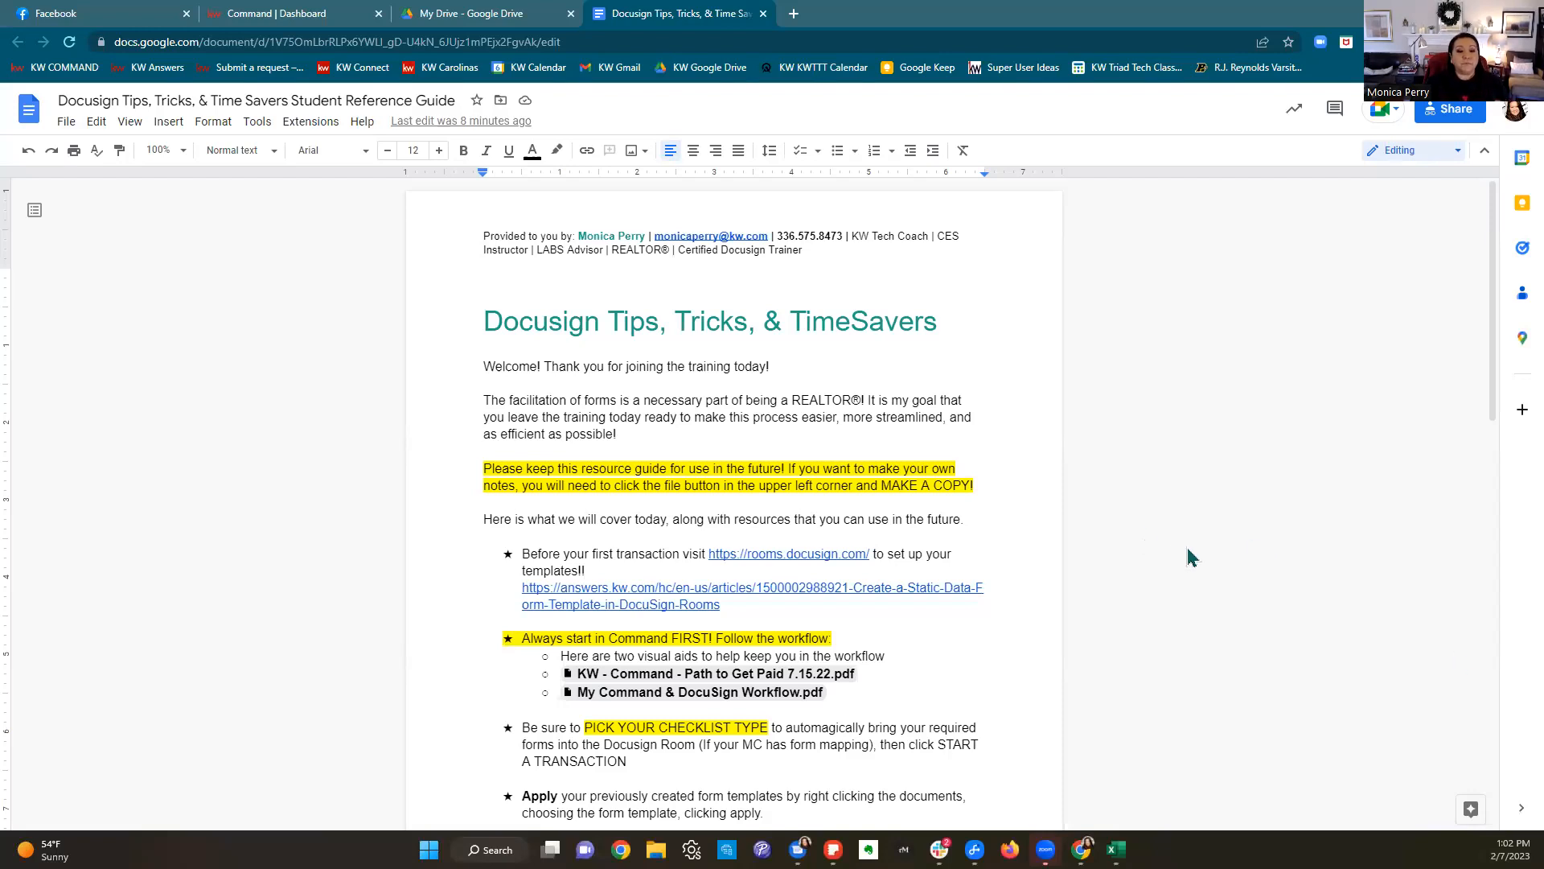
# Step: Scroll the Docusign Tips guide to its workflow bullets and close the Facebook tab
pyautogui.scroll(-1, 1191, 557)
pyautogui.scroll(-2, 1191, 557)
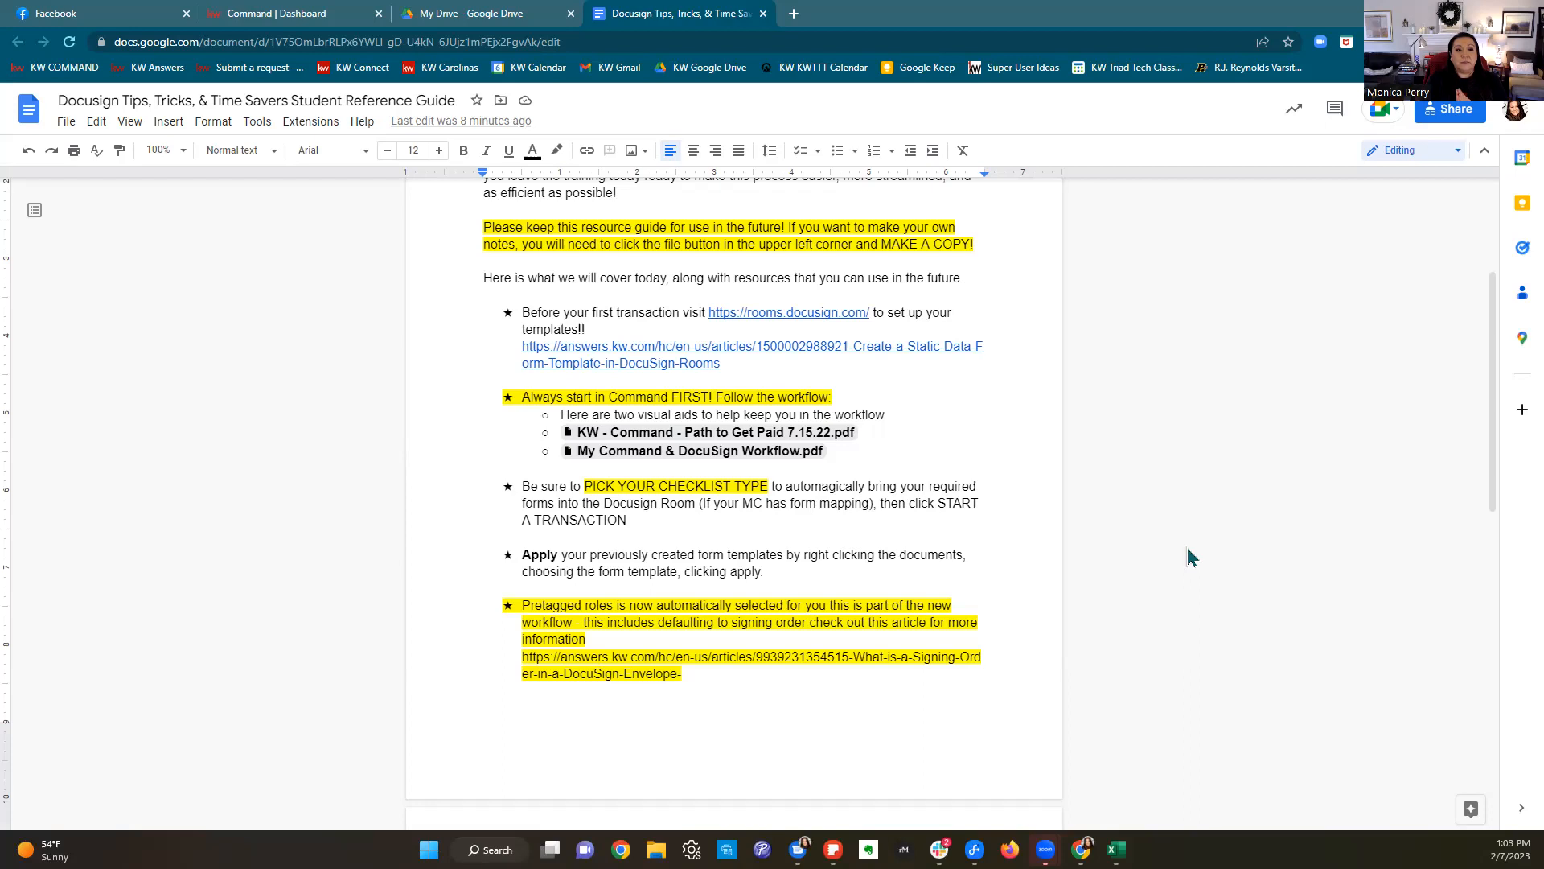
pyautogui.click(187, 14)
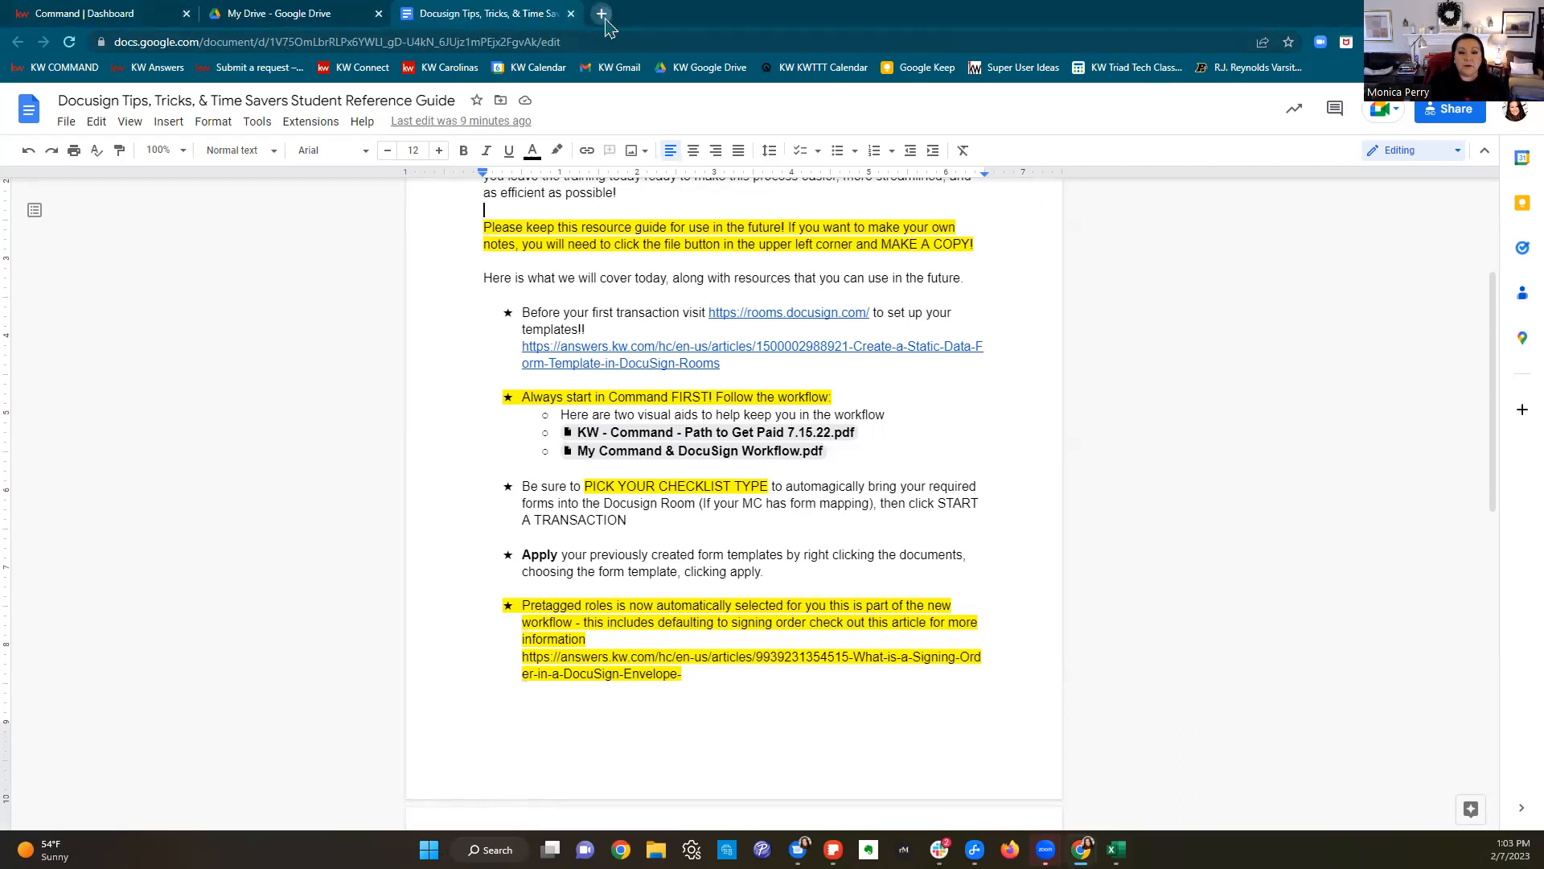
# Step: Try loading realestate.docusign.com in a new tab, retry once, then close the failing tab
pyautogui.click(602, 13)
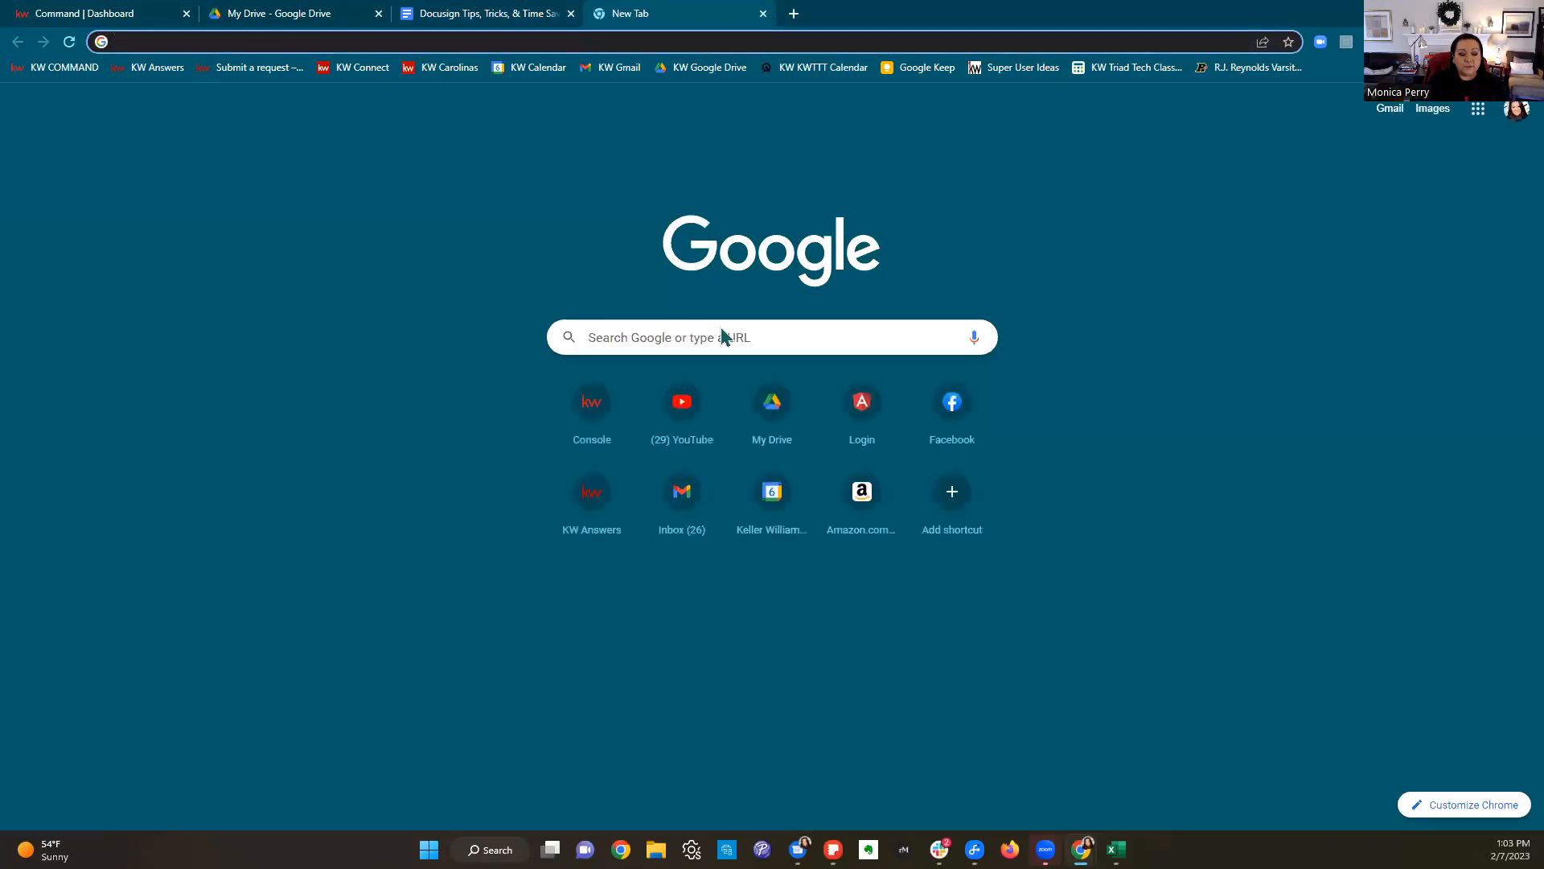
pyautogui.write('realestate')
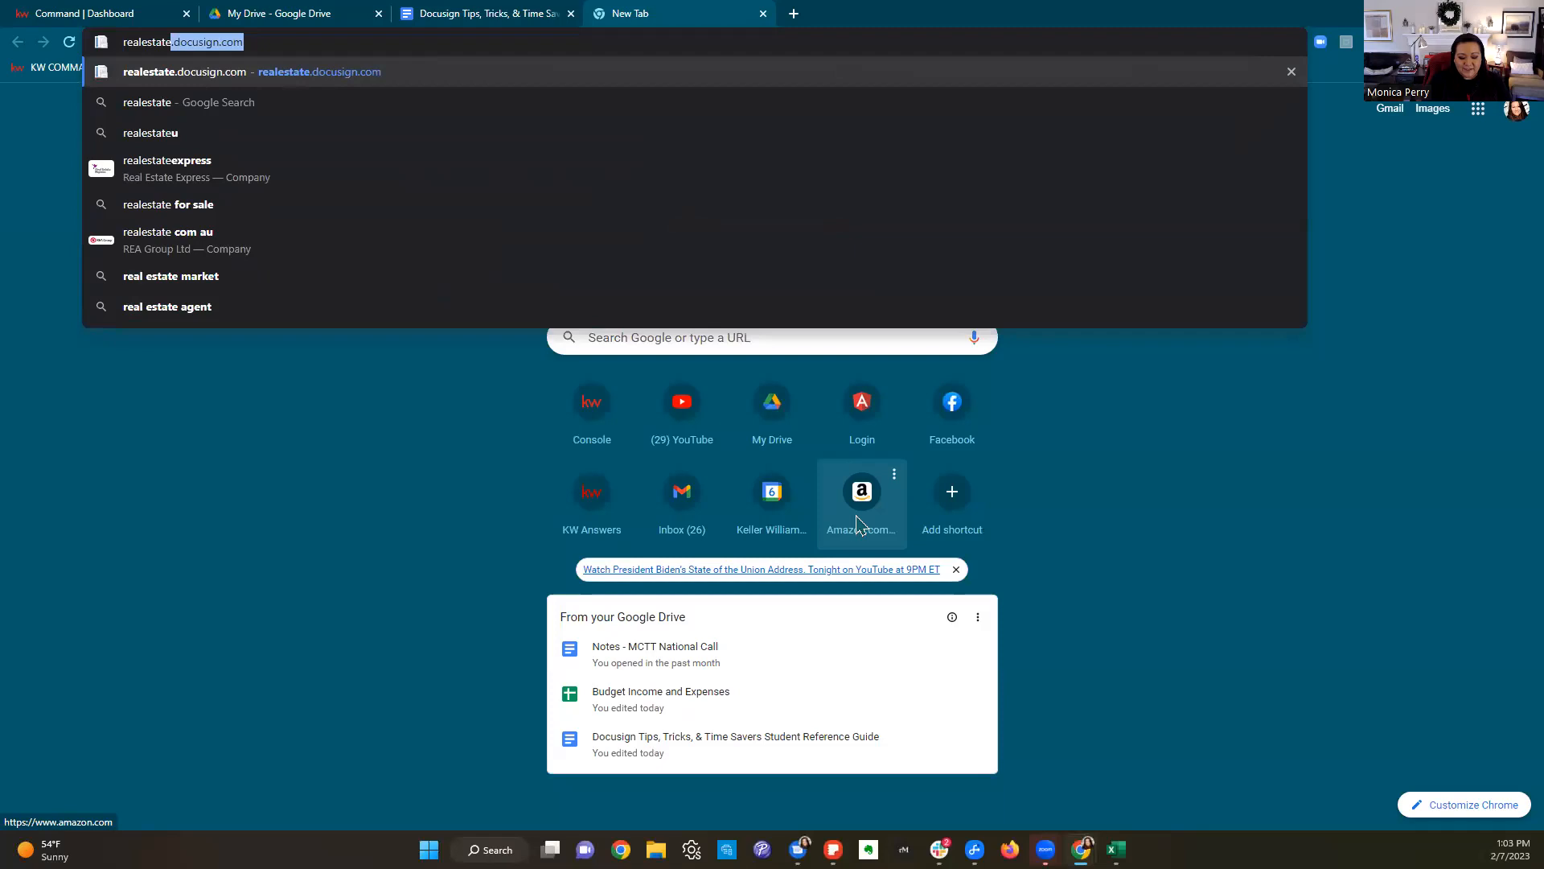
pyautogui.write('.docusign.com')
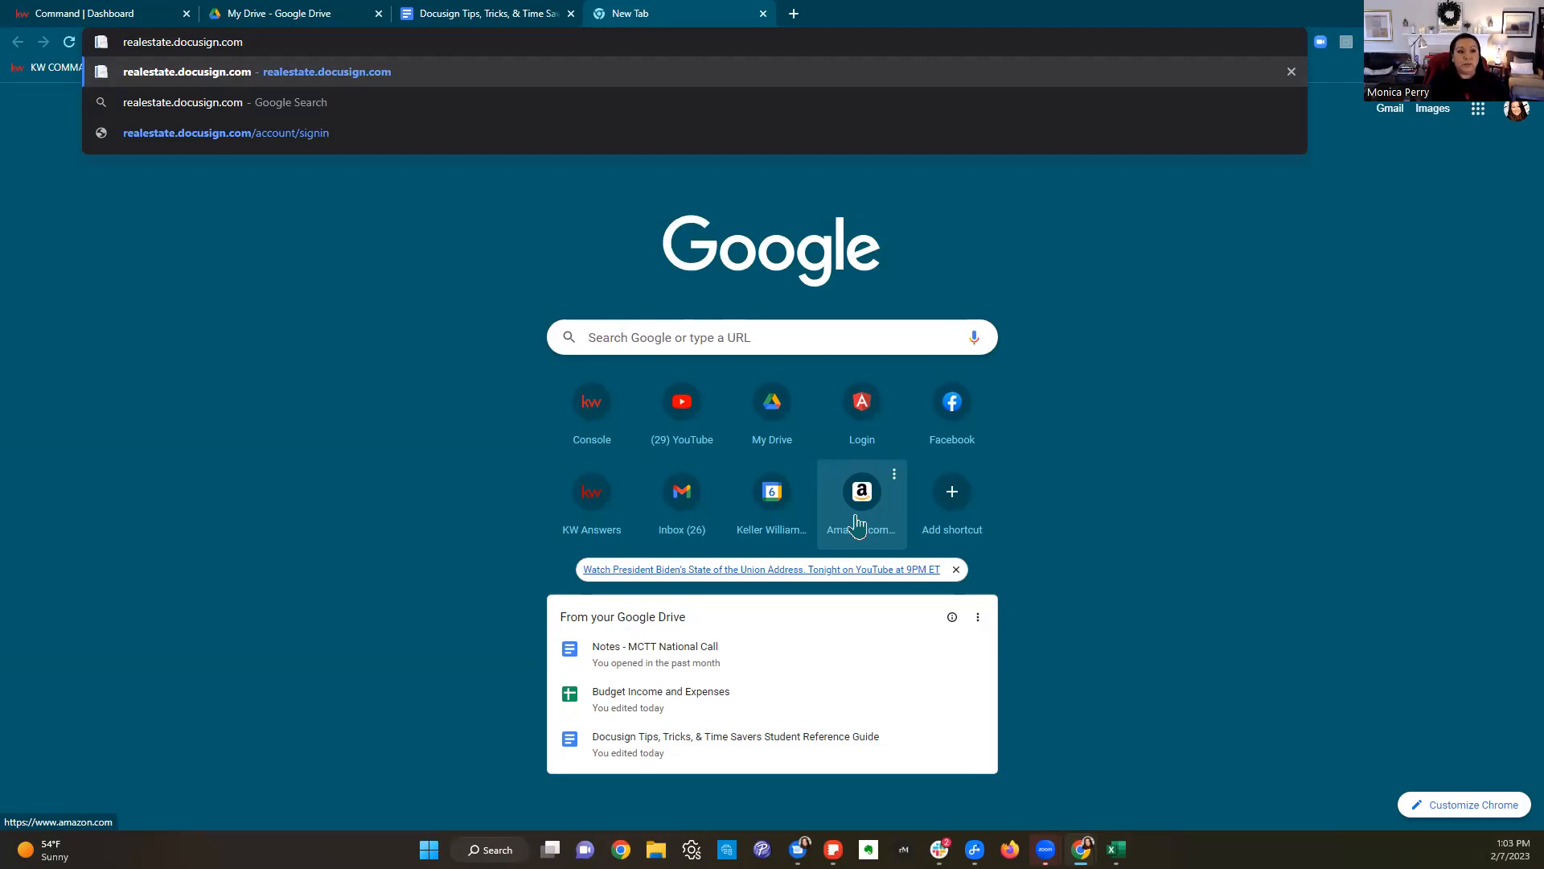
pyautogui.press('Return')
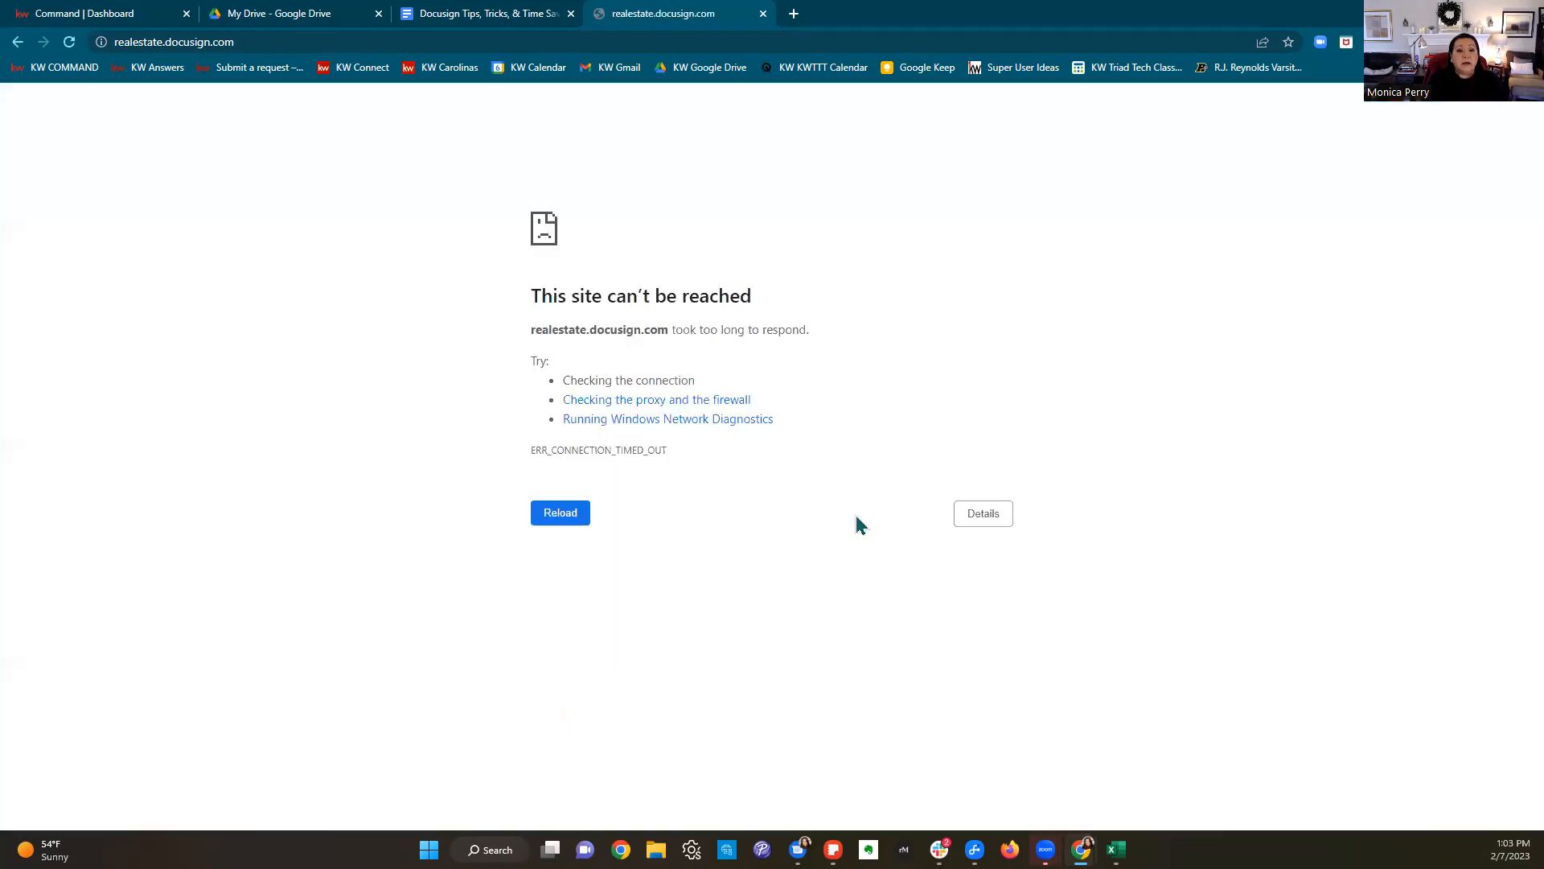
pyautogui.click(581, 42)
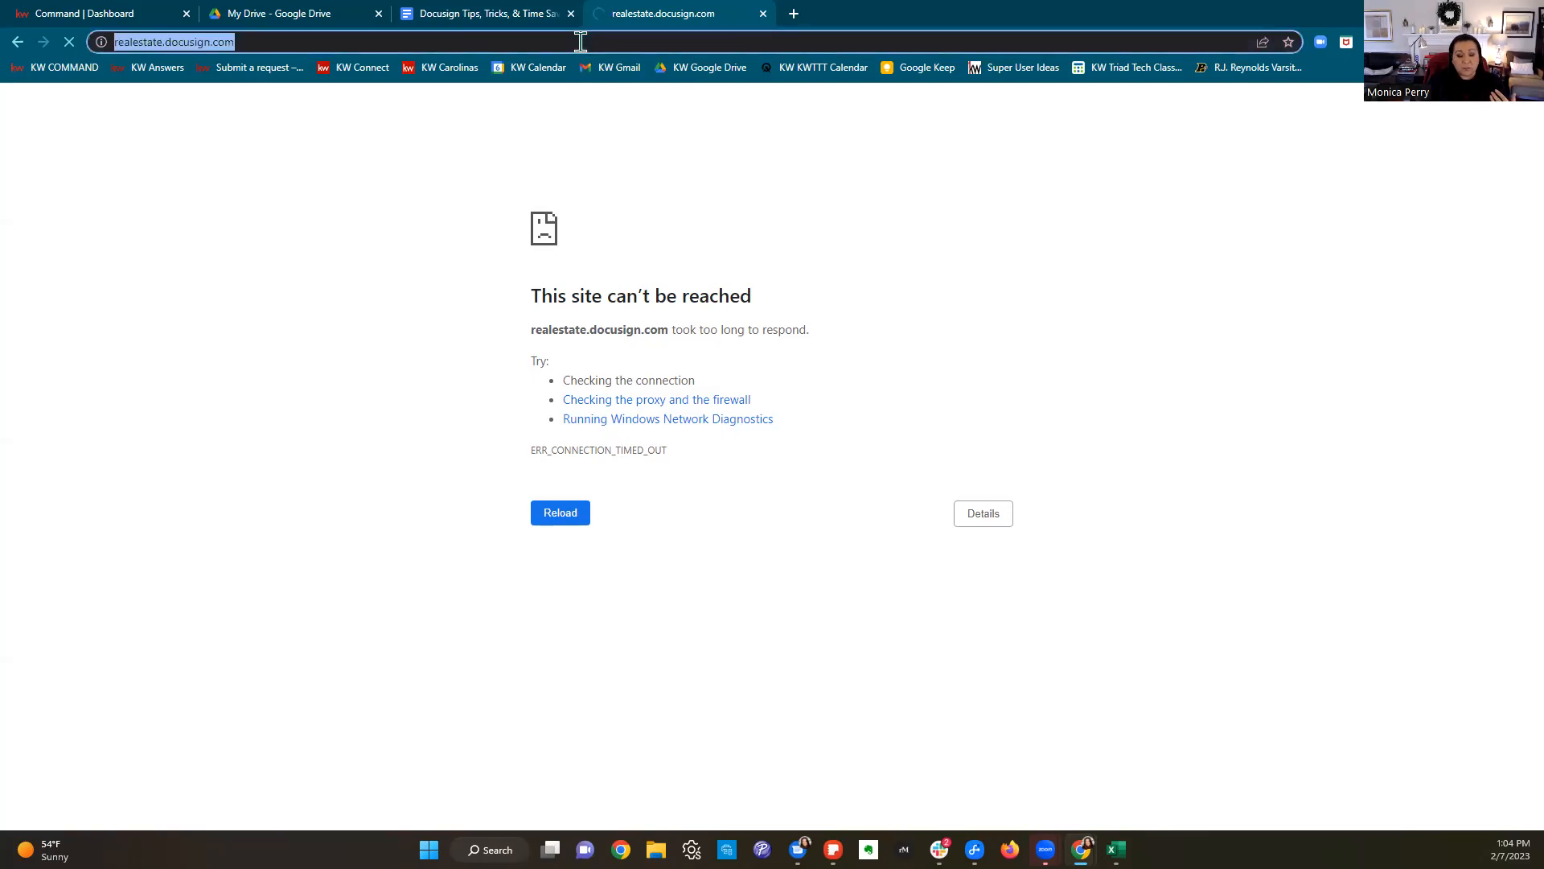
pyautogui.press('Return')
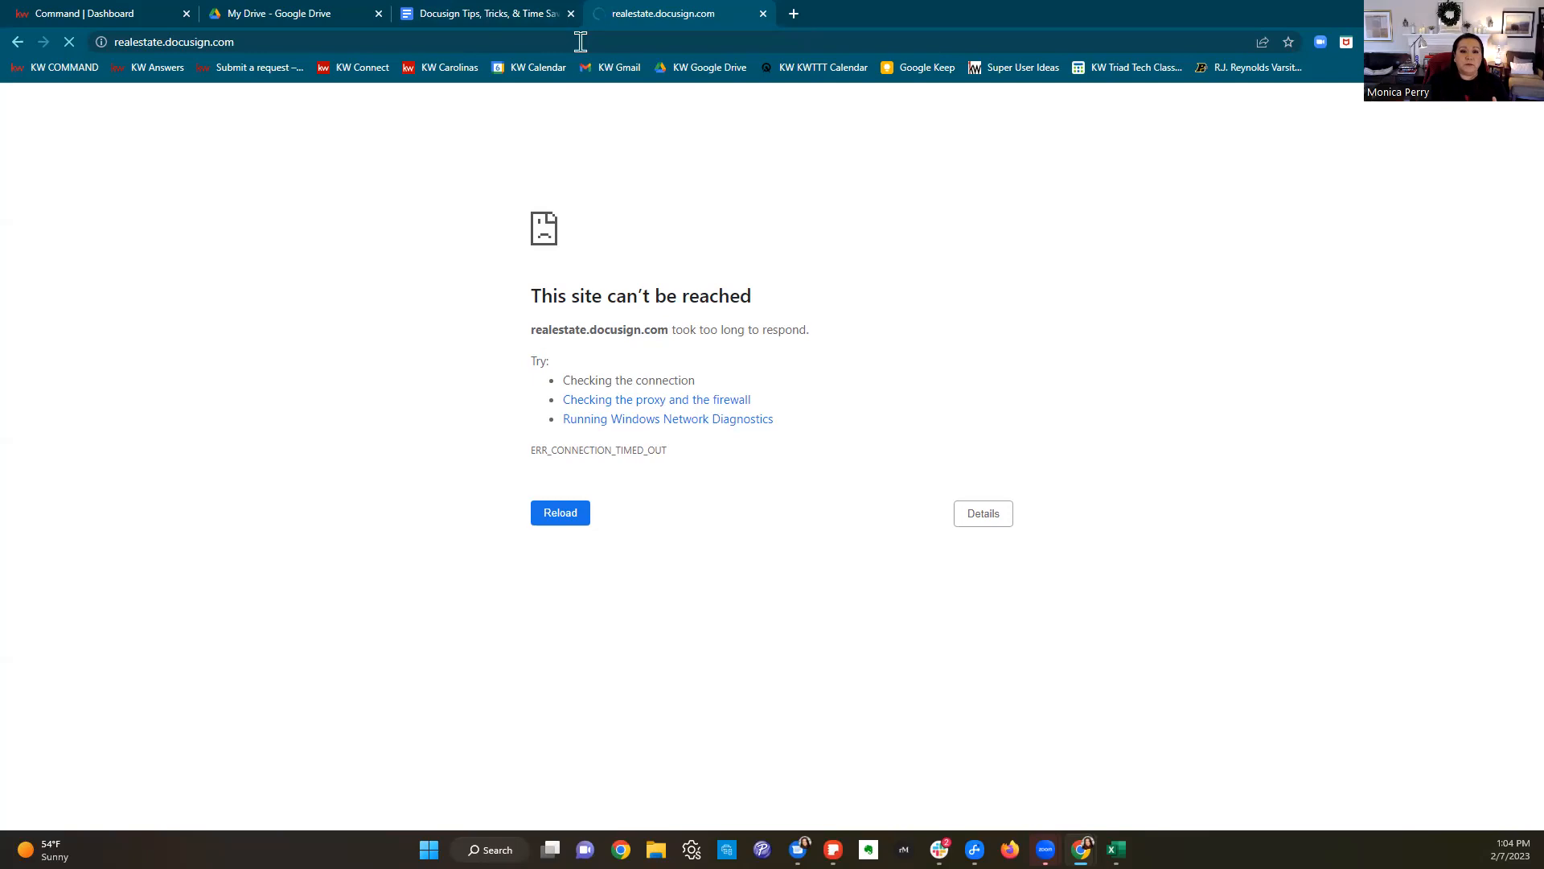
pyautogui.click(764, 15)
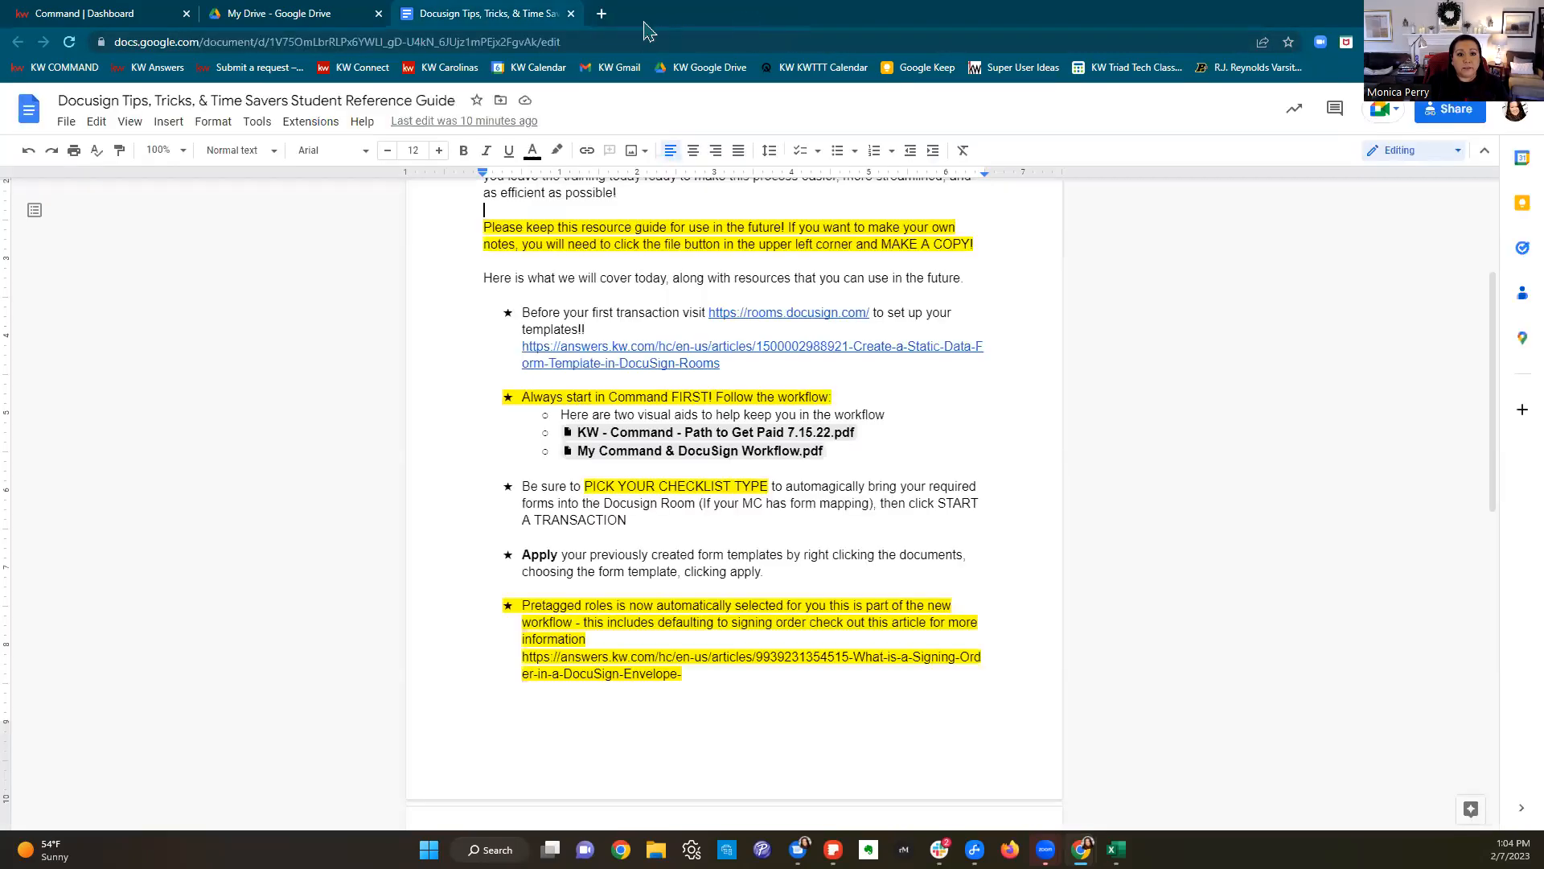
# Step: Reopen realestate.docusign.com in a fresh tab, then return to the KW Command dashboard
pyautogui.click(602, 14)
pyautogui.write('reale')
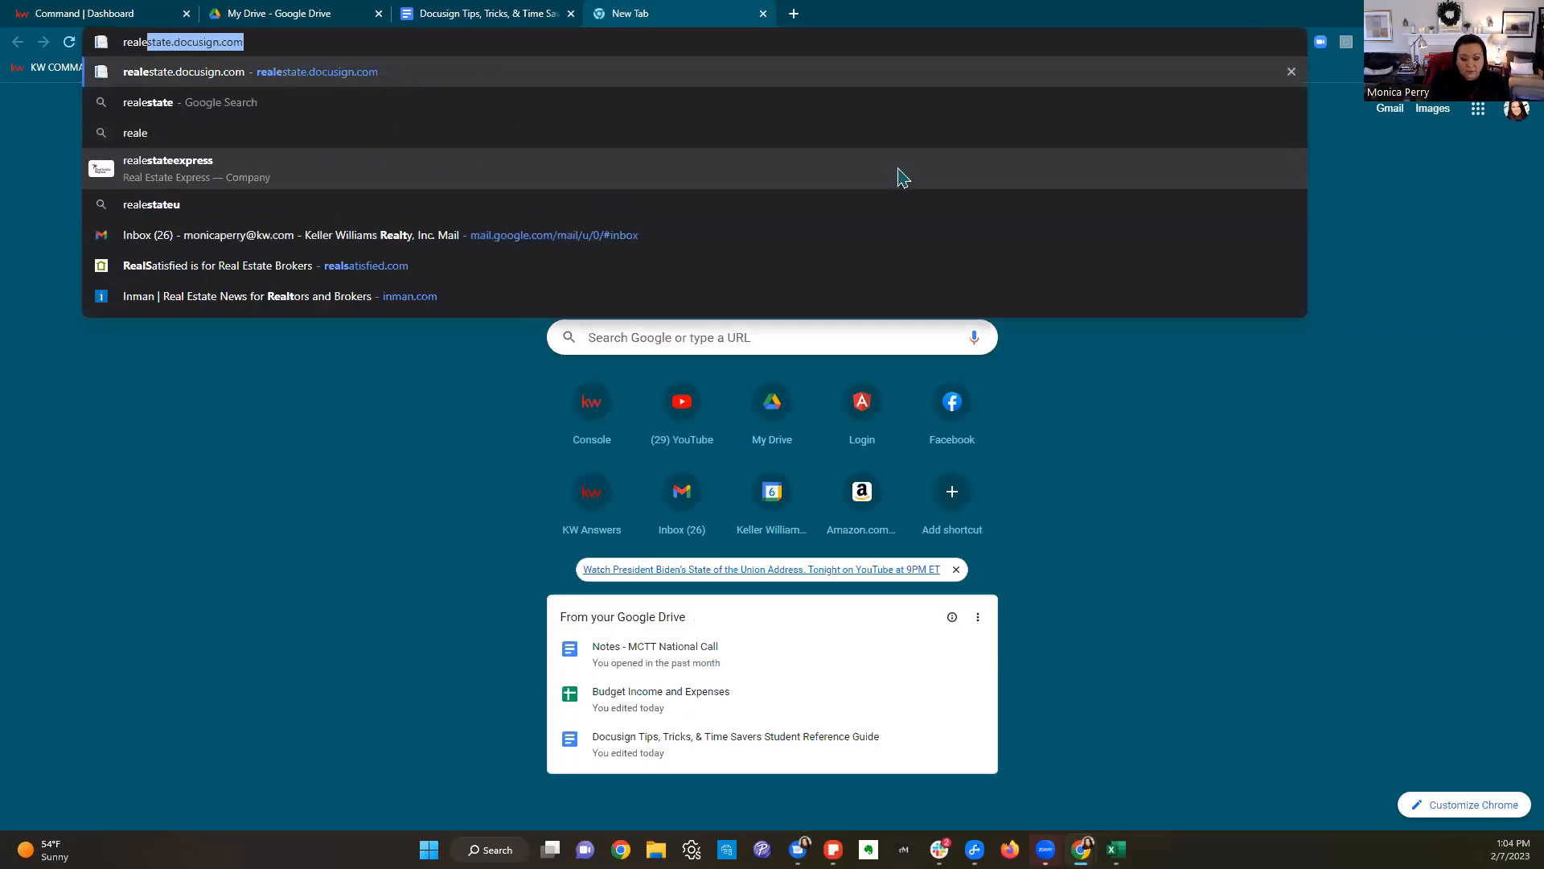
pyautogui.press('Return')
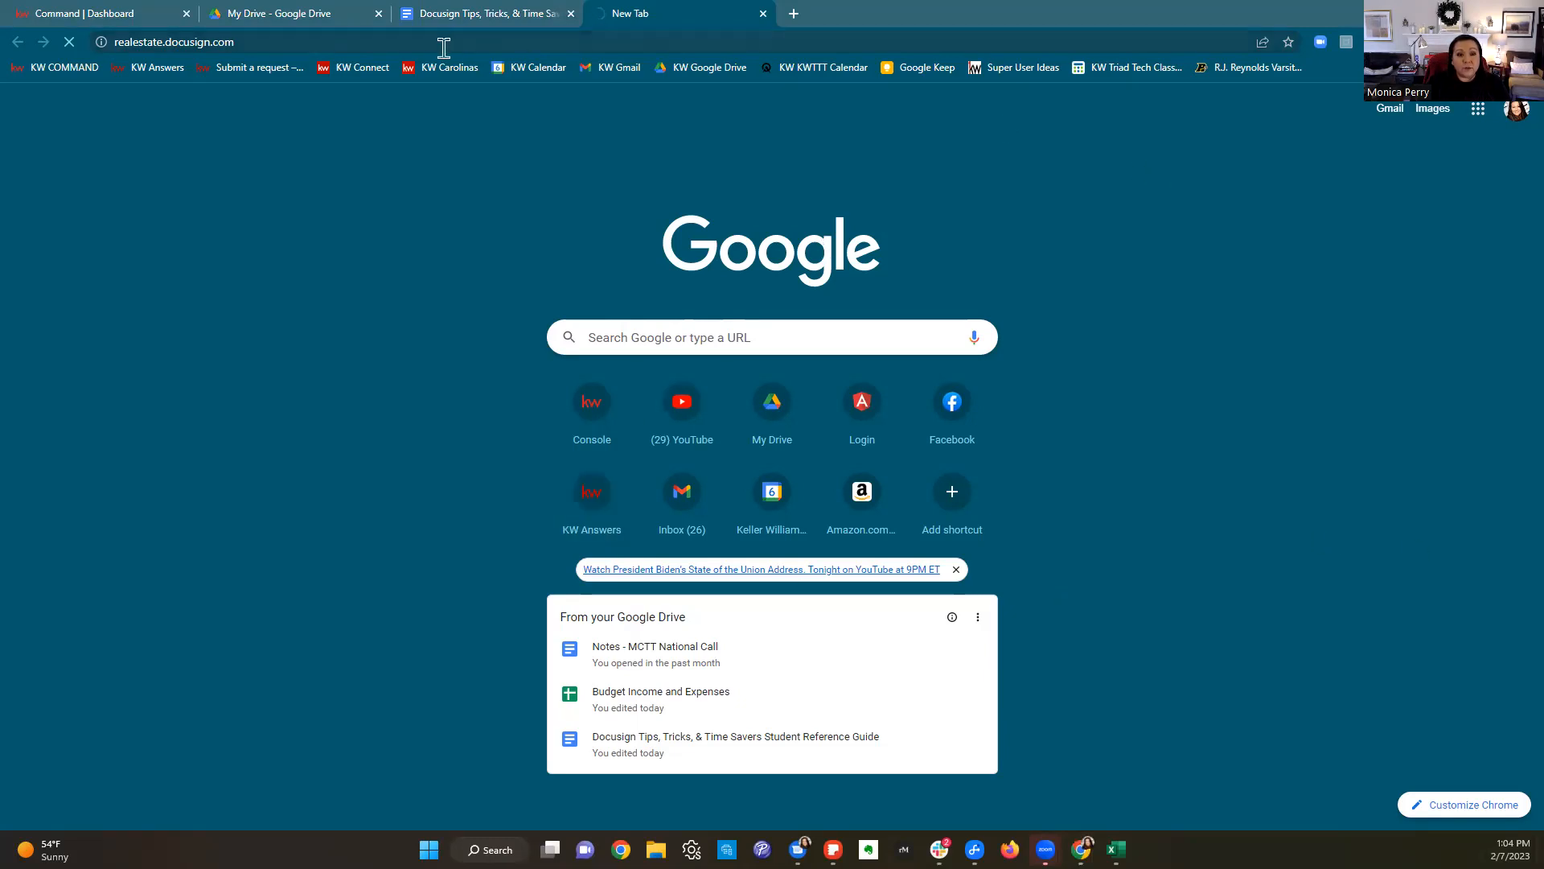
pyautogui.click(104, 13)
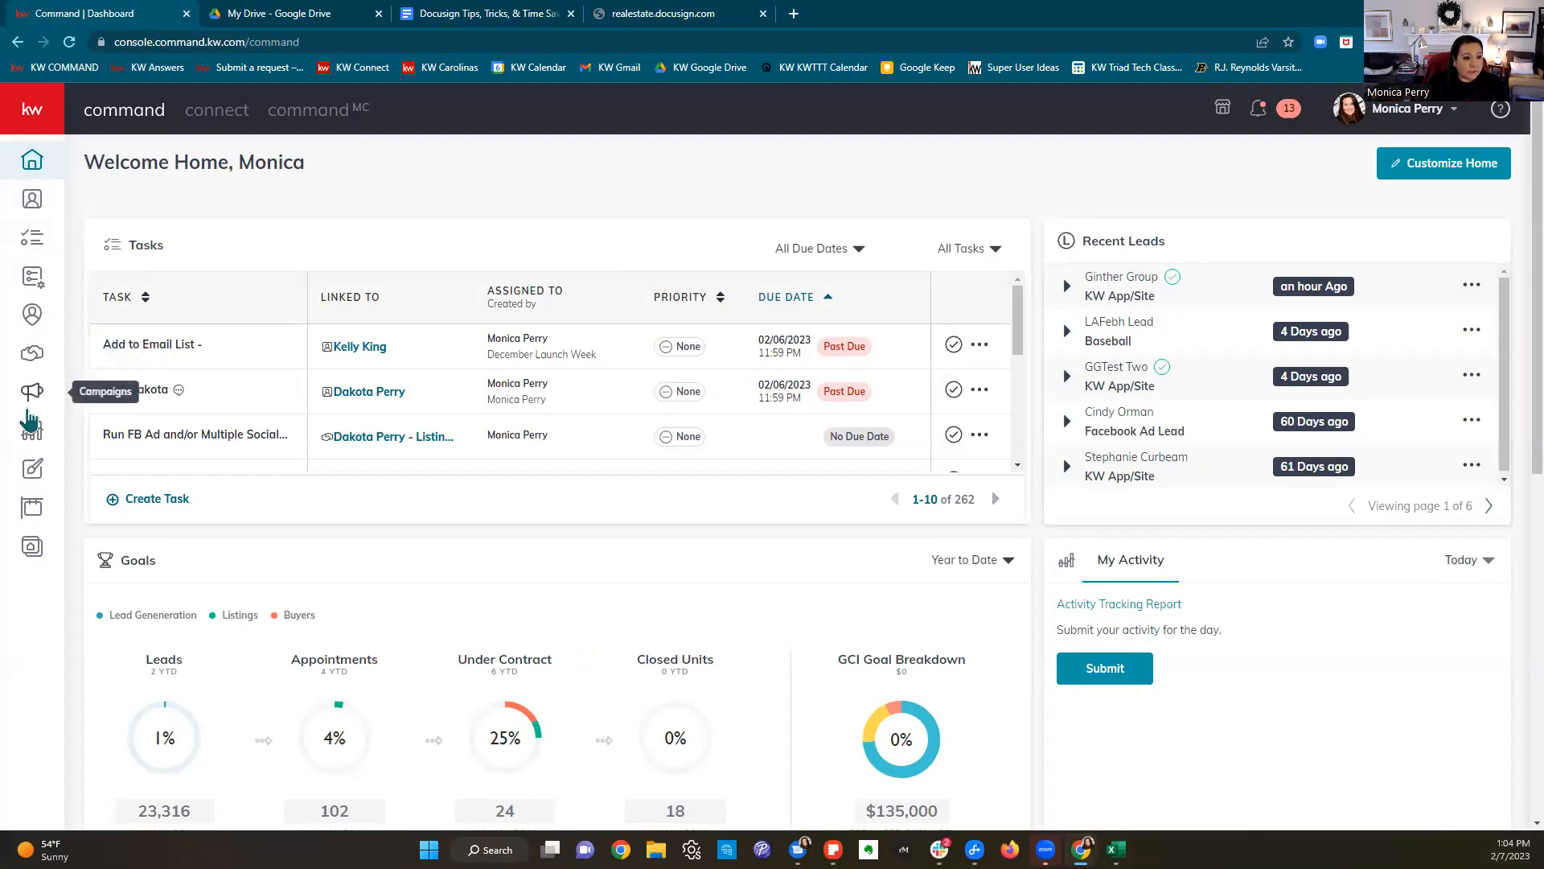
# Step: From your own Active listings in Opportunities, open the listing's Documents and Go To Transaction
pyautogui.click(28, 380)
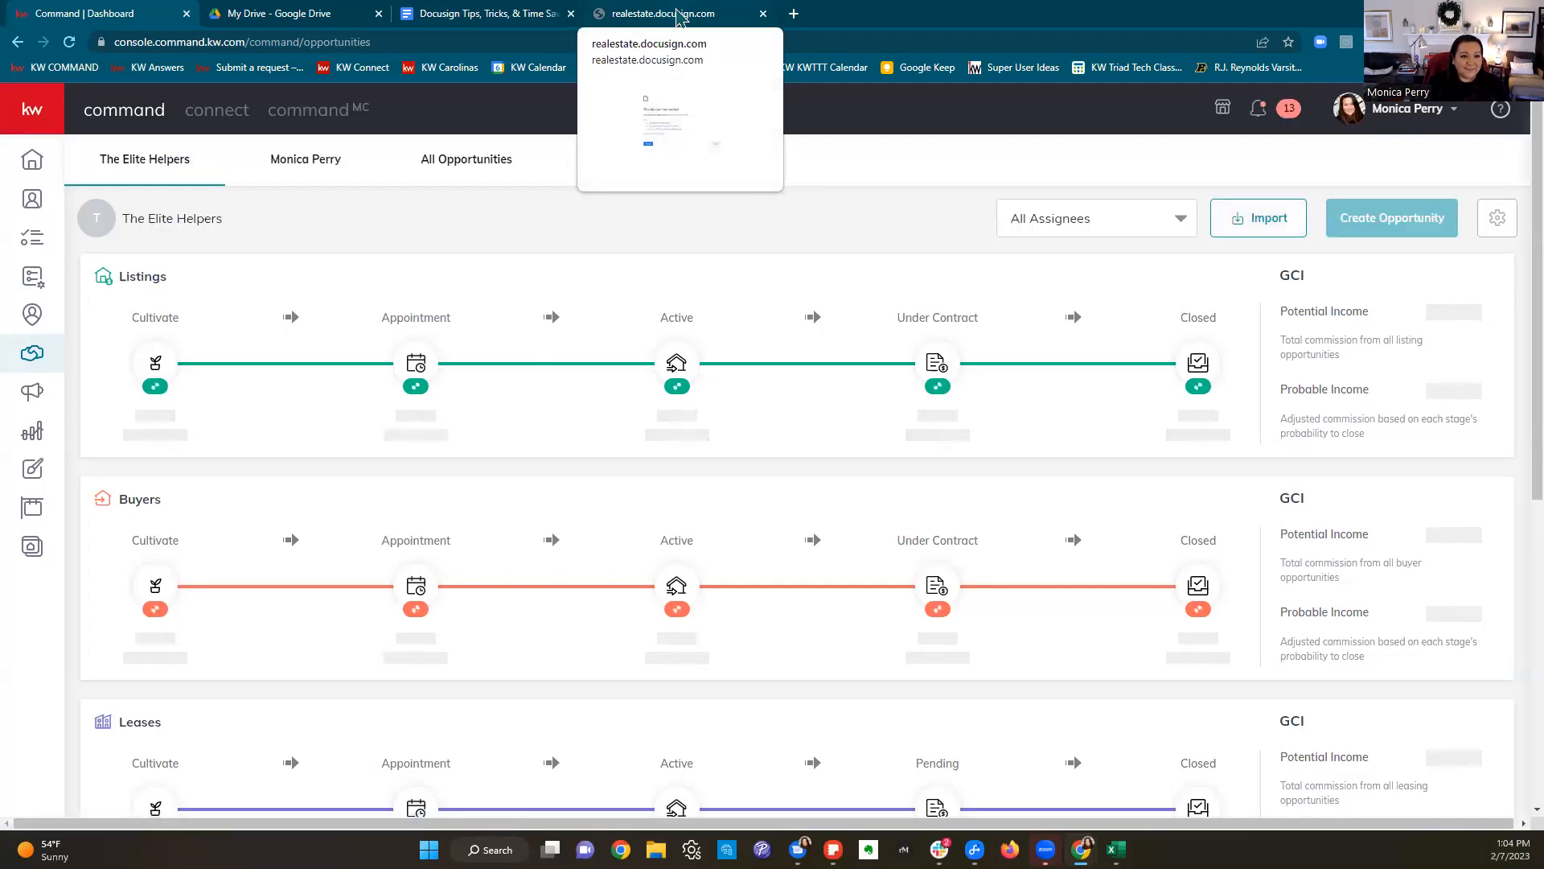
pyautogui.click(288, 169)
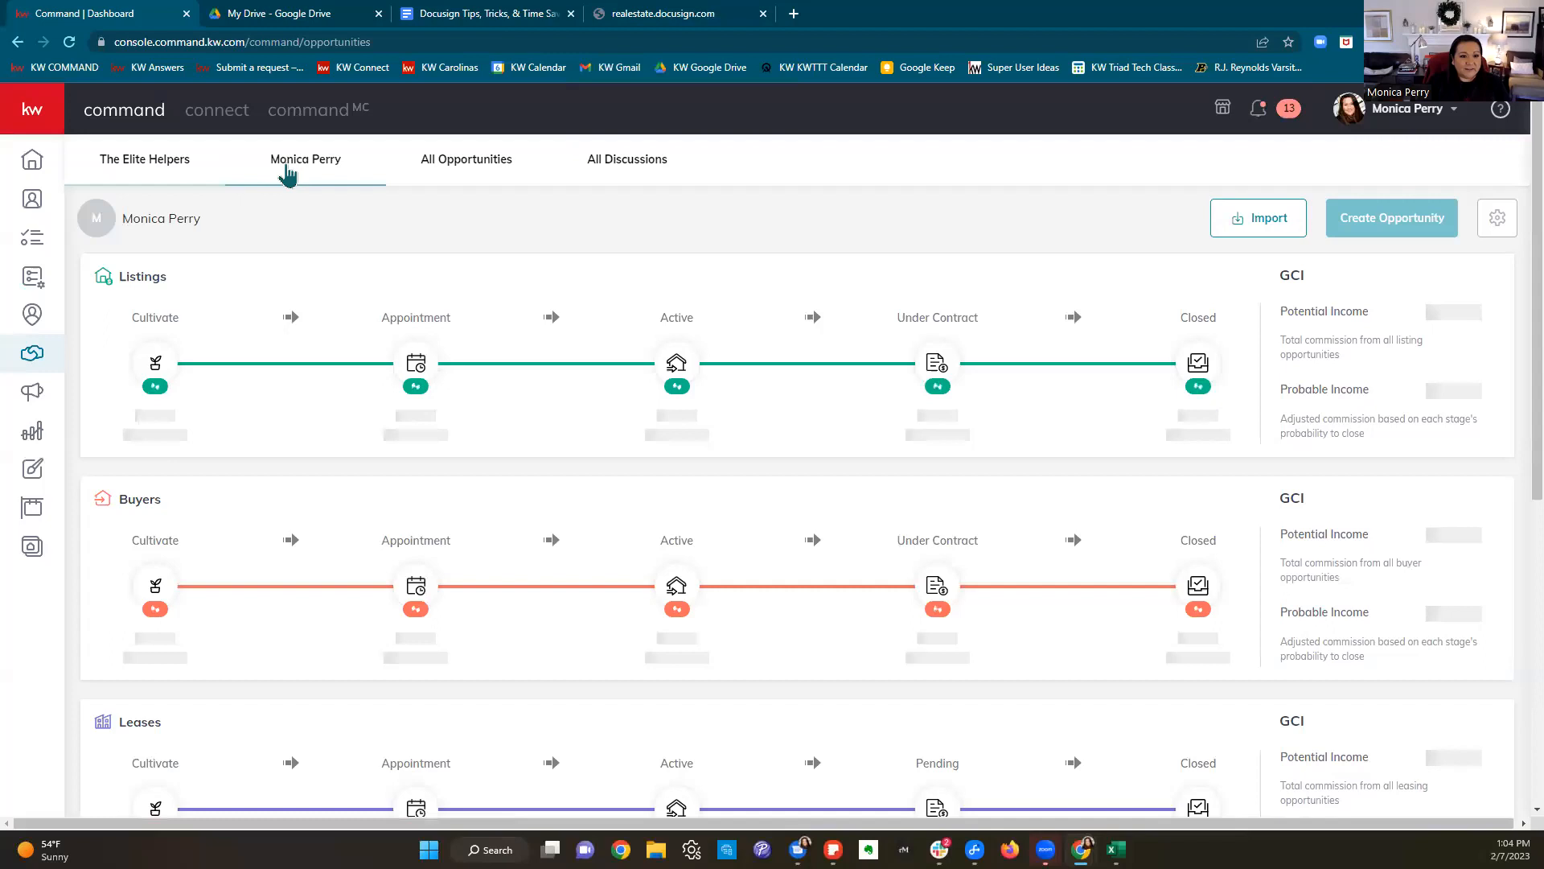
pyautogui.click(678, 370)
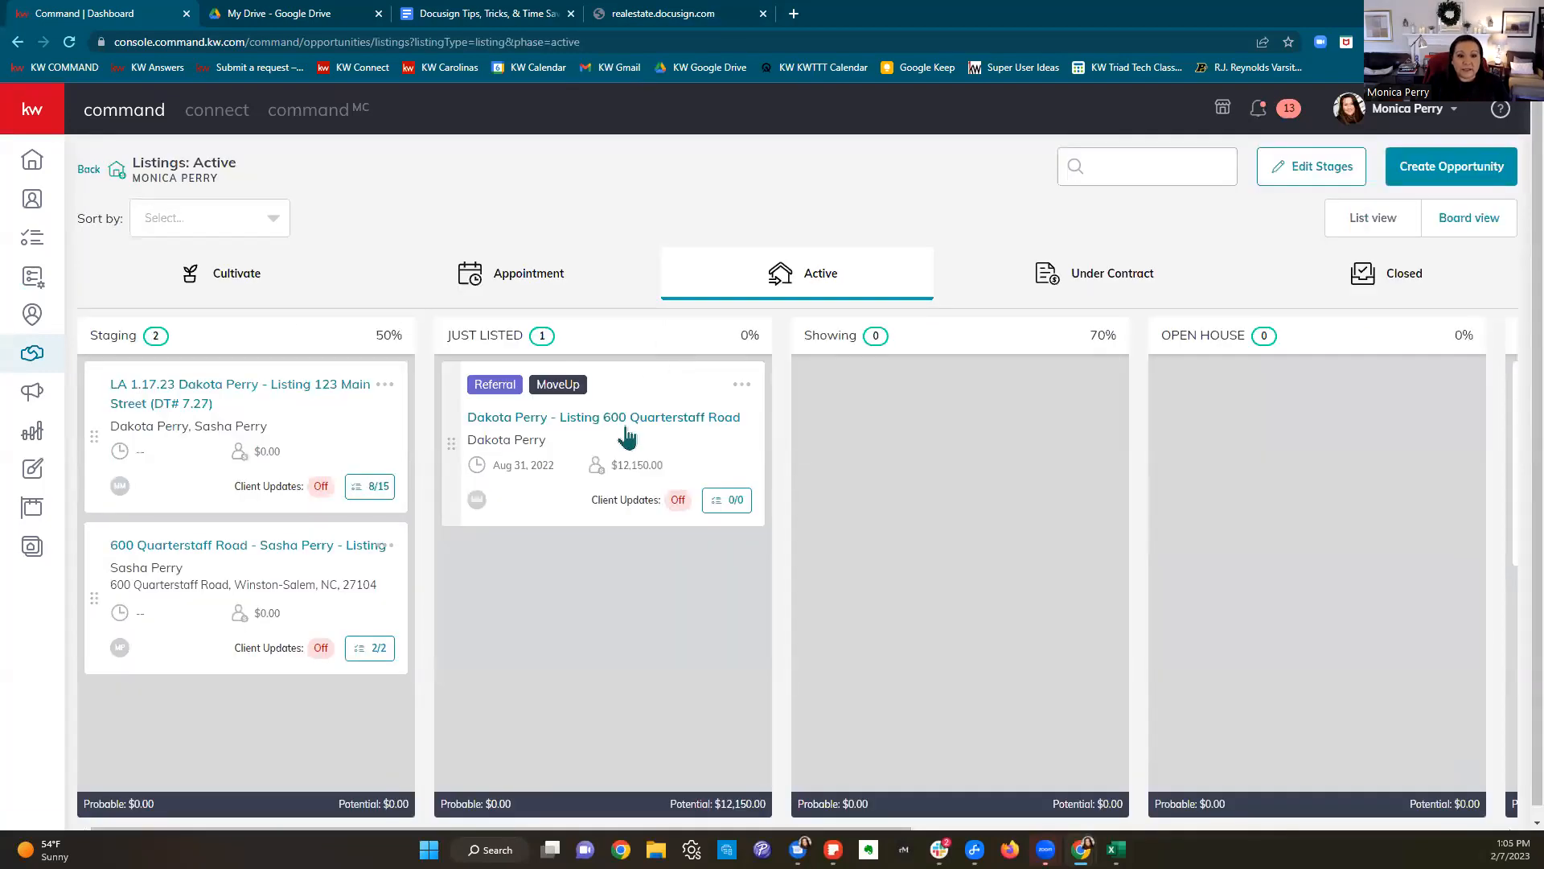
pyautogui.click(626, 426)
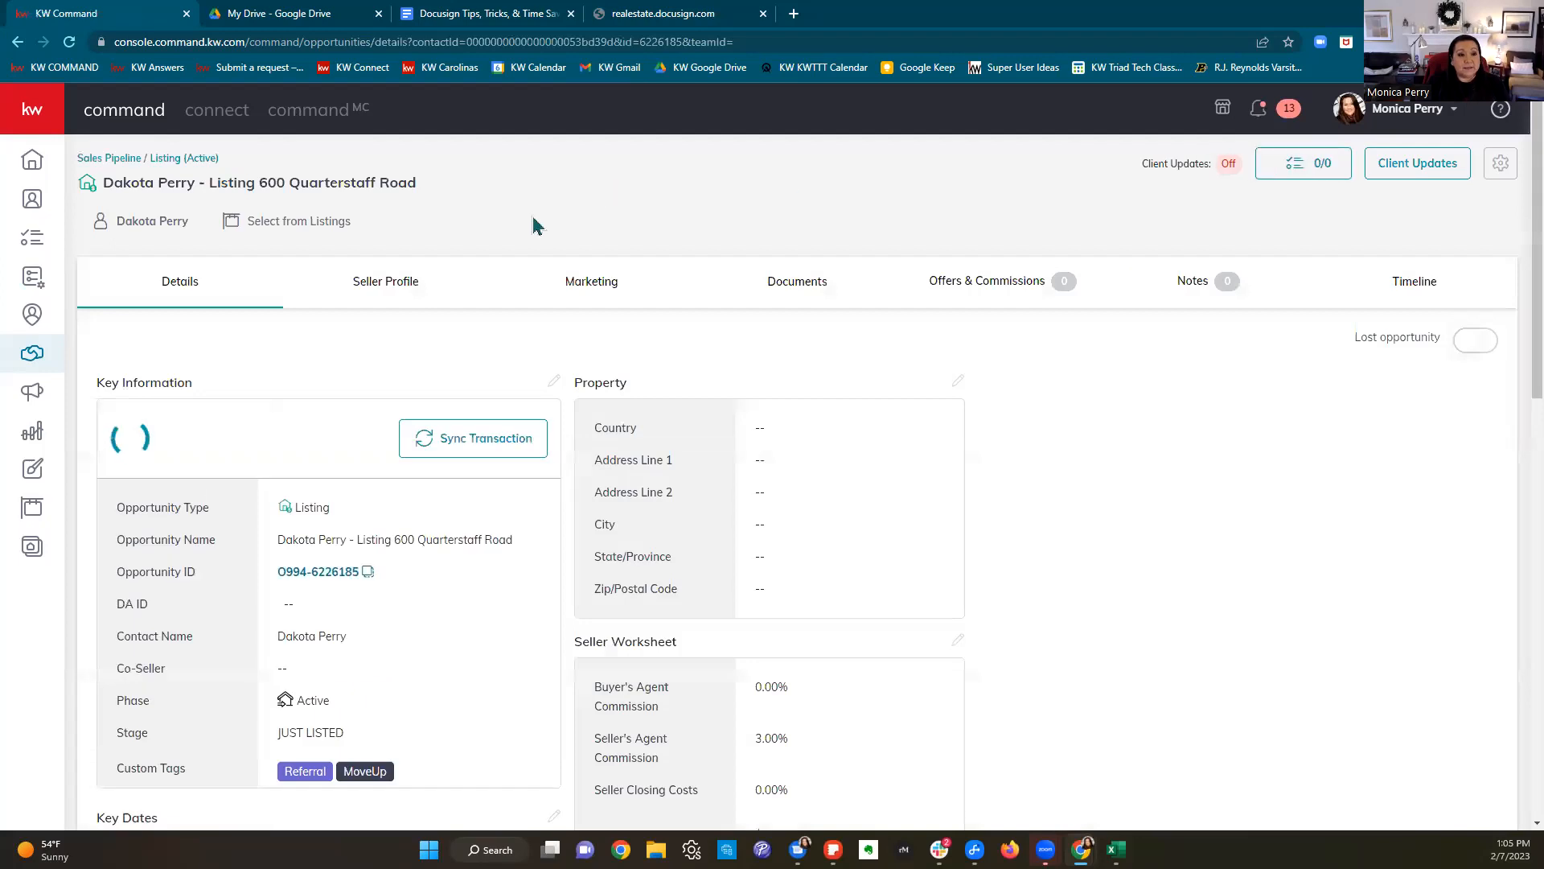
pyautogui.click(417, 282)
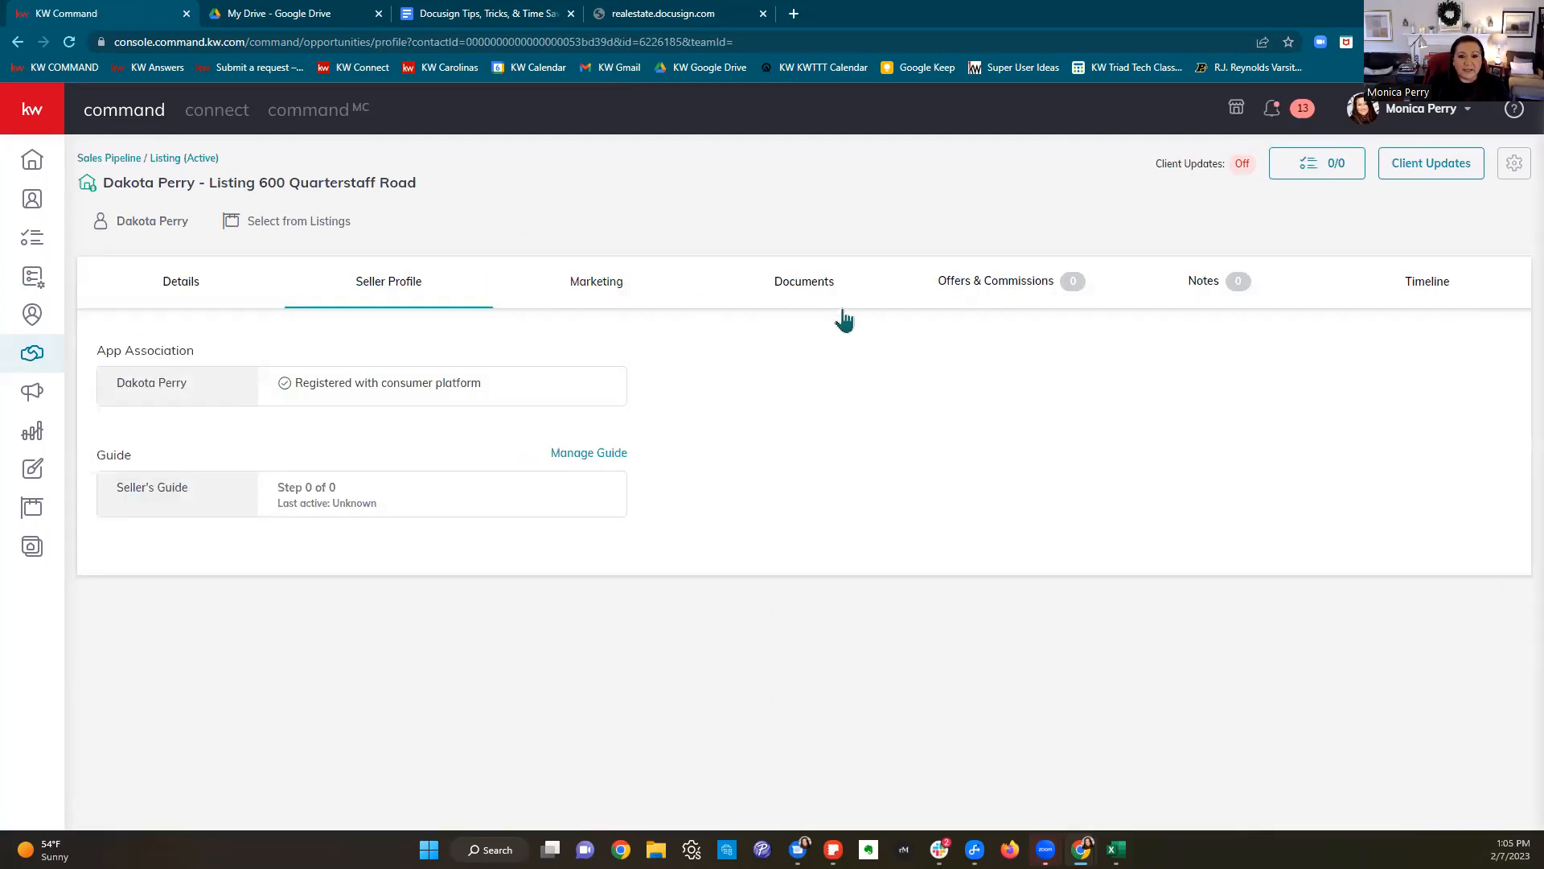
pyautogui.click(824, 281)
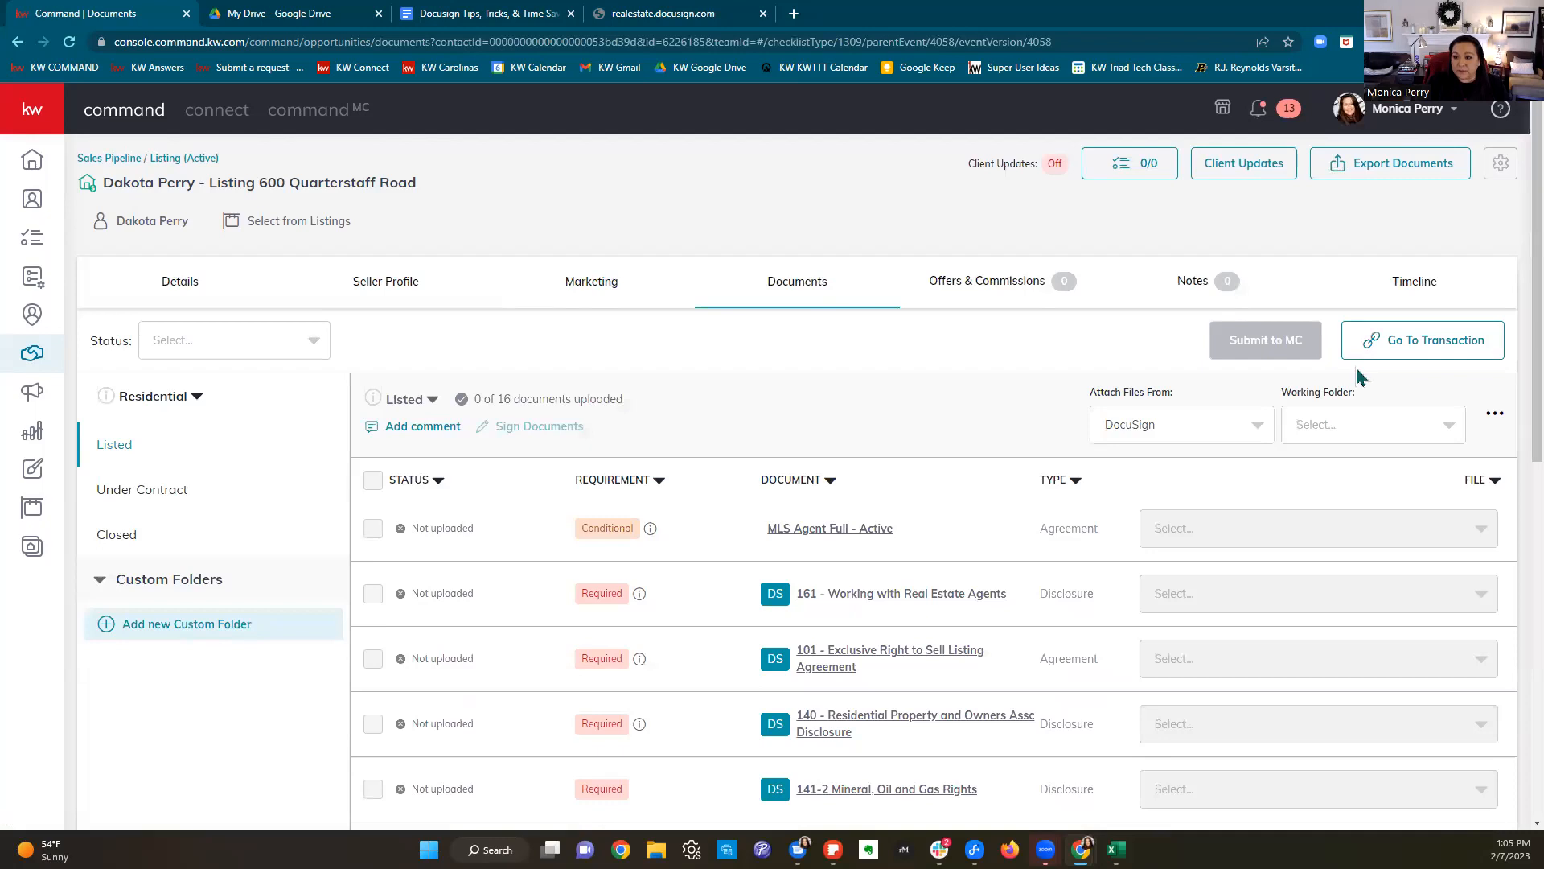
pyautogui.click(1397, 347)
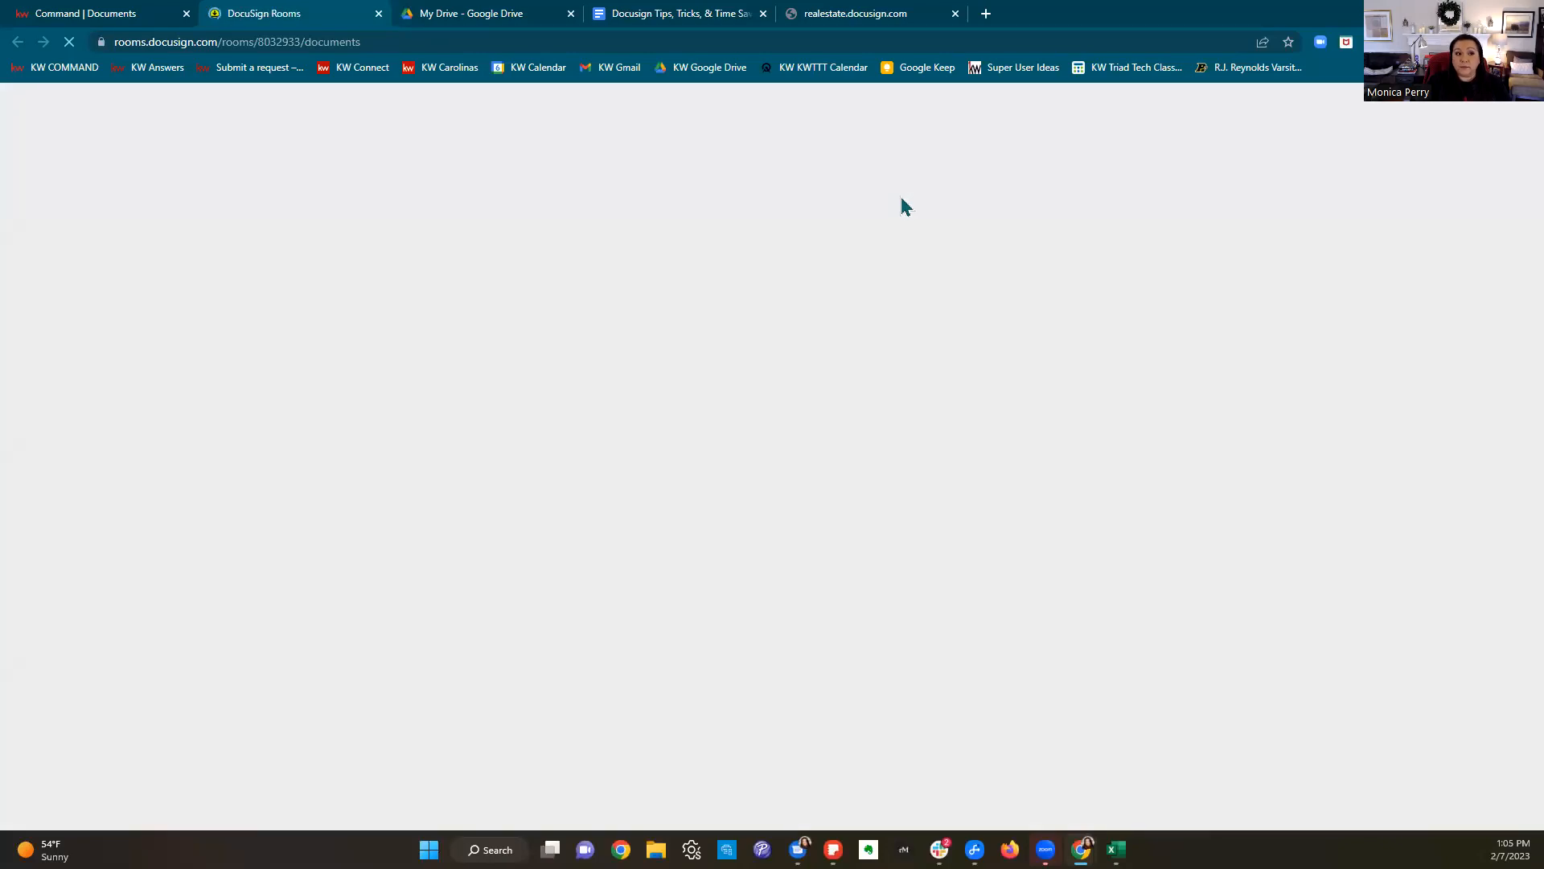
# Step: Close the realestate.docusign.com and My Drive tabs and show the DocuSign Rooms Dashboard
pyautogui.click(955, 14)
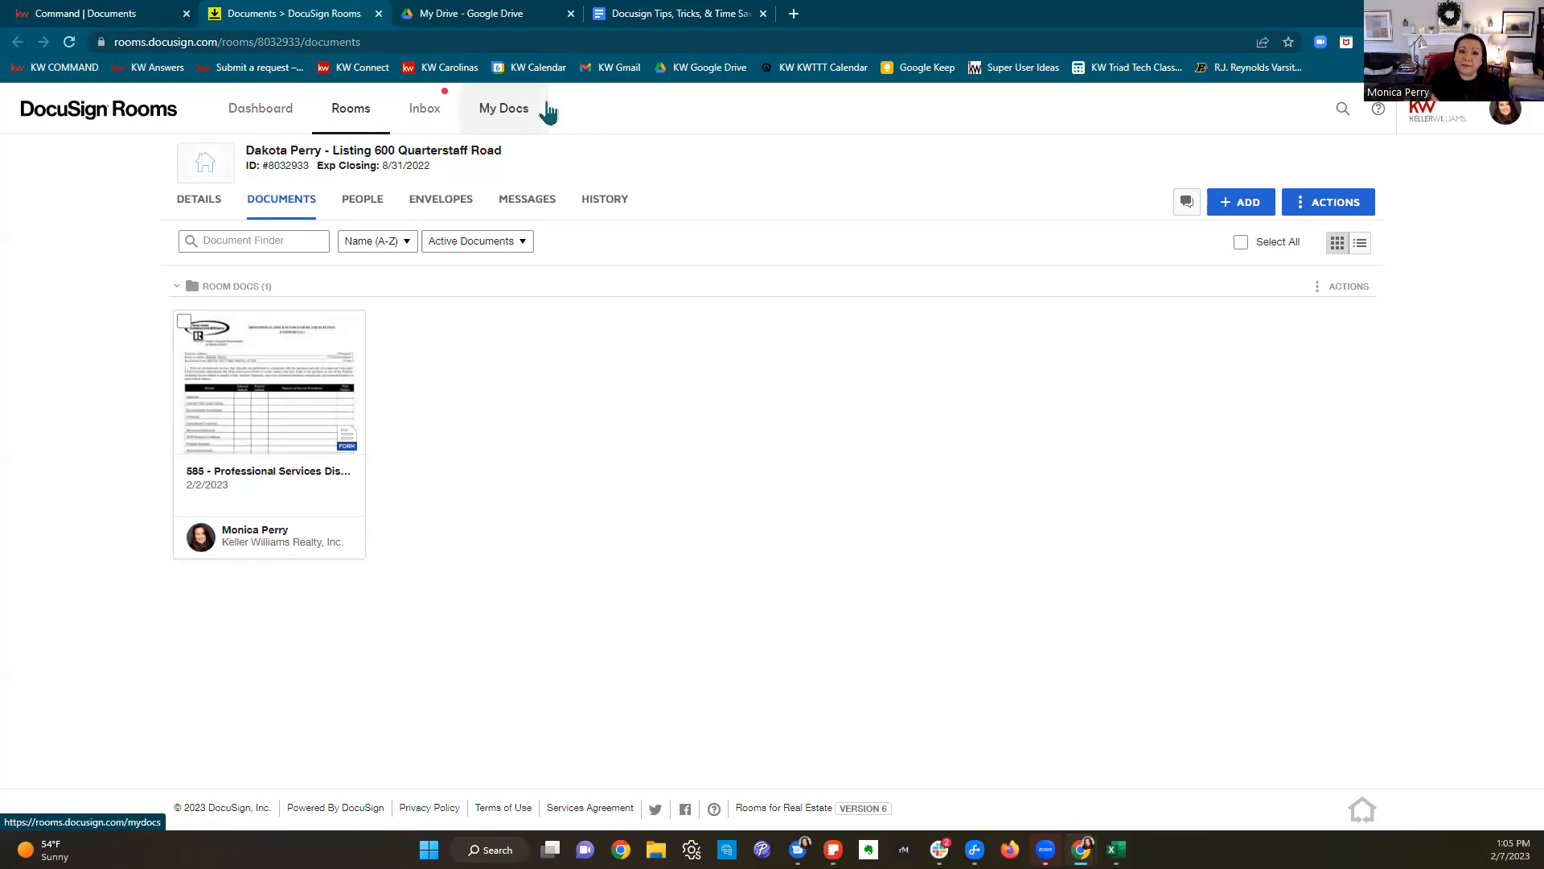
pyautogui.click(266, 110)
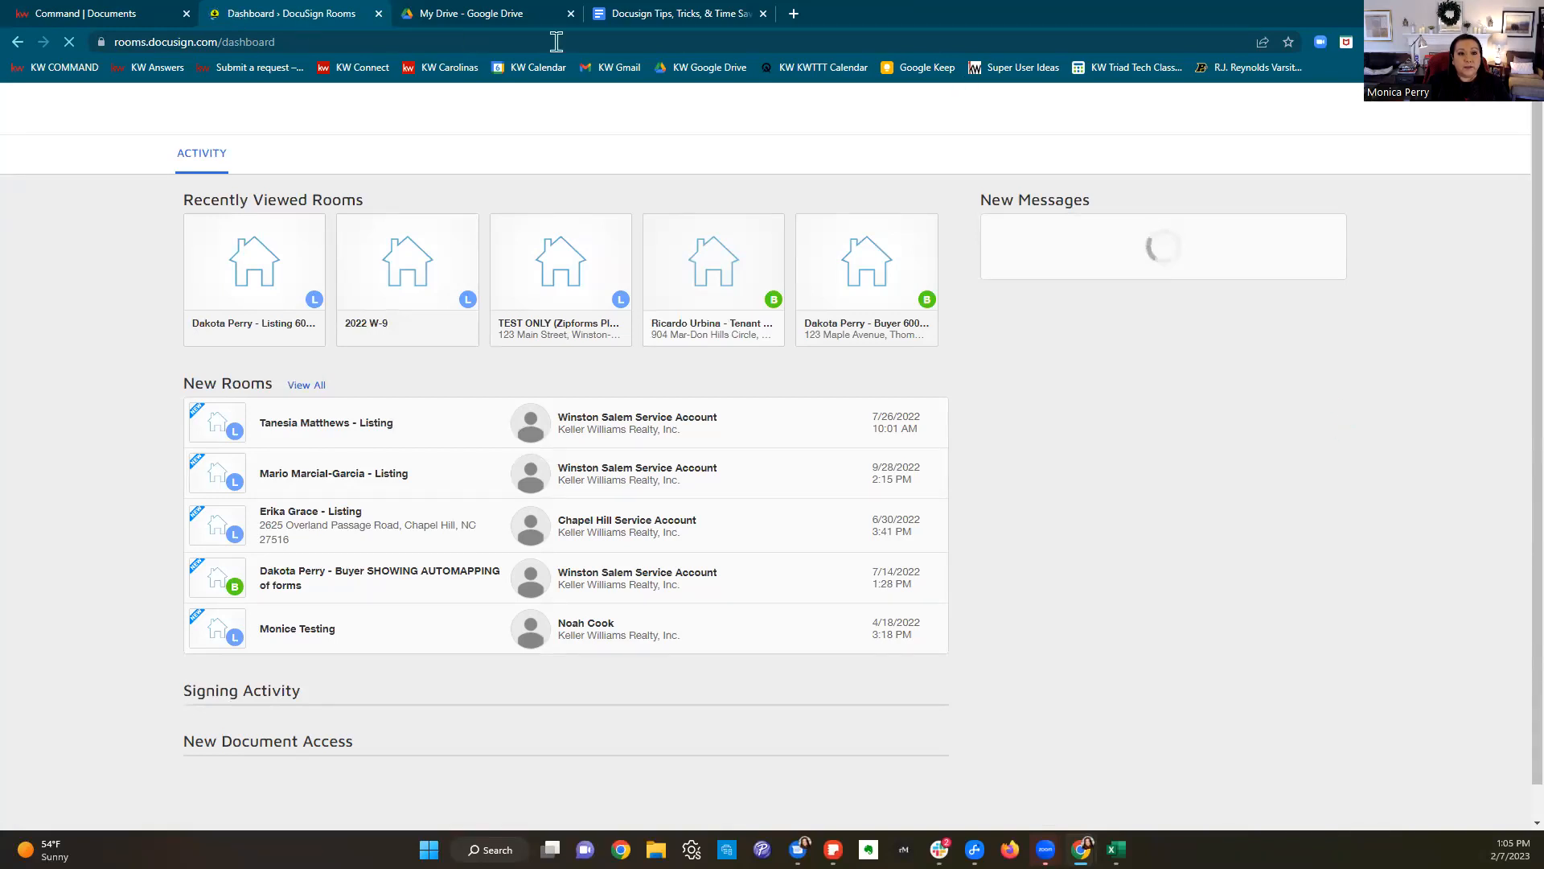
pyautogui.click(571, 14)
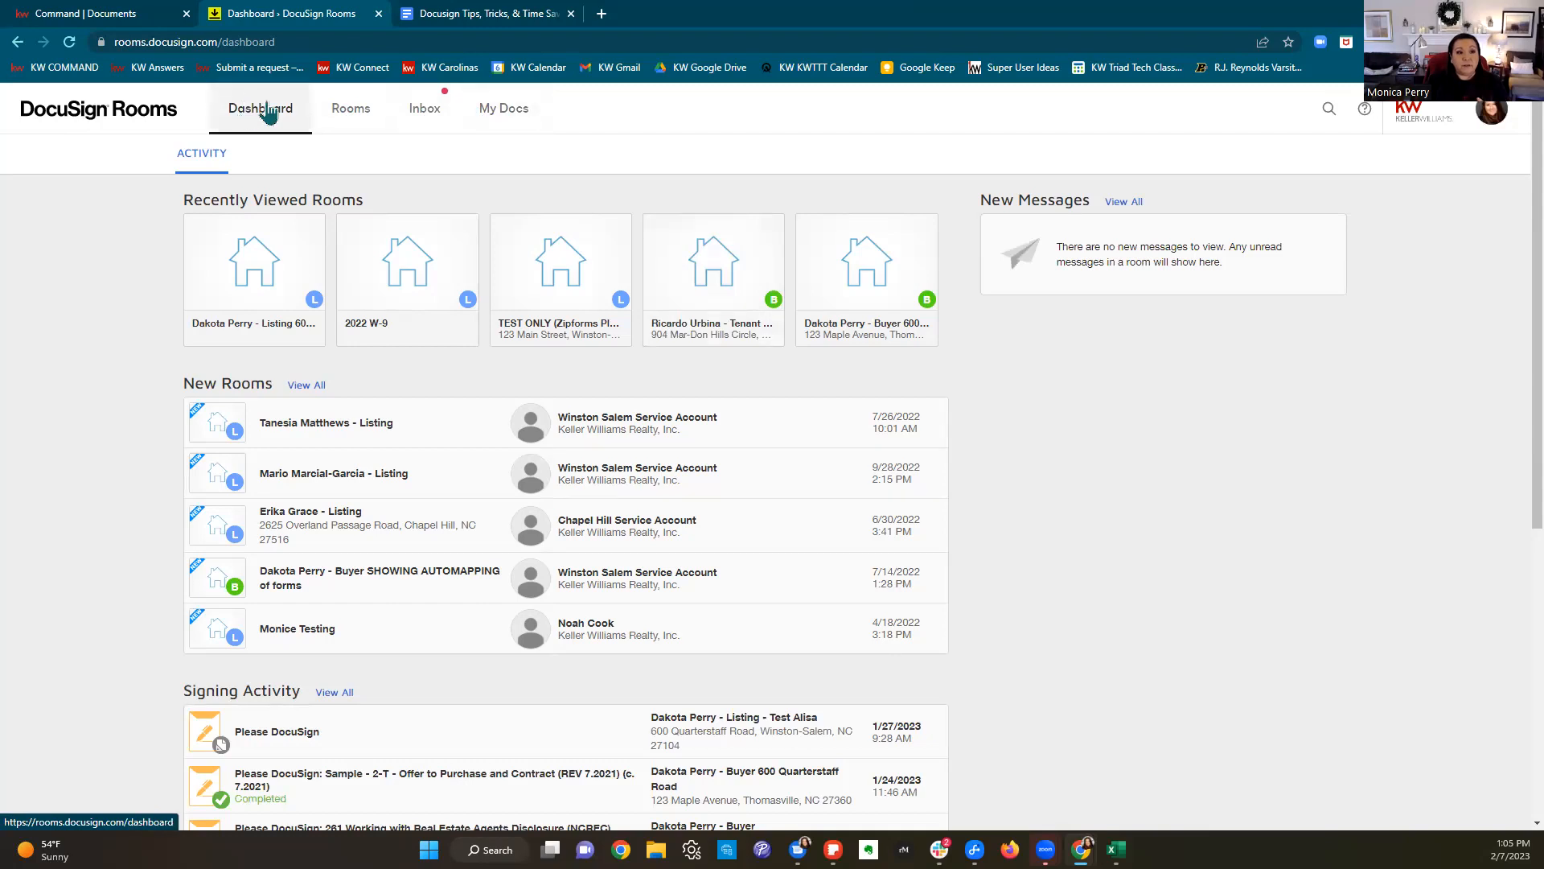
# Step: Show the FORM TEMPLATES list under My Docs
pyautogui.click(498, 112)
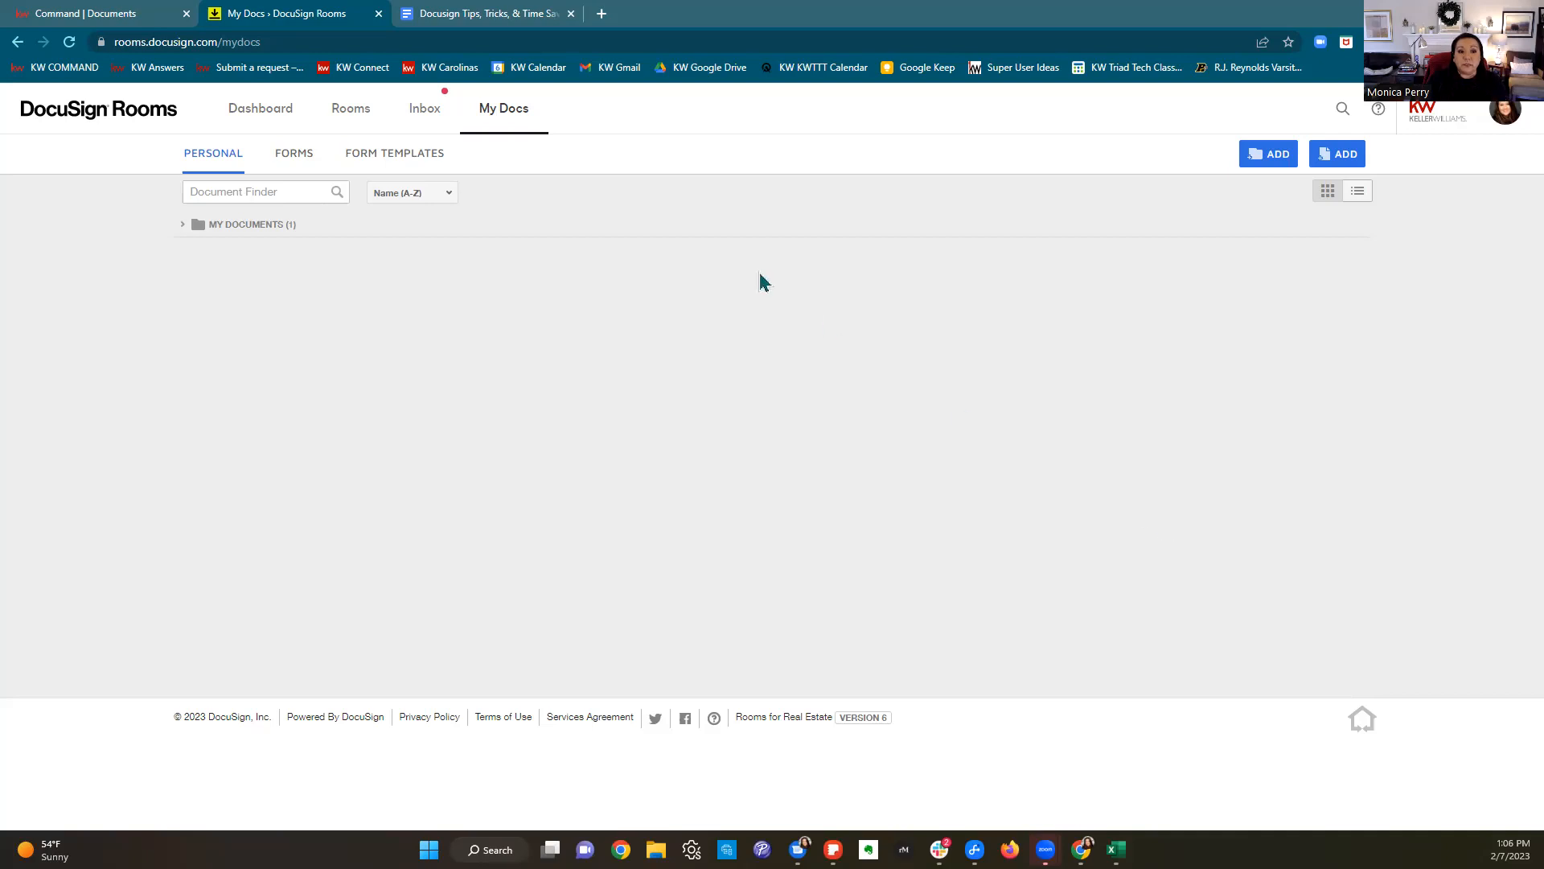
pyautogui.click(399, 165)
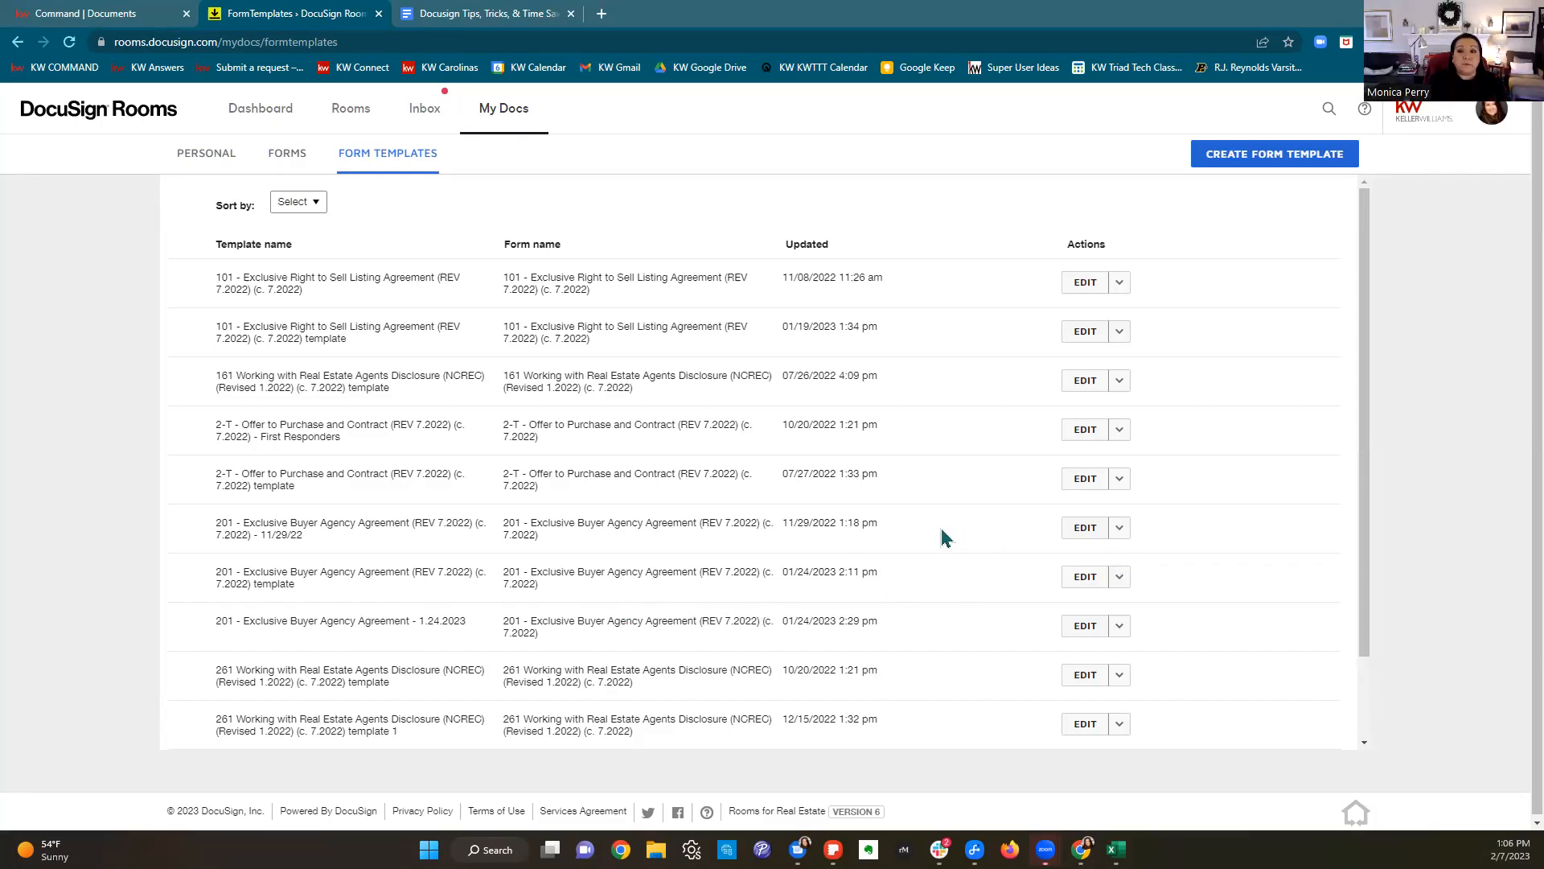
# Step: Start a new form template with CREATE FORM TEMPLATE
pyautogui.click(1278, 161)
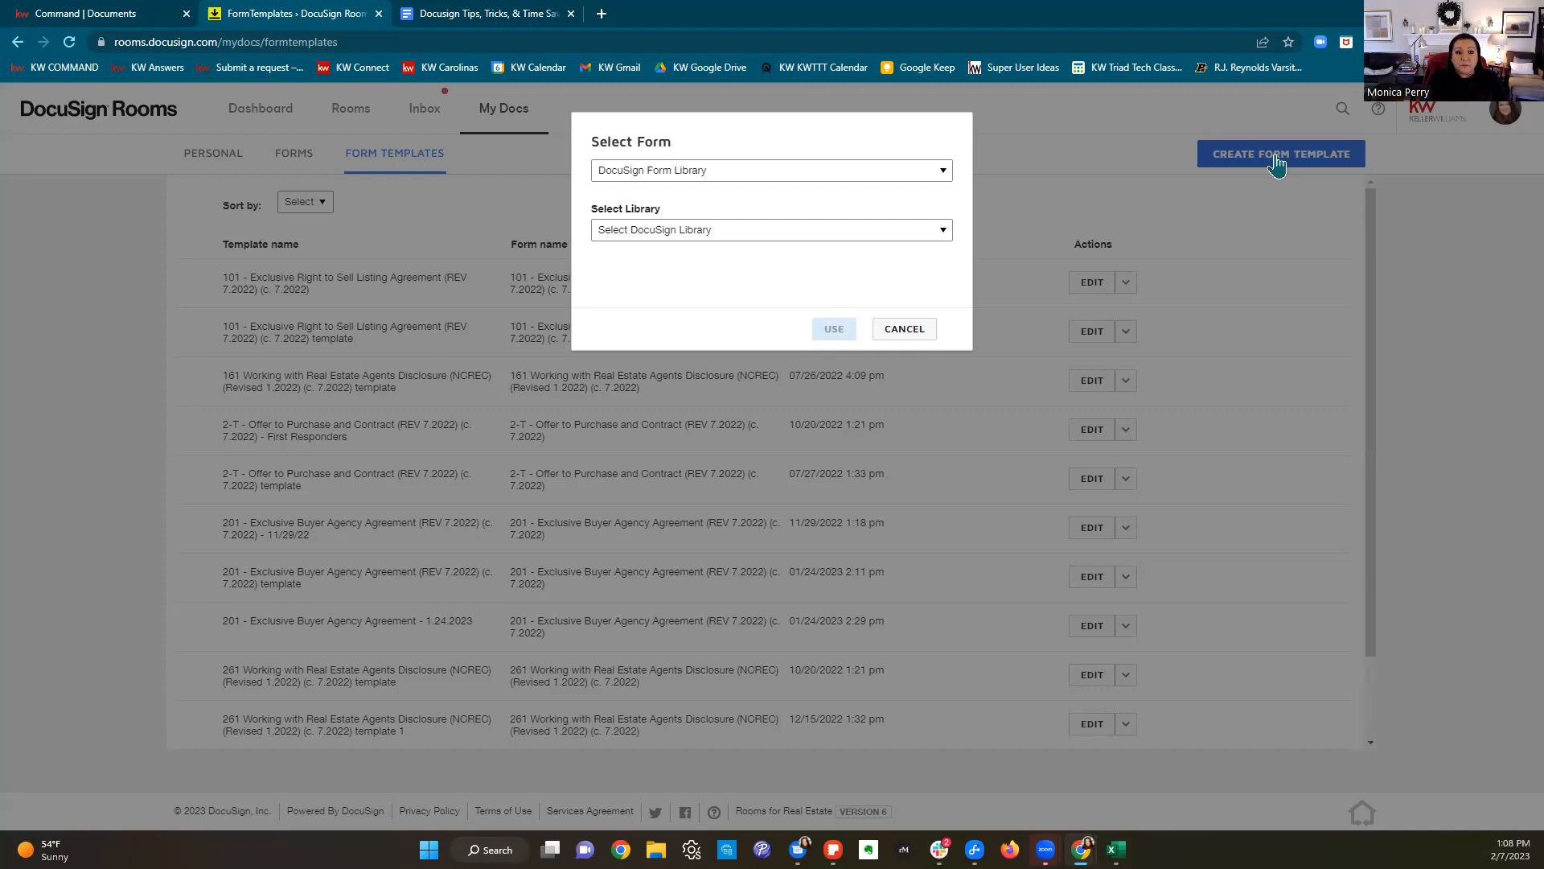
# Step: Keep DocuSign Form Library as the source and choose the NCAR library
pyautogui.click(757, 172)
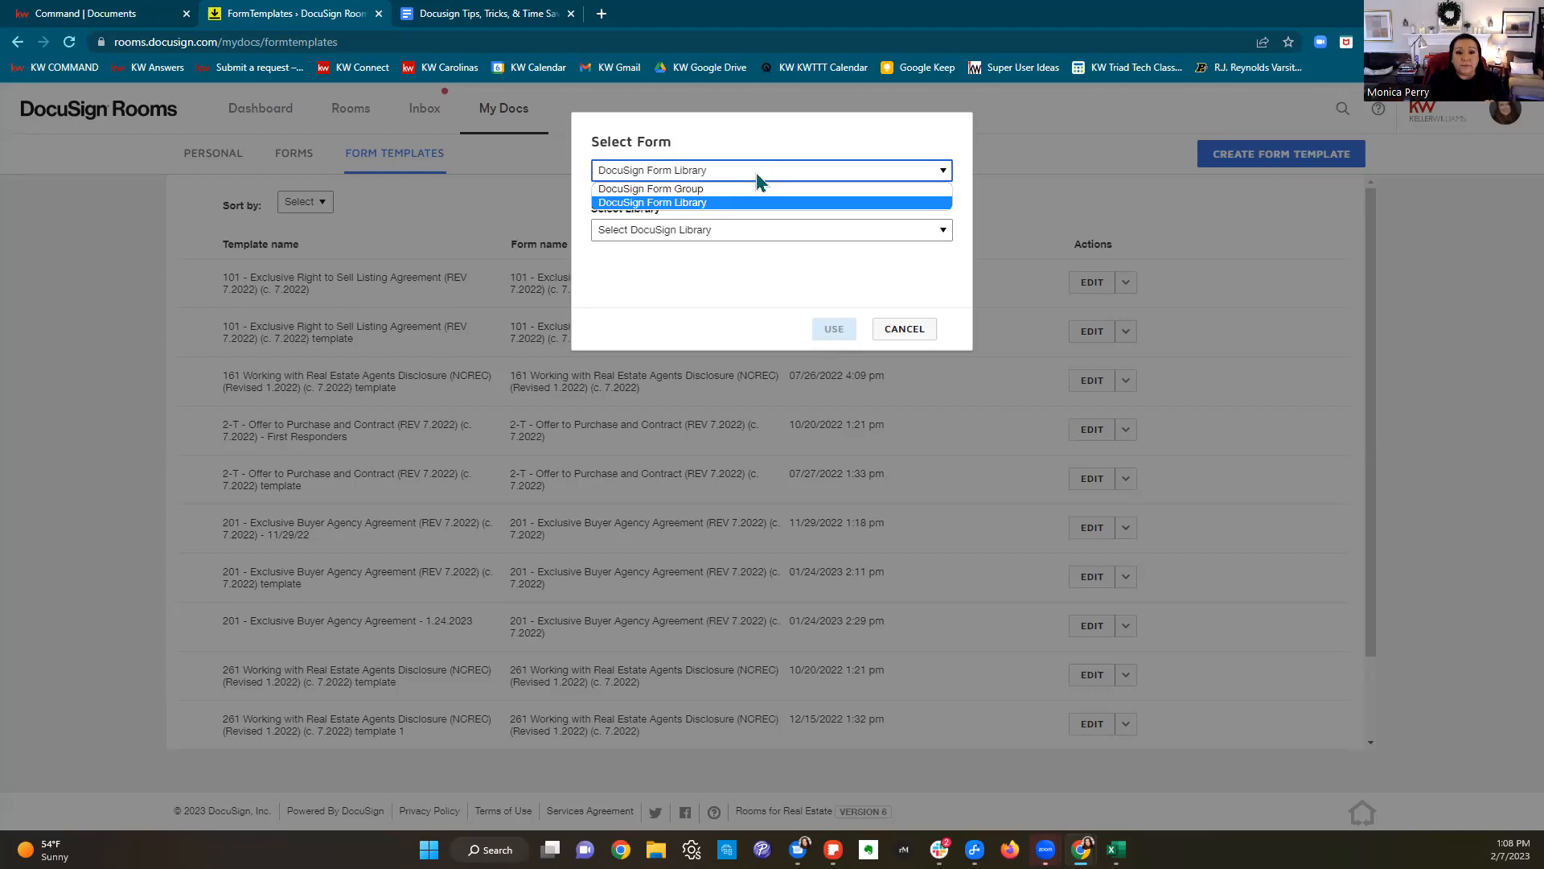
pyautogui.click(691, 204)
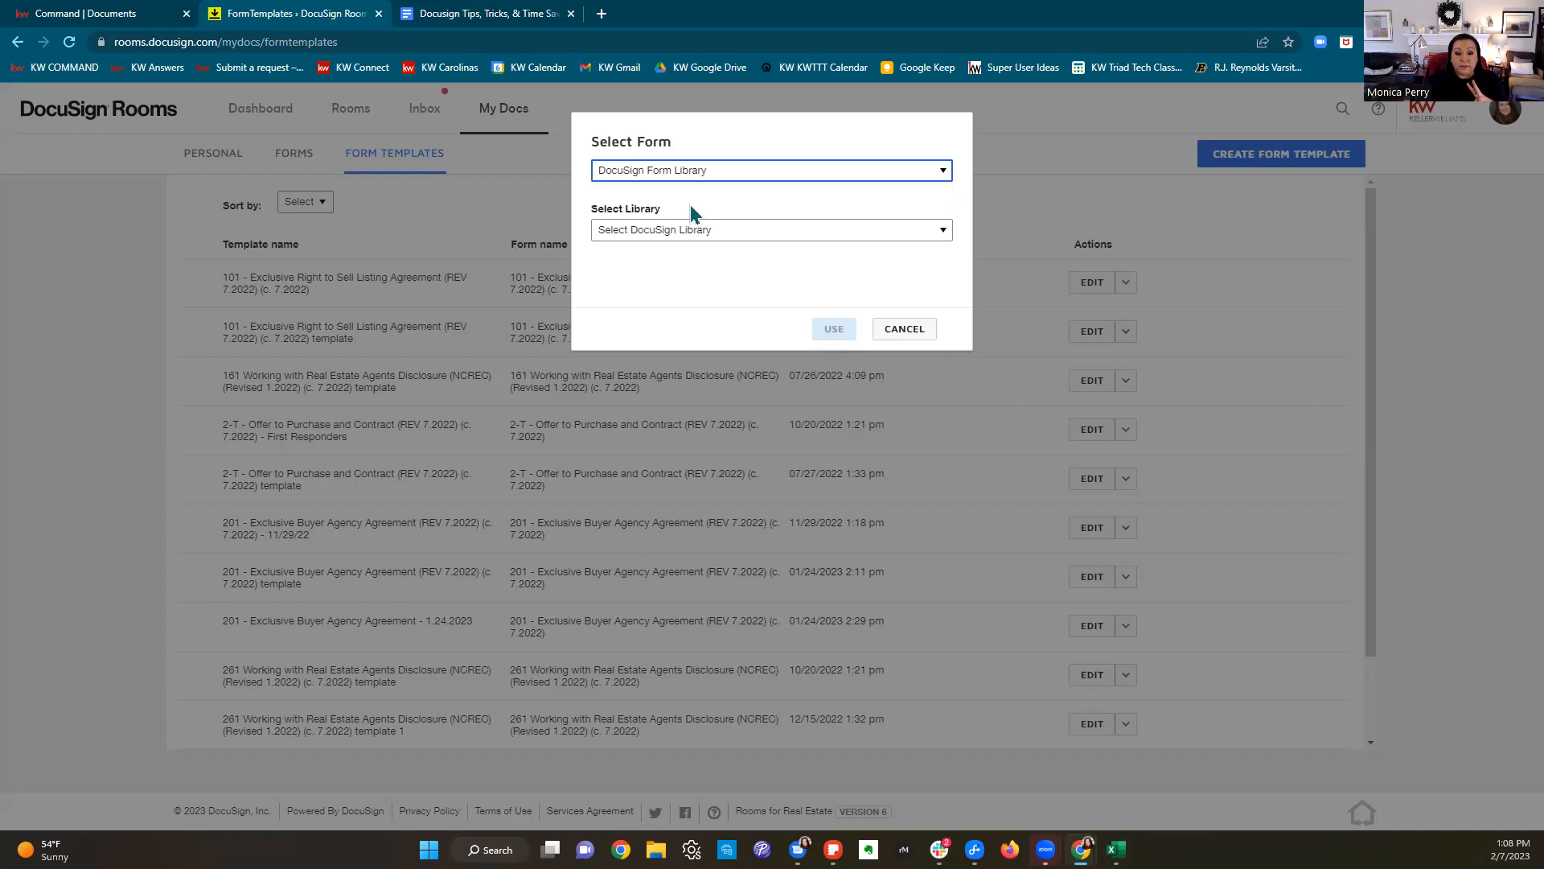
pyautogui.click(695, 232)
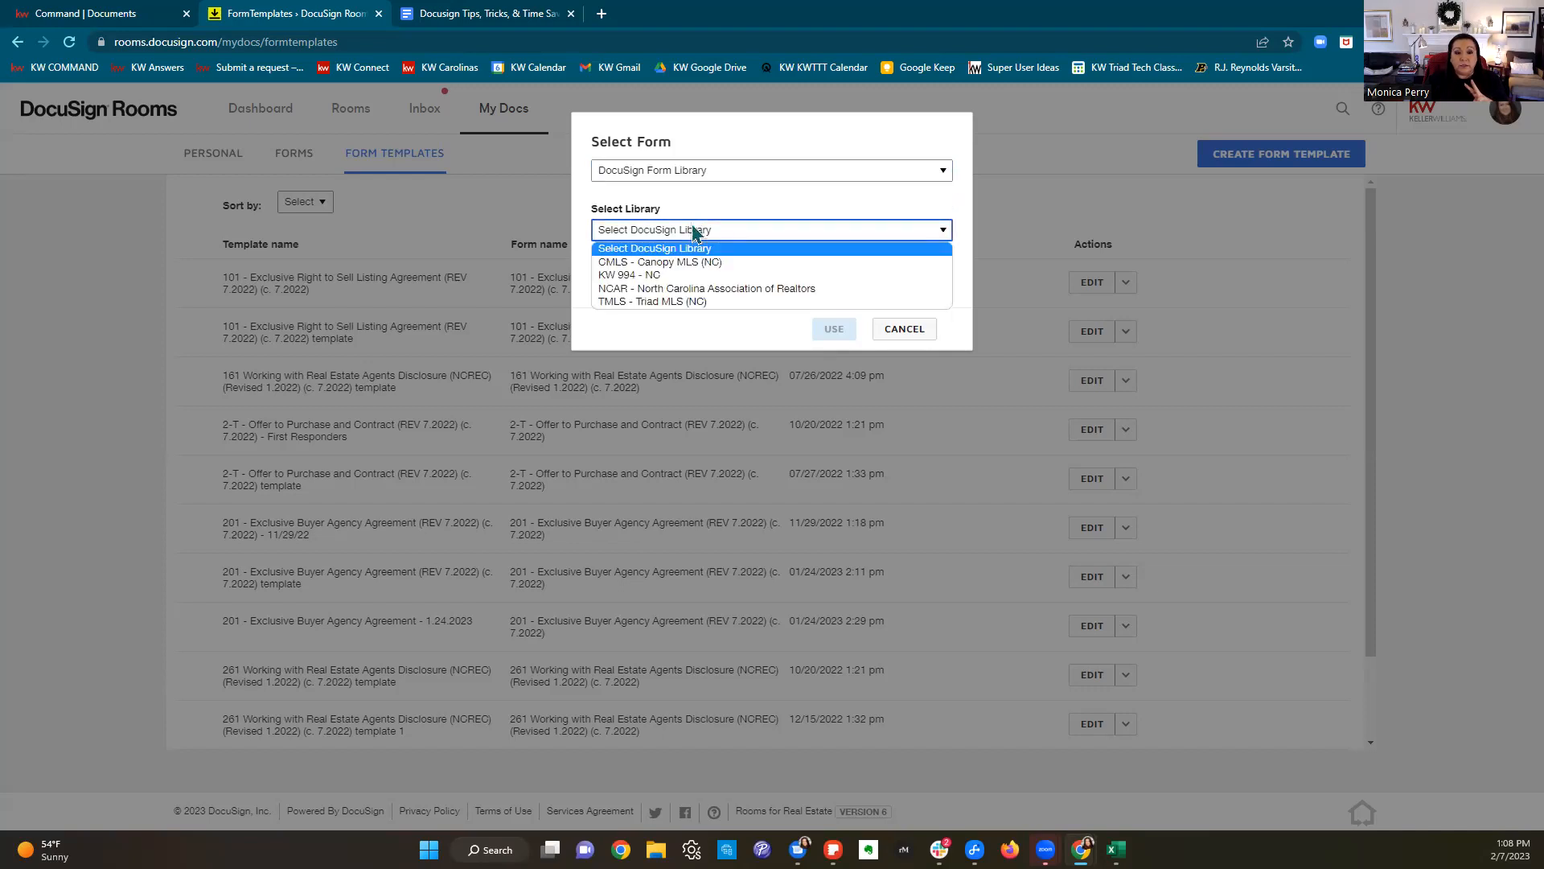
pyautogui.click(698, 291)
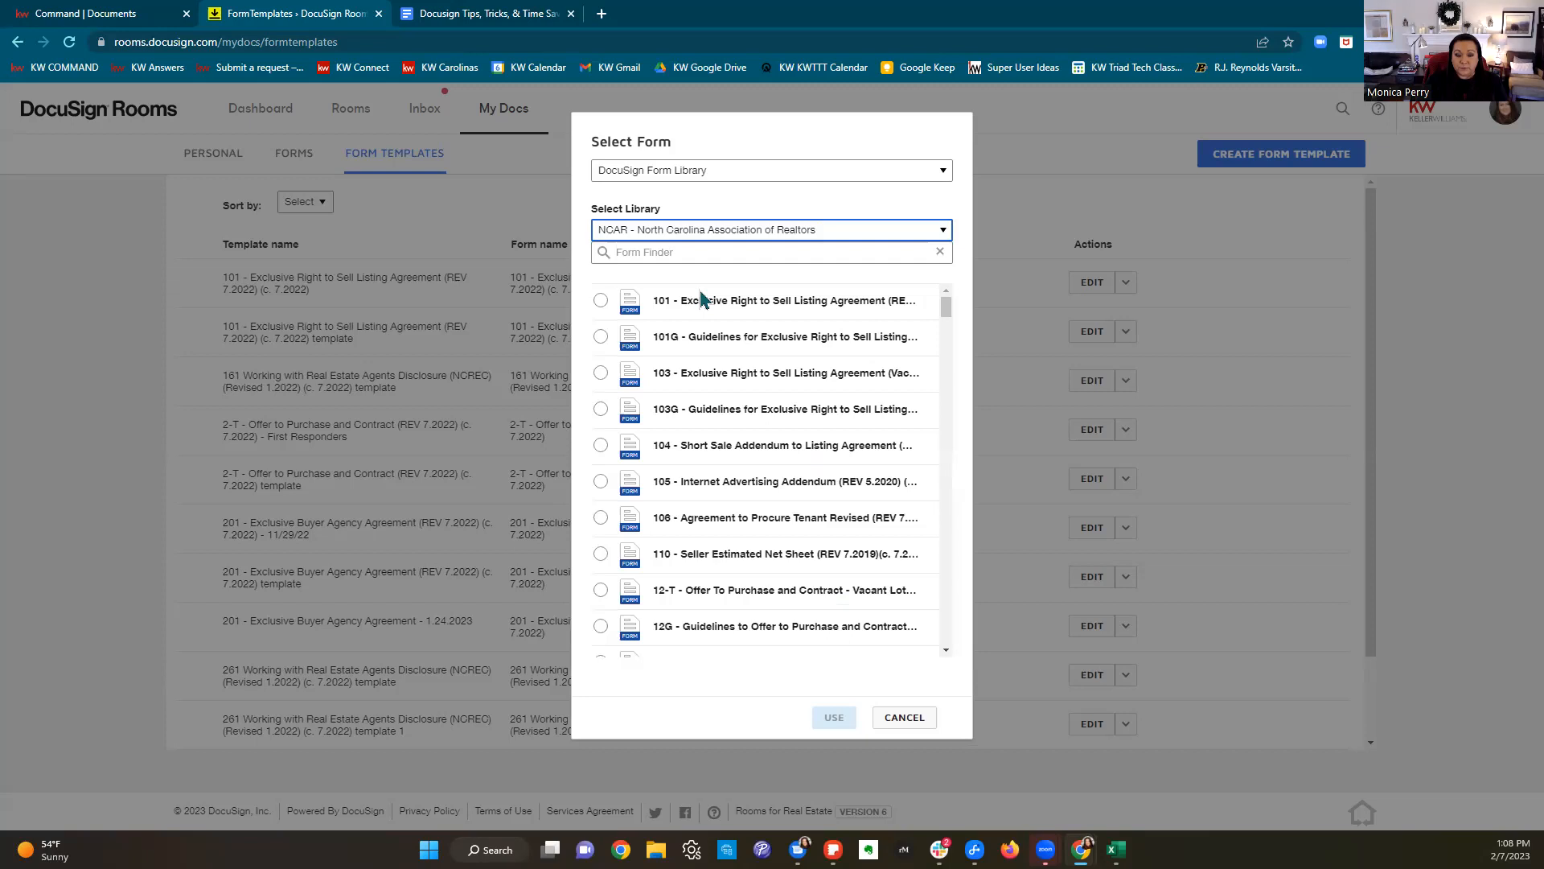
# Step: Change the Form Finder search from 'buyer agency' to 'listing'
pyautogui.click(696, 253)
pyautogui.write('bu')
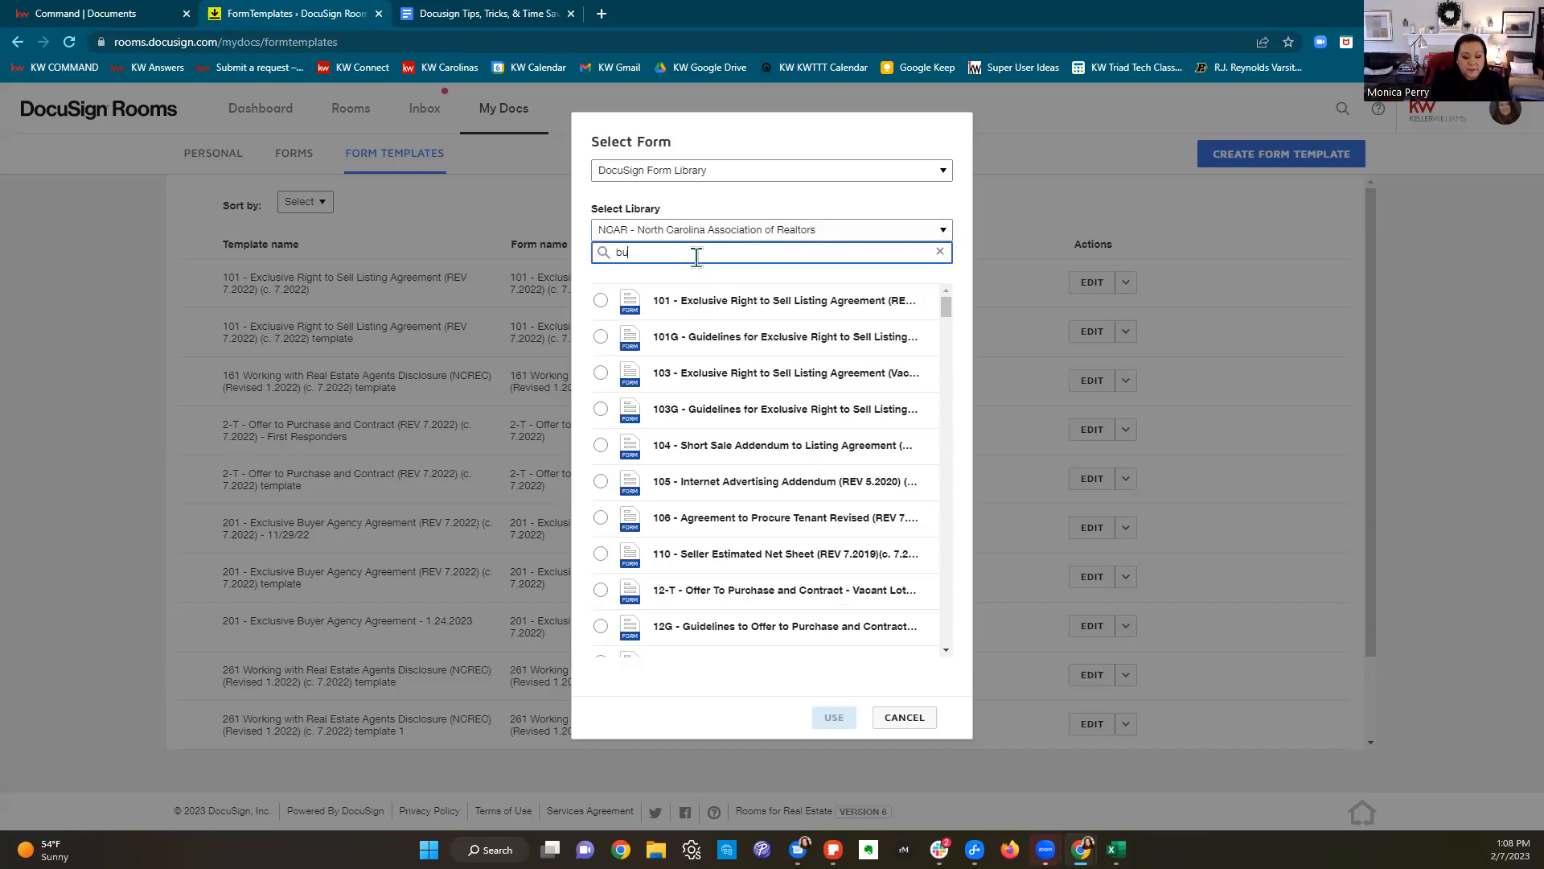
pyautogui.write('yer ag')
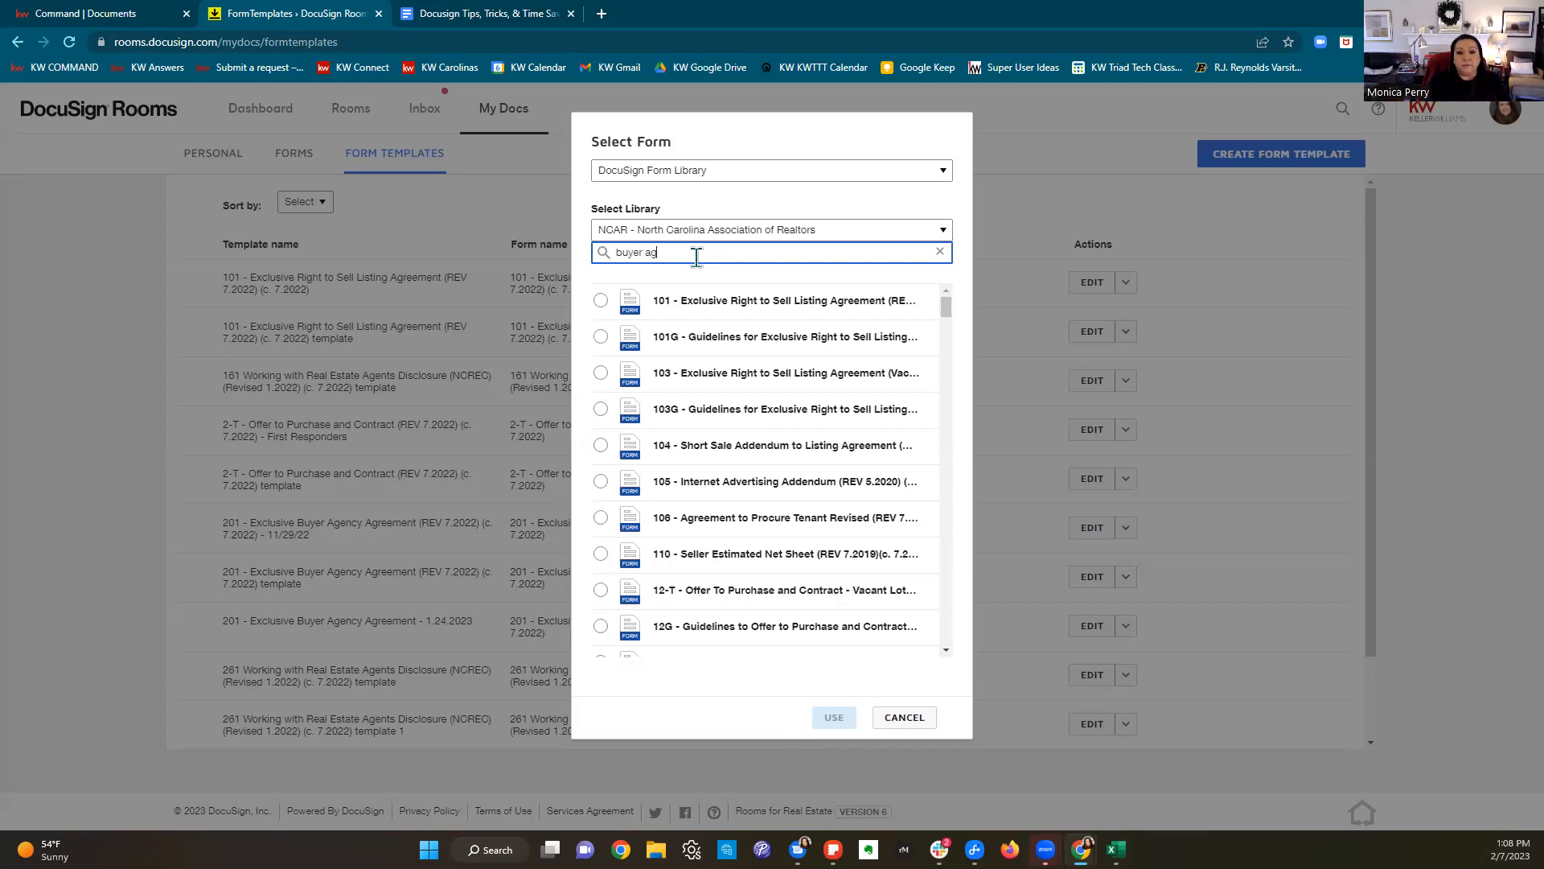
pyautogui.write('ency')
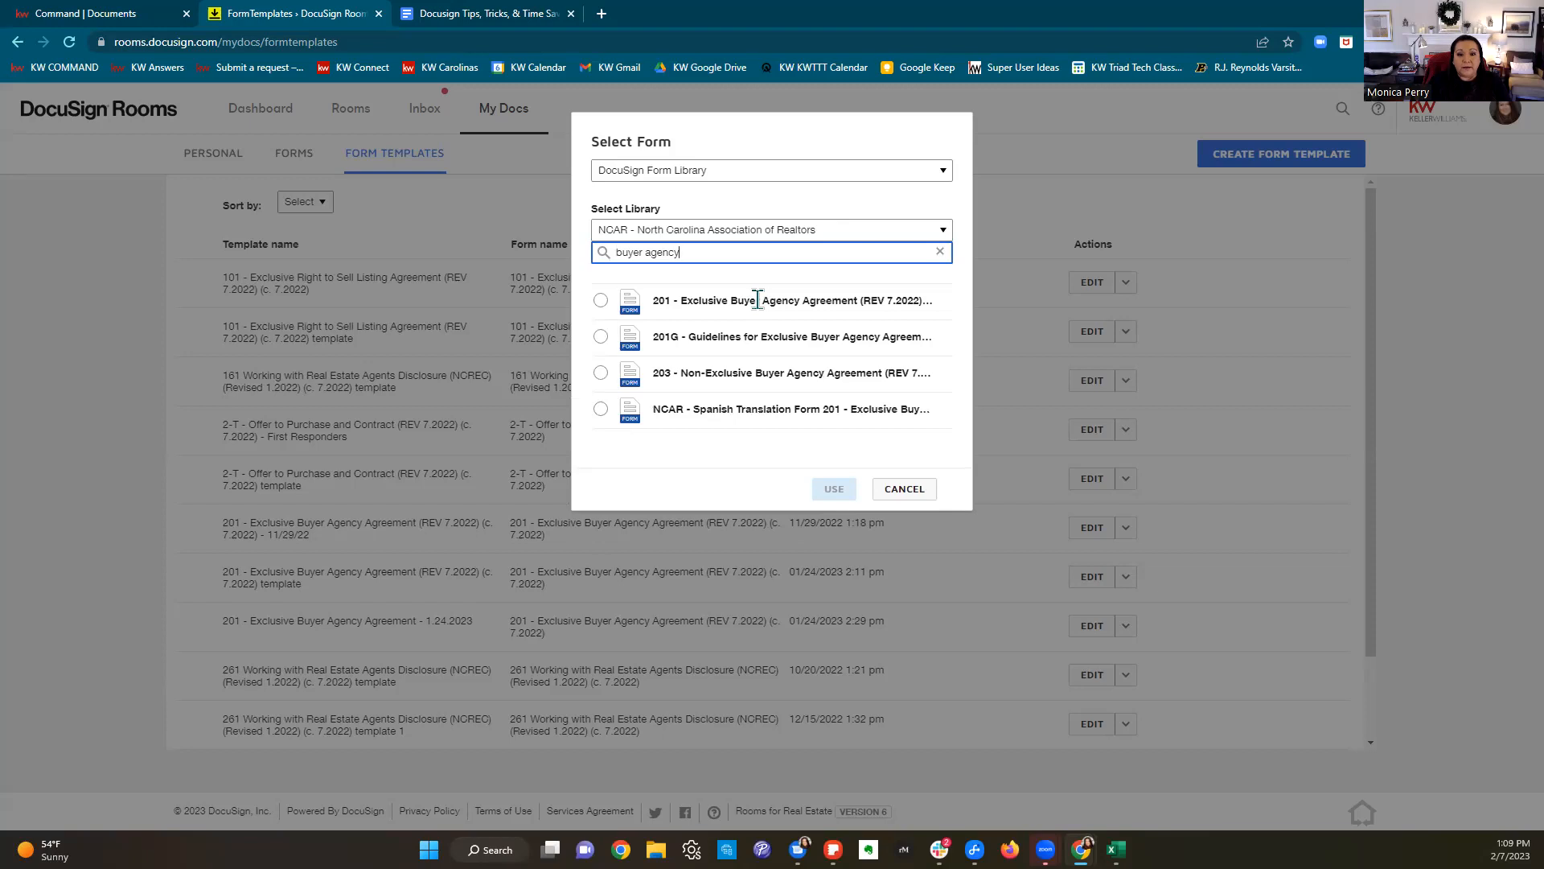
pyautogui.tripleClick(705, 252)
pyautogui.press('BackSpace')
pyautogui.write('listing')
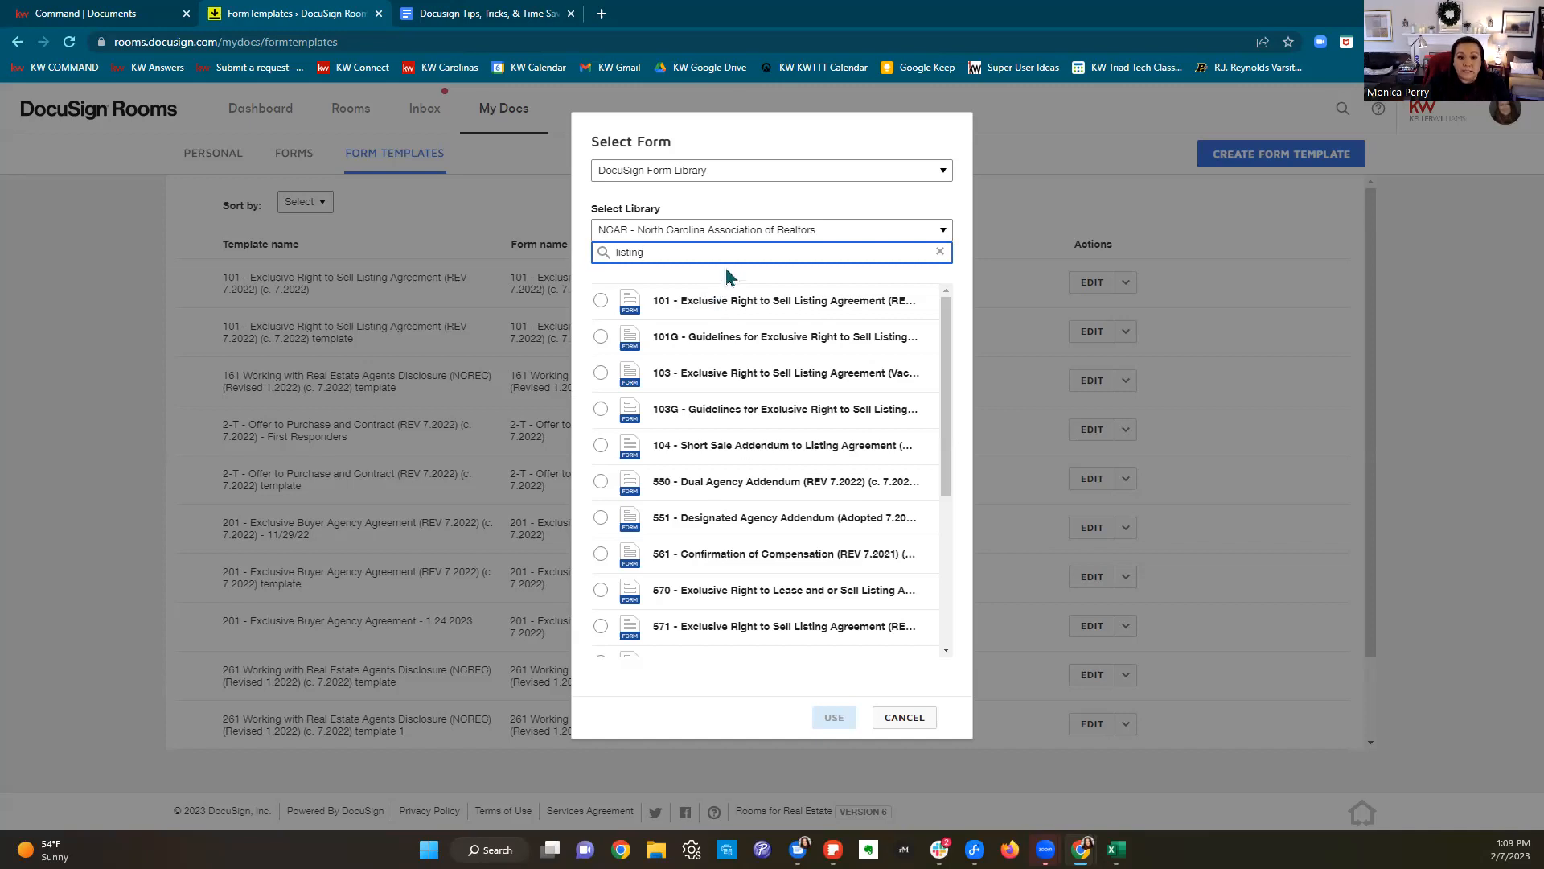
pyautogui.click(727, 172)
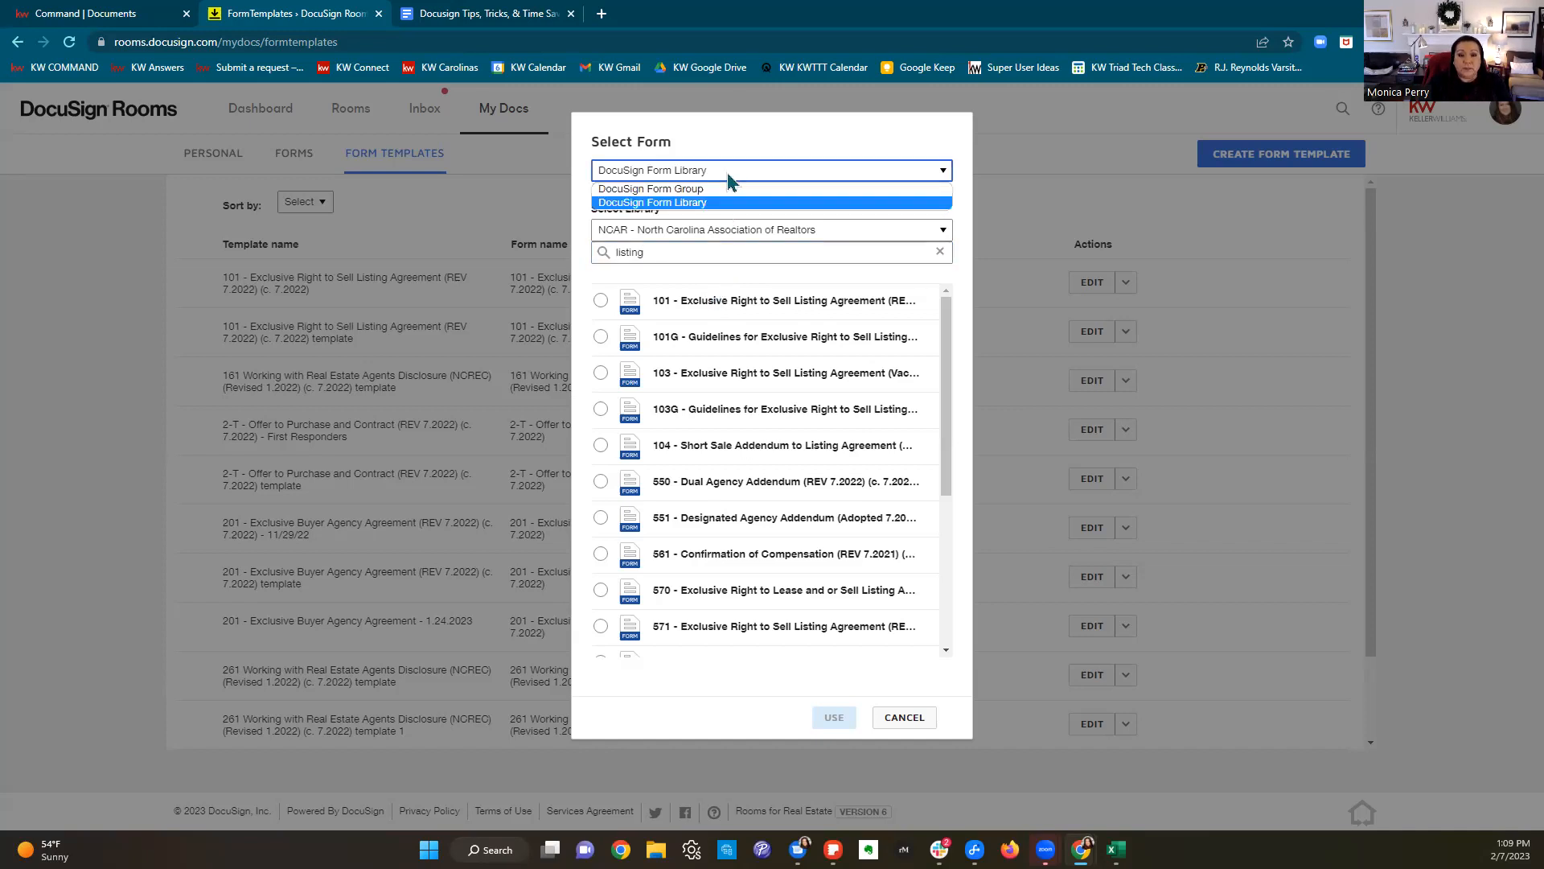
# Step: Set Select Form to DocuSign Form Group and view its groups, e.g. Listing - Resale
pyautogui.click(668, 191)
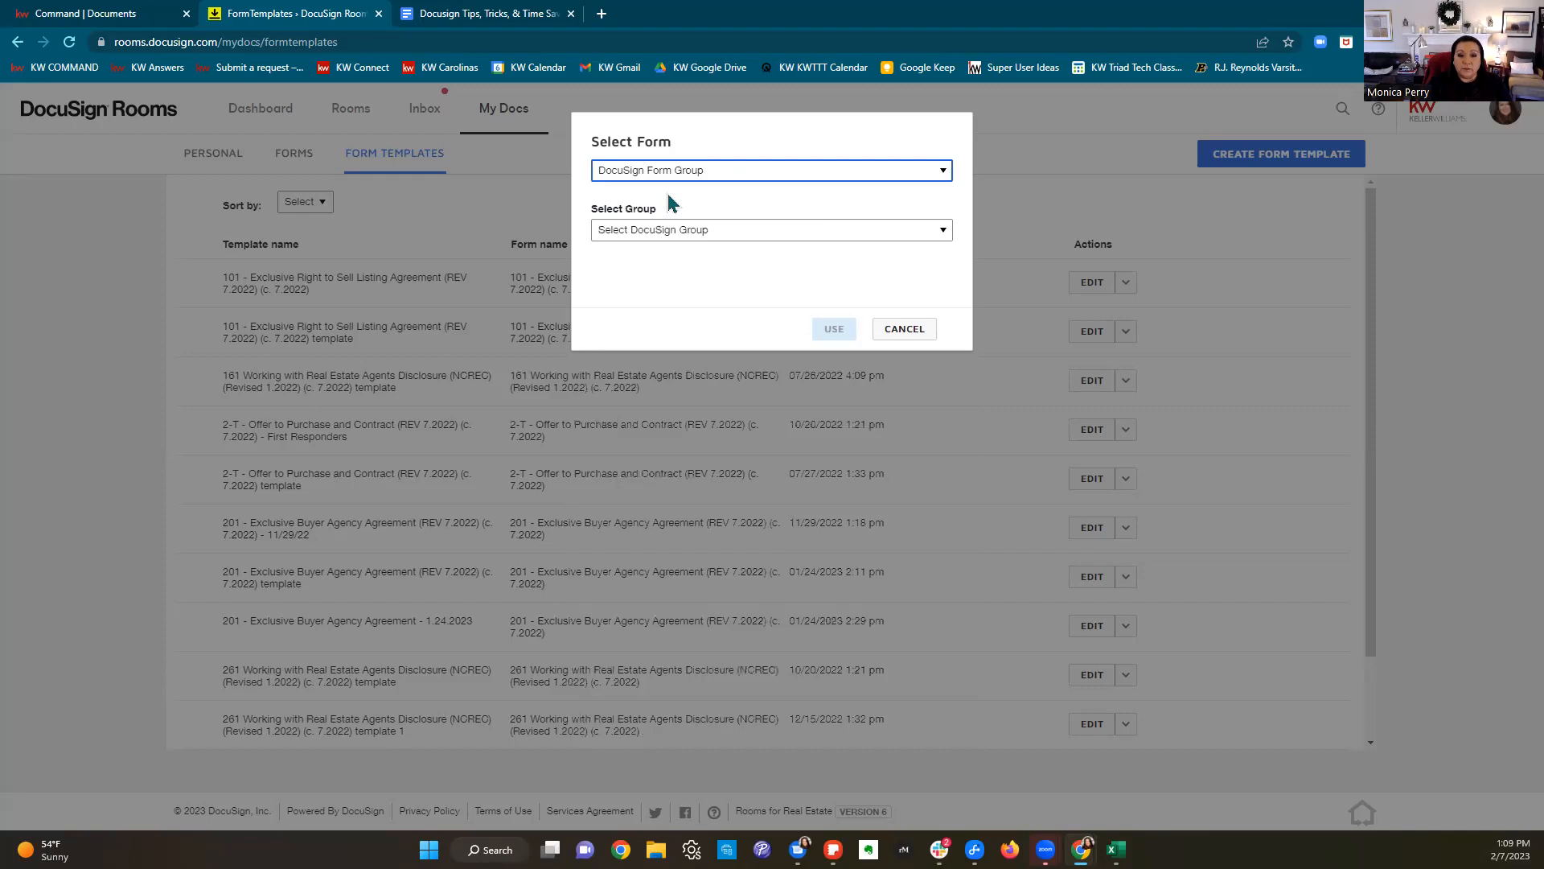
pyautogui.click(727, 231)
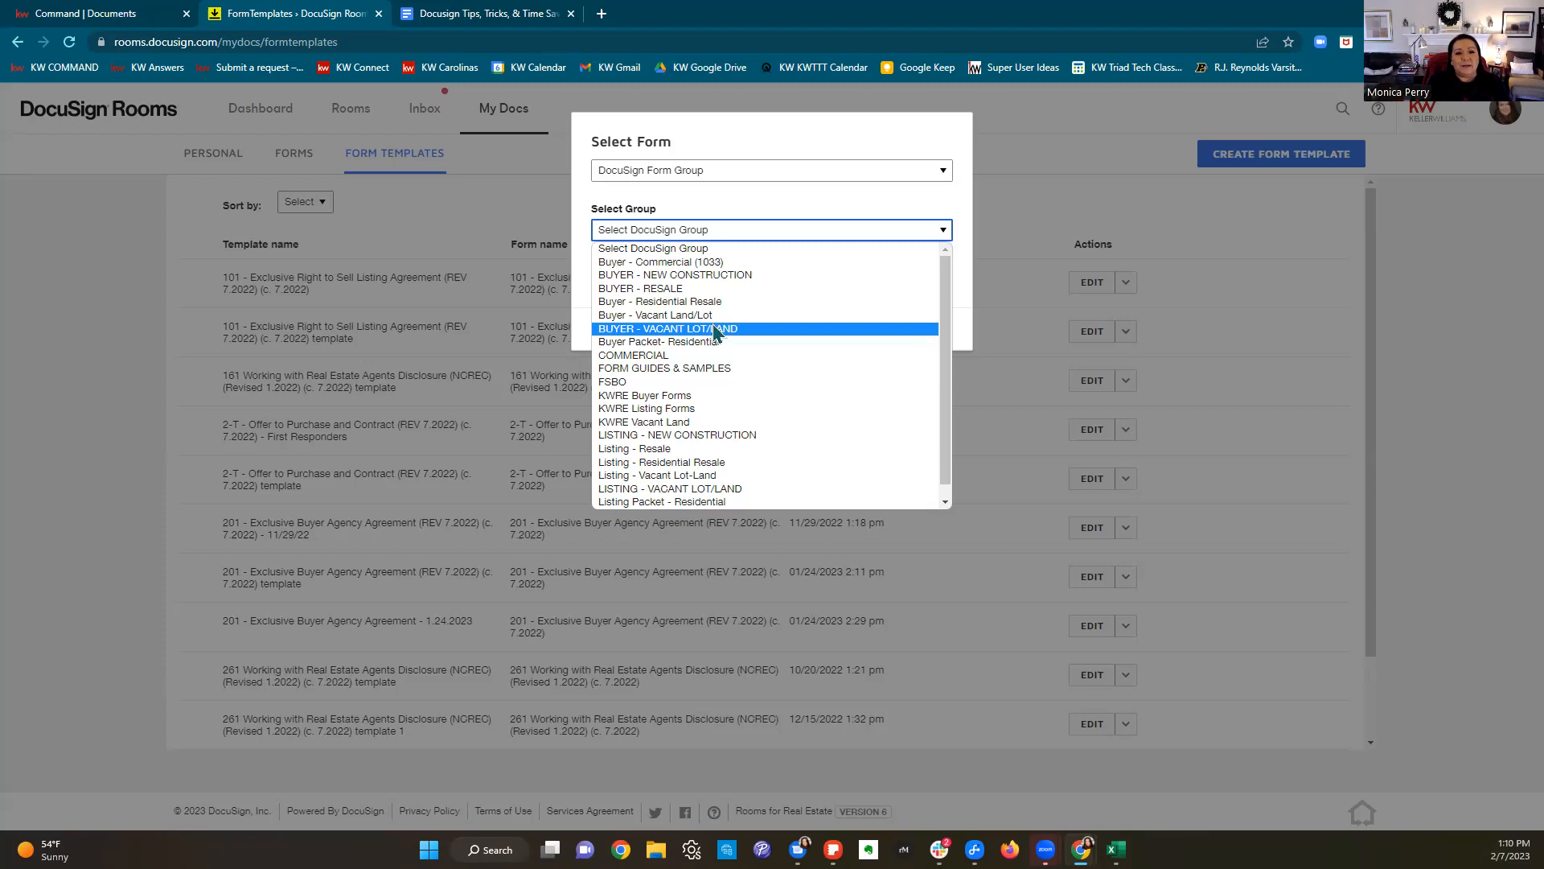
# Step: Switch back to DocuSign Form Library with the NCAR - North Carolina Association of Realtors library
pyautogui.click(775, 193)
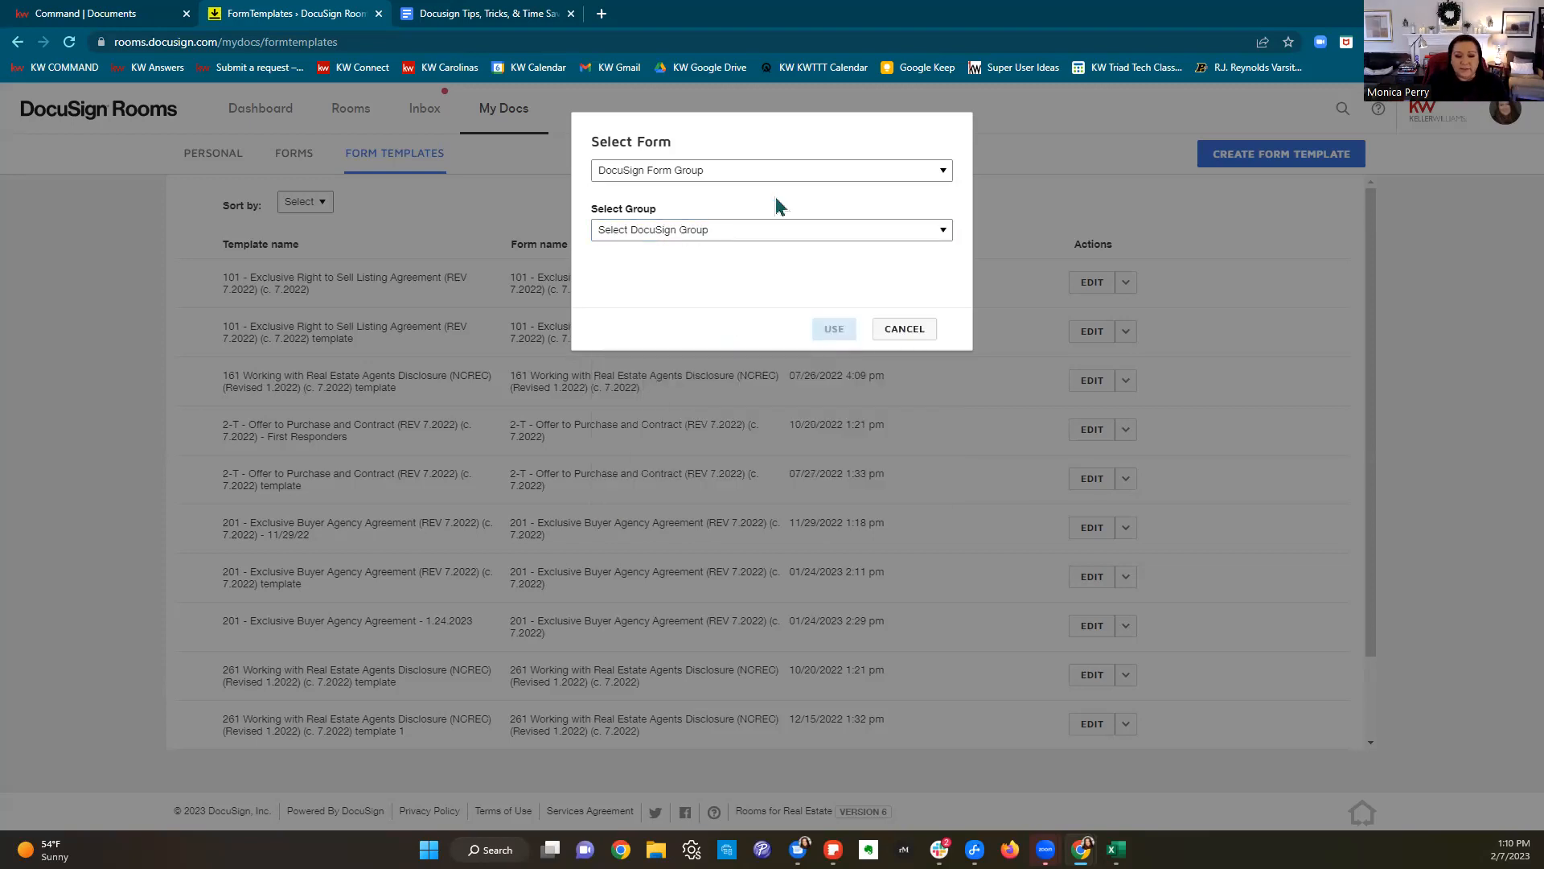
pyautogui.click(744, 170)
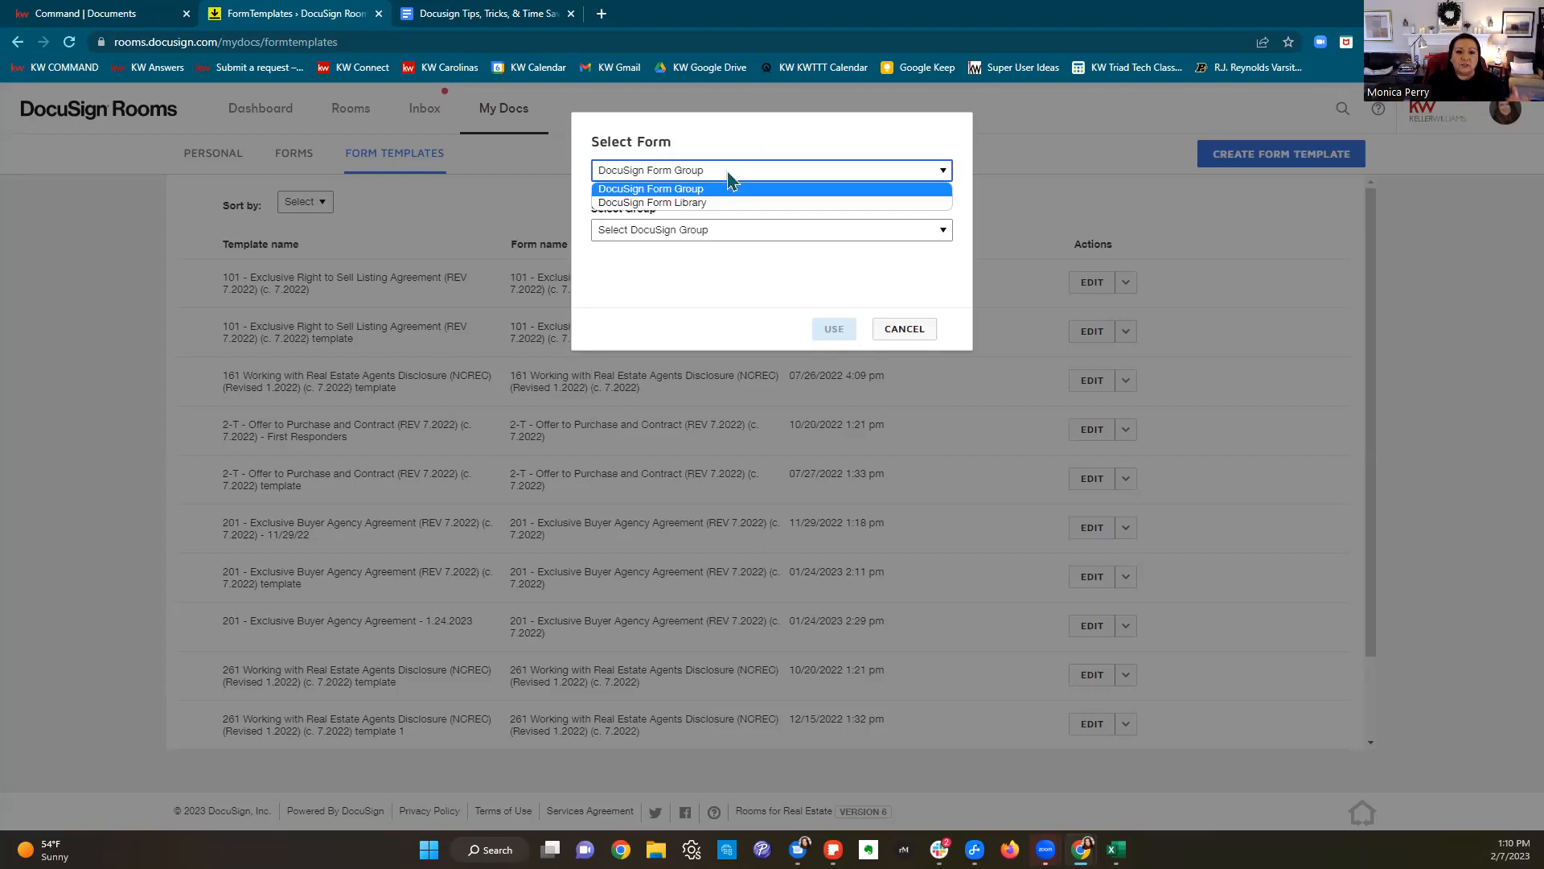
pyautogui.click(709, 202)
pyautogui.click(706, 230)
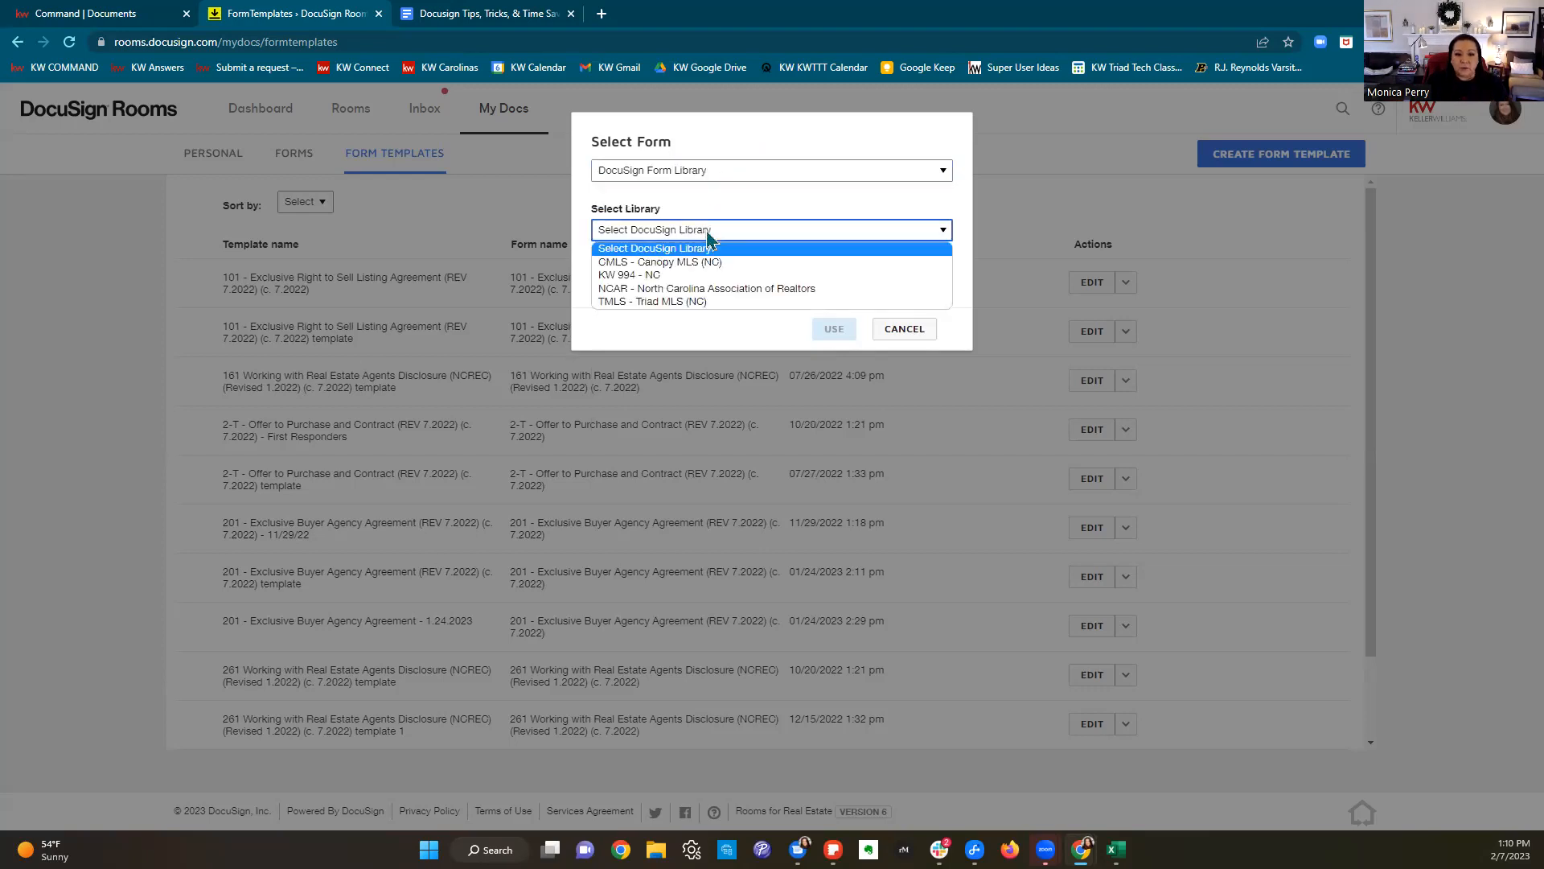
pyautogui.click(689, 289)
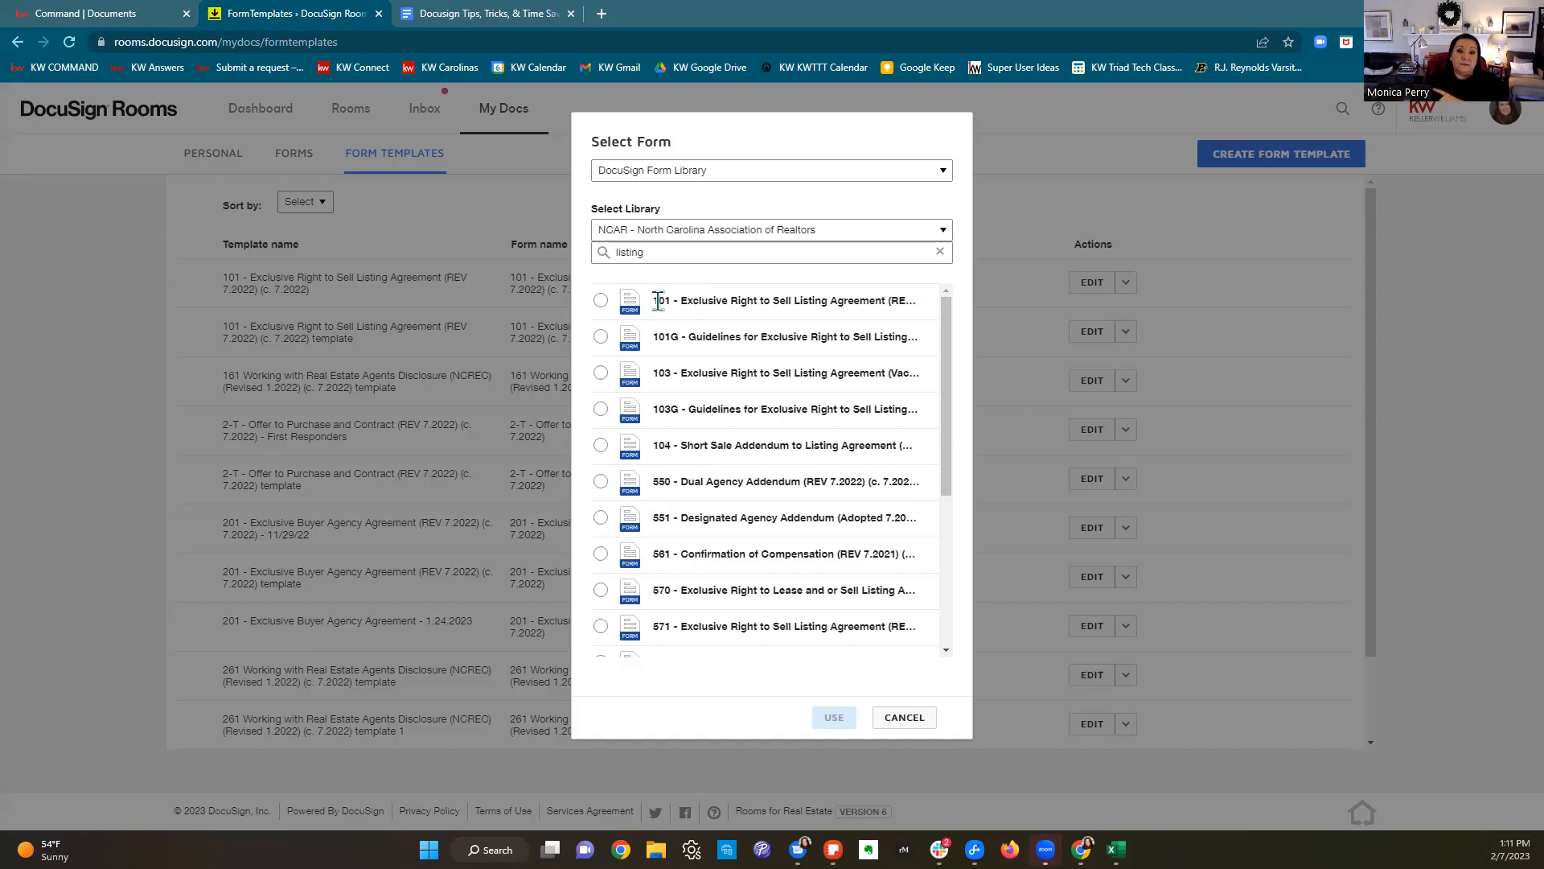
# Step: Use form 101 - Exclusive Right to Sell Listing Agreement for the new template
pyautogui.click(601, 301)
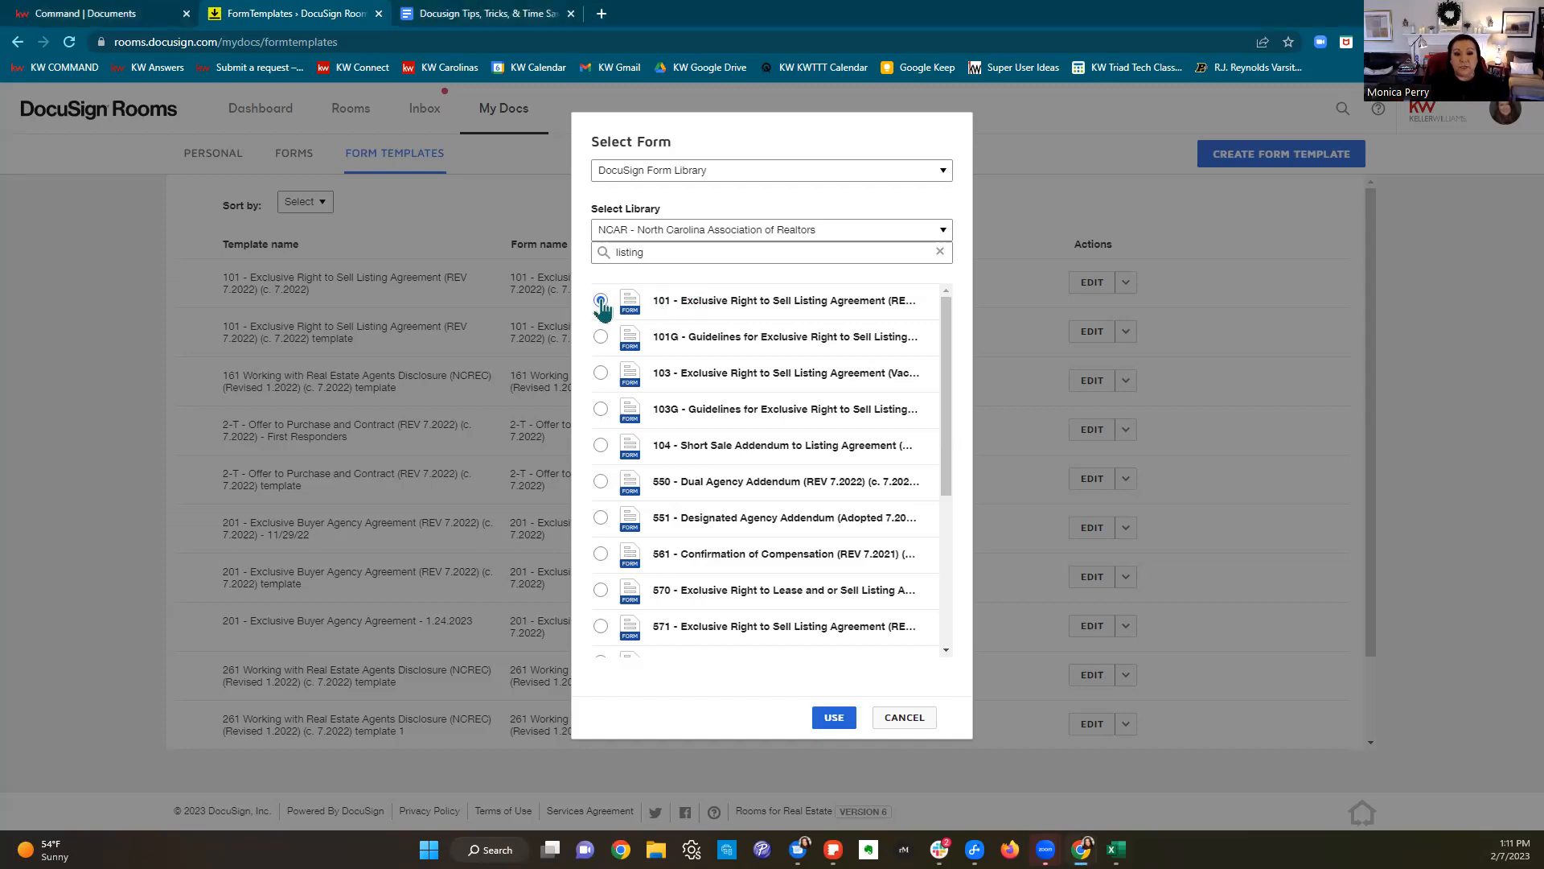
pyautogui.click(848, 717)
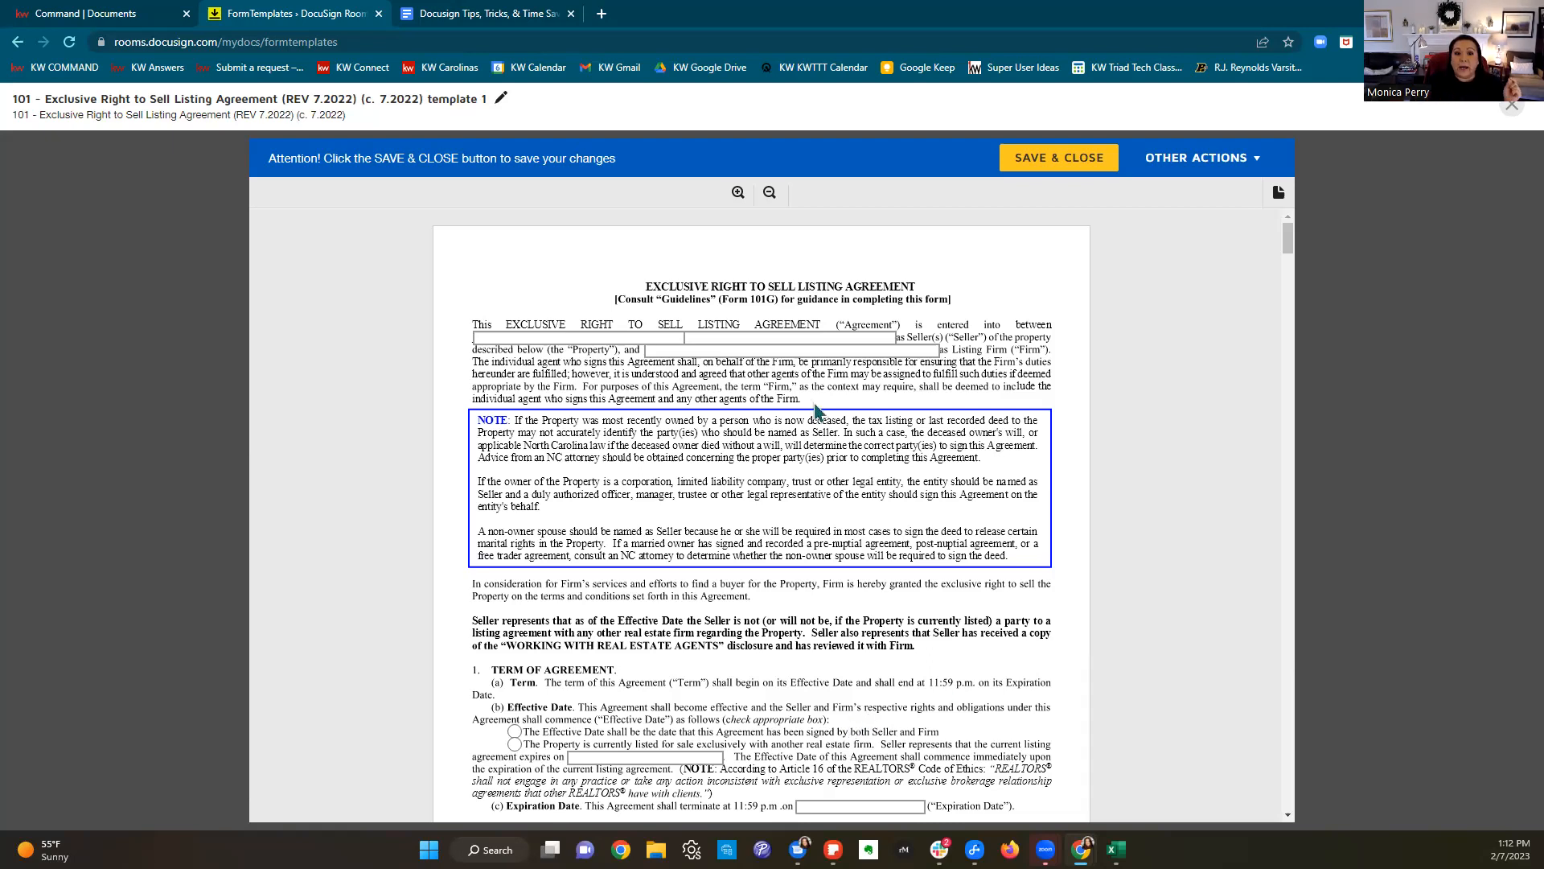
# Step: Enter 'Keller Williams Realty Elite' in the Listing Firm blank of form 101
pyautogui.click(772, 351)
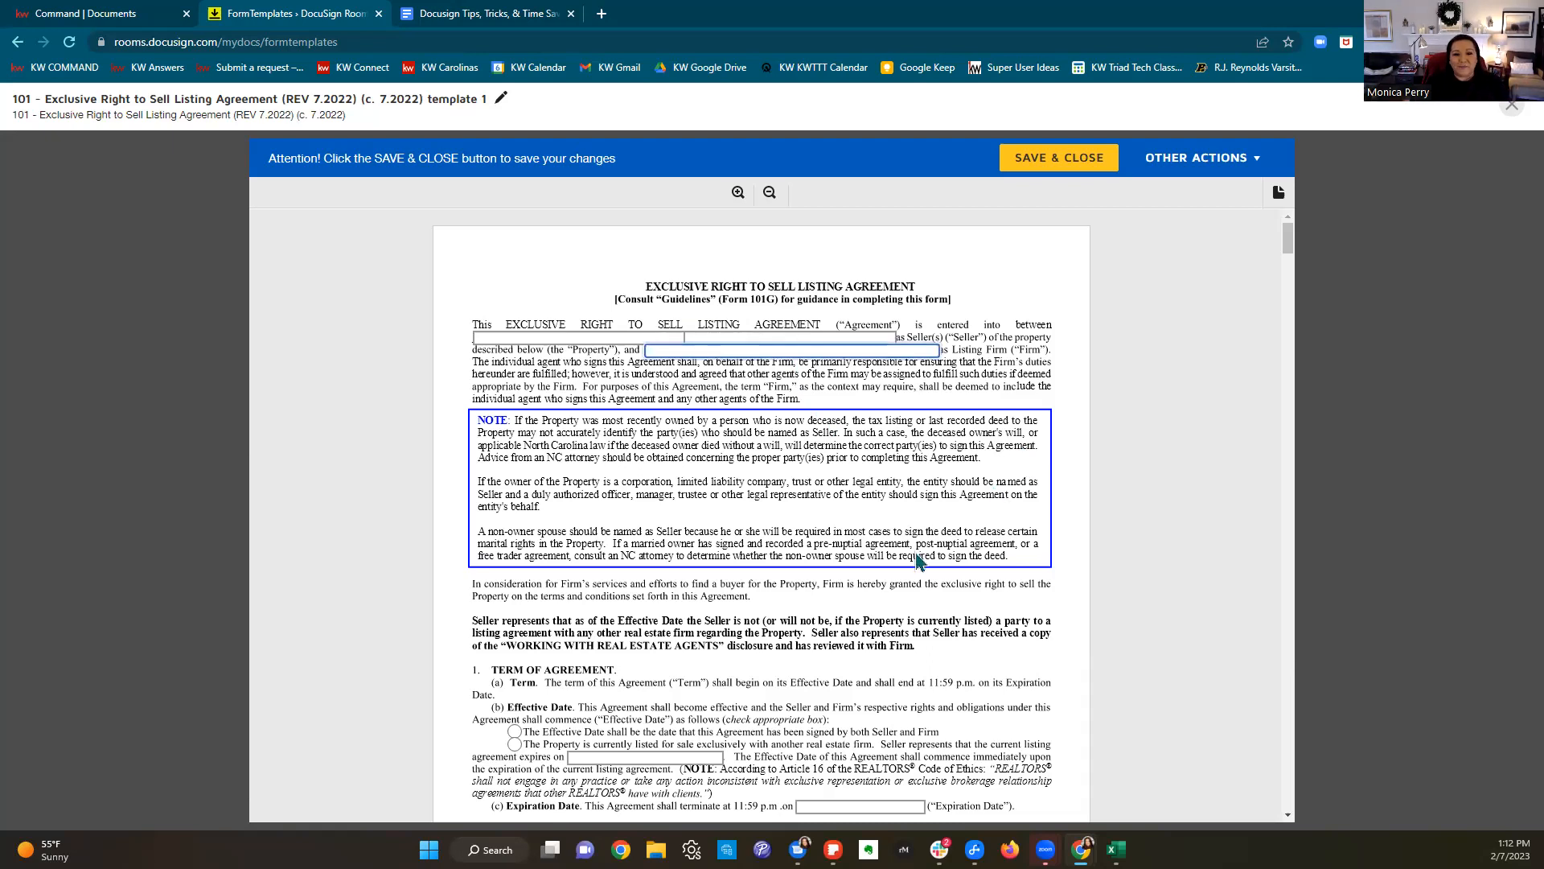
pyautogui.write('Kel')
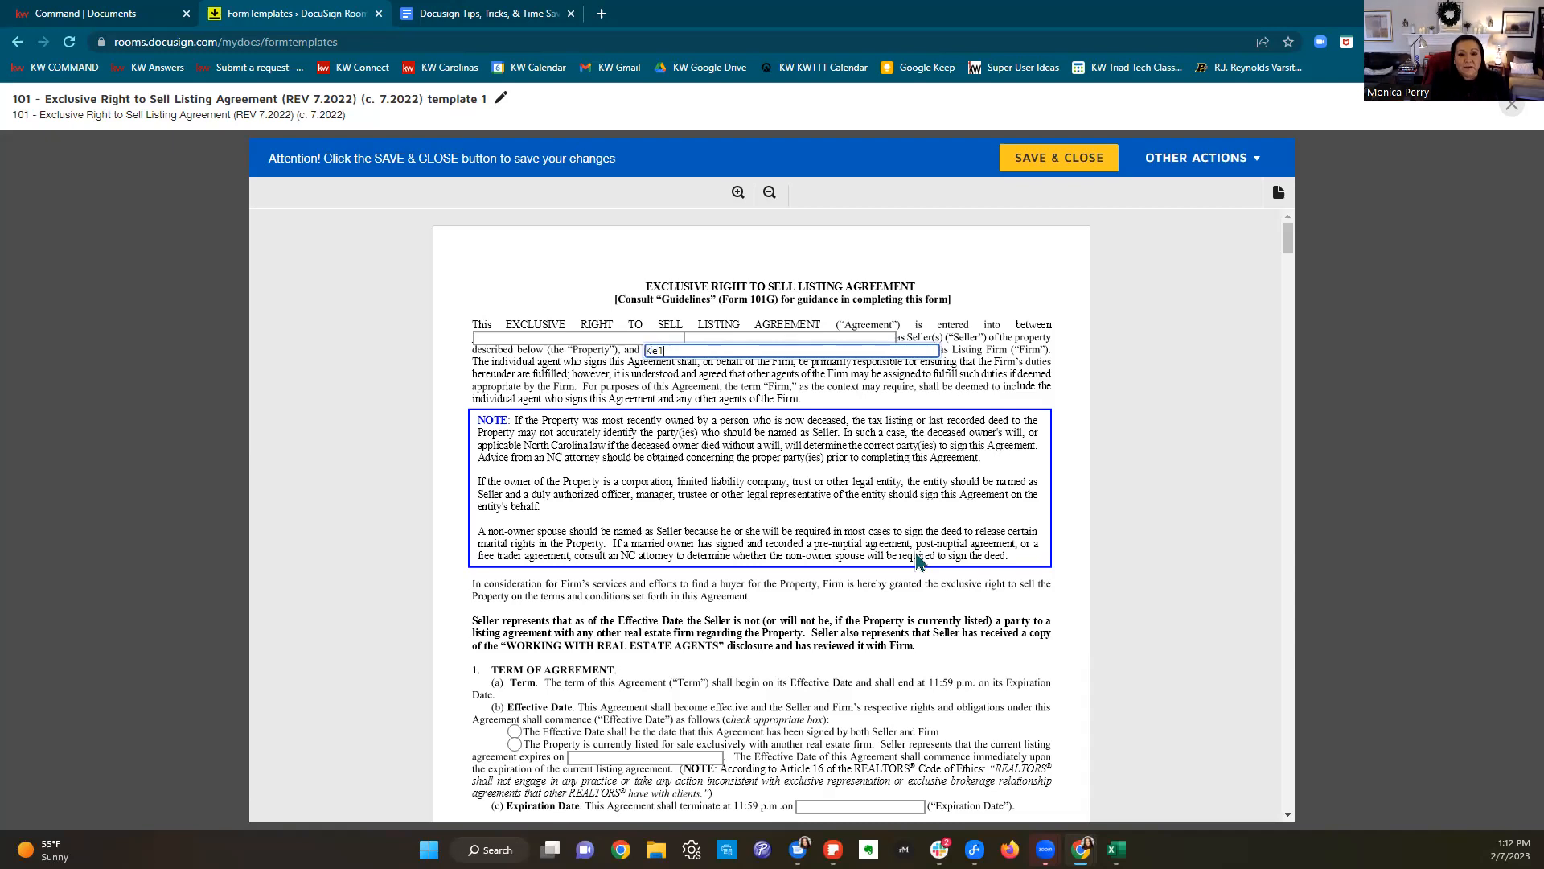
pyautogui.write('ler Williams Real')
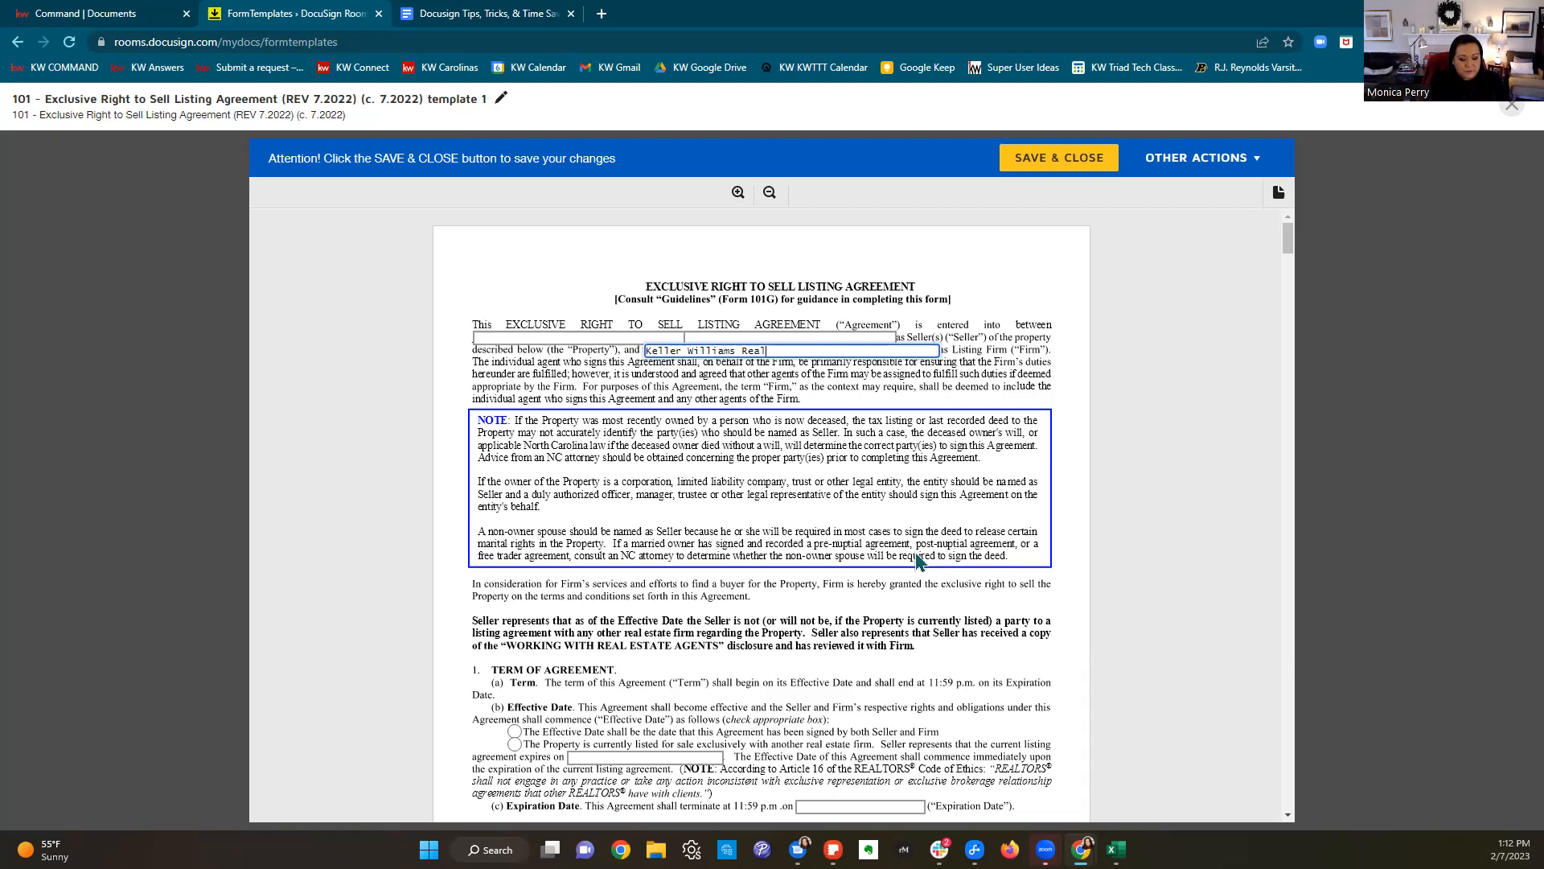
pyautogui.write('ty Eli')
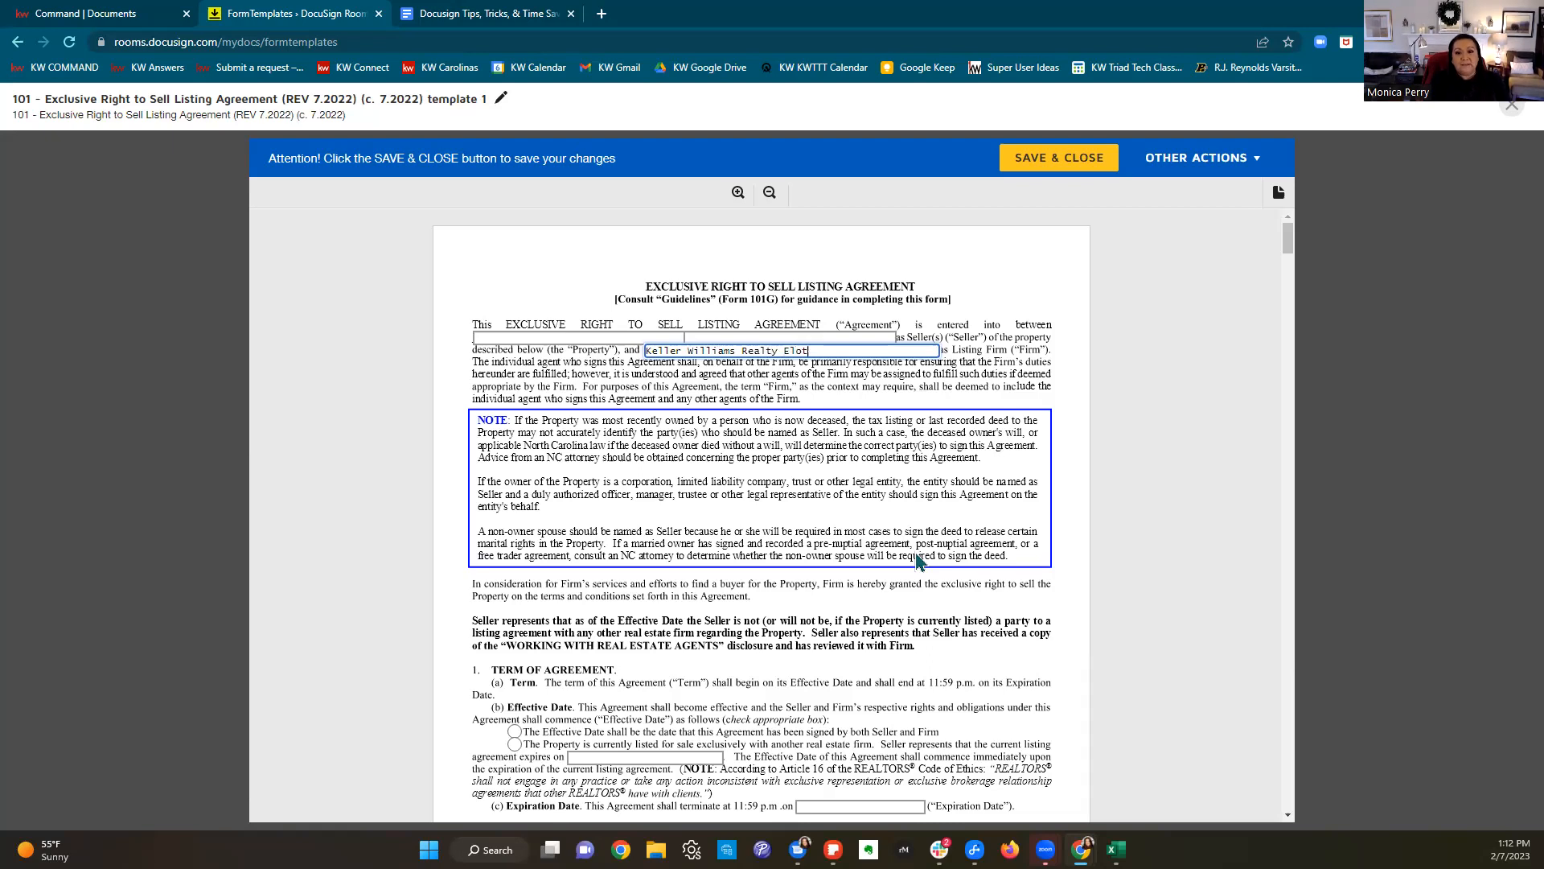
pyautogui.write('te')
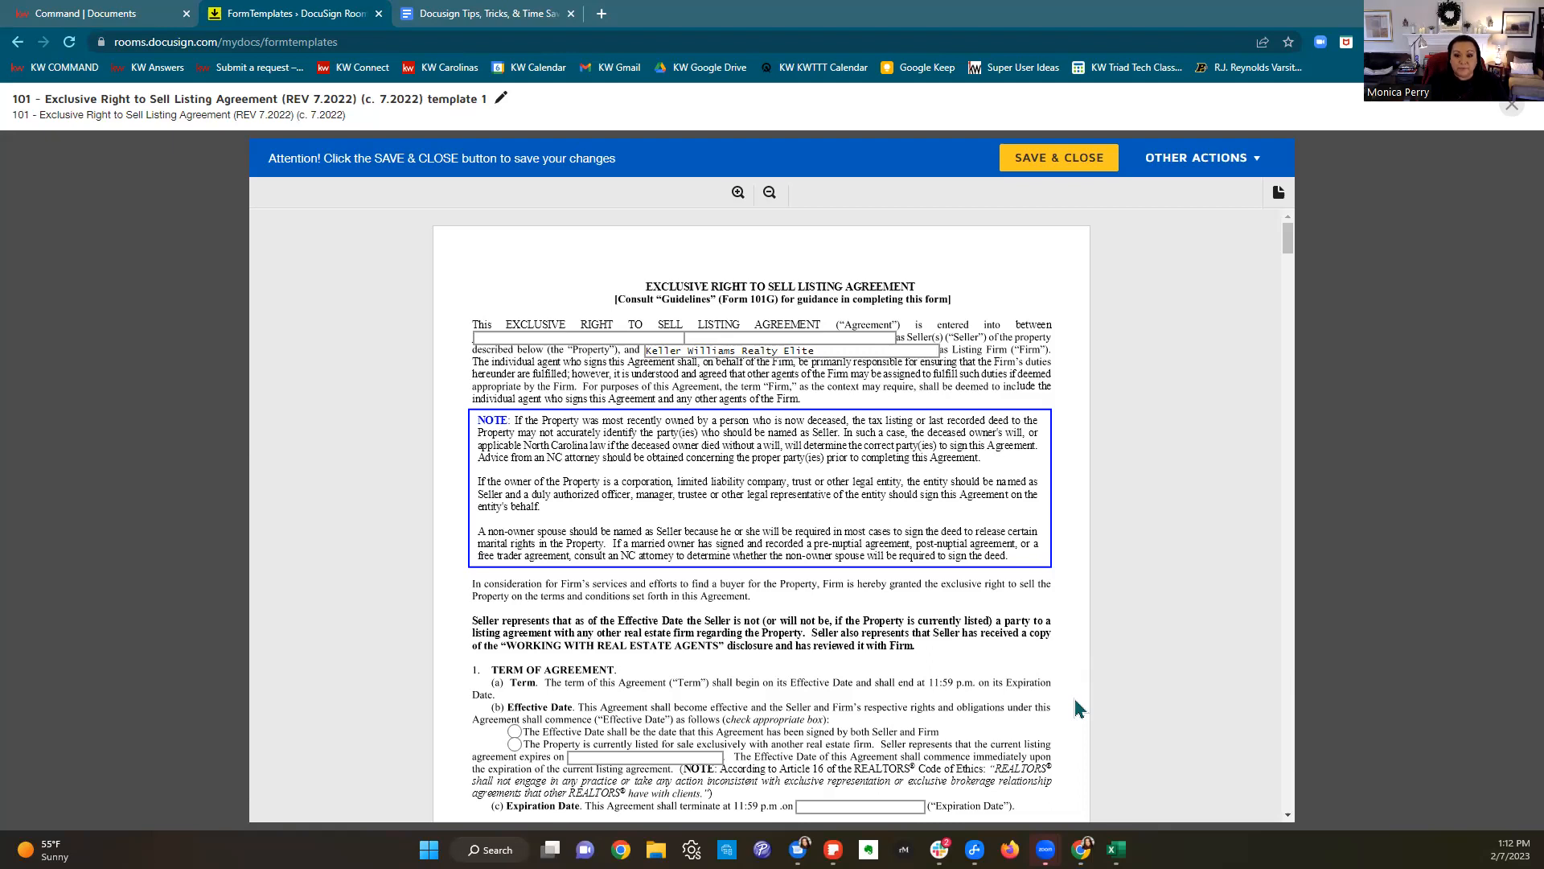
# Step: In section 1(b), choose the option making the Effective Date the date both parties sign
pyautogui.scroll(-3, 1001, 647)
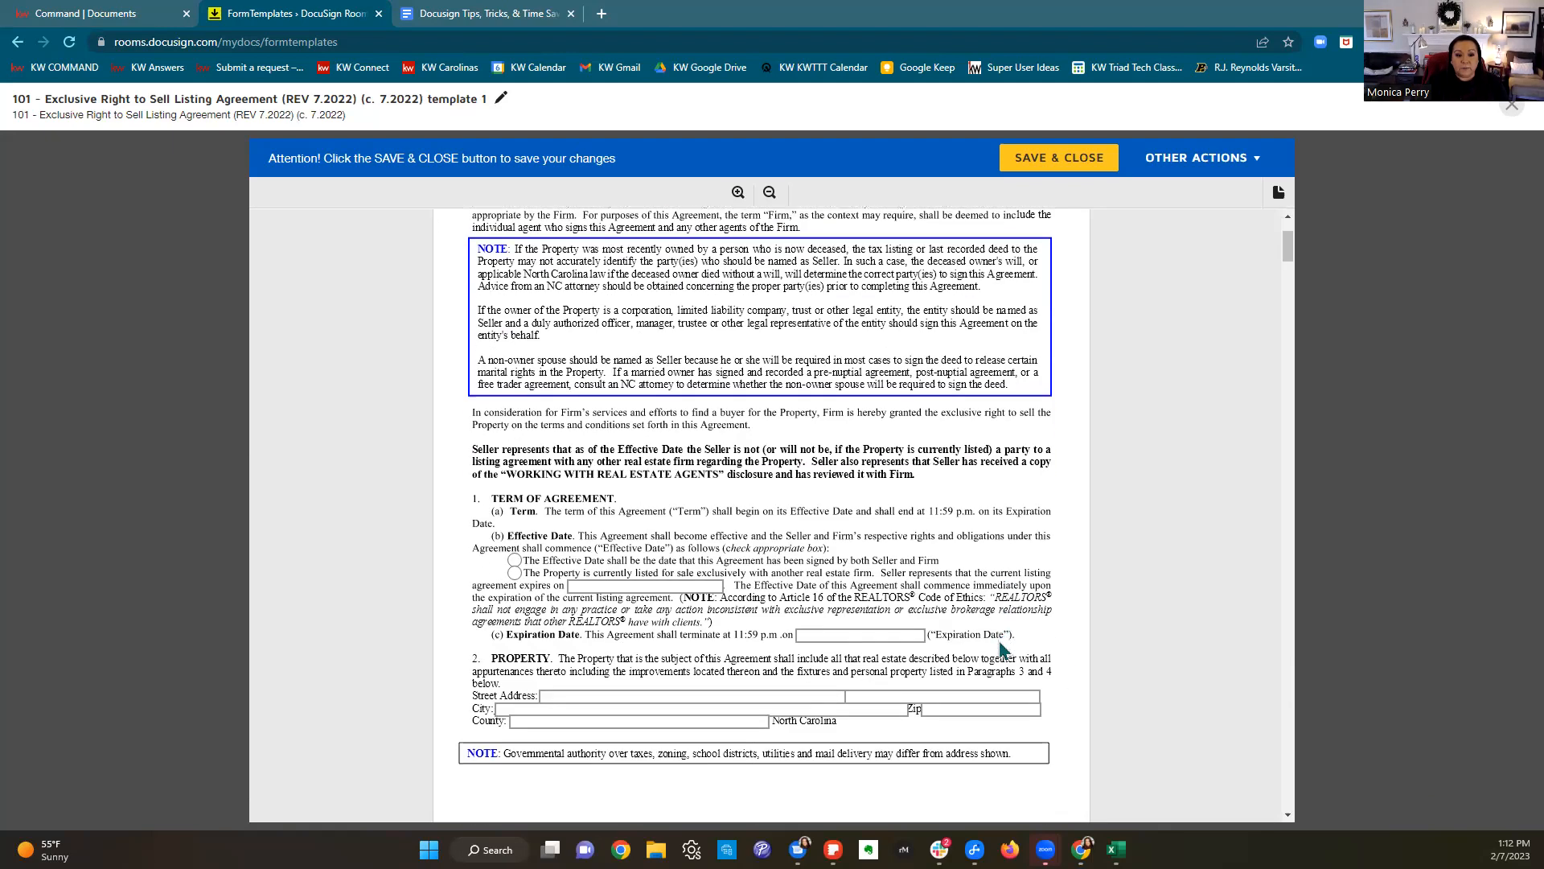
pyautogui.scroll(-2, 1001, 648)
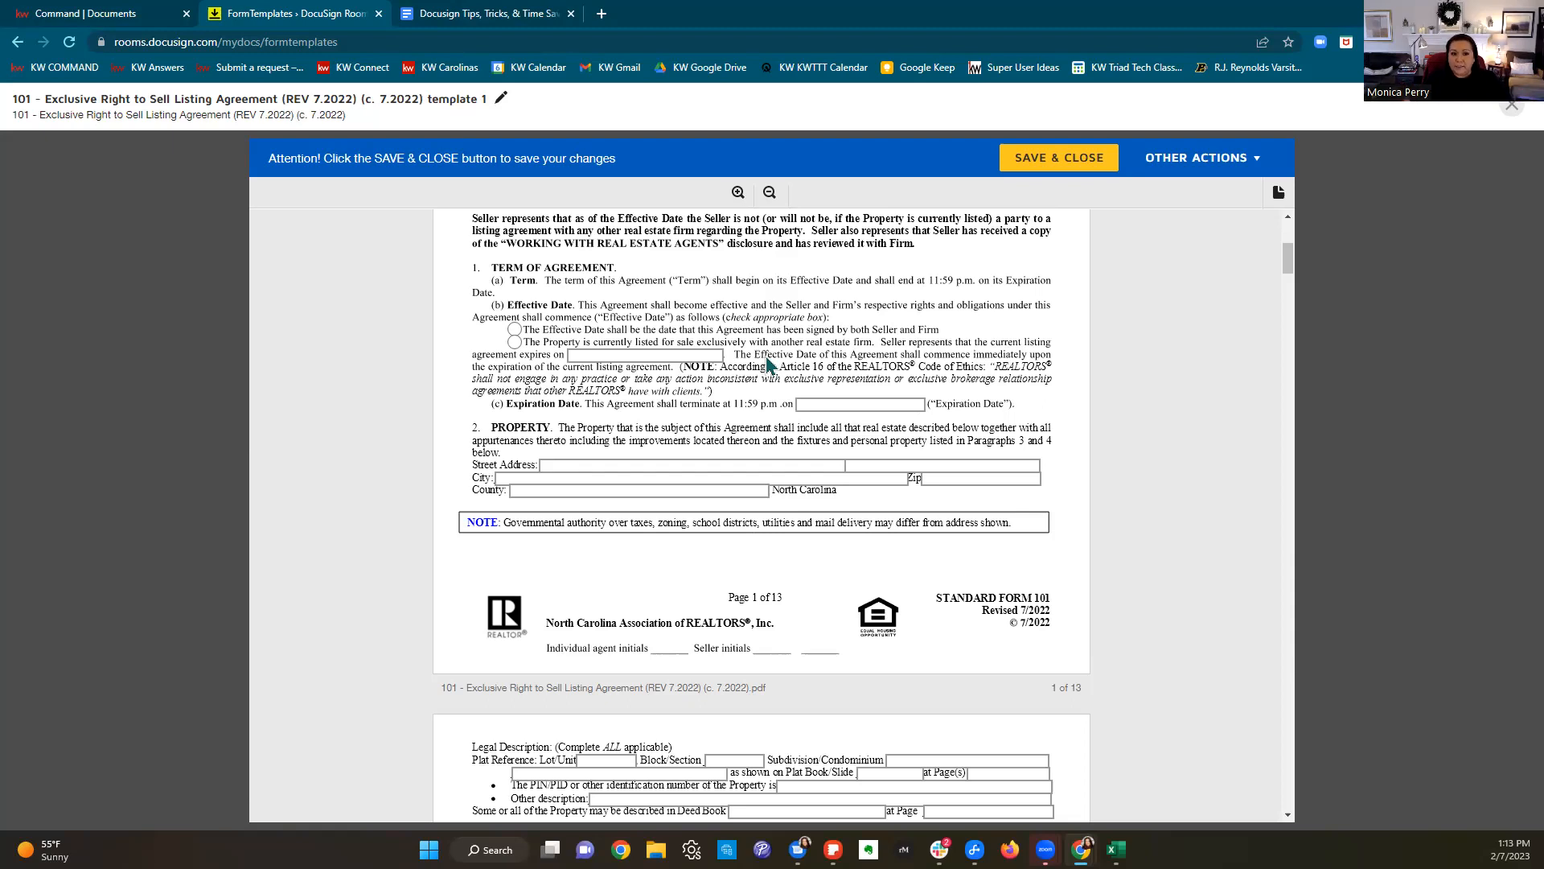
pyautogui.click(514, 329)
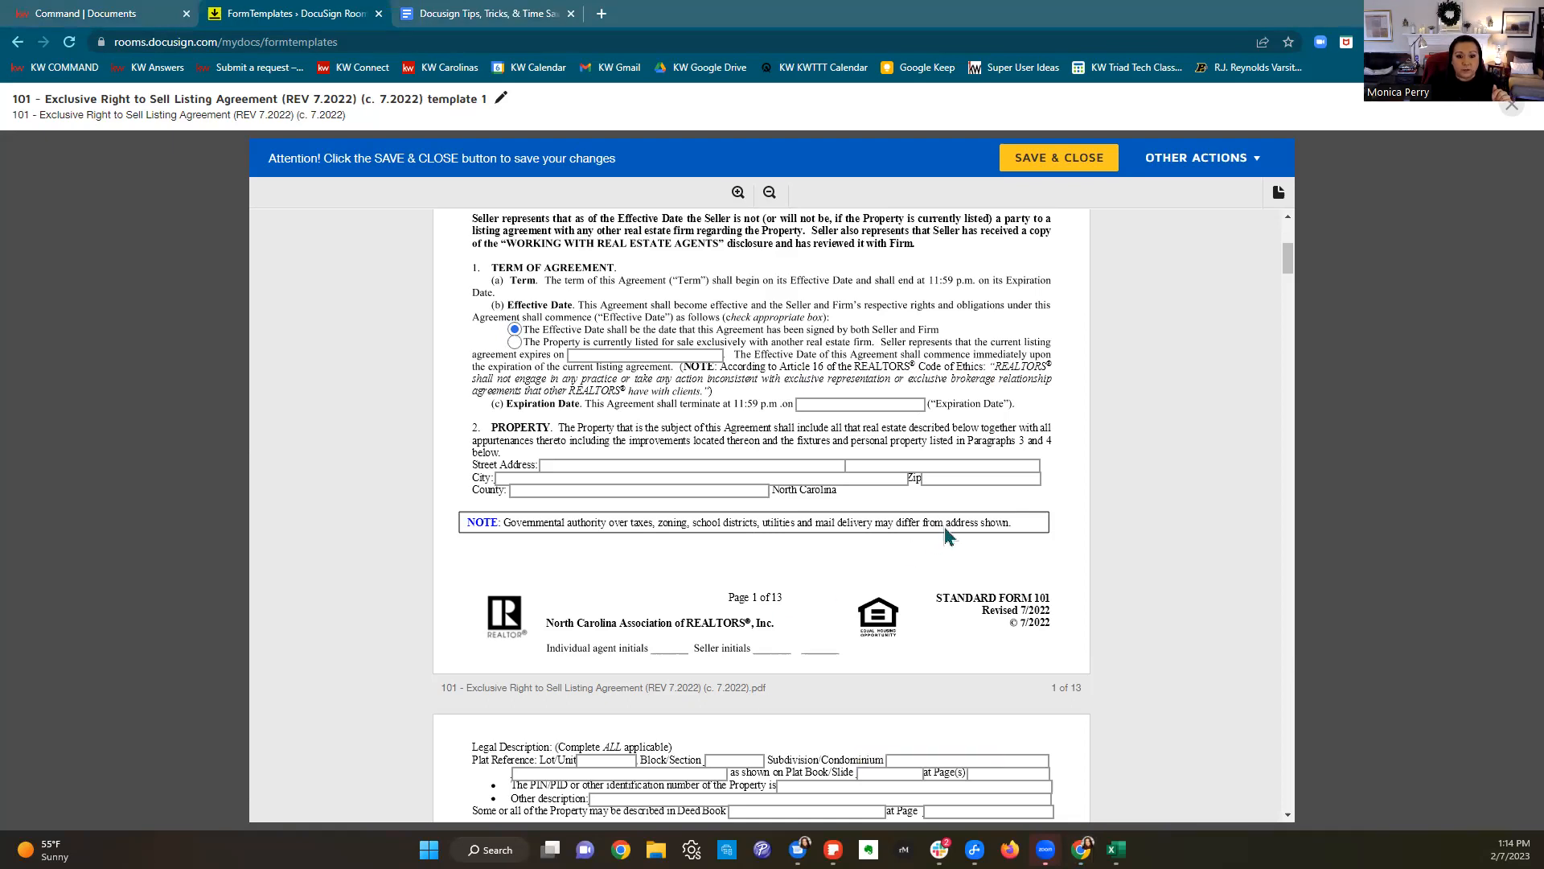
# Step: Enter N/A for leased items and other items not conveying, and mark the seller as declining a home warranty
pyautogui.scroll(-3, 944, 527)
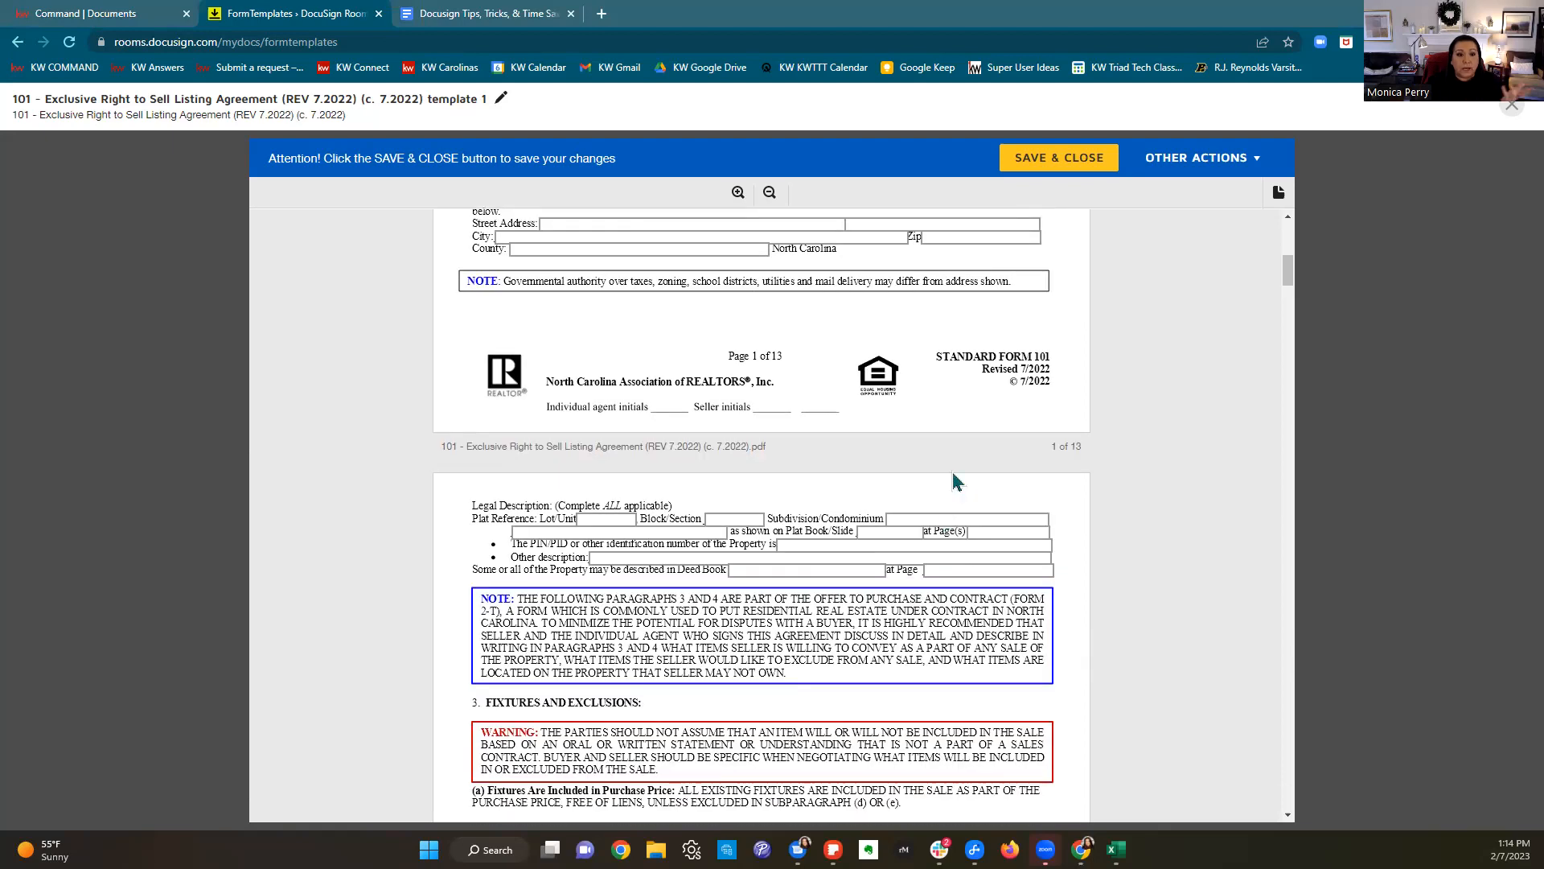
pyautogui.scroll(2, 954, 476)
pyautogui.scroll(-3, 954, 476)
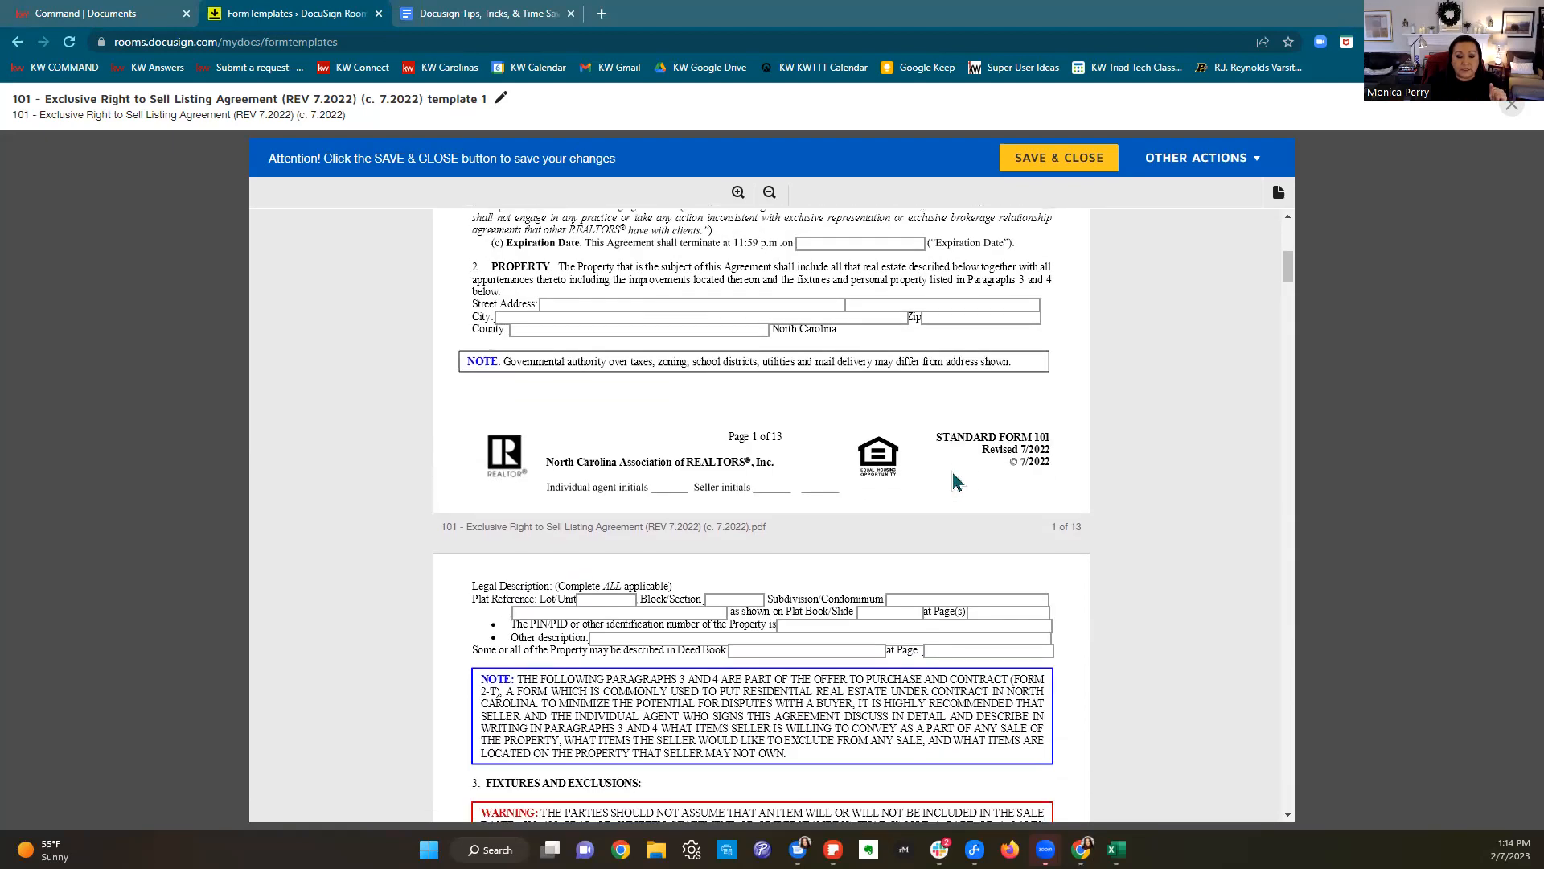
pyautogui.scroll(-3, 953, 480)
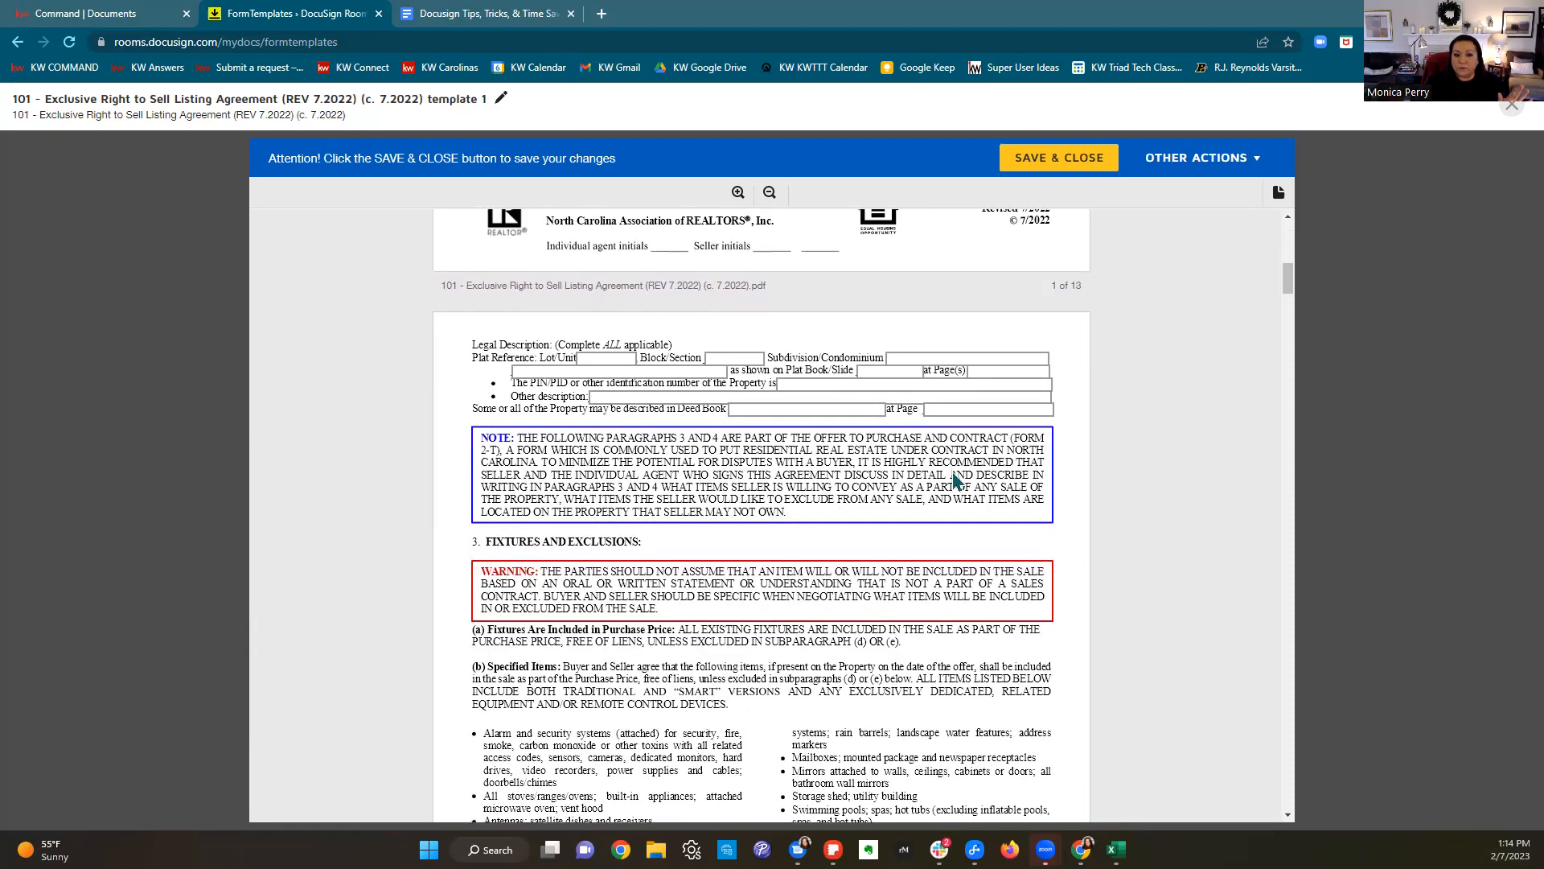
pyautogui.scroll(-7, 954, 480)
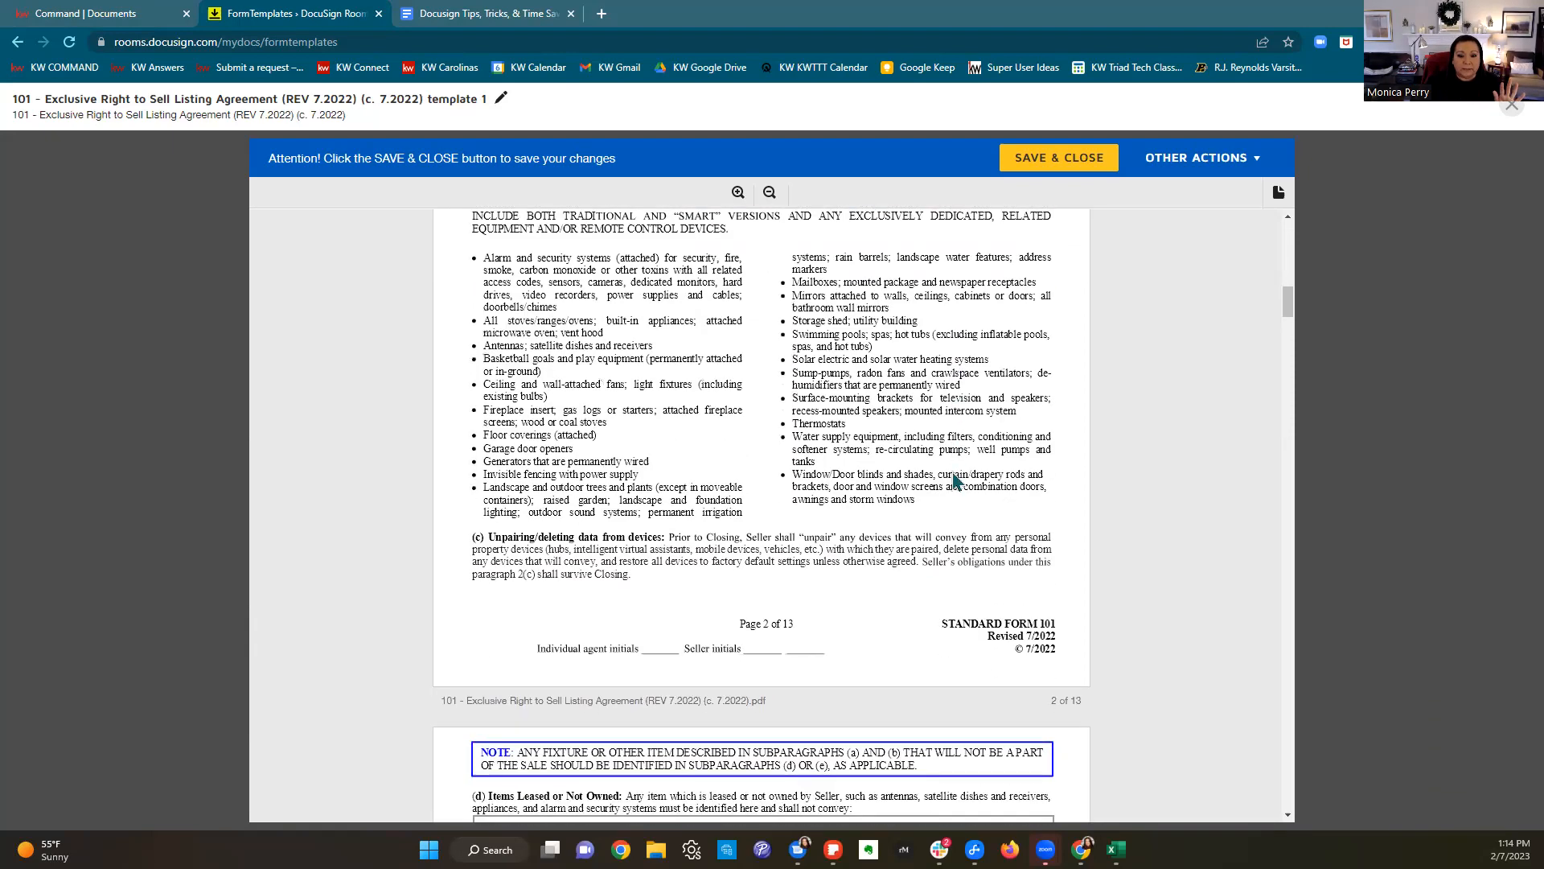
pyautogui.scroll(-2, 954, 480)
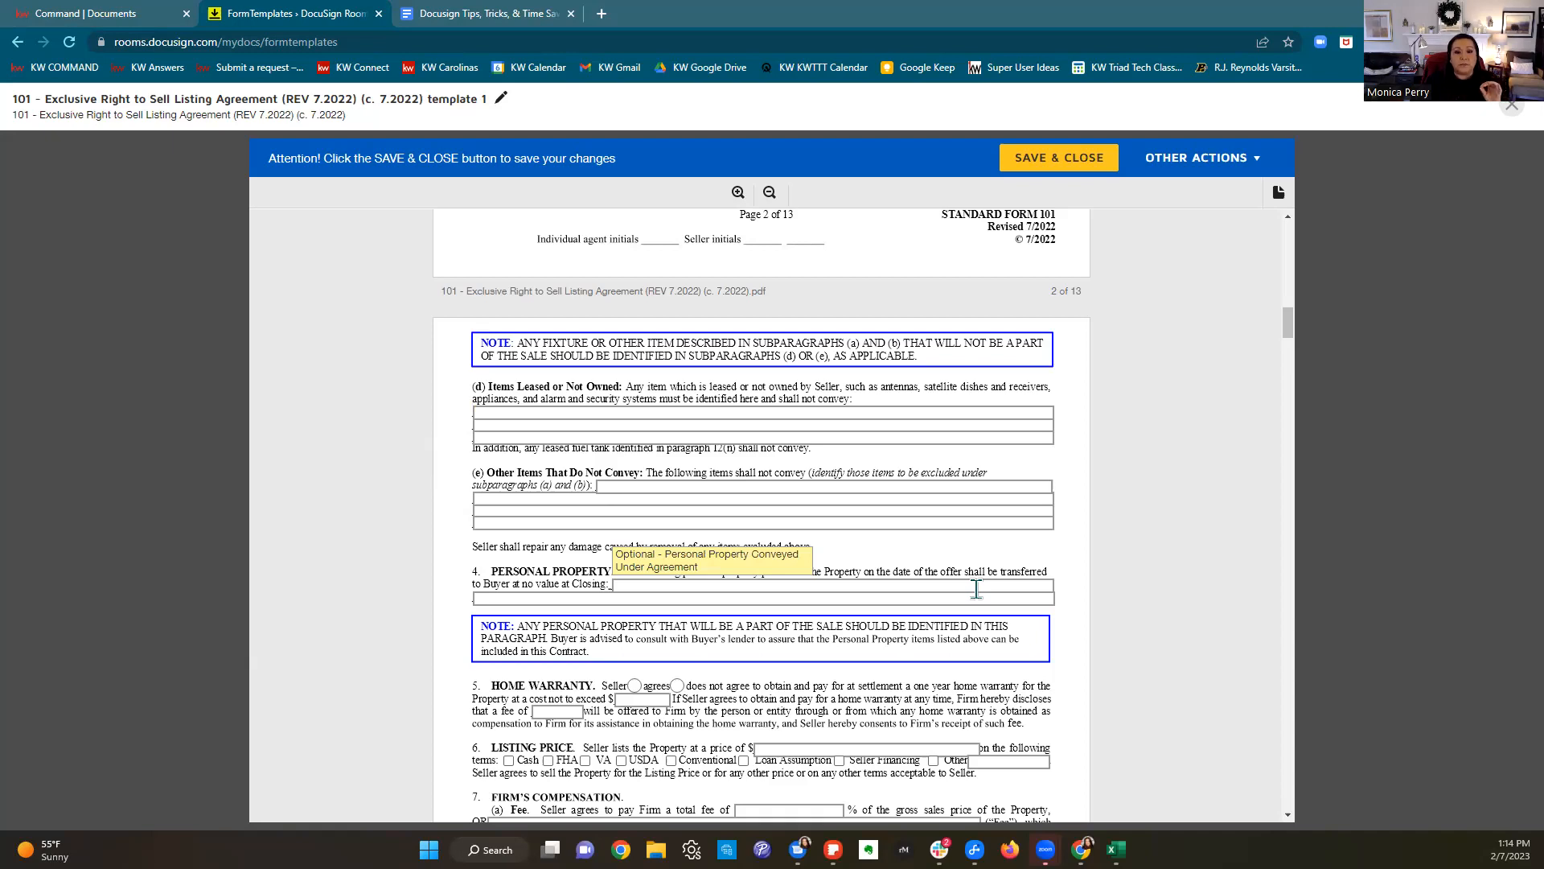
pyautogui.click(652, 413)
pyautogui.write('N')
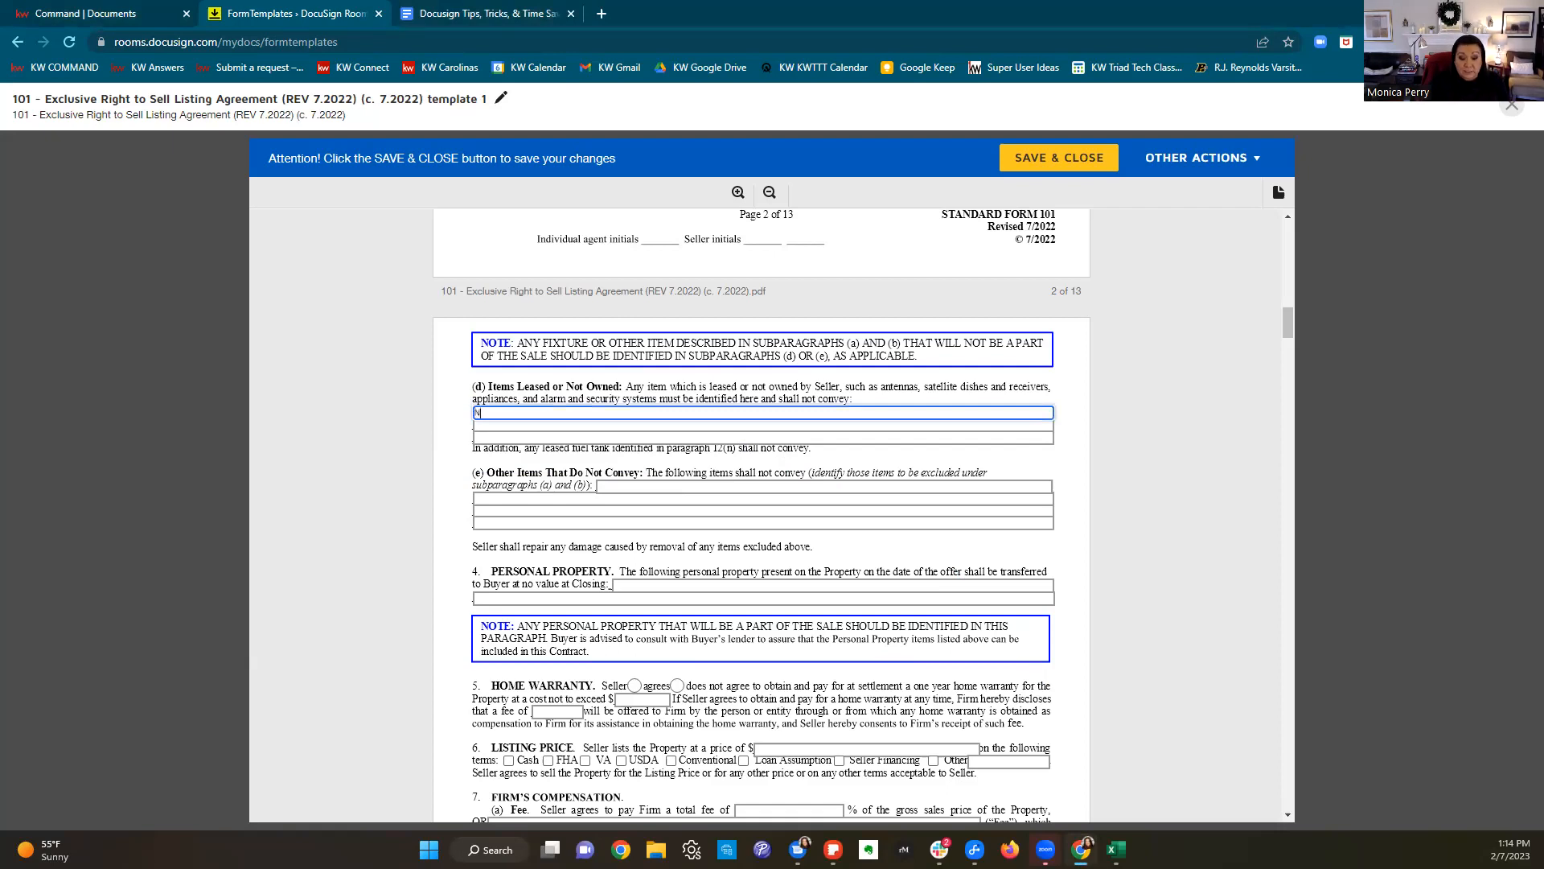
pyautogui.write('/A')
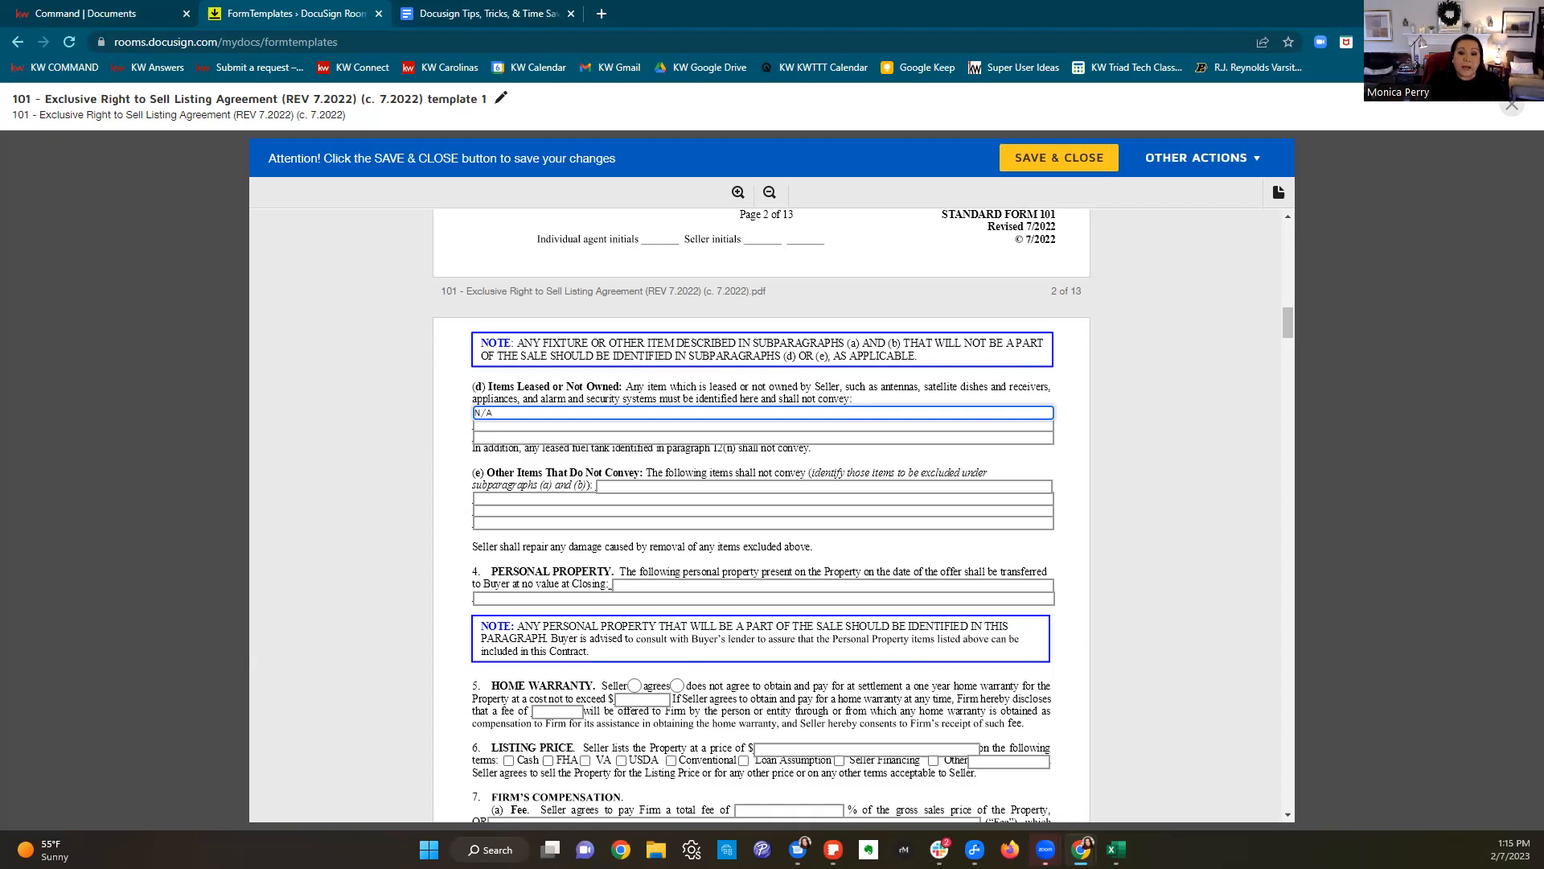
pyautogui.click(687, 487)
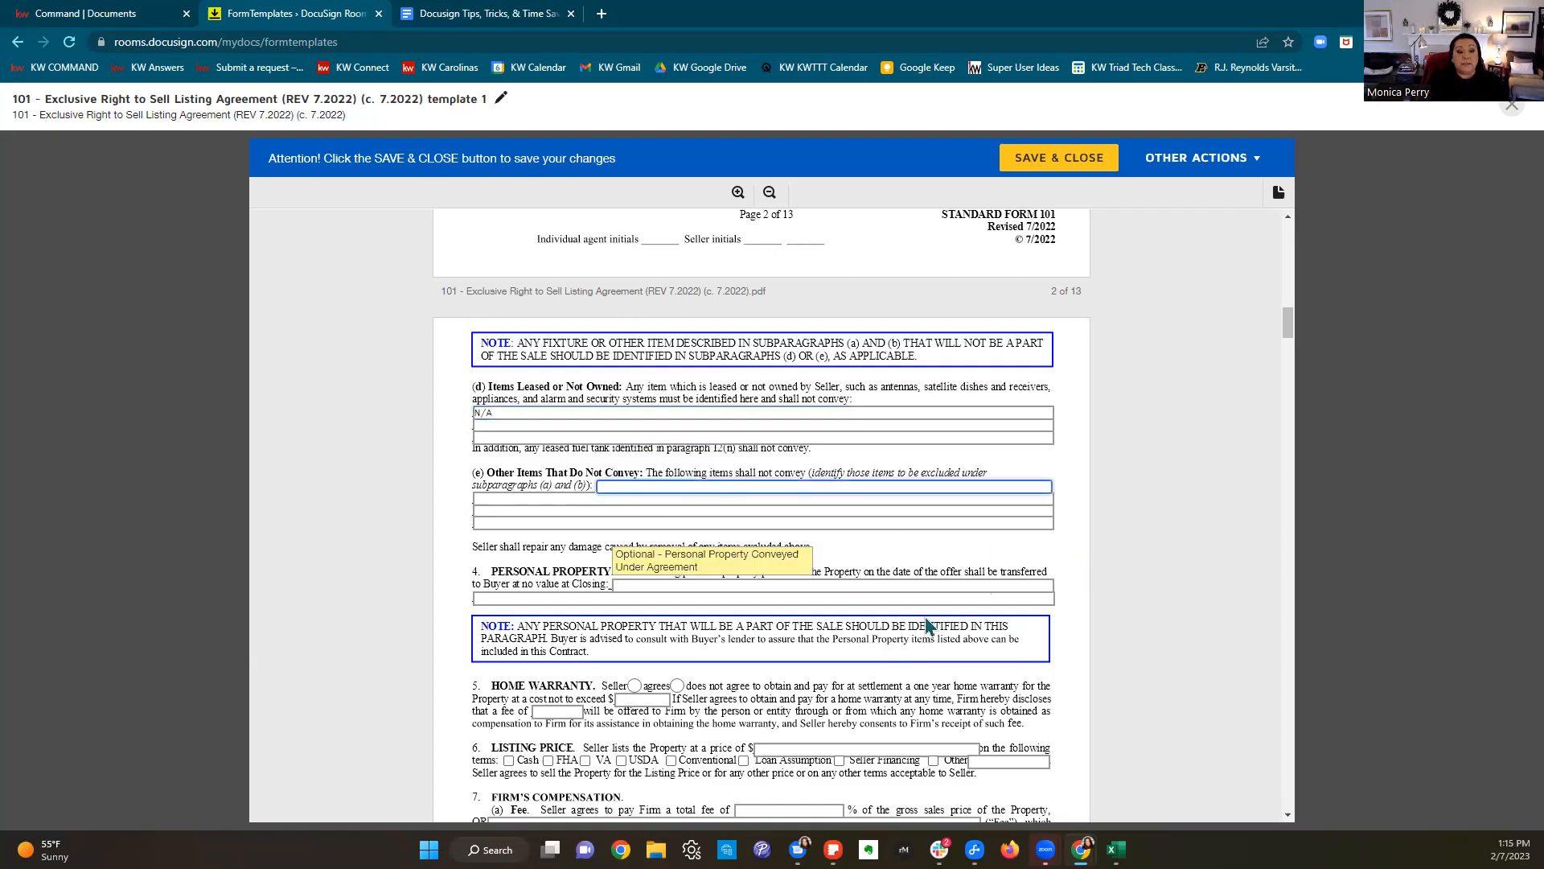
pyautogui.write('N/A')
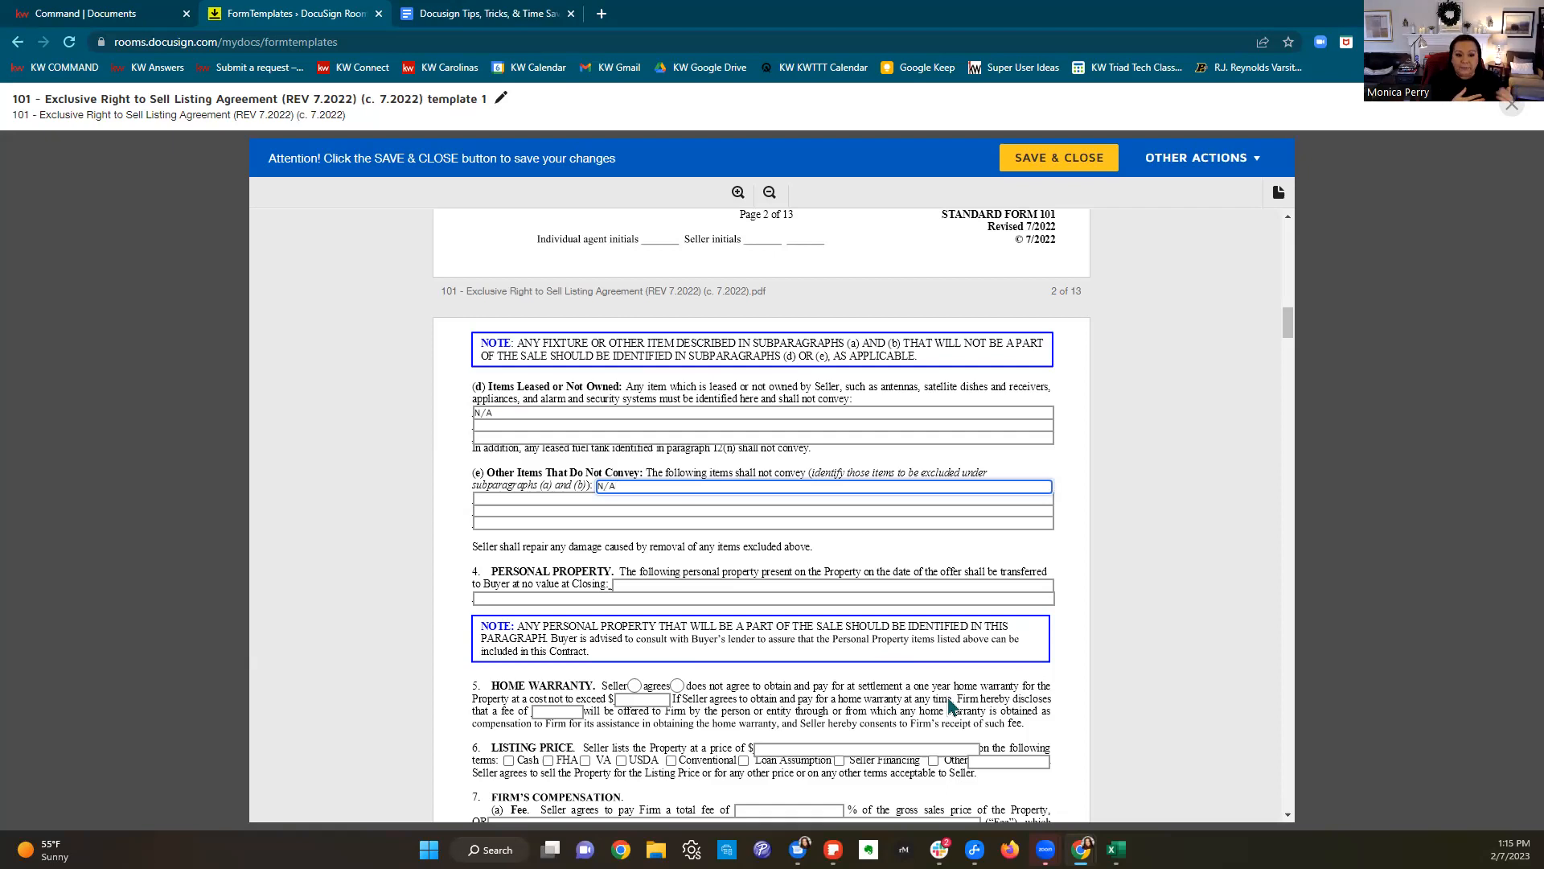
pyautogui.scroll(-2, 953, 701)
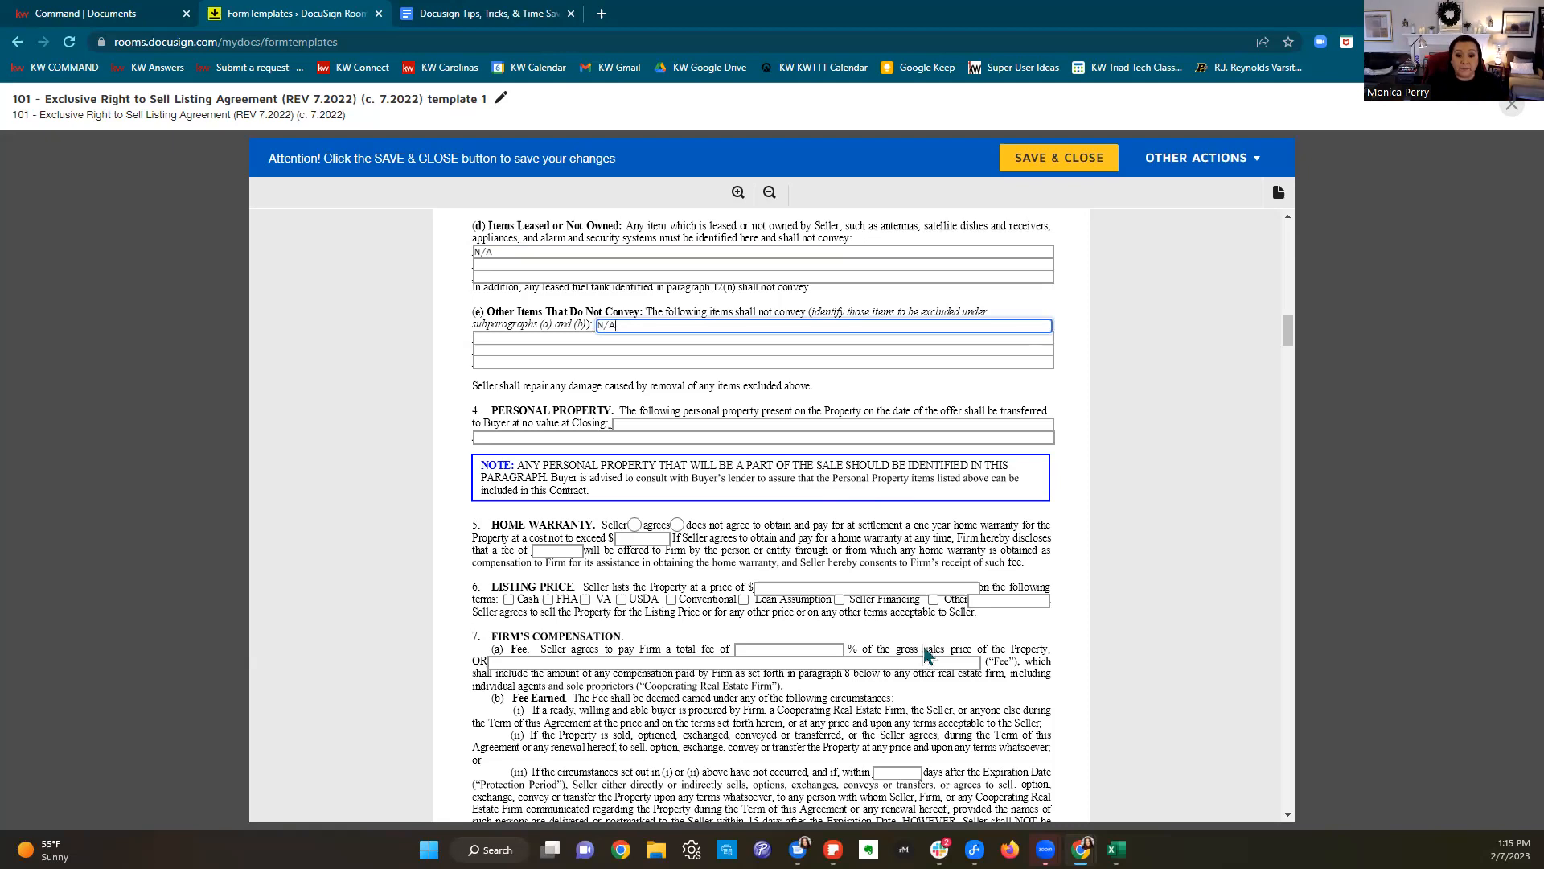
pyautogui.click(677, 526)
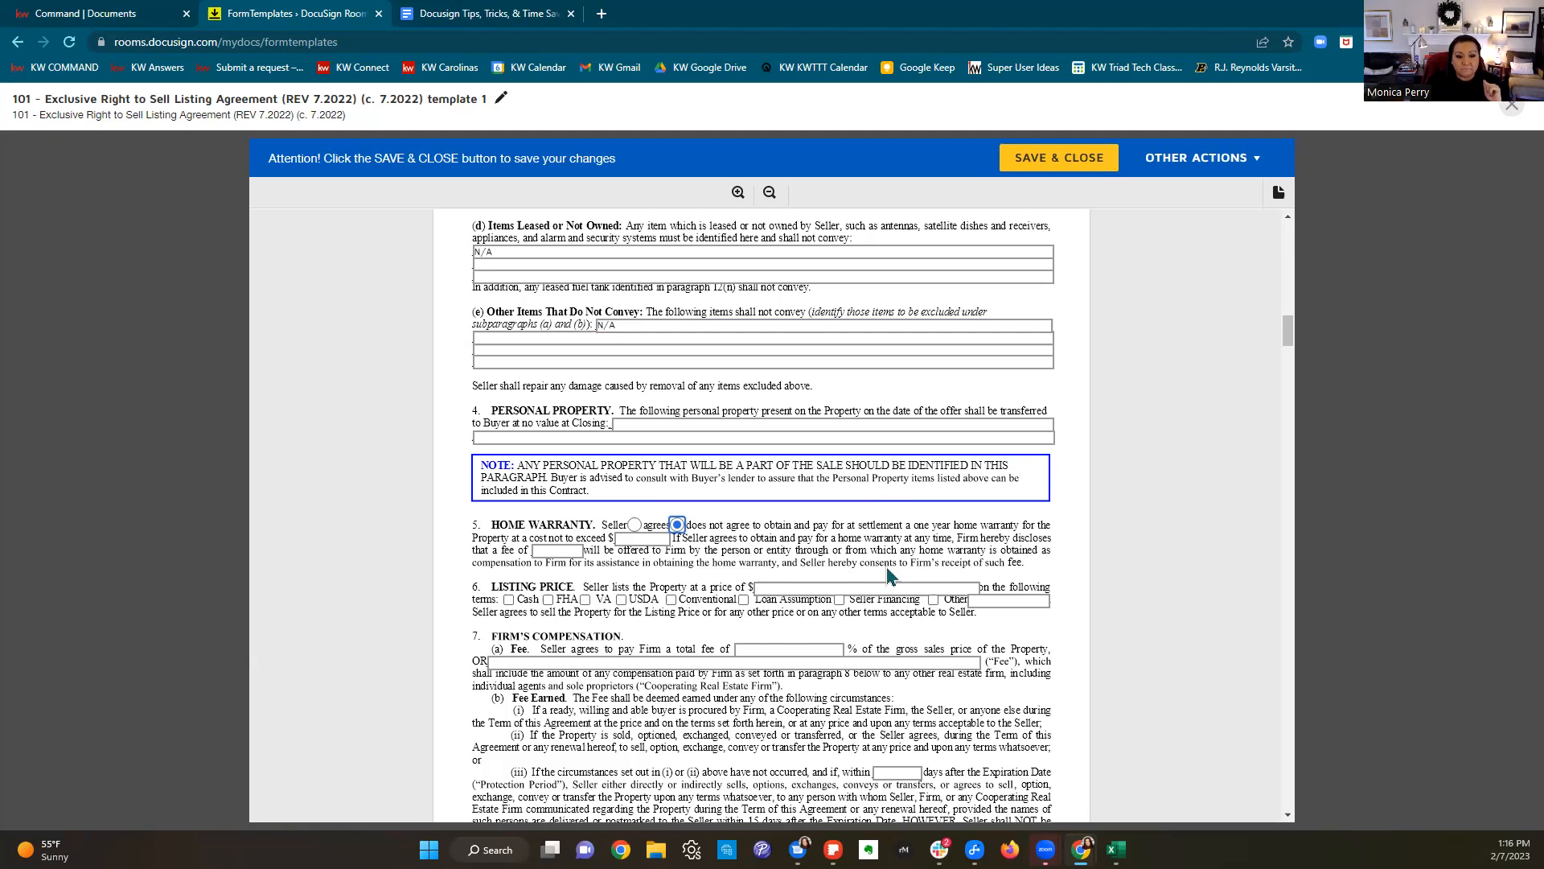
# Step: Set the home warranty maximum and fee to 0, and tick Cash and Conventional under Listing Price
pyautogui.click(644, 539)
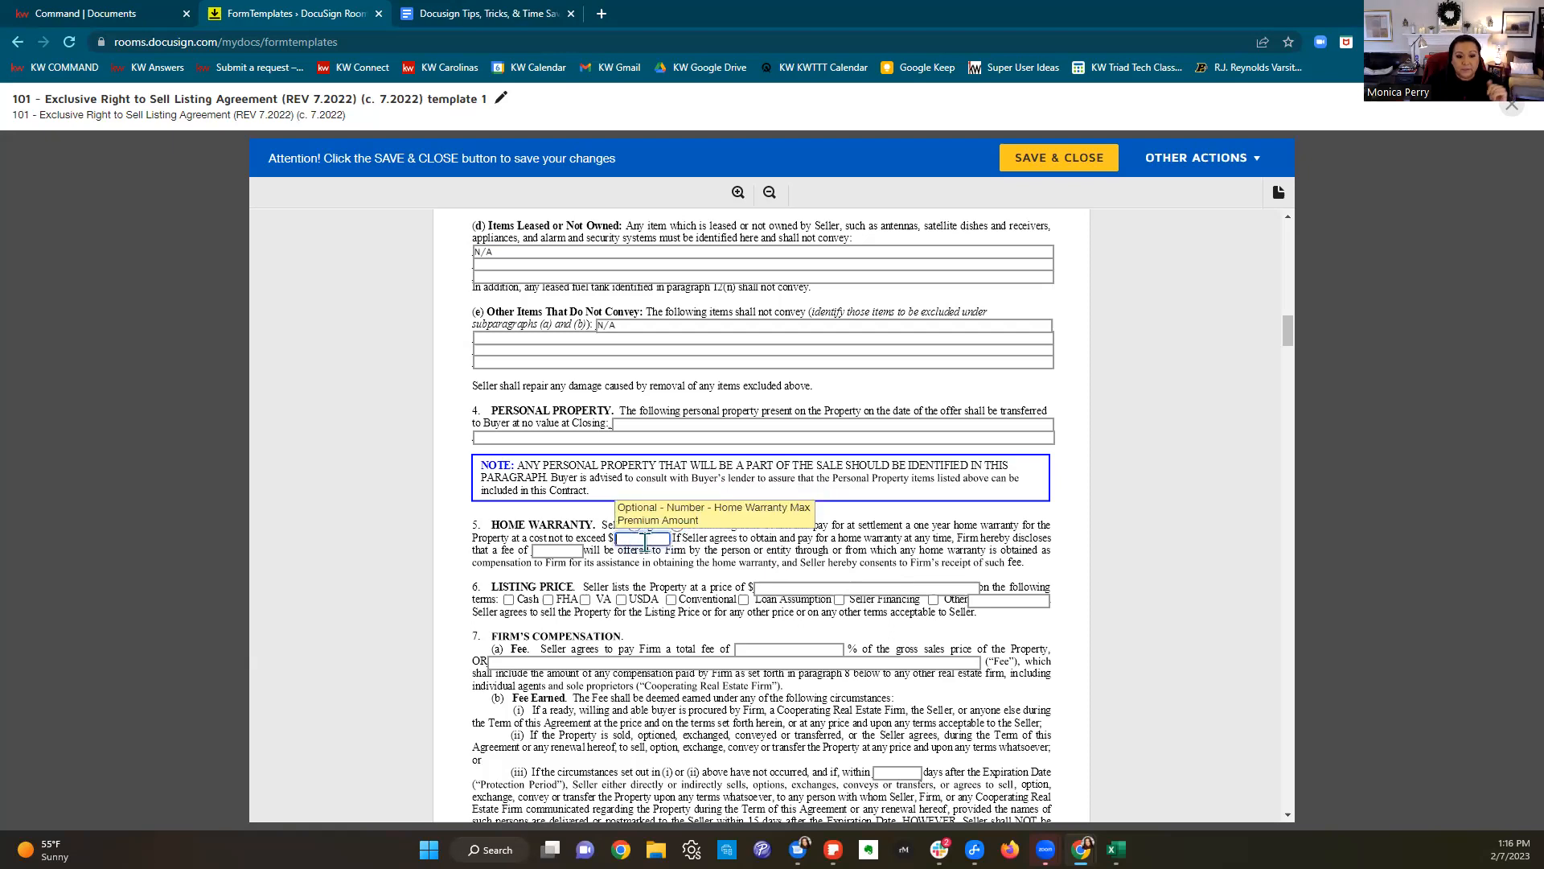
pyautogui.click(568, 551)
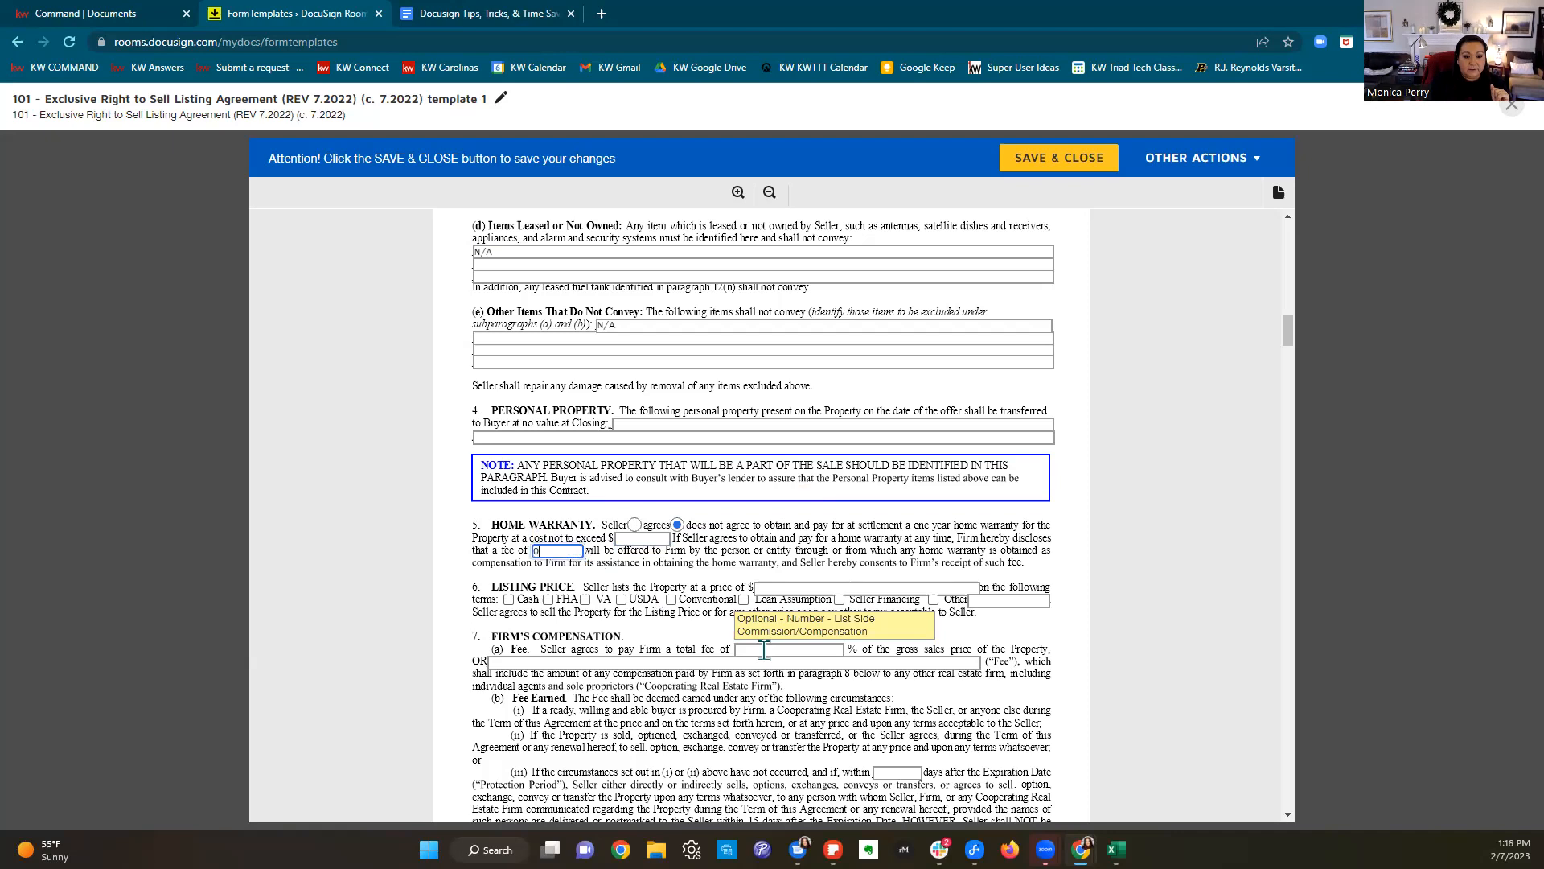
pyautogui.click(643, 538)
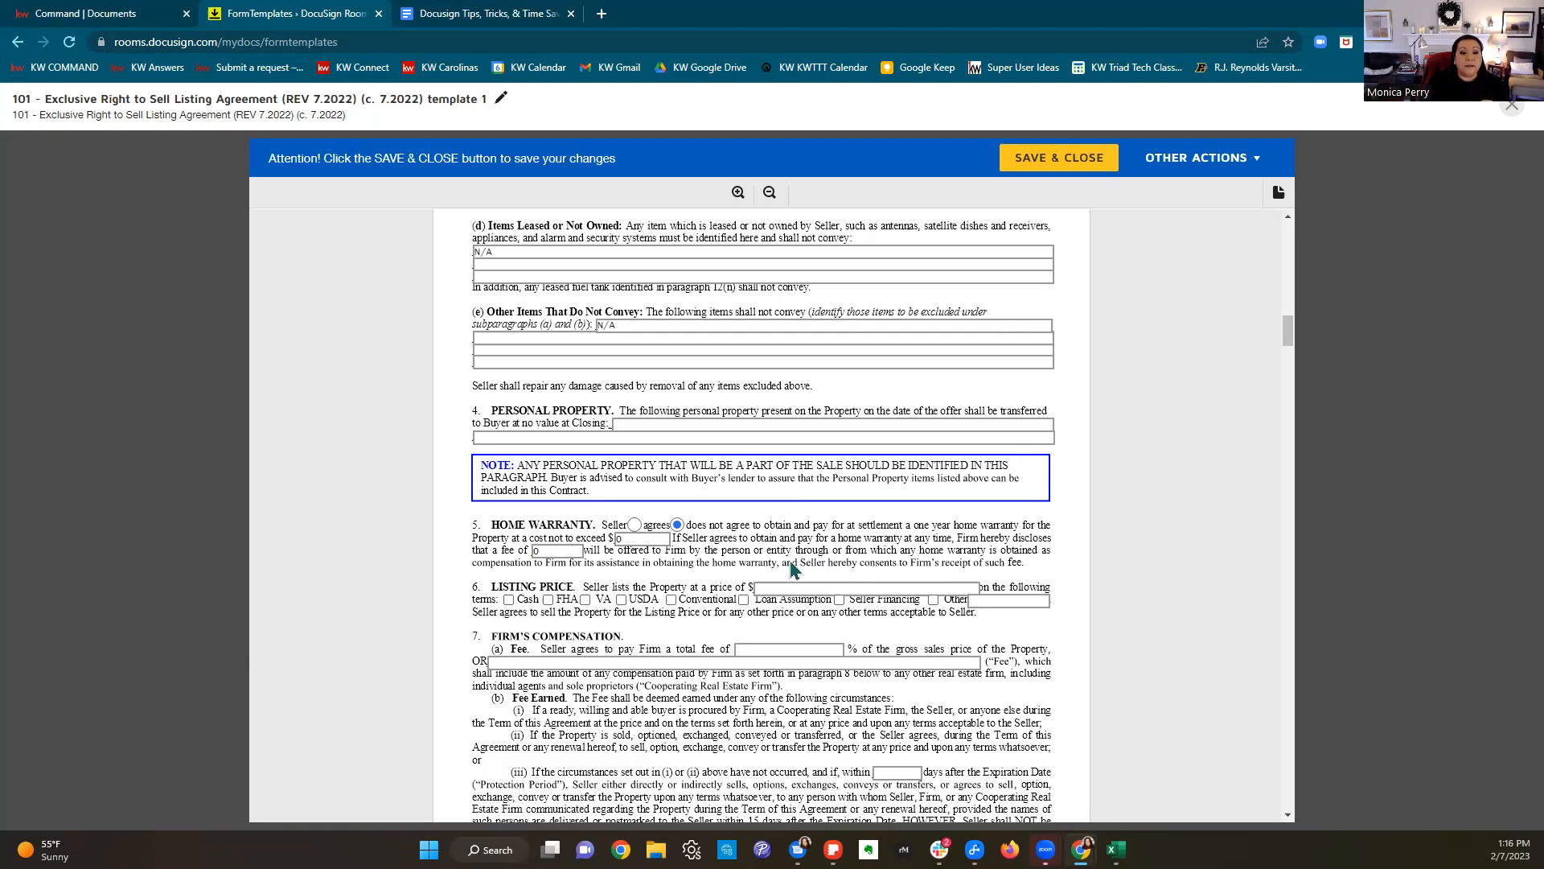
pyautogui.click(509, 601)
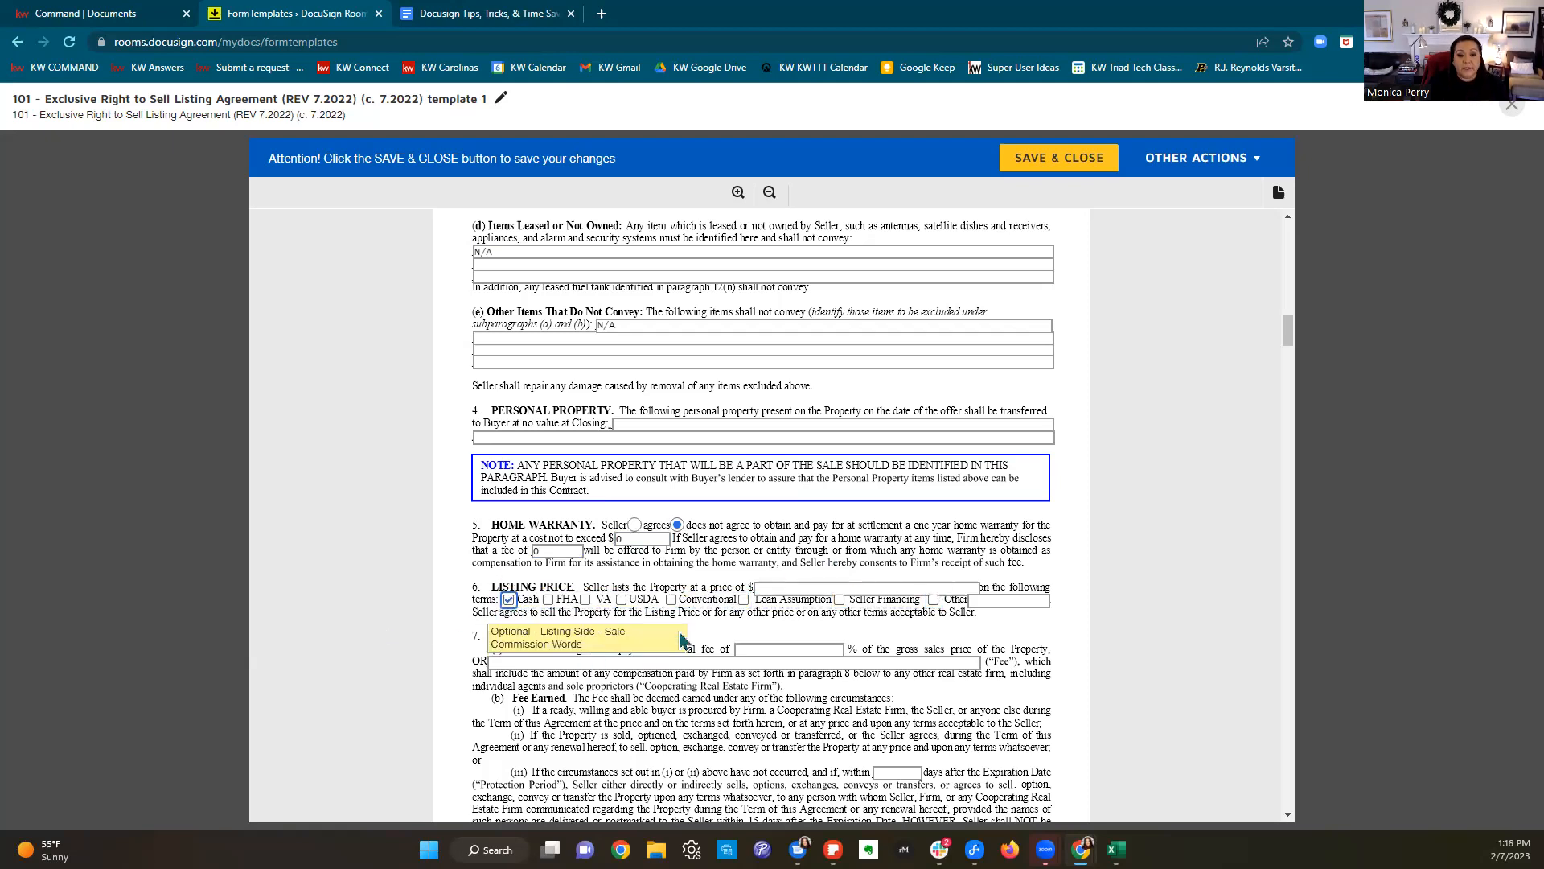
pyautogui.click(671, 600)
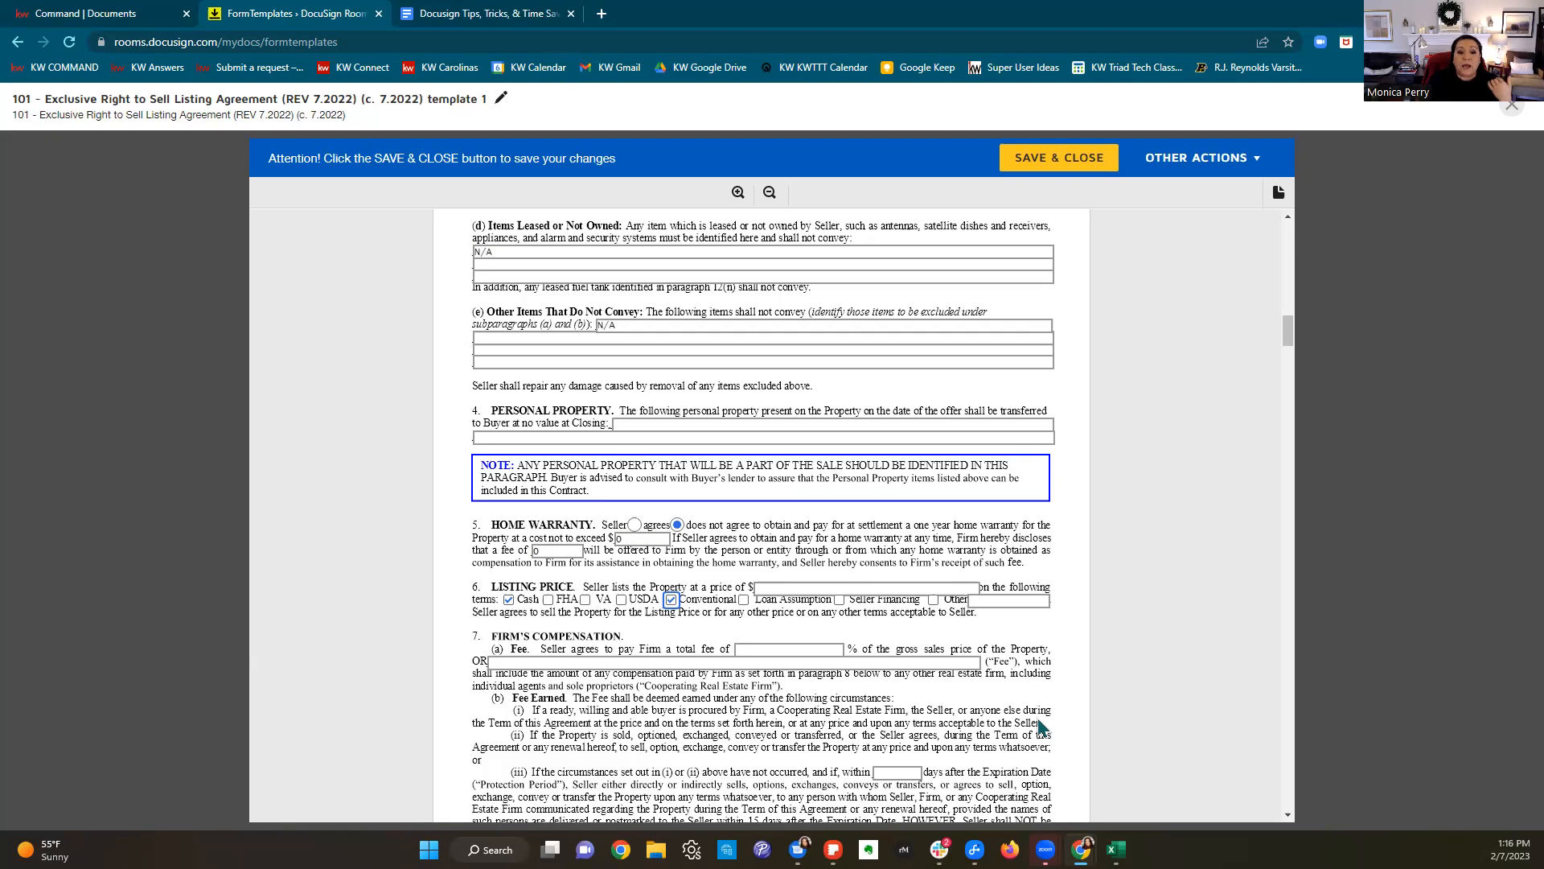
# Step: Enter 6 as the 7(a) fee percentage and 60 days for the 7(b)(iii) protection period
pyautogui.scroll(-2, 1034, 699)
pyautogui.click(788, 485)
pyautogui.write('6')
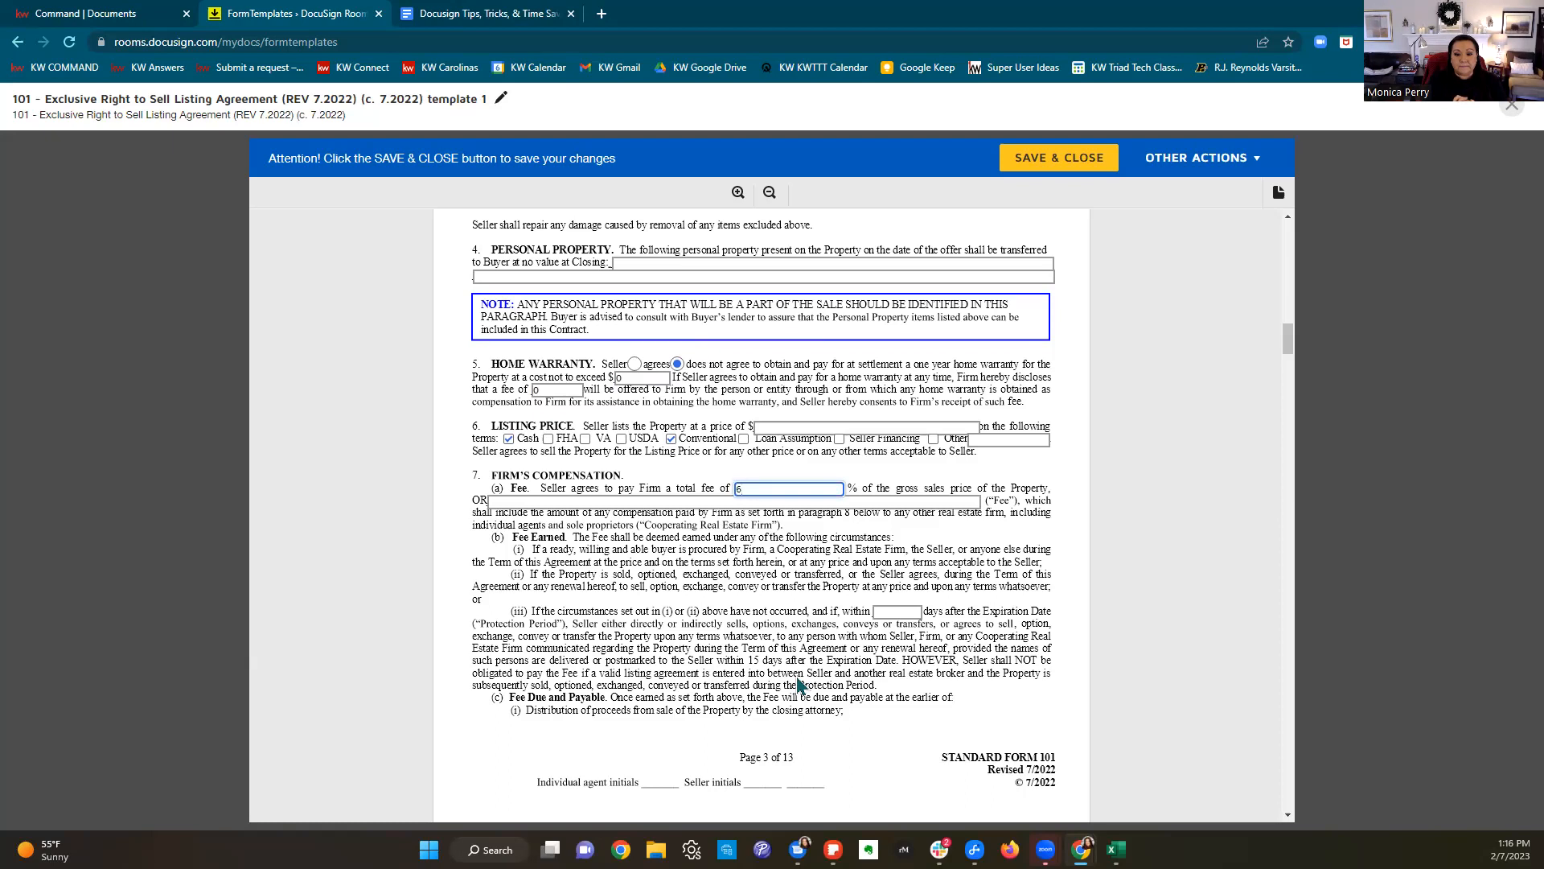
pyautogui.click(901, 613)
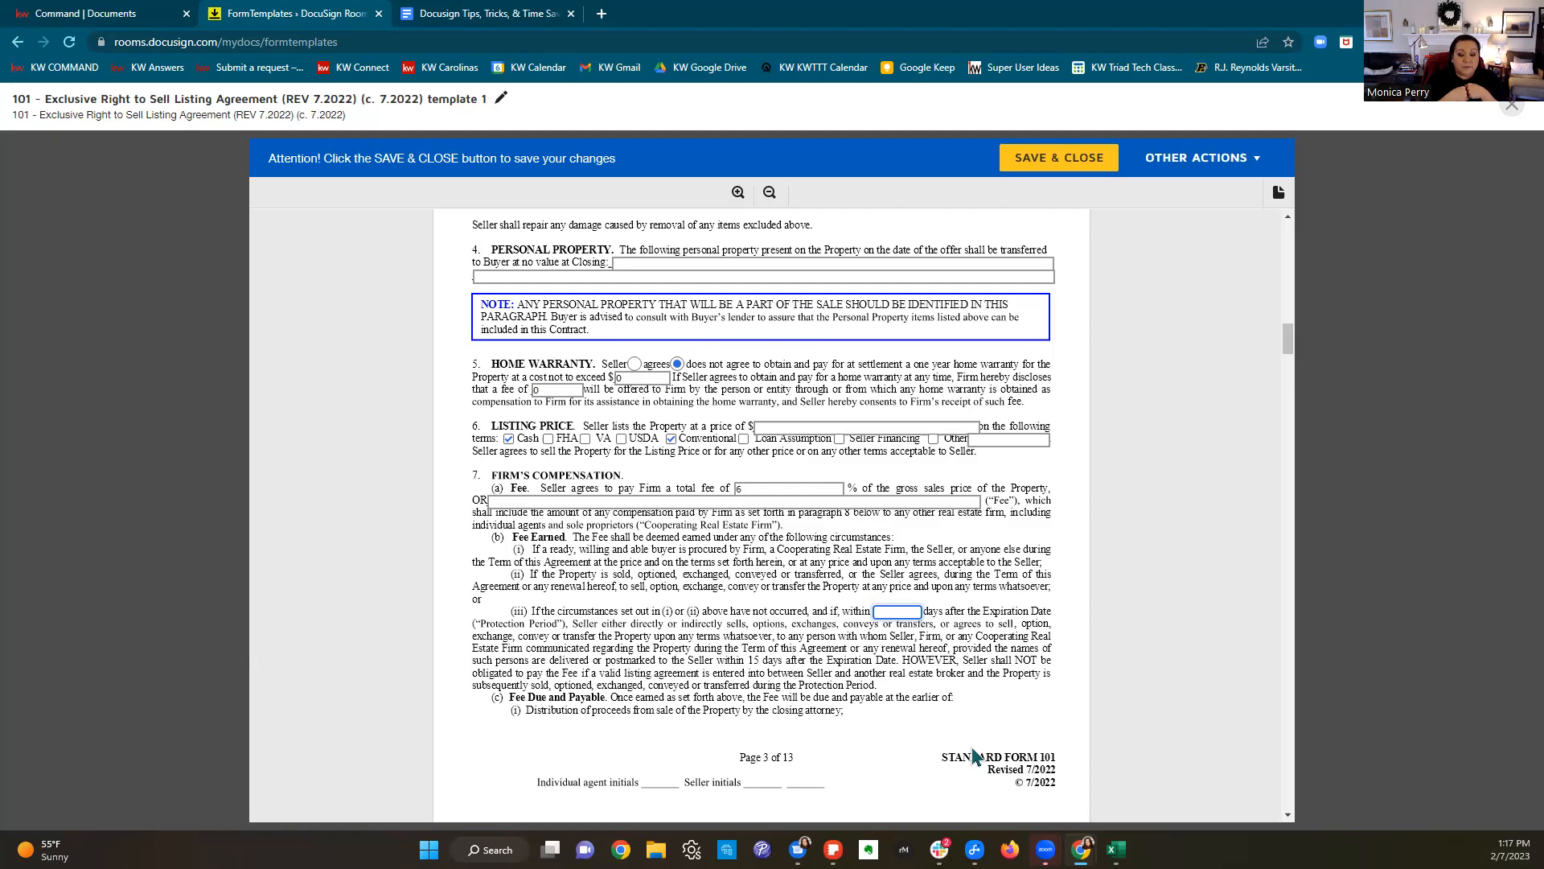
pyautogui.write('60')
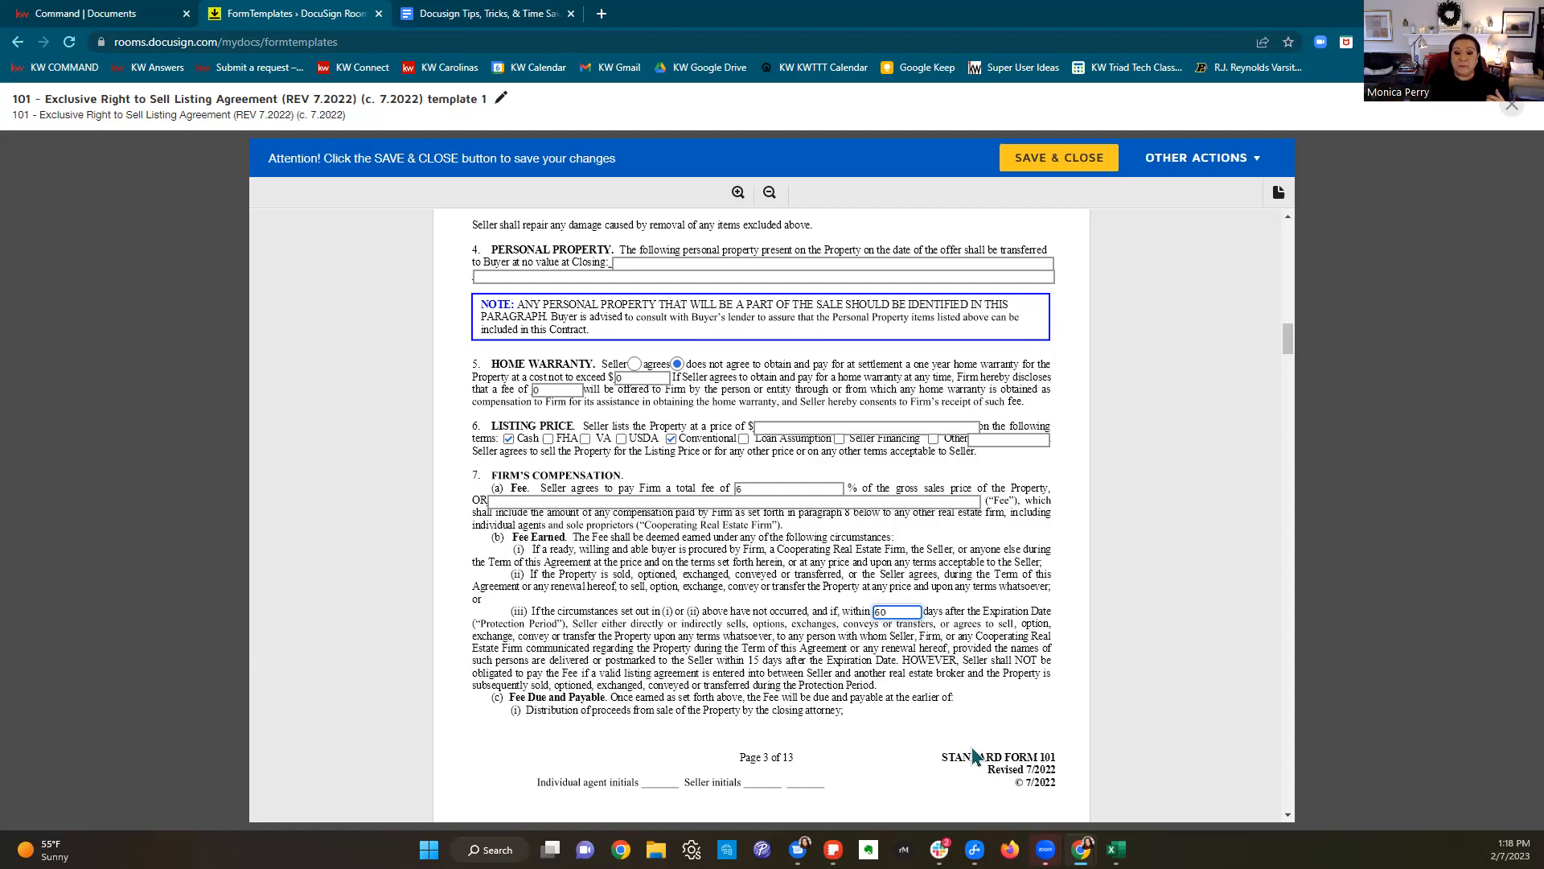
# Step: In section 8, offer buyer agents 3% and agree to compensate other firms per firm policy
pyautogui.scroll(-6, 1120, 661)
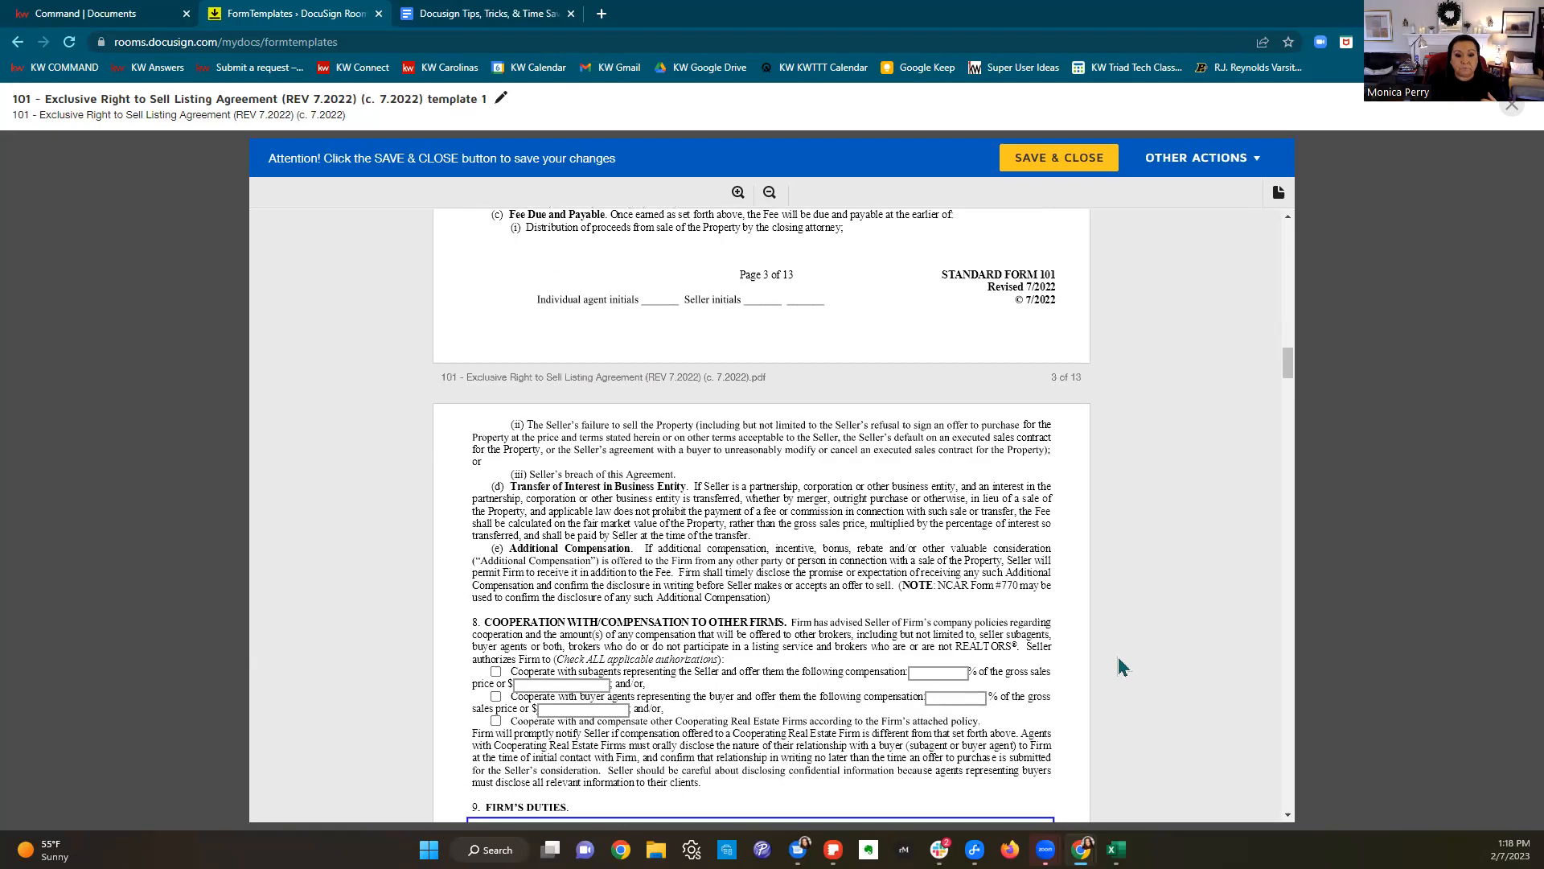
pyautogui.scroll(-2, 1120, 666)
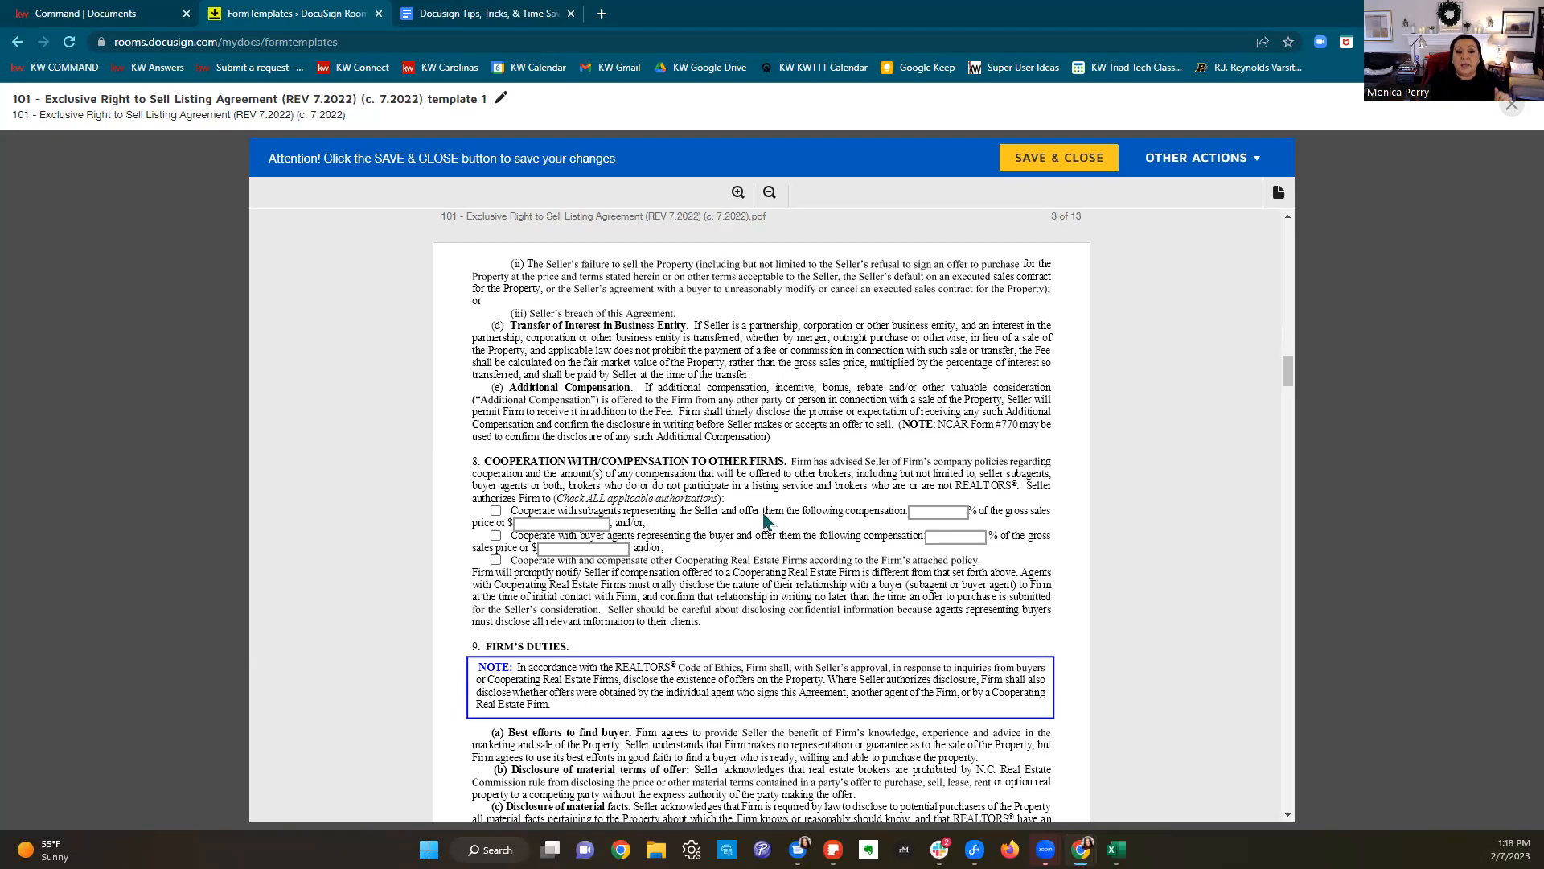
pyautogui.click(497, 535)
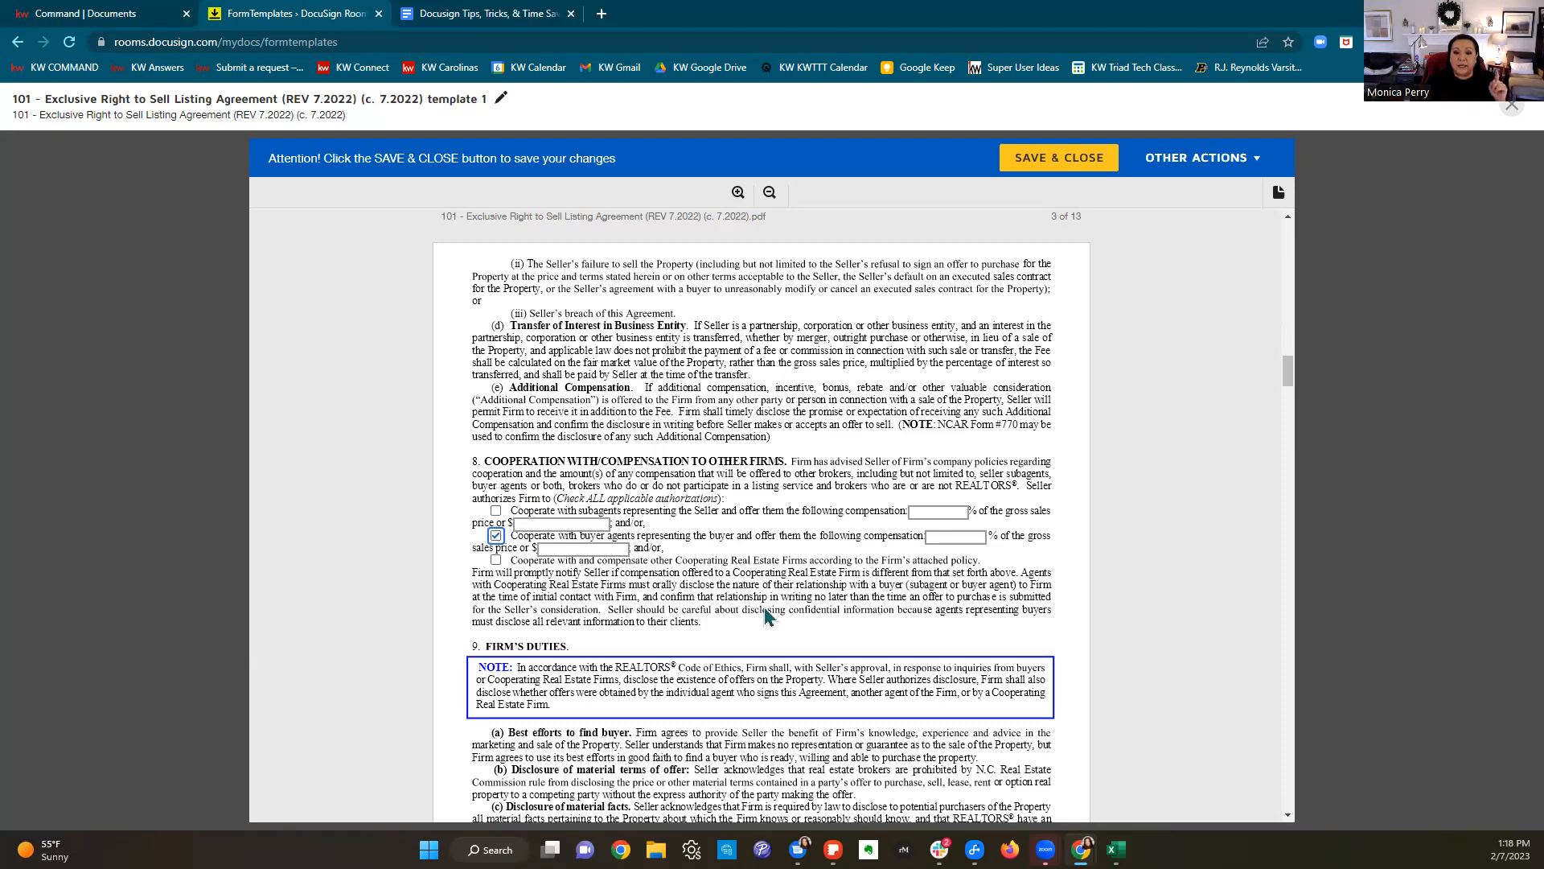
pyautogui.click(967, 537)
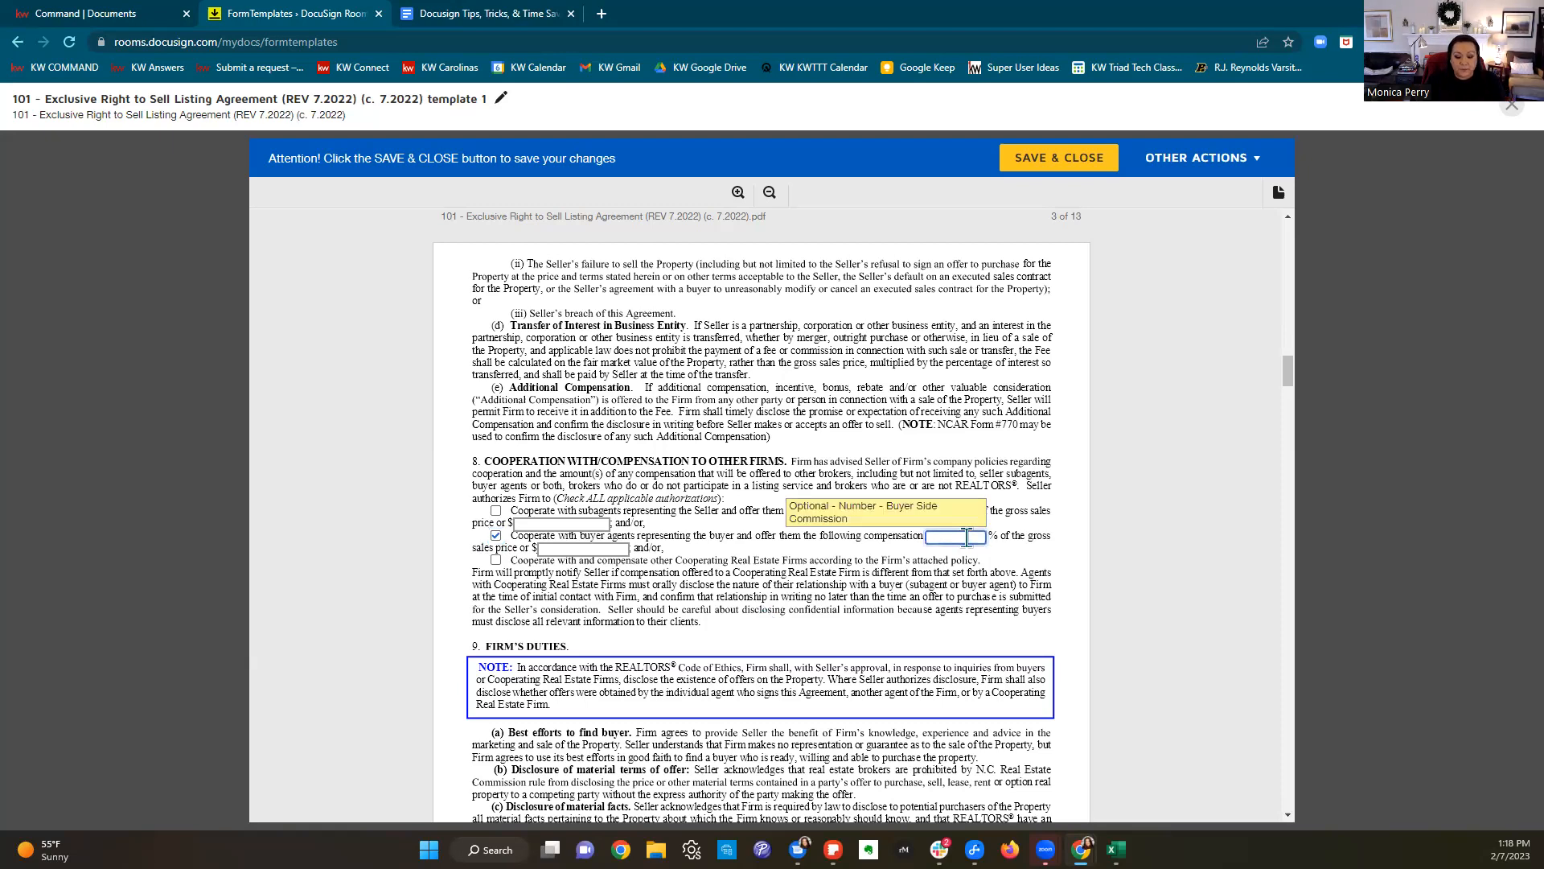
pyautogui.write('3')
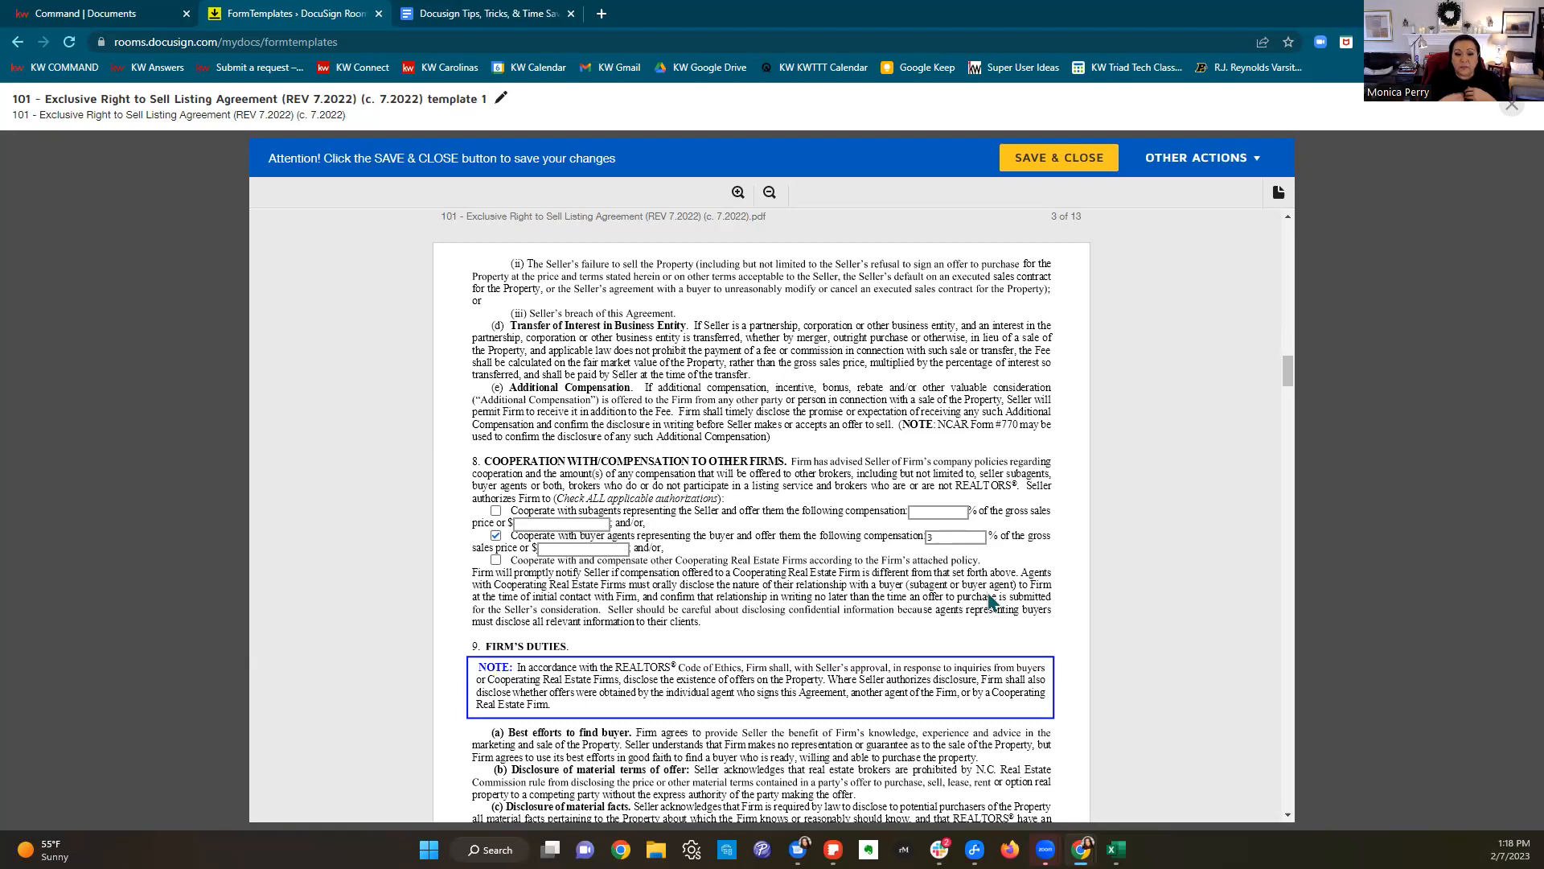
pyautogui.click(495, 560)
pyautogui.click(506, 579)
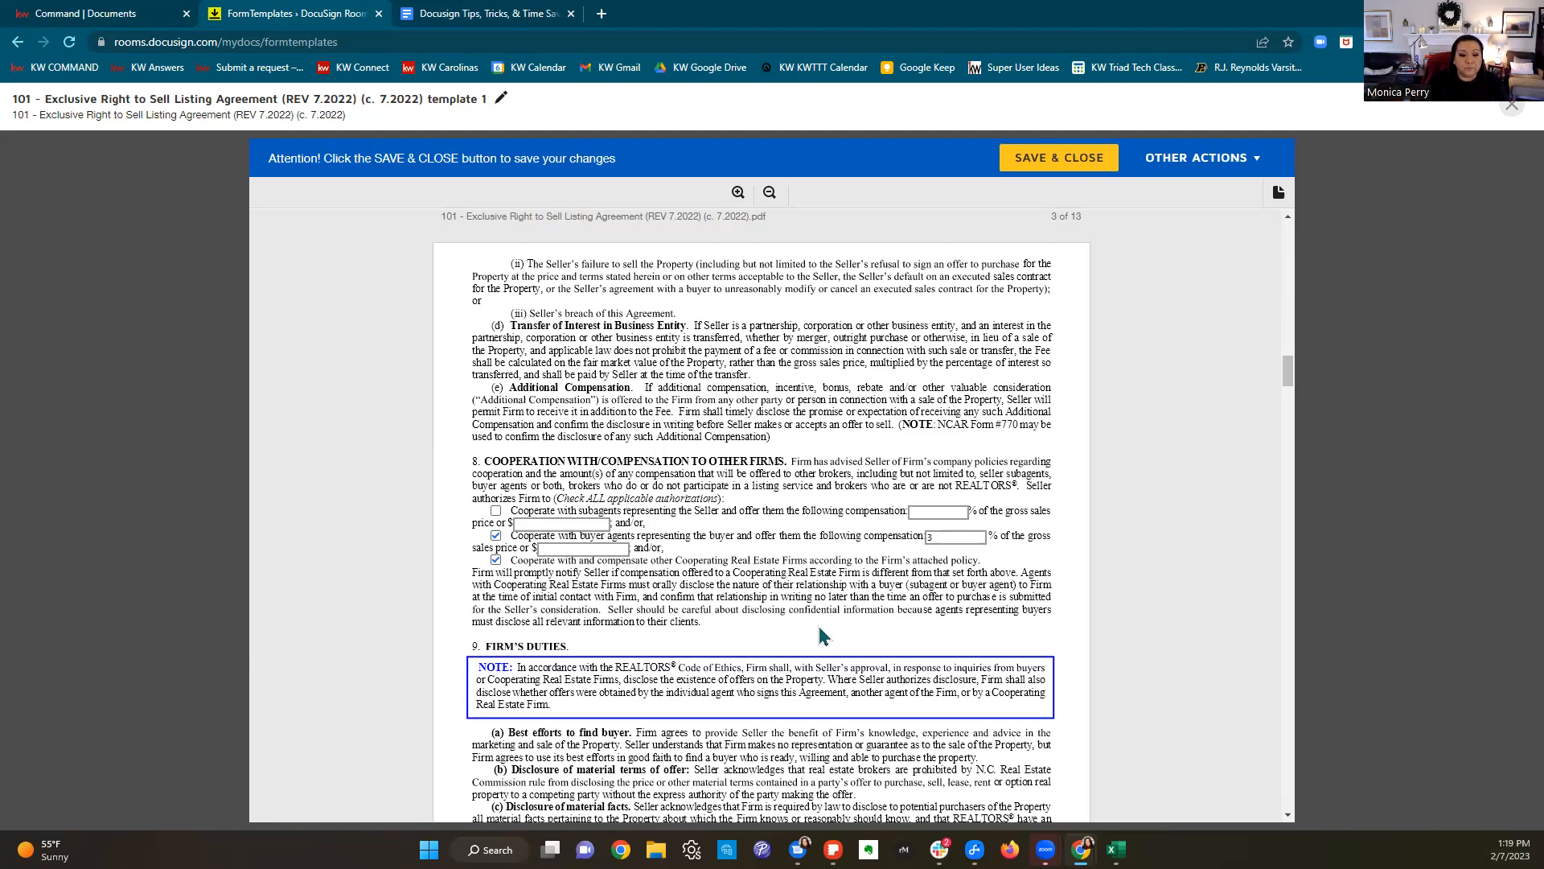
# Step: Tick Signs, Open Houses, Advertising Other Than On The Internet, and Internet Advertising in section 10
pyautogui.scroll(-3, 826, 632)
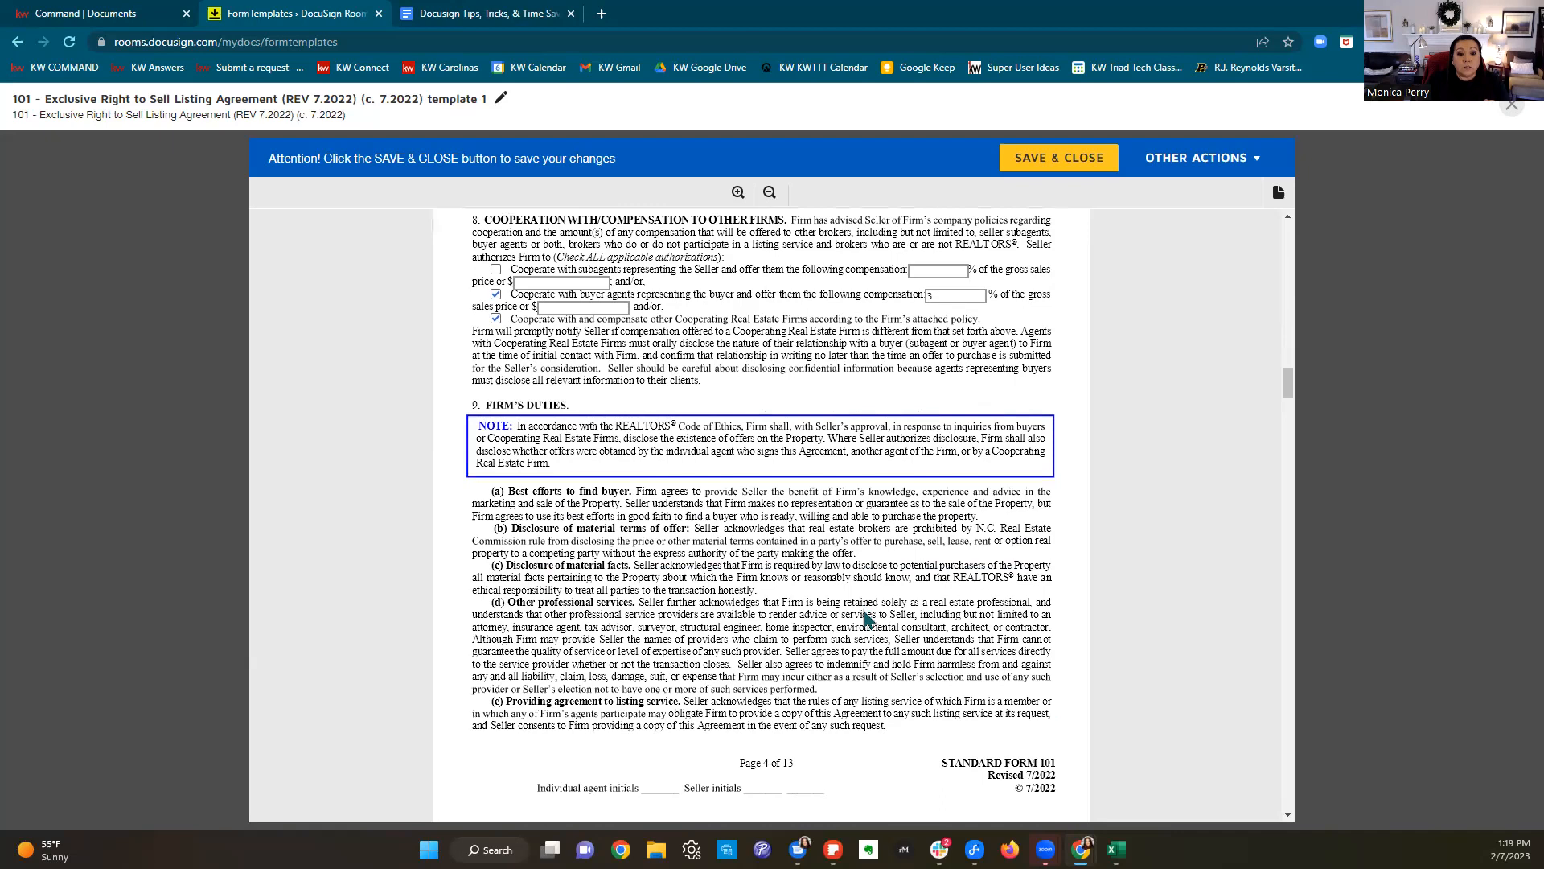
pyautogui.scroll(-7, 866, 617)
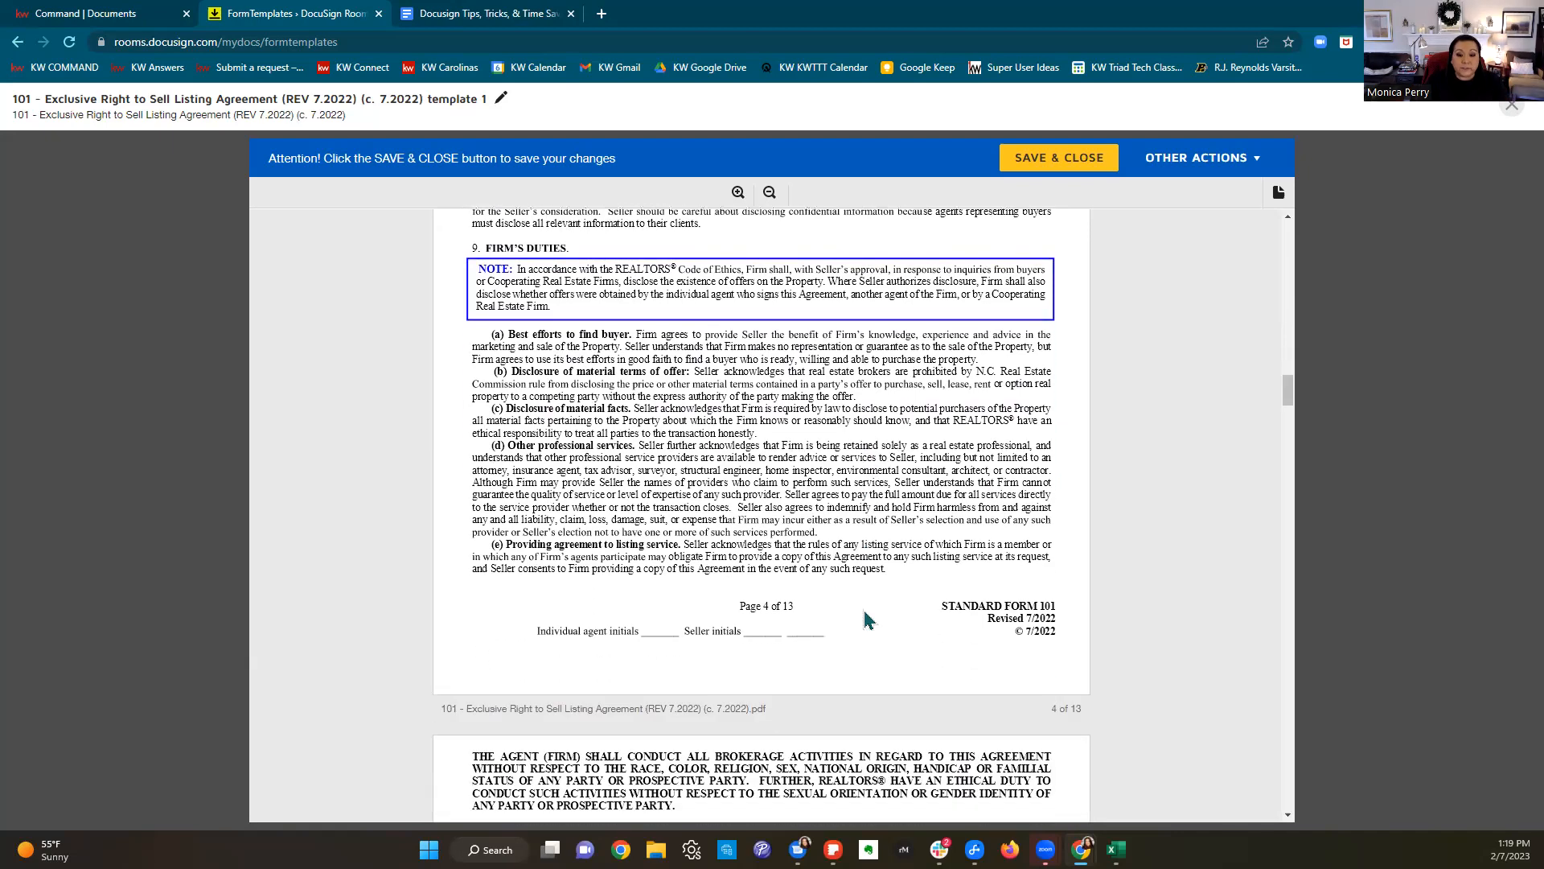
pyautogui.scroll(-1, 866, 617)
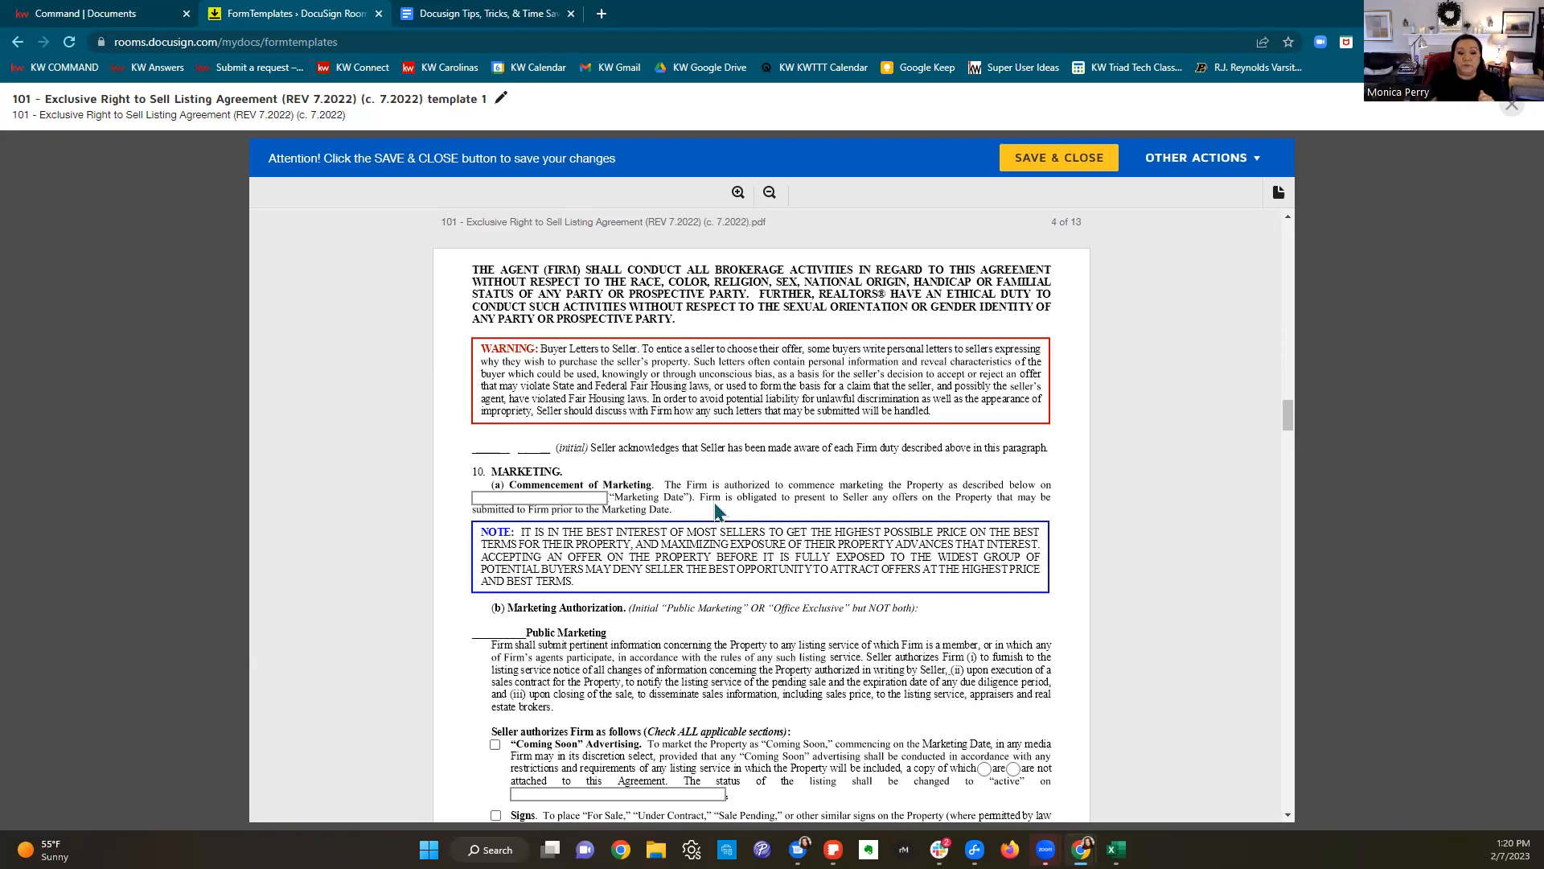
pyautogui.scroll(-1, 747, 527)
pyautogui.scroll(-1, 952, 541)
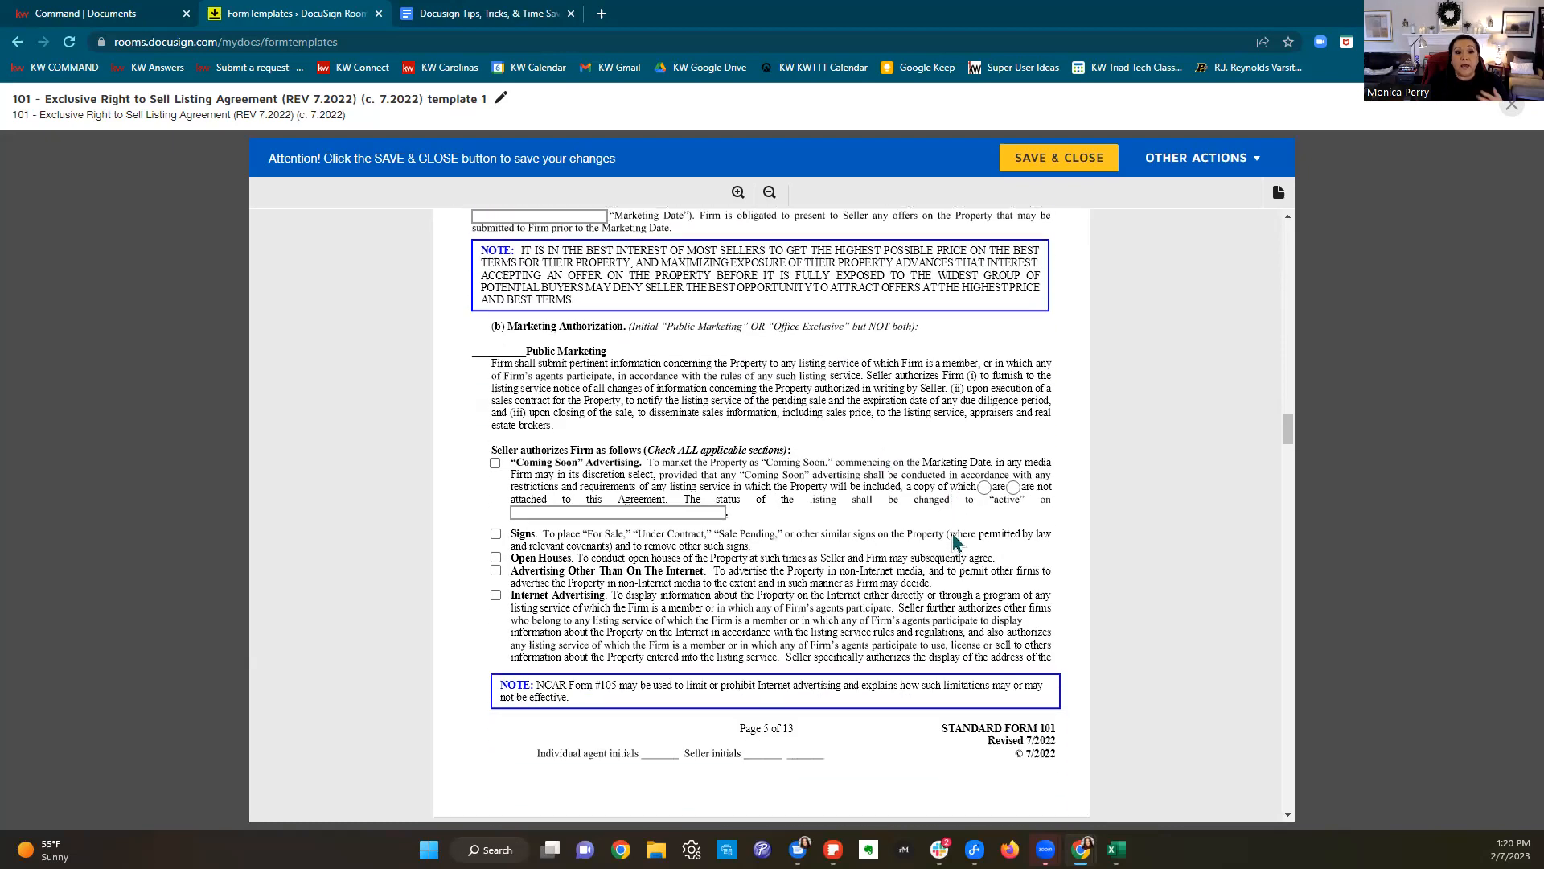
pyautogui.scroll(-1, 959, 543)
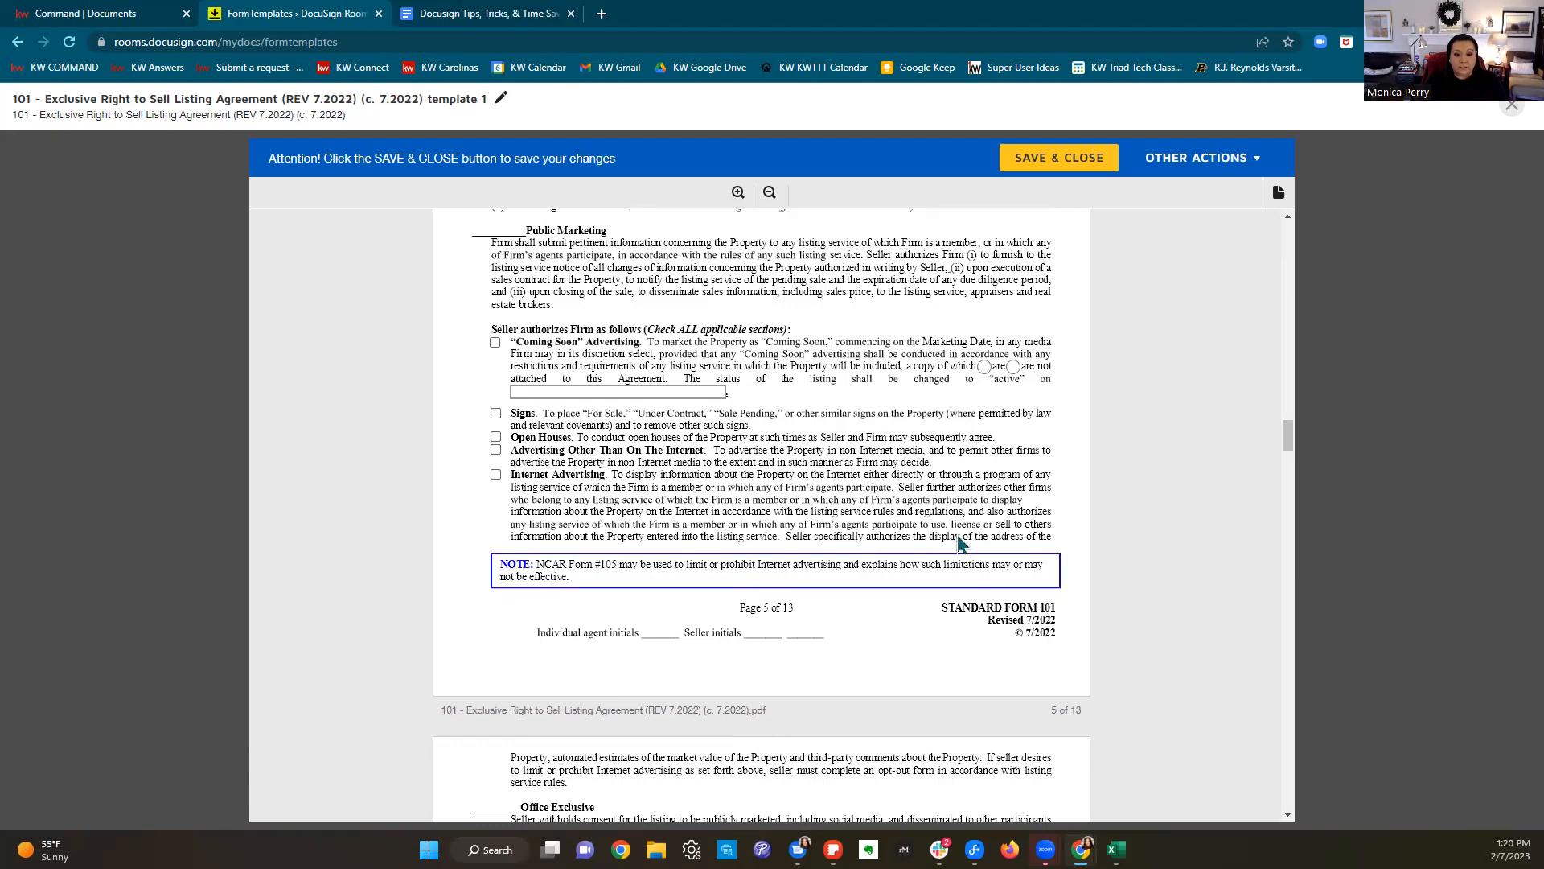
pyautogui.click(497, 414)
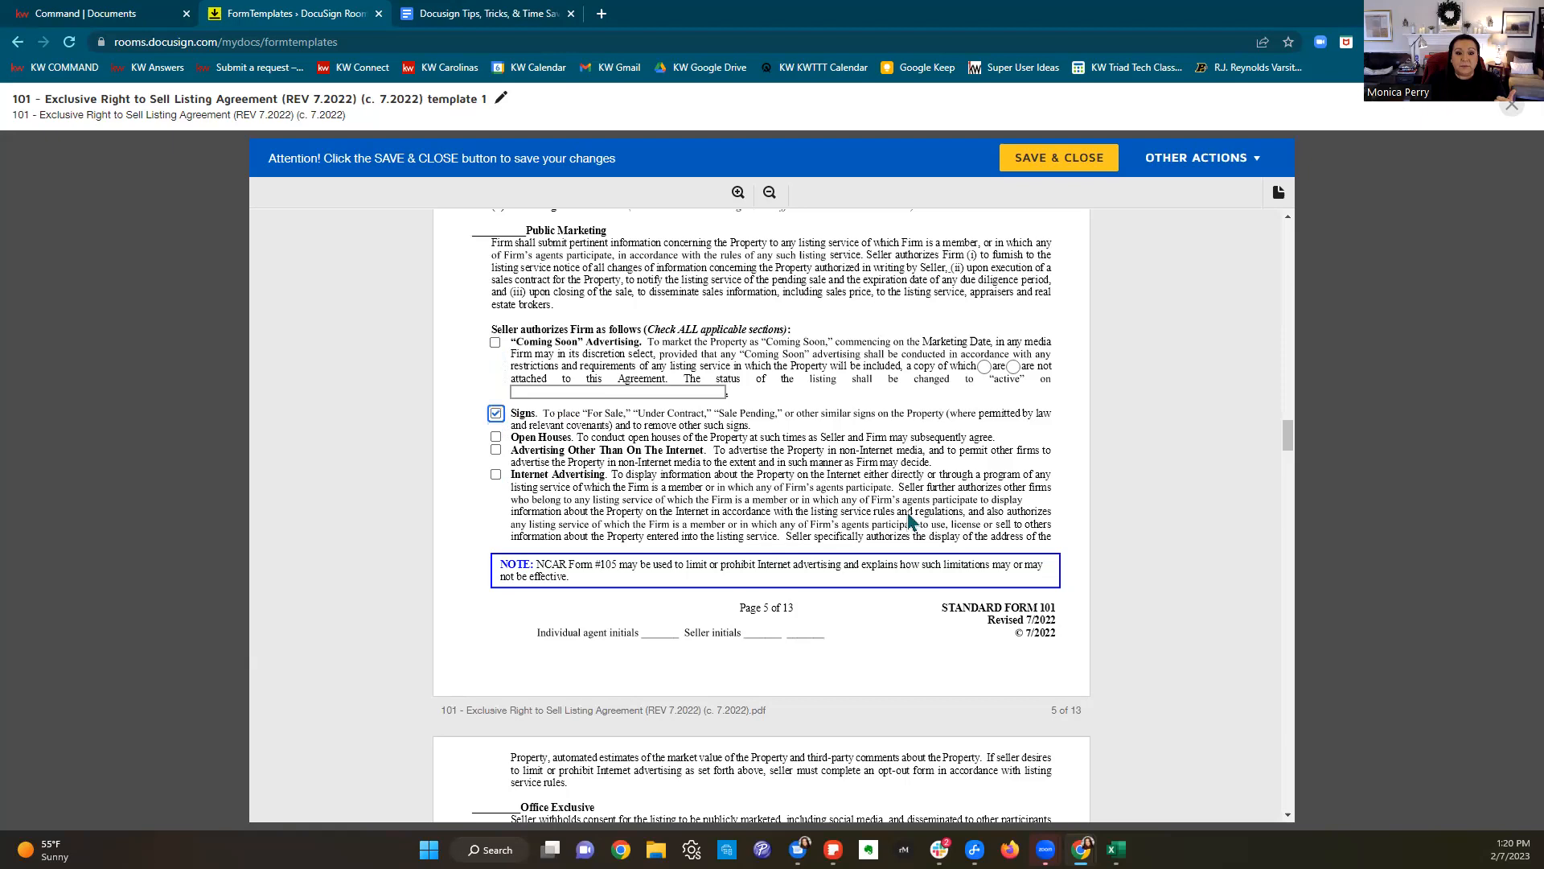
pyautogui.click(496, 437)
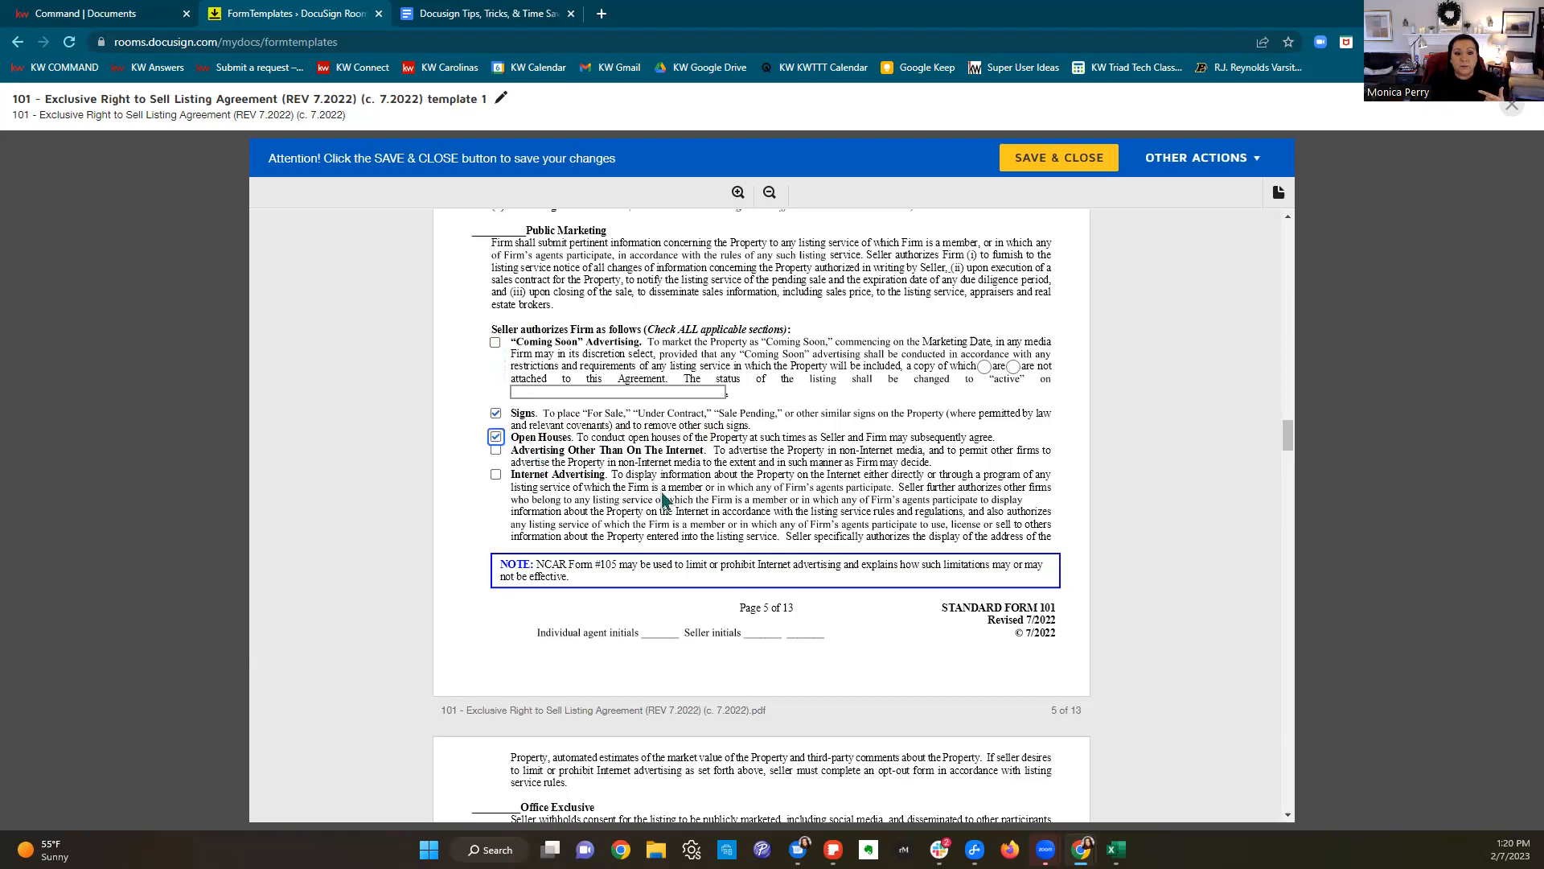
pyautogui.click(497, 450)
pyautogui.click(496, 474)
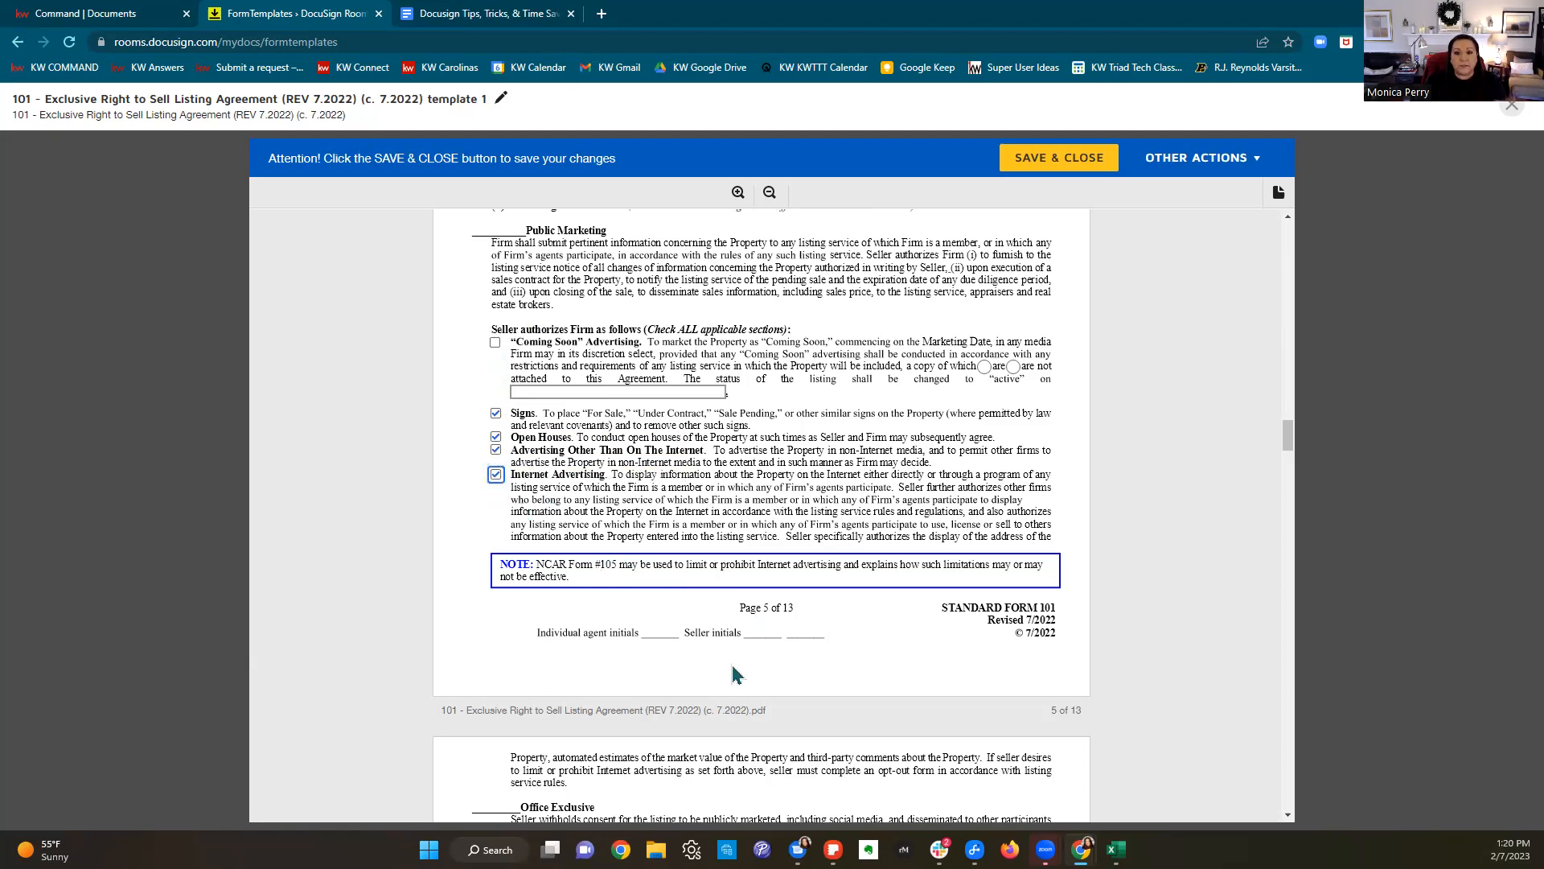
# Step: Allow the firm to place lock/key boxes and state it keeps no trust account
pyautogui.scroll(-4, 733, 668)
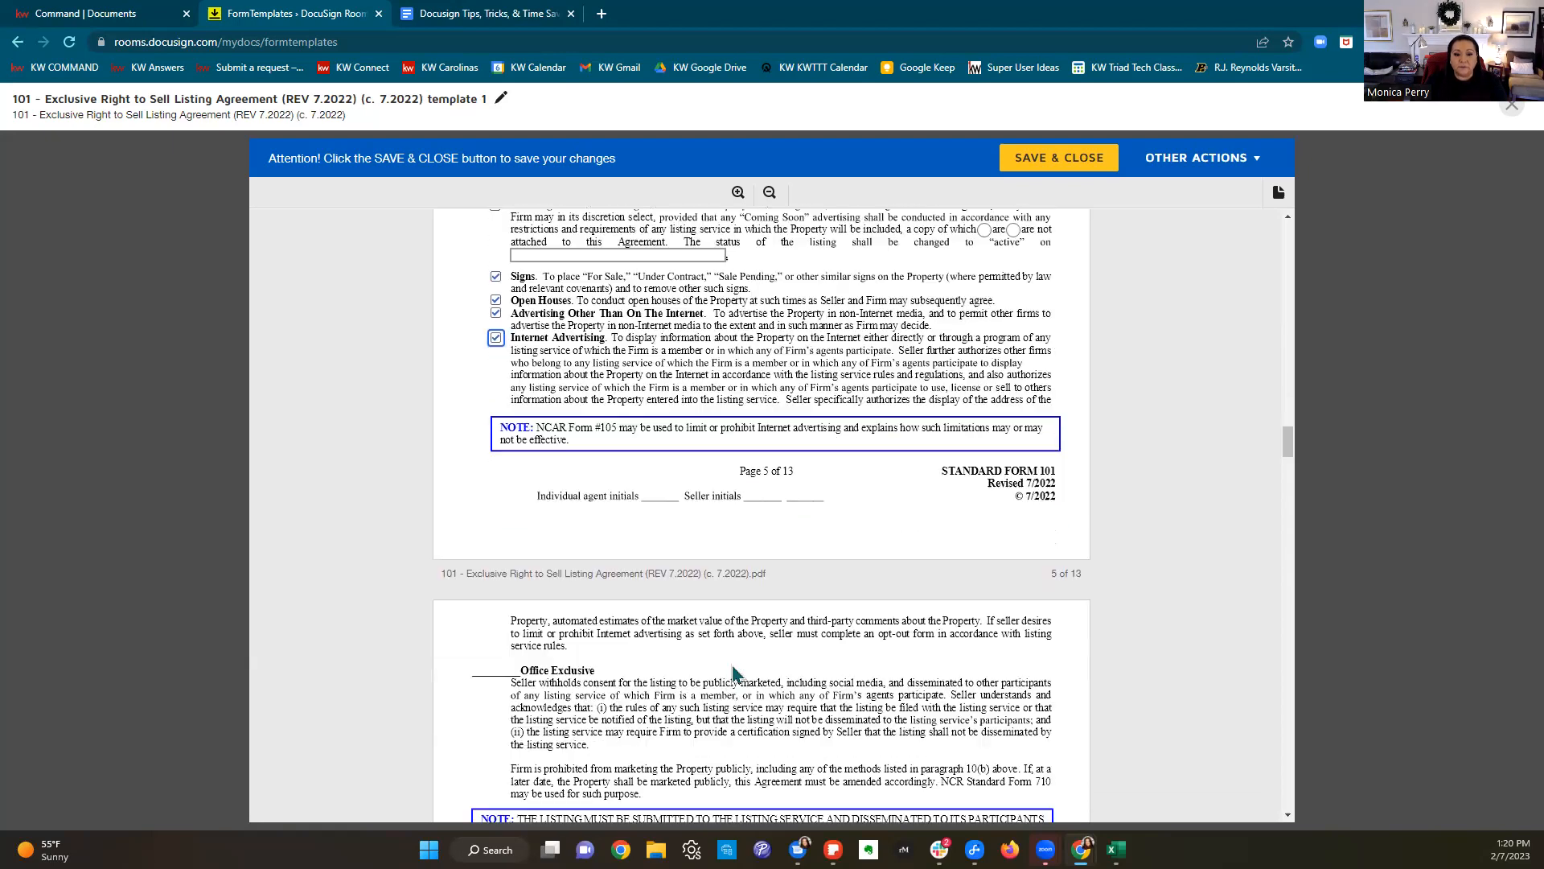
pyautogui.scroll(-4, 740, 673)
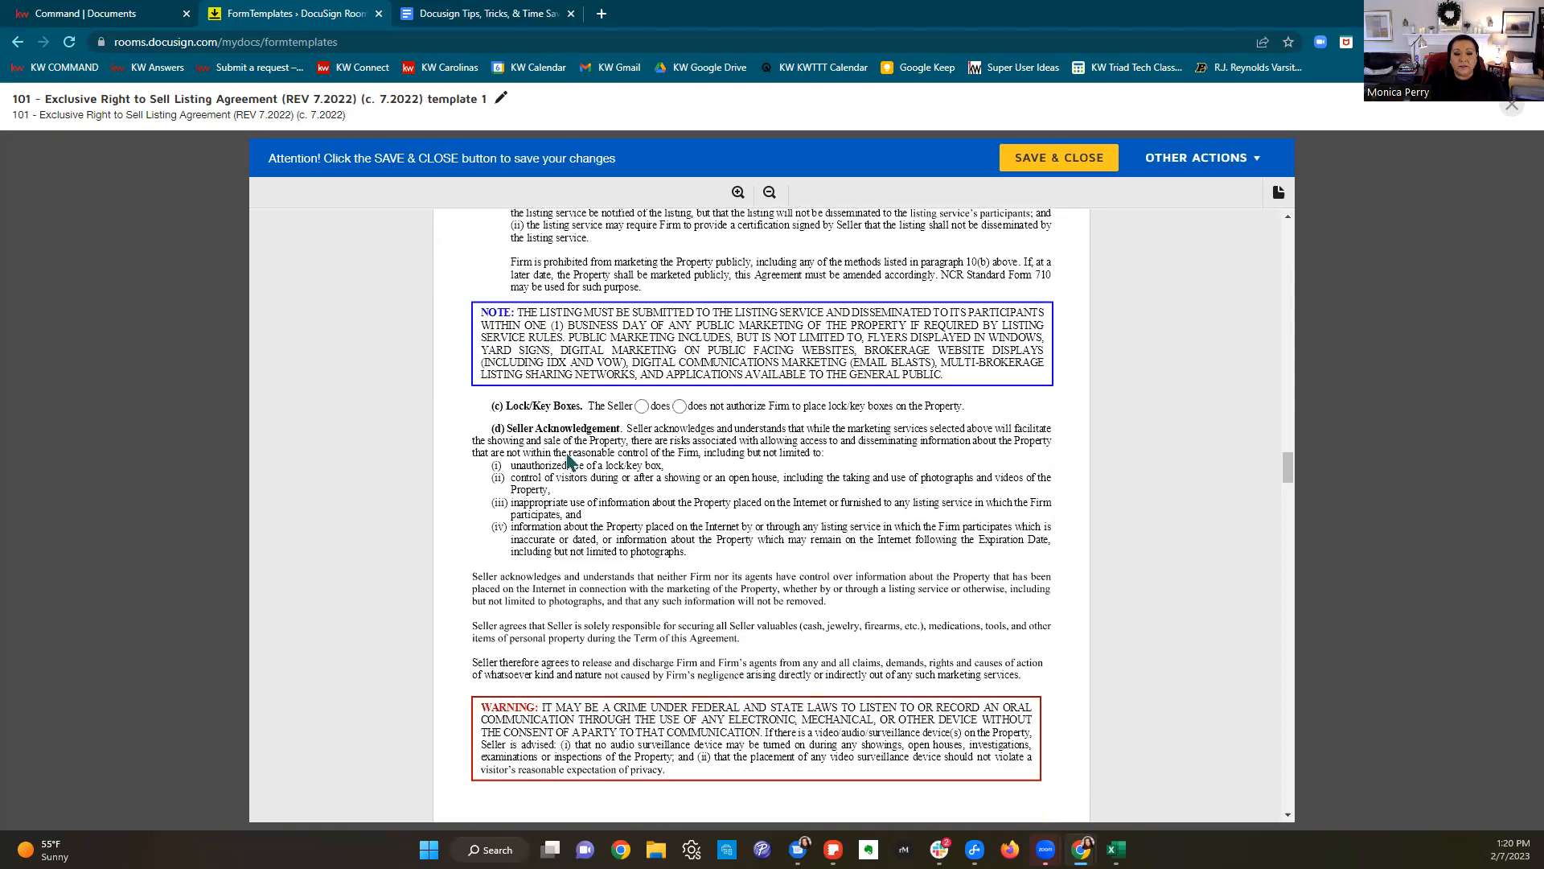
pyautogui.click(641, 406)
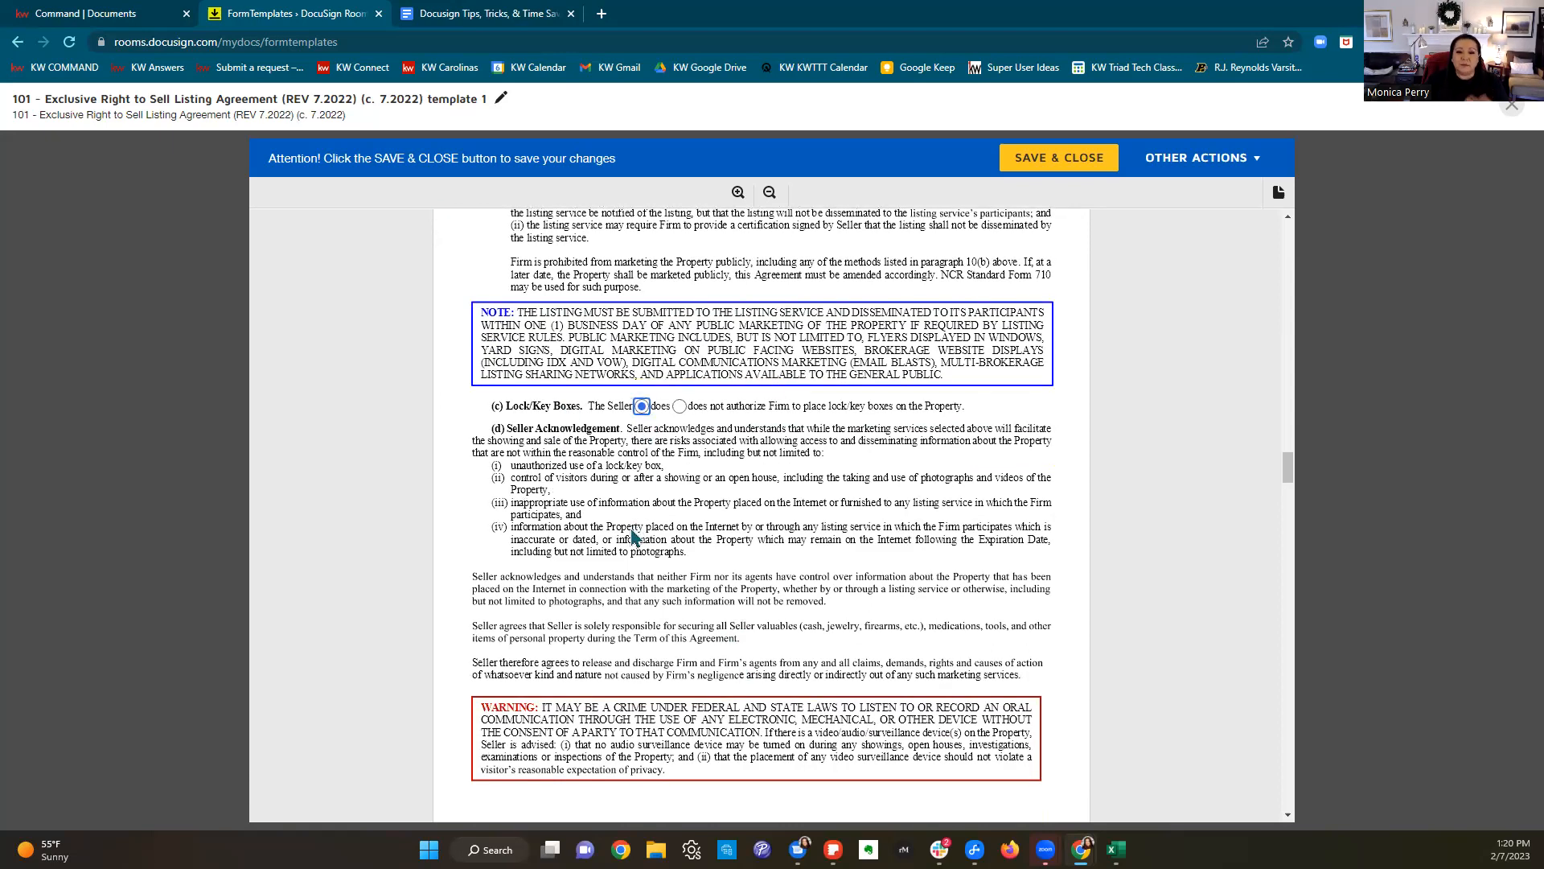
pyautogui.scroll(-7, 631, 535)
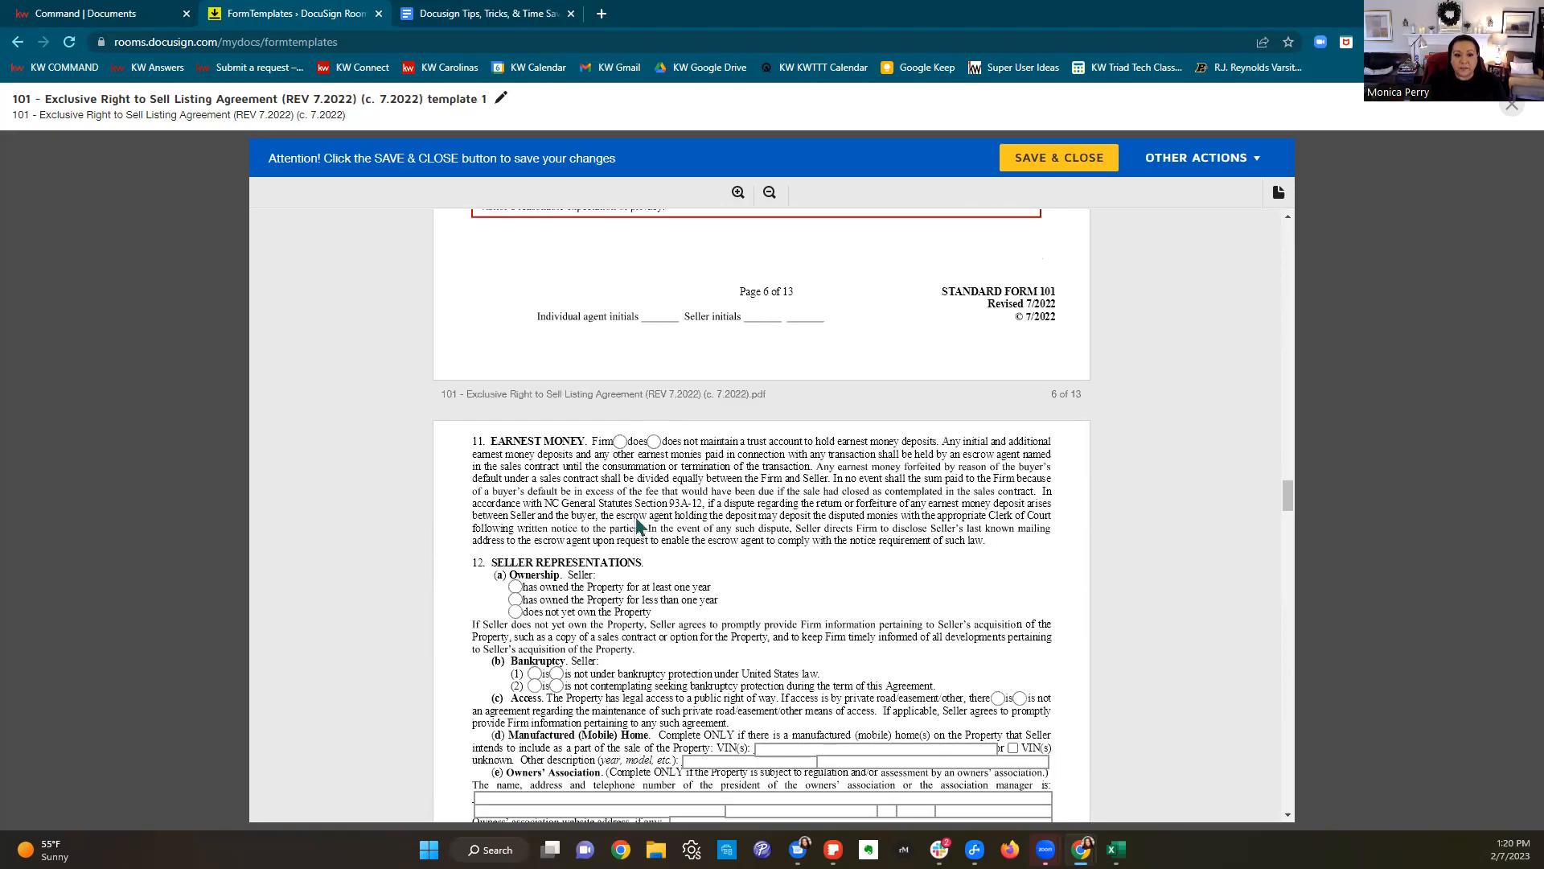
pyautogui.click(652, 443)
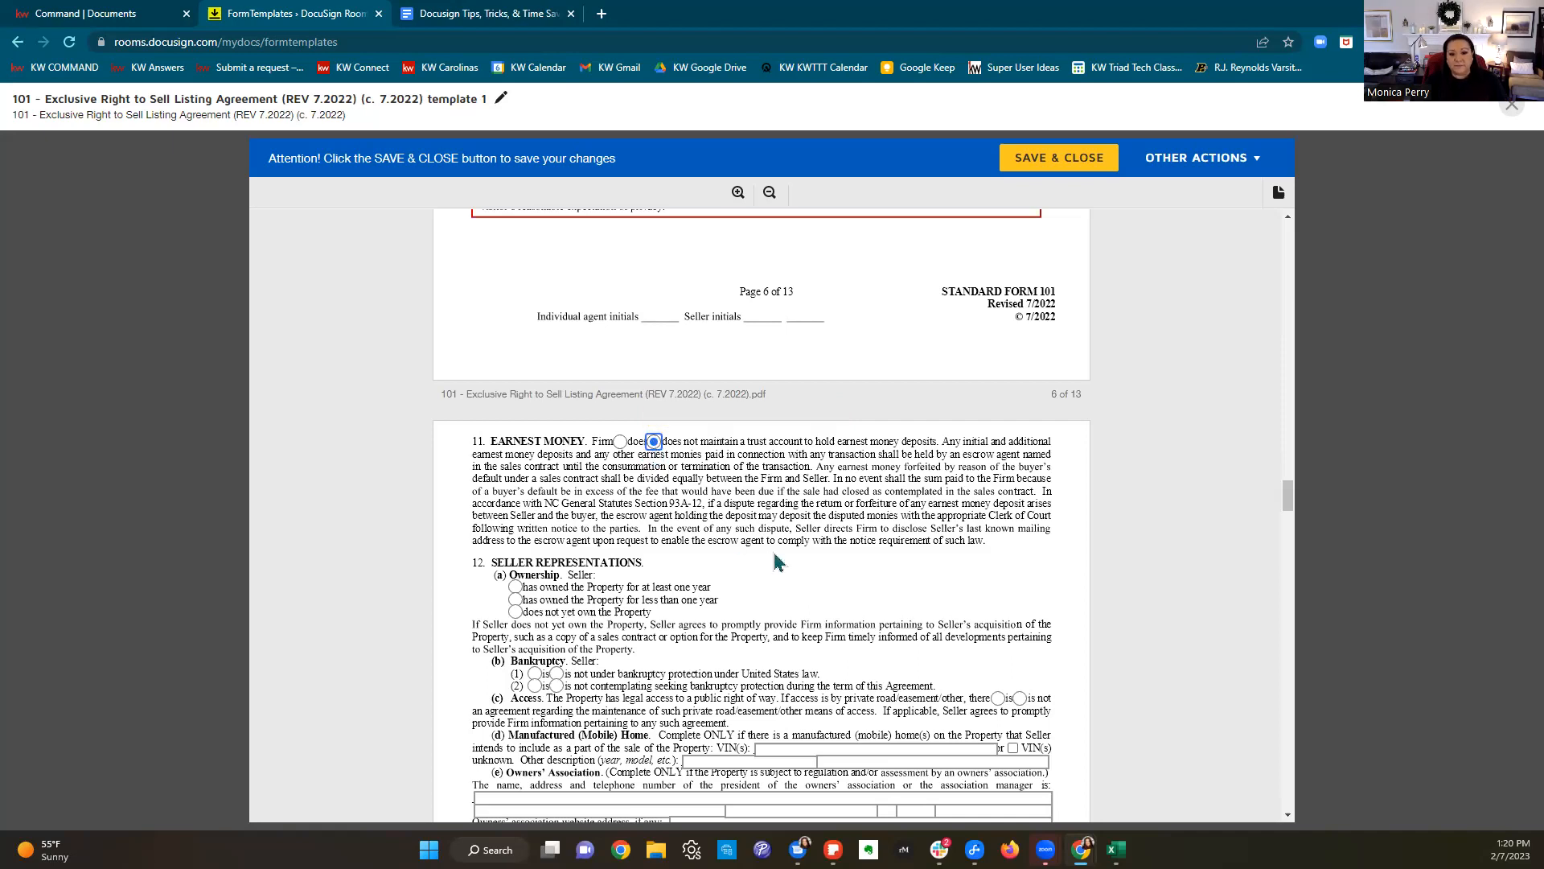
# Step: Mark the seller as owning the property a year or more, not bankrupt, with no road agreement
pyautogui.scroll(-1, 779, 559)
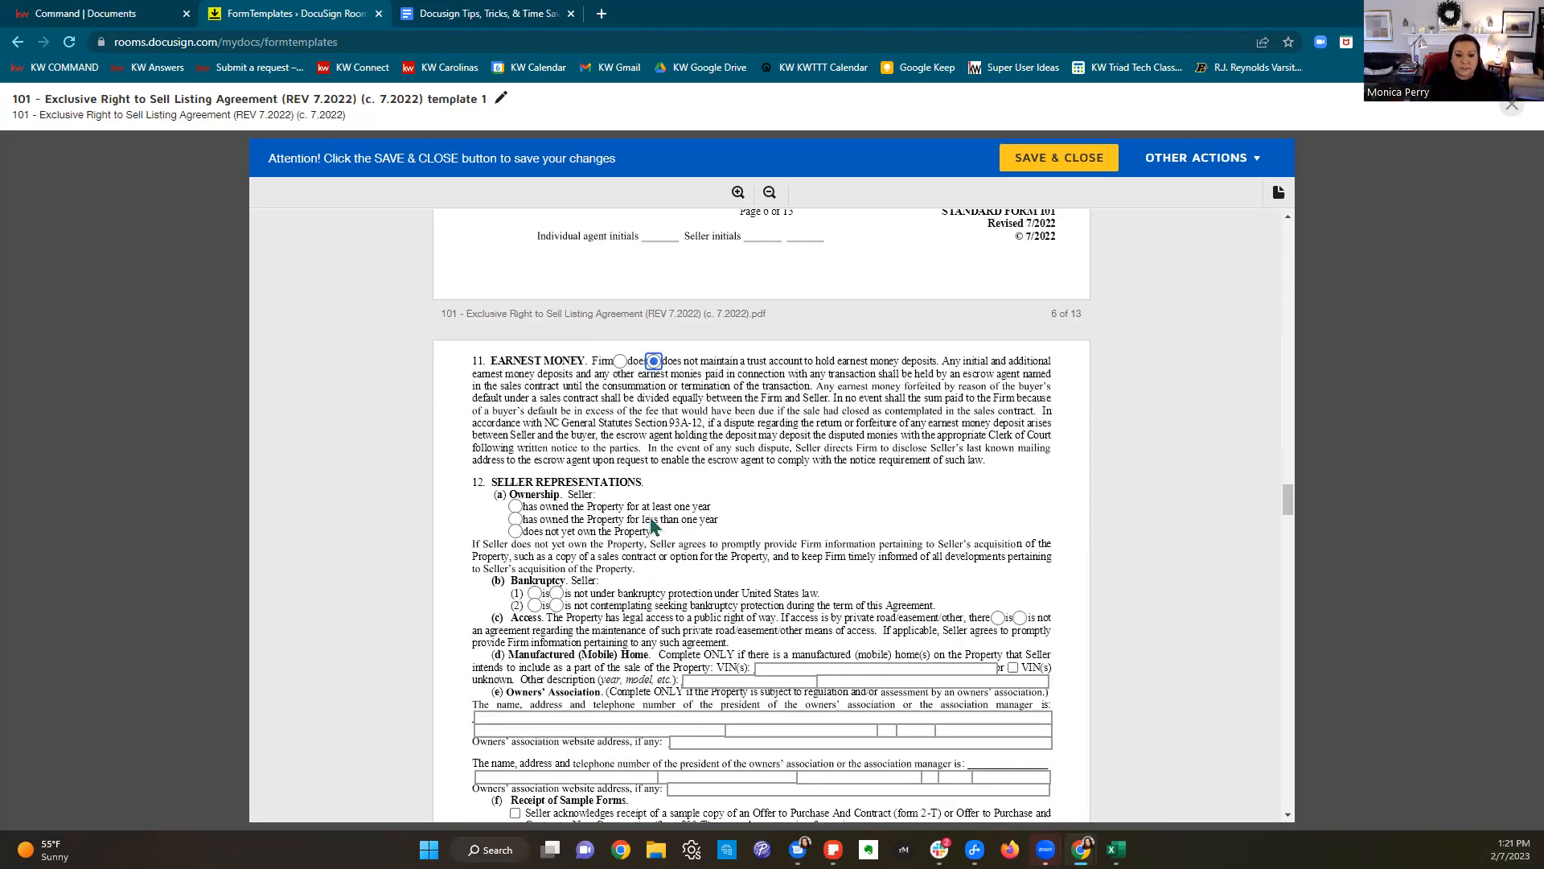
pyautogui.click(515, 506)
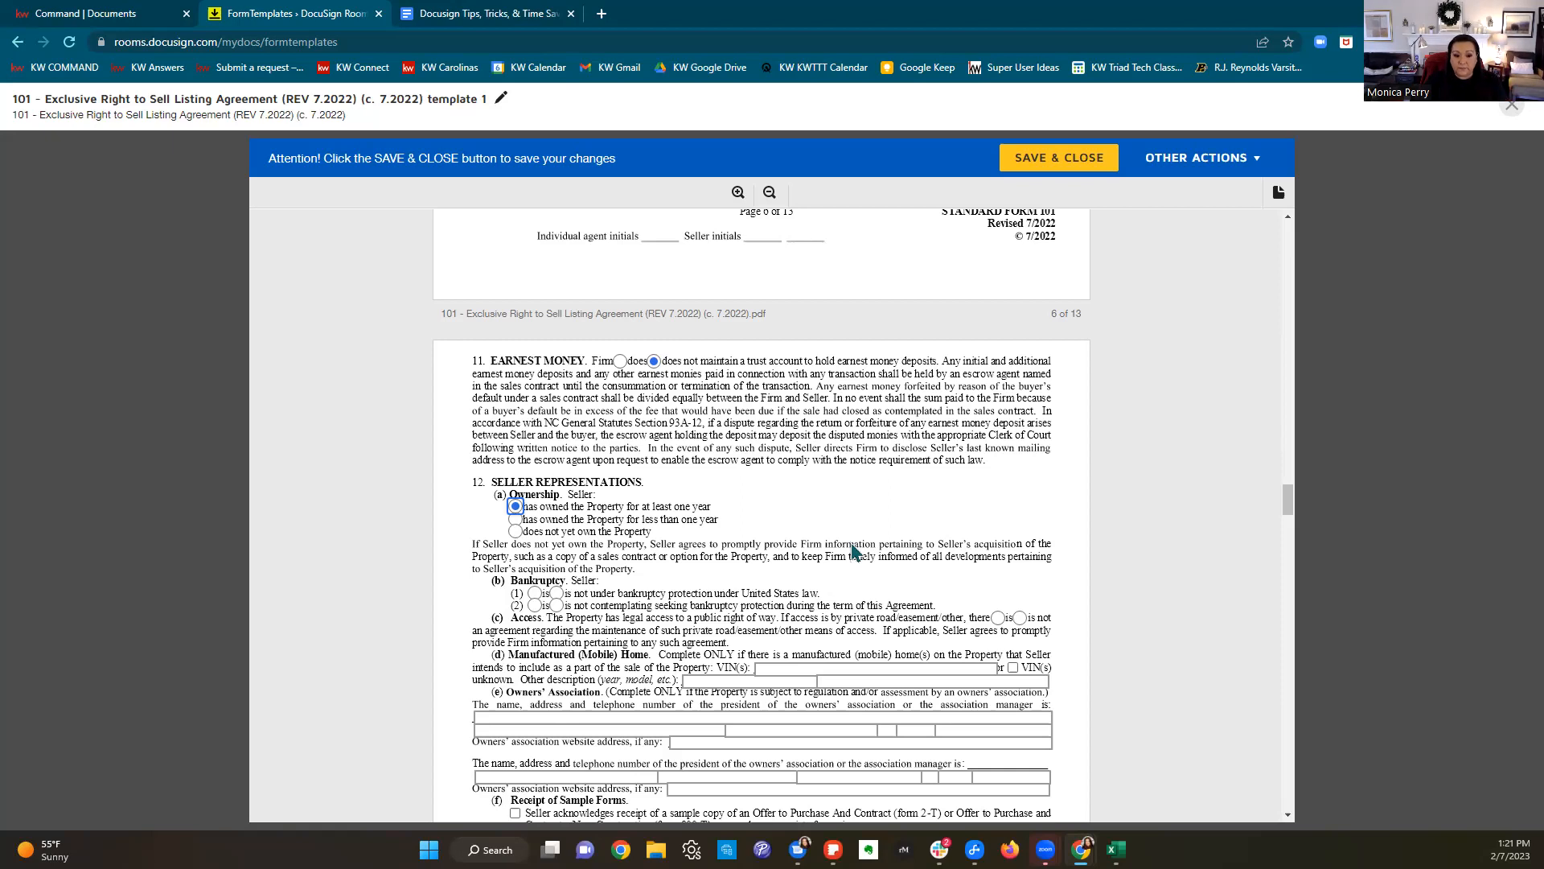
pyautogui.scroll(-1, 855, 552)
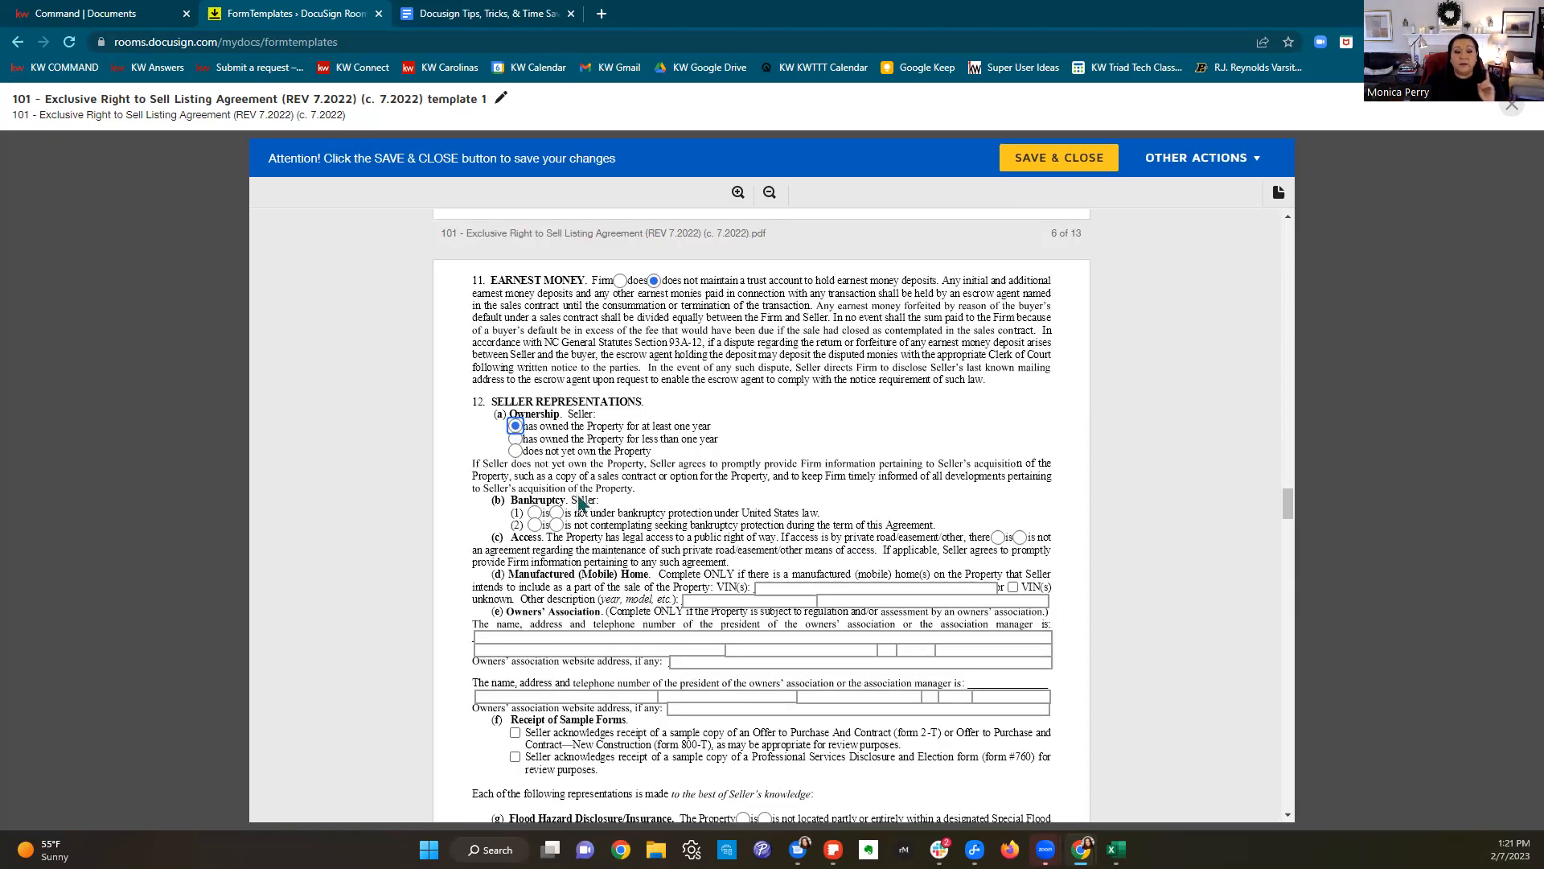
pyautogui.click(555, 513)
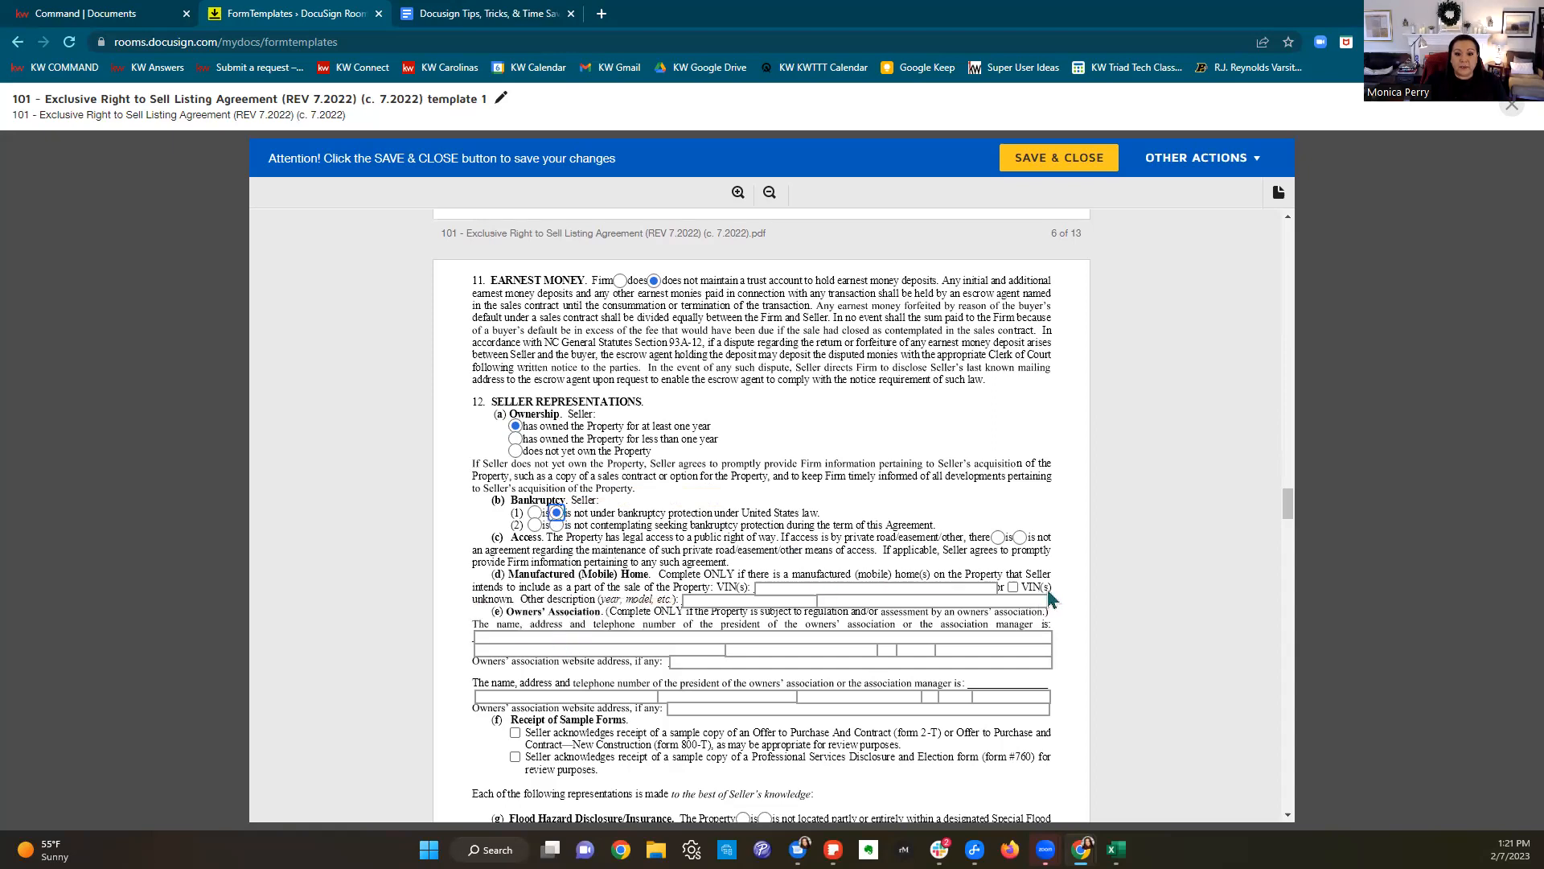
pyautogui.click(556, 525)
pyautogui.click(1019, 537)
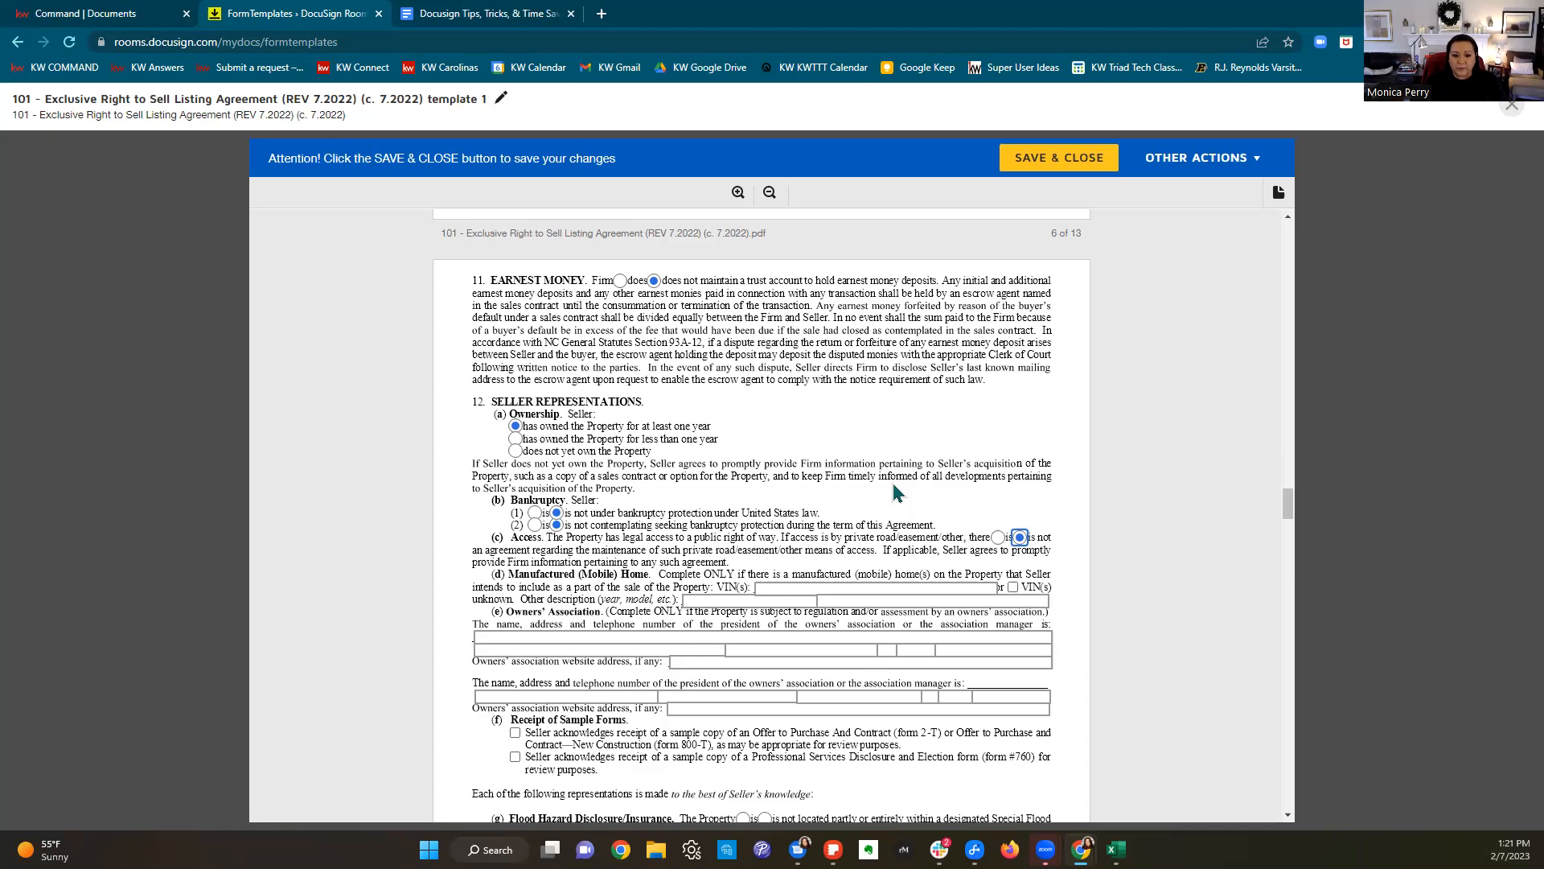
pyautogui.scroll(-1, 898, 492)
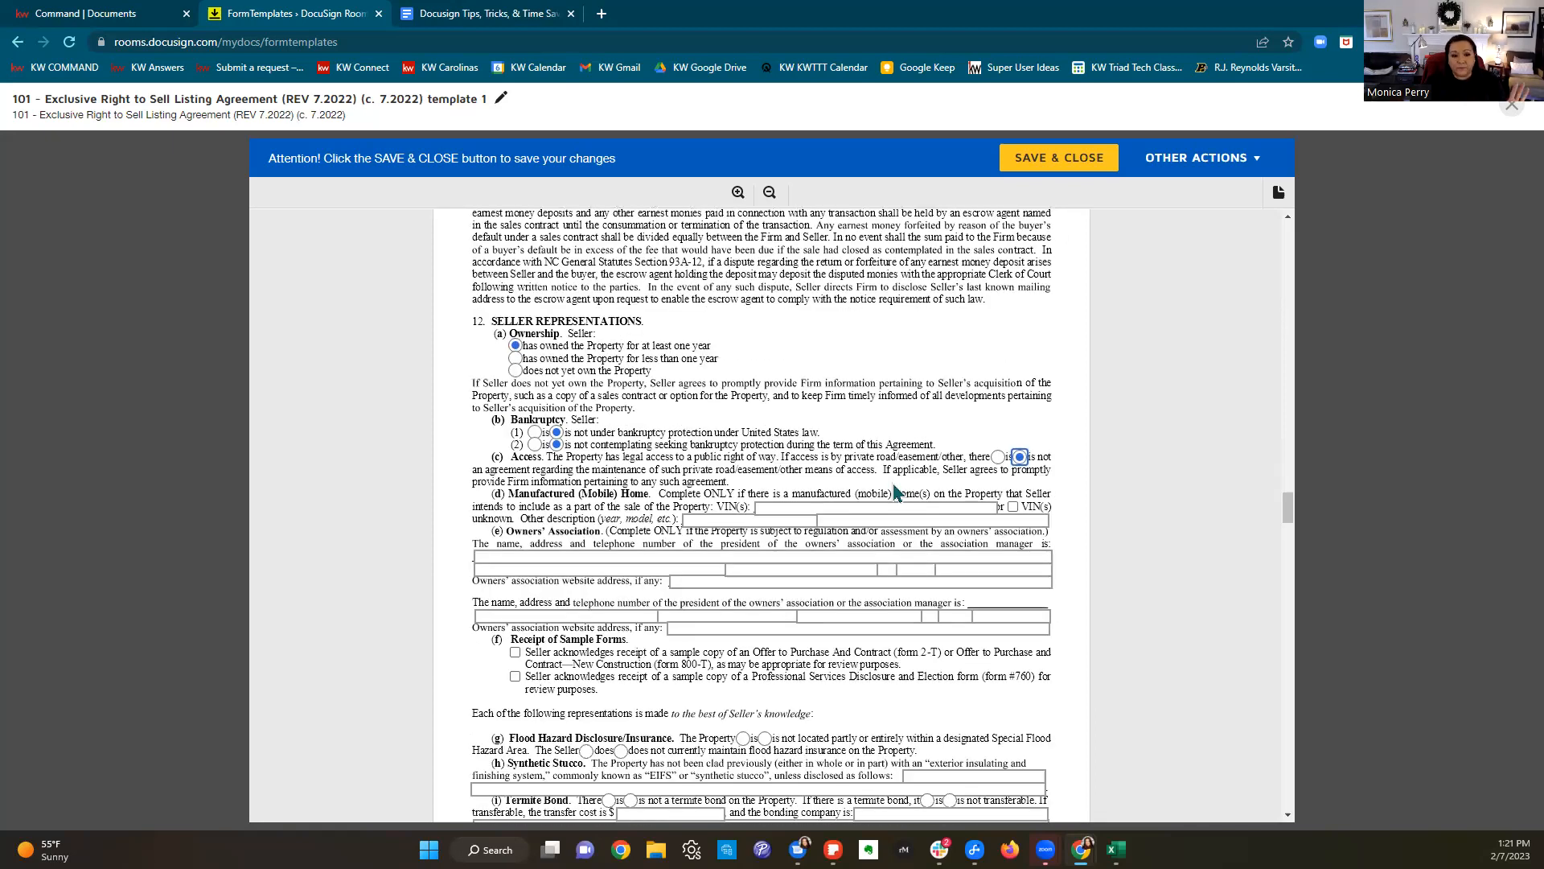
pyautogui.scroll(-1, 897, 491)
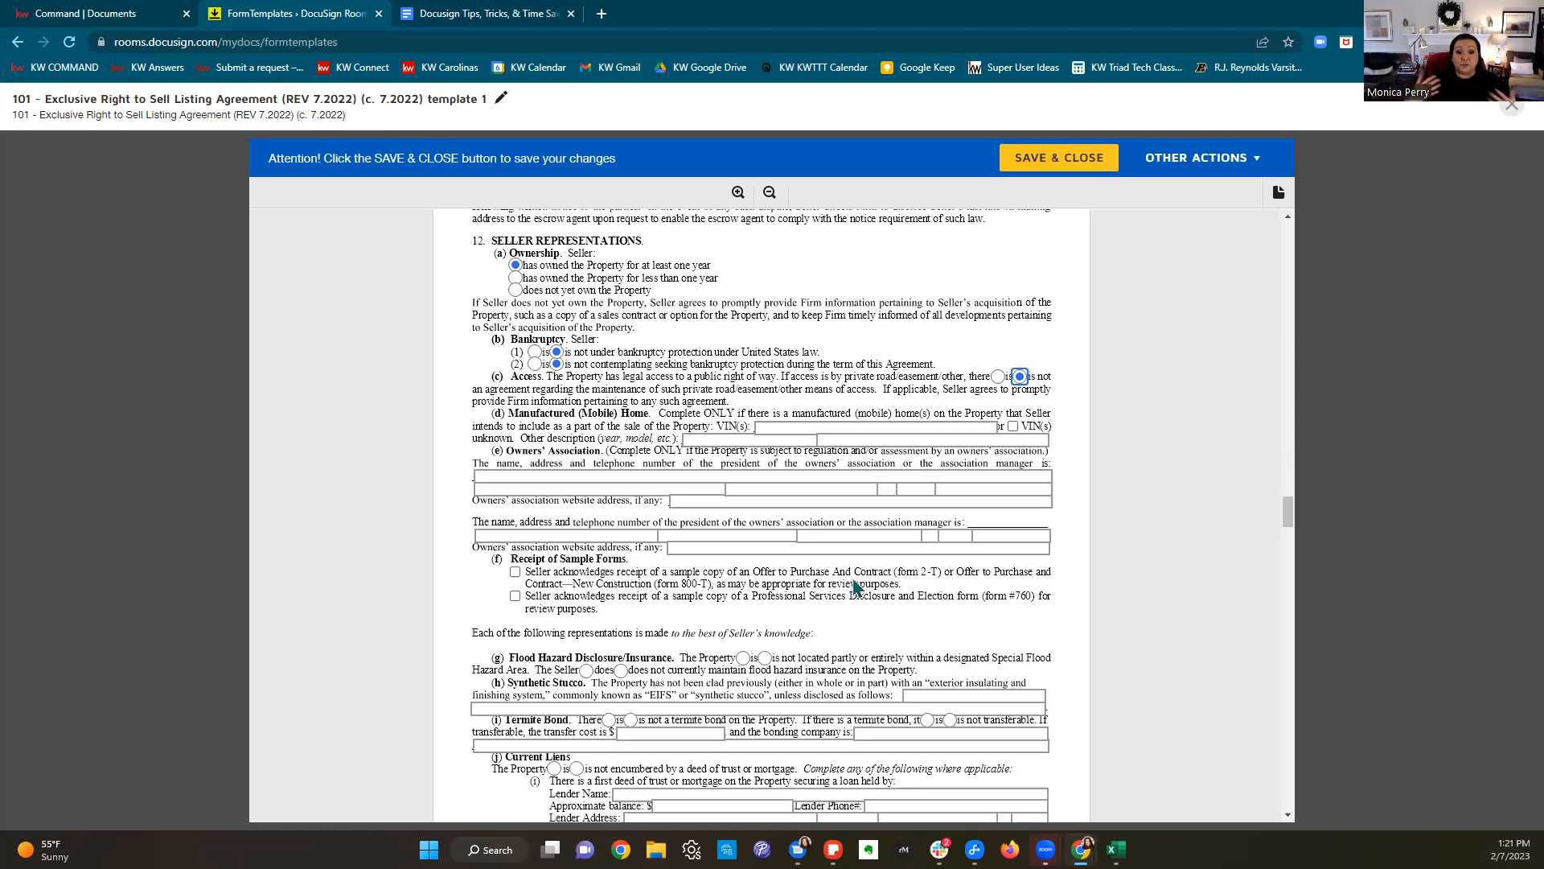
pyautogui.scroll(-1, 857, 573)
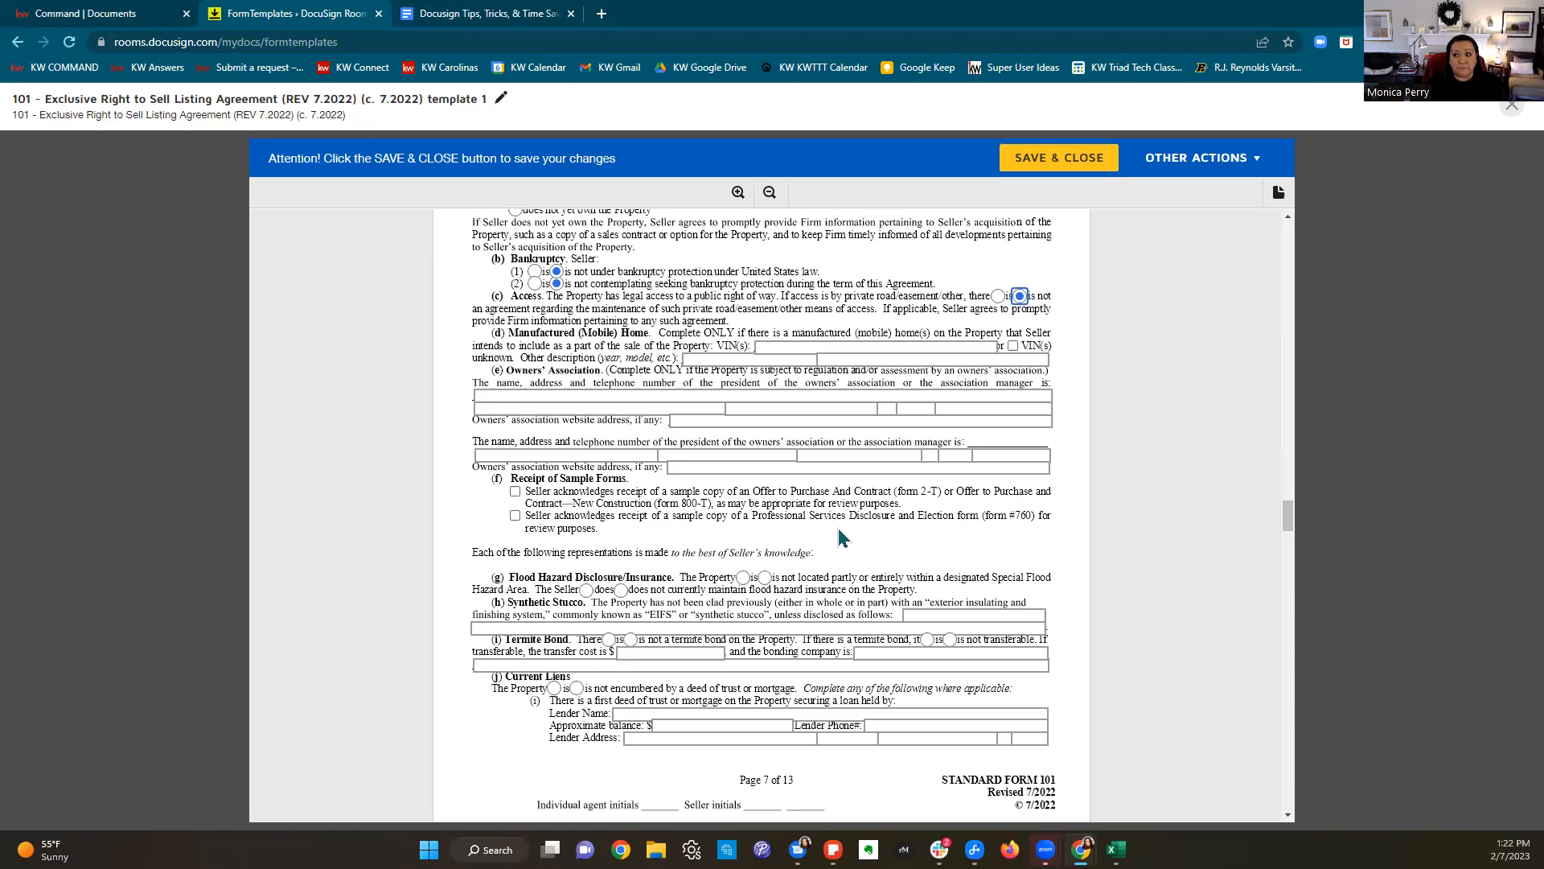
# Step: Acknowledge receipt of the Offer to Purchase and form #760 sample forms
pyautogui.click(515, 491)
pyautogui.click(514, 516)
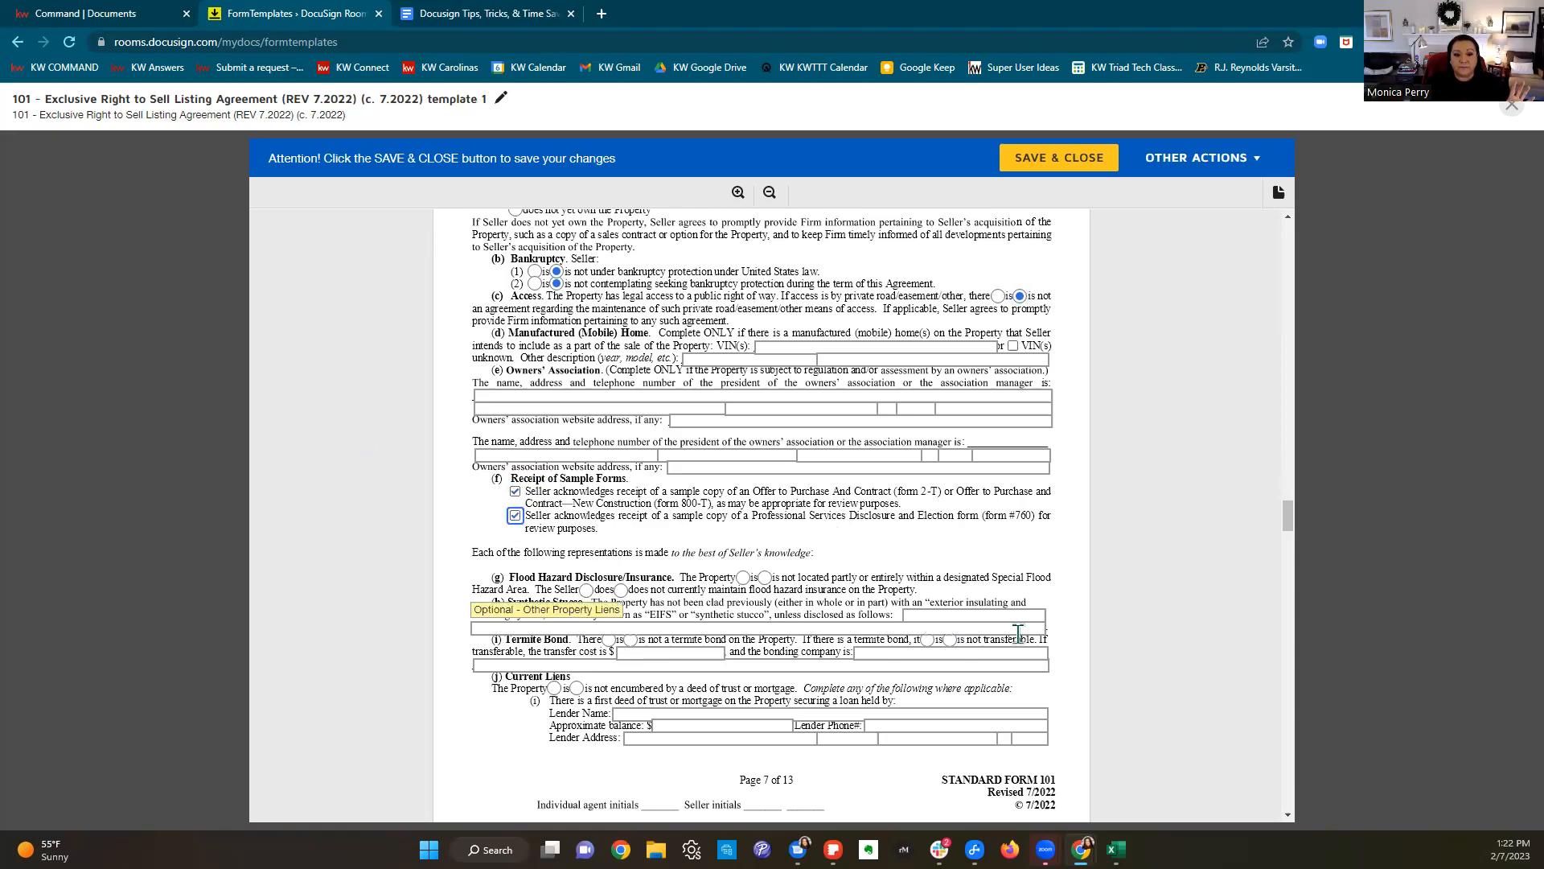
pyautogui.scroll(-2, 957, 579)
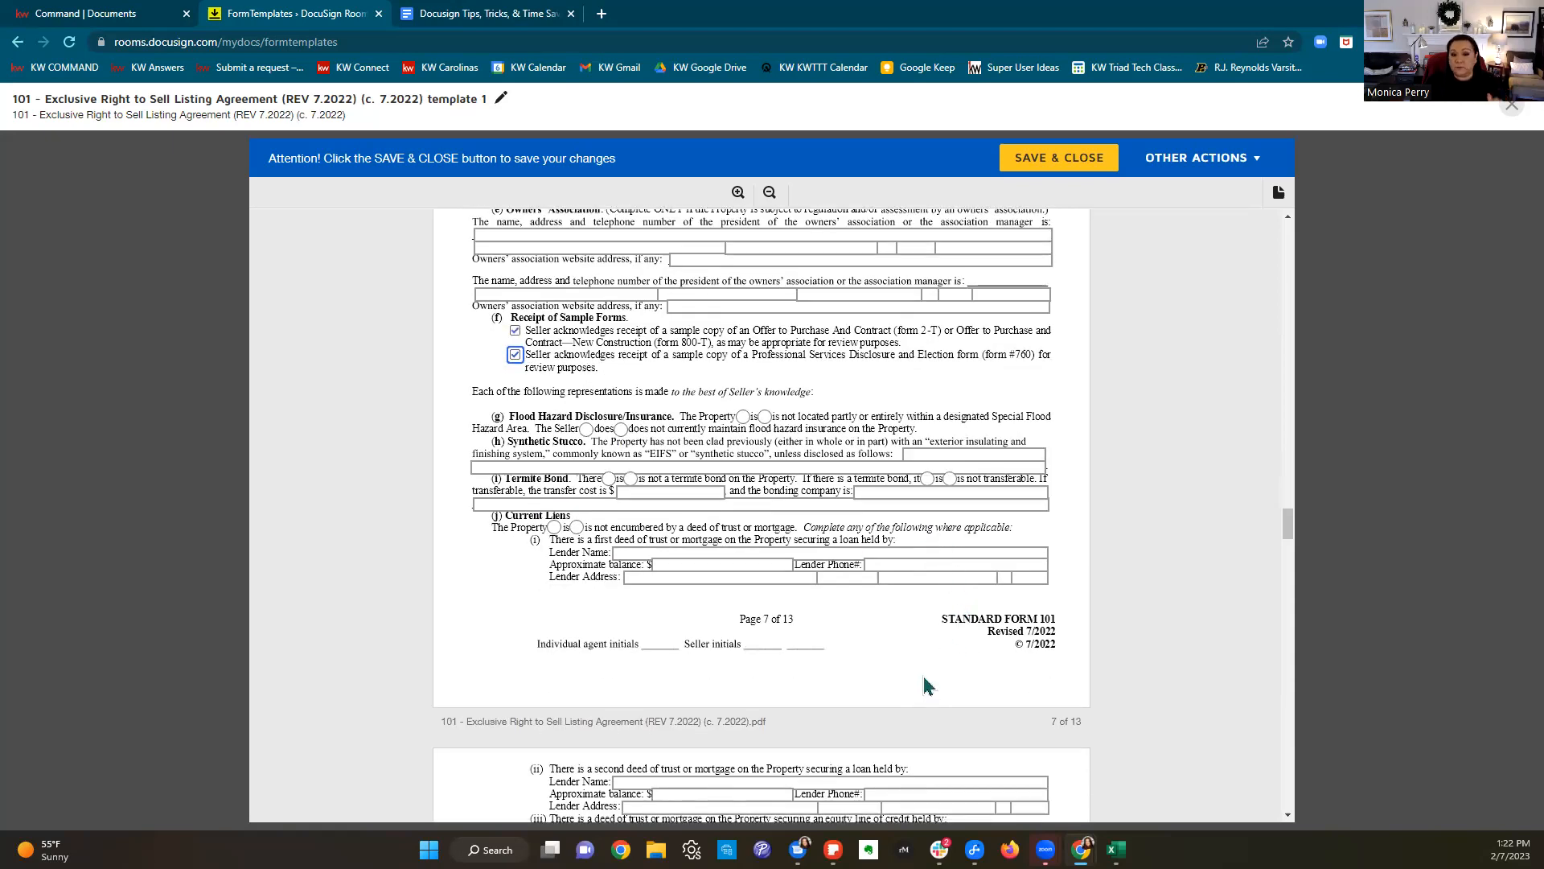
# Step: Mark the property as not subject to any leases and with no FHA appraisal performed
pyautogui.scroll(-2, 925, 683)
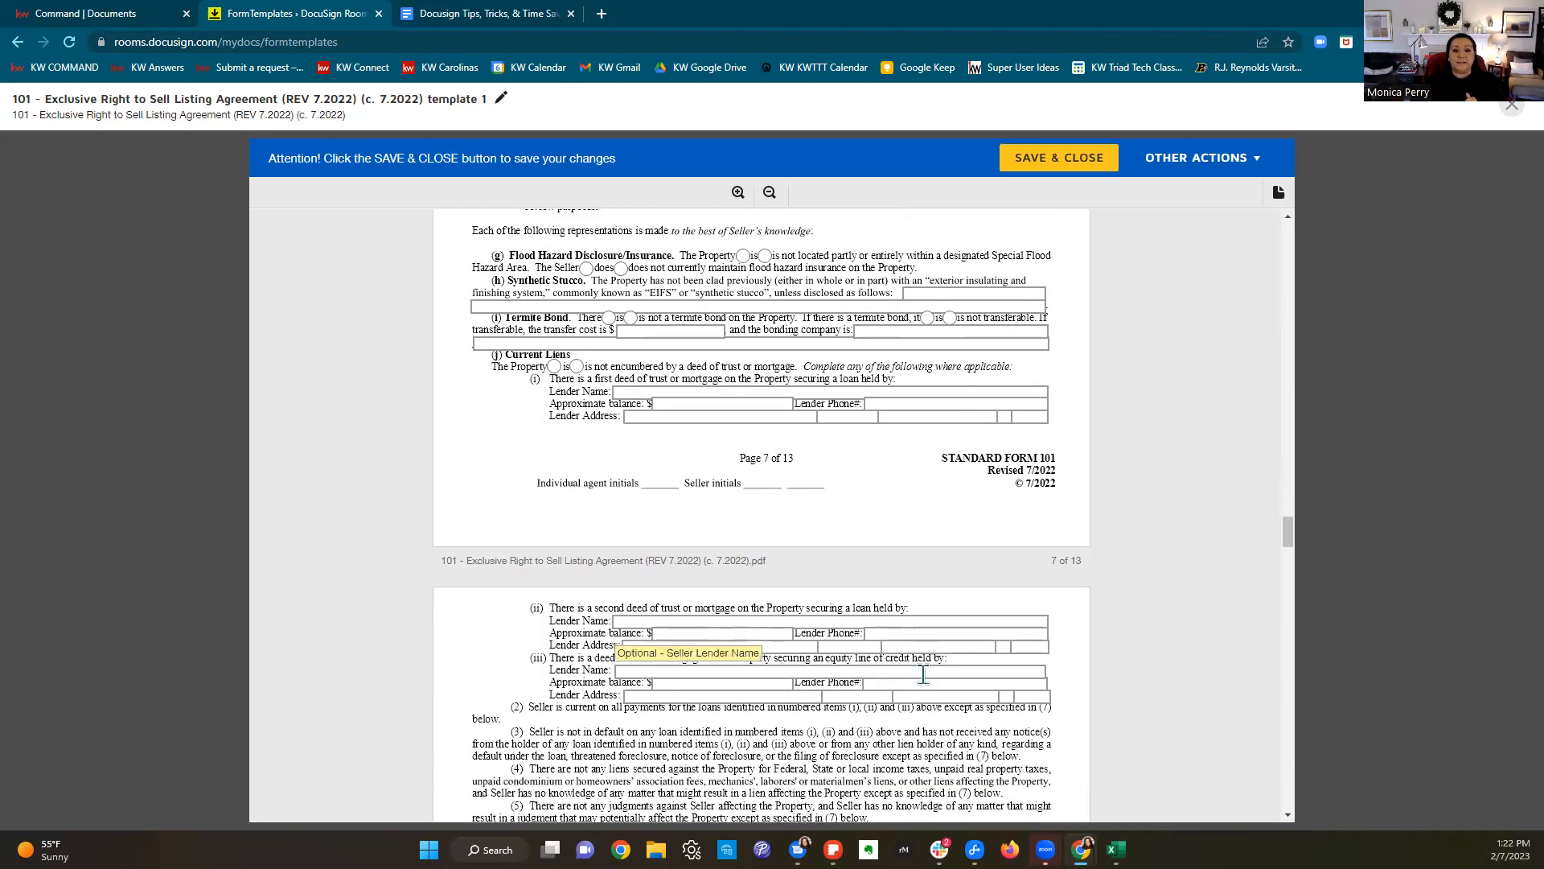
pyautogui.scroll(-2, 929, 671)
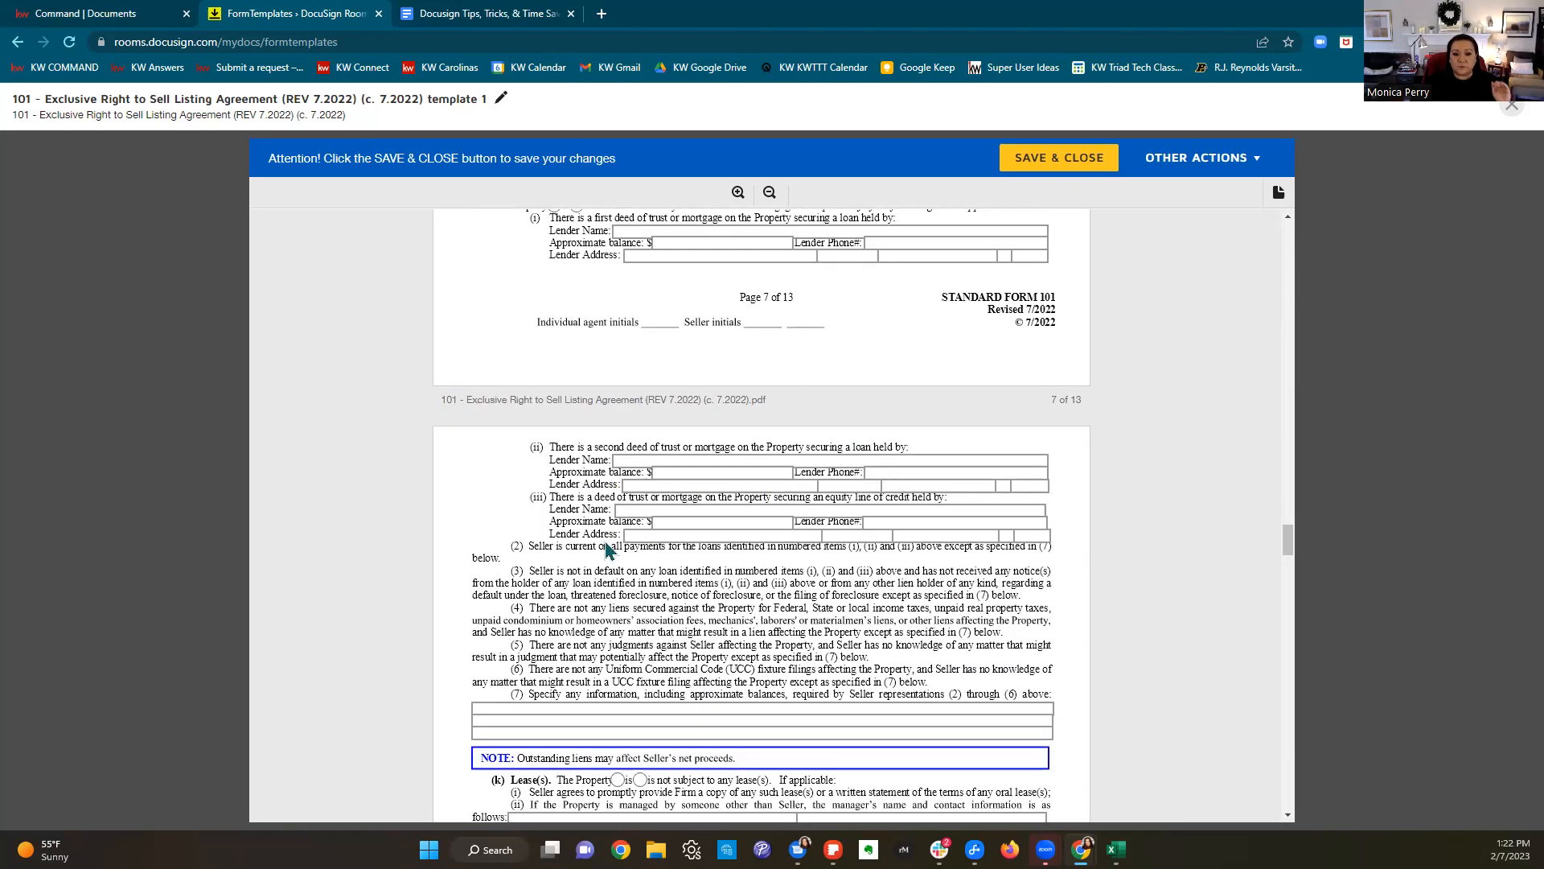
pyautogui.scroll(-2, 796, 515)
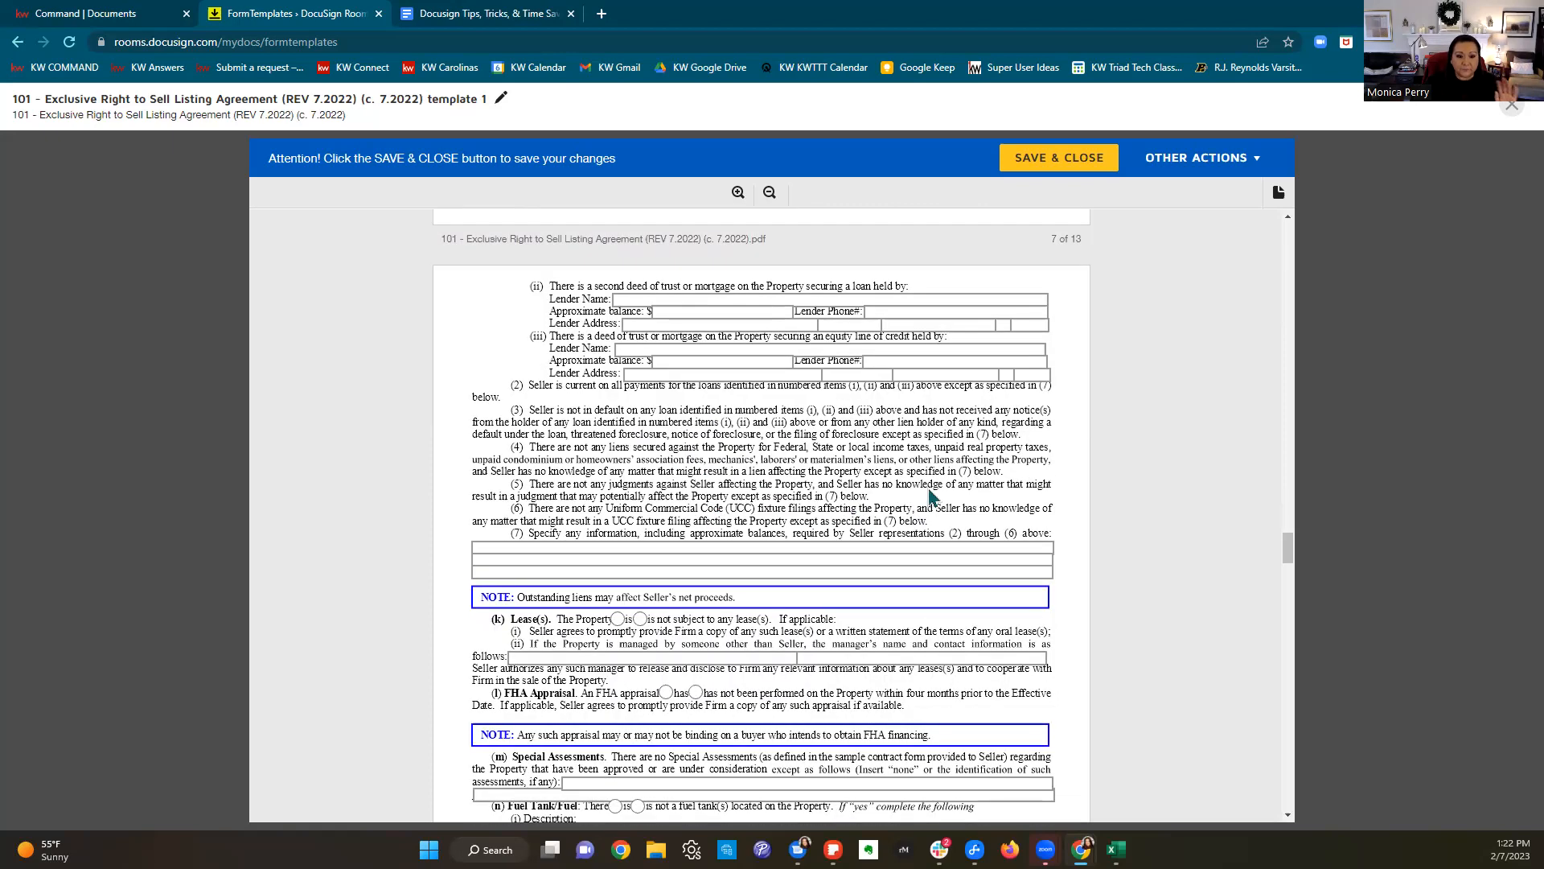
pyautogui.scroll(-2, 931, 492)
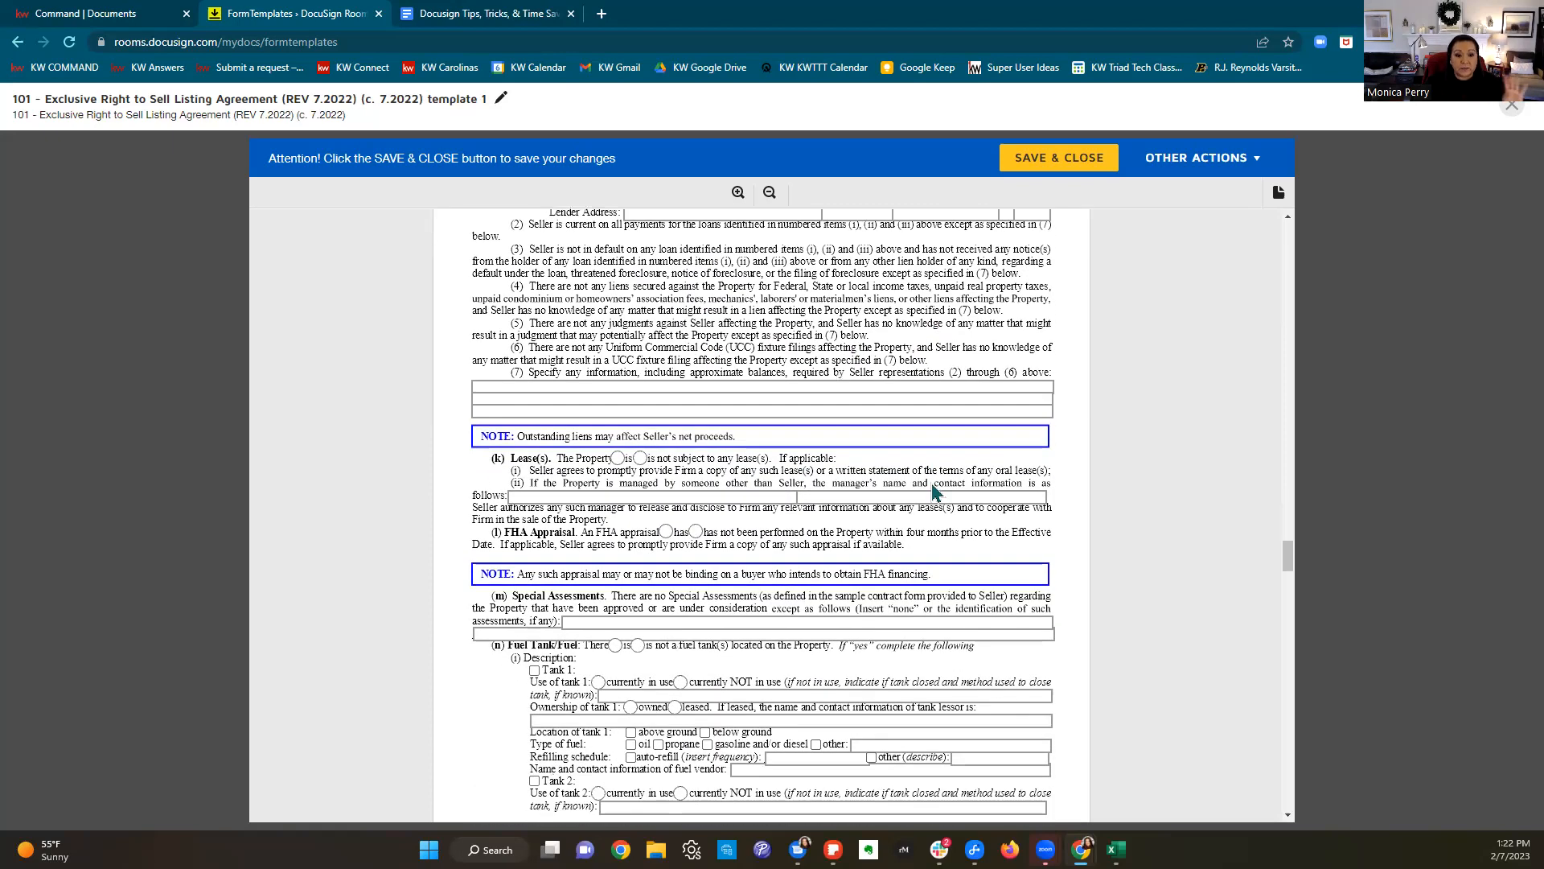
pyautogui.click(640, 458)
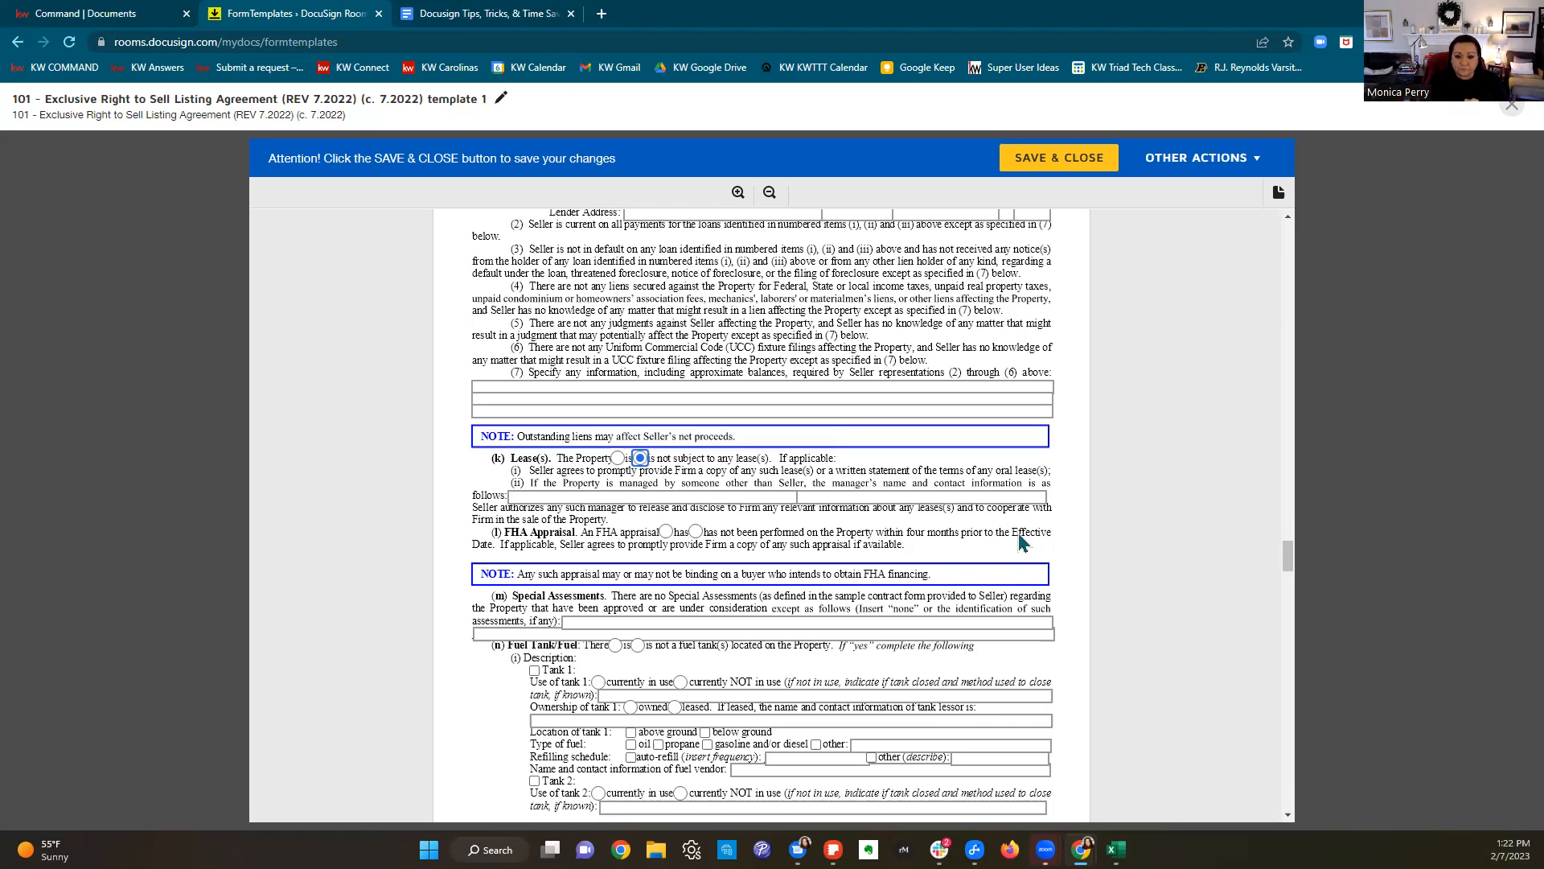
pyautogui.click(696, 532)
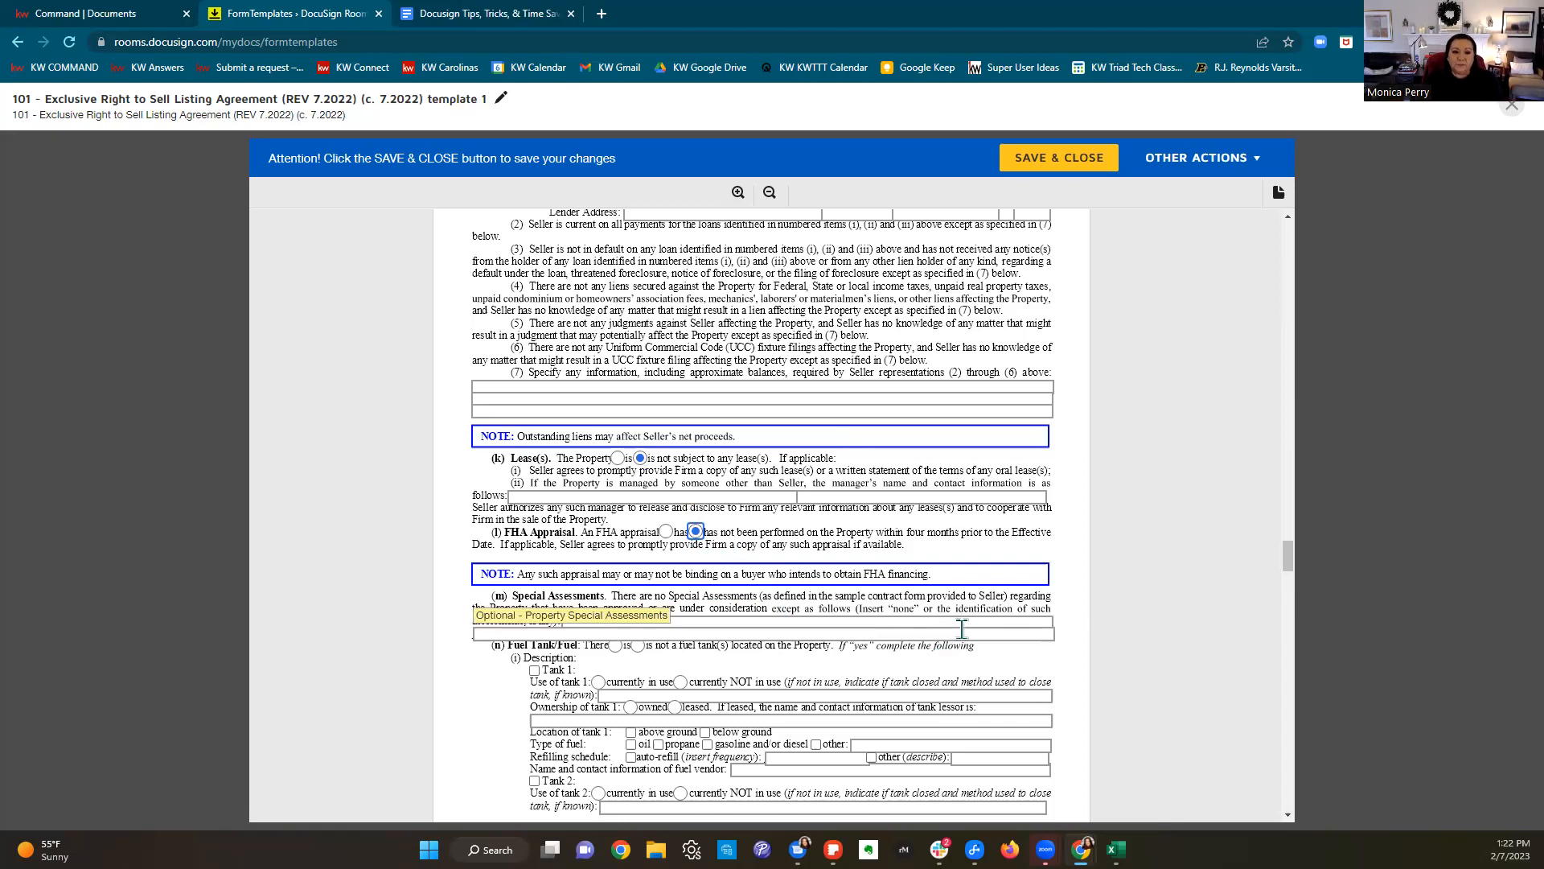
pyautogui.scroll(-1, 964, 626)
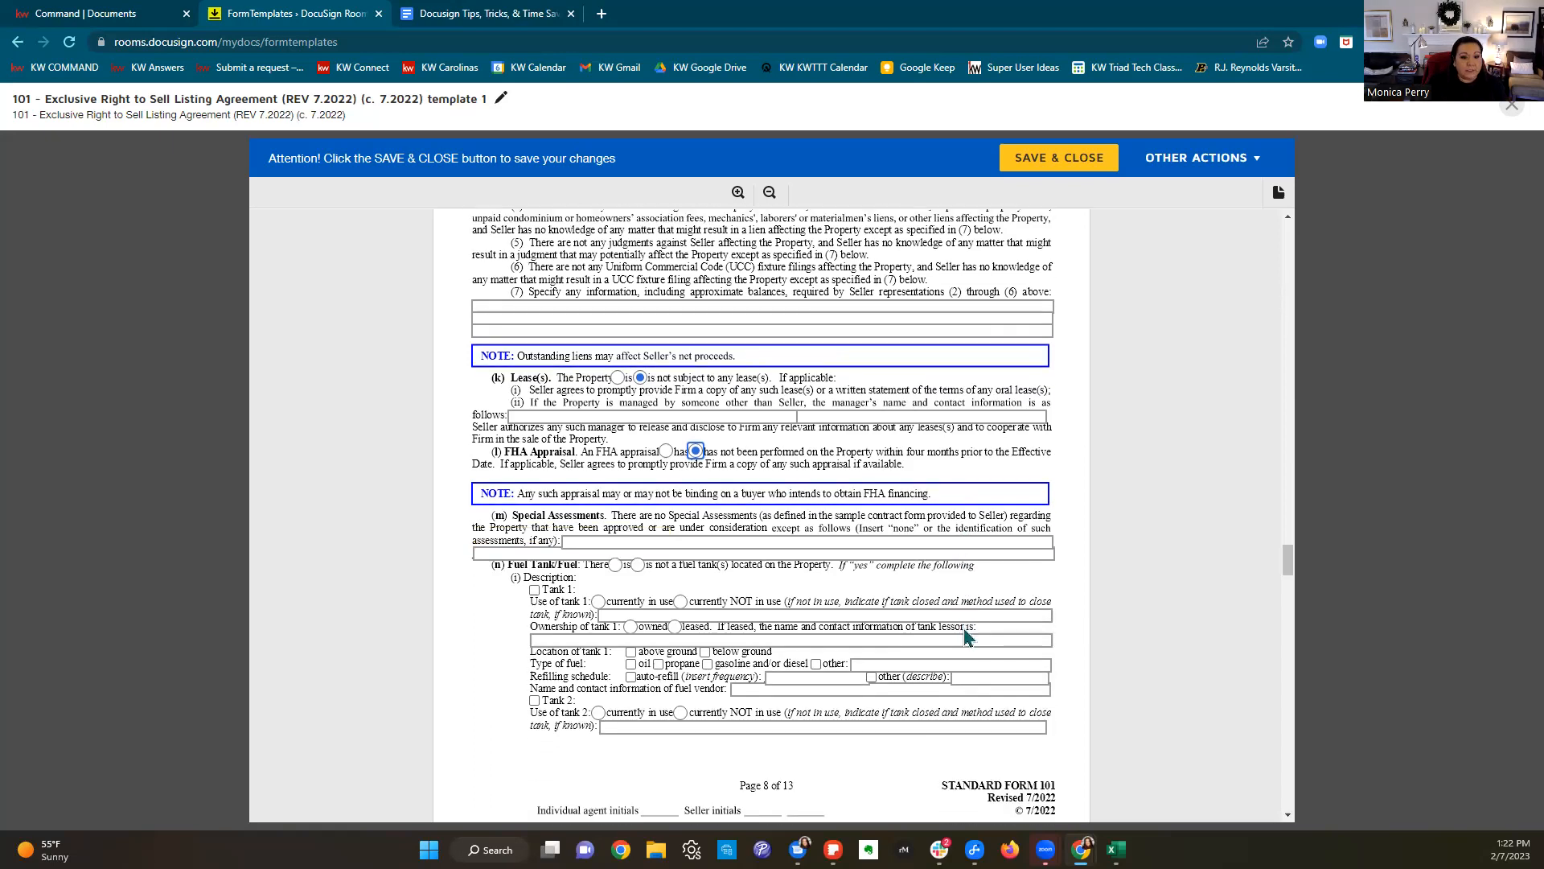
pyautogui.scroll(-2, 964, 632)
pyautogui.scroll(-4, 965, 635)
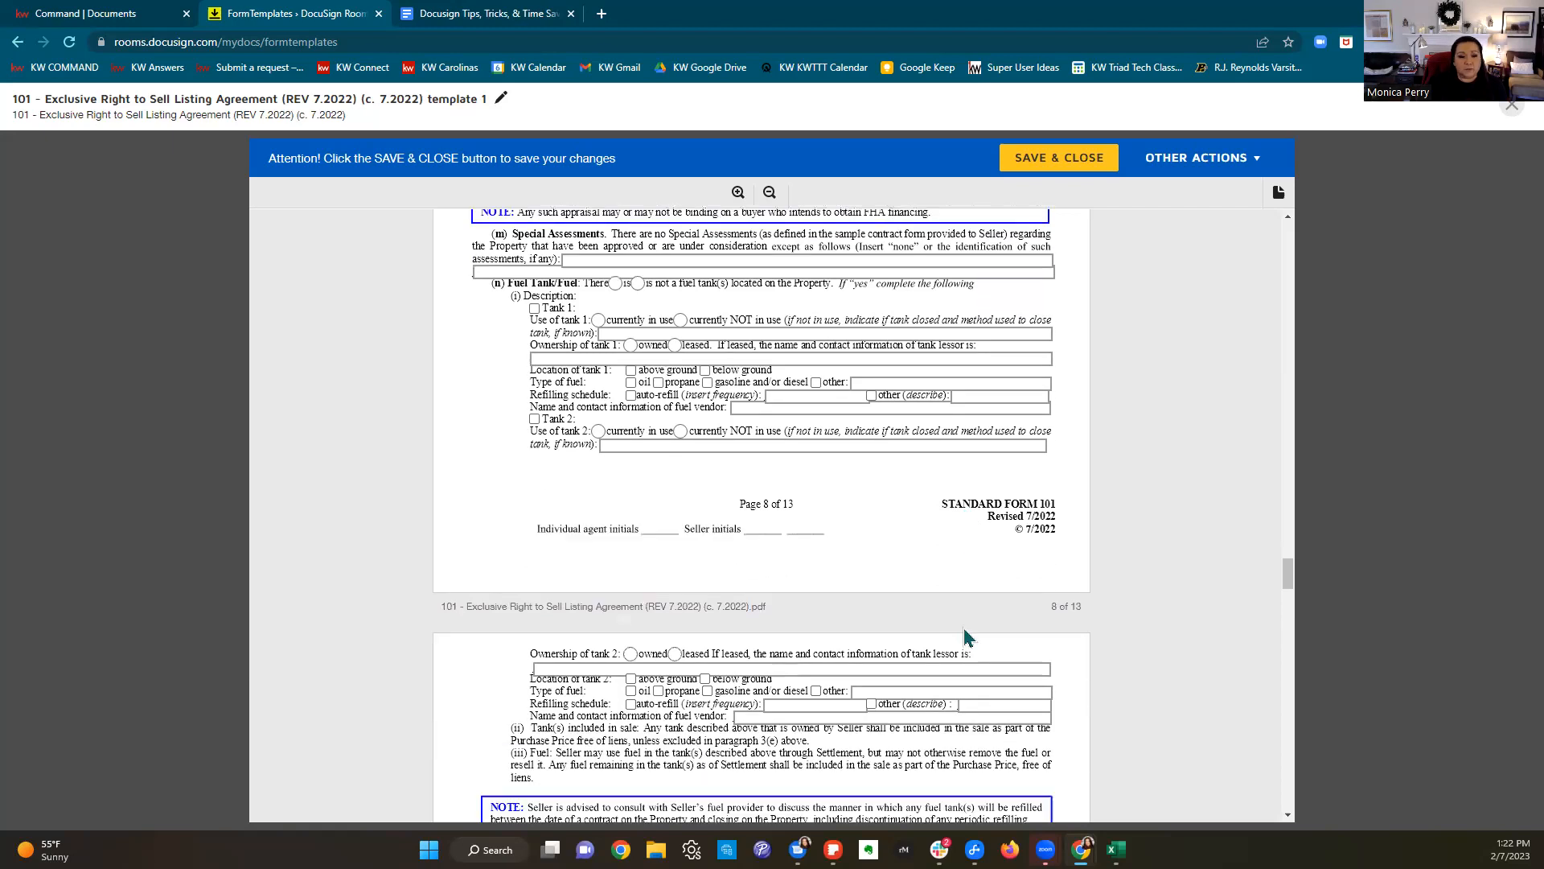
pyautogui.scroll(-5, 968, 635)
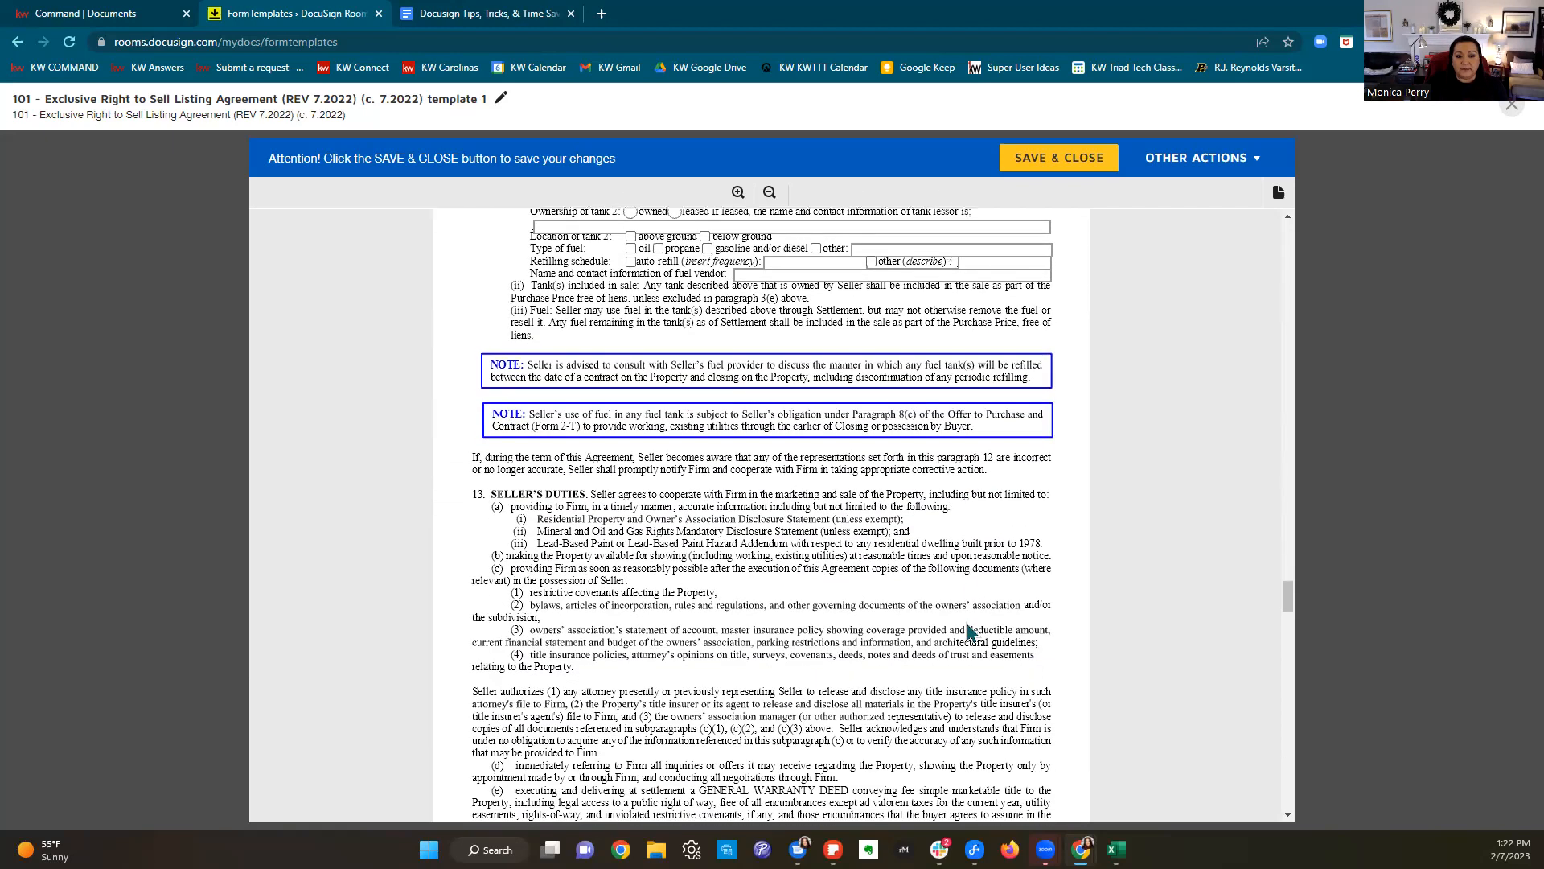
pyautogui.scroll(-7, 972, 626)
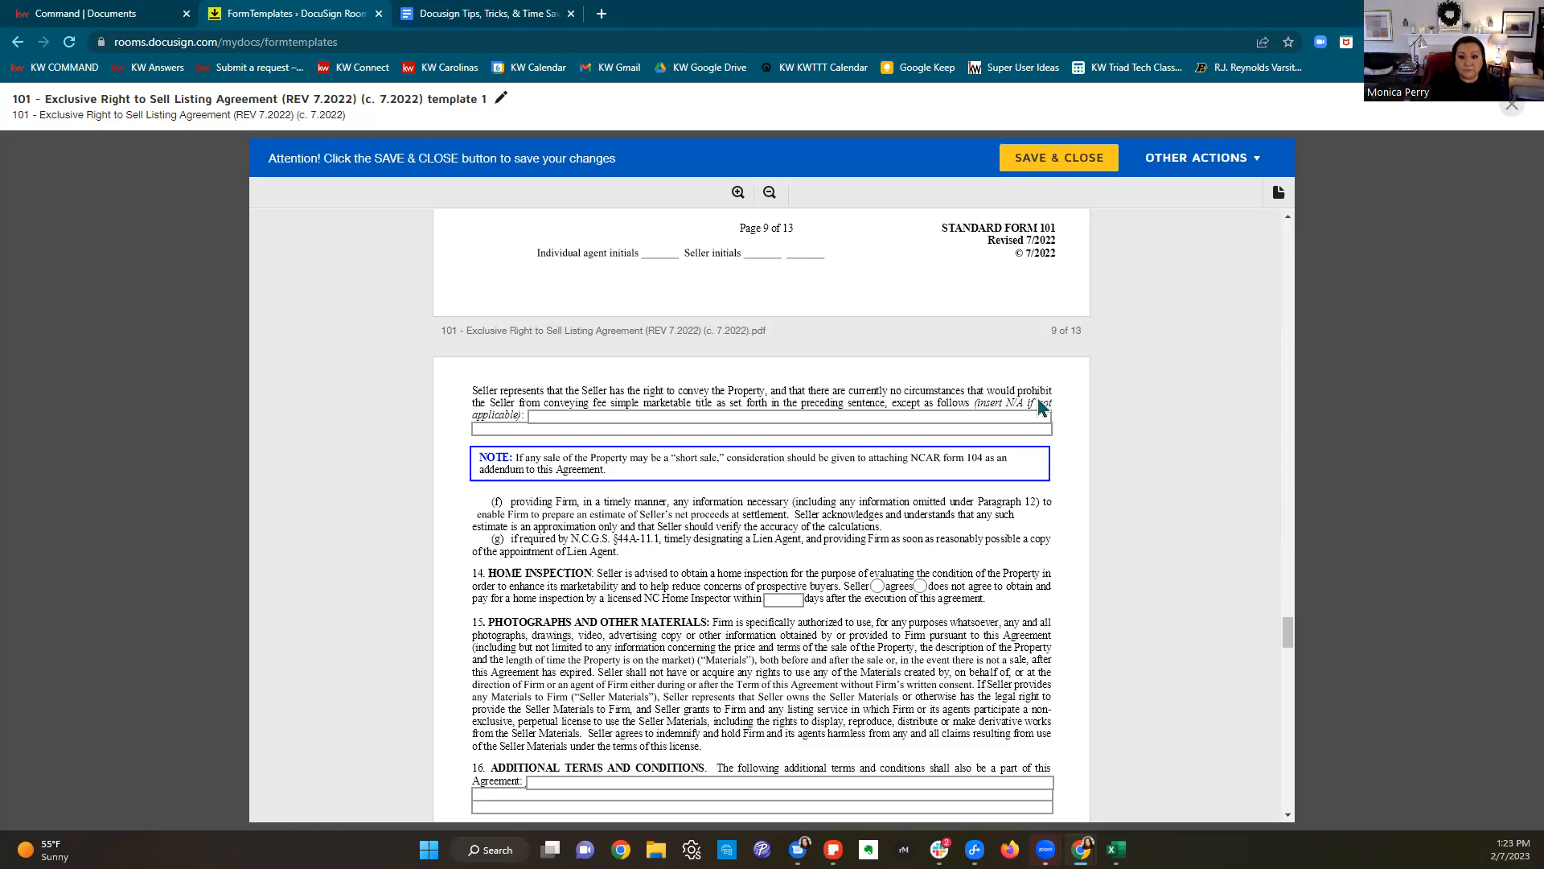
# Step: Enter N/A for the conveyance exceptions and mark the seller as declining a home inspection
pyautogui.click(629, 411)
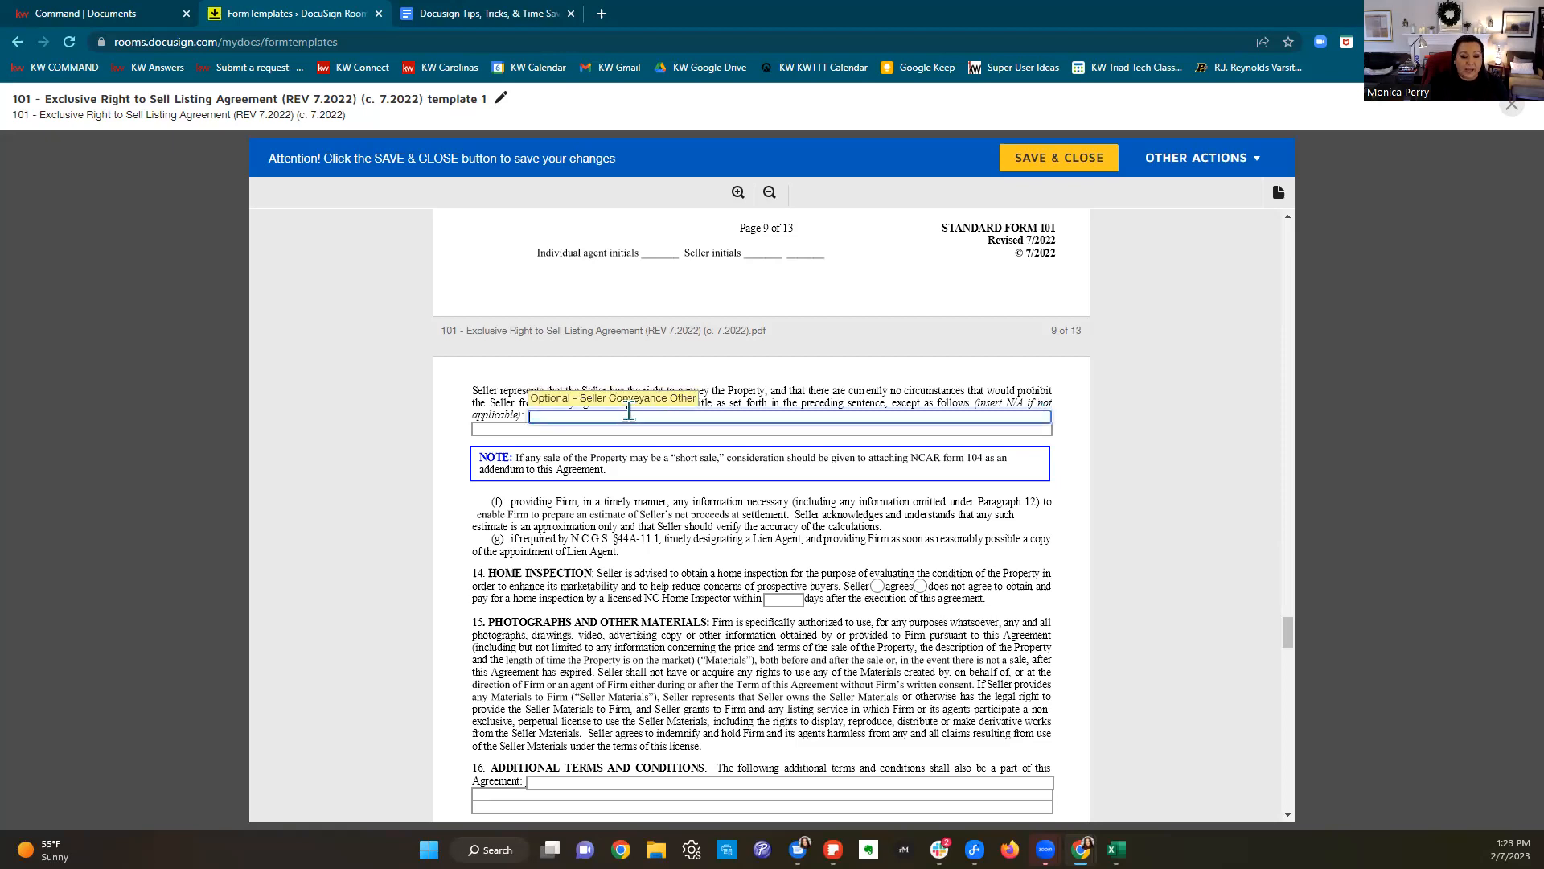
pyautogui.write('N/A')
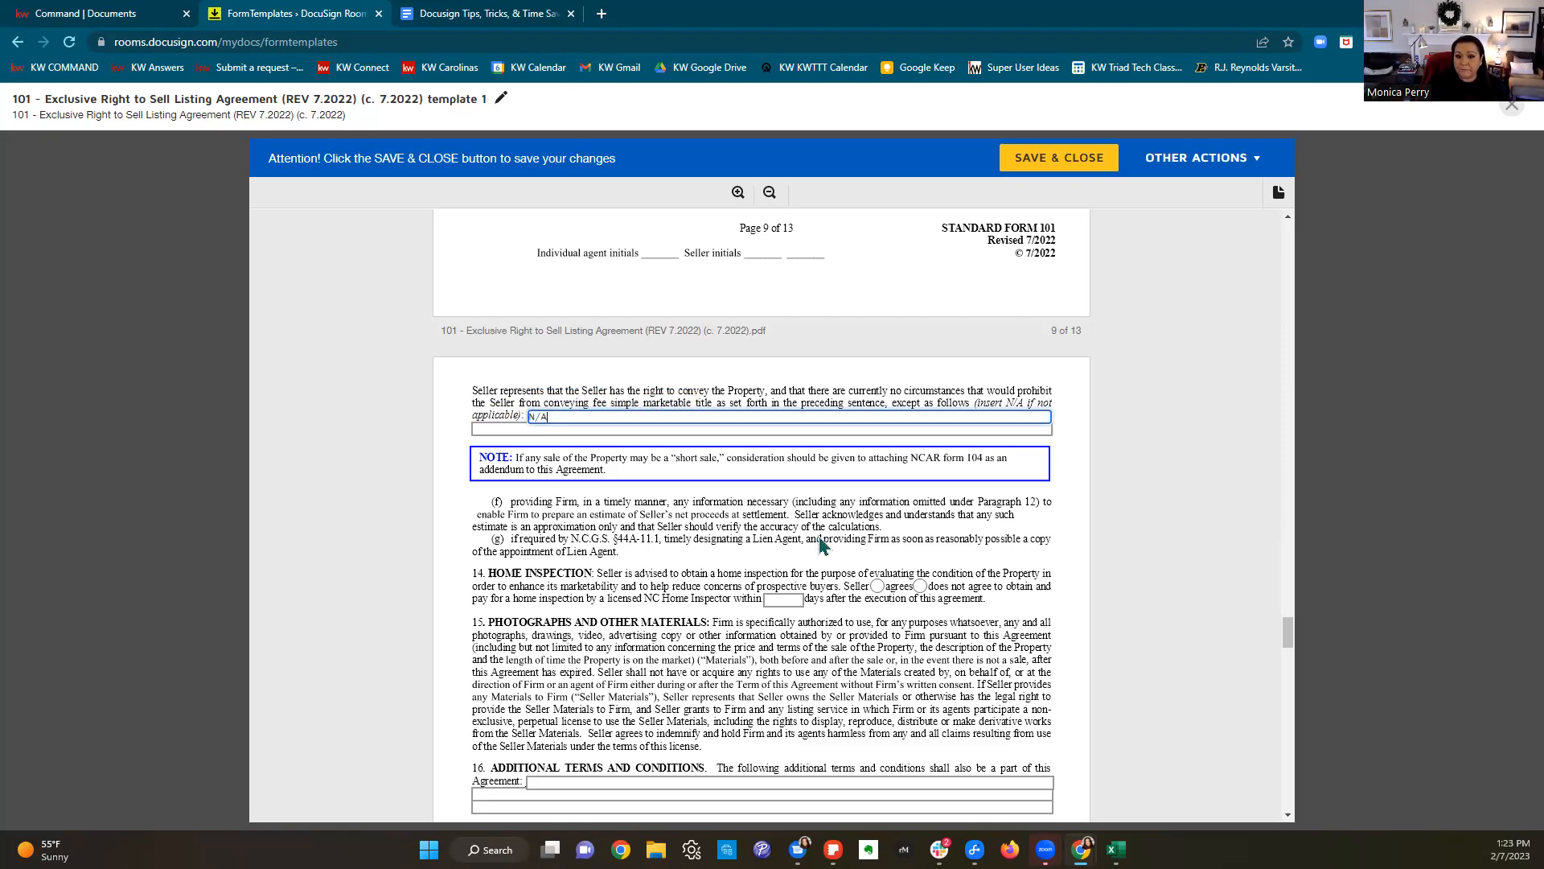
pyautogui.scroll(-1, 822, 545)
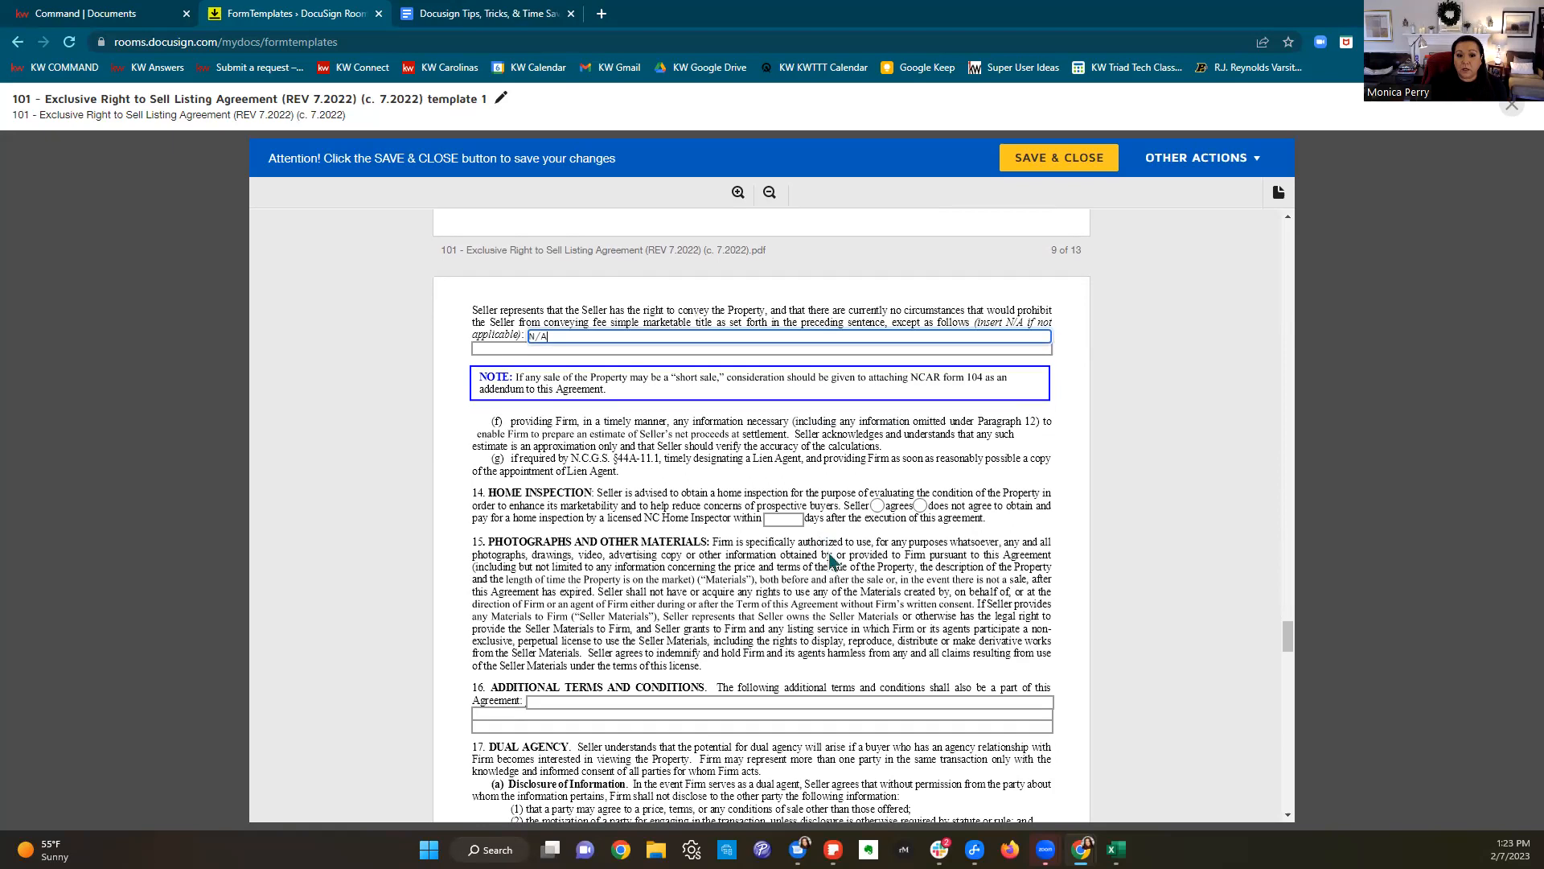
pyautogui.click(919, 507)
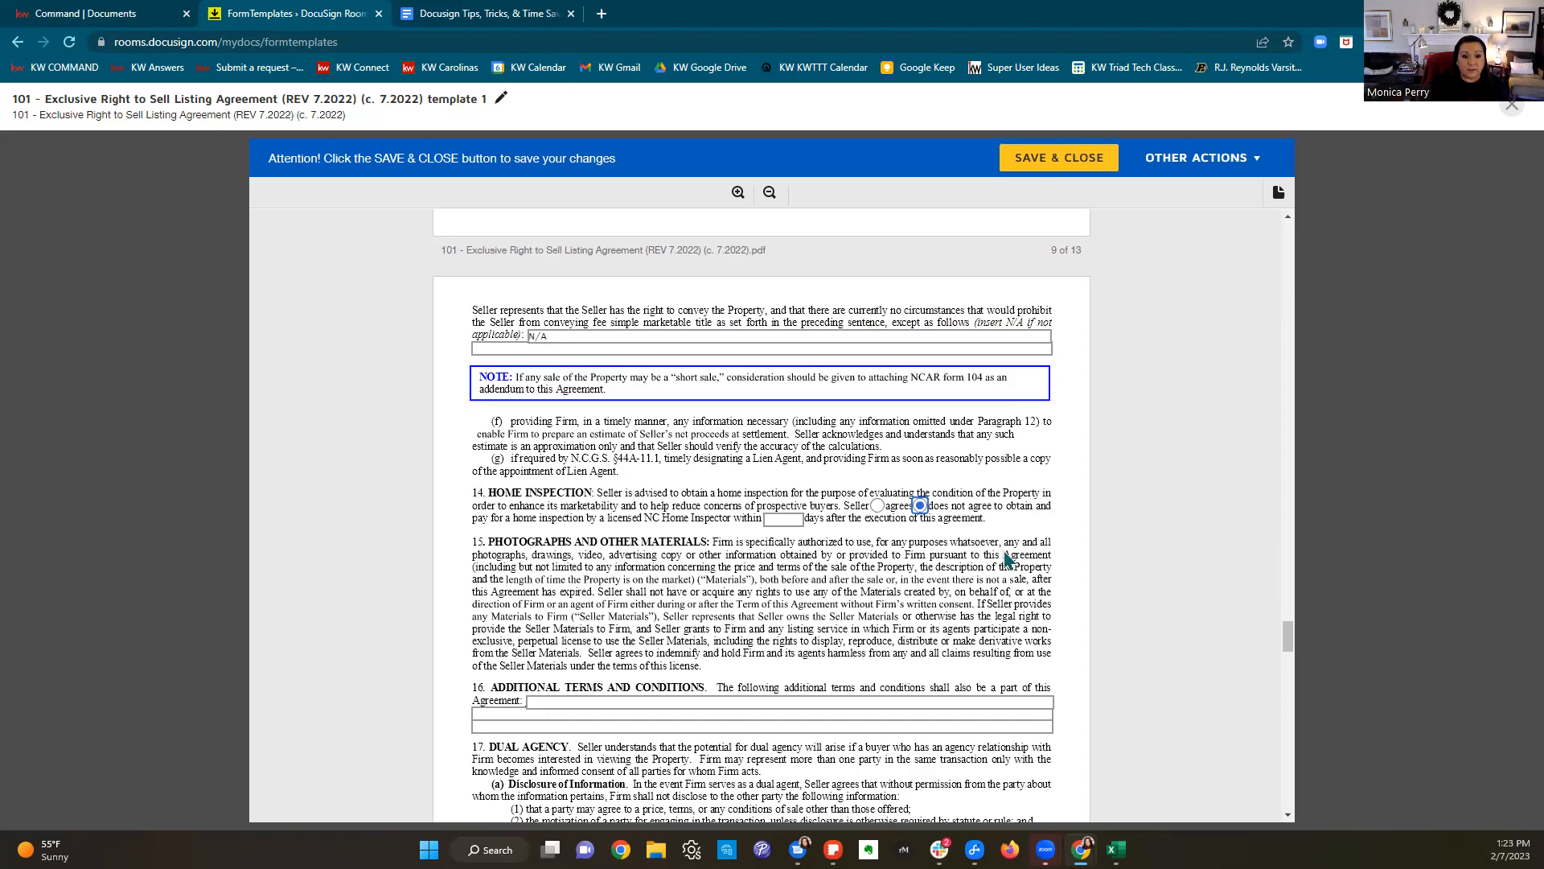
pyautogui.scroll(-3, 1006, 561)
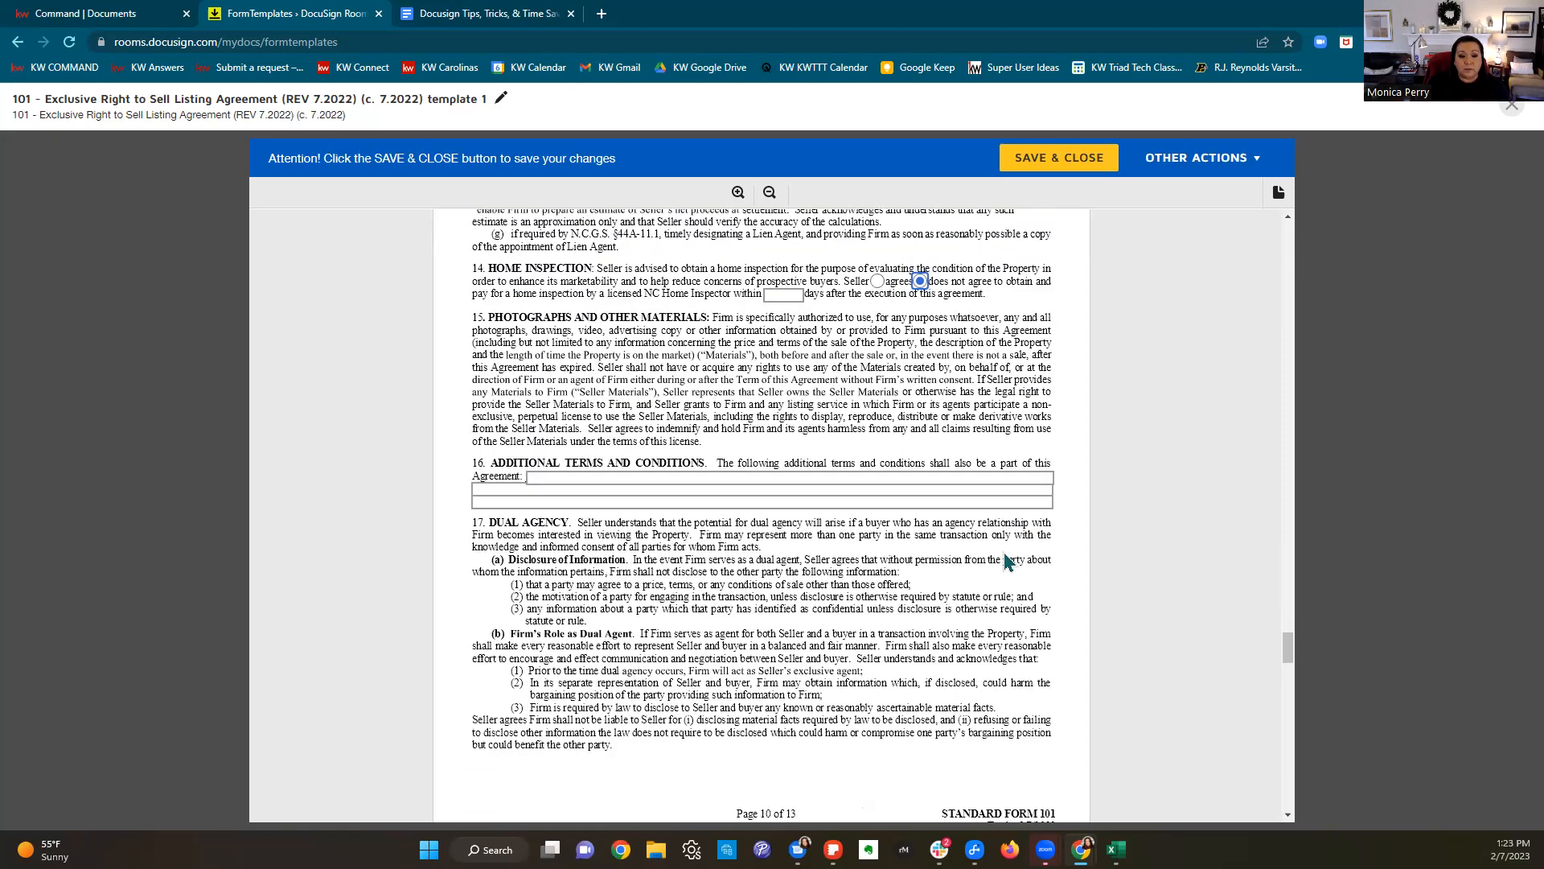
pyautogui.scroll(-1, 1006, 561)
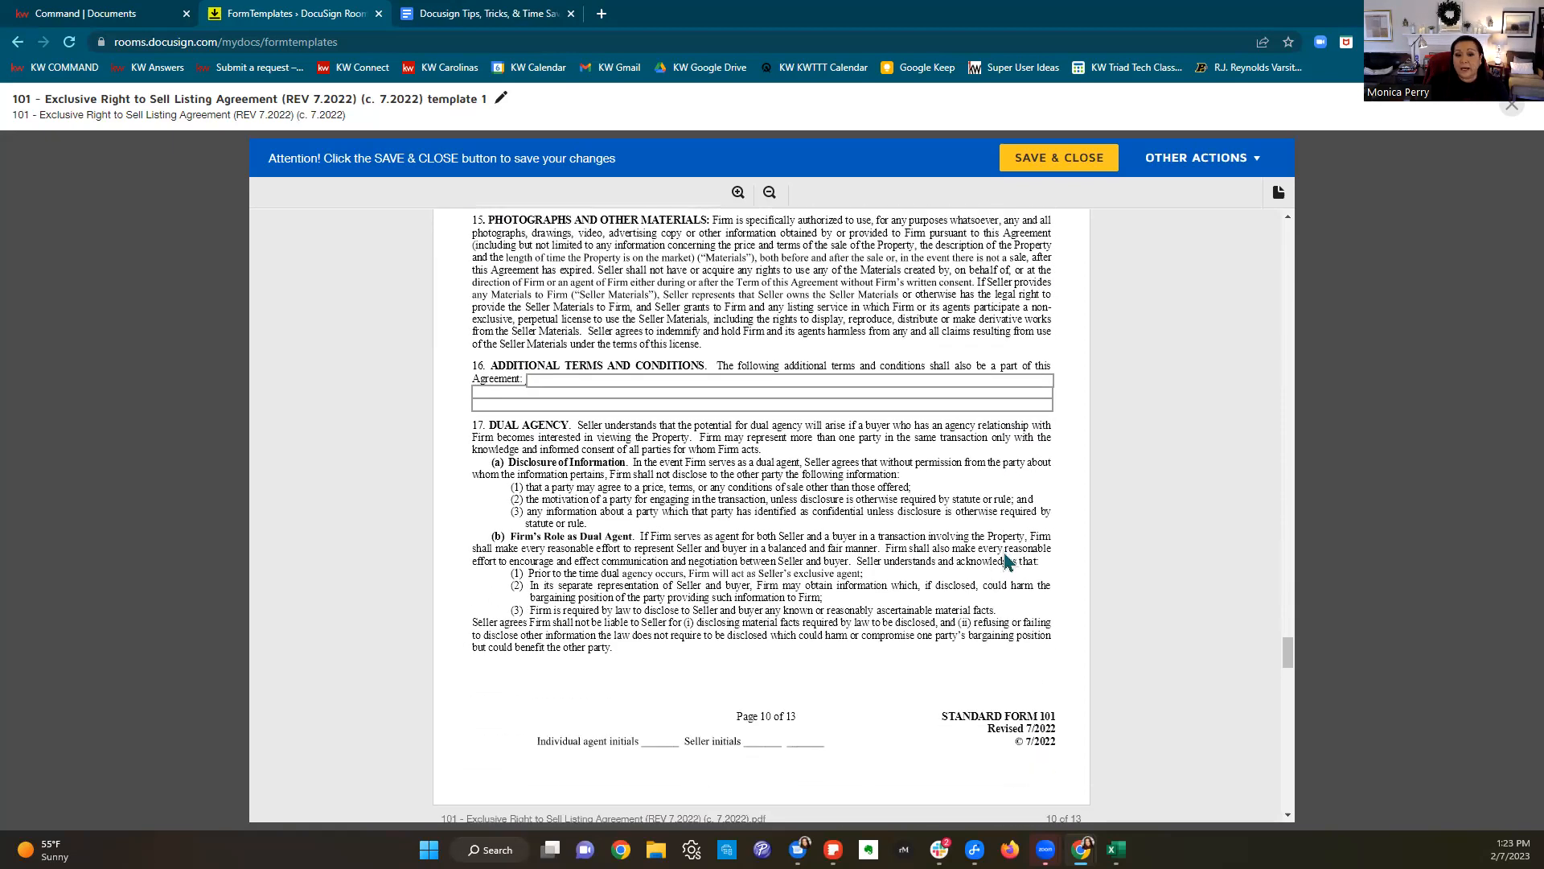
pyautogui.scroll(-8, 1007, 560)
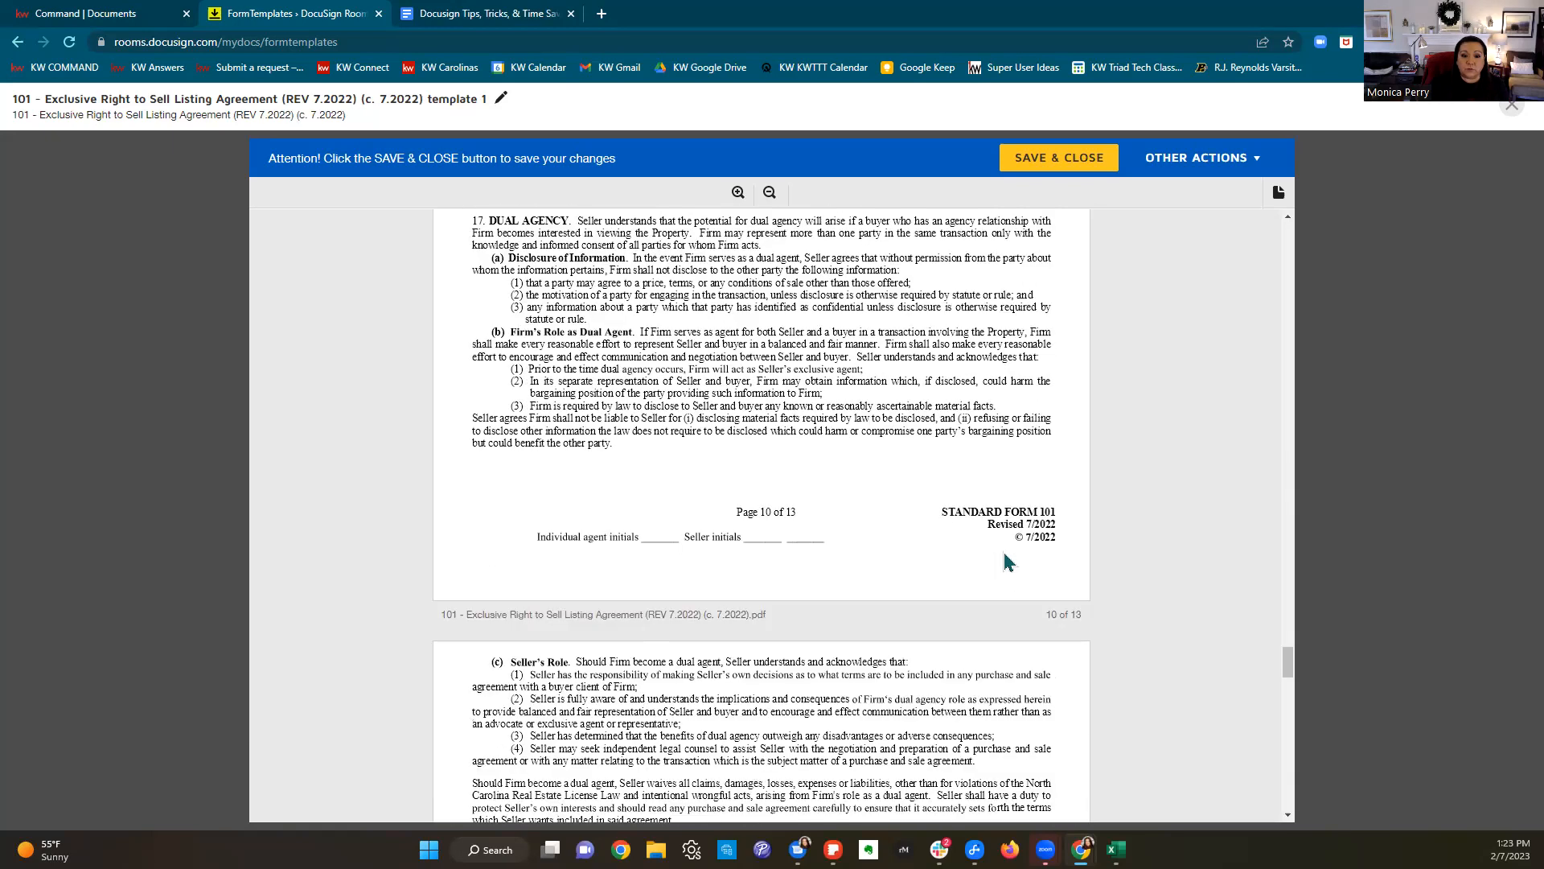
pyautogui.scroll(-2, 1006, 561)
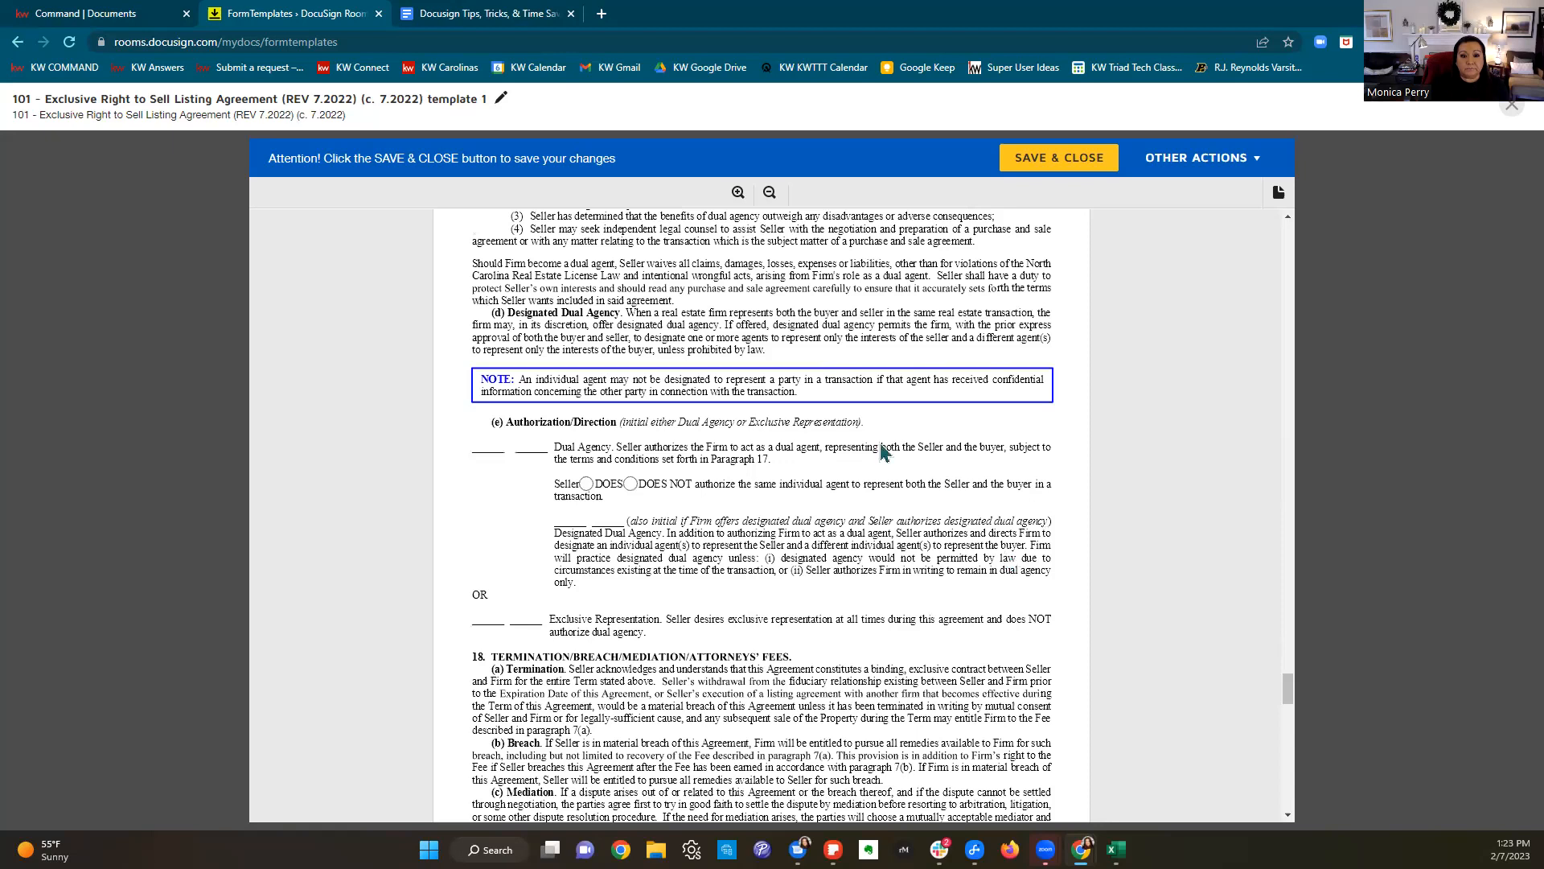
# Step: Choose Seller DOES authorize the same individual agent to represent both seller and buyer
pyautogui.click(586, 485)
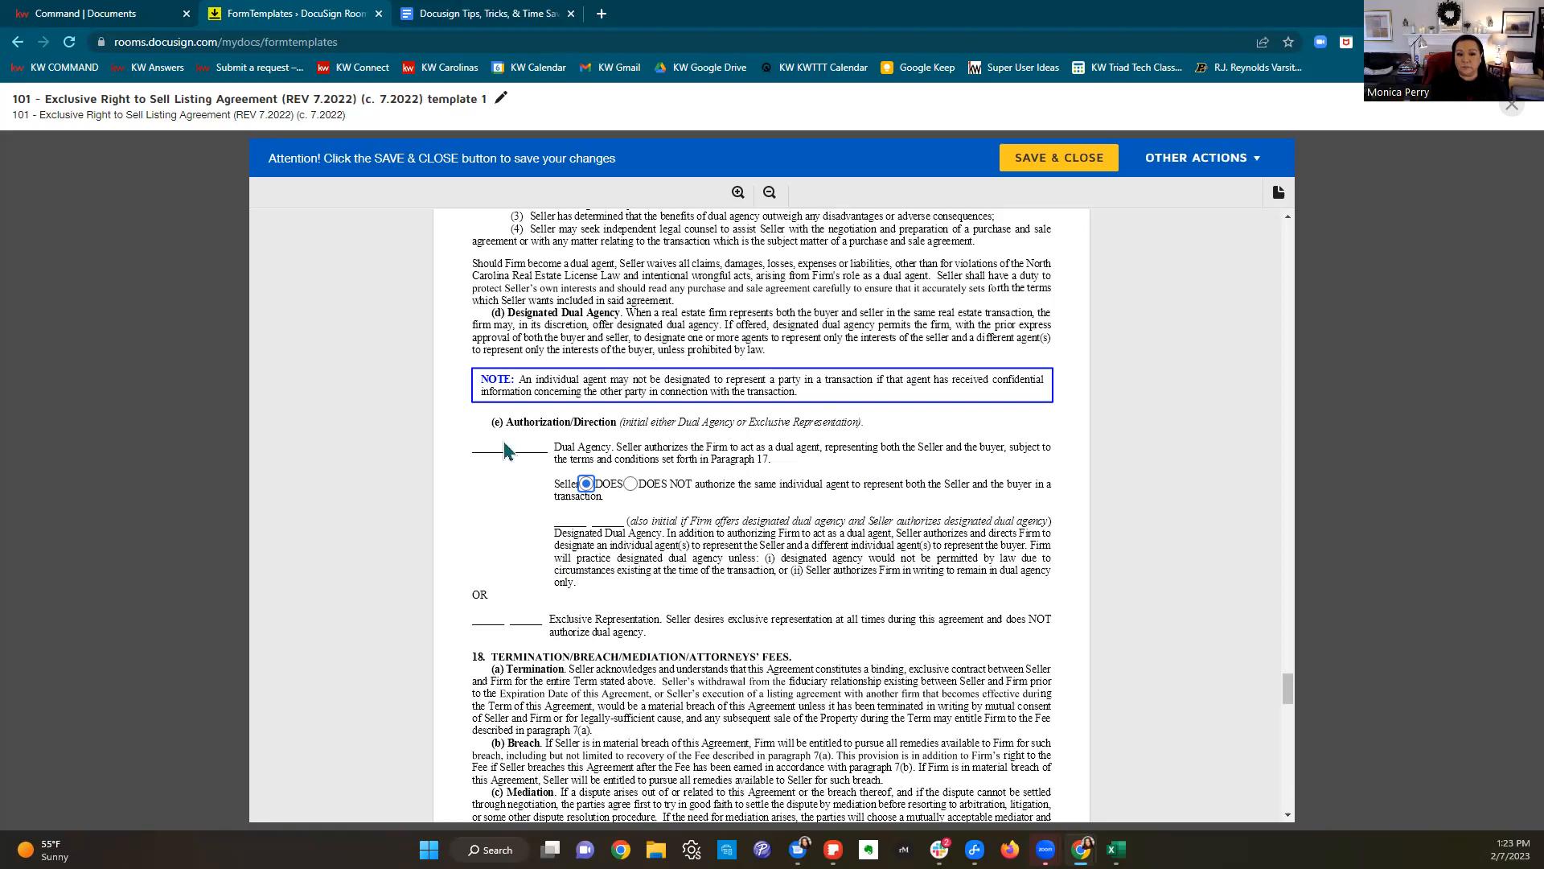
pyautogui.scroll(5, 912, 543)
pyautogui.scroll(-3, 913, 543)
pyautogui.scroll(3, 913, 543)
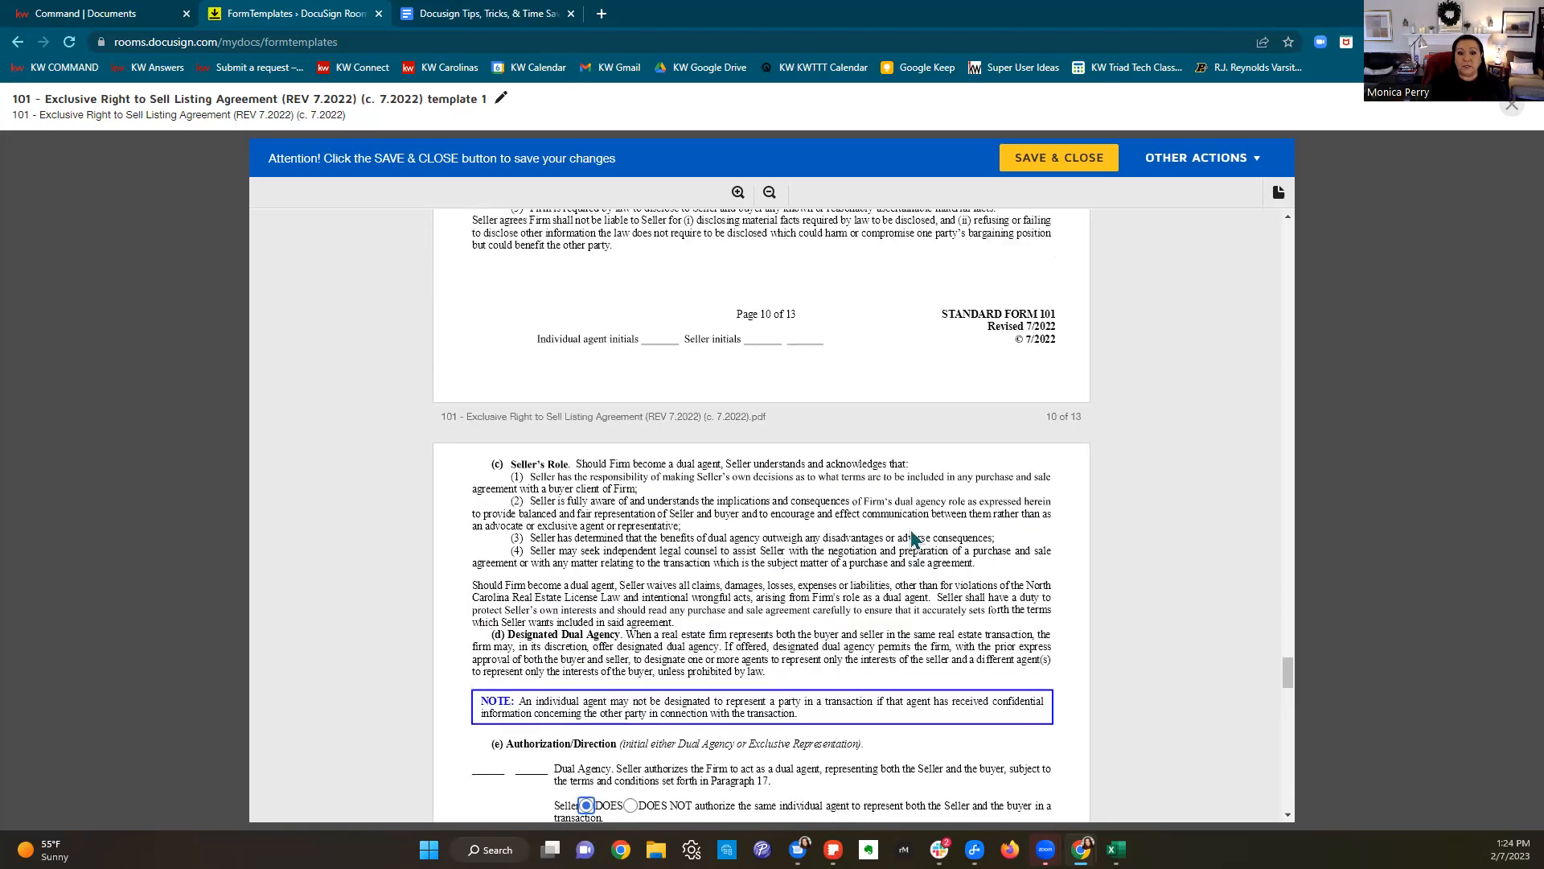
pyautogui.scroll(-6, 914, 538)
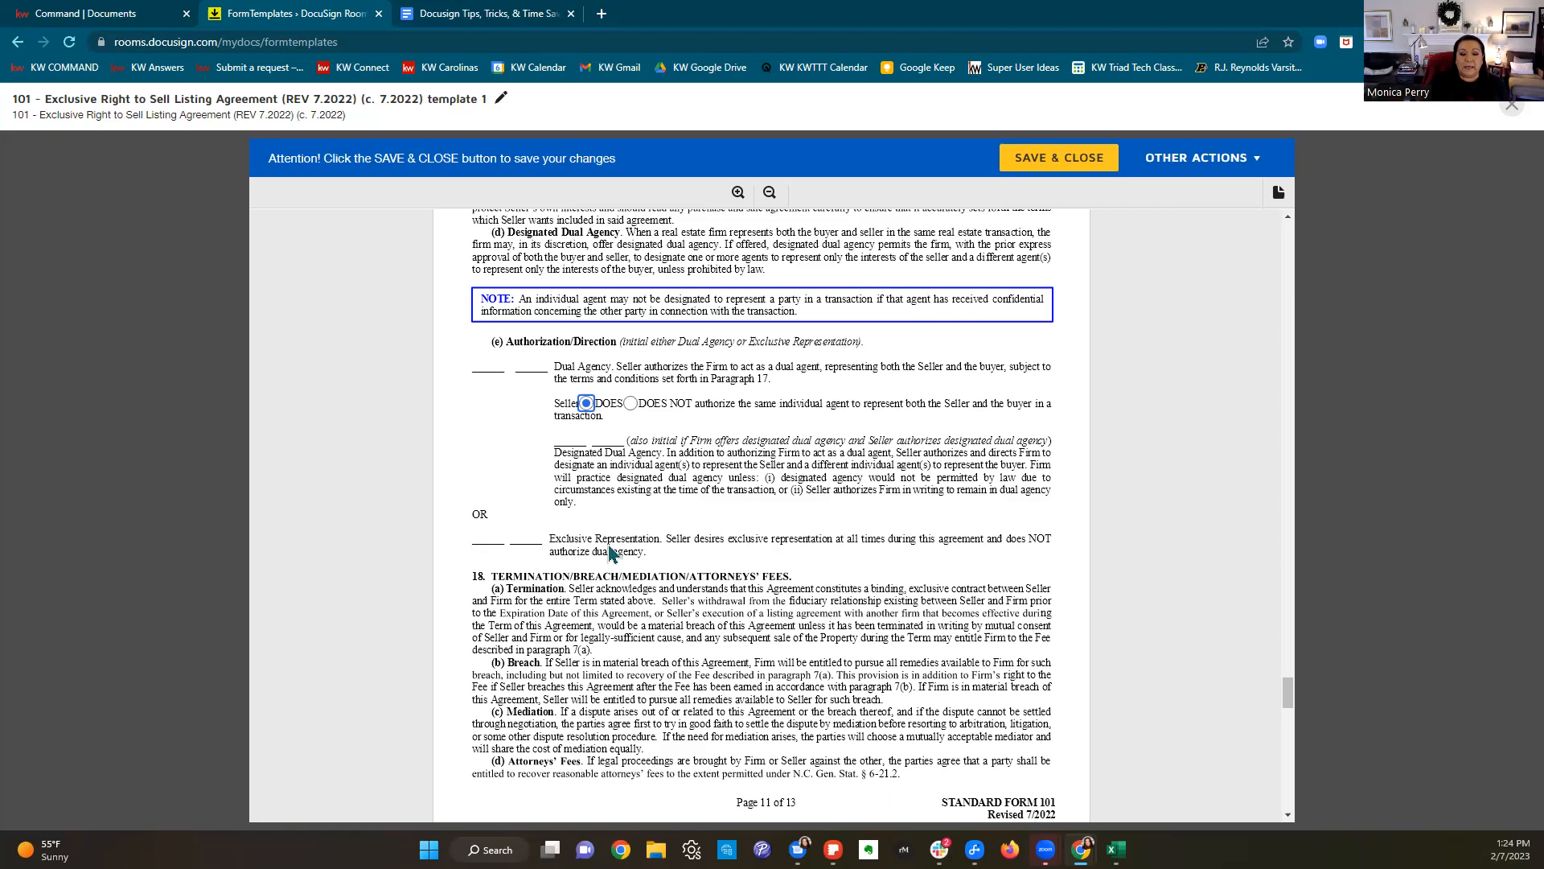
# Step: On page 13, enter the firm's license number in the Firm License Number field
pyautogui.scroll(-2, 800, 499)
pyautogui.scroll(-9, 822, 497)
pyautogui.scroll(-5, 829, 490)
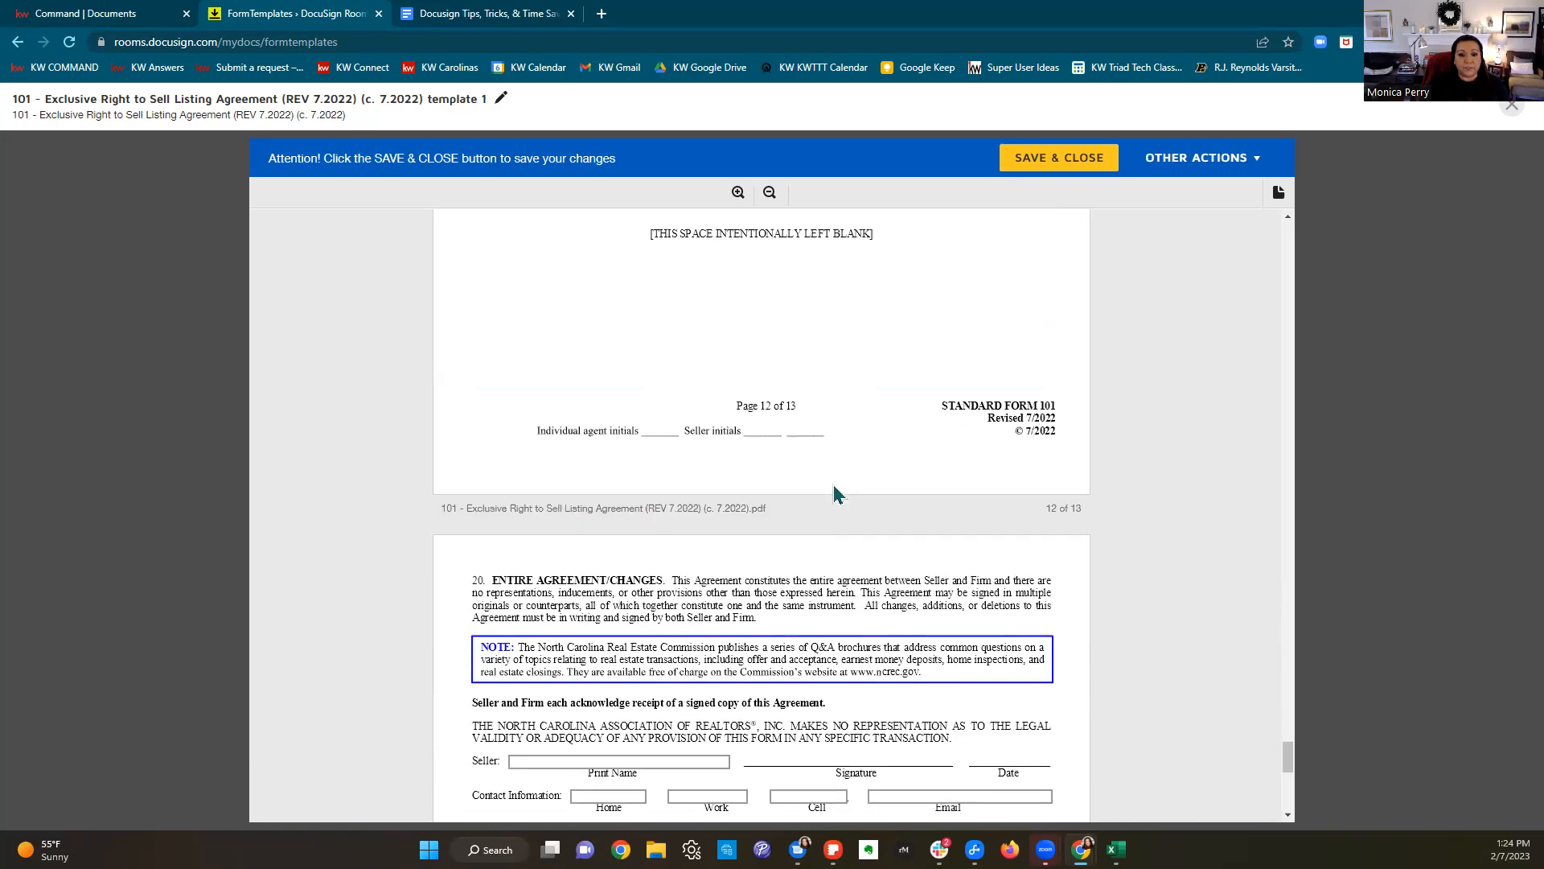
pyautogui.scroll(-5, 834, 487)
pyautogui.scroll(-3, 833, 488)
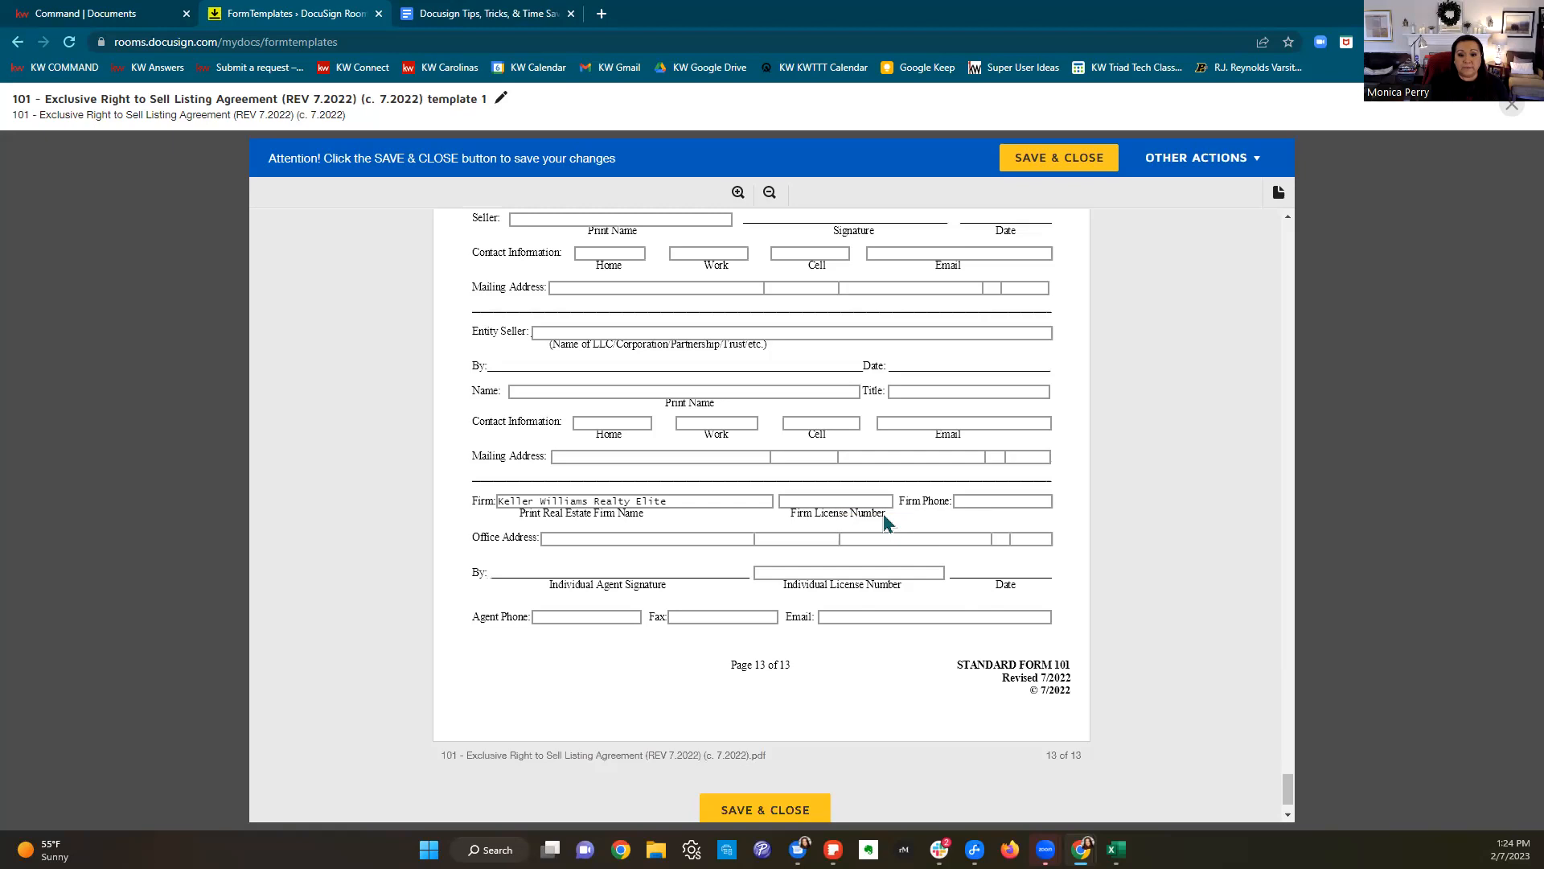
pyautogui.click(836, 501)
pyautogui.write('c2')
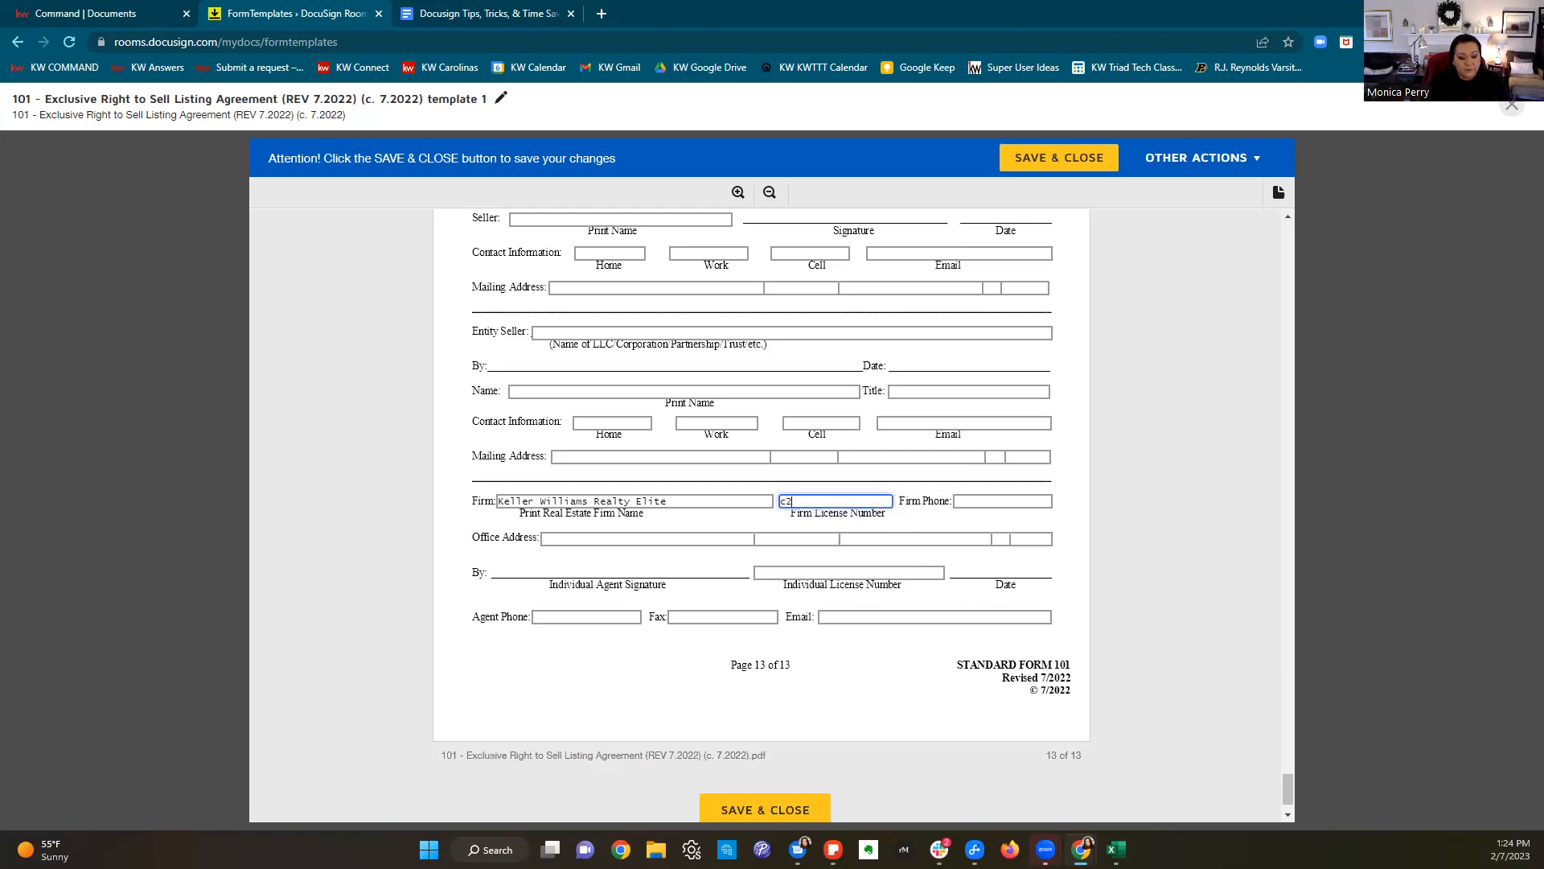
pyautogui.write('6344')
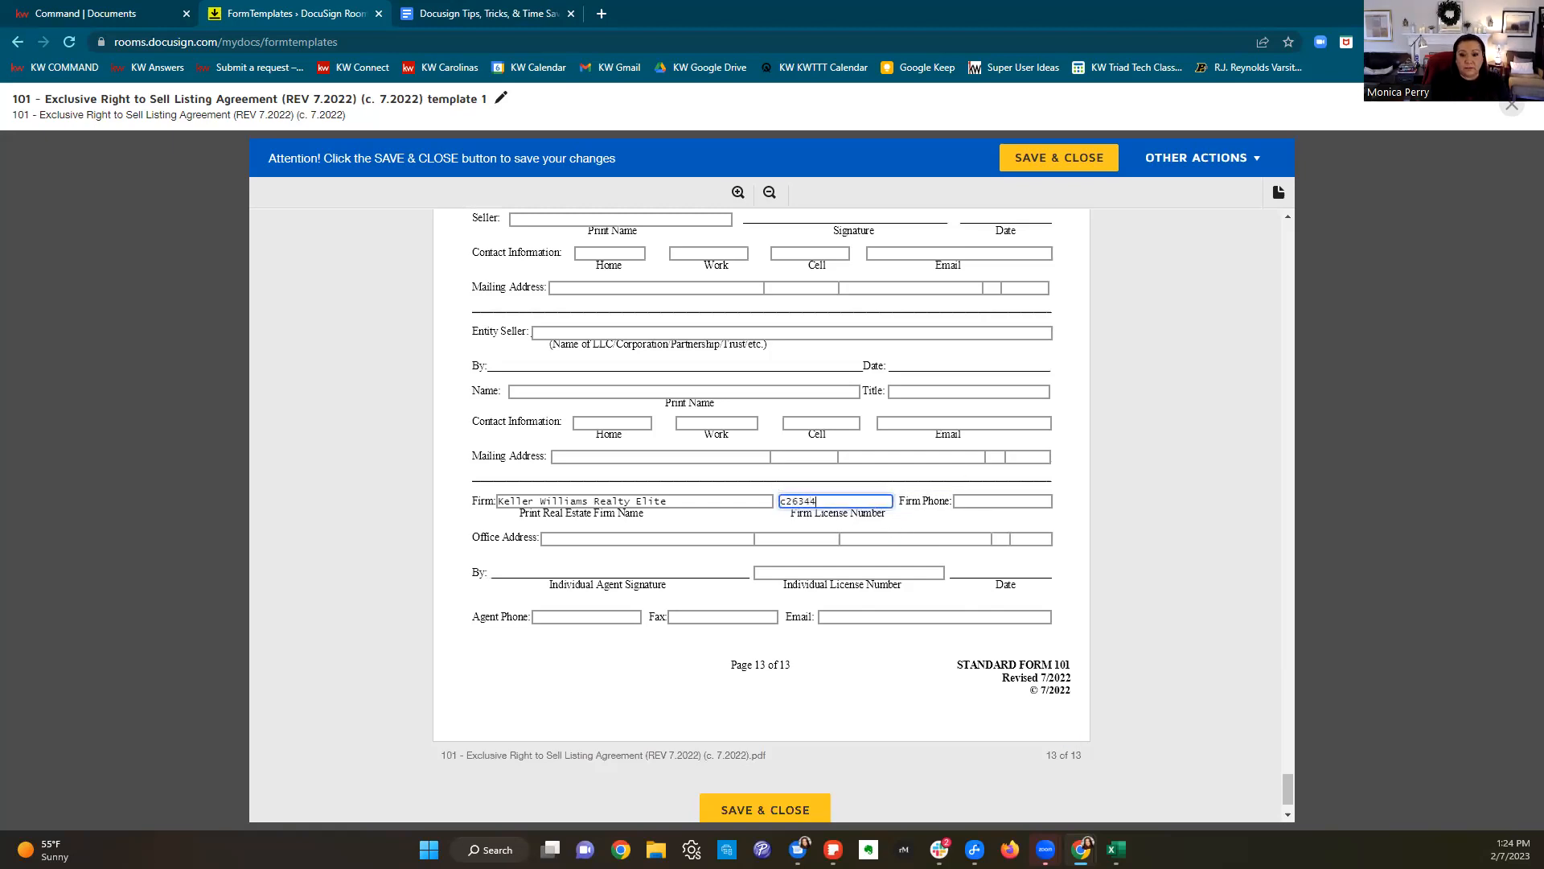
# Step: Enter the firm's phone number and full office address: street, suite, city, state and zip
pyautogui.click(1031, 499)
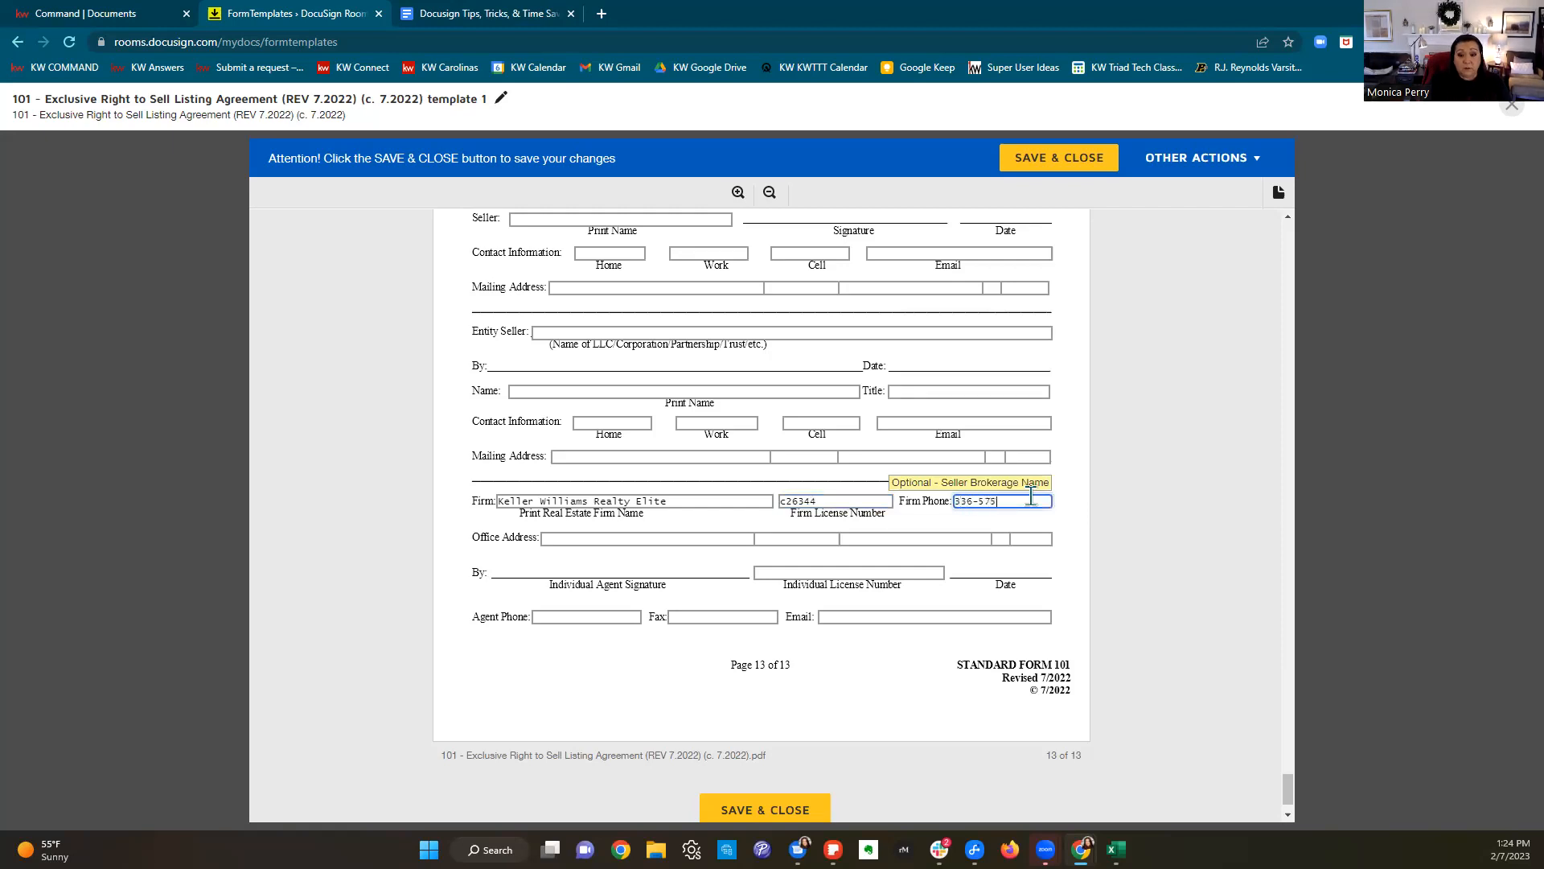
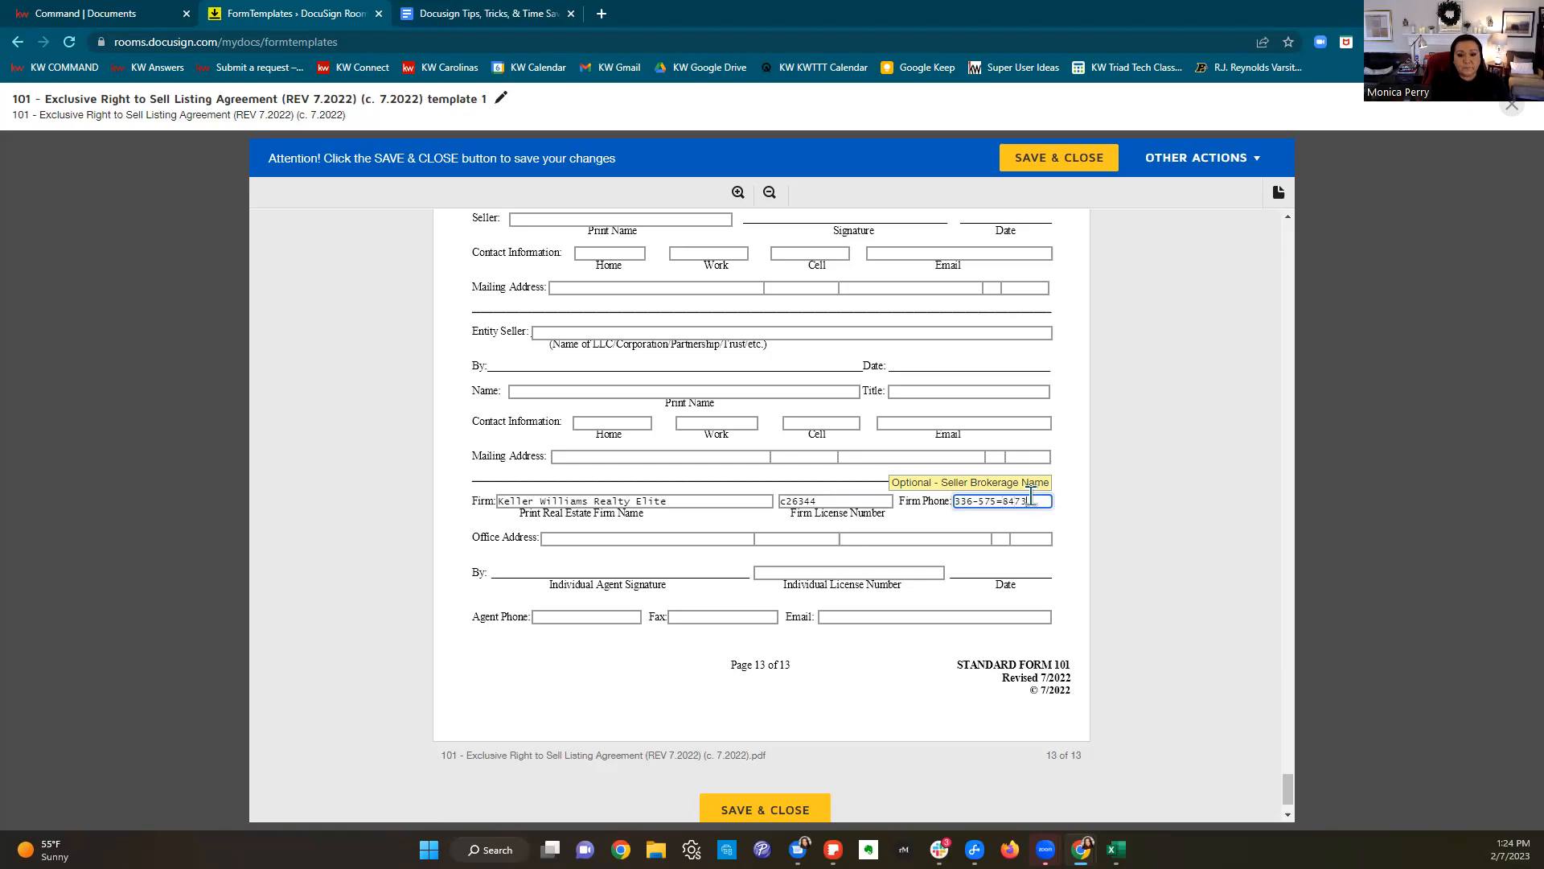
pyautogui.click(636, 539)
pyautogui.write('1100 S Stratford')
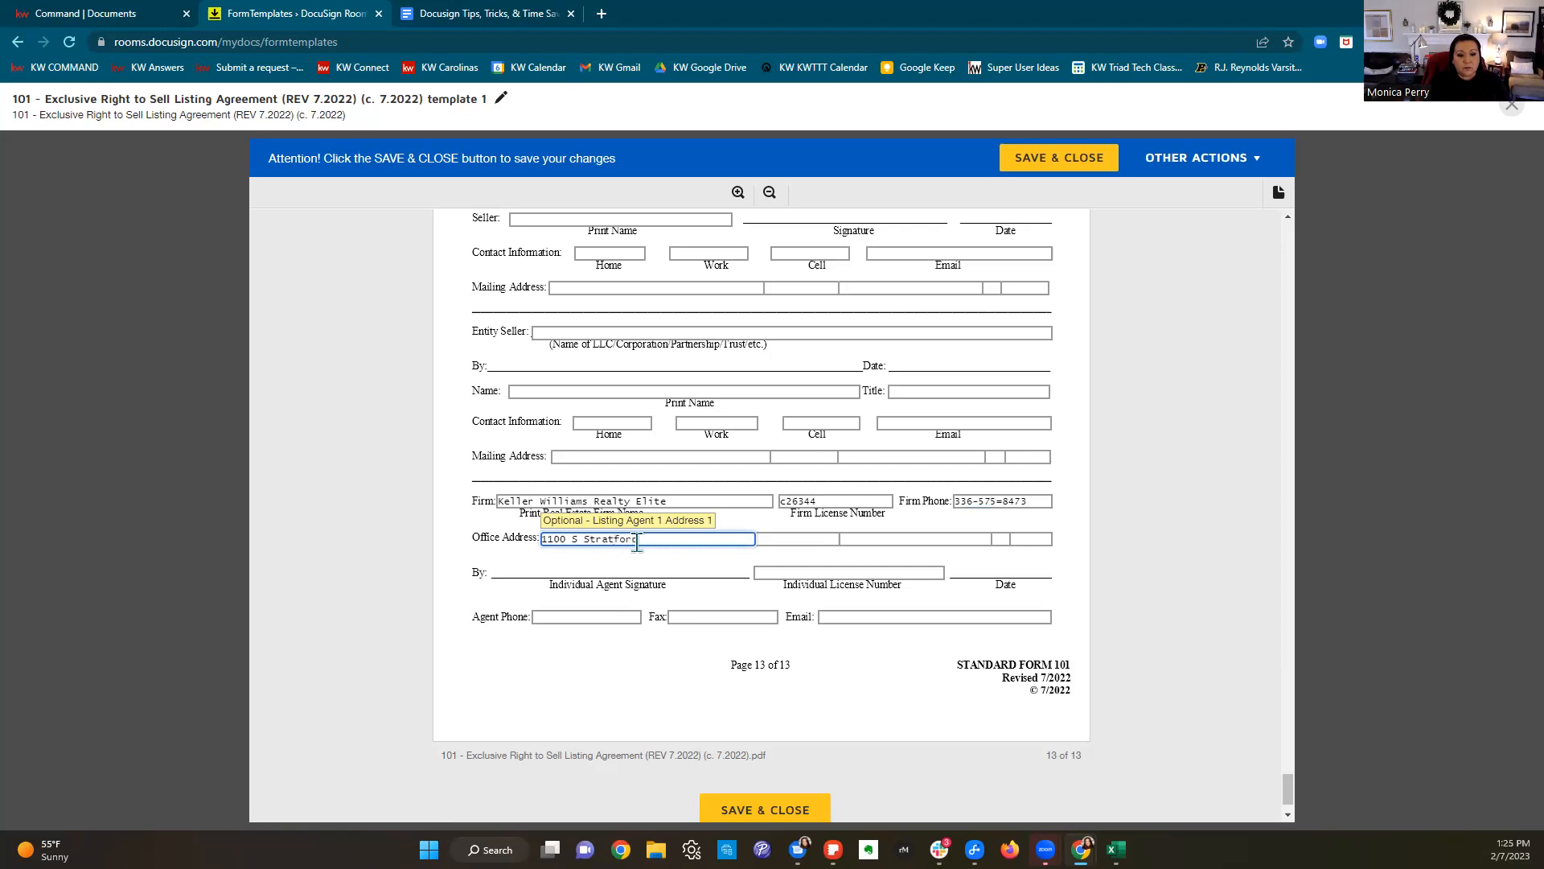
pyautogui.write(' Road')
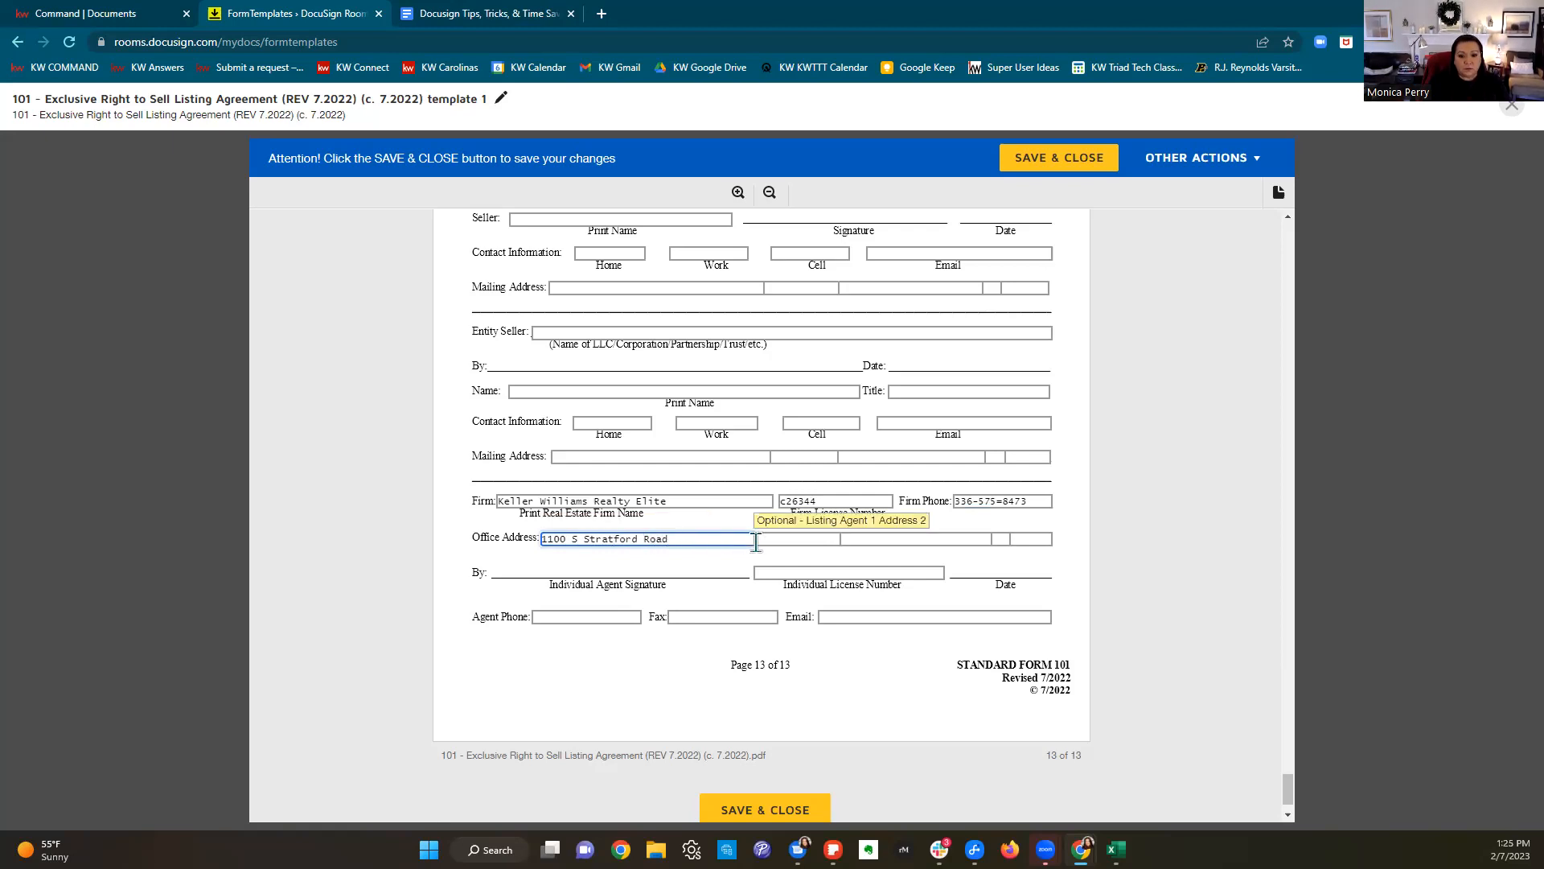
pyautogui.write(' Blg c')
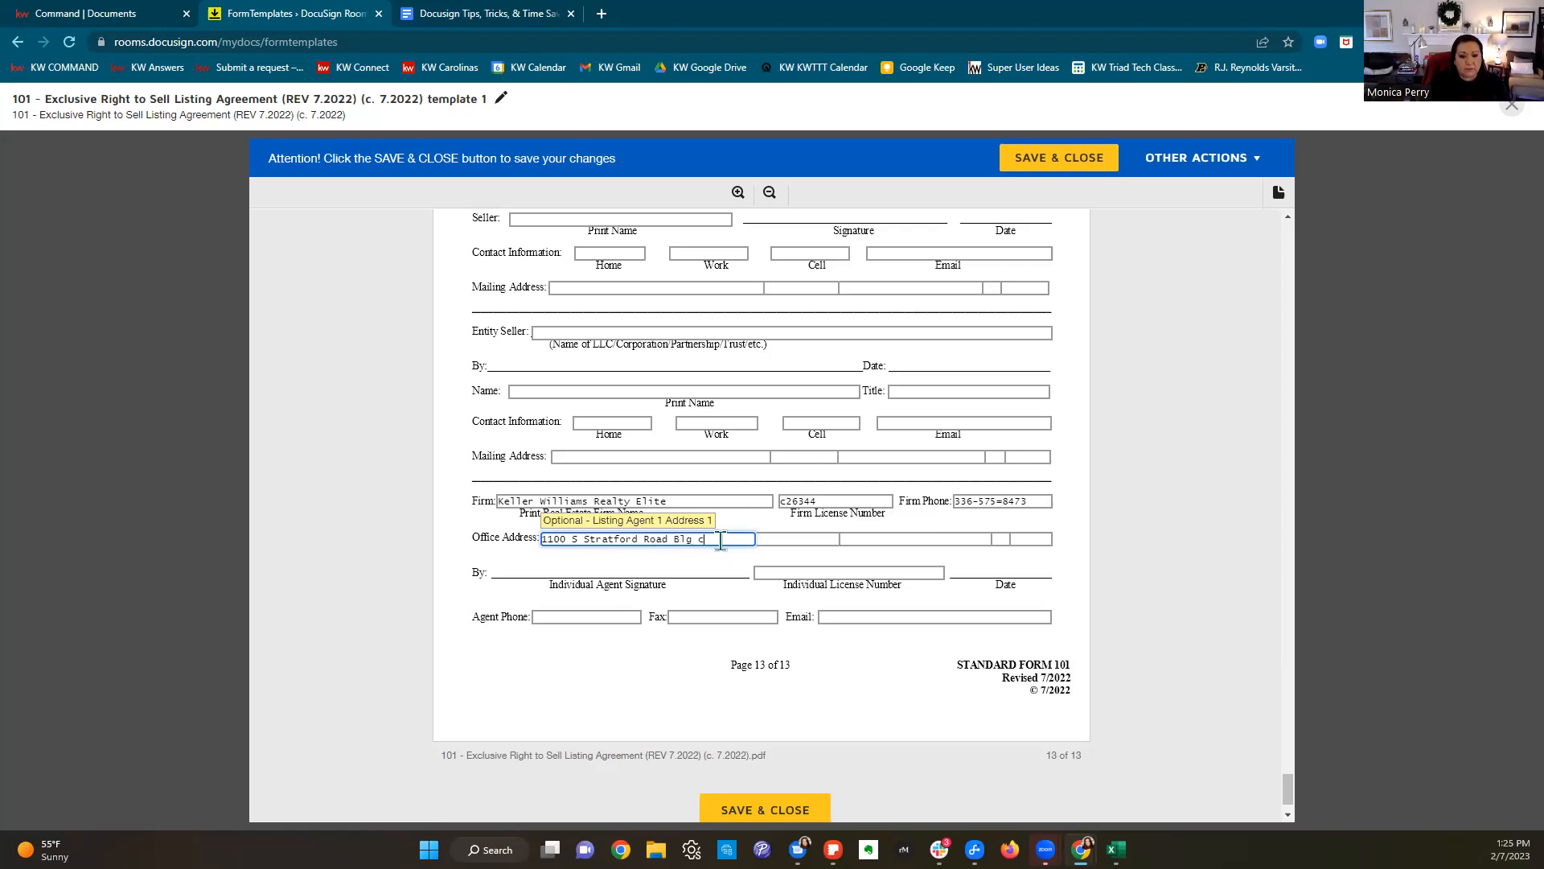
pyautogui.click(806, 540)
pyautogui.write('Suite 20')
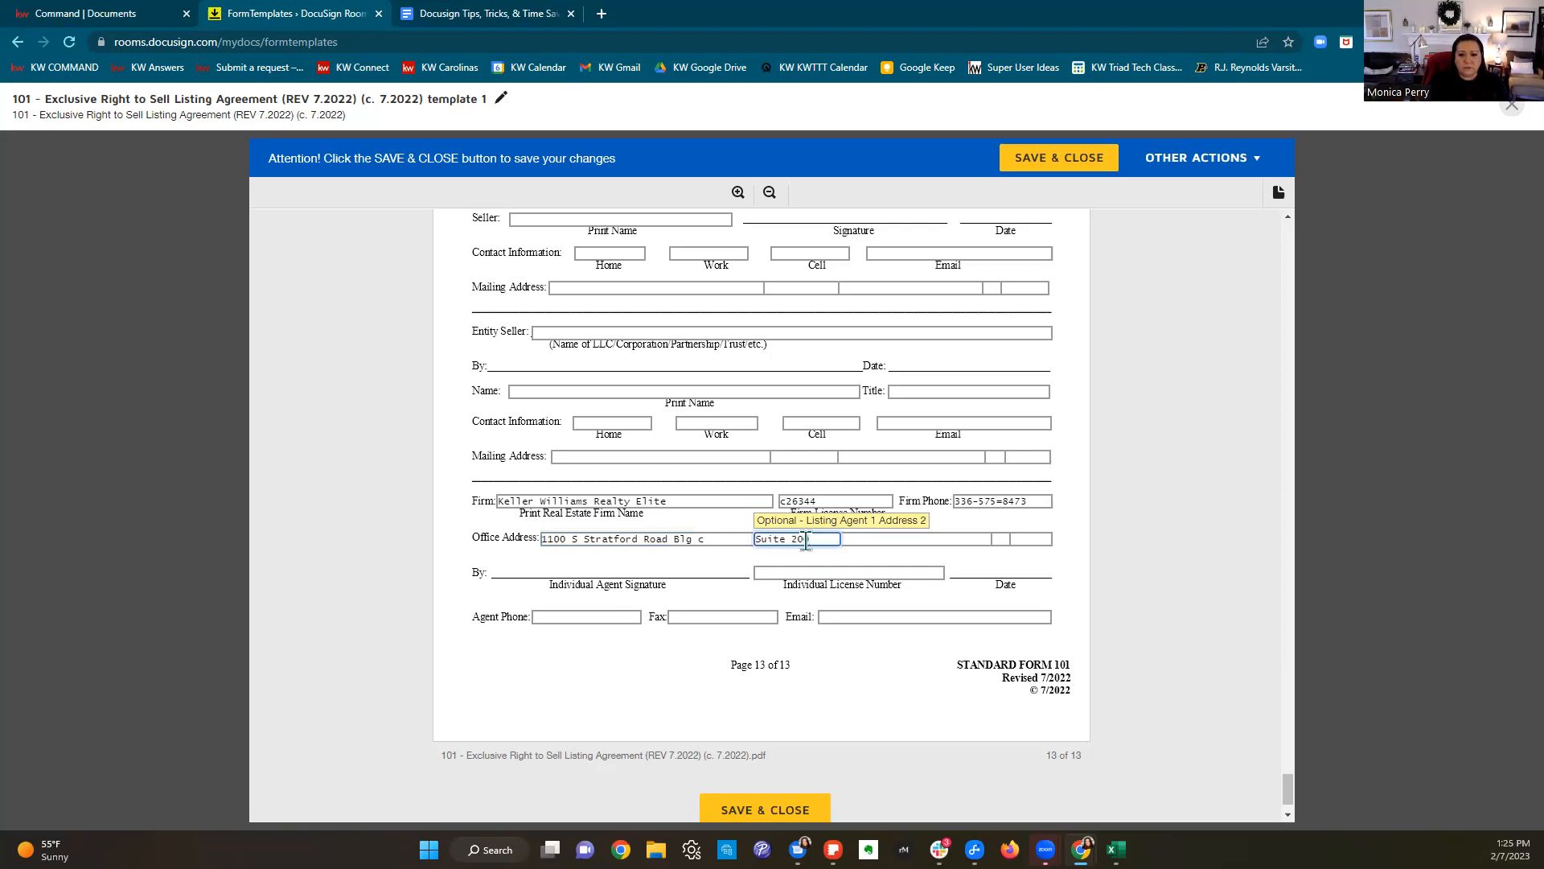
pyautogui.write('0')
pyautogui.click(930, 537)
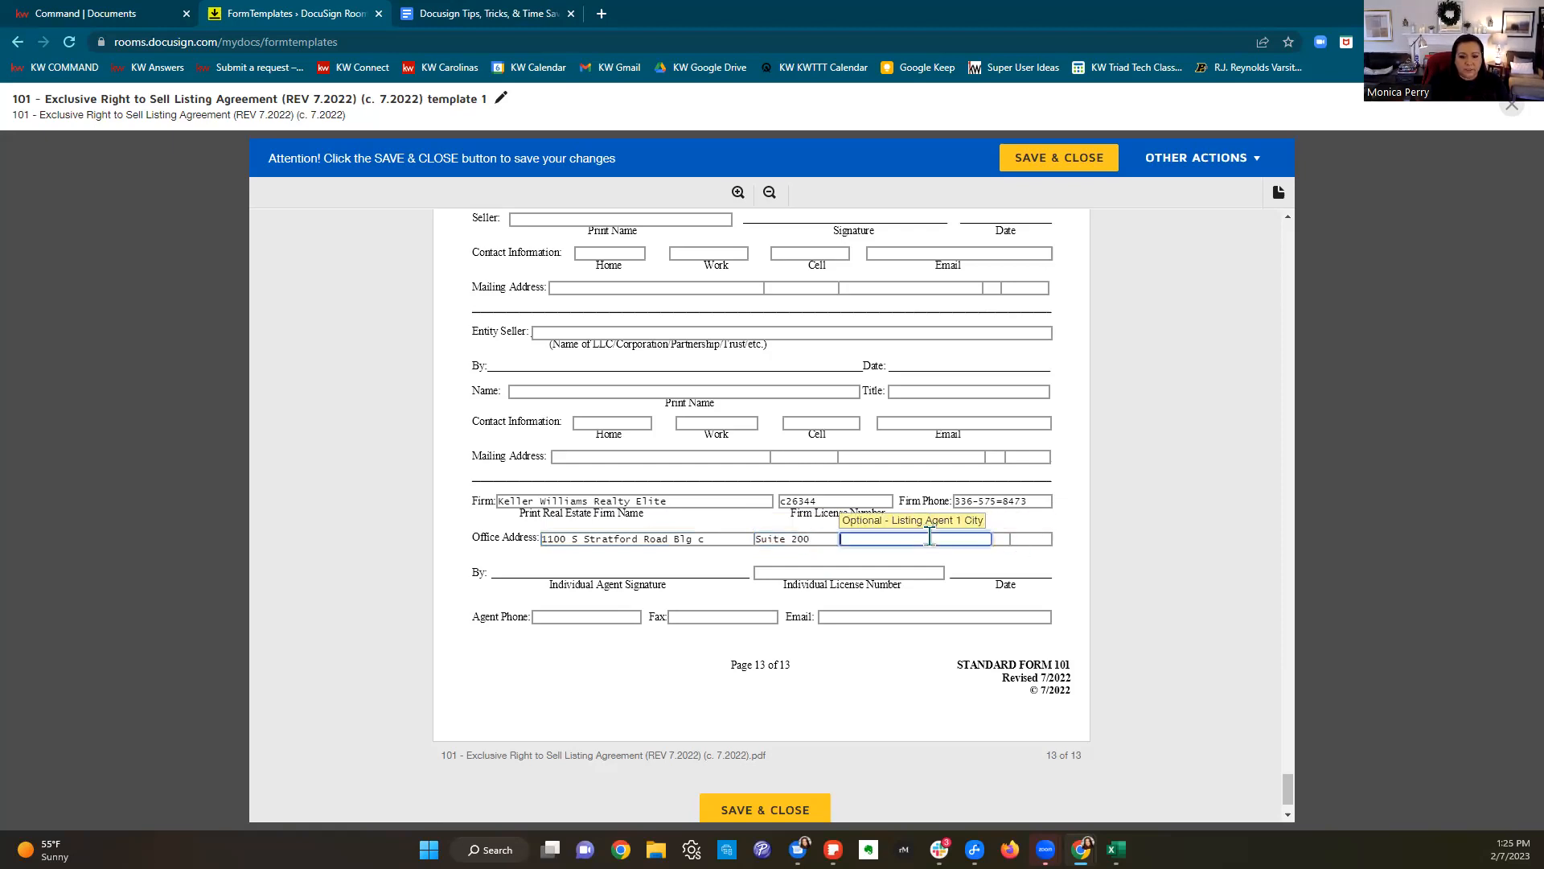
pyautogui.write('Winston-Sa')
pyautogui.press('Tab')
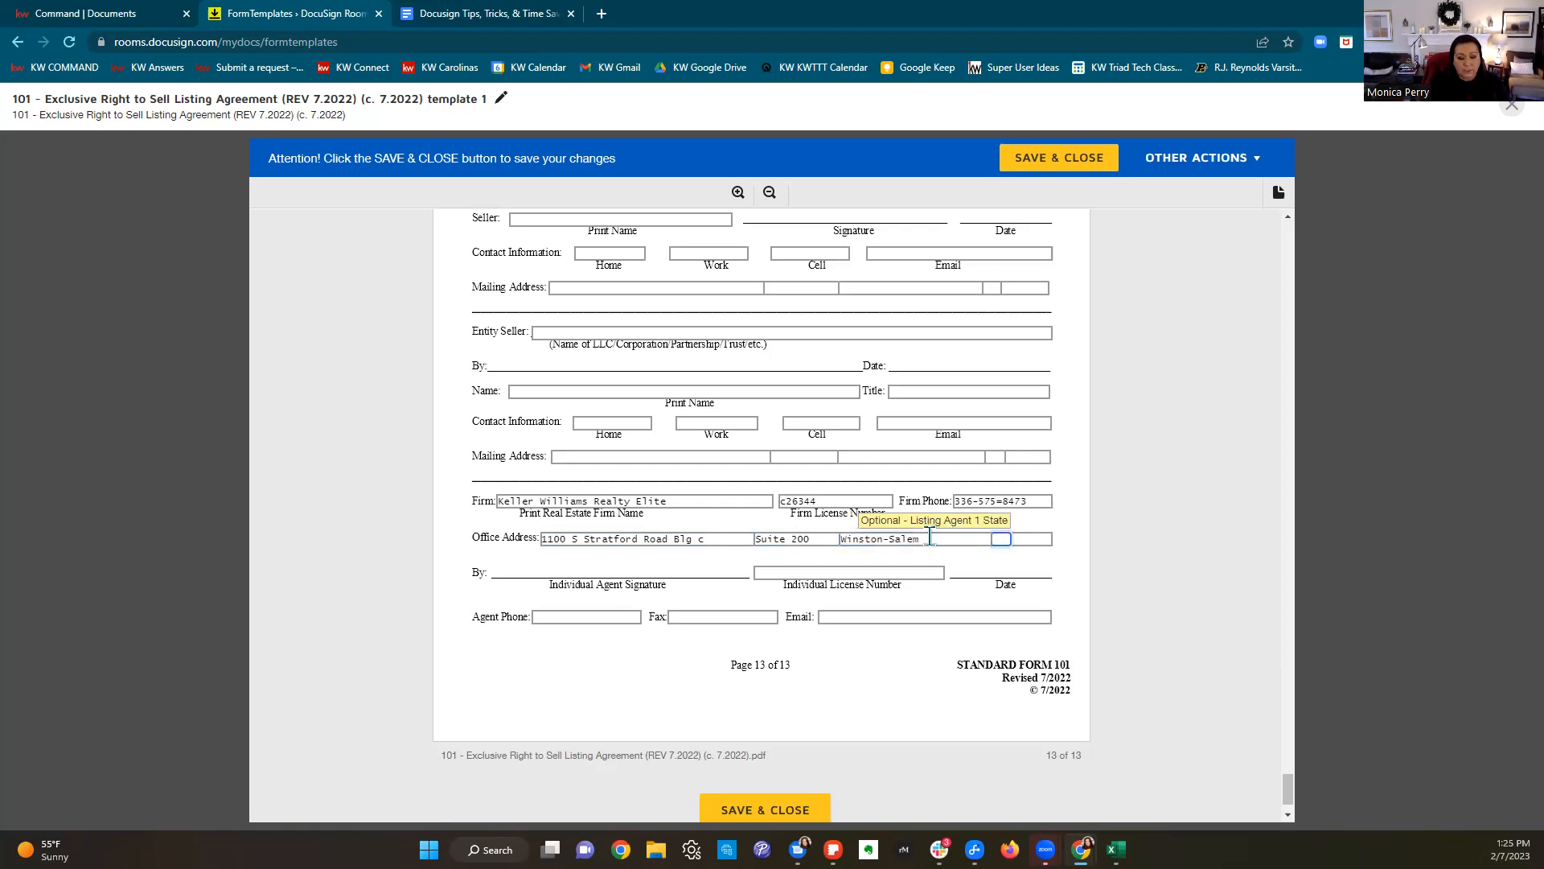
pyautogui.write('NC')
pyautogui.press('Tab')
pyautogui.write('27103')
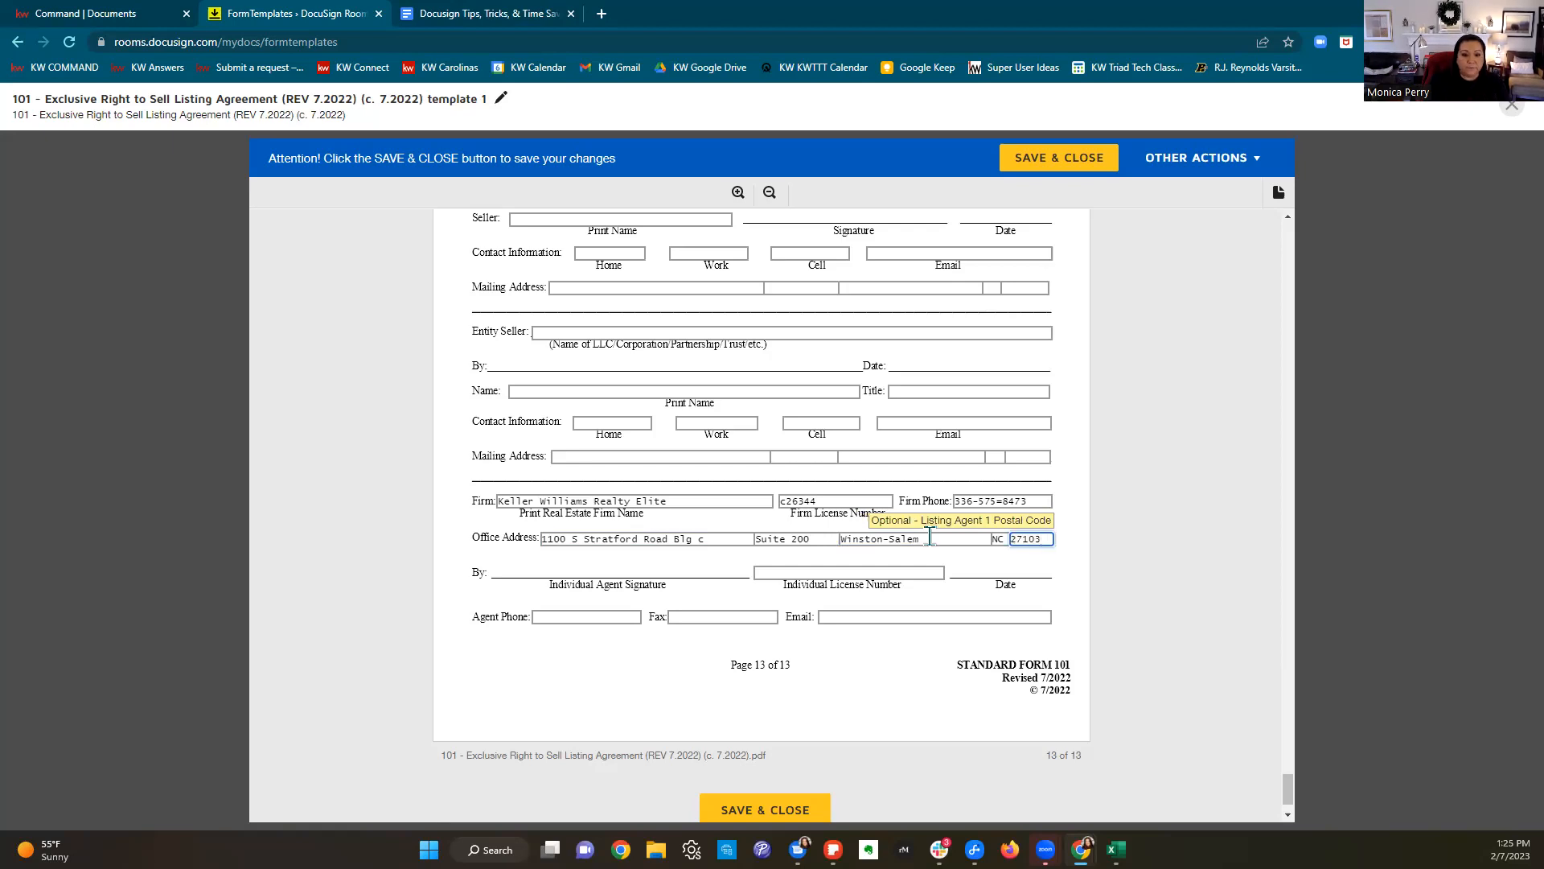
# Step: Enter the agent's license number, phone number and e-mail address
pyautogui.click(861, 574)
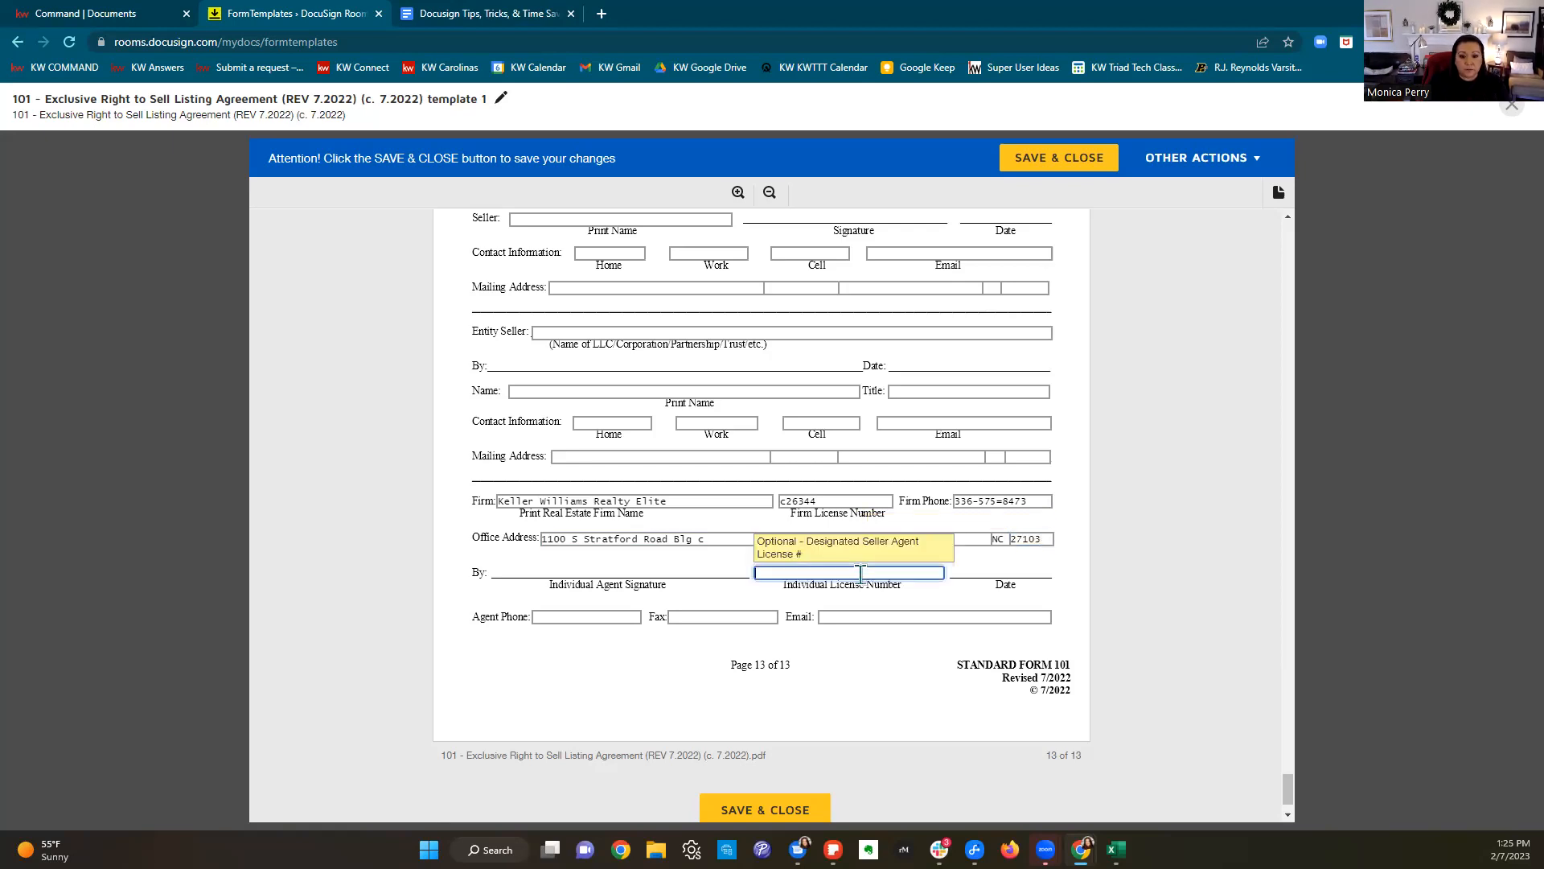
pyautogui.write('260355')
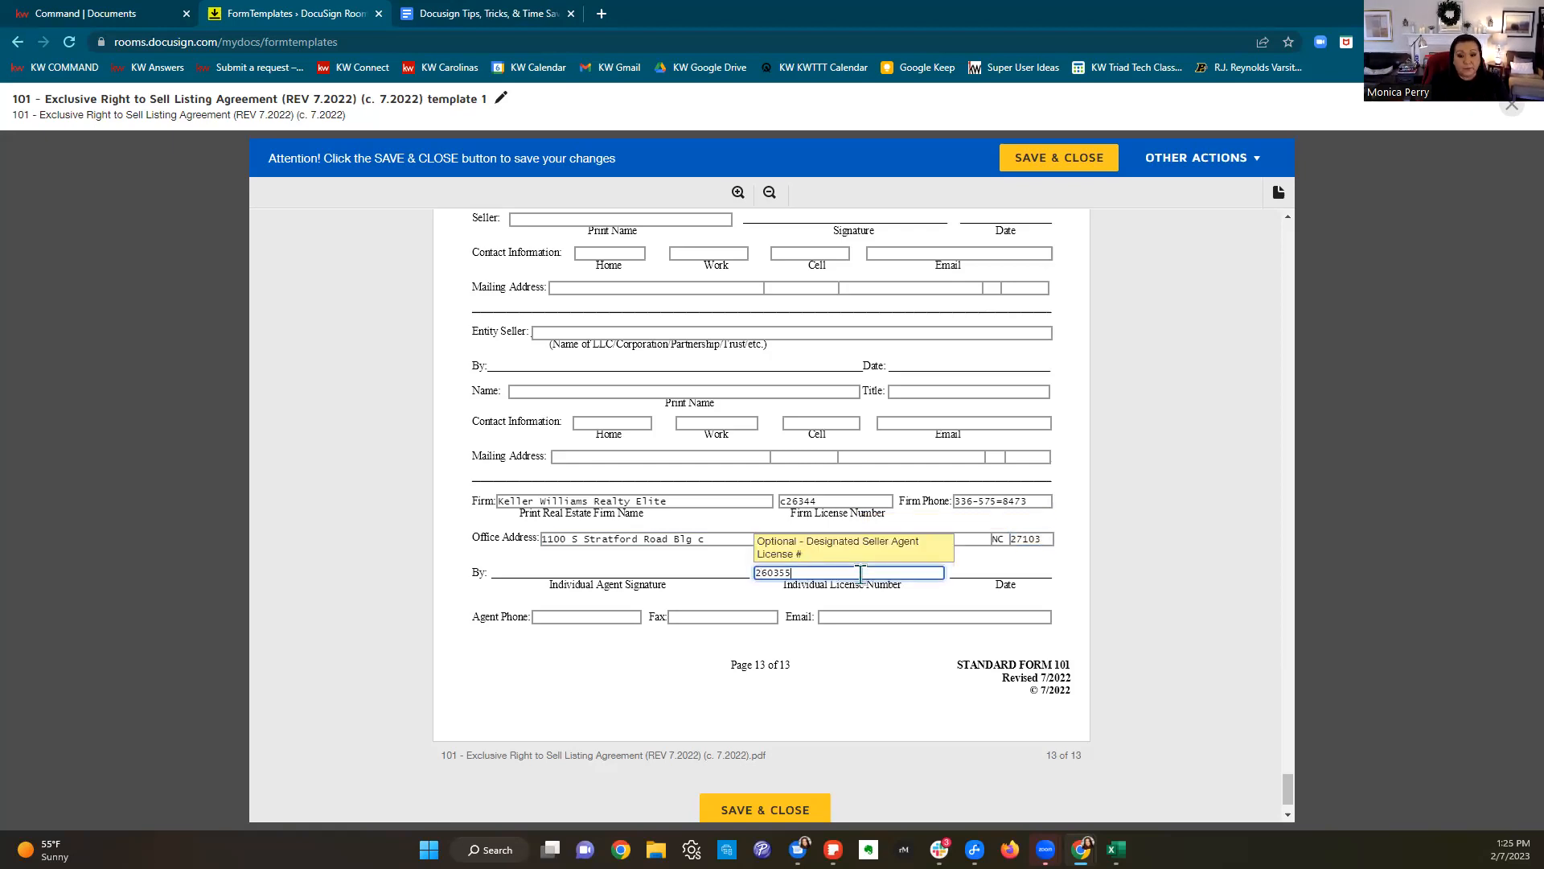
pyautogui.click(563, 617)
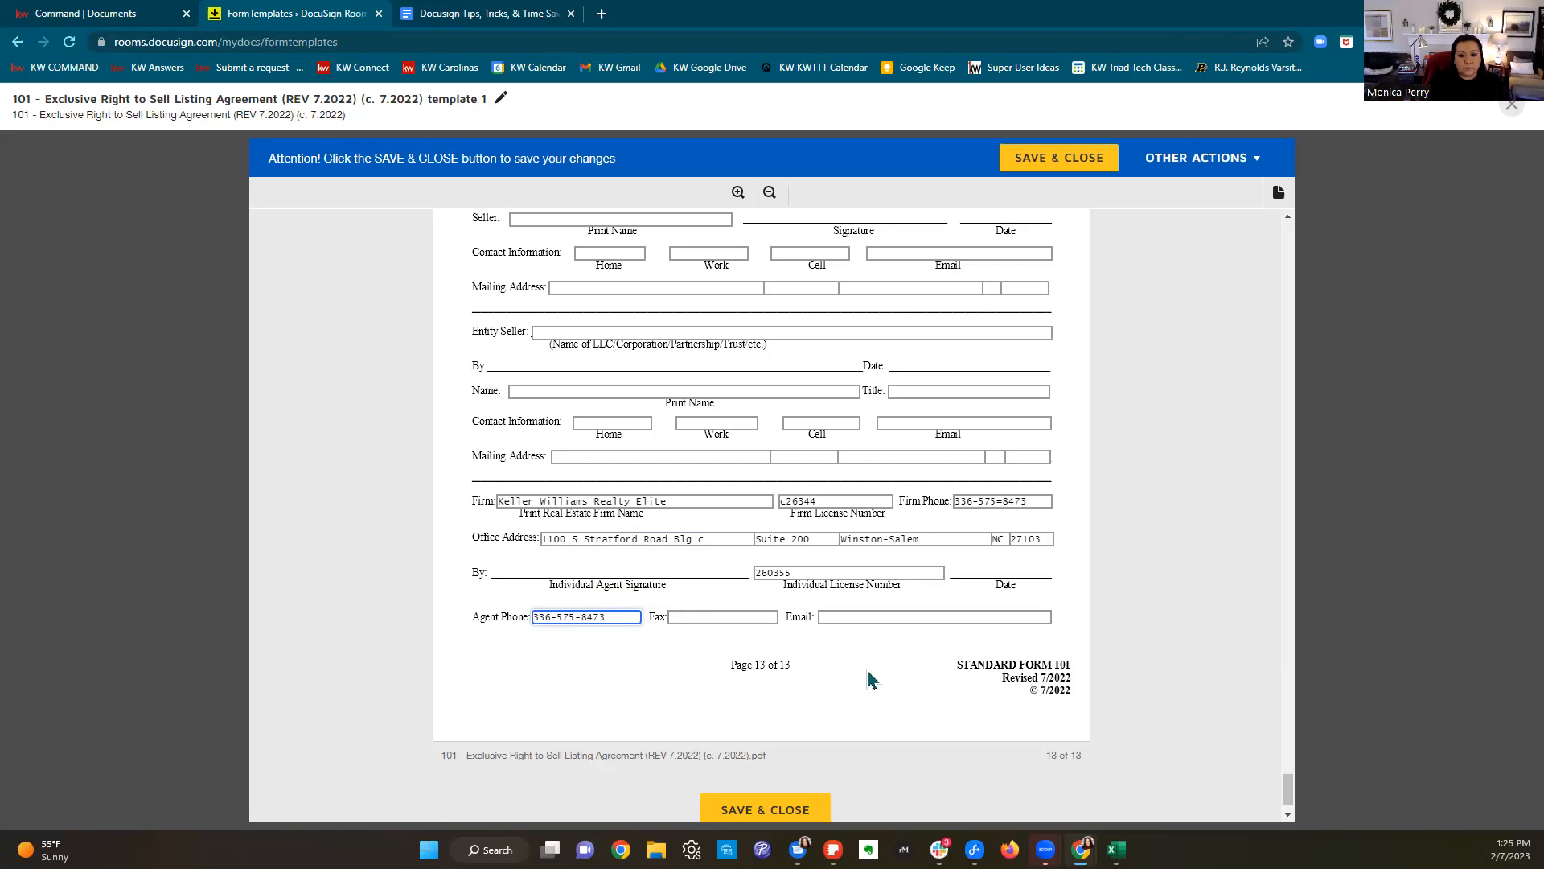
pyautogui.click(879, 616)
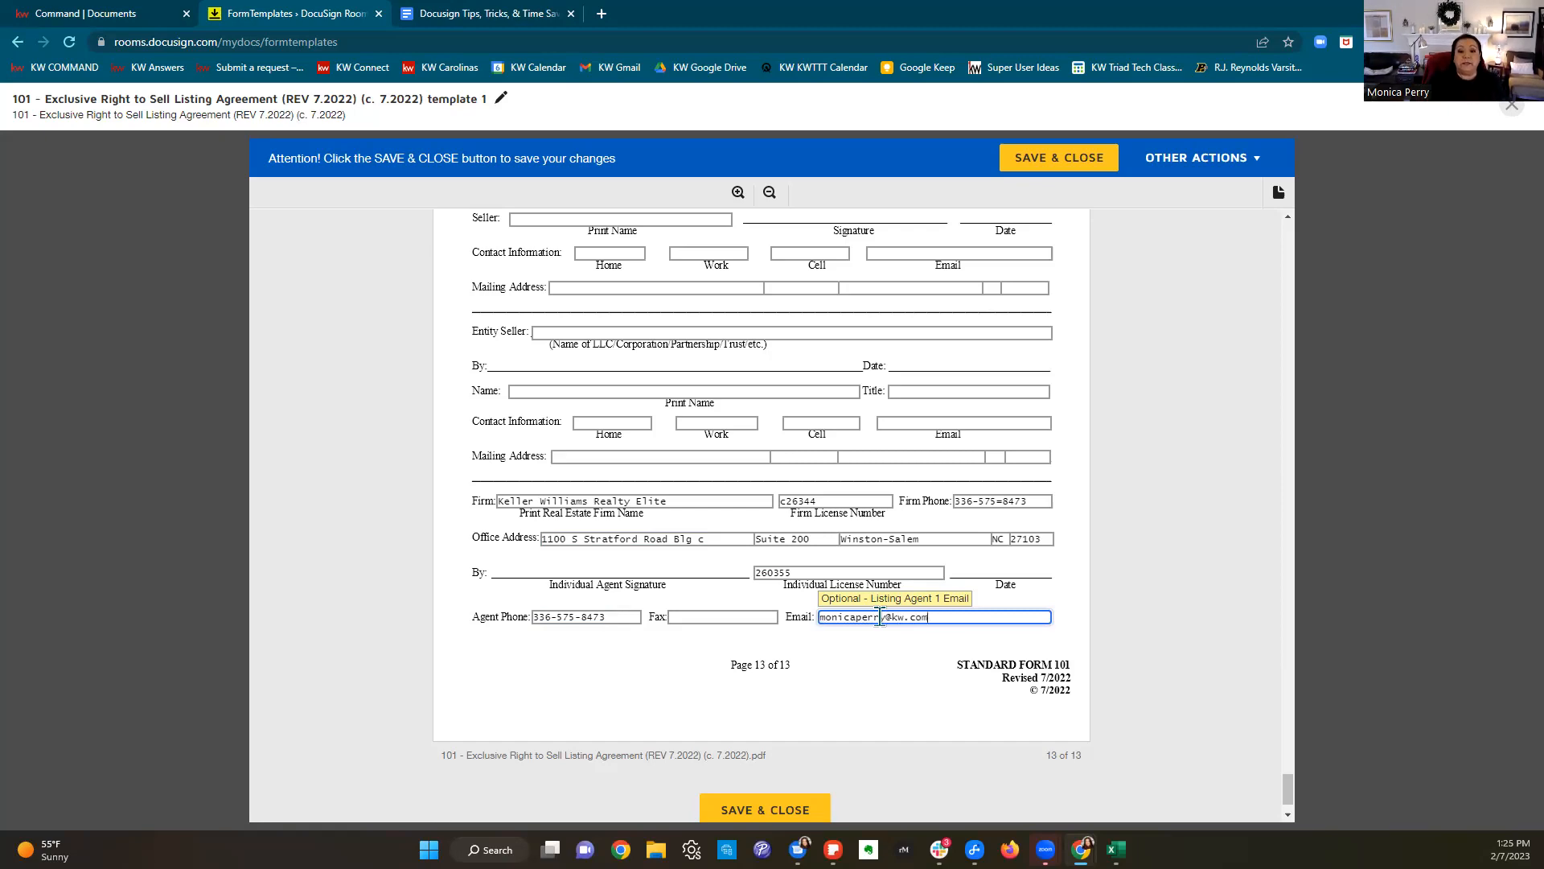
# Step: Scroll back to the top of page 1 of the listing agreement
pyautogui.scroll(20, 880, 618)
pyautogui.scroll(20, 905, 591)
pyautogui.scroll(20, 933, 590)
pyautogui.scroll(20, 935, 588)
pyautogui.scroll(20, 933, 585)
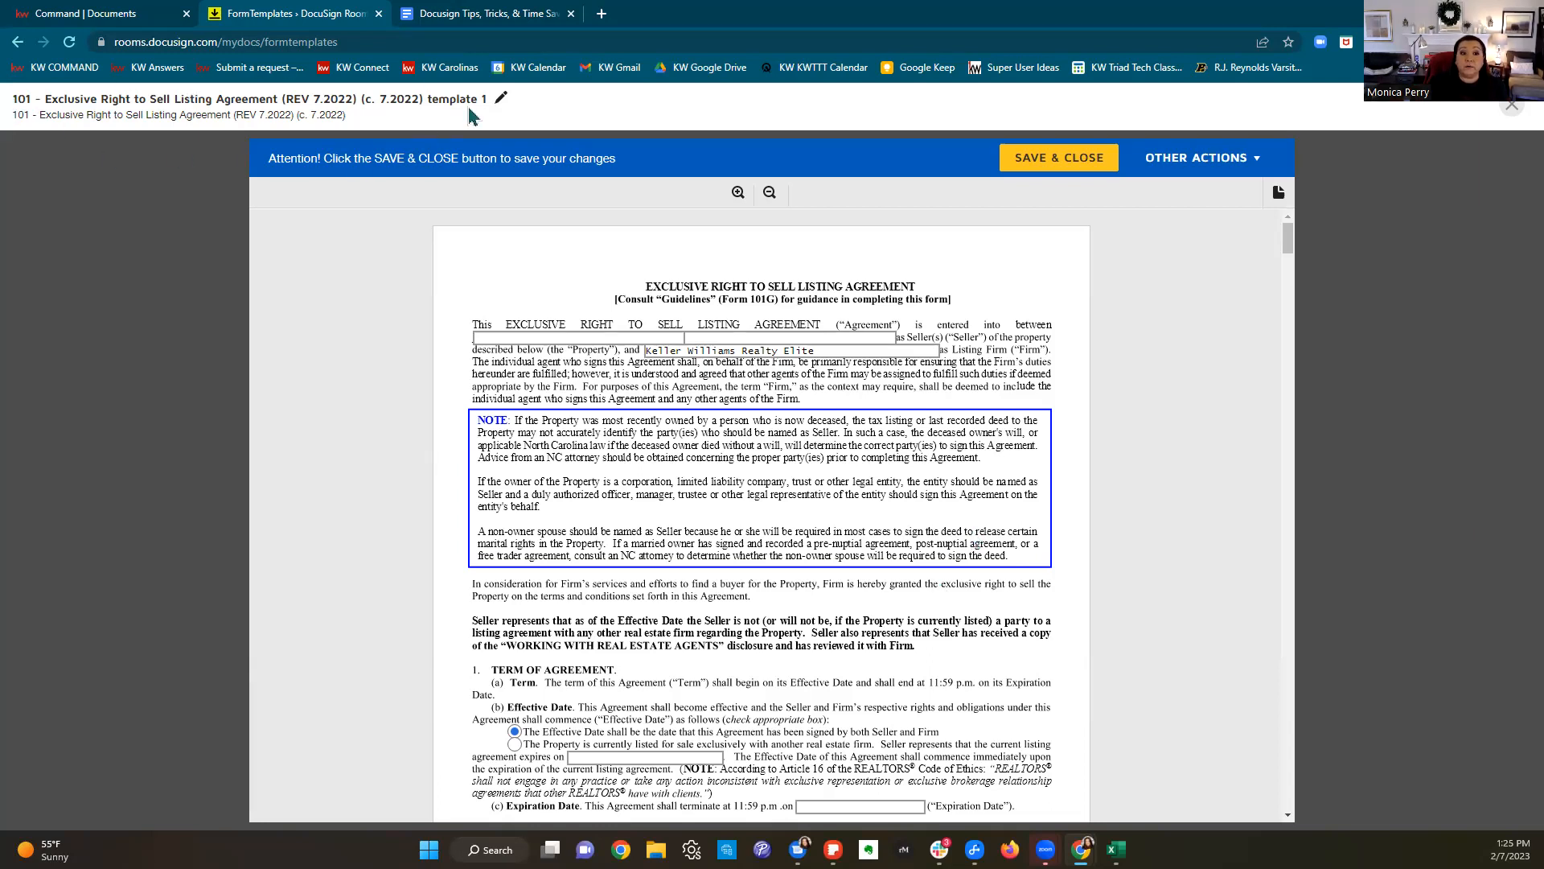
# Step: Change the template name's ending from 'template 1' to 'DTTT 2.7.2023' and confirm it
pyautogui.click(502, 102)
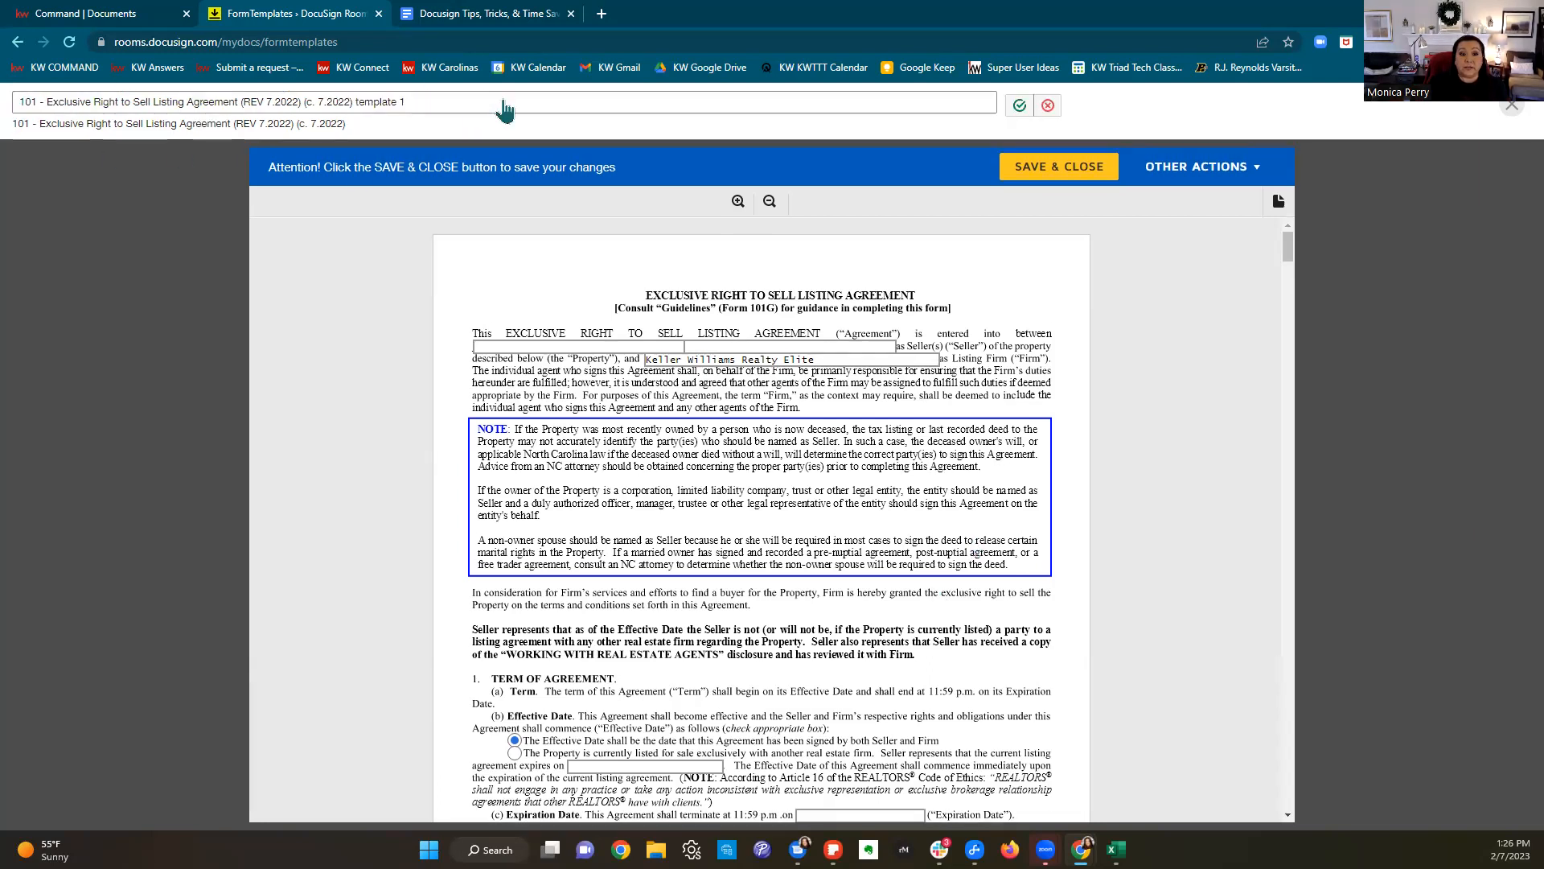
pyautogui.press('BackSpace')
pyautogui.press('BackSpace')
pyautogui.press('BackSpace')
pyautogui.press('BackSpace')
pyautogui.press('BackSpace')
pyautogui.press('BackSpace')
pyautogui.press('BackSpace')
pyautogui.press('BackSpace')
pyautogui.press('BackSpace')
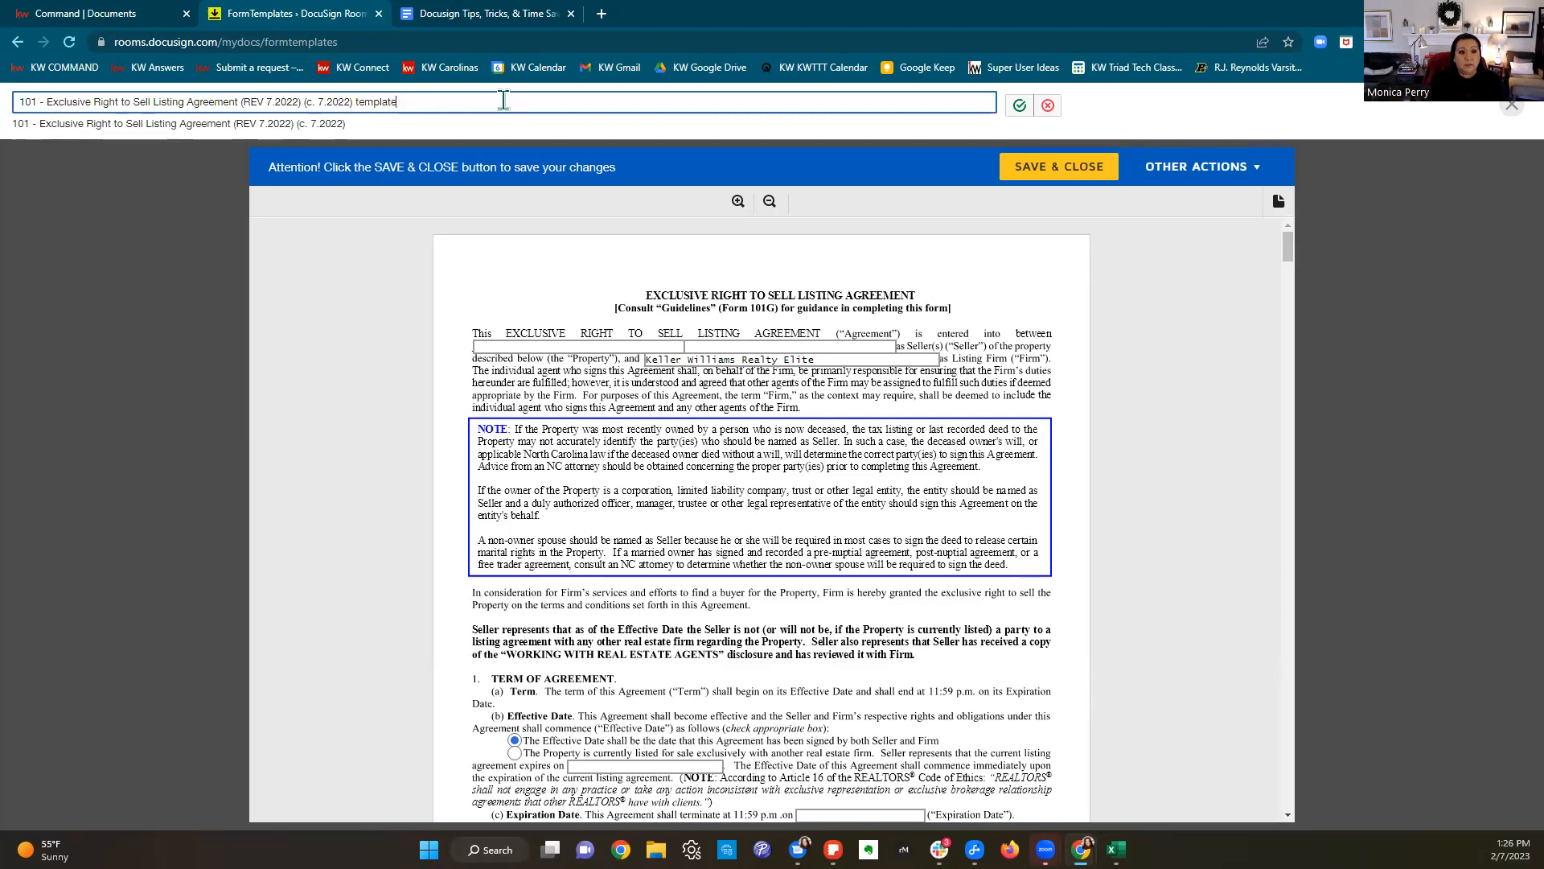
pyautogui.write('DTTT 2.')
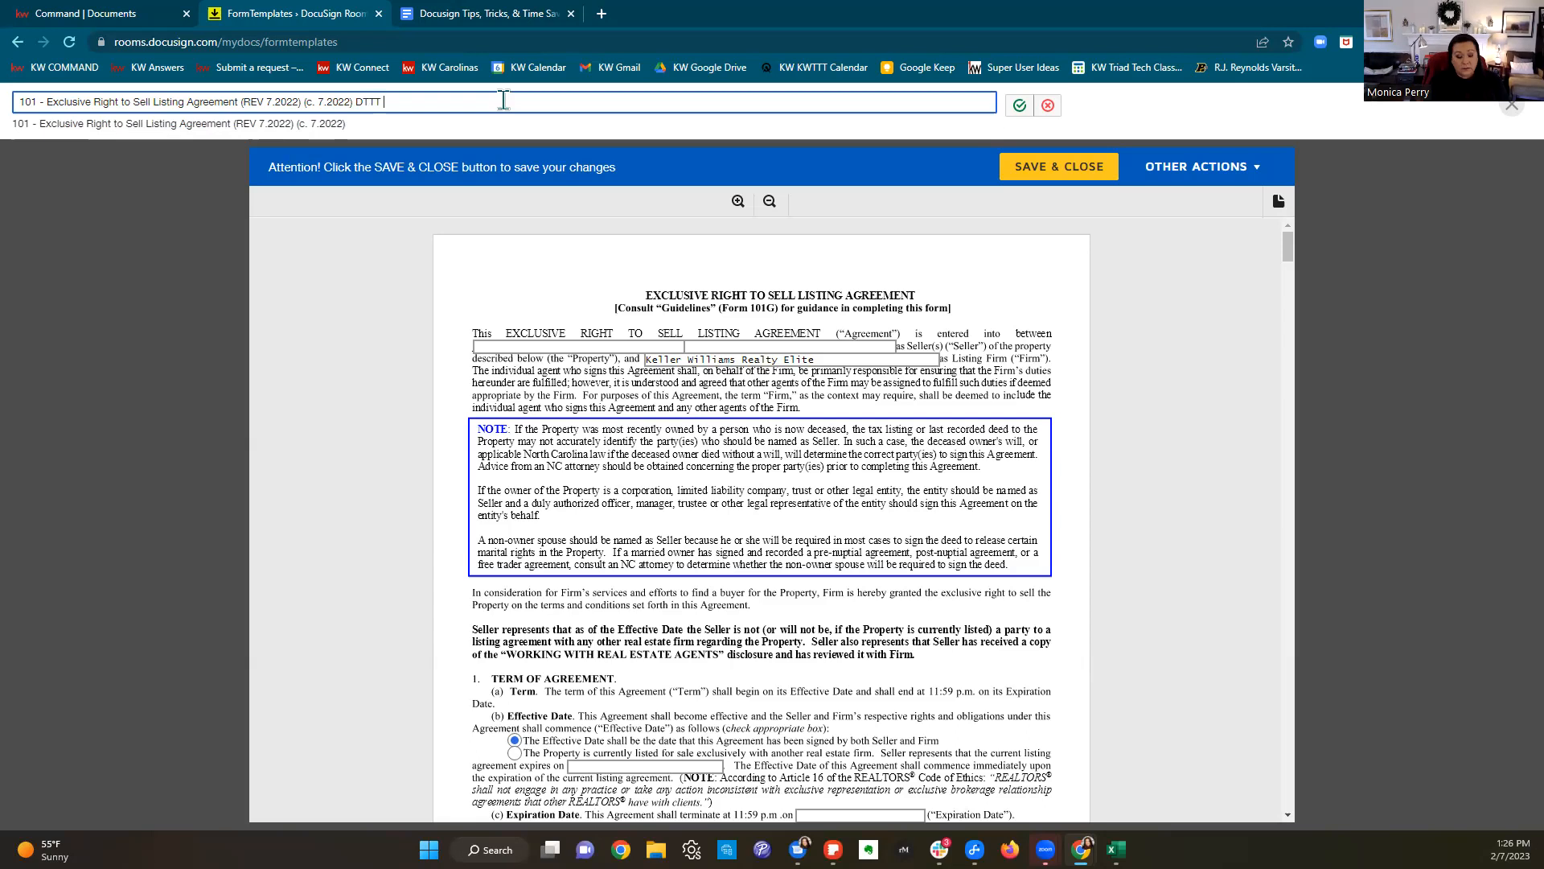
pyautogui.write('7.2023')
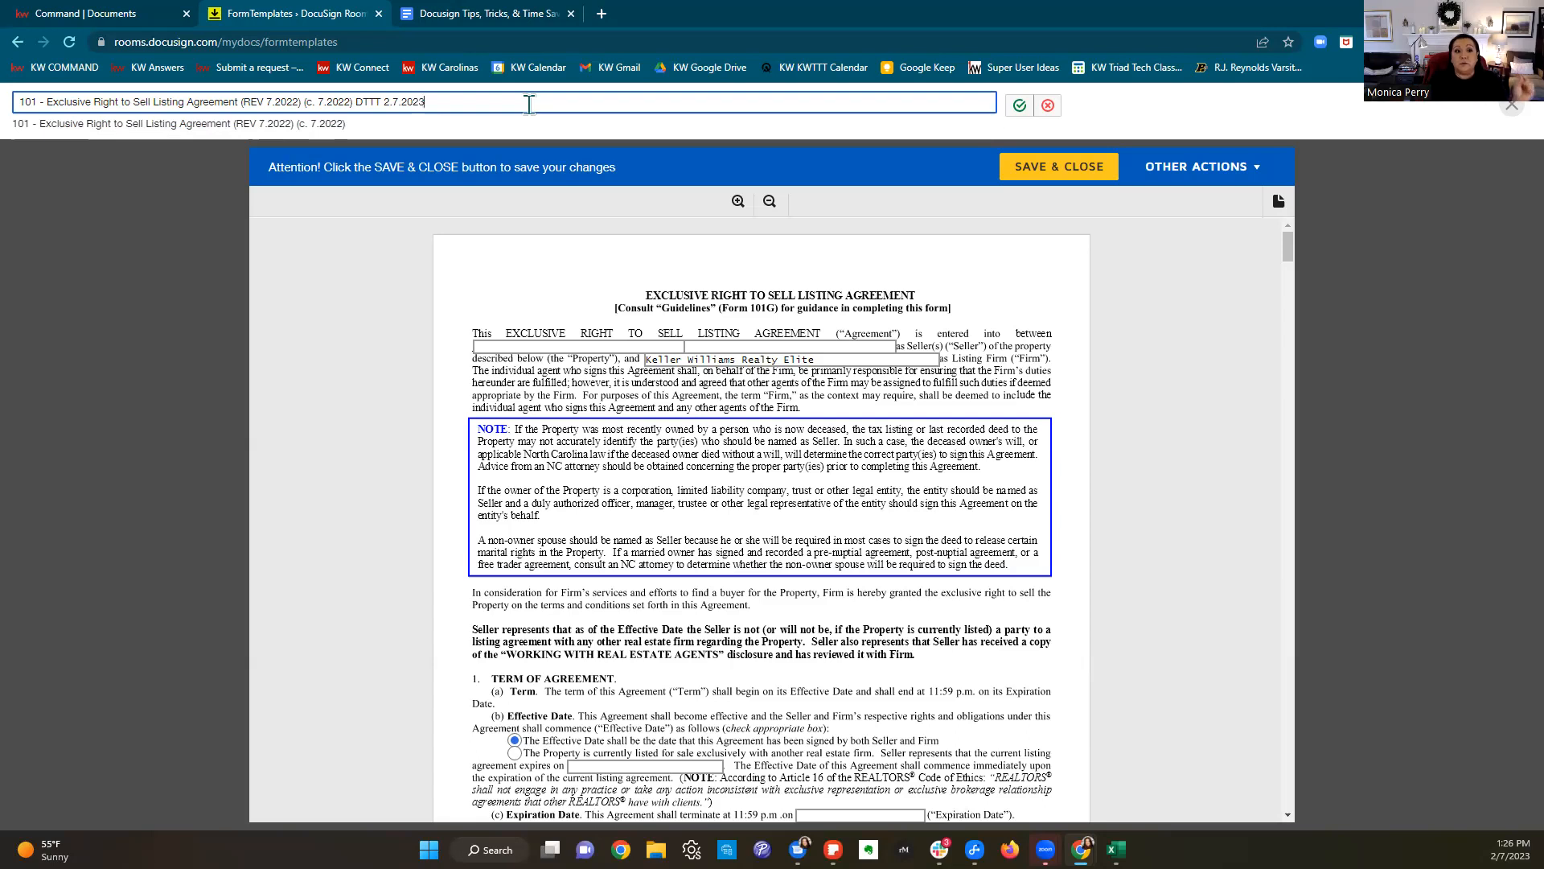
pyautogui.click(1025, 113)
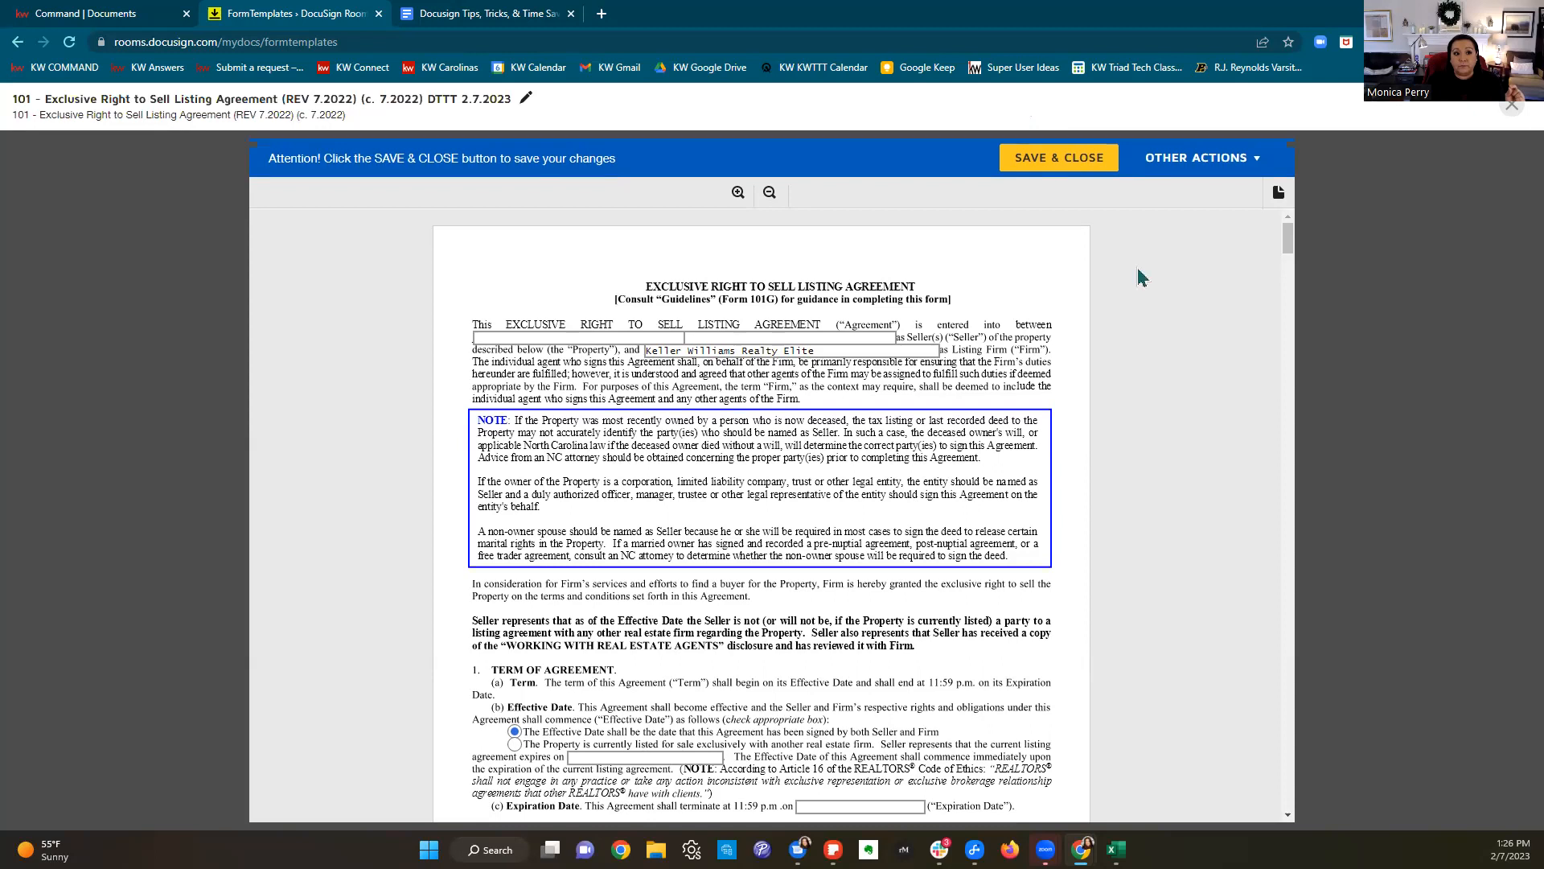
# Step: Save and close the renamed template, close the Form Templates tab, and switch to Docusign Tips
pyautogui.click(1042, 166)
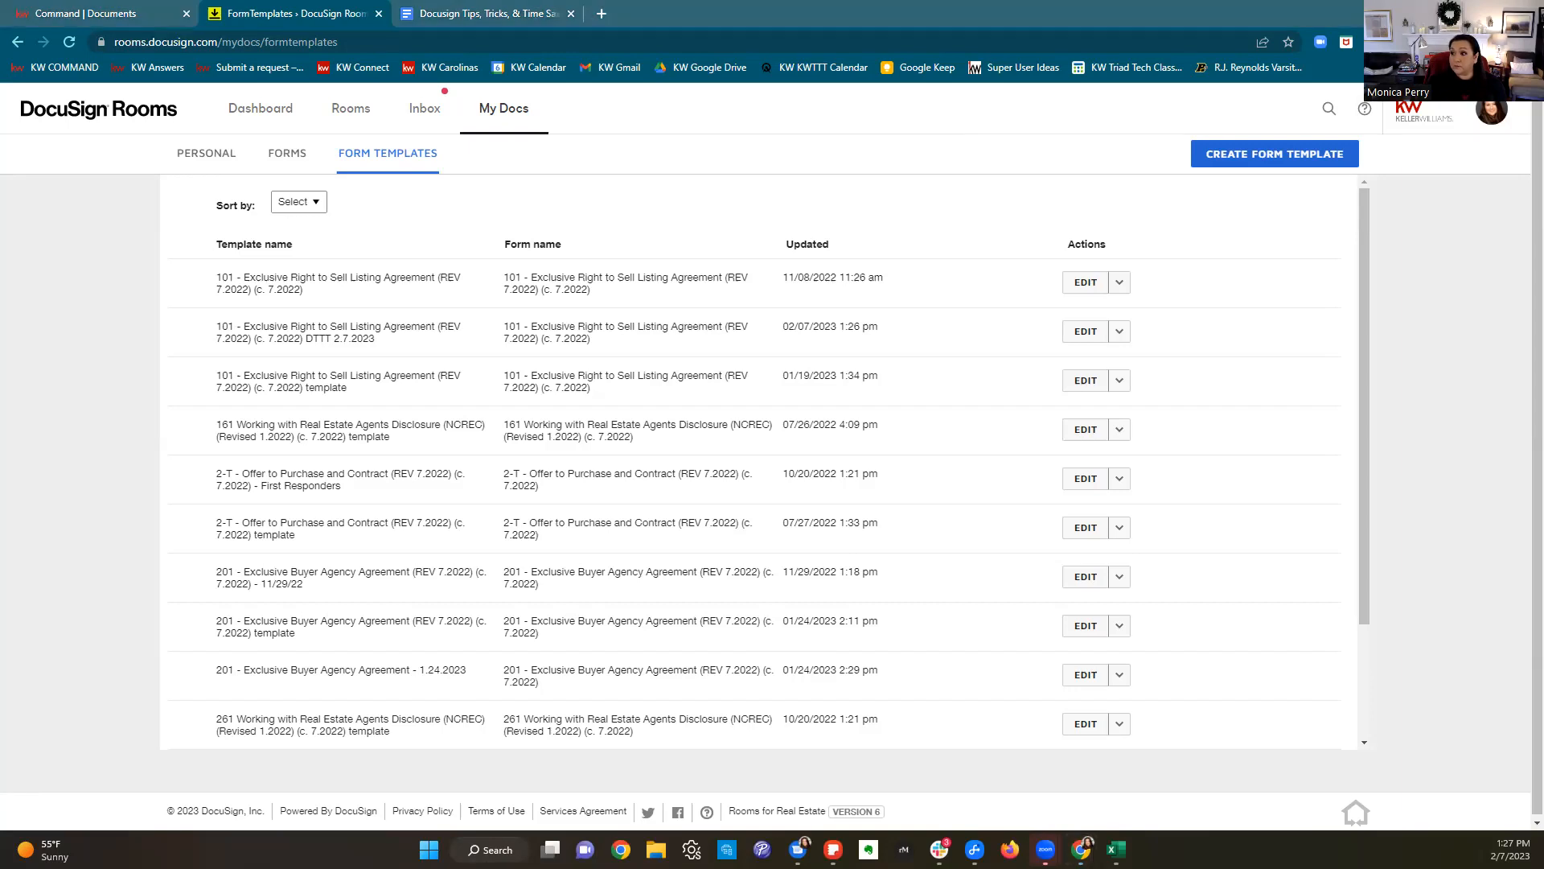
pyautogui.click(959, 358)
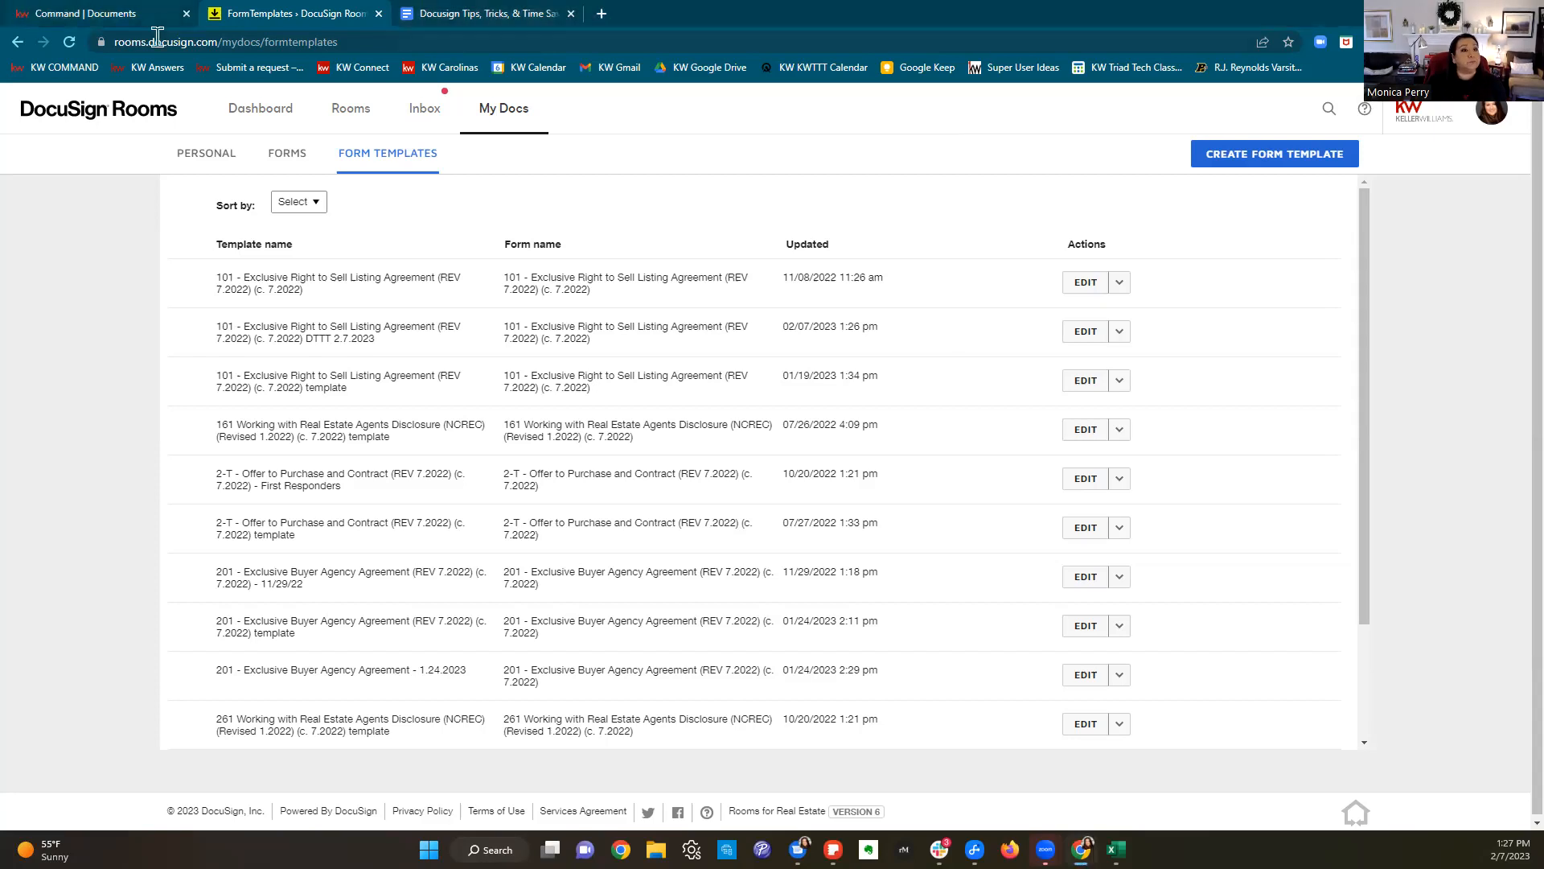
pyautogui.click(379, 13)
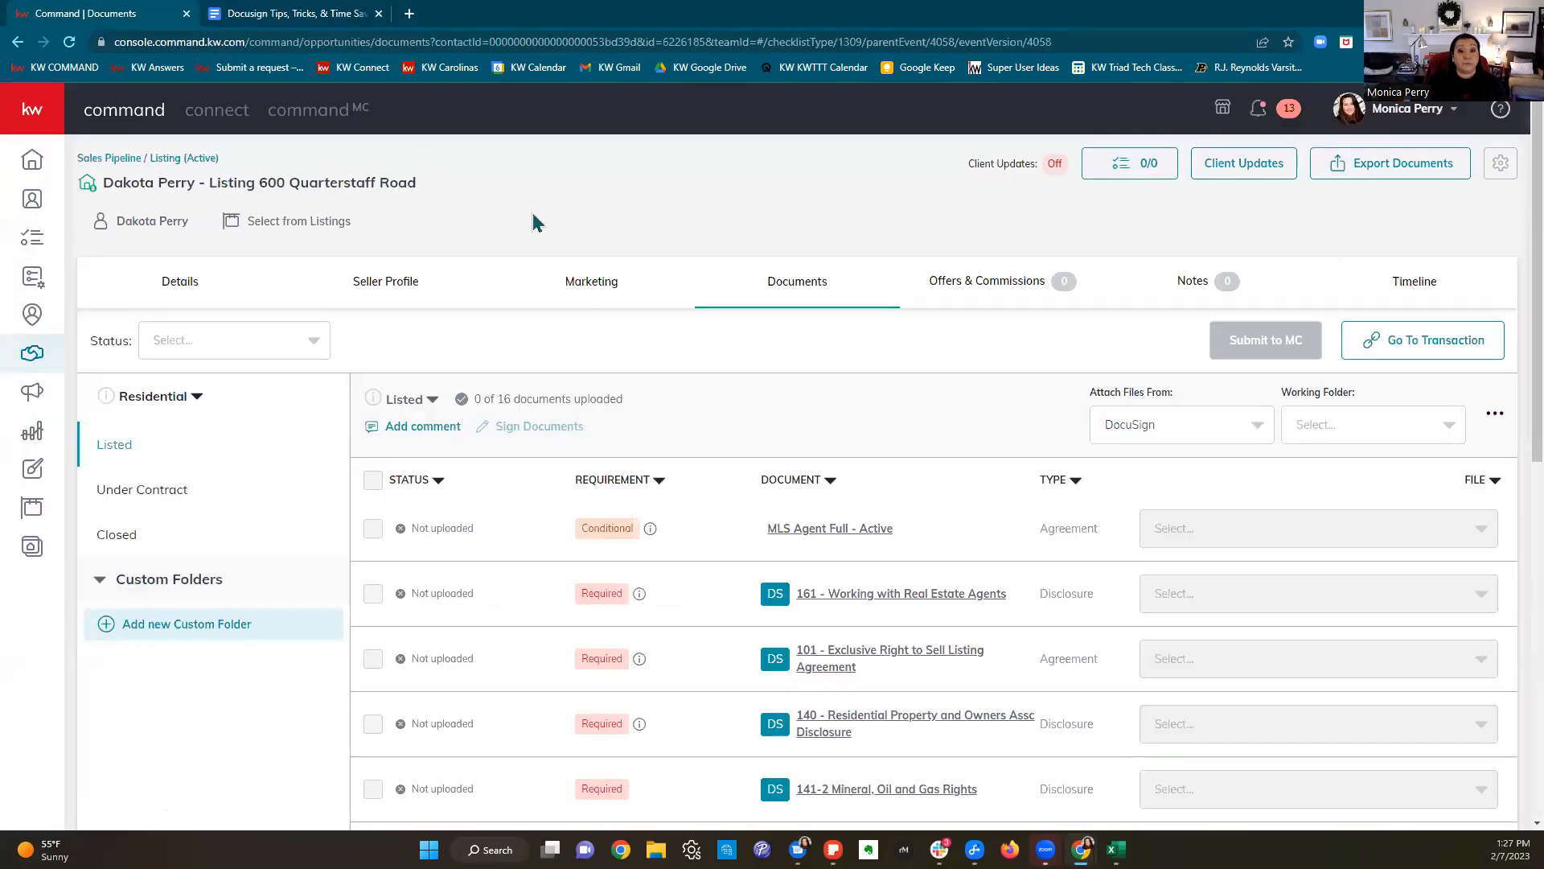
pyautogui.click(304, 16)
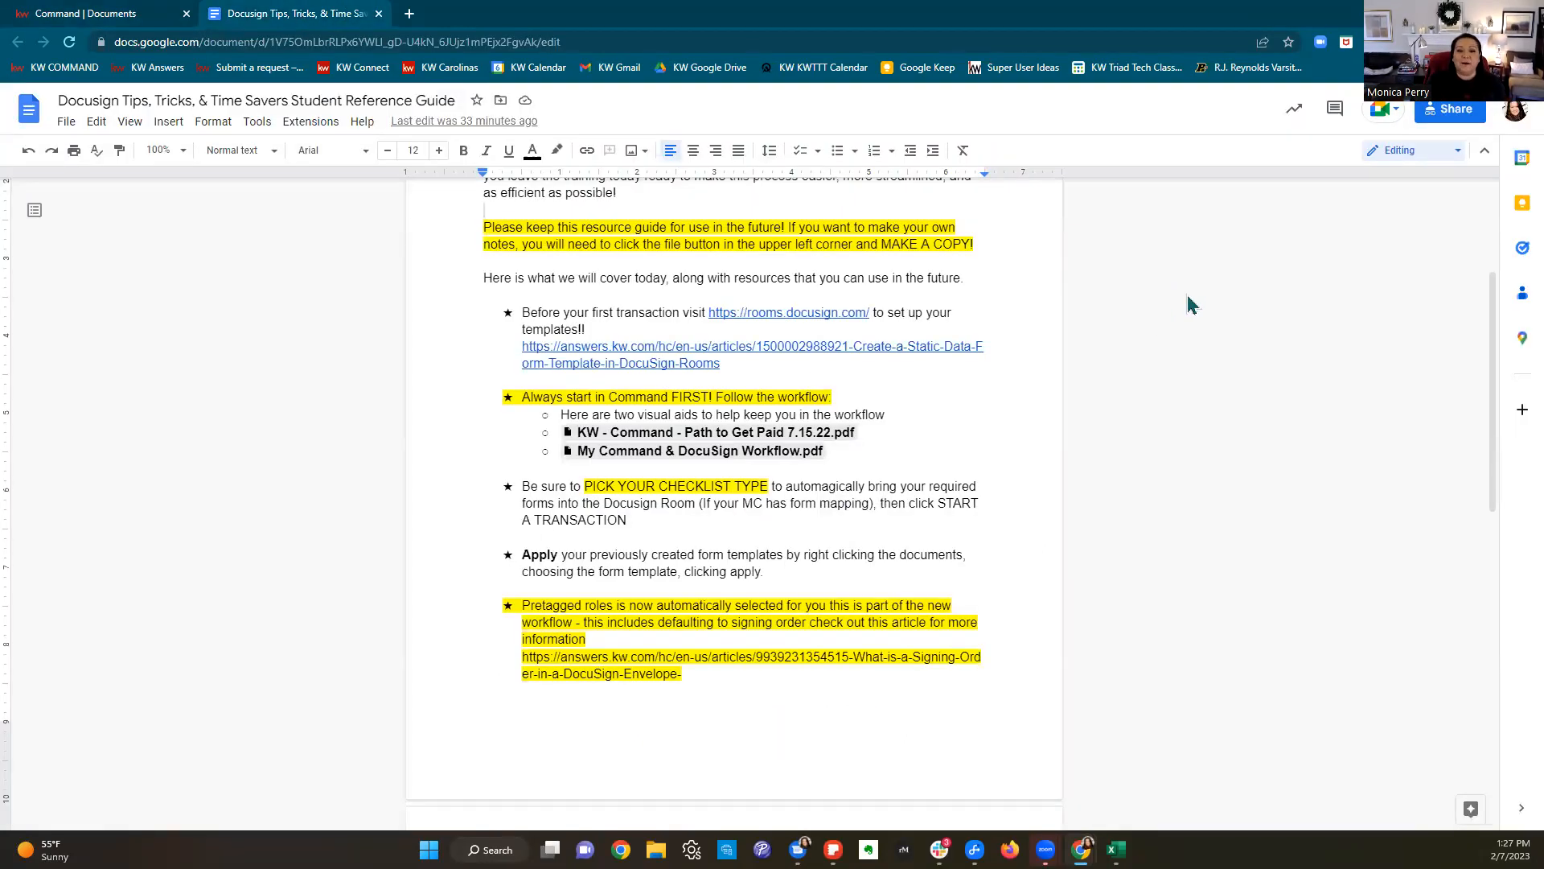
# Step: Open the linked 'KW - Command - Path to Get Paid 7.15.22.pdf' from the guide in a new tab
pyautogui.scroll(3, 1015, 425)
pyautogui.scroll(-2, 1178, 519)
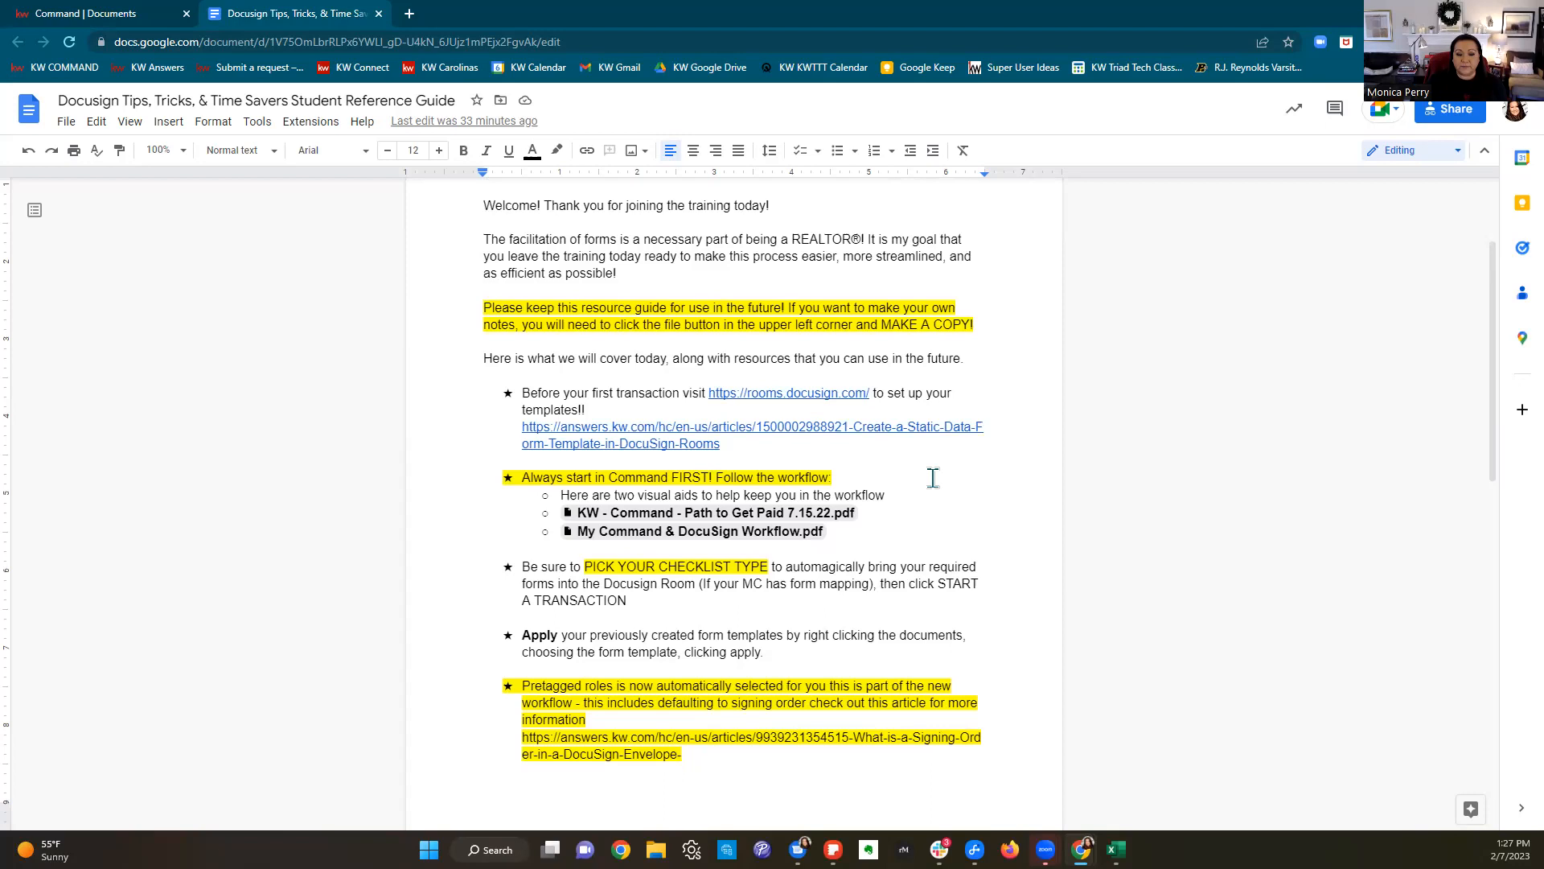
pyautogui.scroll(-2, 931, 480)
pyautogui.moveTo(869, 314)
pyautogui.mouseDown()
pyautogui.moveTo(525, 318)
pyautogui.moveTo(865, 321)
pyautogui.mouseUp()
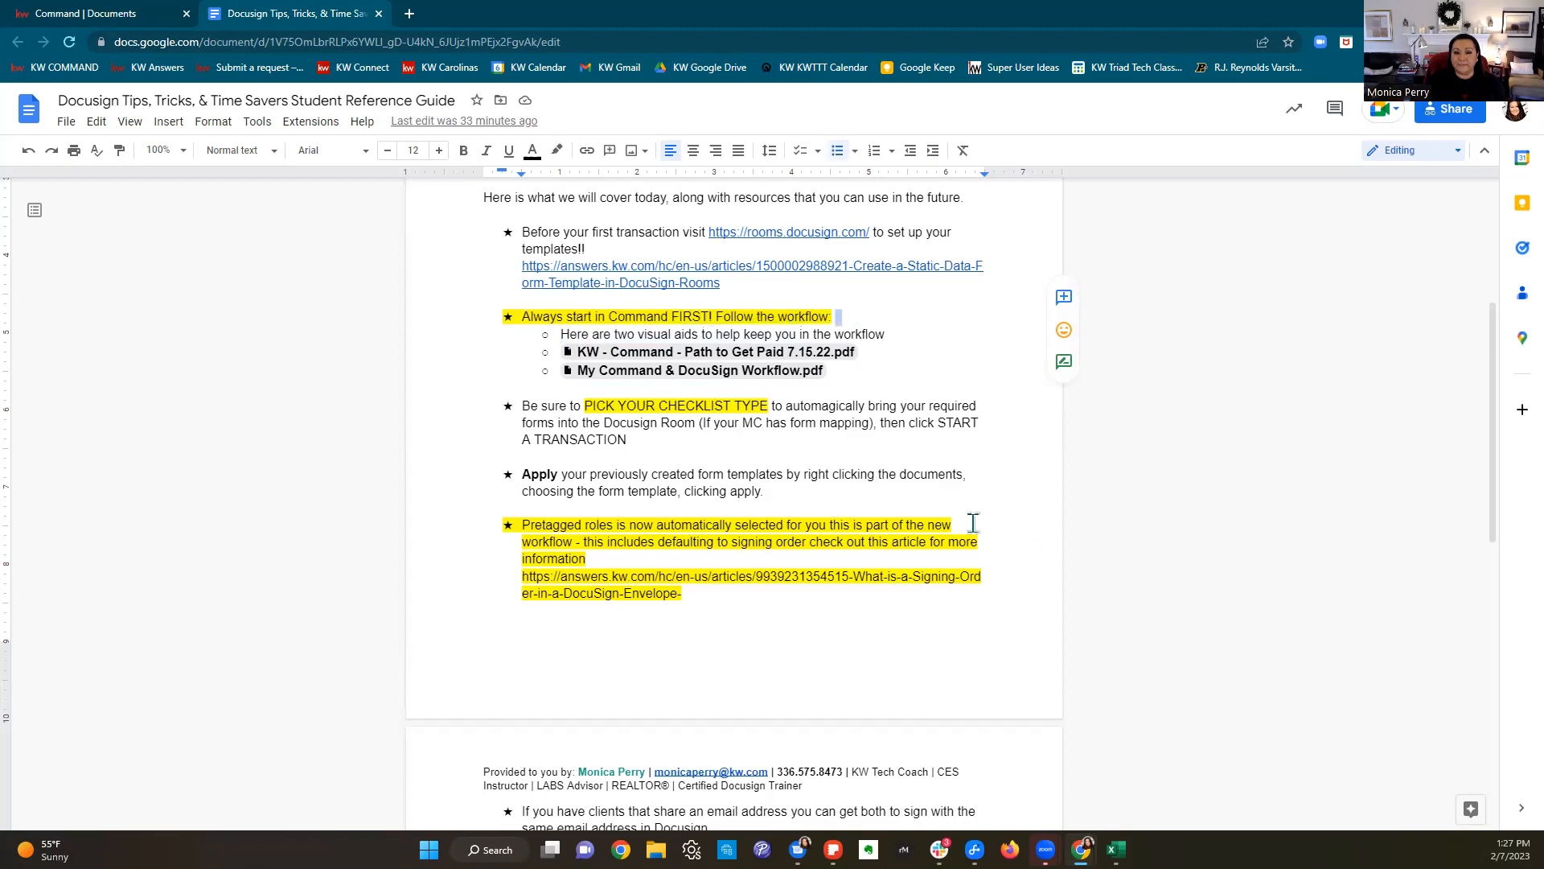
pyautogui.click(729, 357)
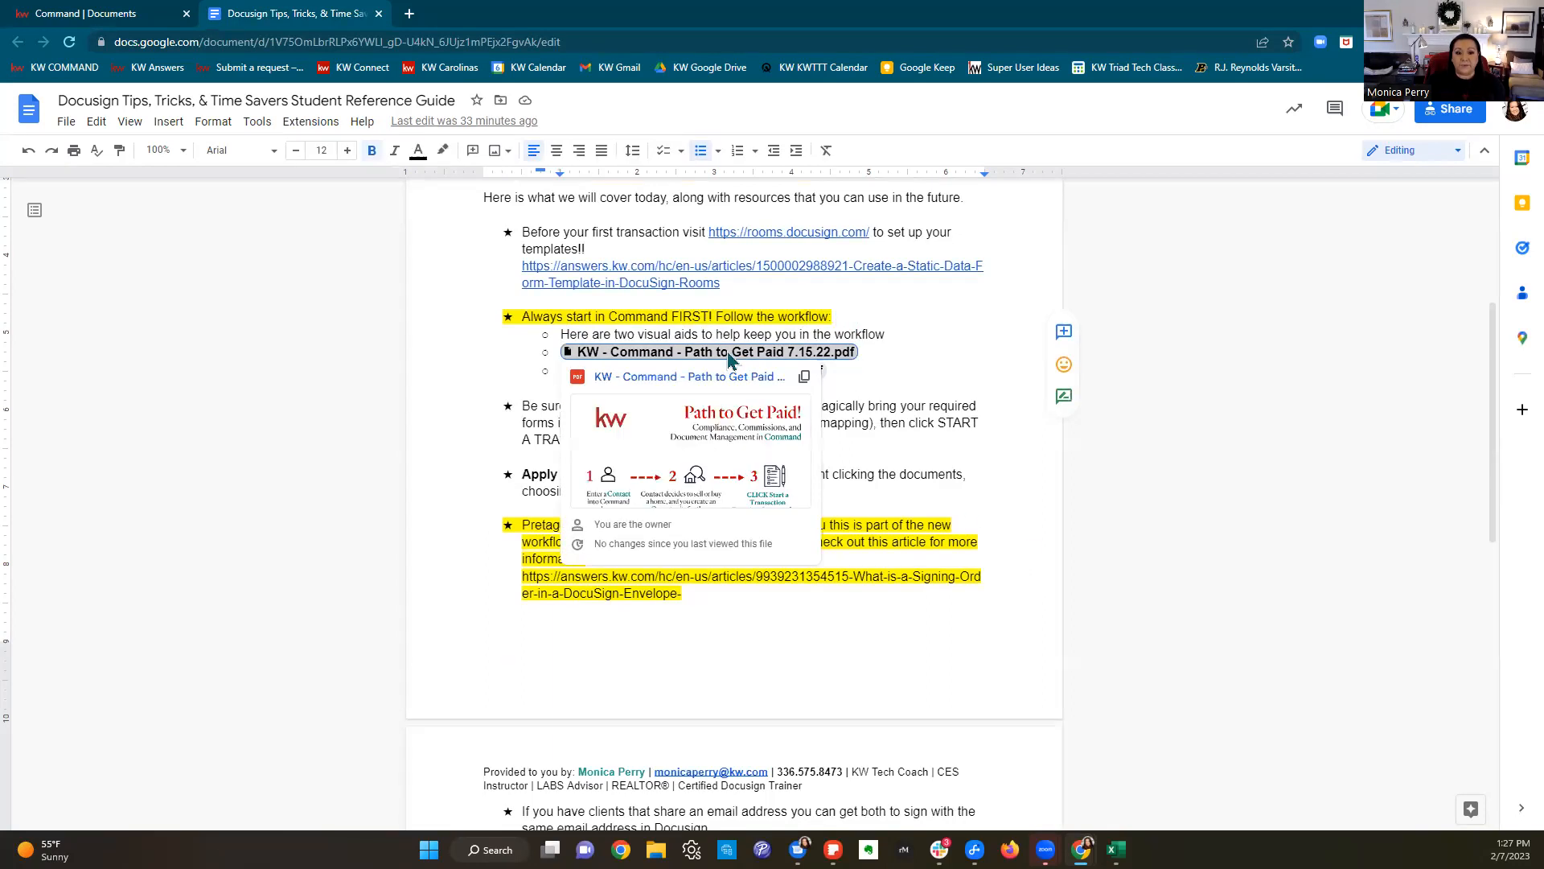
pyautogui.click(730, 449)
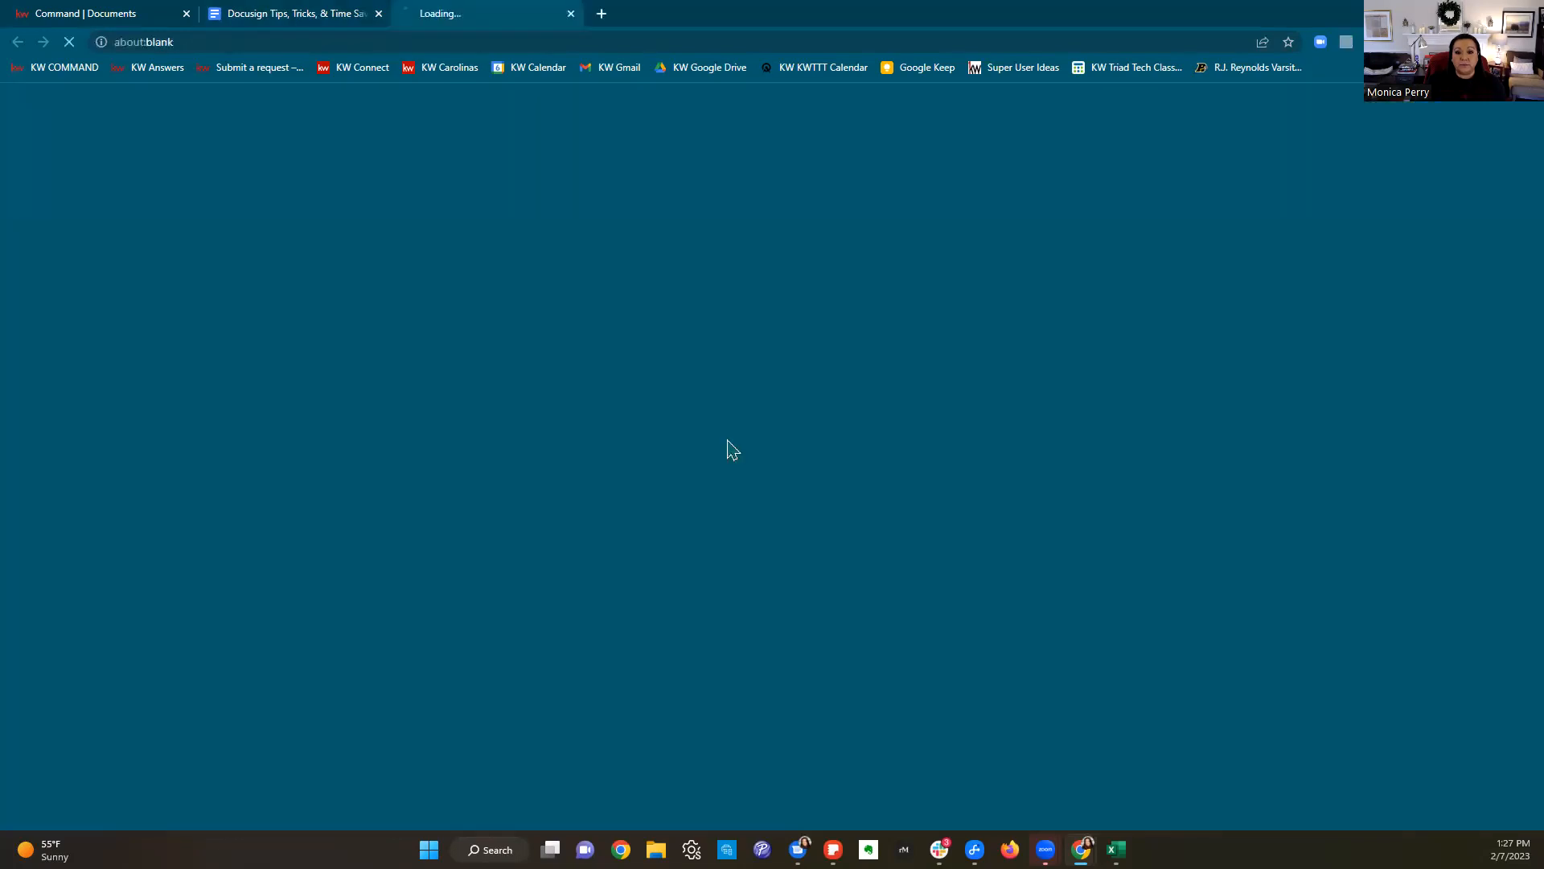
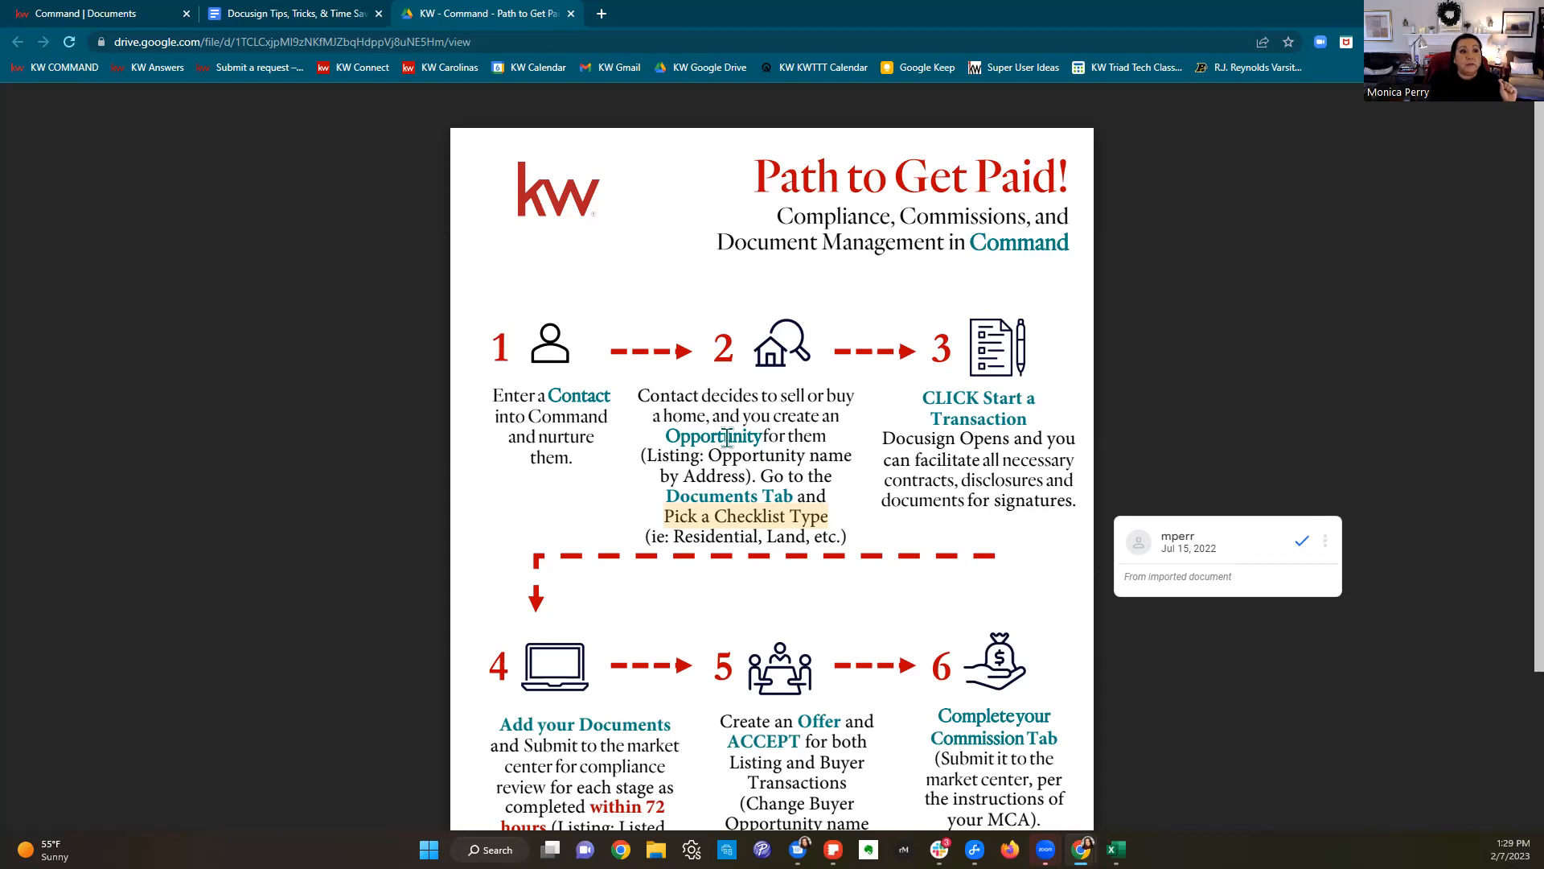
# Step: Switch from the Drive PDF back to the Command documents page with its Residential checklist
pyautogui.click(120, 13)
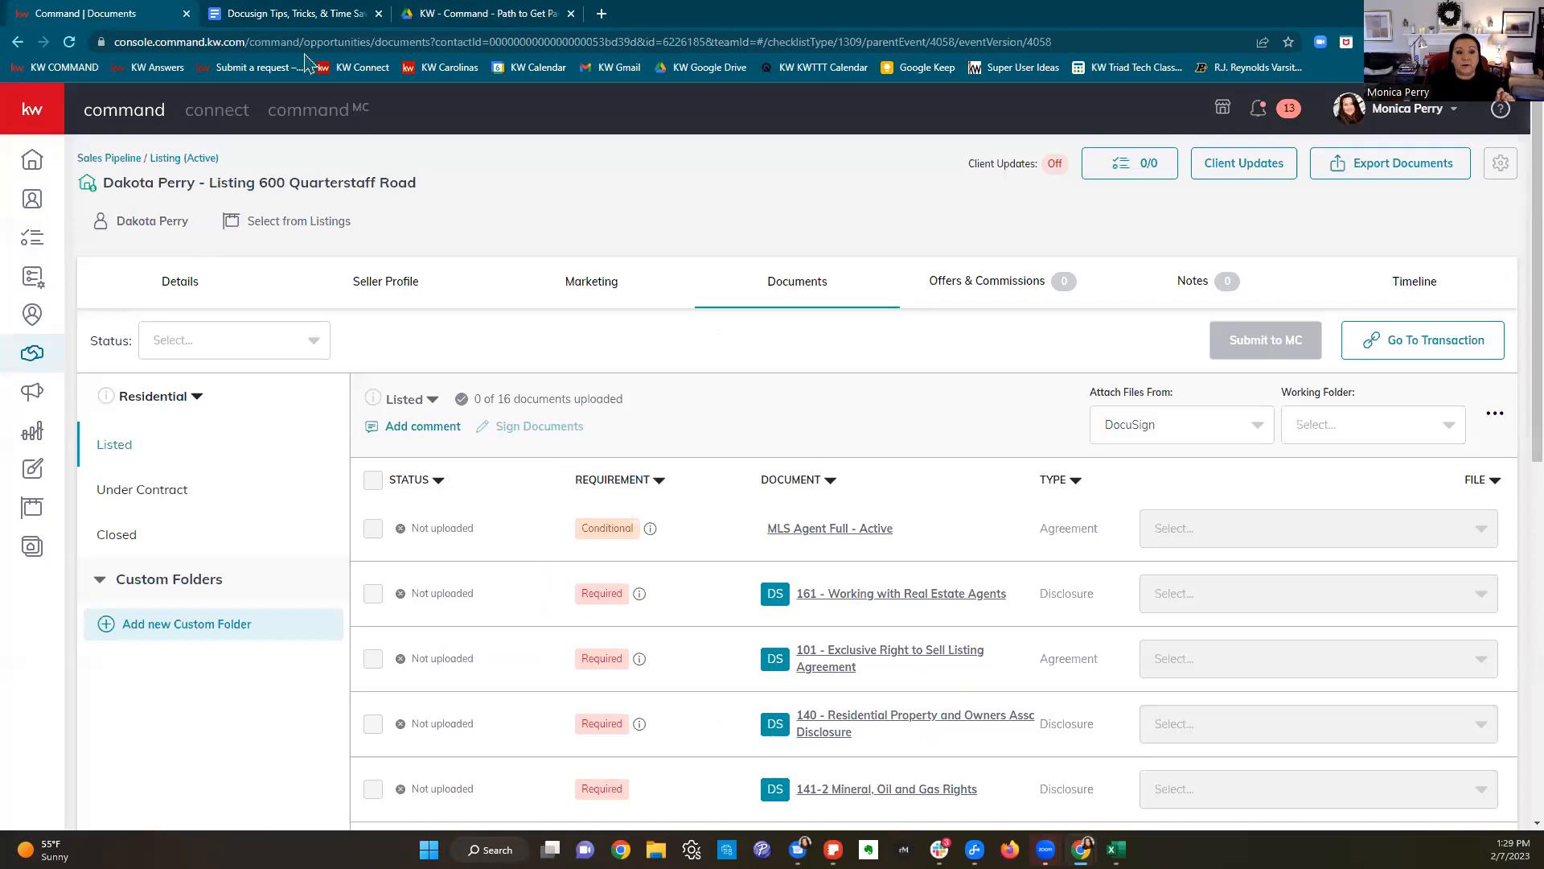
# Step: Open the Command home dashboard showing 262 tasks, Recent Leads, Goals and My Activity
pyautogui.click(35, 164)
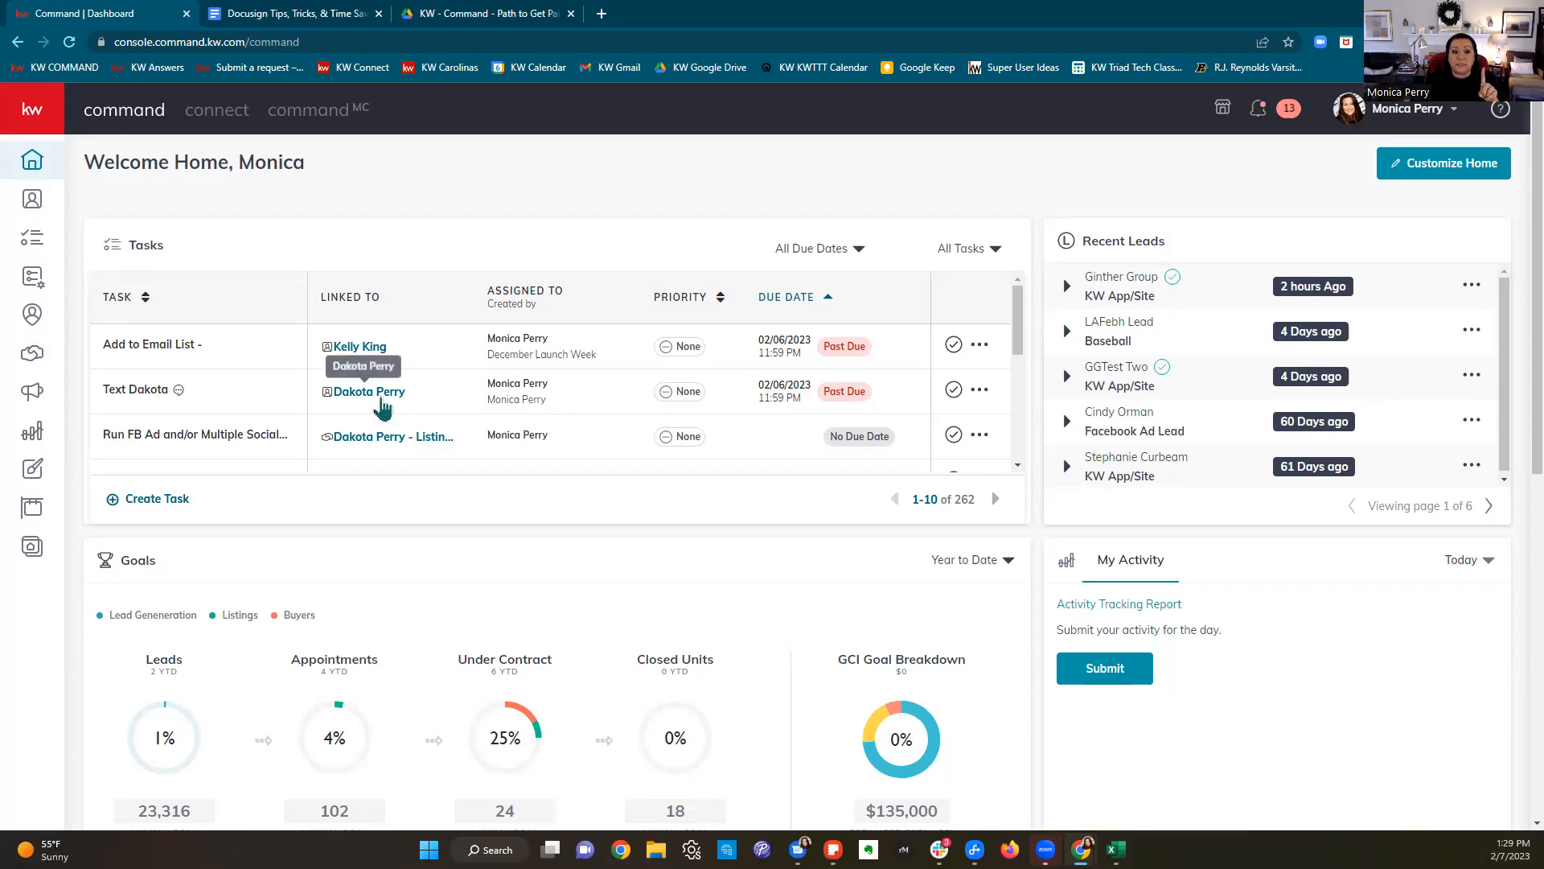
# Step: Check the seller's existing opportunities, then open the Listings, Buyers and Leases pipeline
pyautogui.click(381, 398)
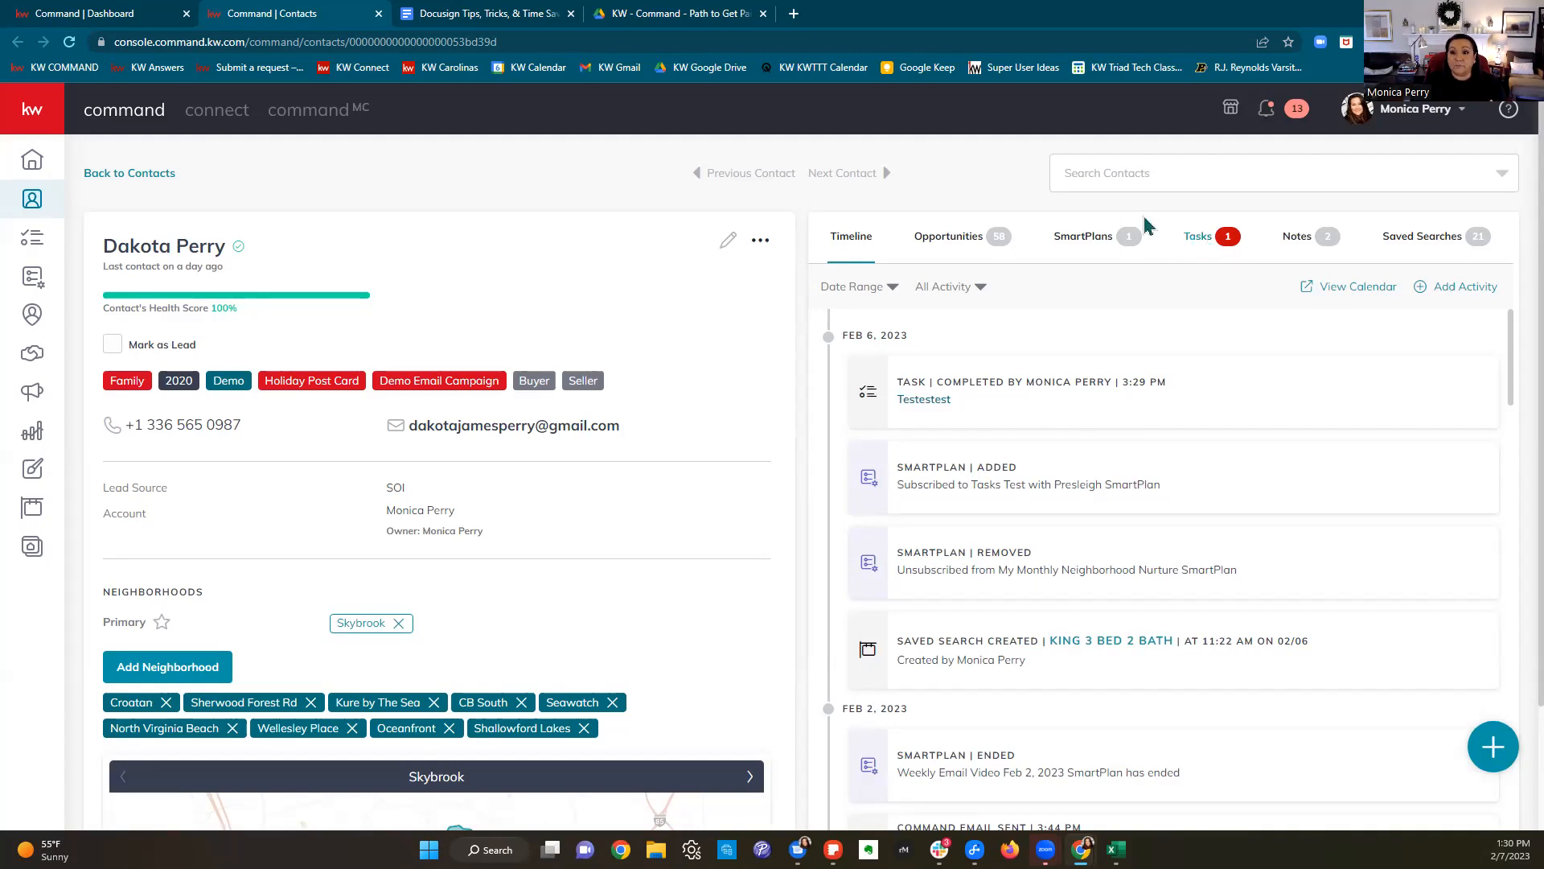
pyautogui.click(981, 245)
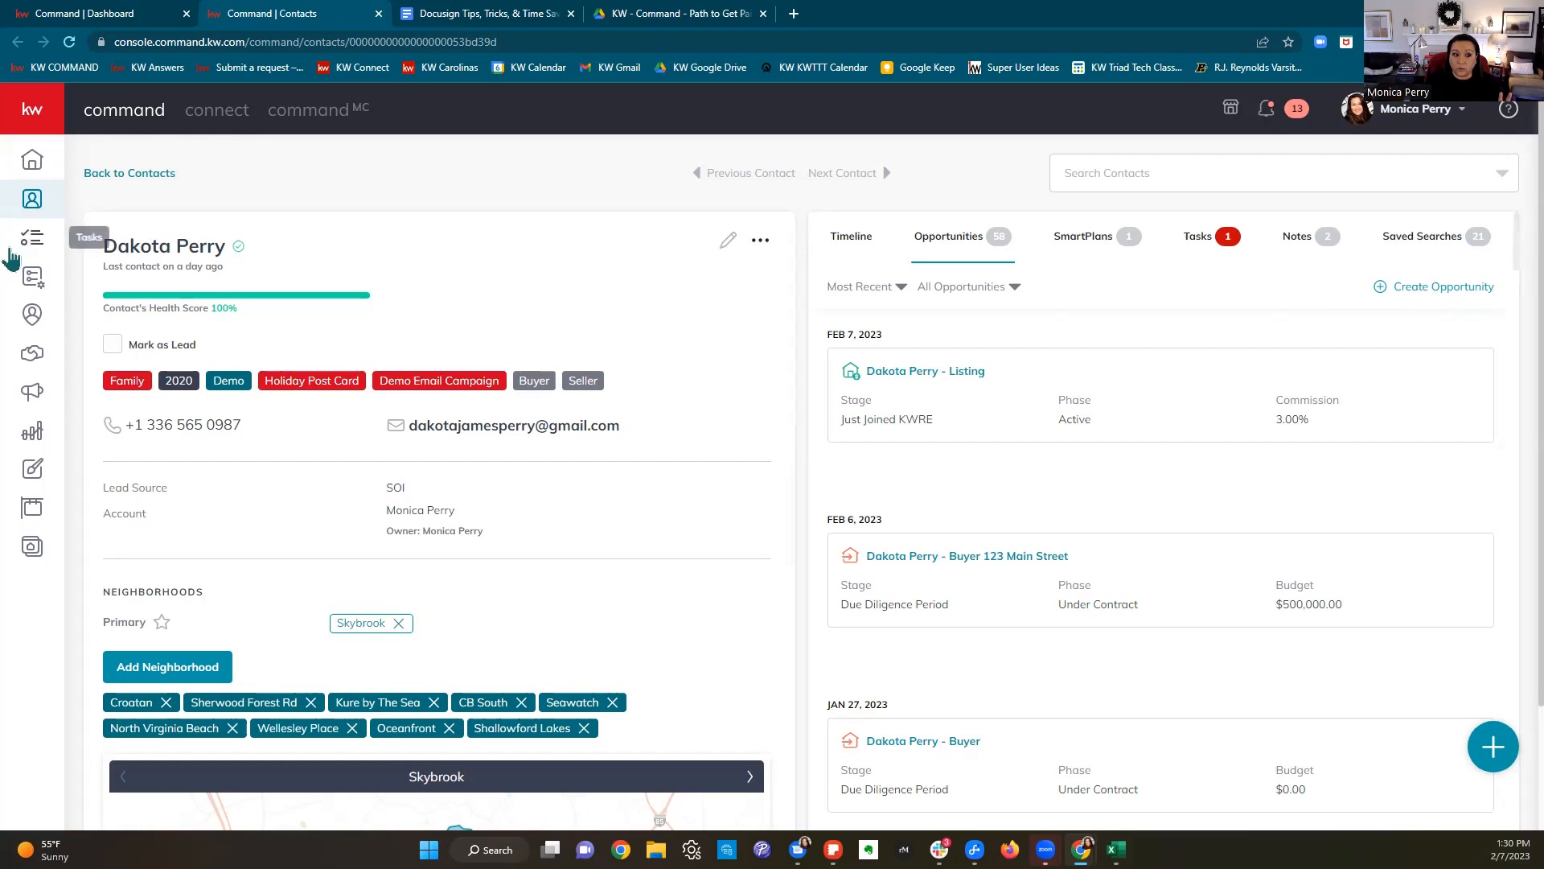
pyautogui.click(38, 364)
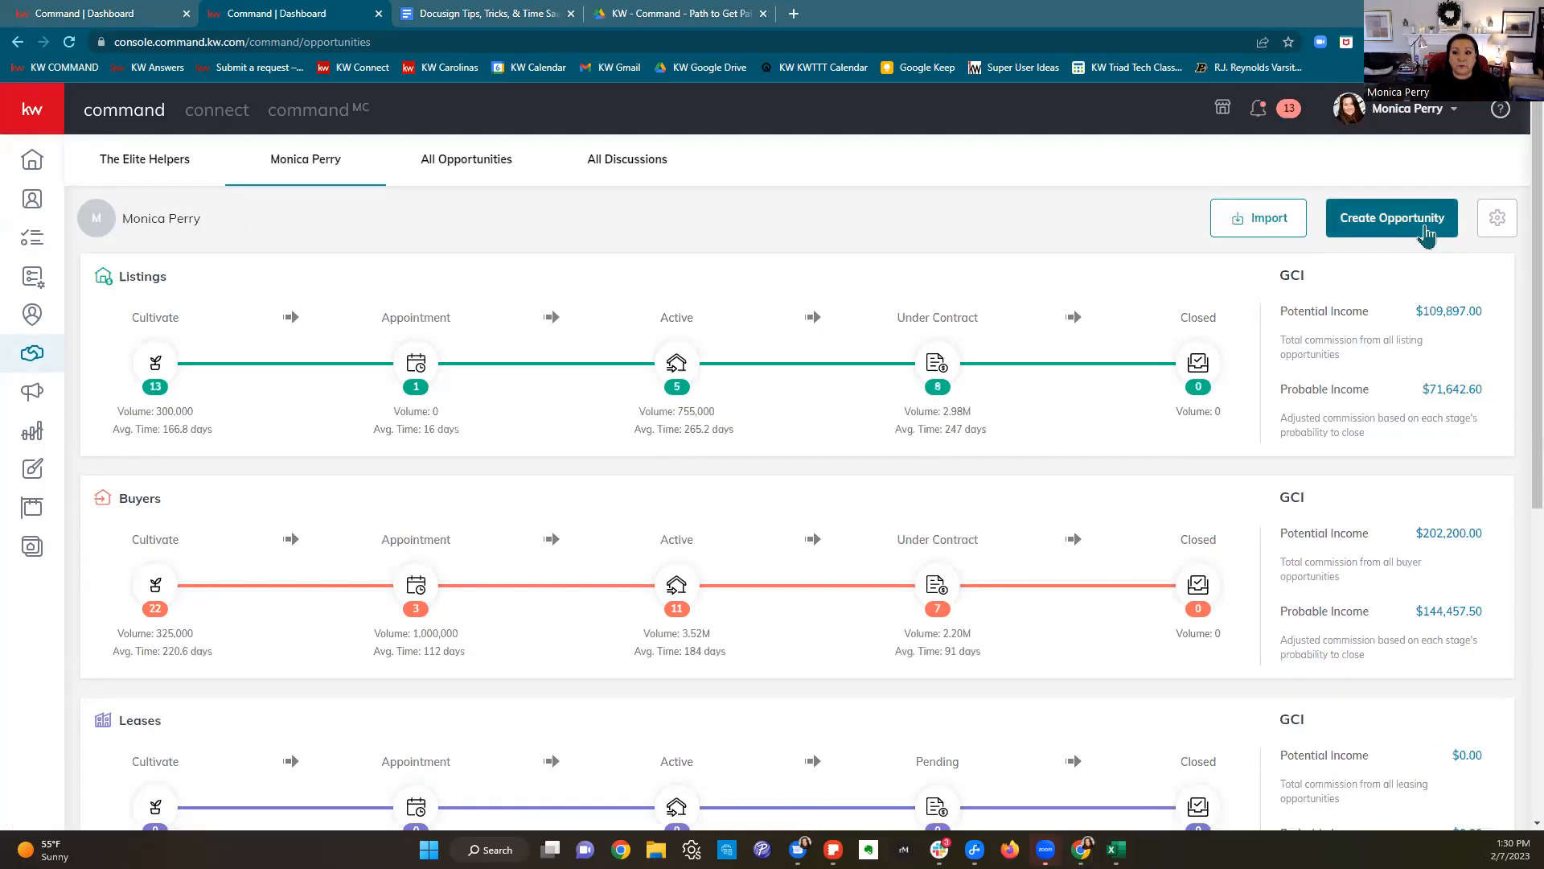
# Step: Start a Listing opportunity in Winston Salem, searching for the seller by name as client
pyautogui.click(1426, 235)
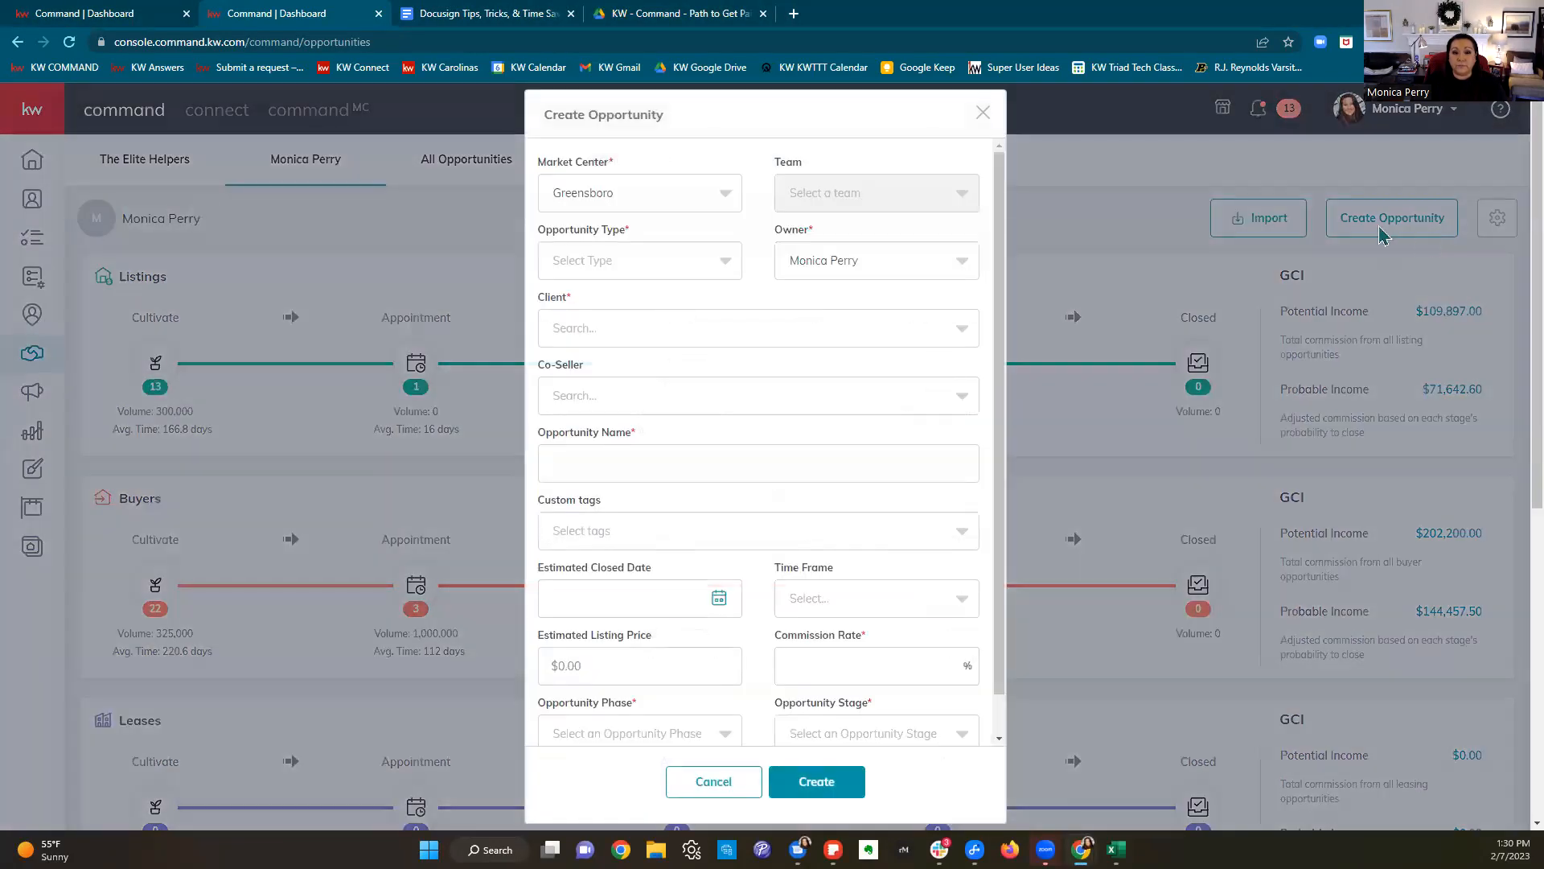
pyautogui.click(653, 198)
pyautogui.click(626, 310)
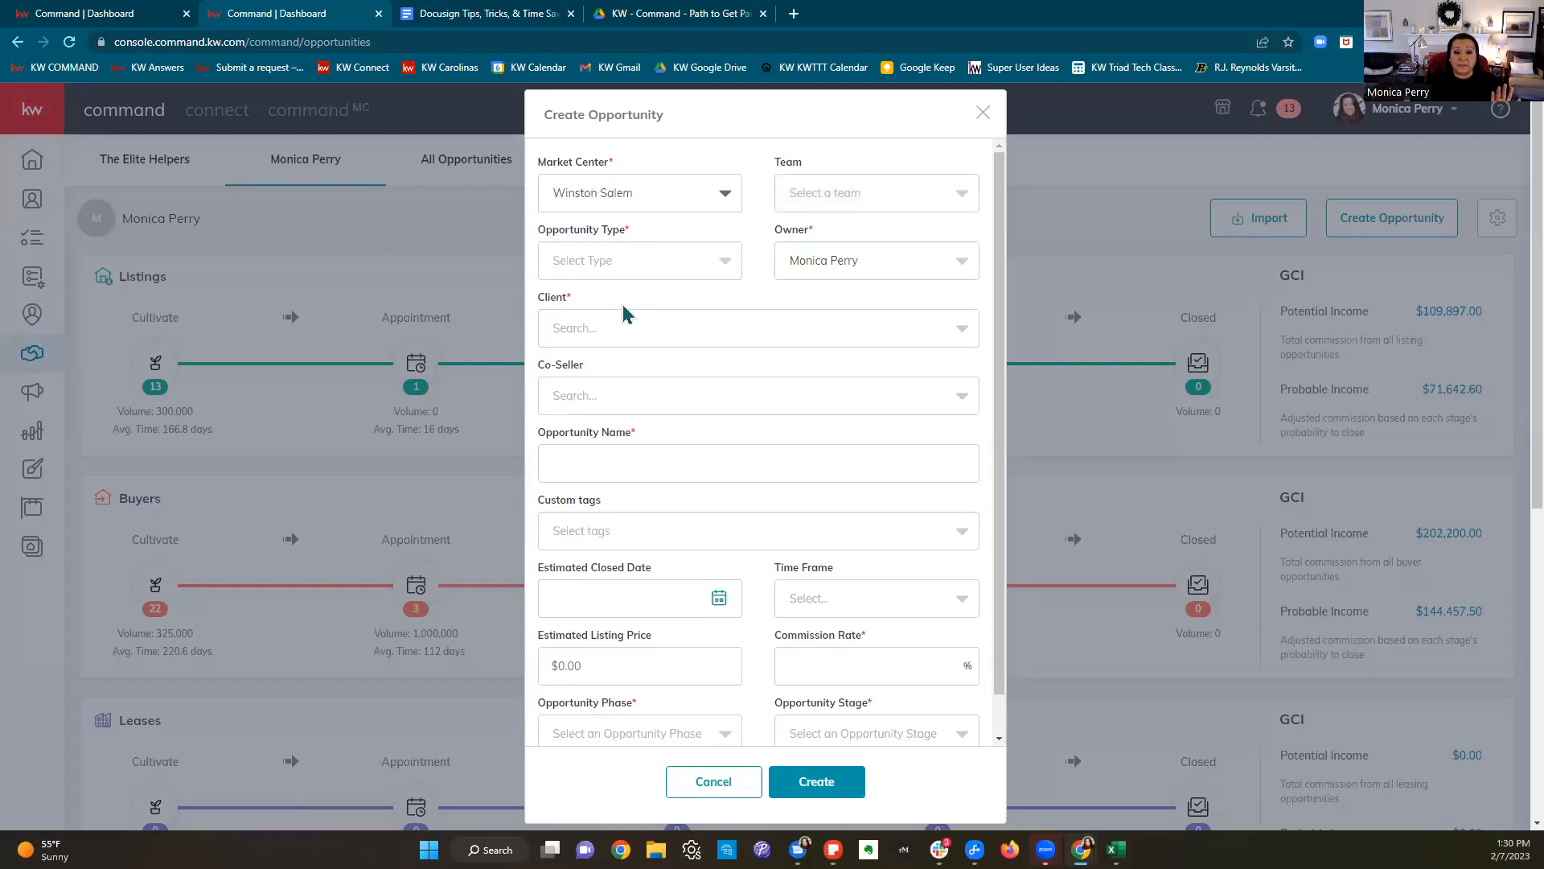
pyautogui.click(625, 274)
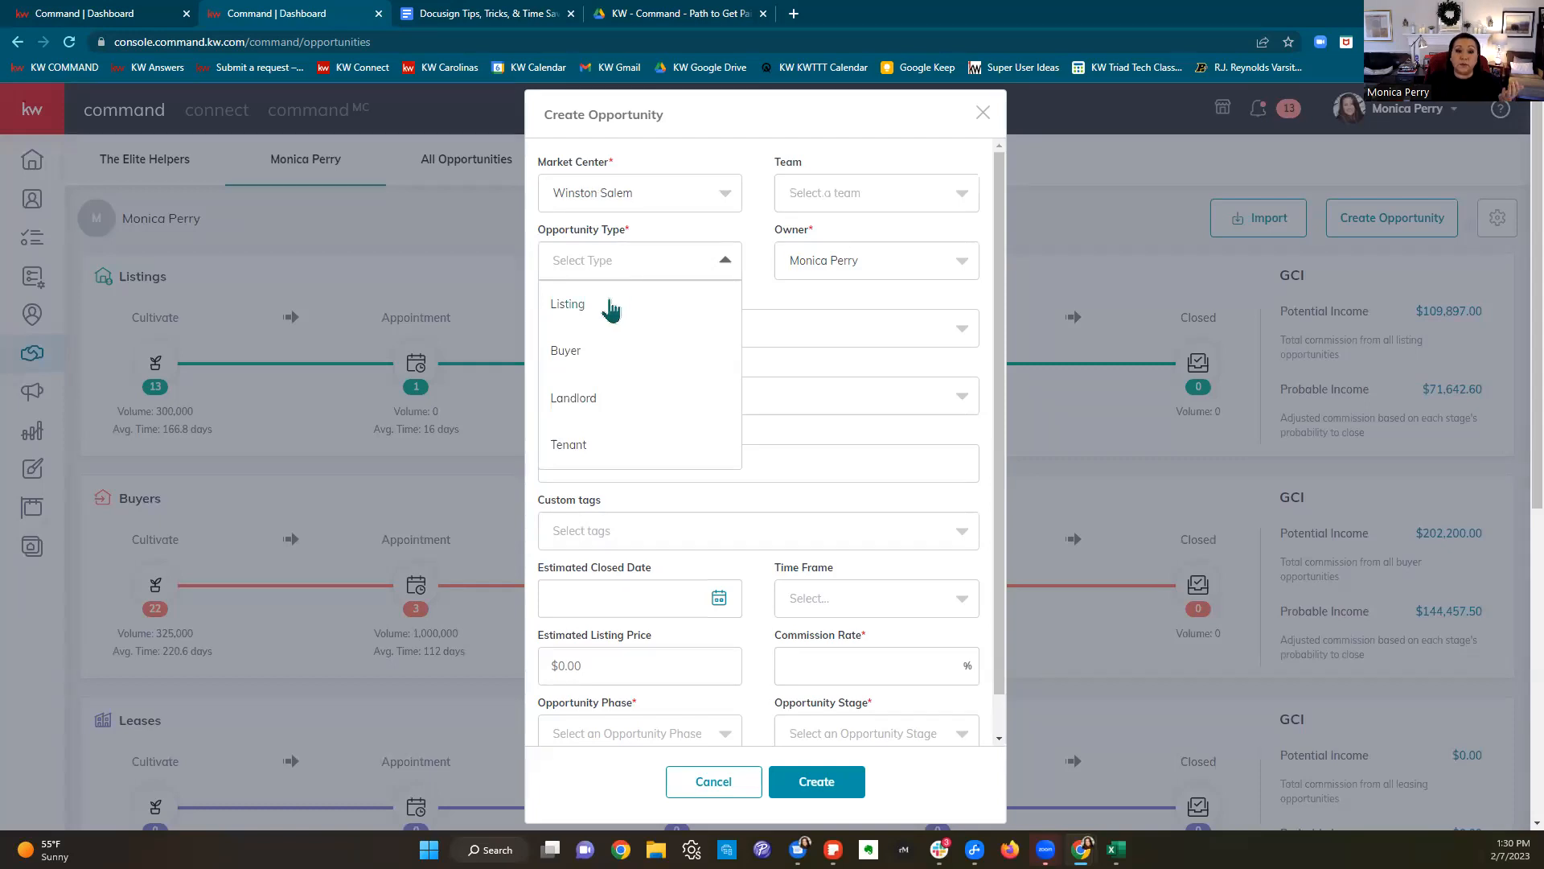
pyautogui.click(609, 306)
pyautogui.click(652, 343)
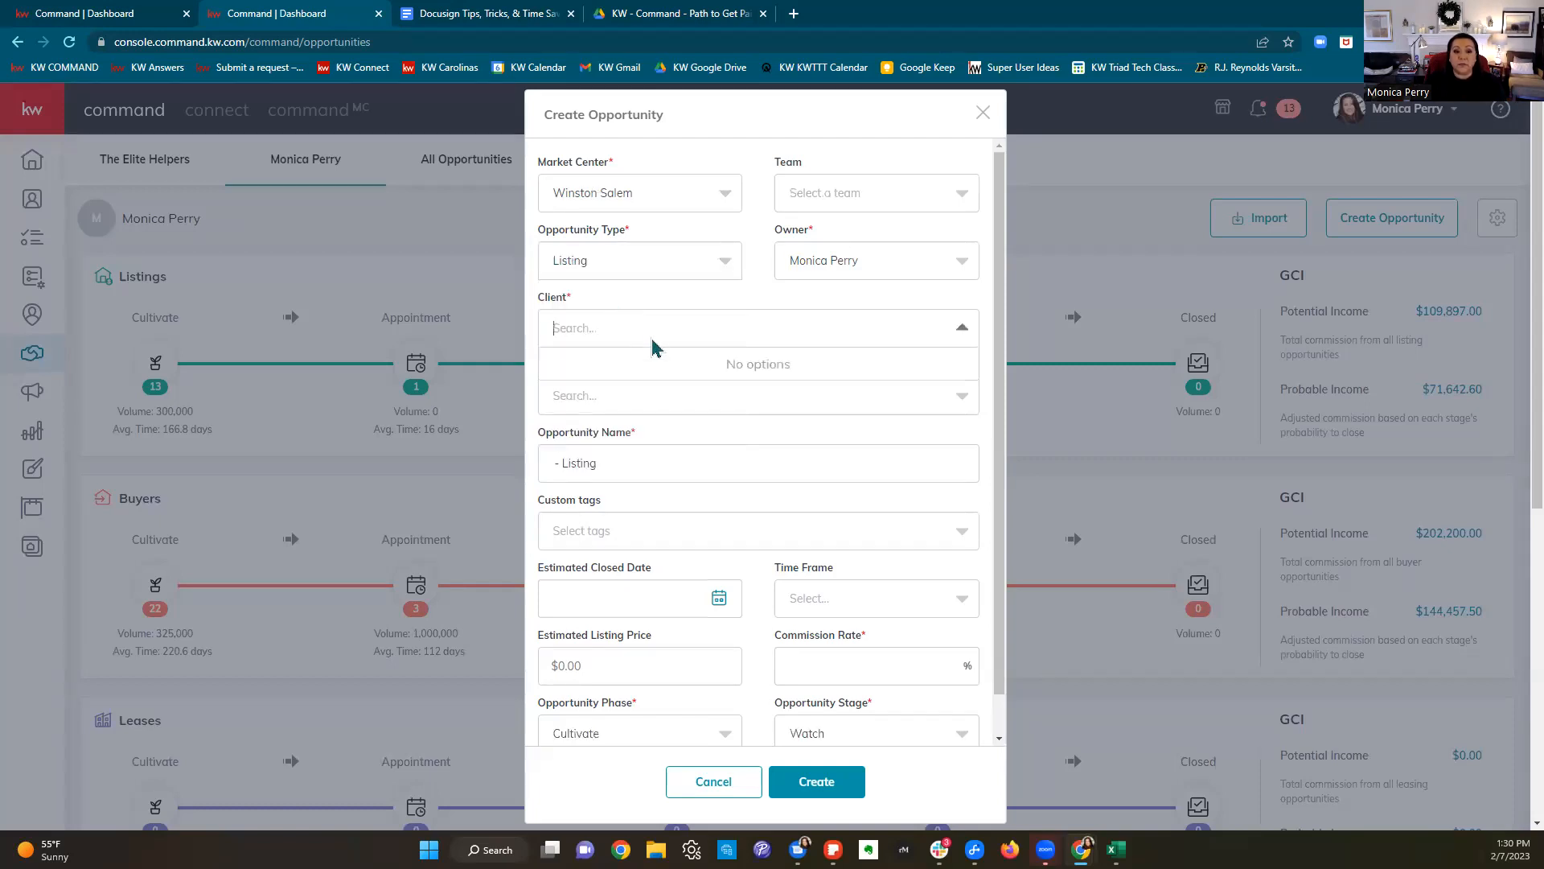
pyautogui.write('Dakota')
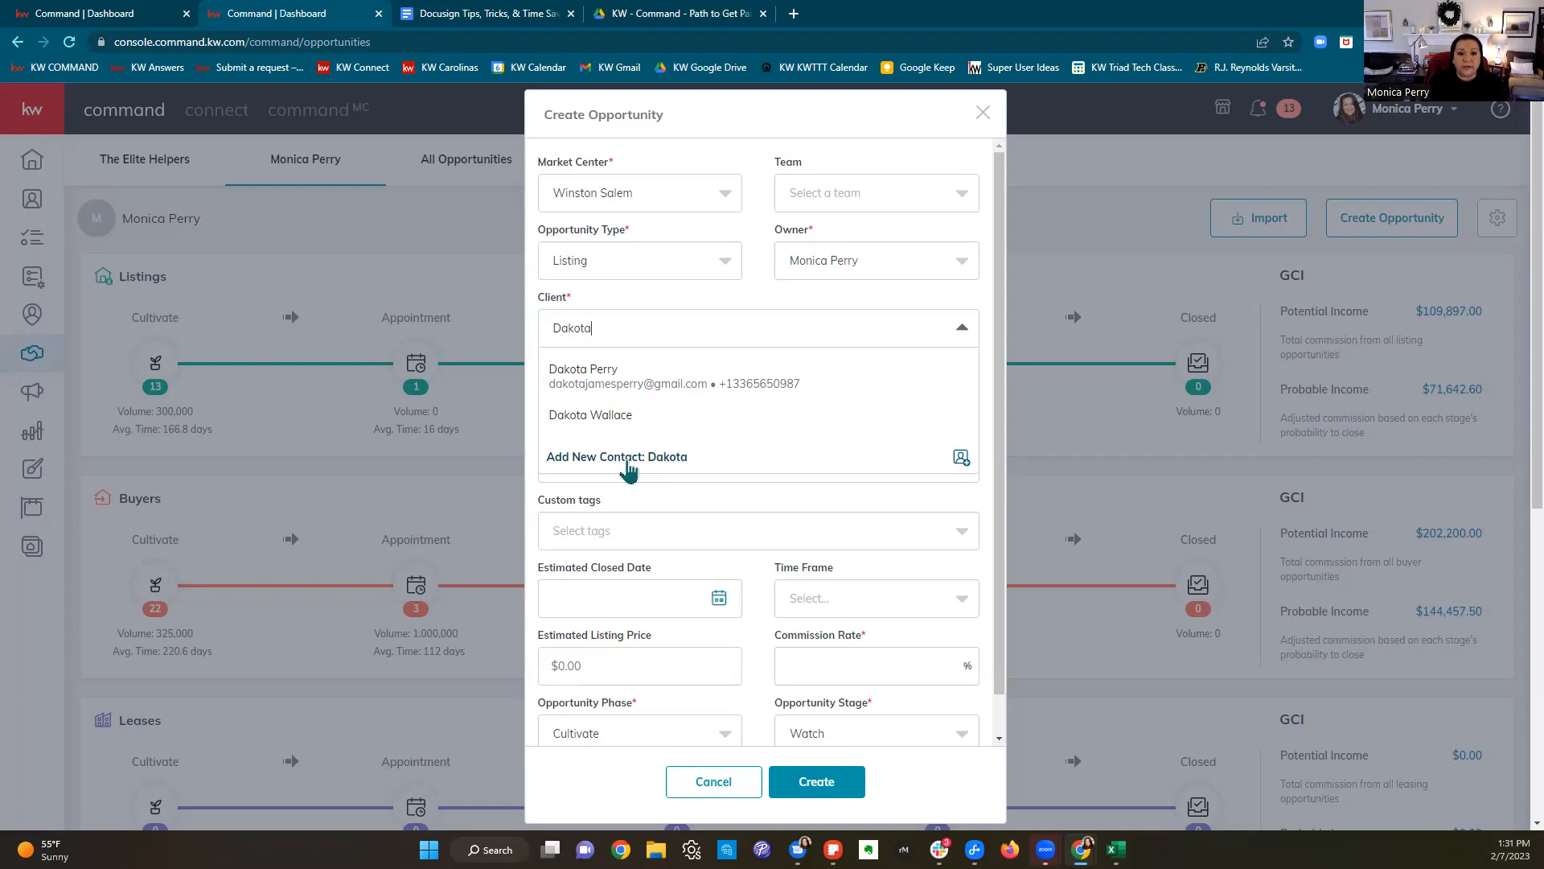
pyautogui.click(666, 389)
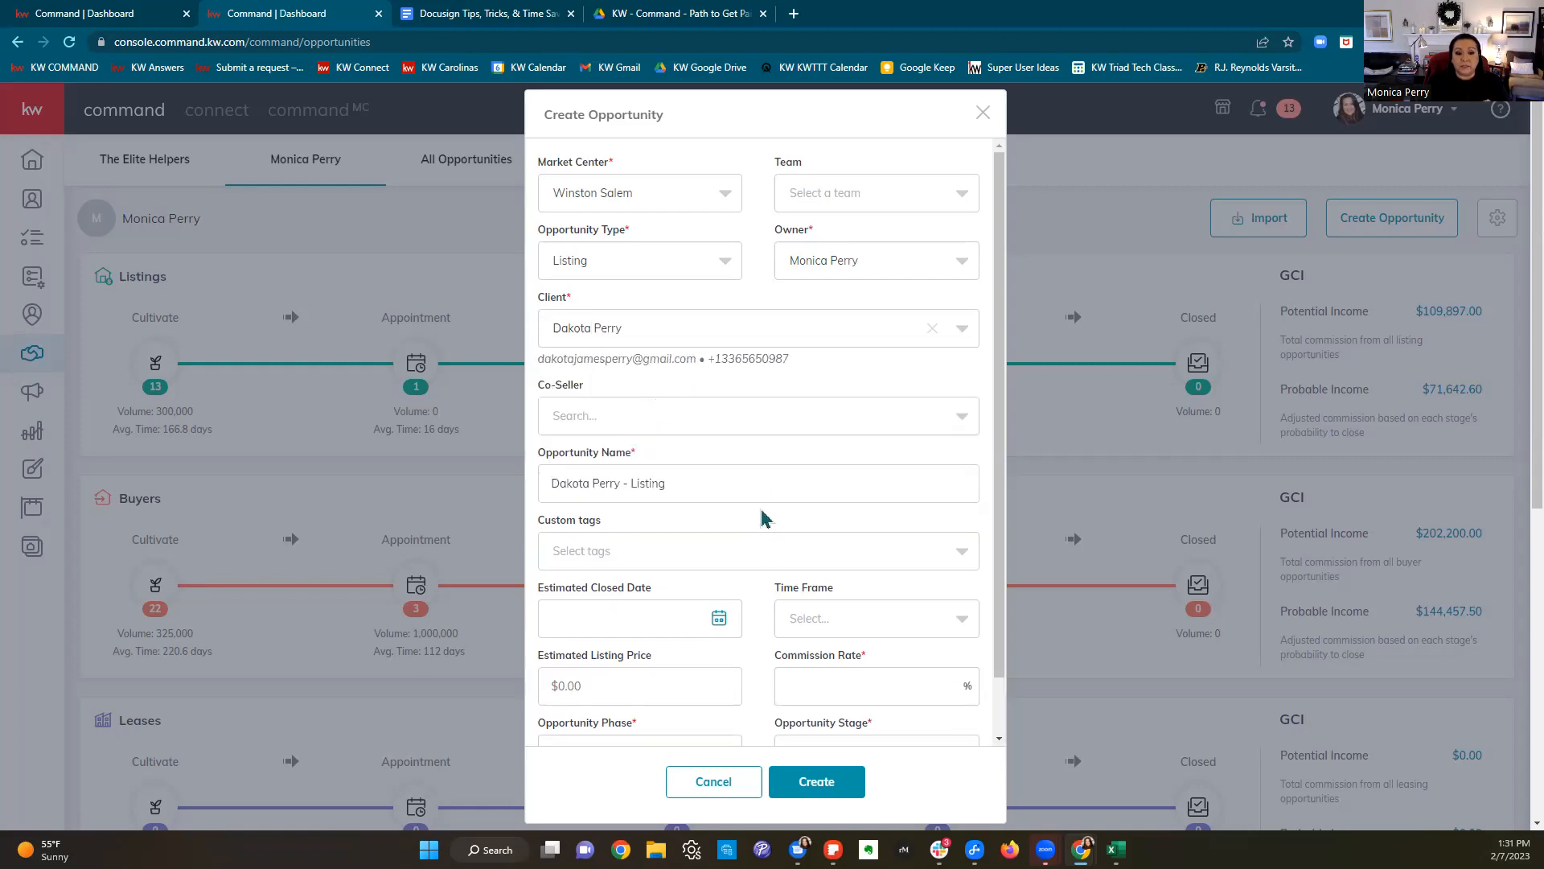
pyautogui.moveTo(688, 486); pyautogui.dragTo(519, 500)
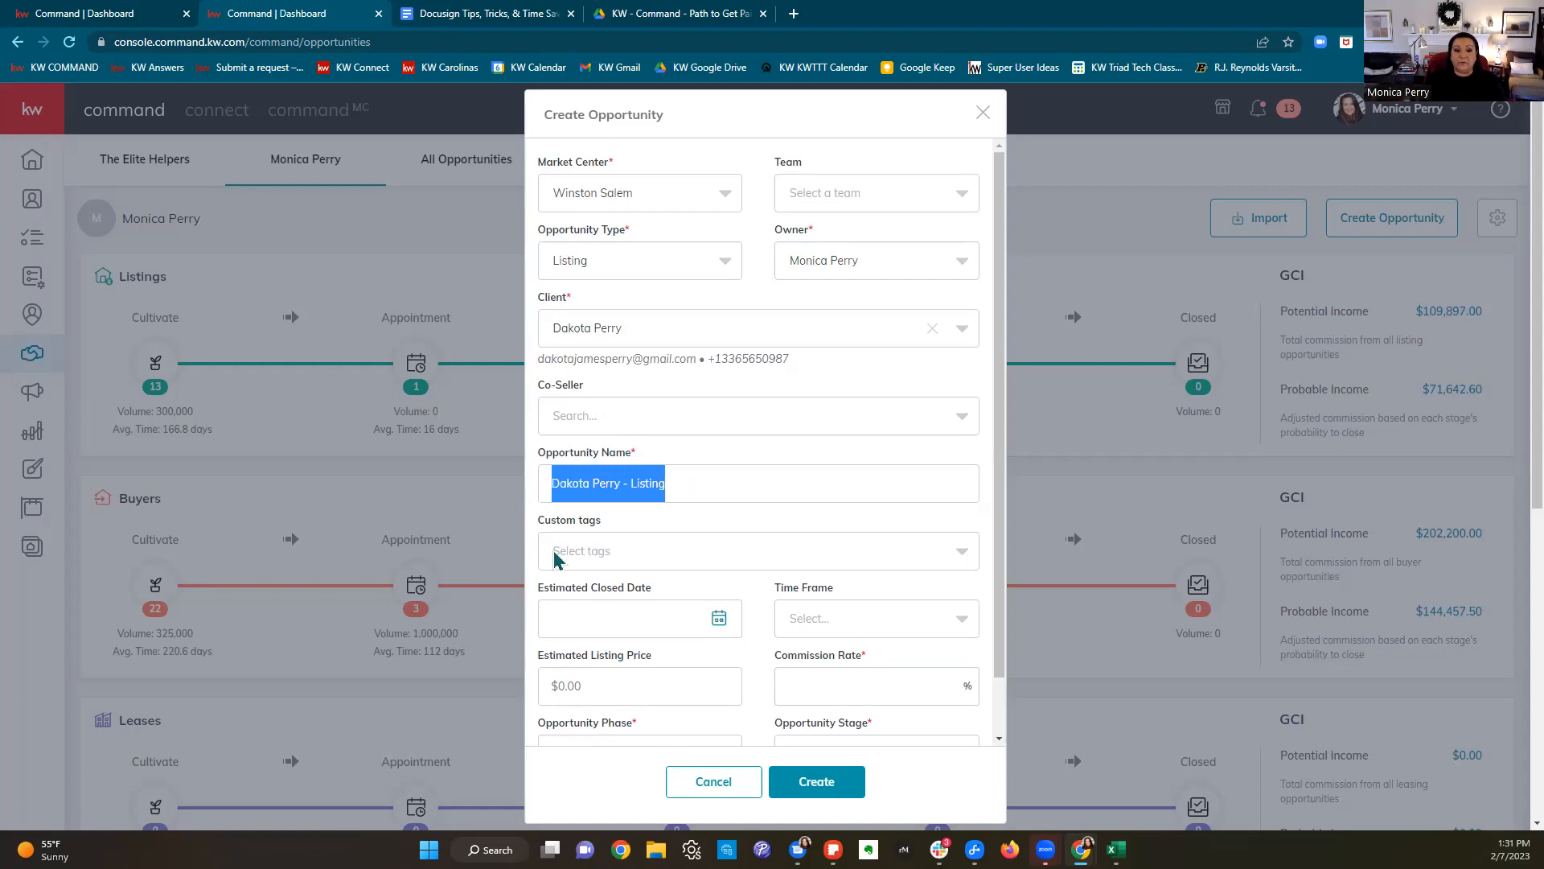
pyautogui.press('End')
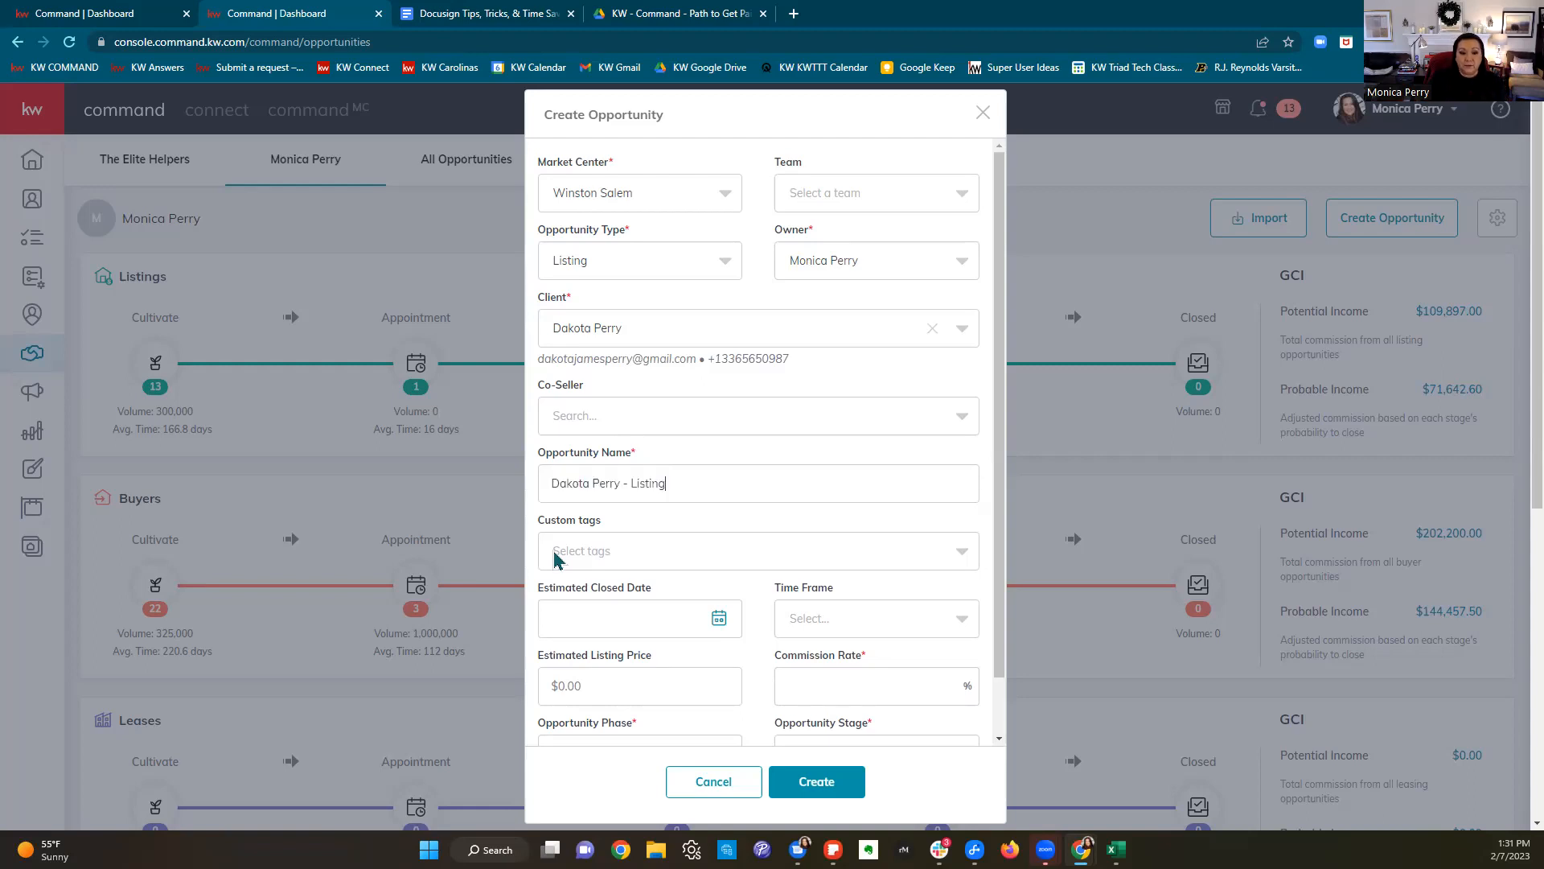
pyautogui.press('BackSpace')
pyautogui.press('BackSpace')
pyautogui.press('BackSpace')
pyautogui.press('BackSpace')
pyautogui.press('BackSpace')
pyautogui.press('BackSpace')
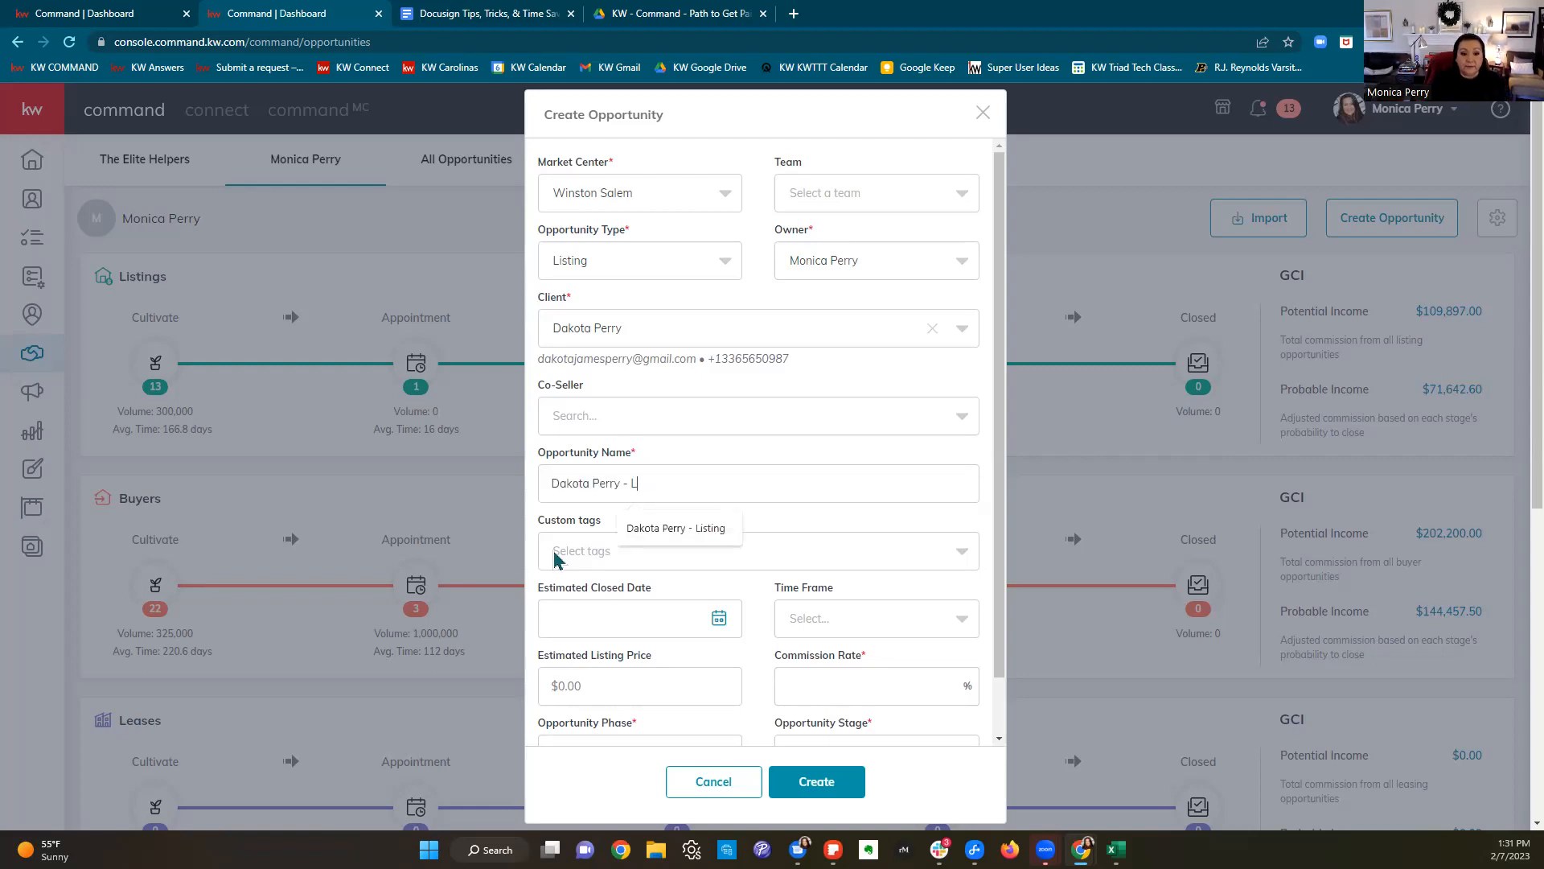
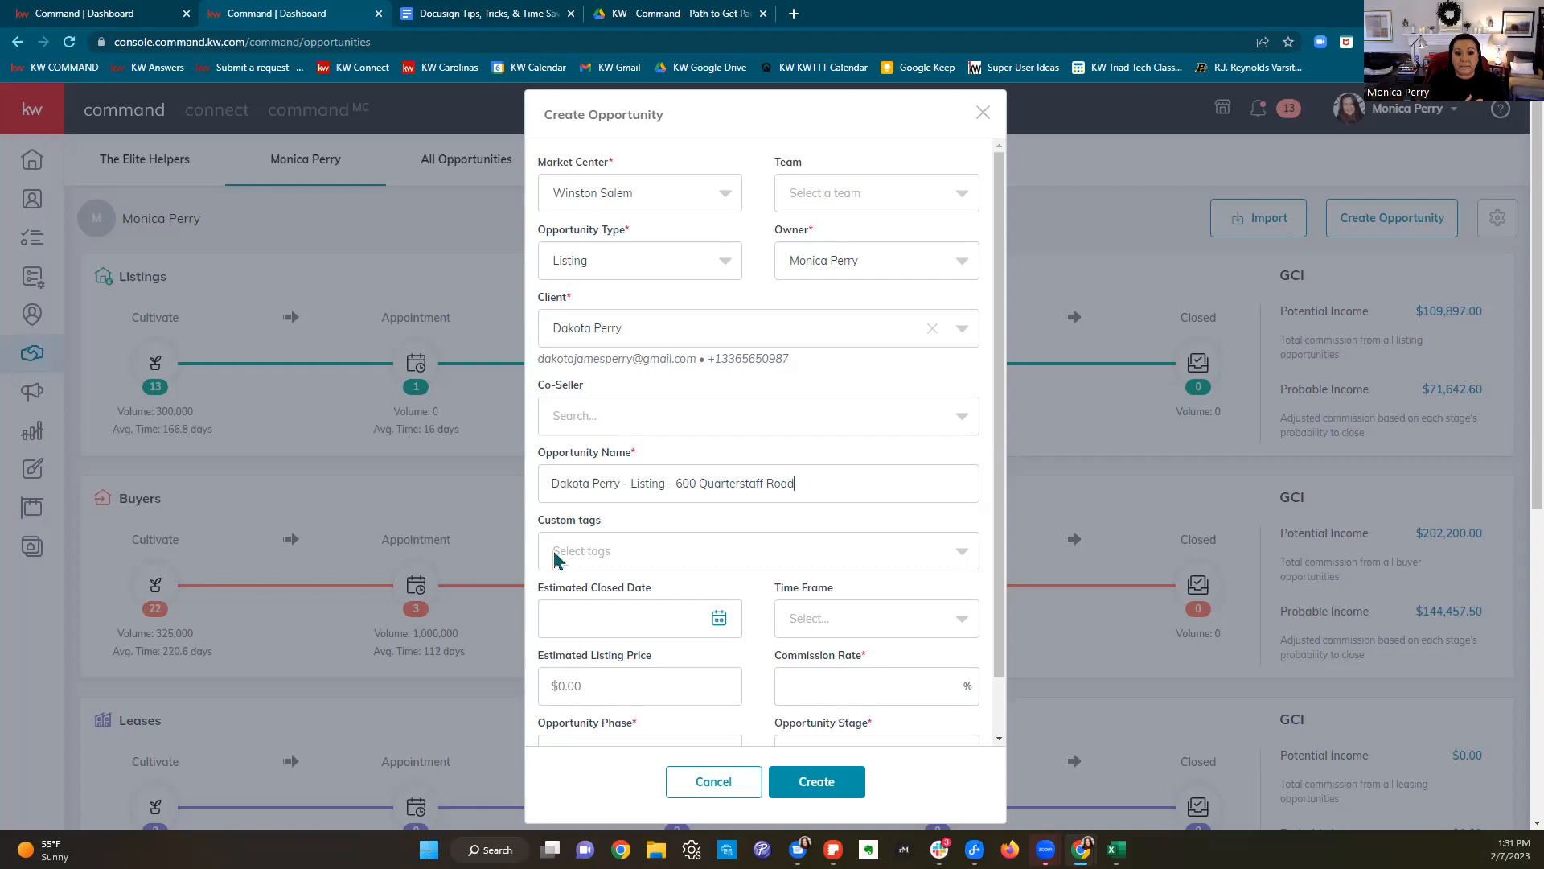
pyautogui.scroll(-2, 692, 530)
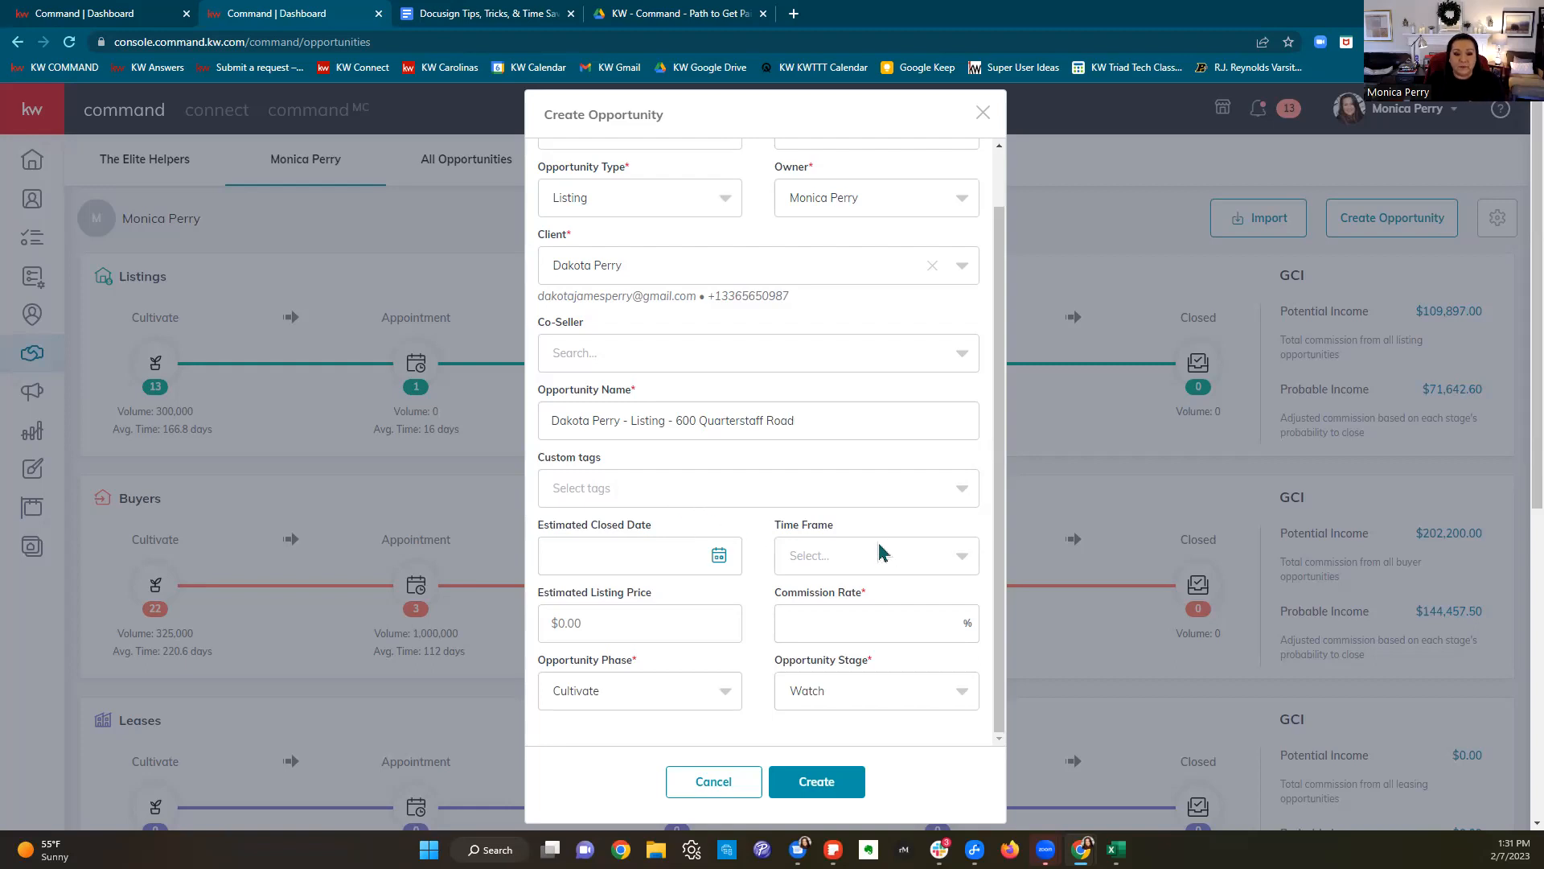
# Step: Set the estimated close date to 4/28/2023, commission to 3% and listing price to 450,000
pyautogui.click(661, 554)
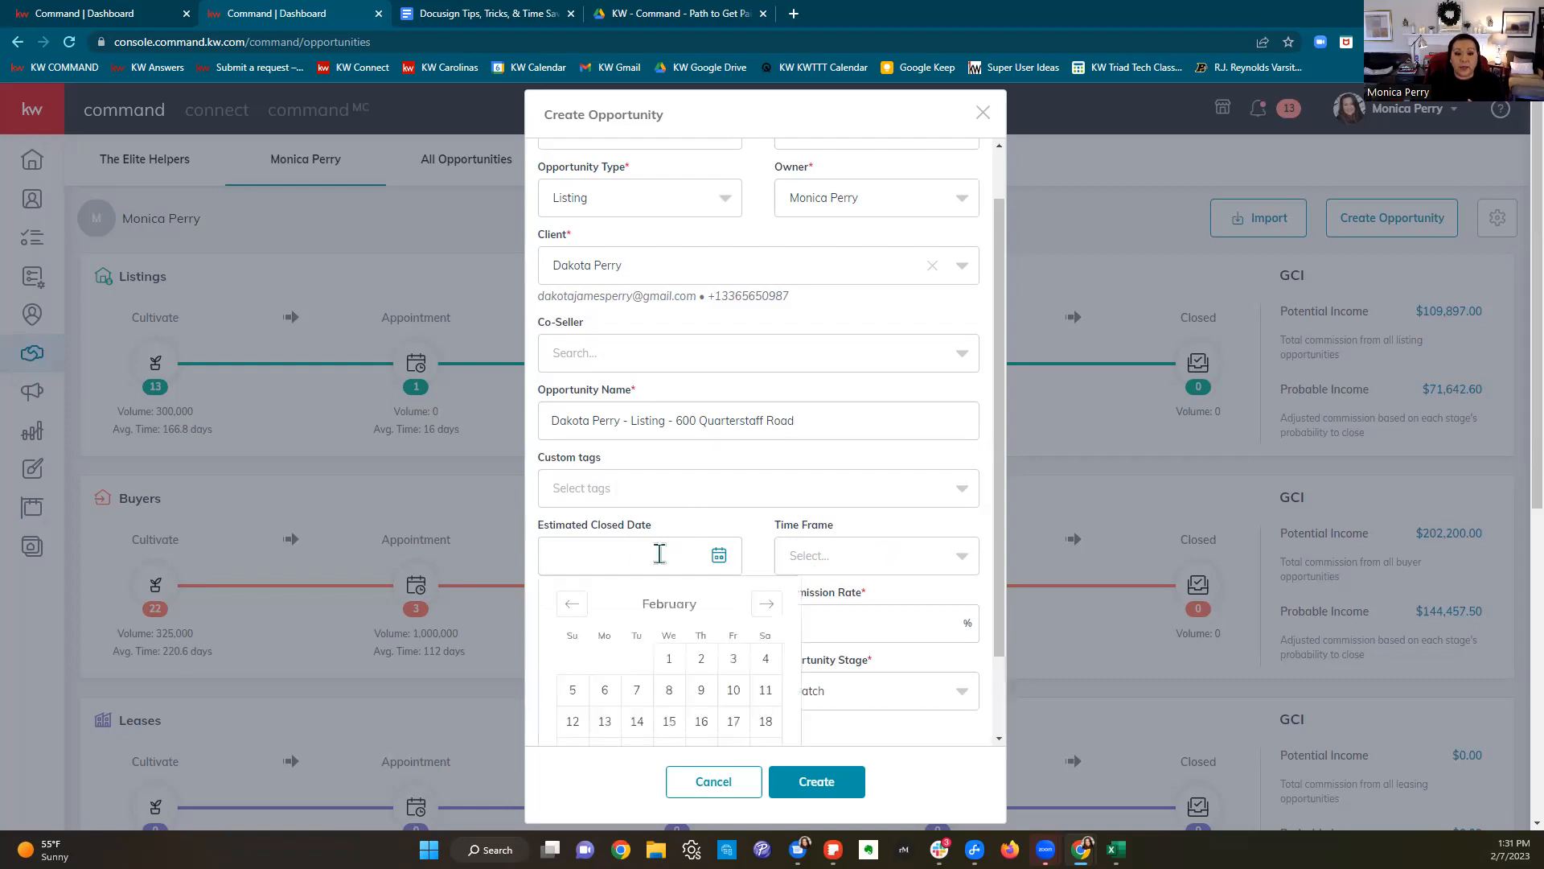
pyautogui.scroll(-2, 935, 526)
pyautogui.click(766, 507)
pyautogui.click(766, 506)
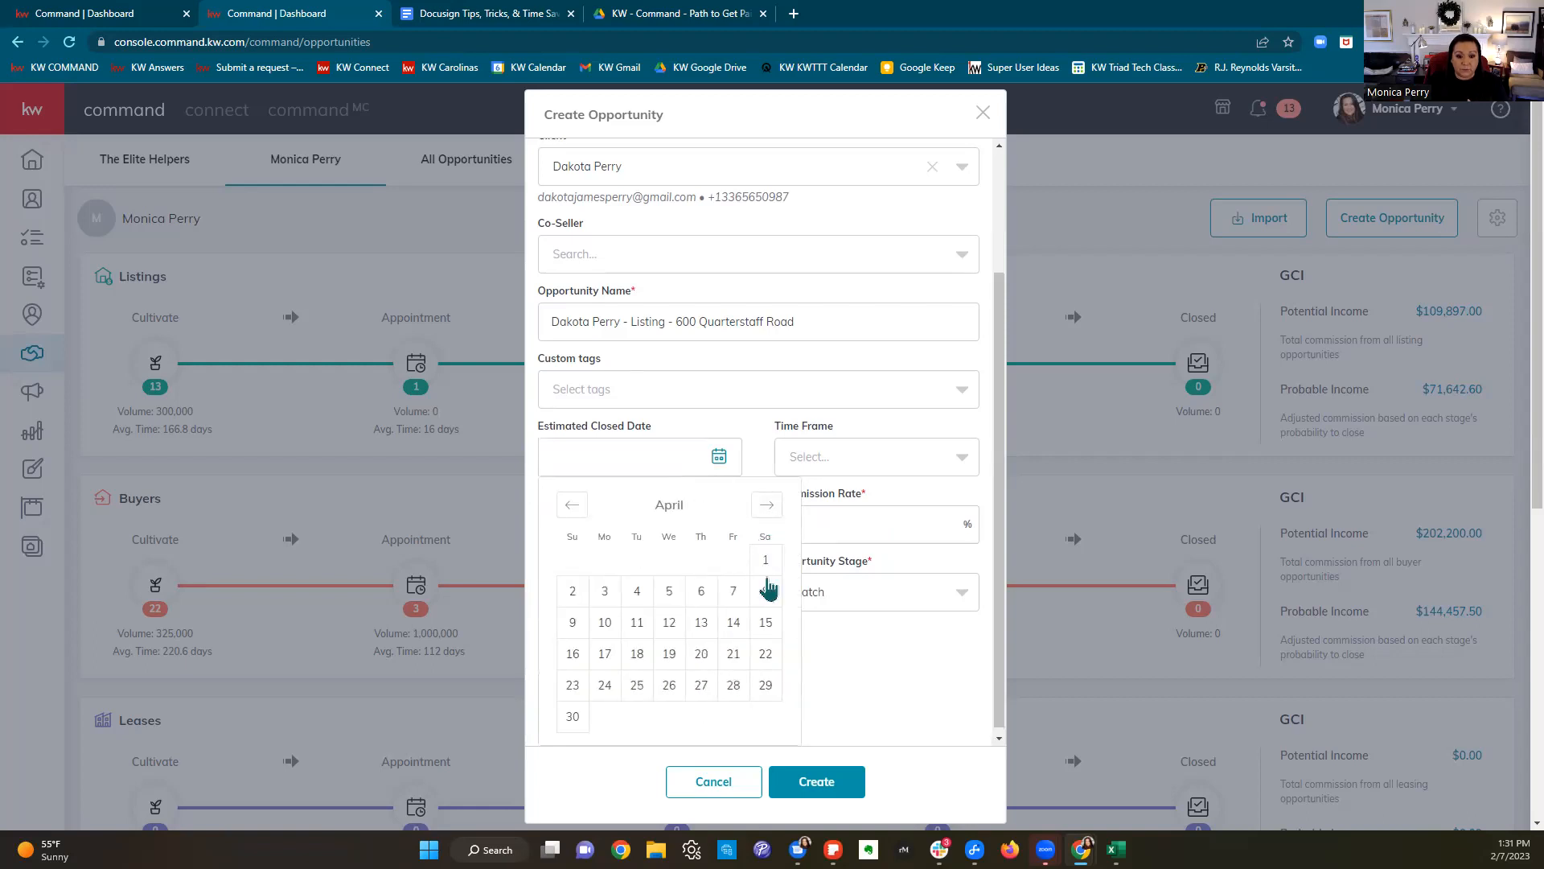
pyautogui.click(732, 685)
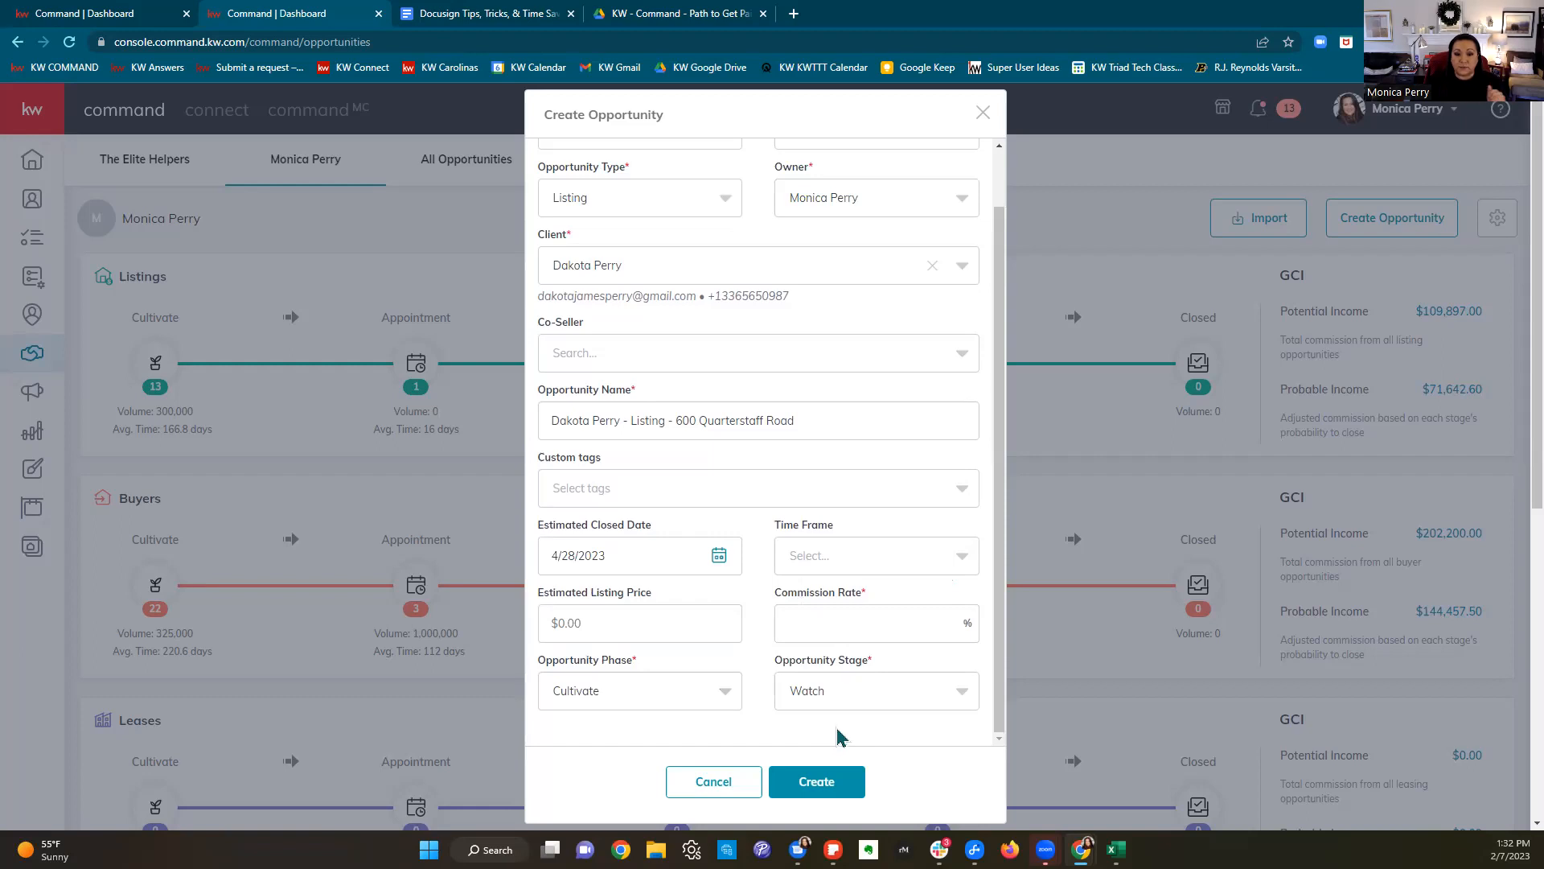
pyautogui.click(870, 625)
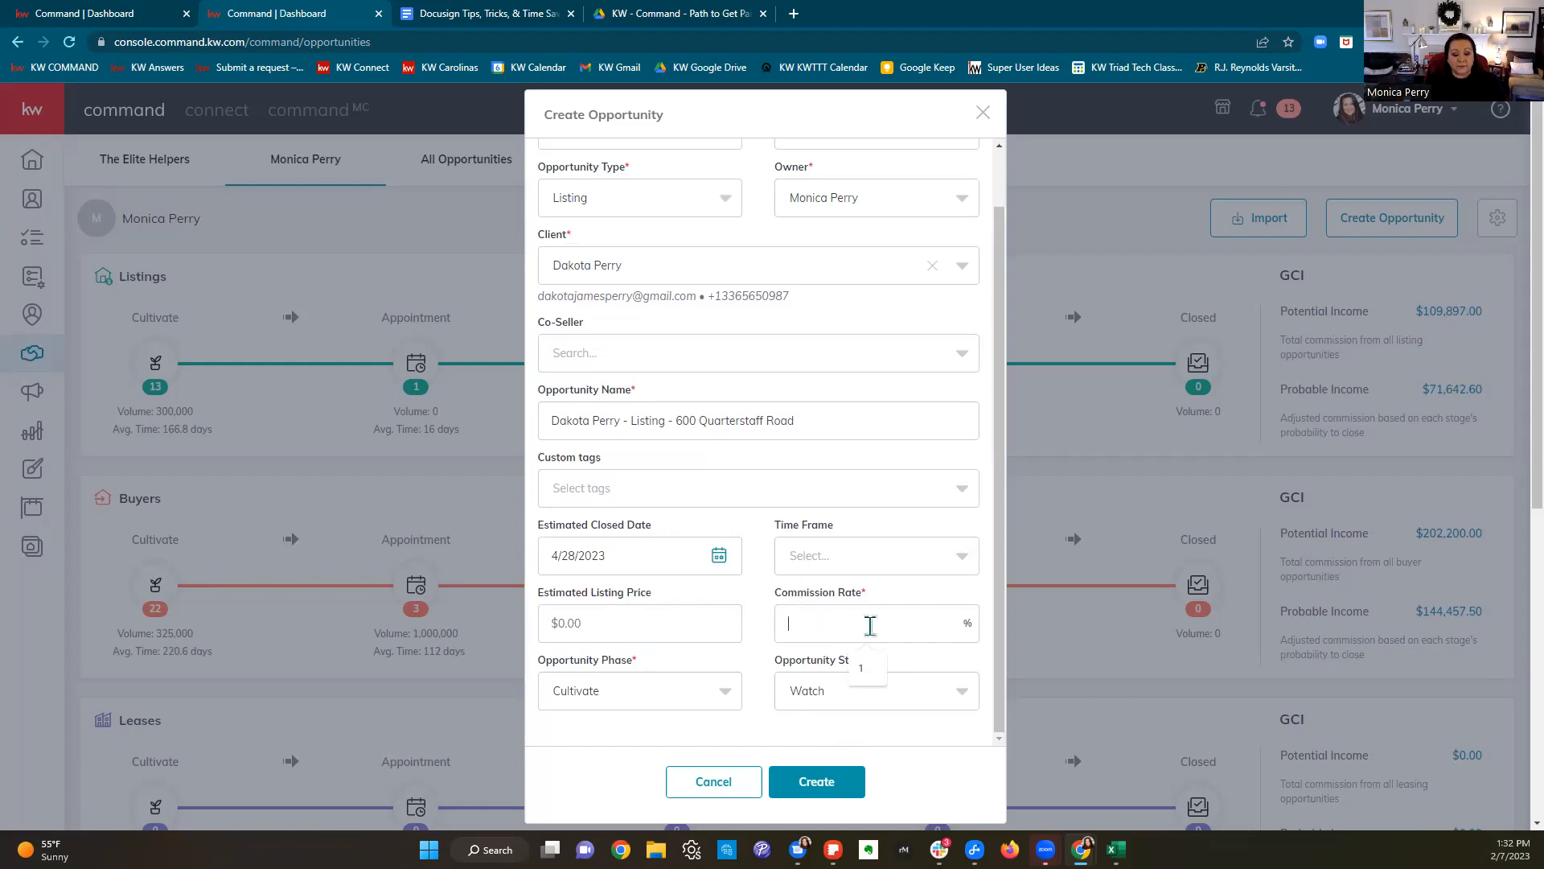
pyautogui.write('3')
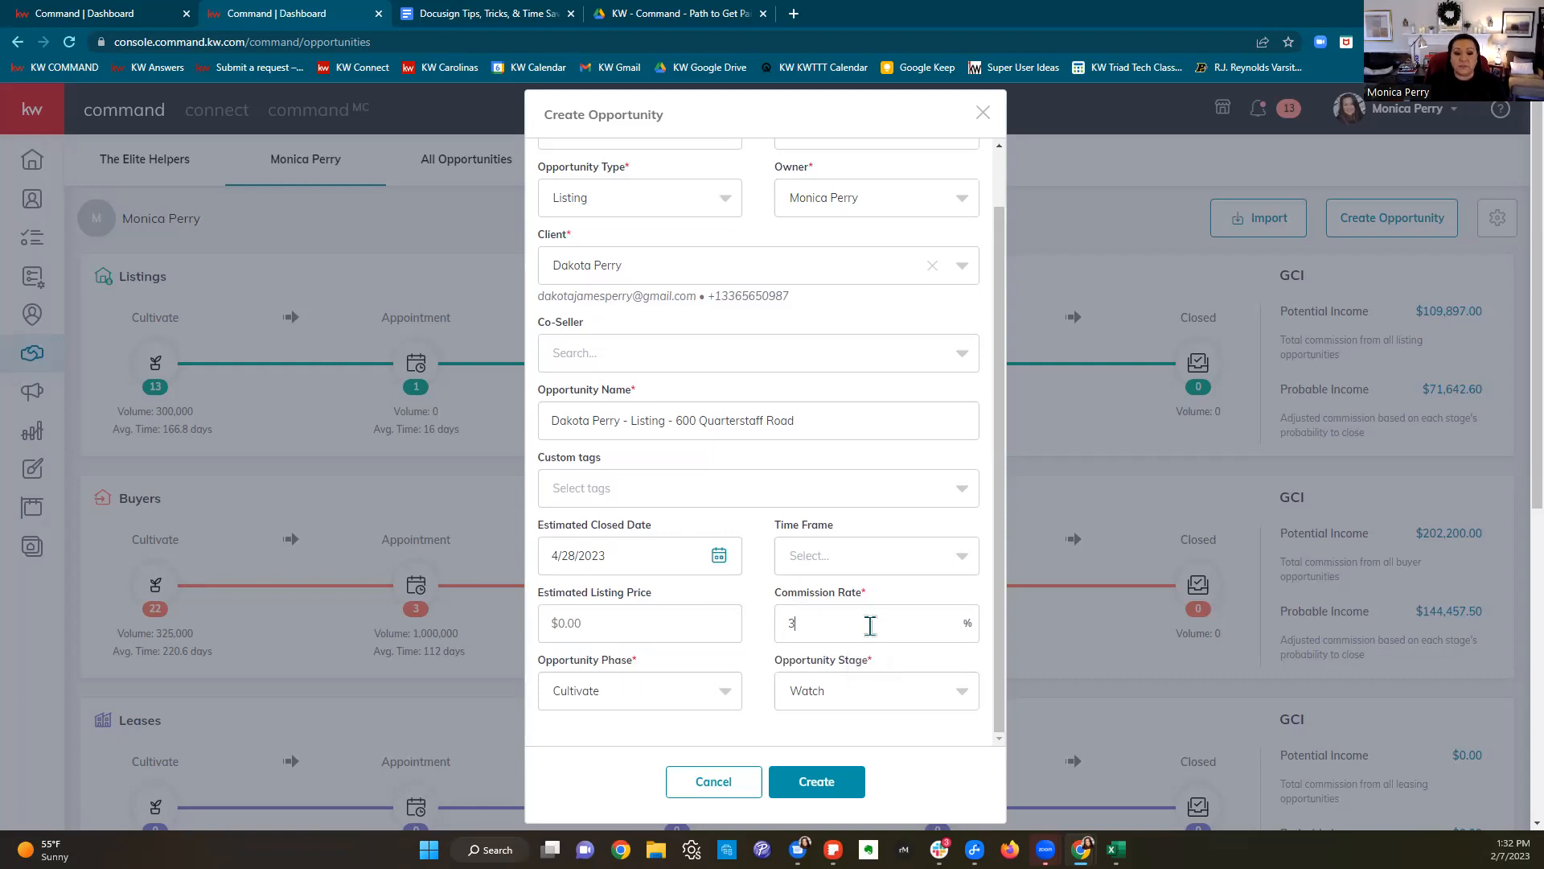
pyautogui.click(668, 629)
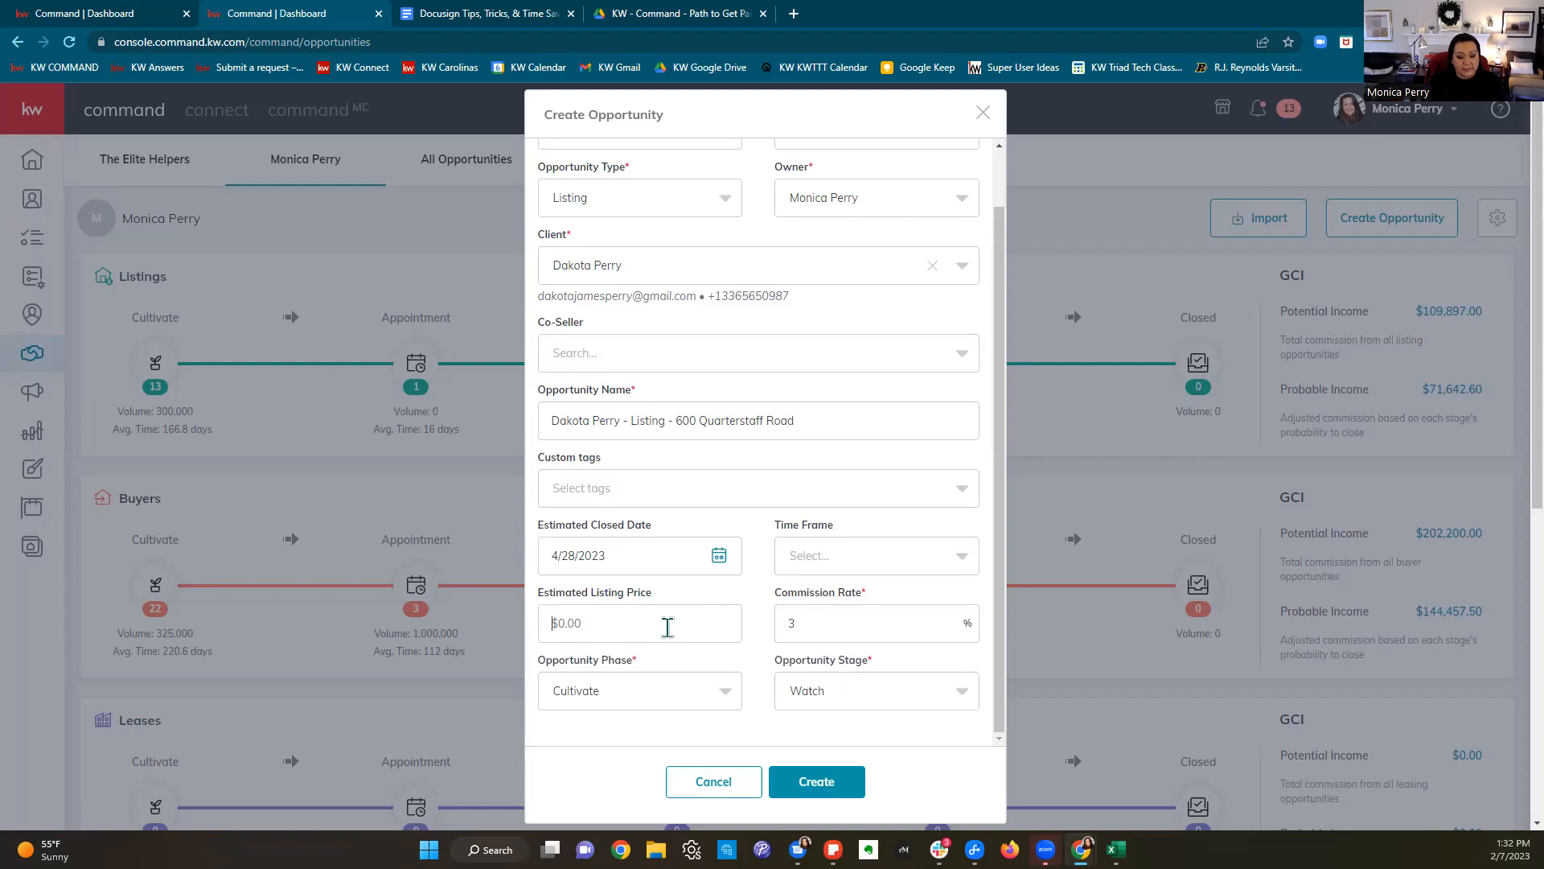
pyautogui.write('450,000')
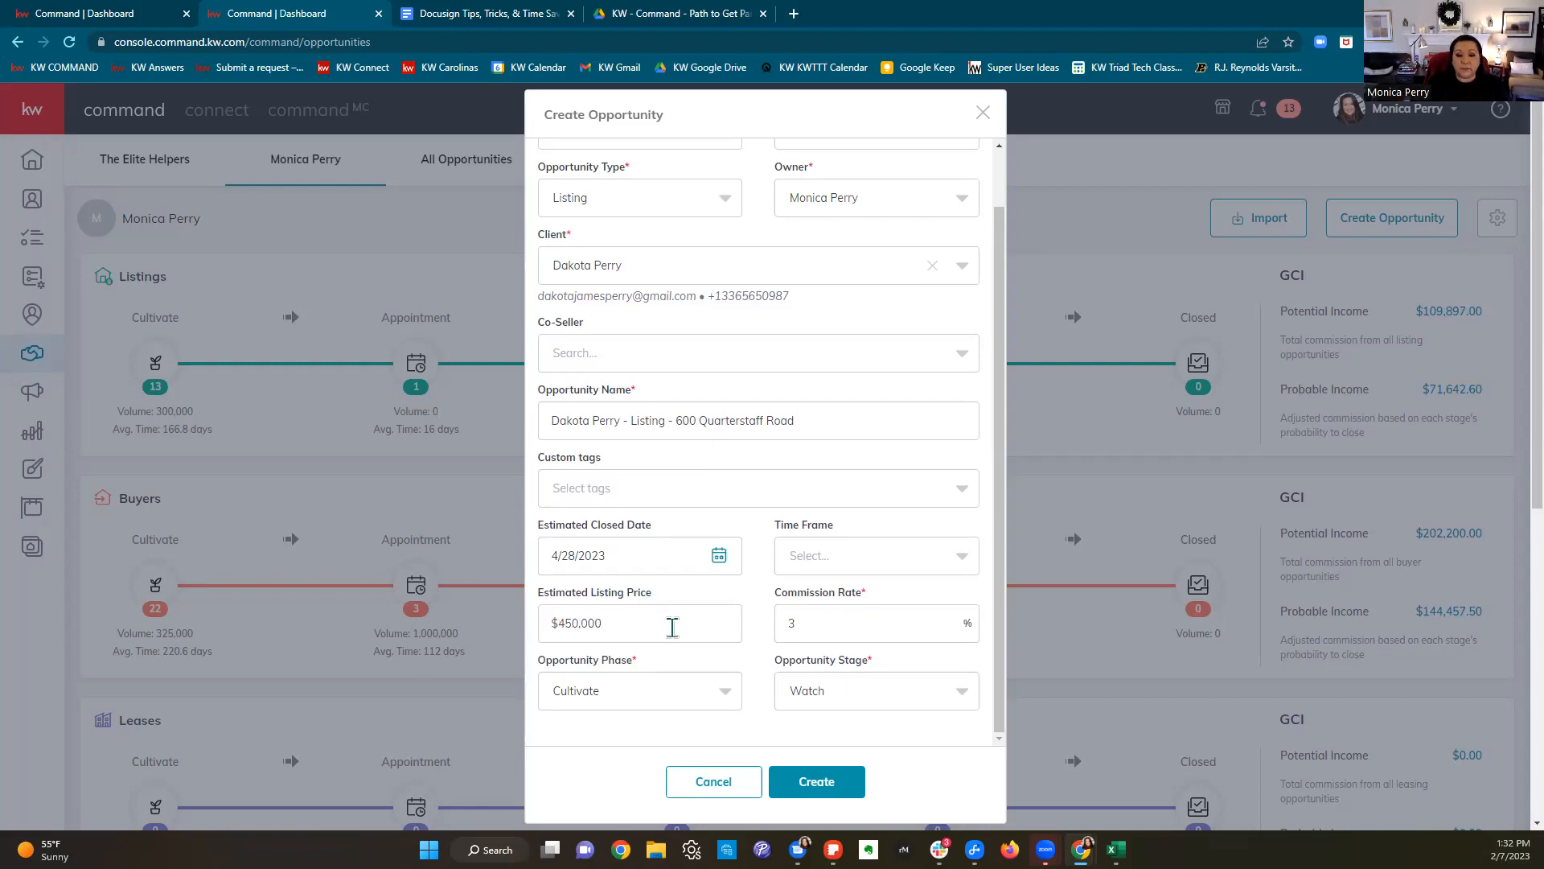
# Step: Set the phase to Active with stage Staging and create the listing opportunity
pyautogui.scroll(-2, 760, 624)
pyautogui.click(676, 704)
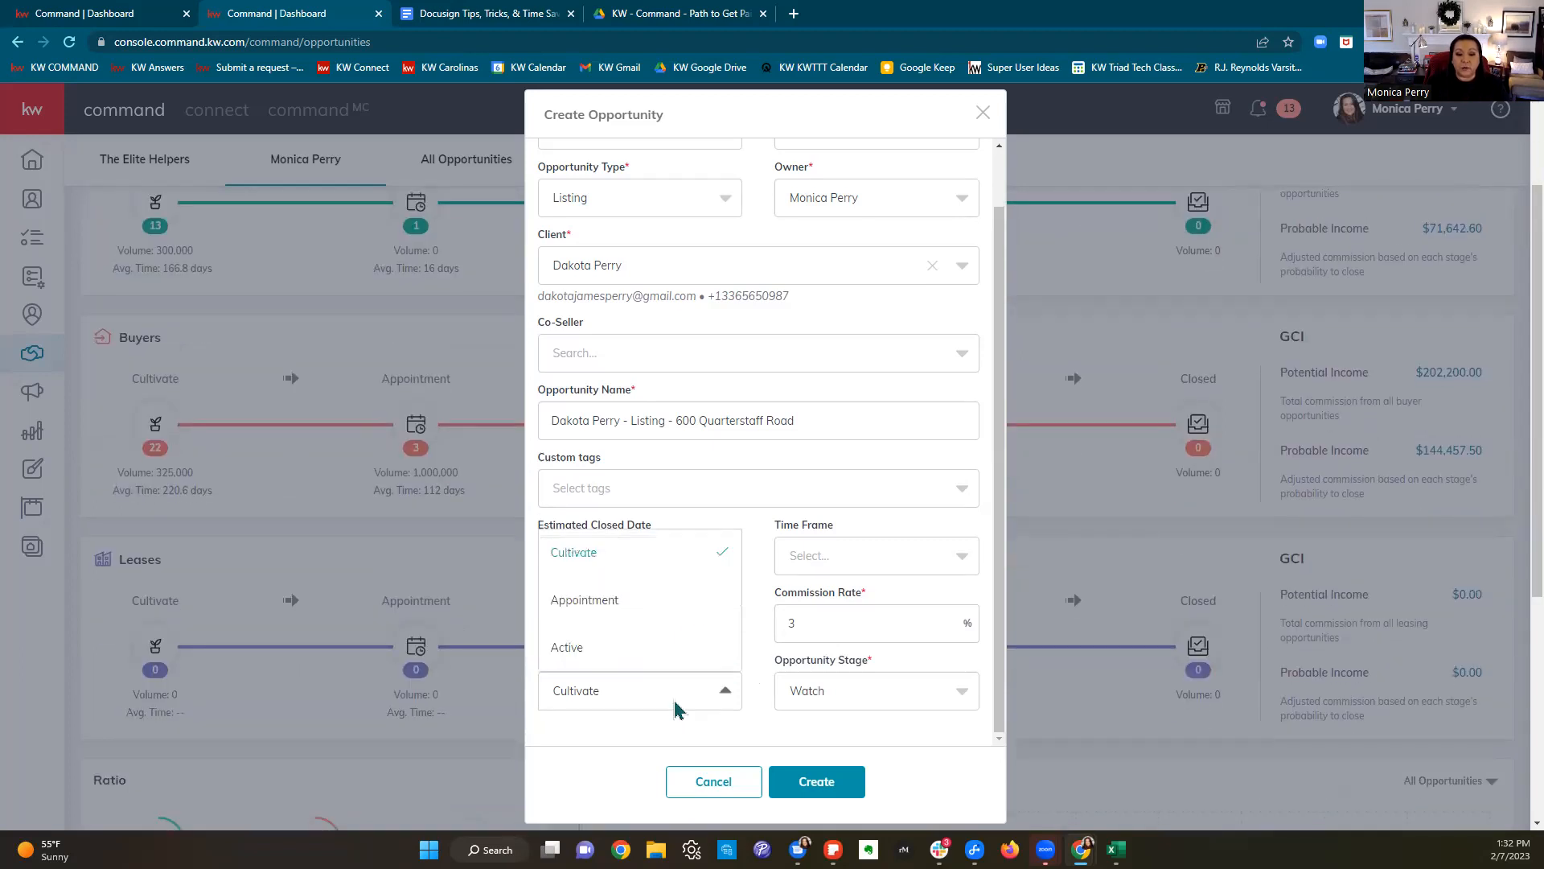
pyautogui.click(620, 650)
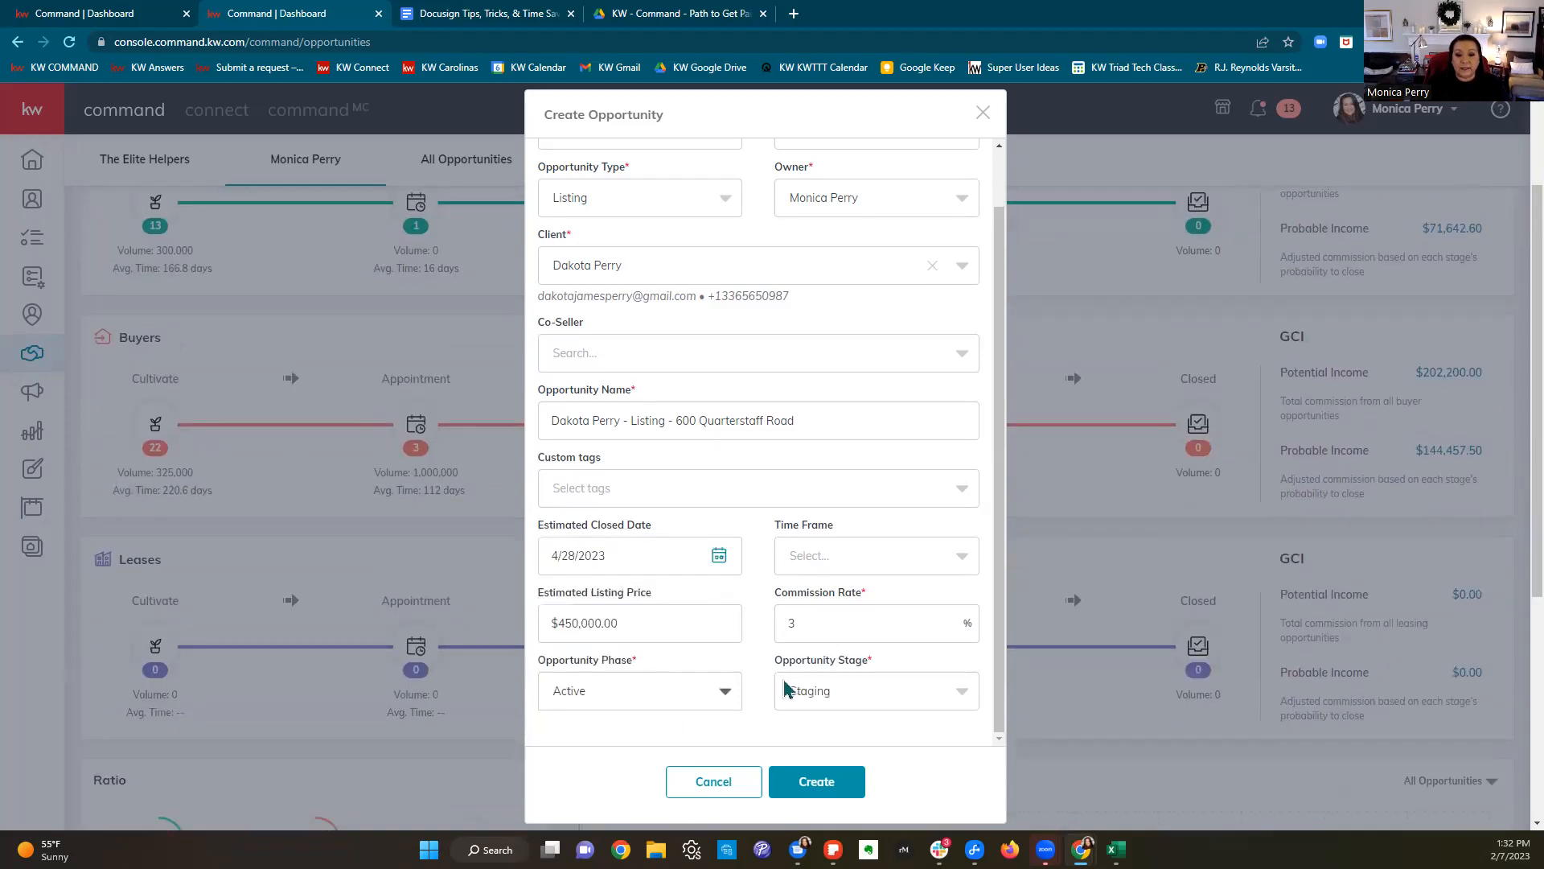
pyautogui.click(849, 699)
pyautogui.click(616, 710)
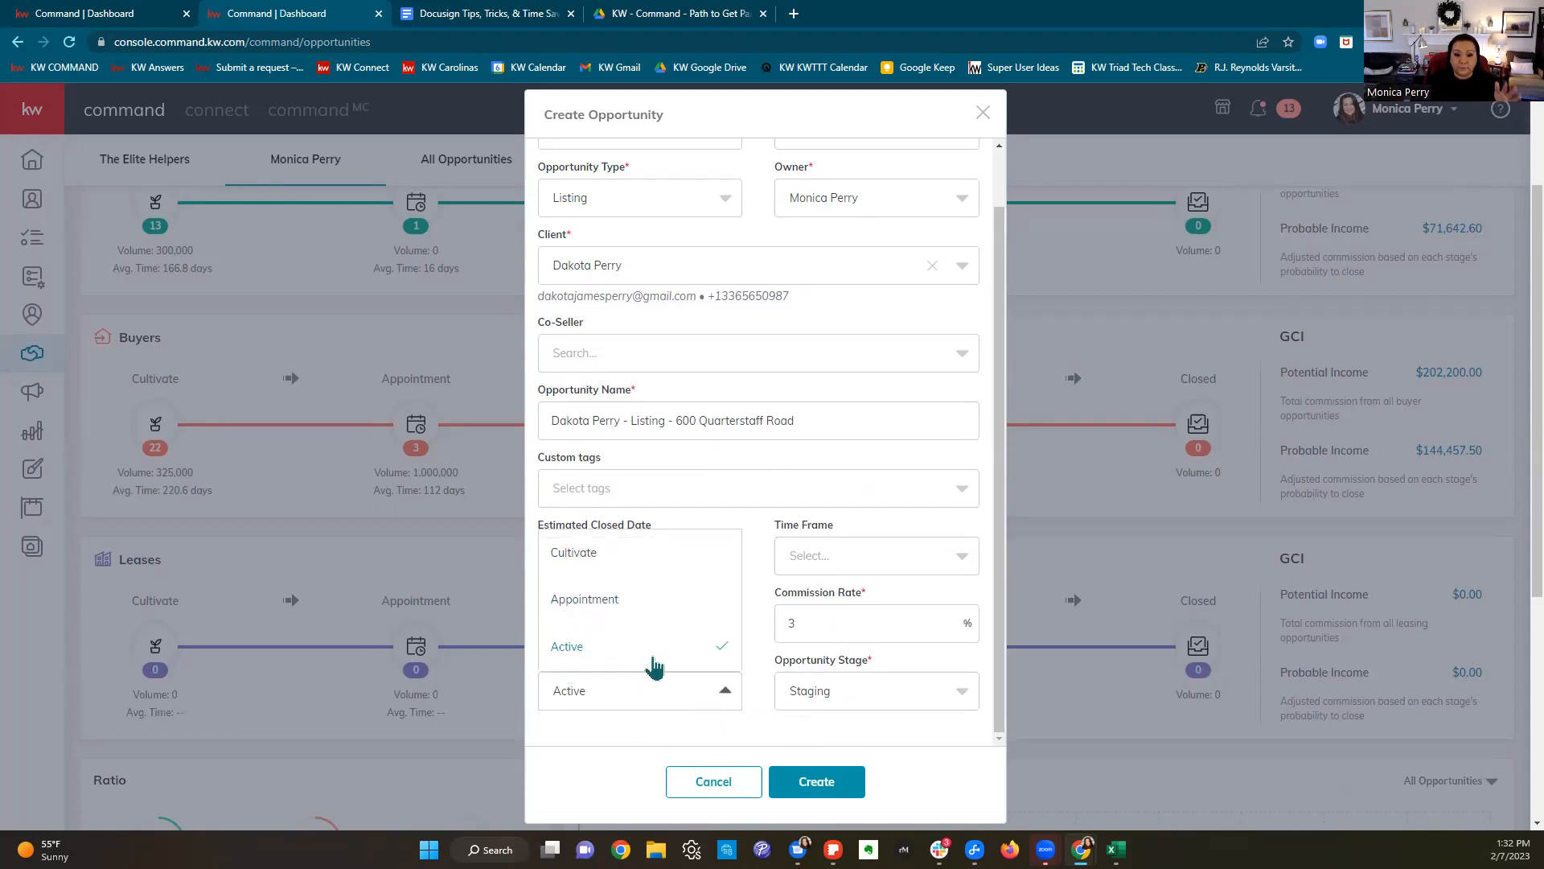
pyautogui.click(895, 711)
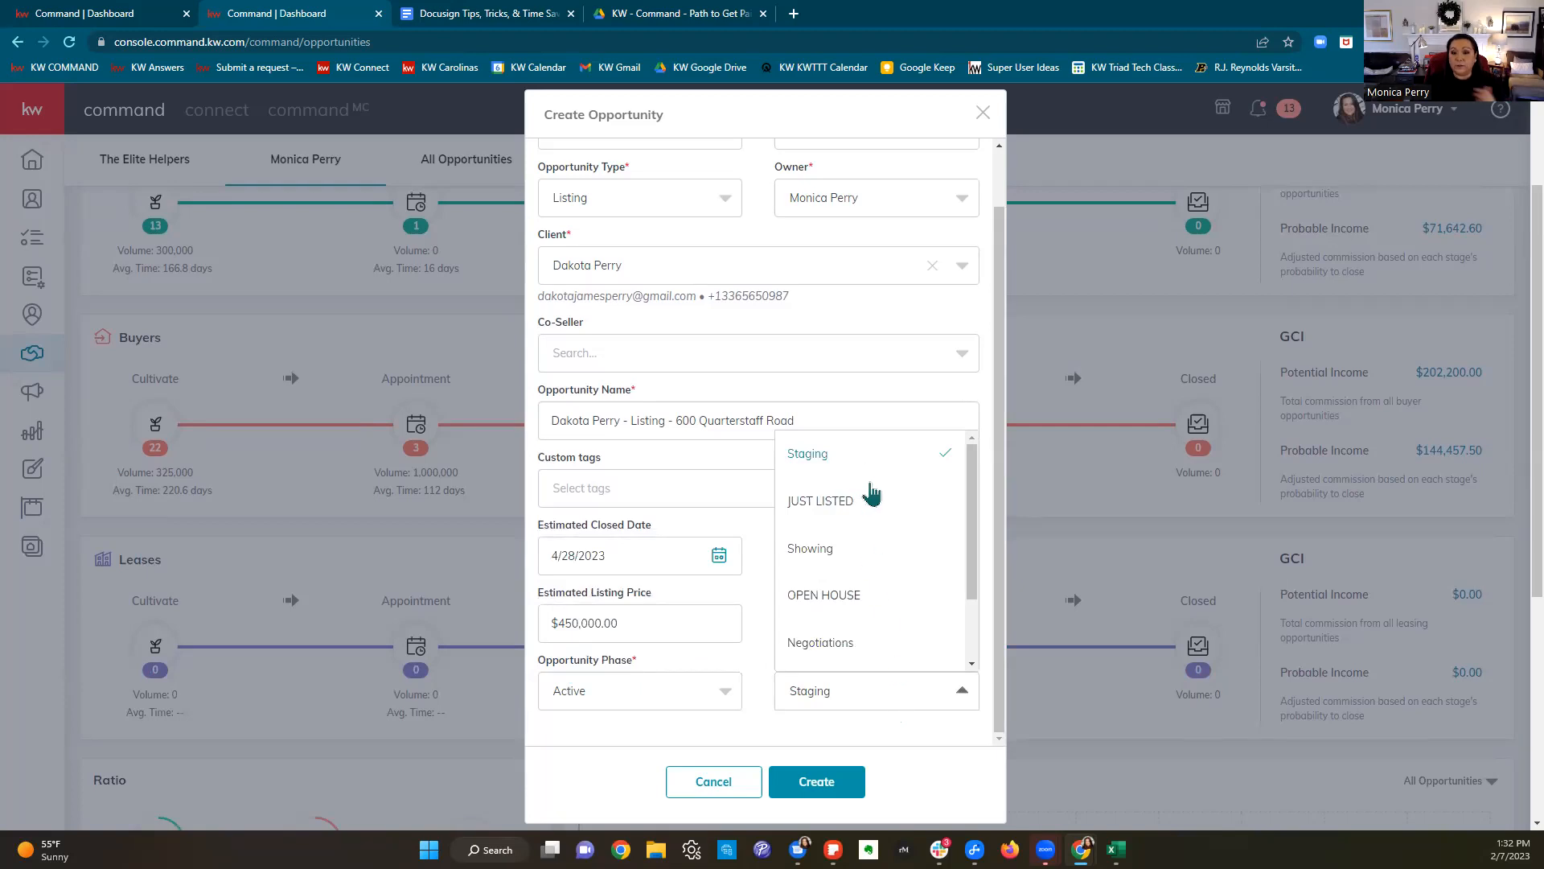
pyautogui.click(854, 459)
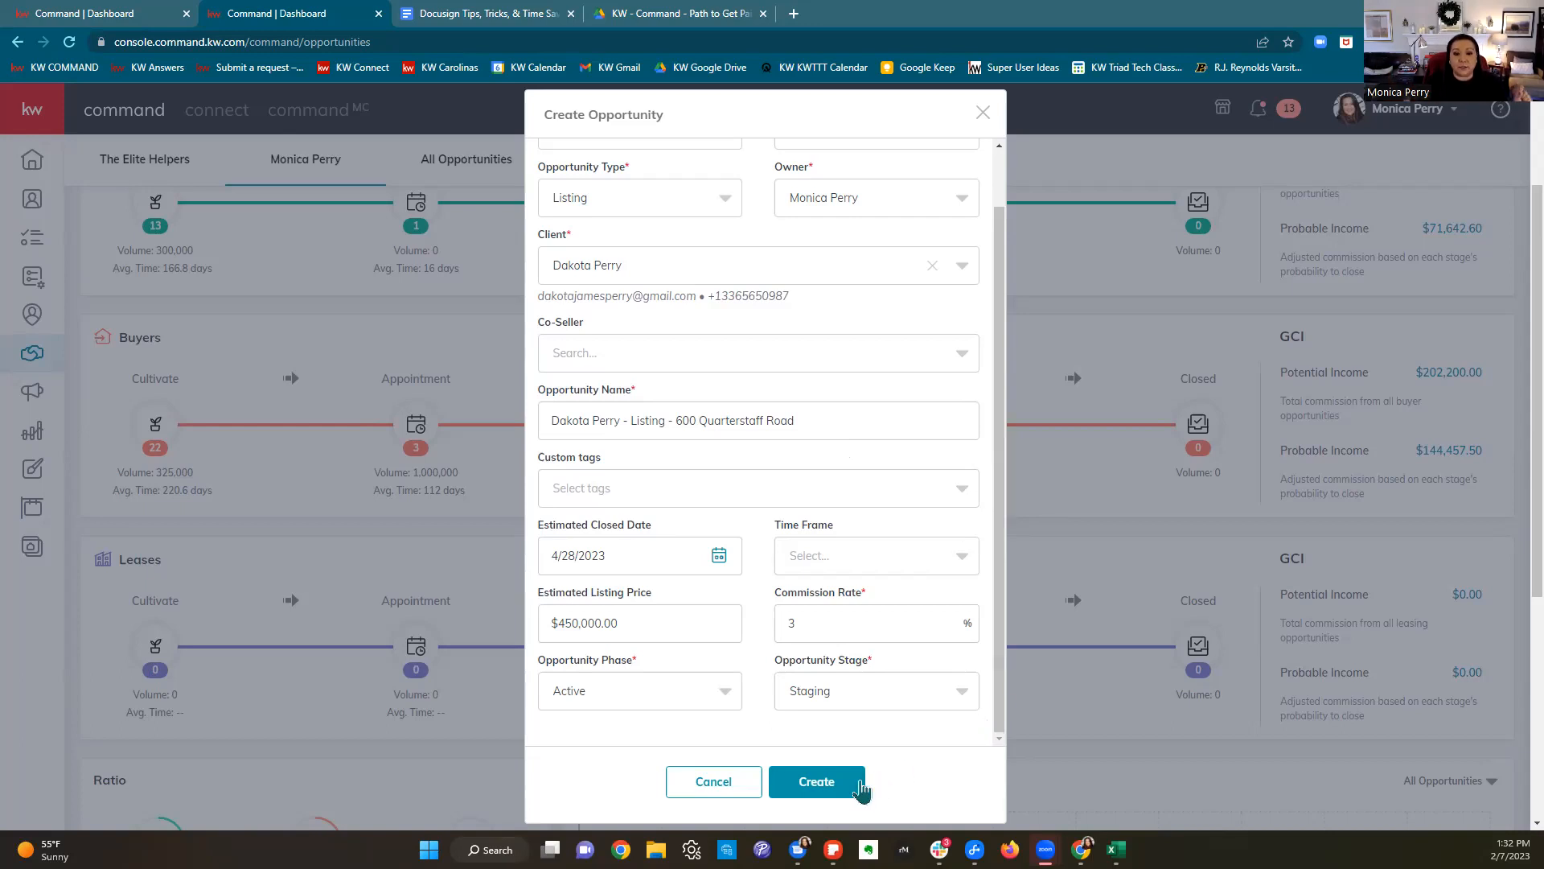
pyautogui.click(844, 793)
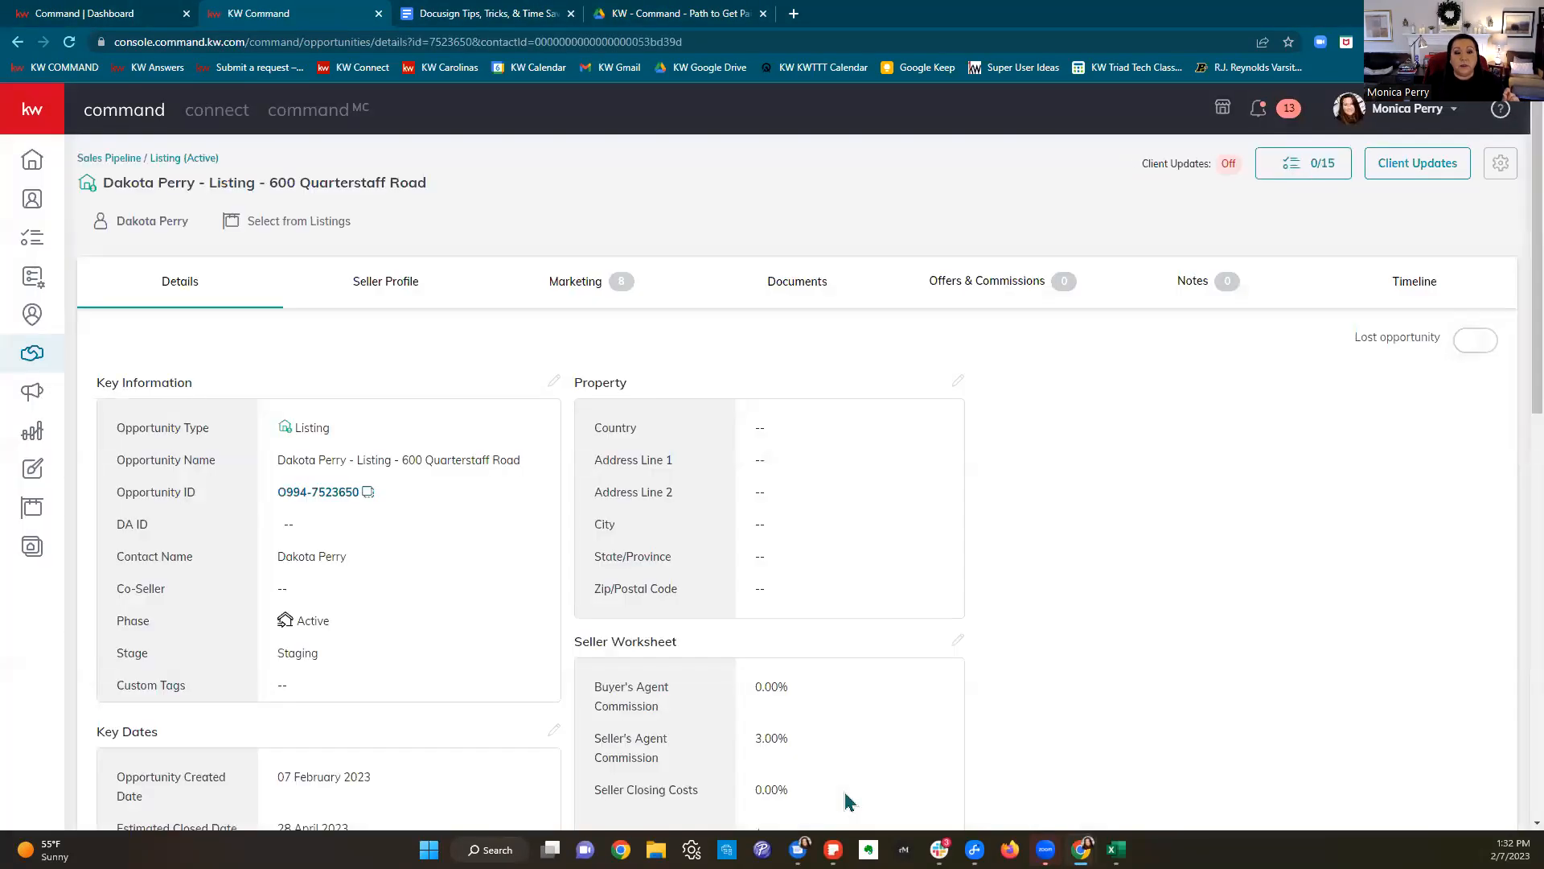
# Step: Open the opportunity's Documents tab, glance at the Path to Get Paid guide, and come back
pyautogui.click(779, 299)
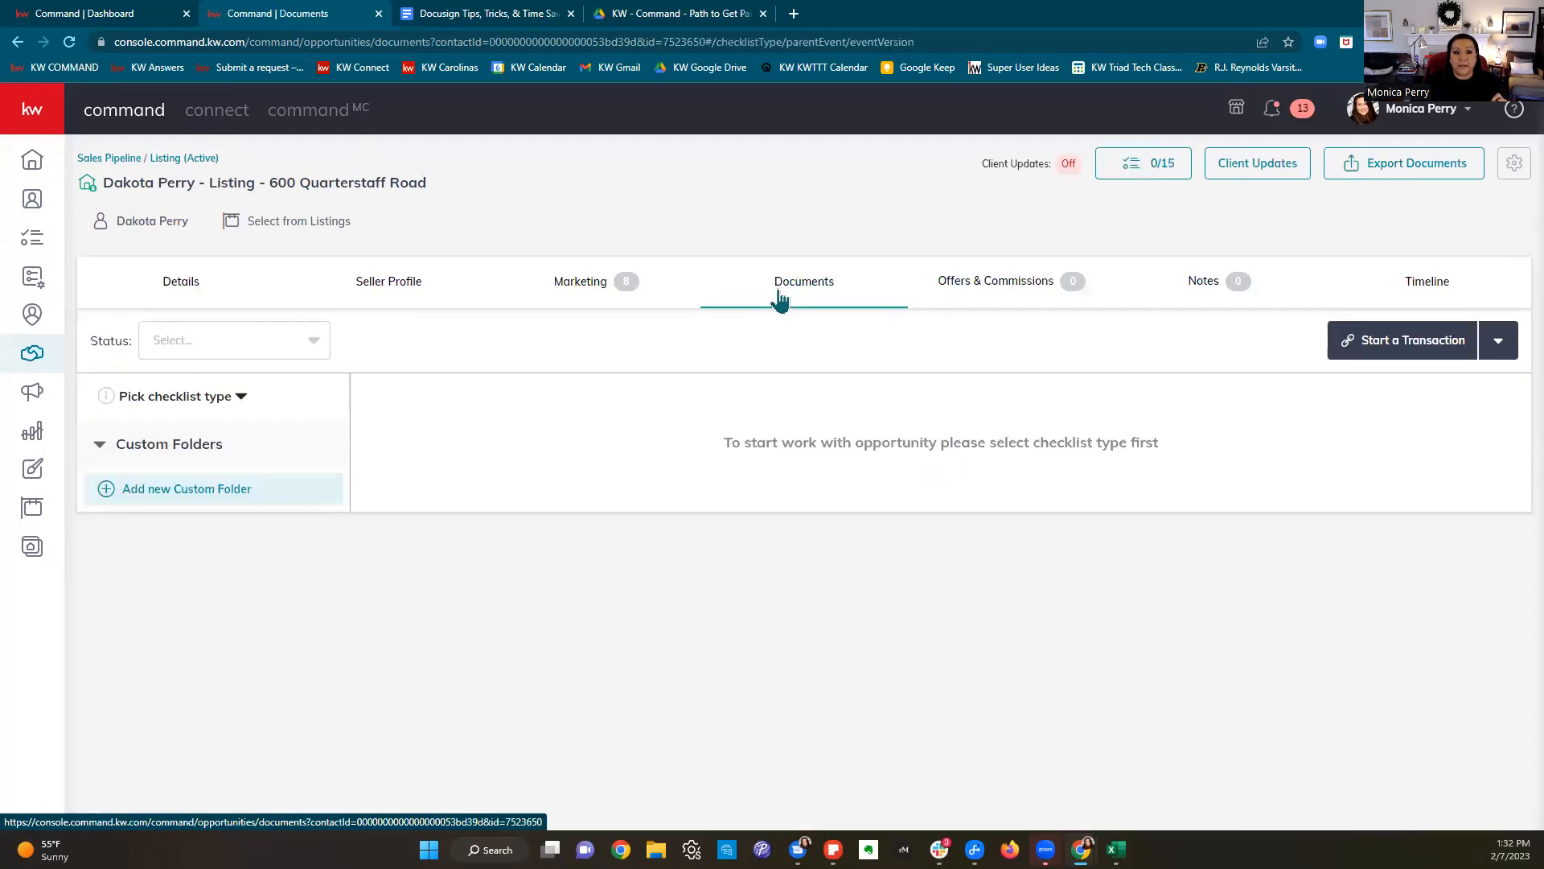
pyautogui.click(515, 19)
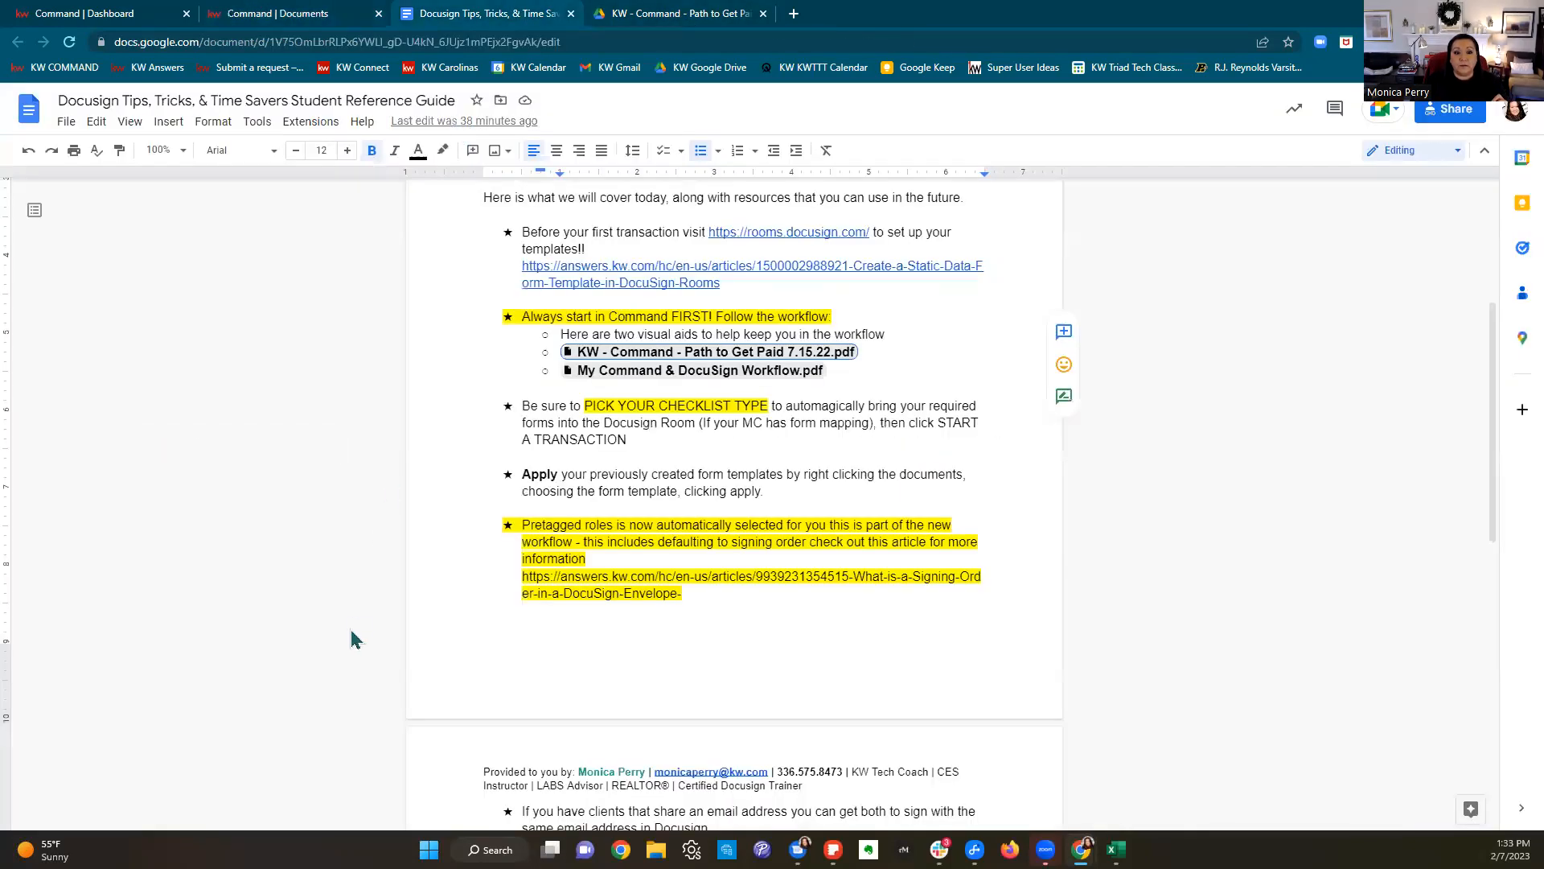
pyautogui.click(632, 15)
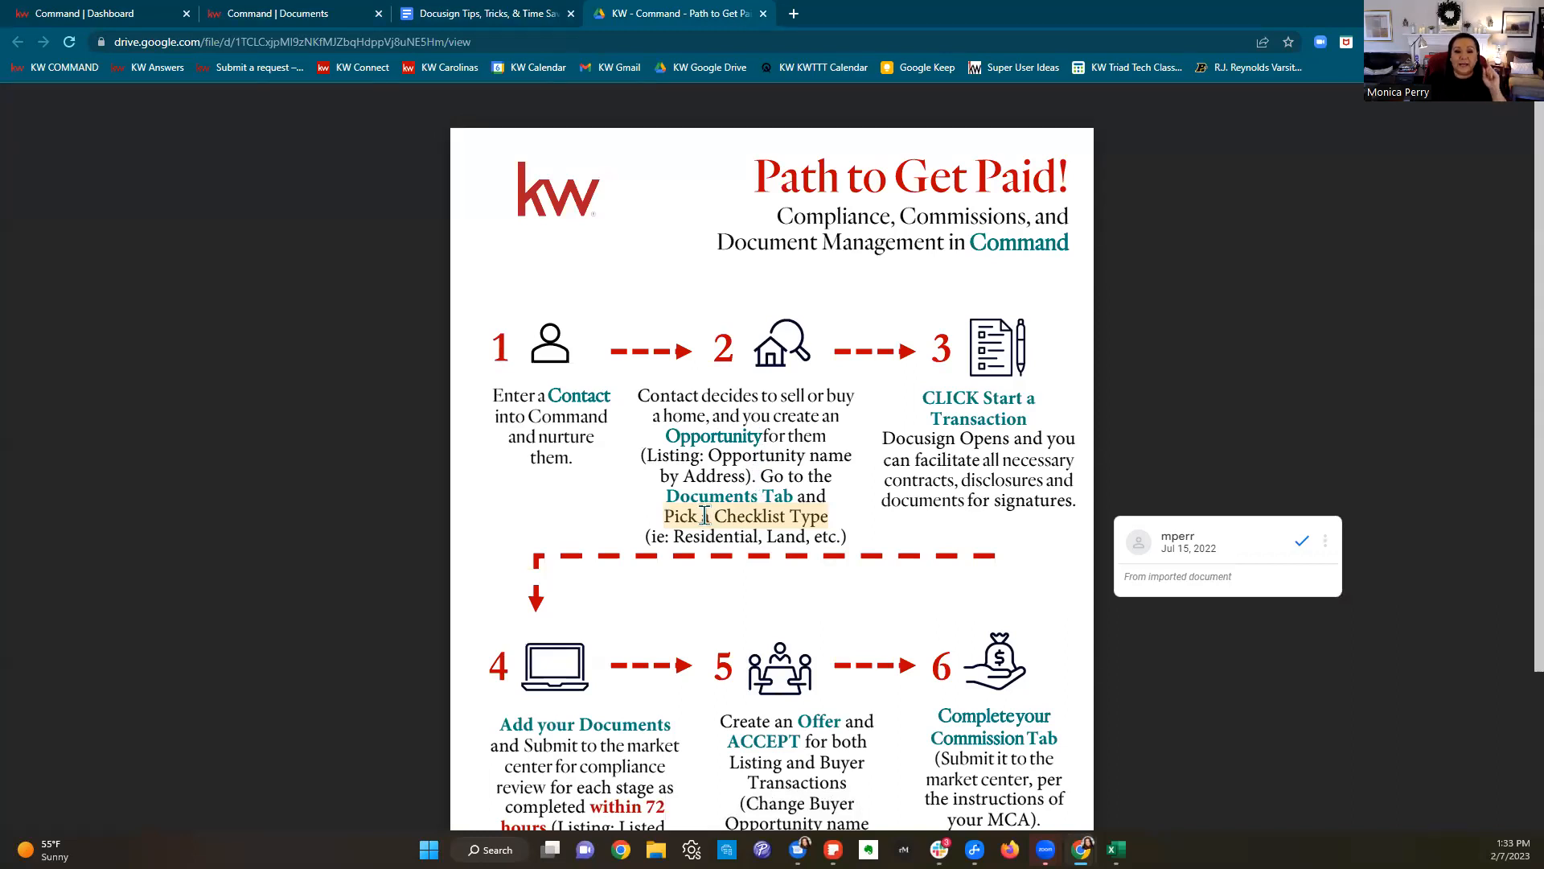
pyautogui.click(286, 13)
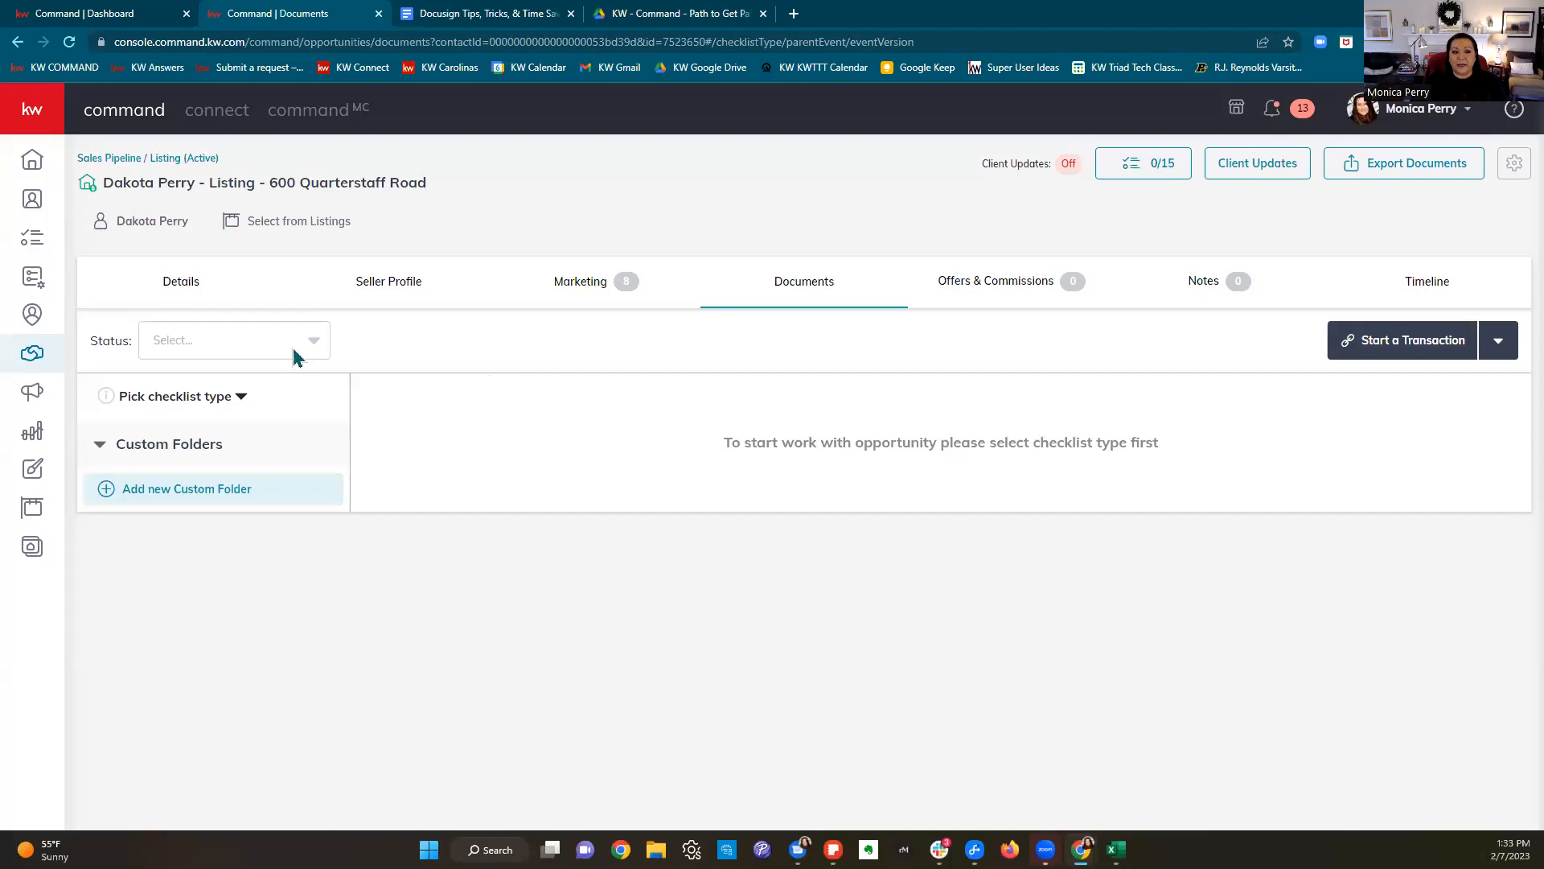
# Step: Apply the Residential checklist, scan its Listed documents, then view Under Contract (0 of 11)
pyautogui.click(190, 405)
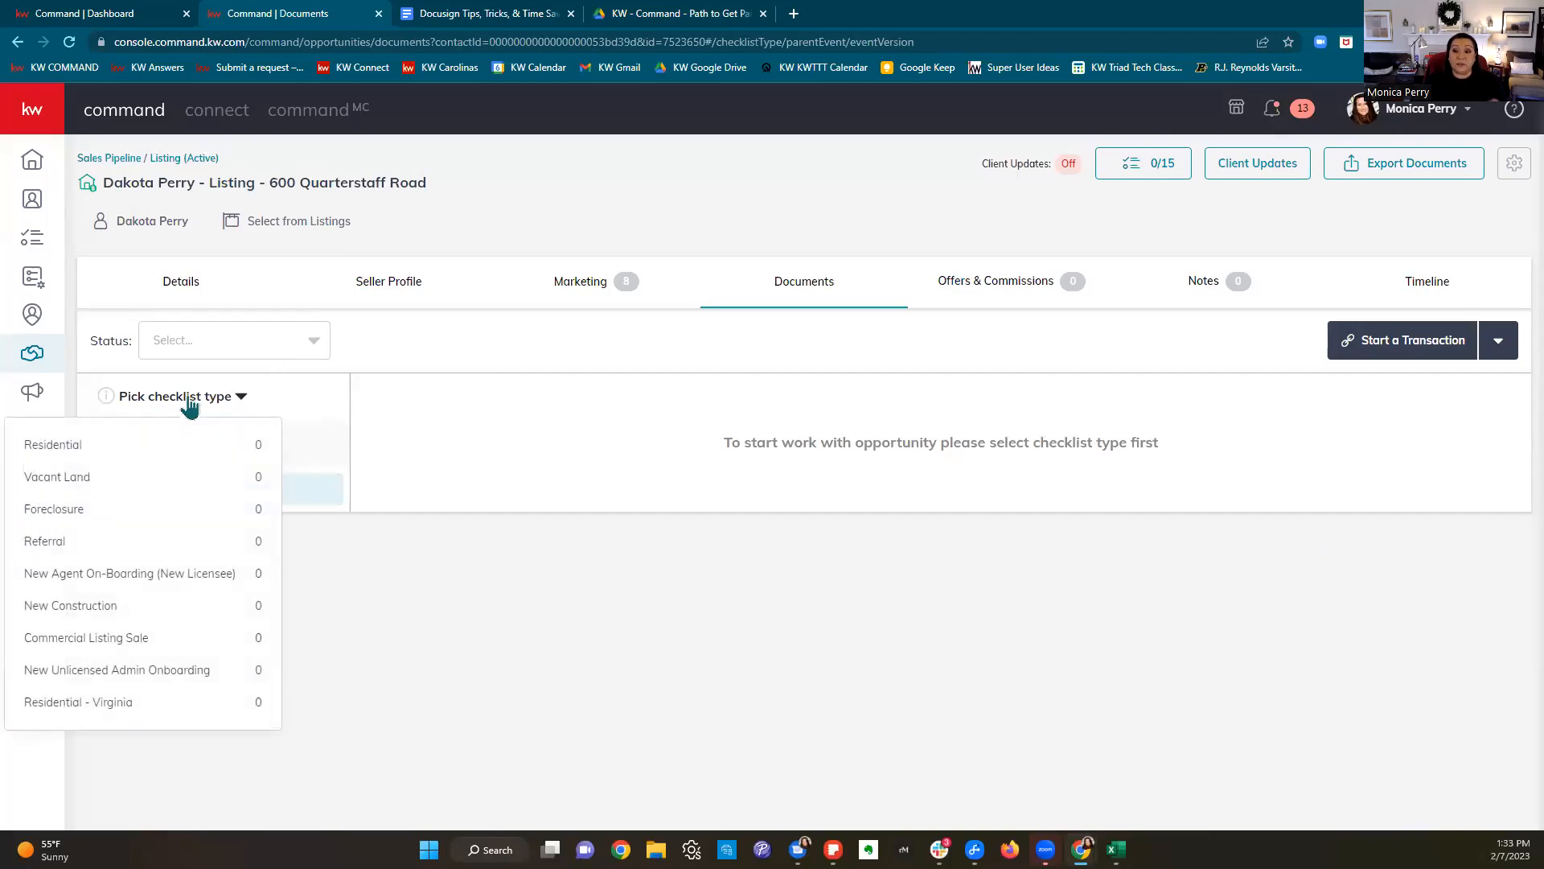
pyautogui.click(178, 448)
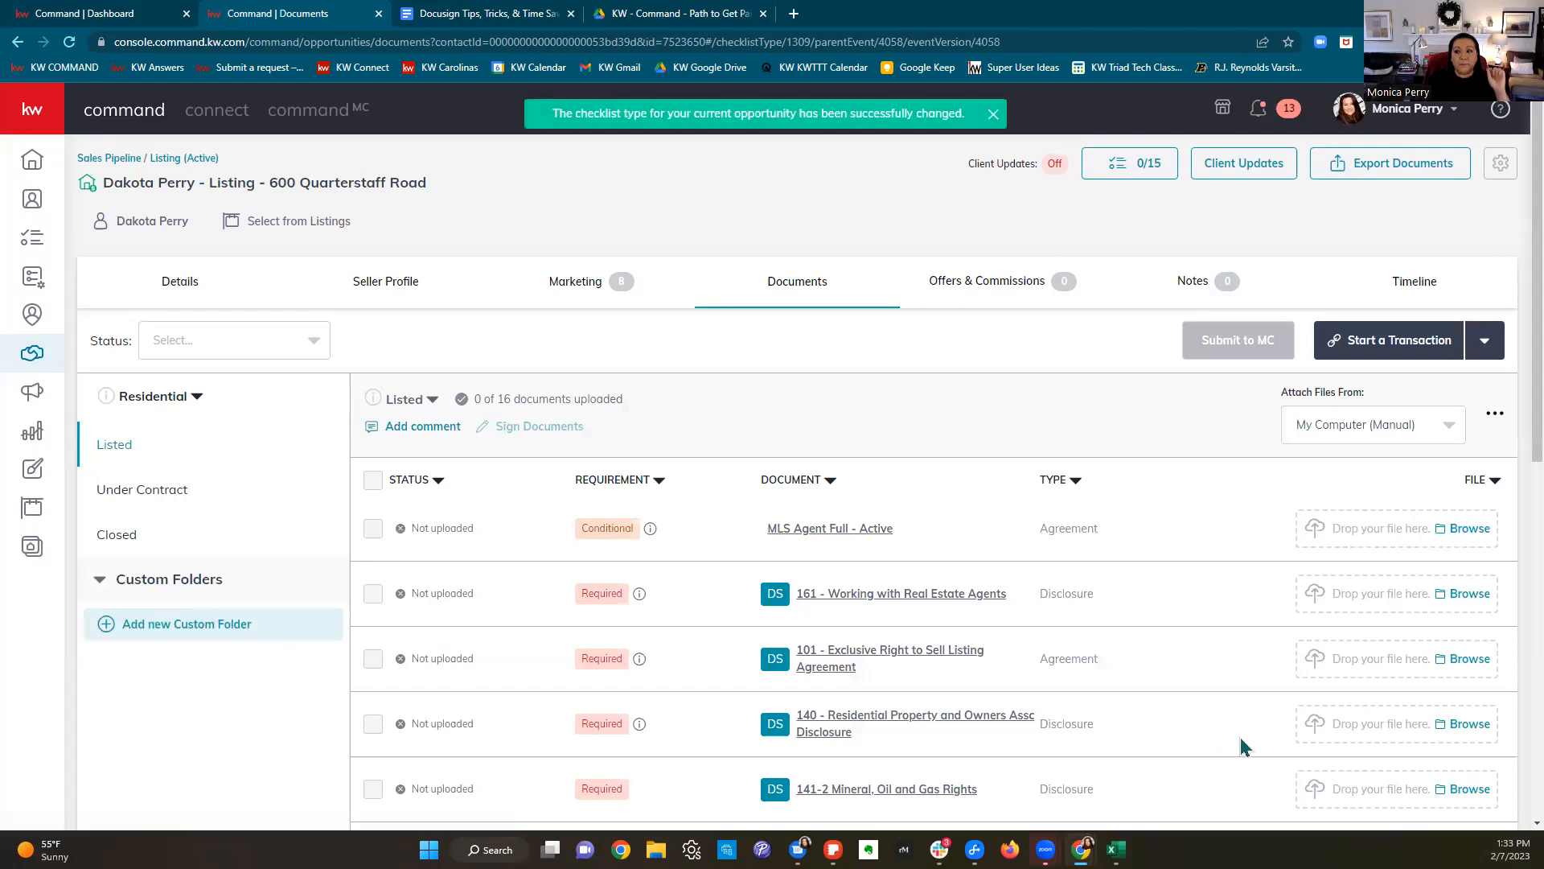
pyautogui.scroll(-3, 1267, 734)
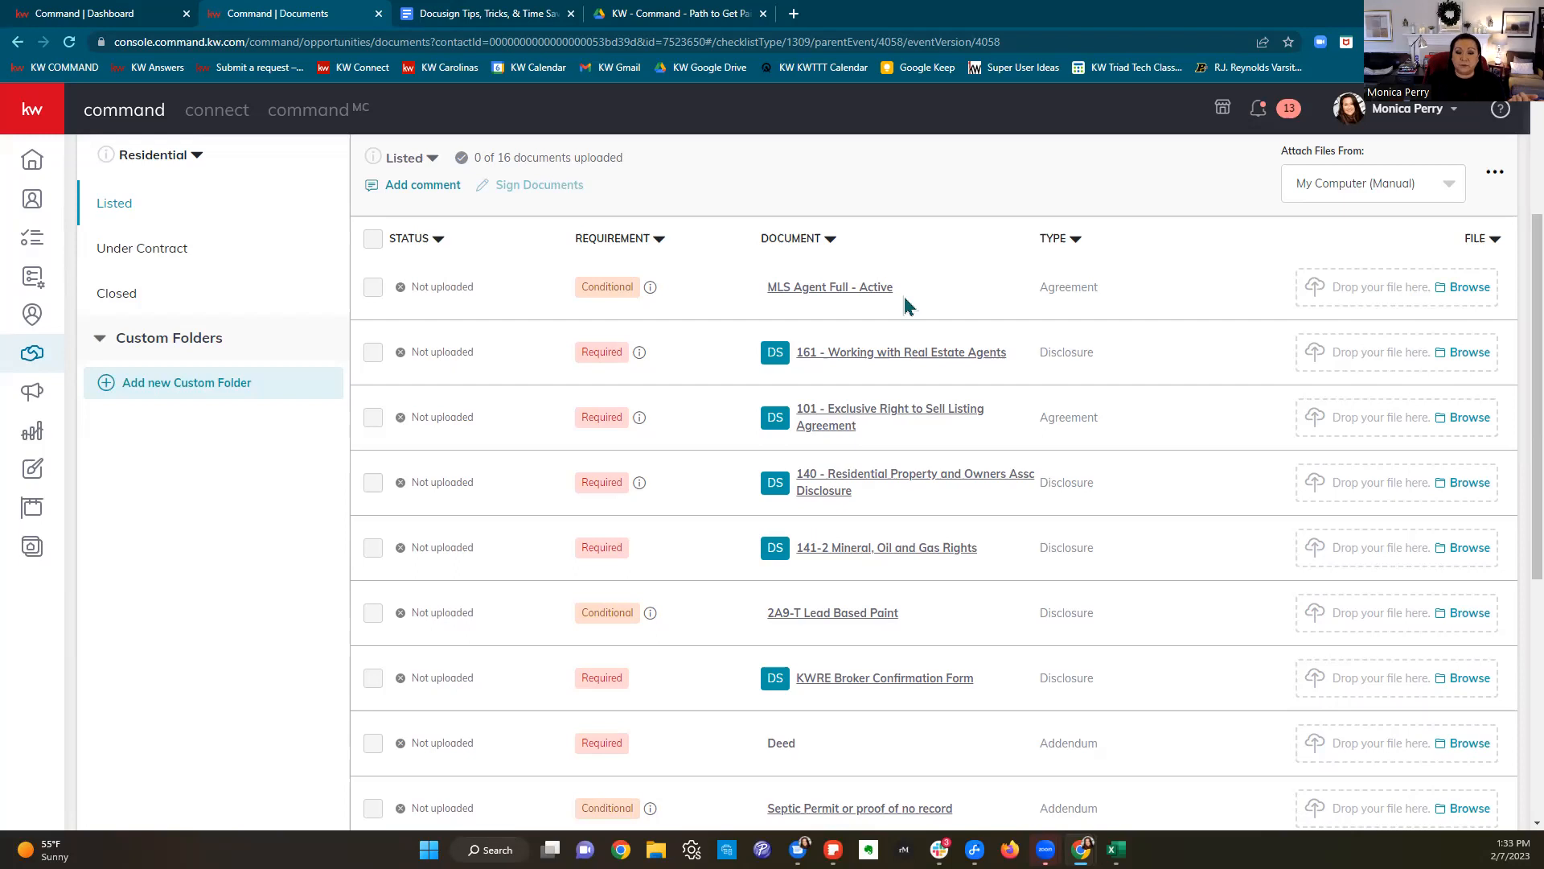
pyautogui.scroll(-6, 915, 358)
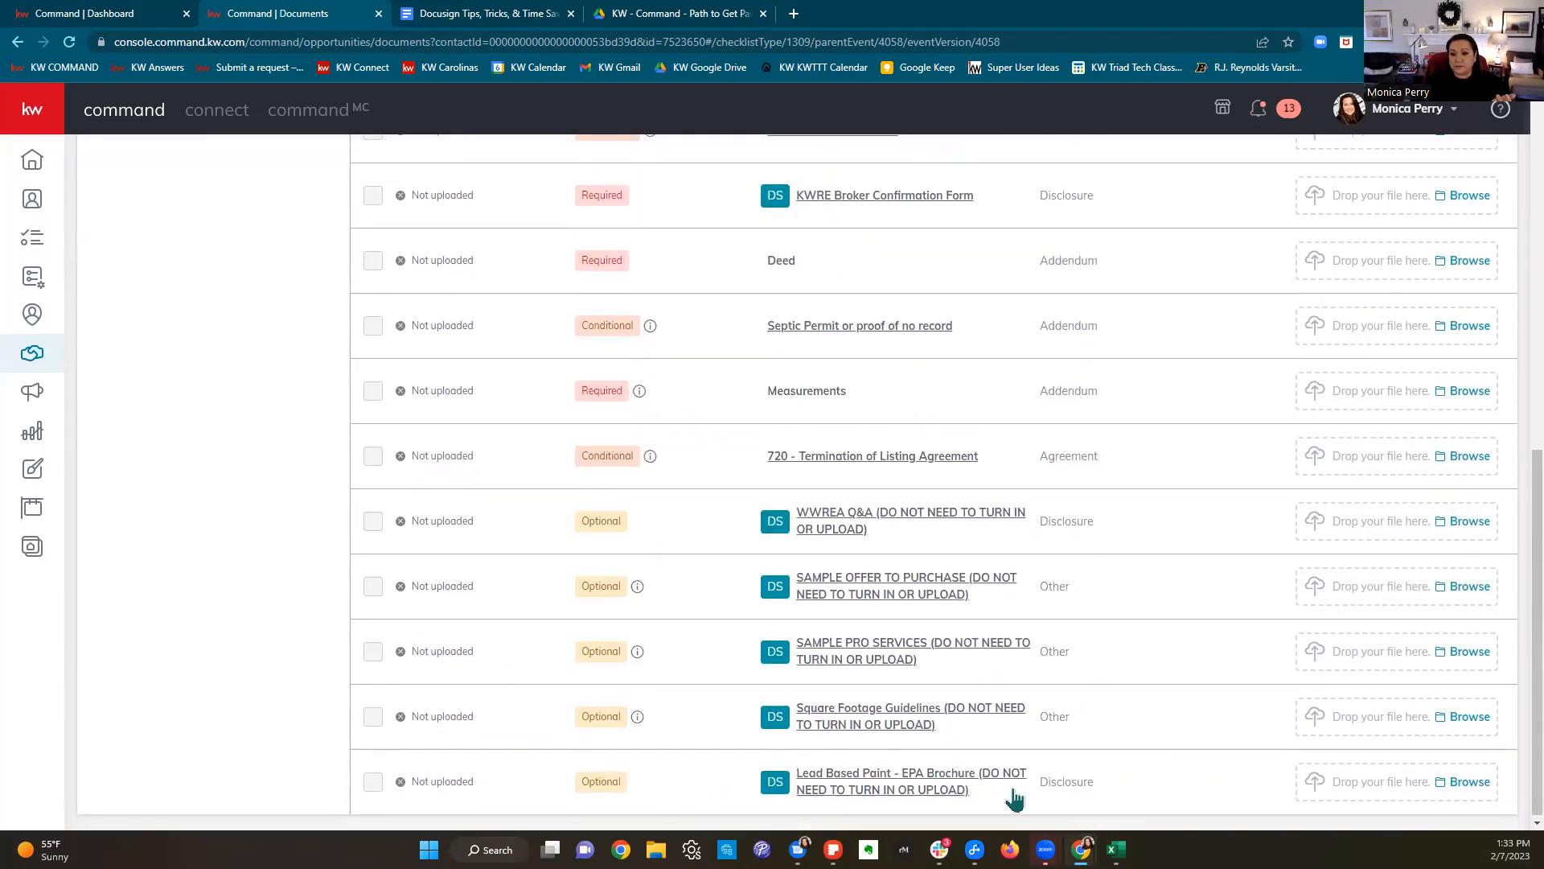
pyautogui.scroll(10, 970, 739)
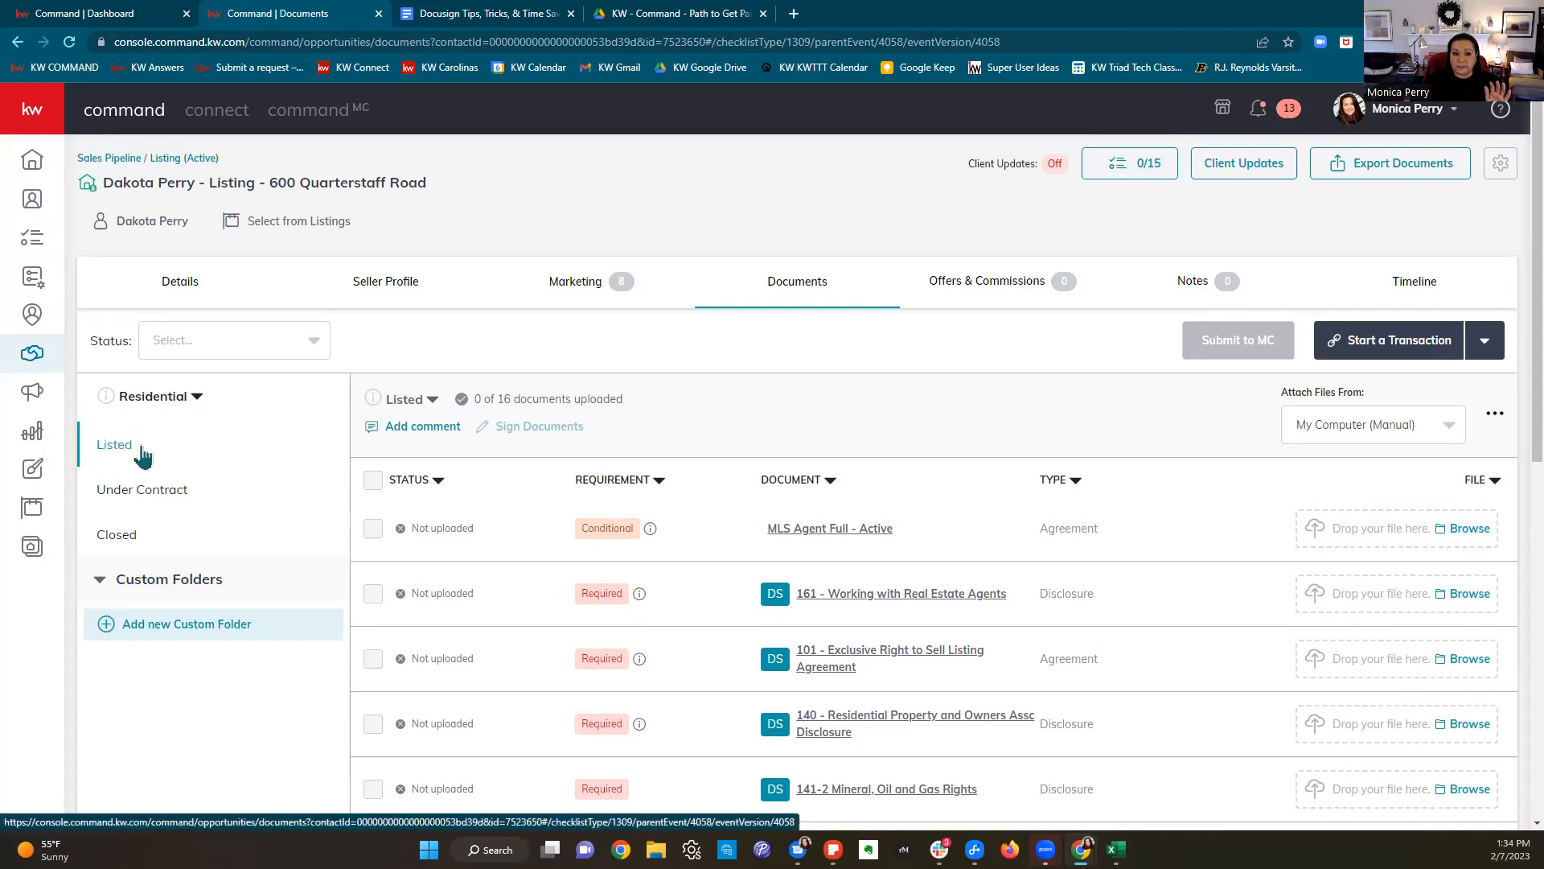
pyautogui.click(174, 502)
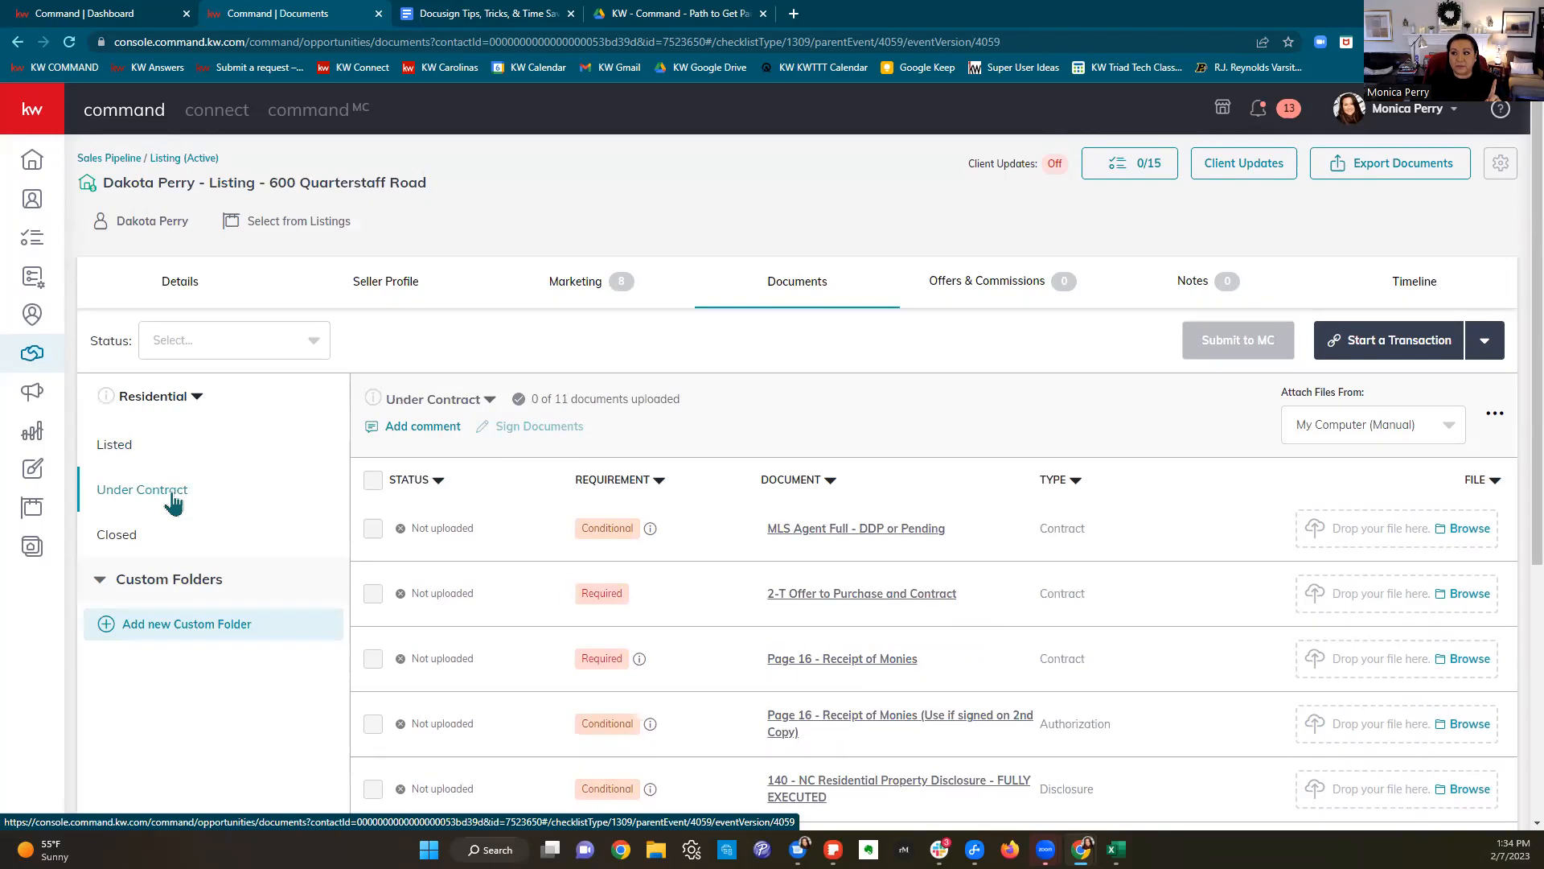
# Step: Flip between the Closed, Under Contract and Listed stage document lists
pyautogui.click(134, 544)
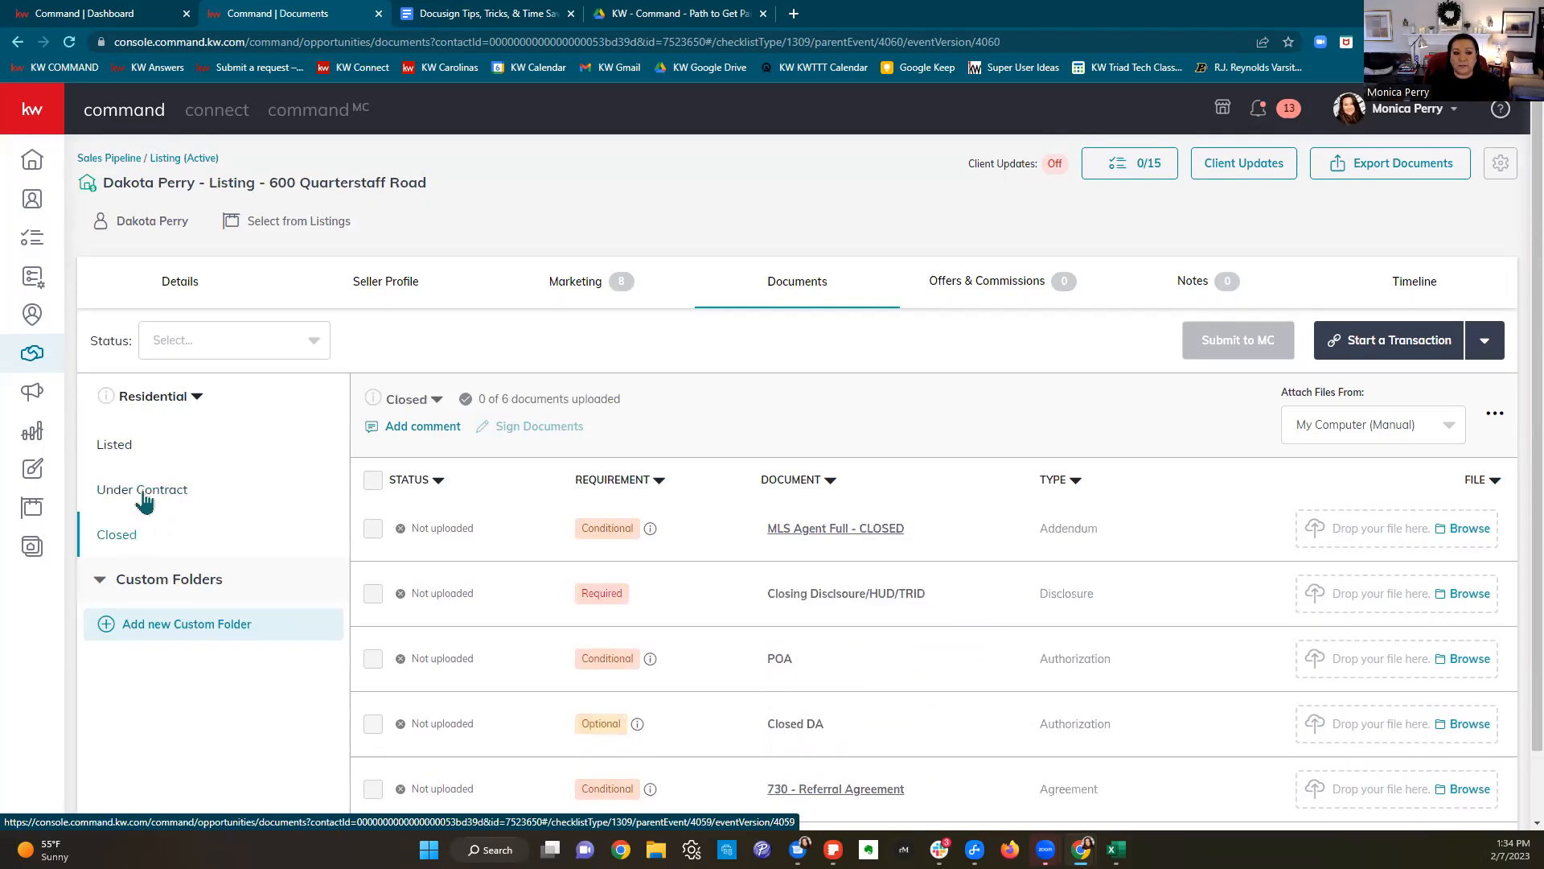
pyautogui.click(145, 498)
pyautogui.click(129, 500)
pyautogui.click(126, 540)
pyautogui.click(130, 449)
# Step: Scroll through the 16 Listed documents, starting with MLS Agent Full - Active
pyautogui.scroll(-3, 1027, 623)
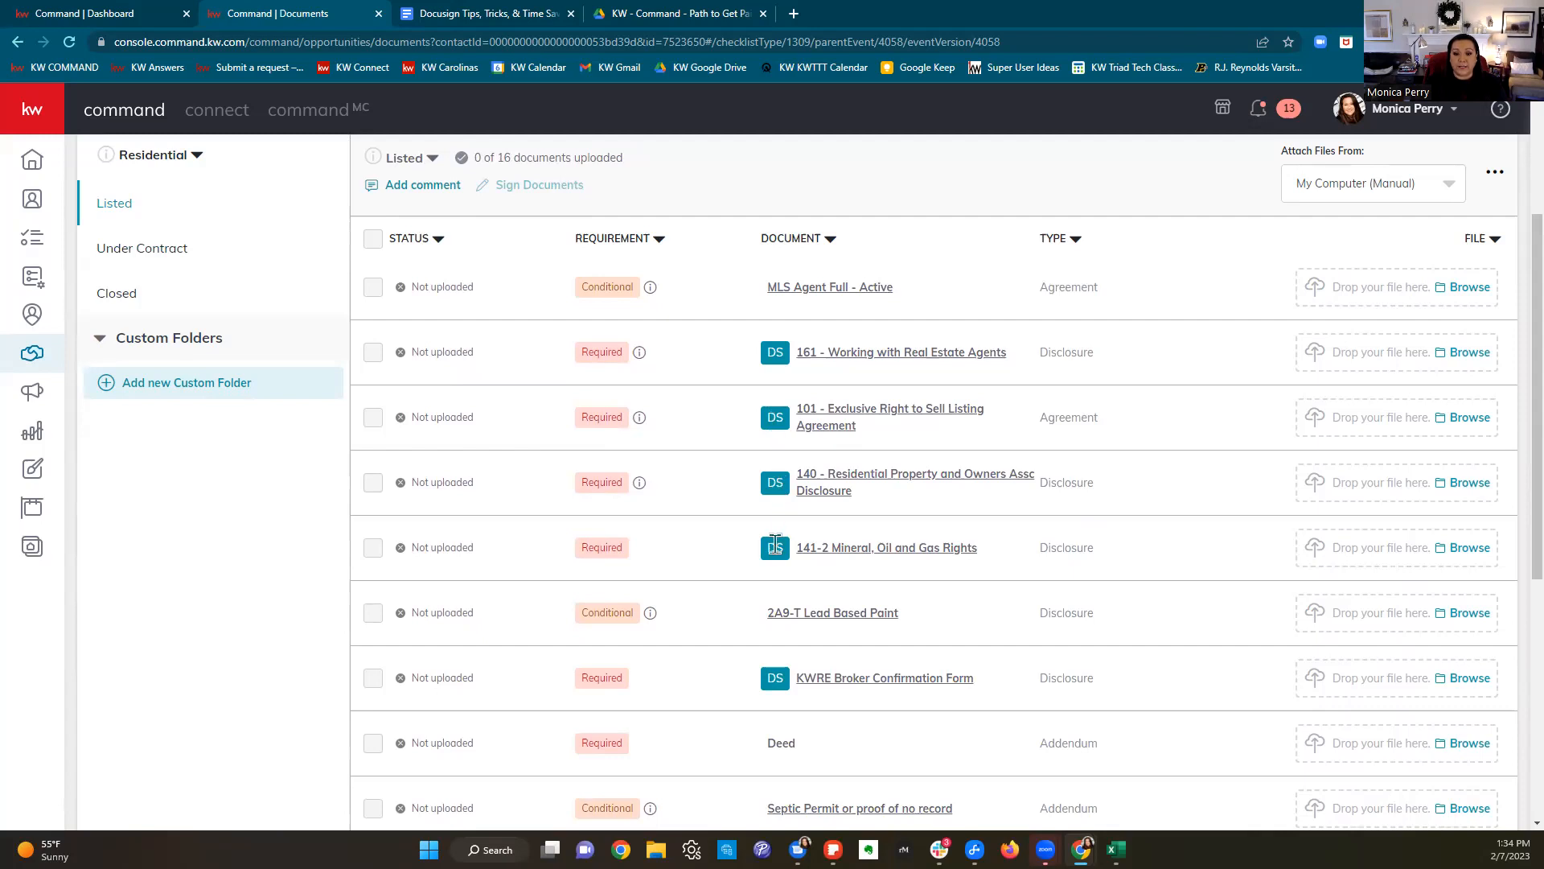
pyautogui.scroll(-3, 1014, 632)
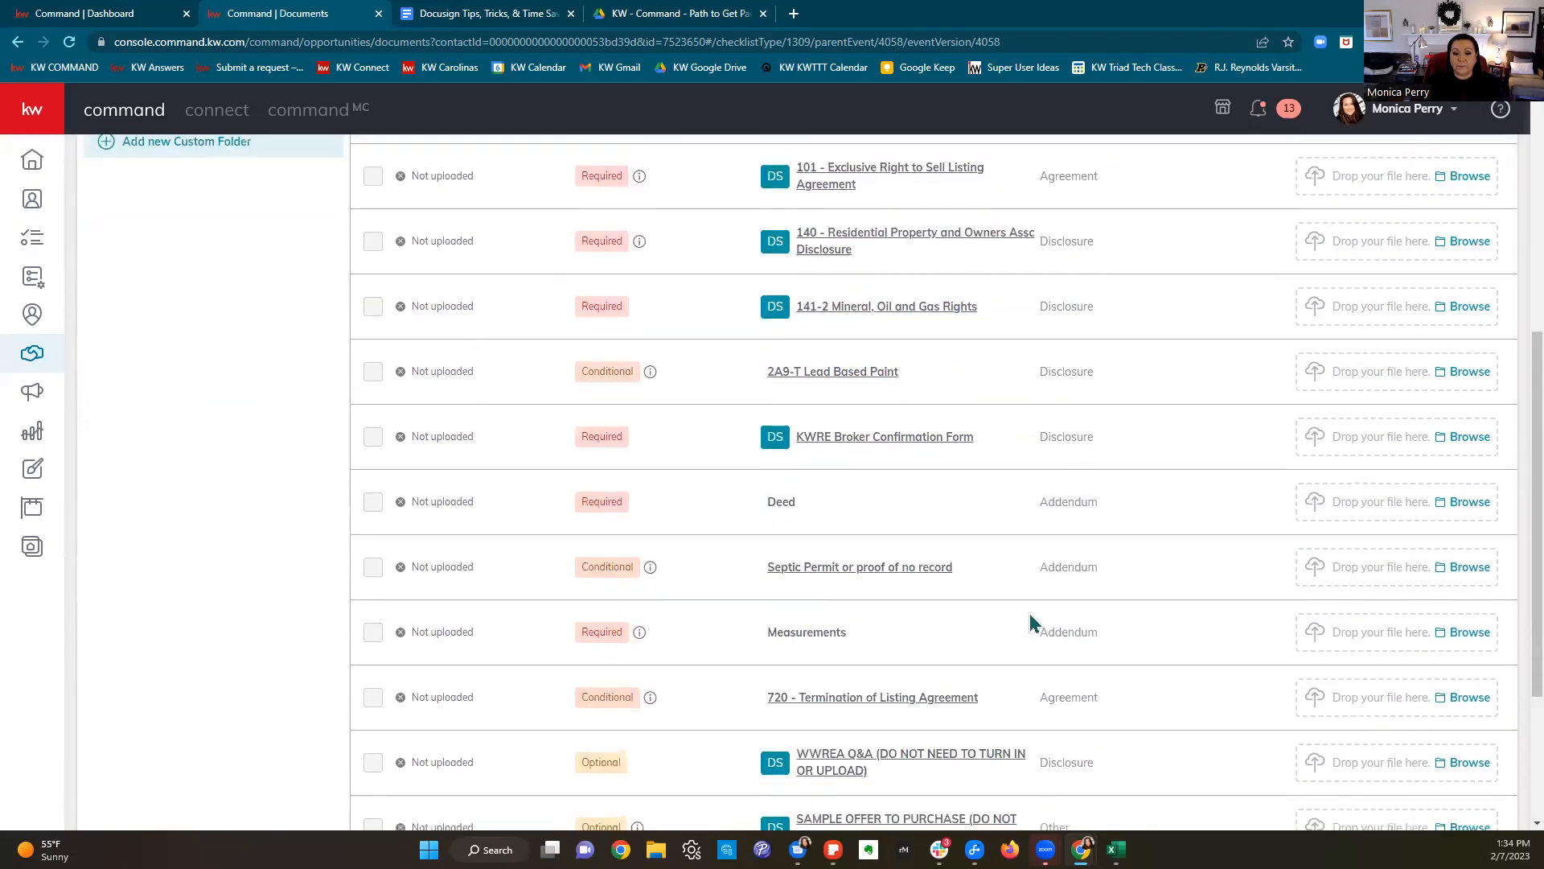
pyautogui.scroll(-3, 1030, 623)
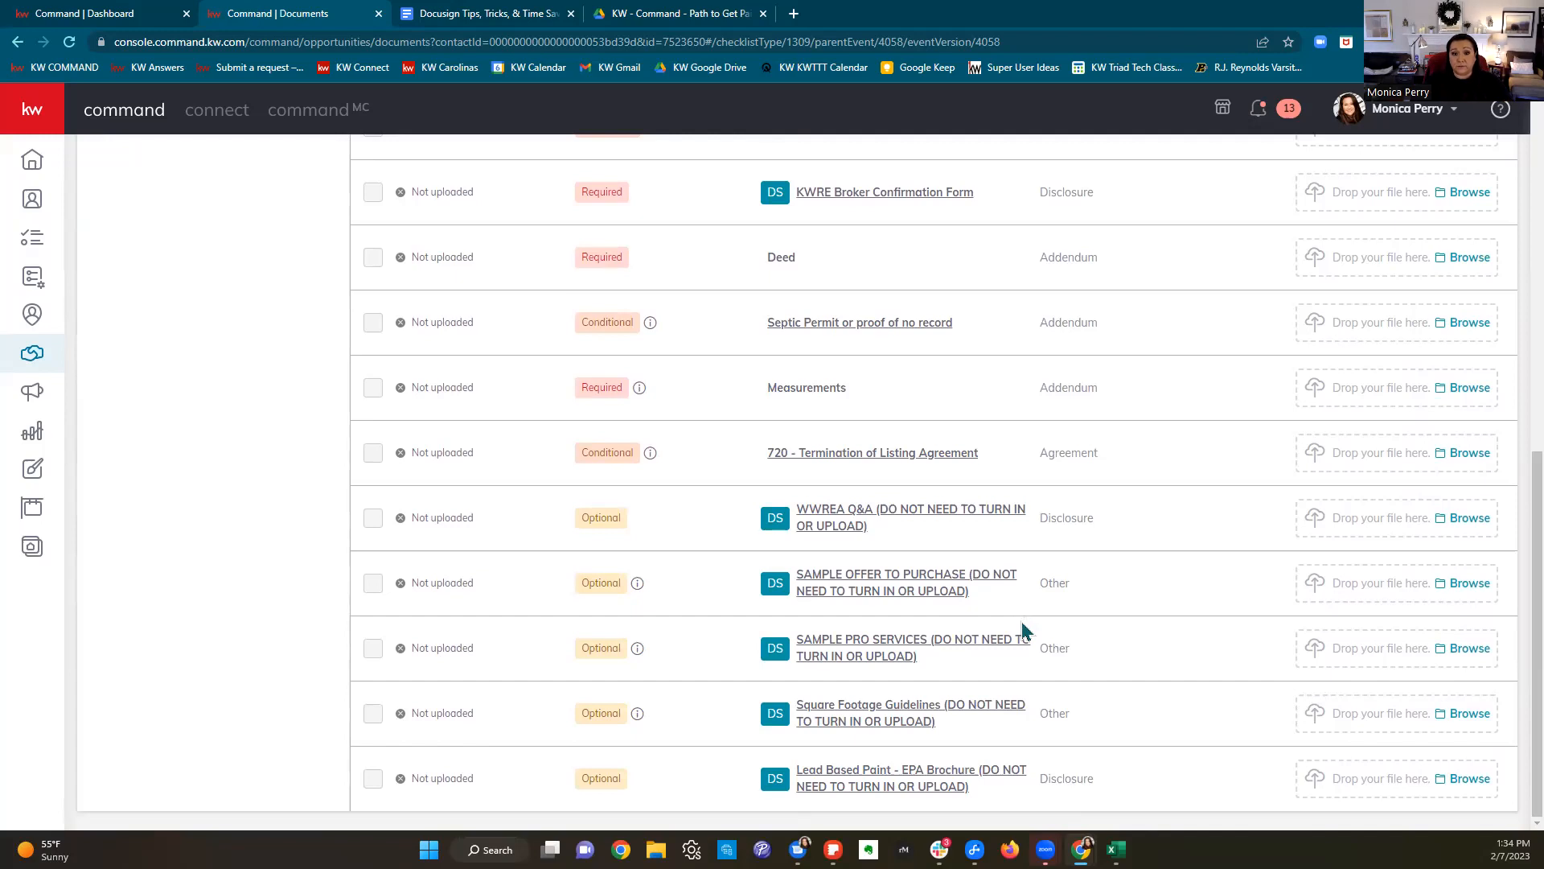
pyautogui.scroll(6, 1004, 677)
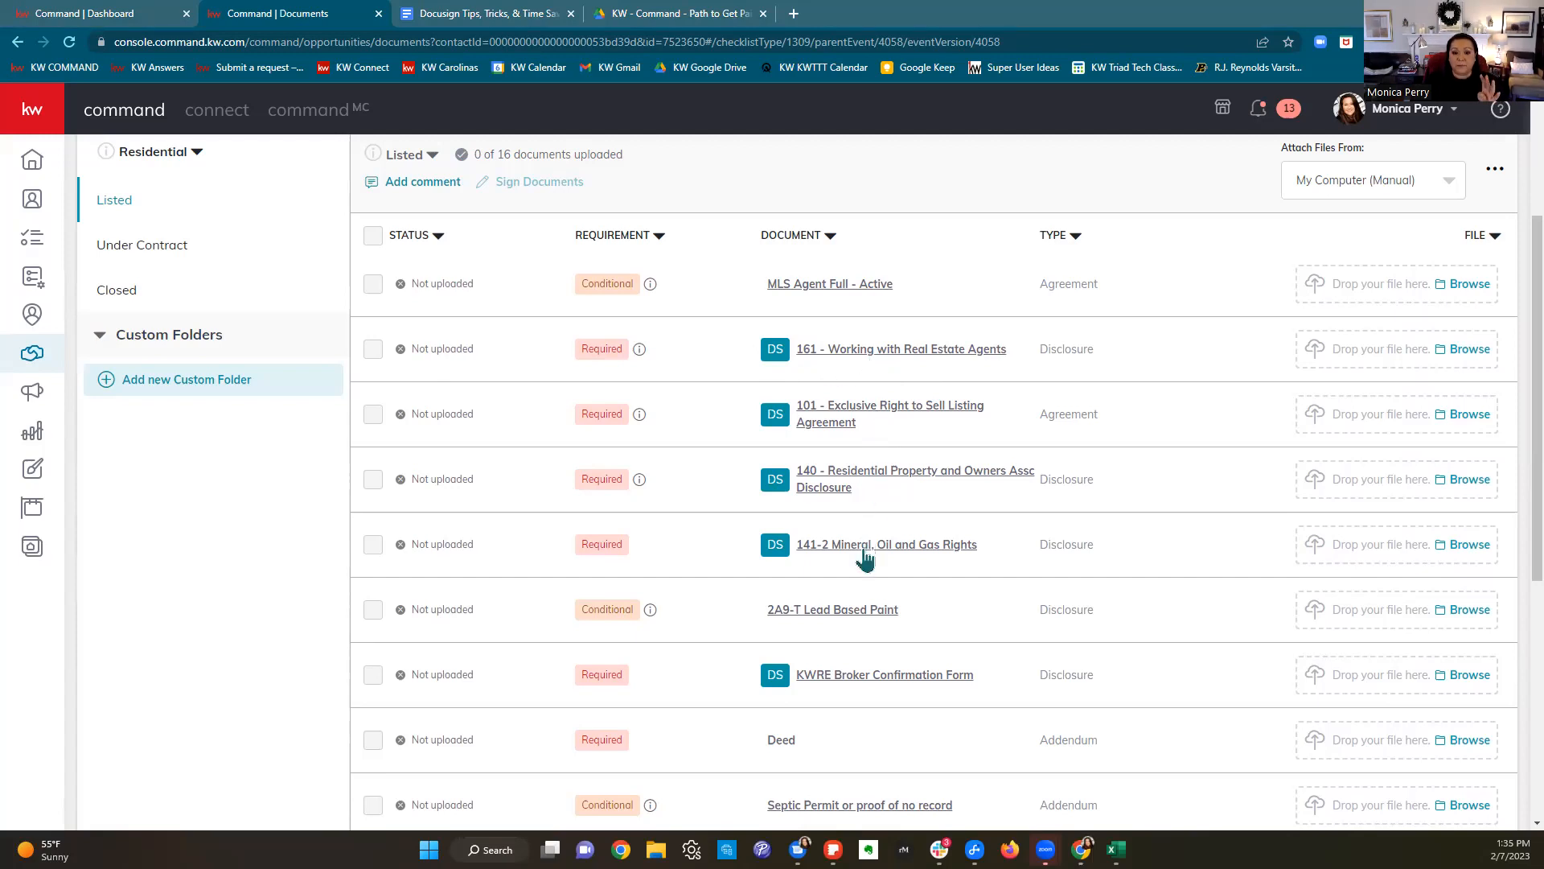
pyautogui.scroll(-1, 872, 688)
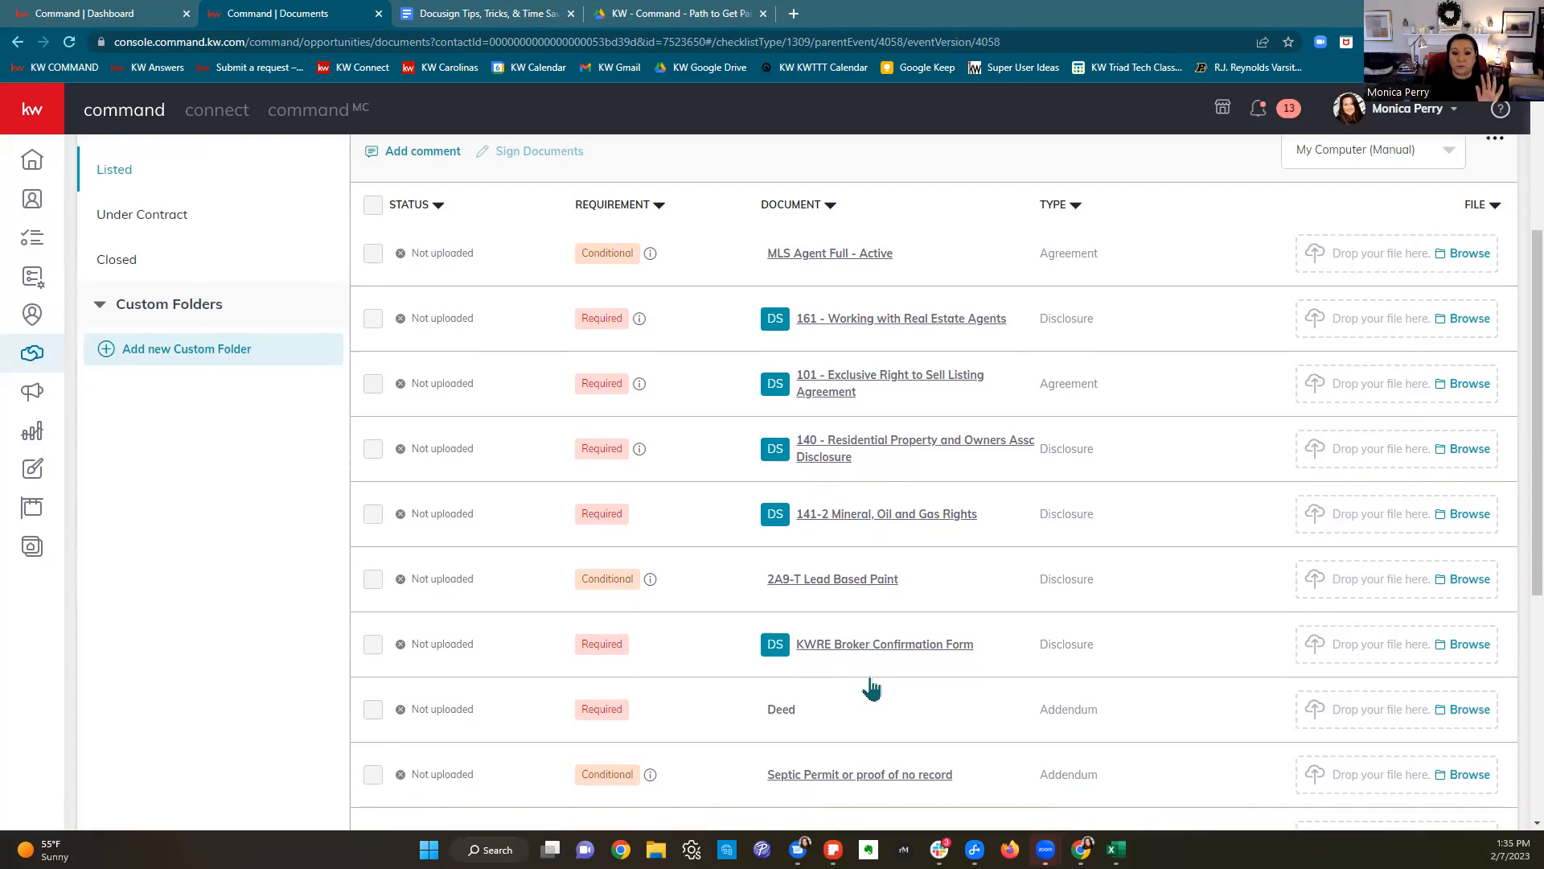
pyautogui.scroll(-5, 872, 688)
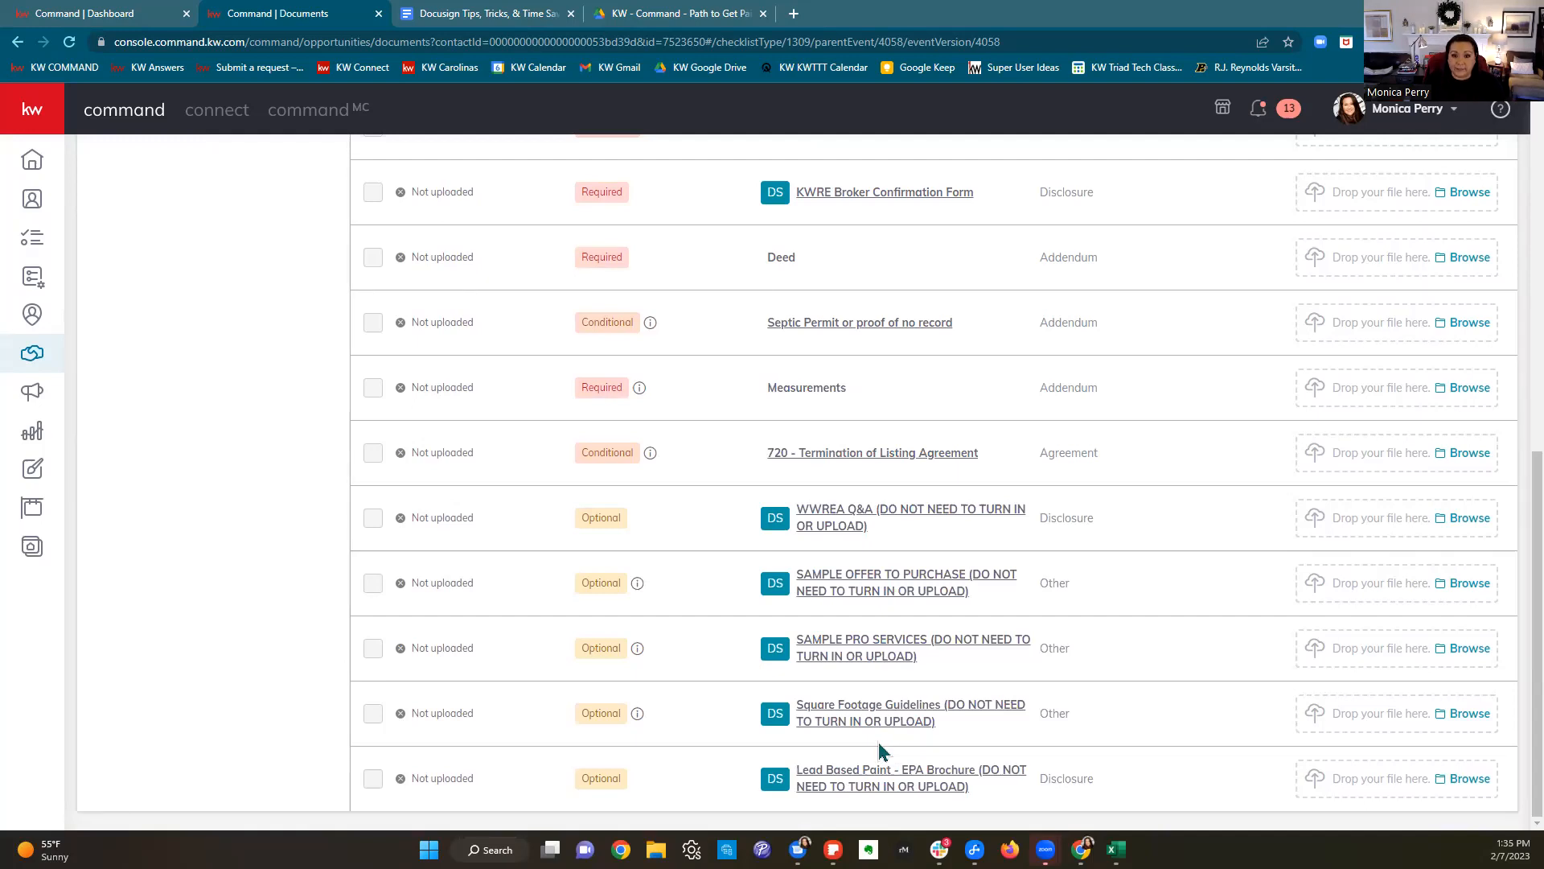
pyautogui.scroll(7, 878, 741)
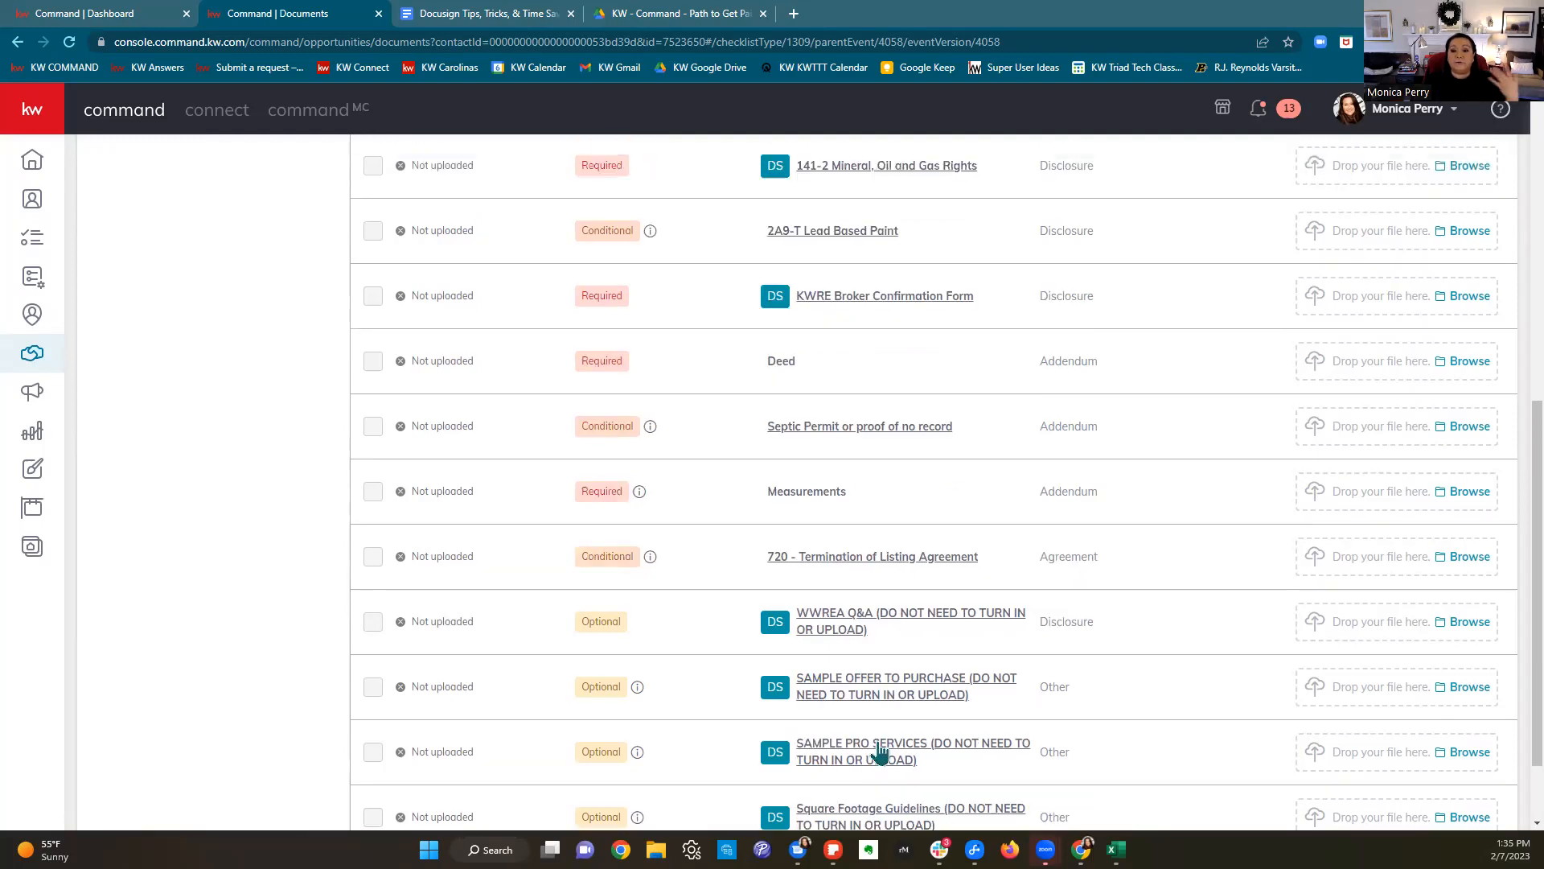
pyautogui.scroll(1, 877, 750)
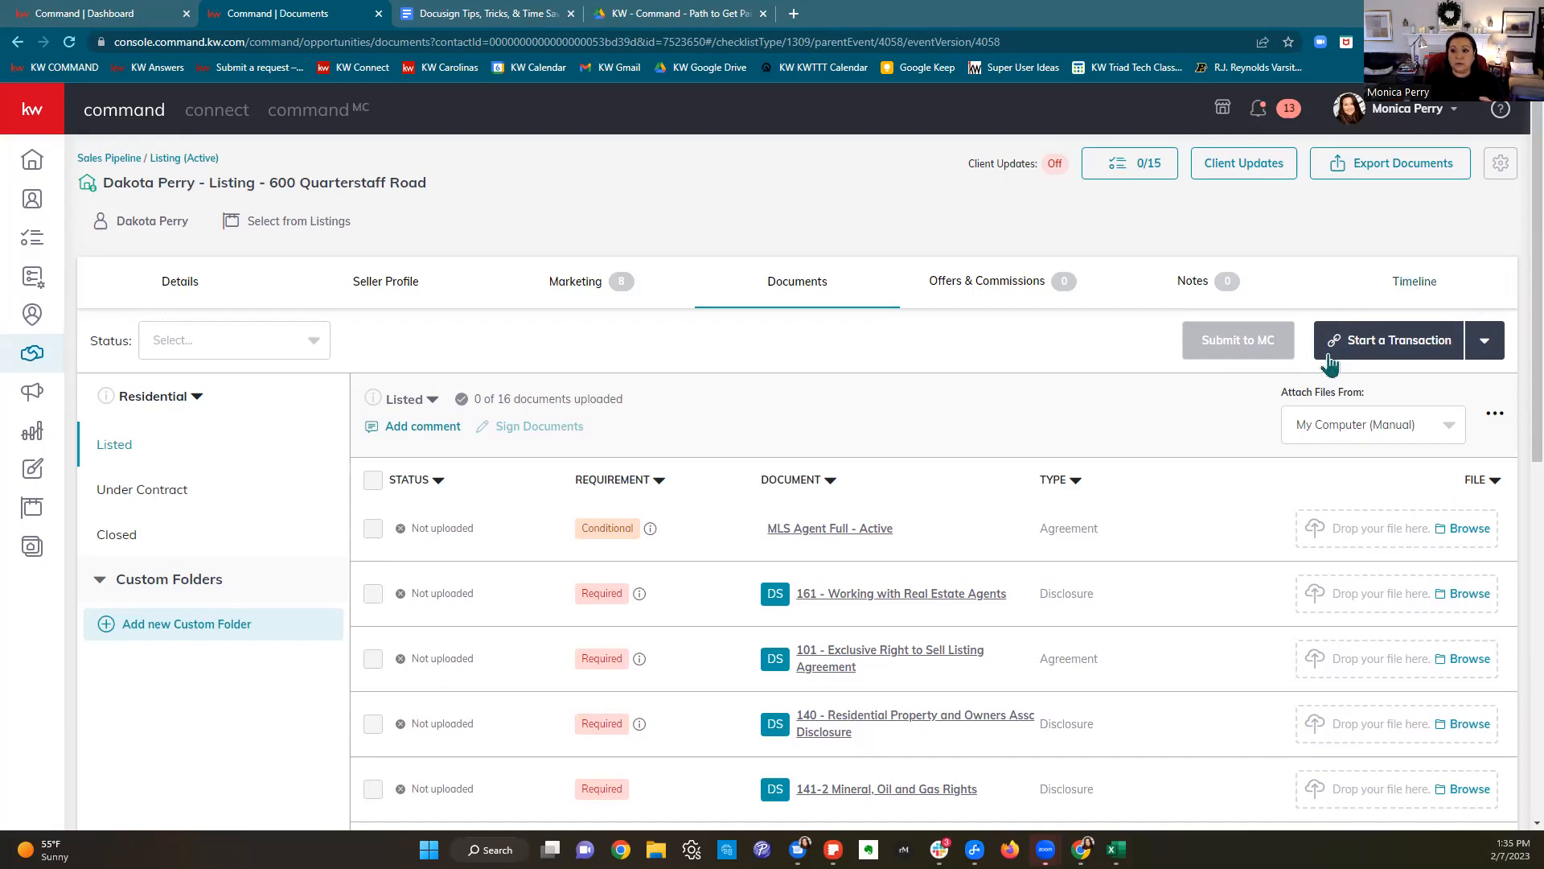
# Step: Choose DocuSign under Start a Transaction to open the listing's 10-document room
pyautogui.click(1382, 358)
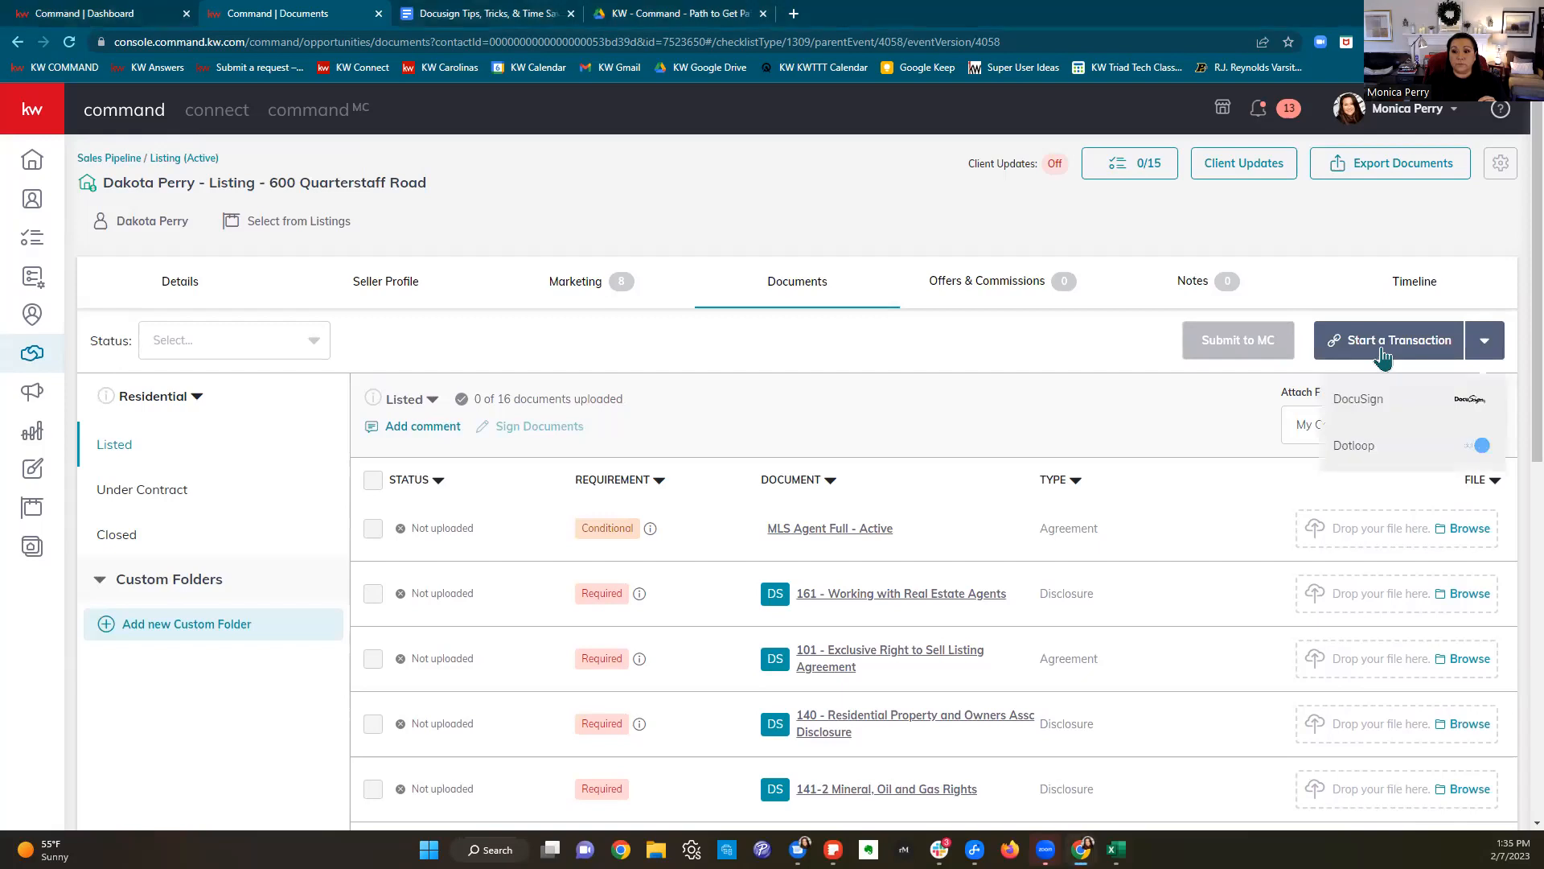
pyautogui.click(1349, 397)
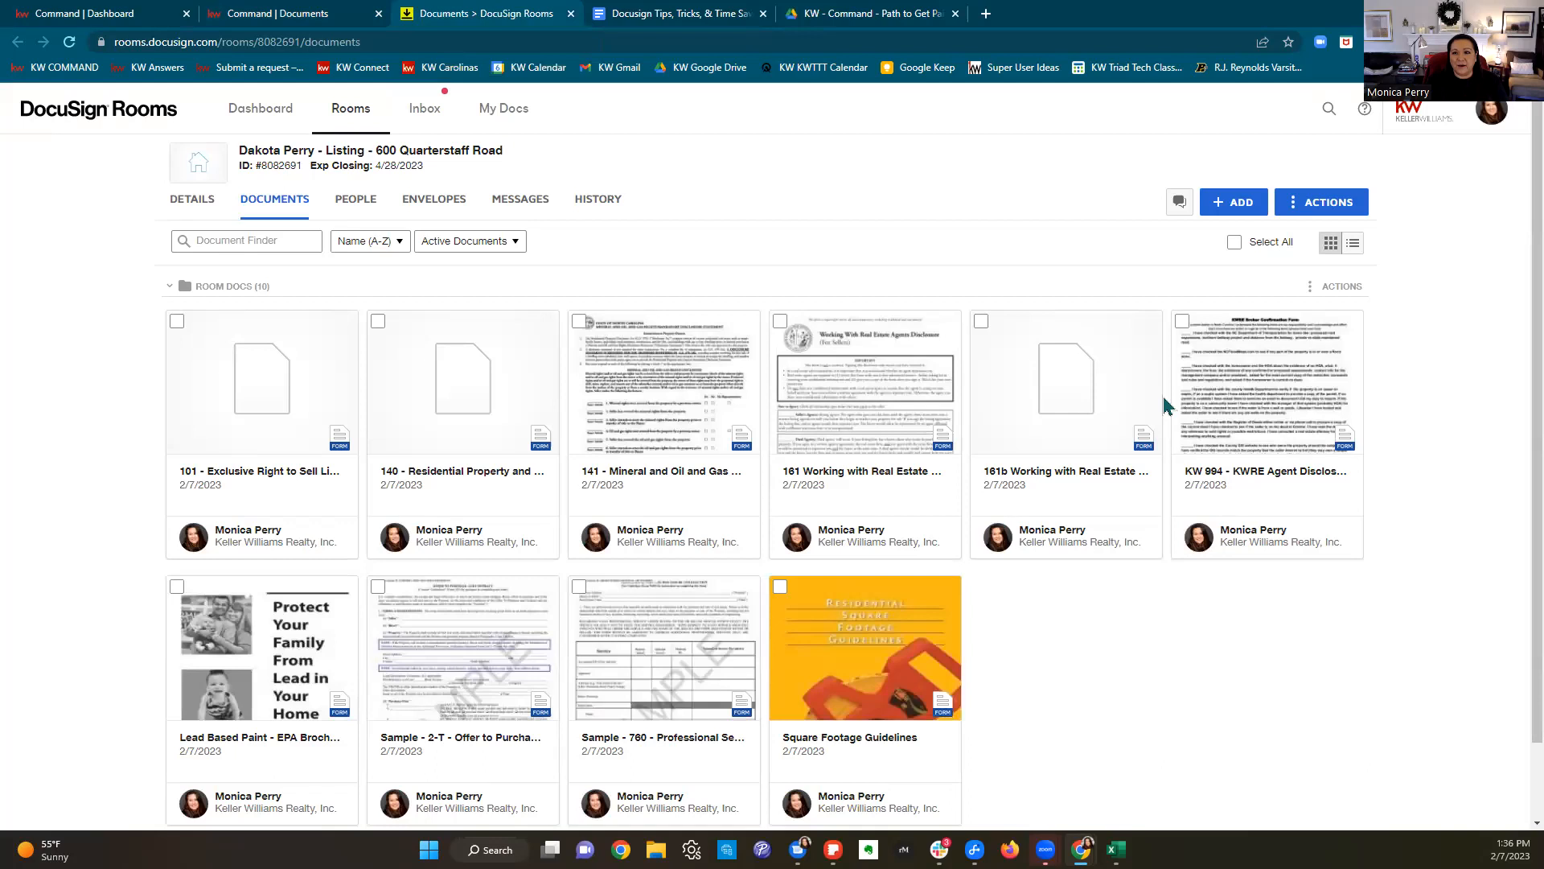
pyautogui.click(402, 42)
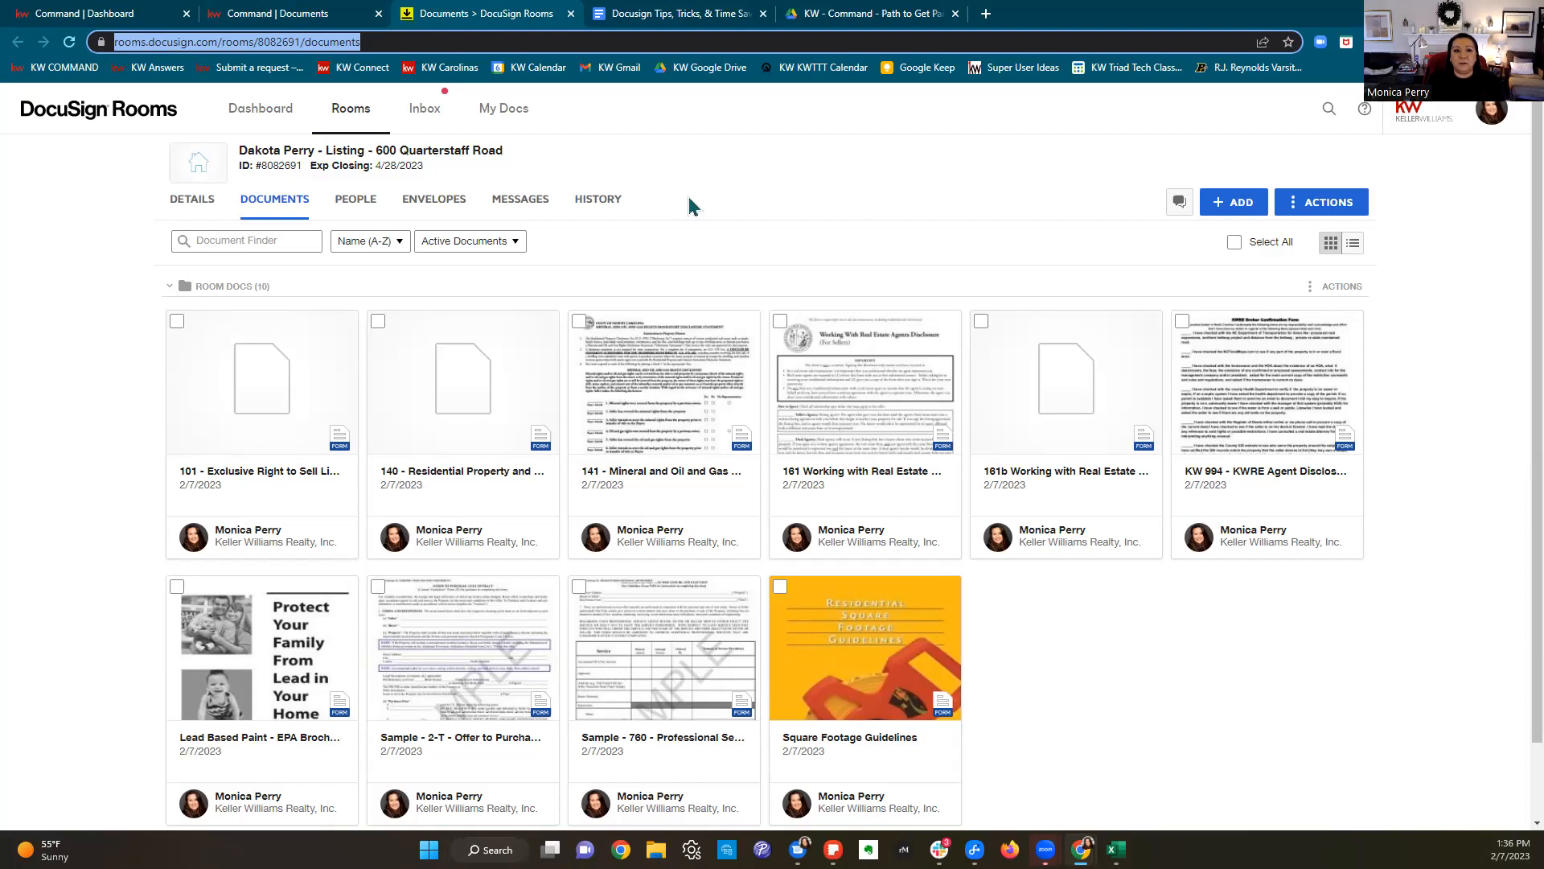
pyautogui.click(282, 14)
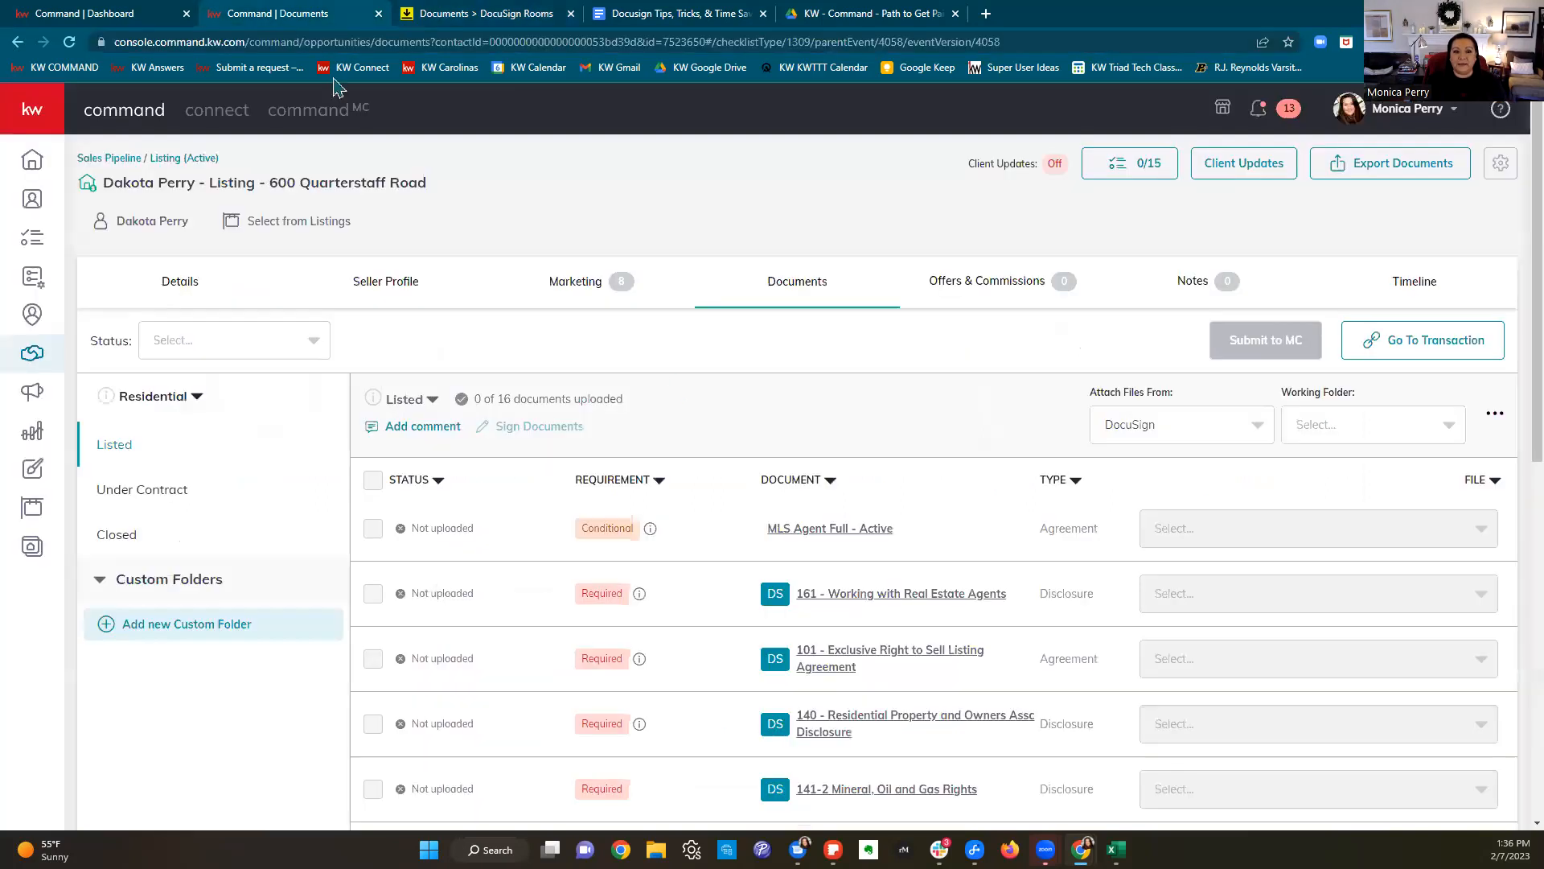
pyautogui.scroll(-3, 973, 511)
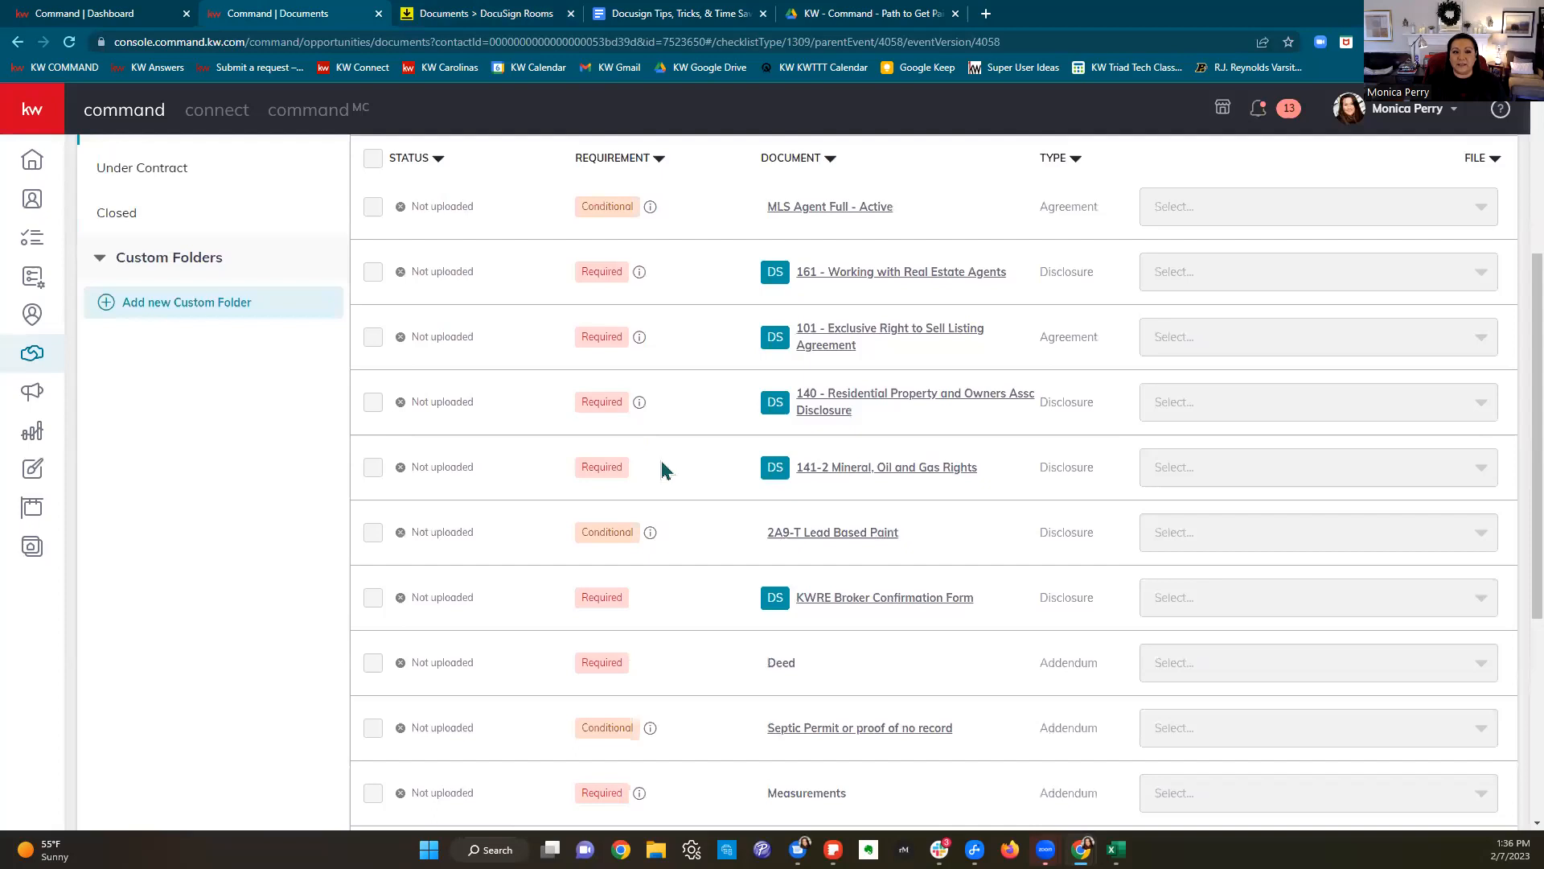
pyautogui.click(426, 17)
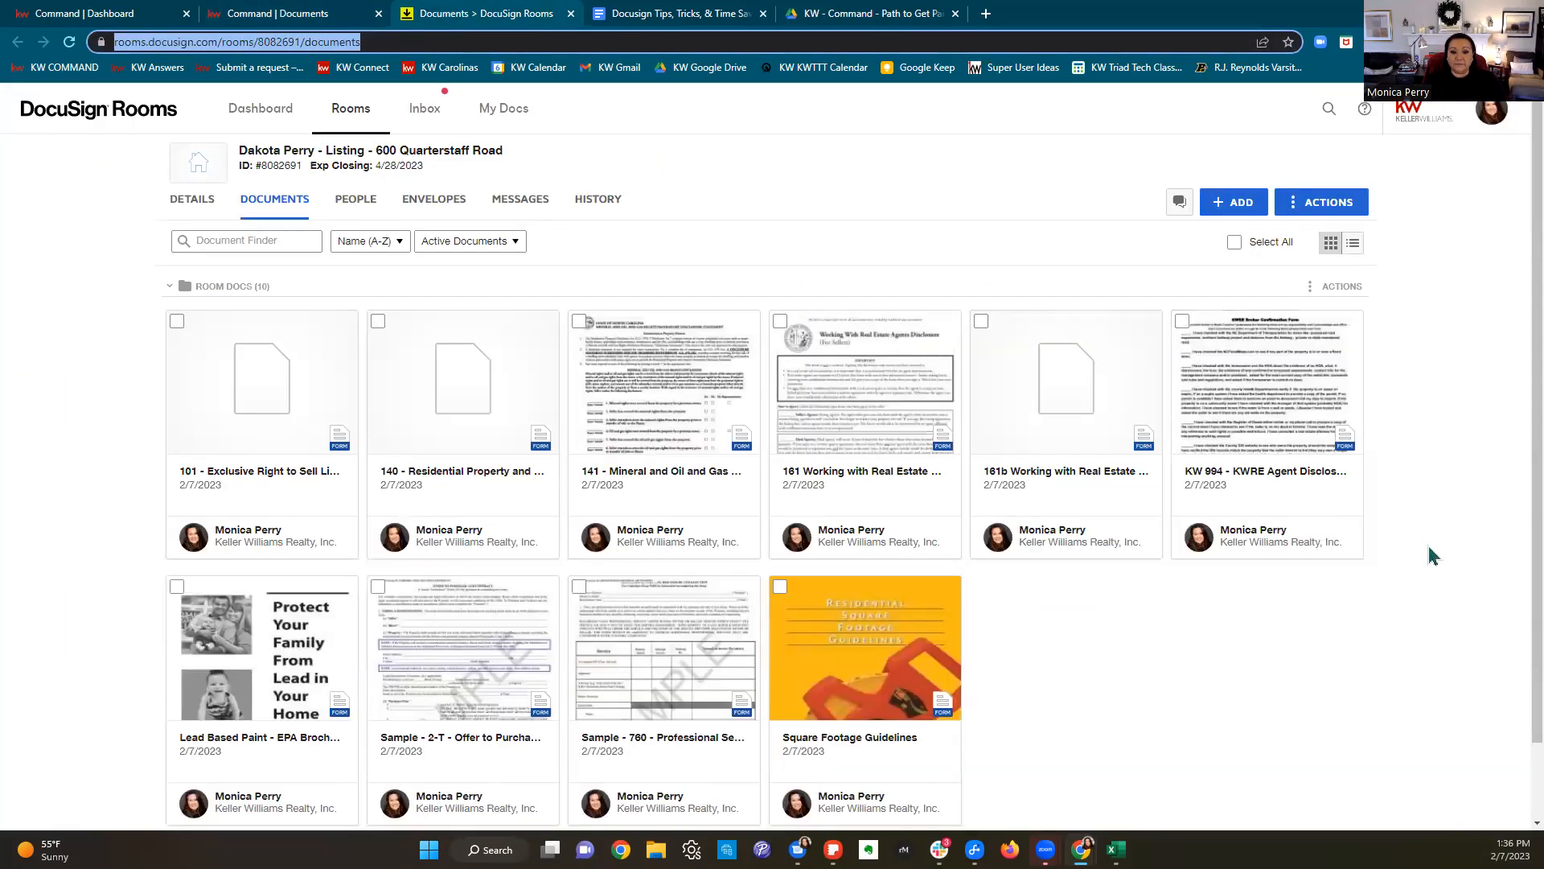
pyautogui.click(1234, 203)
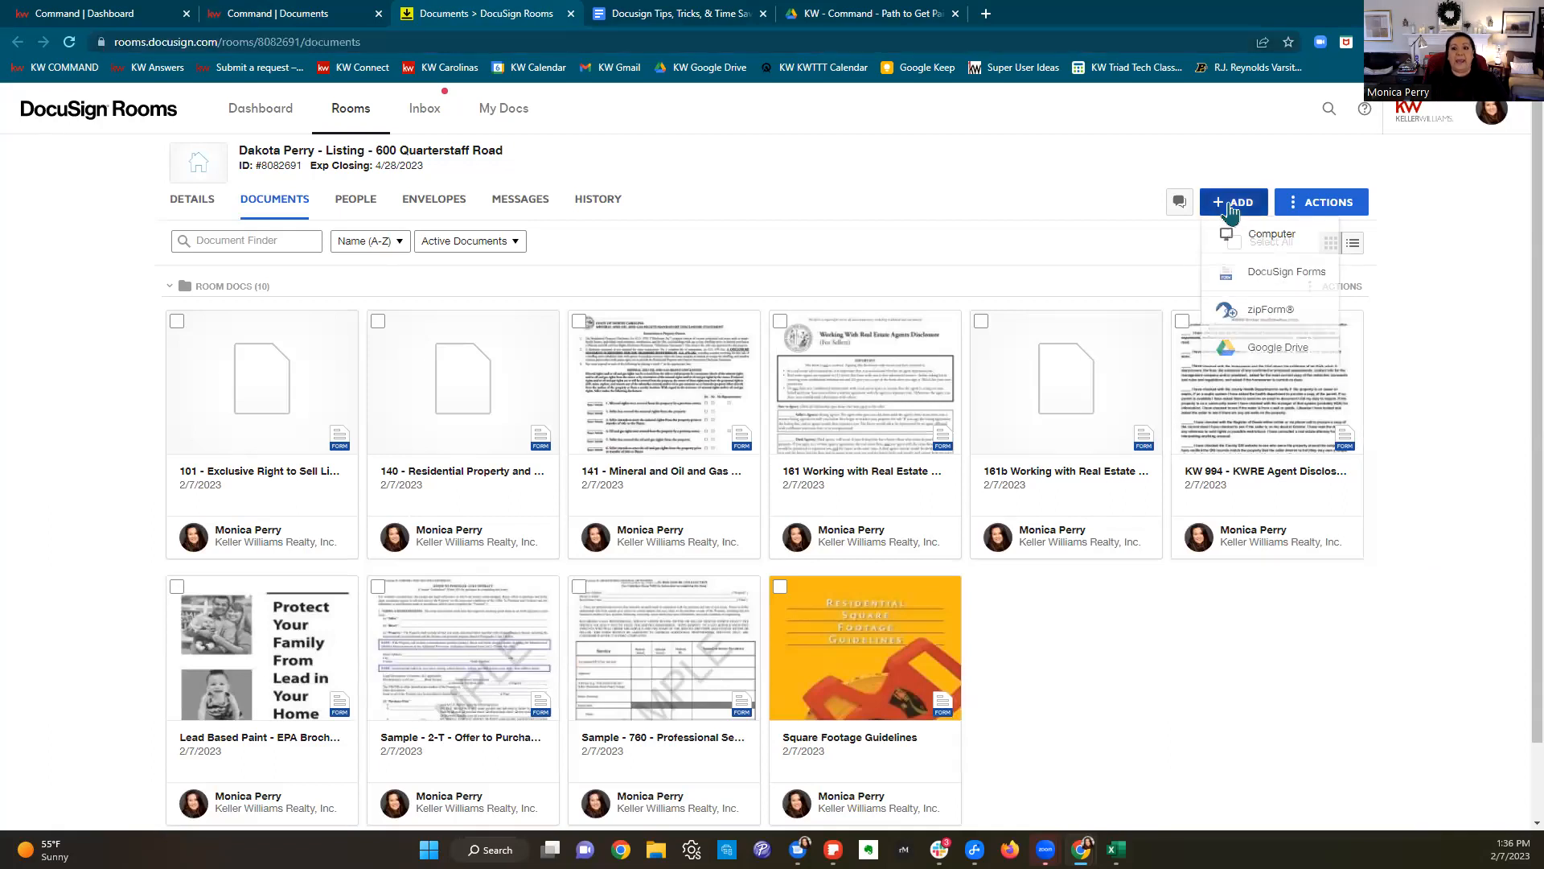
pyautogui.click(1276, 272)
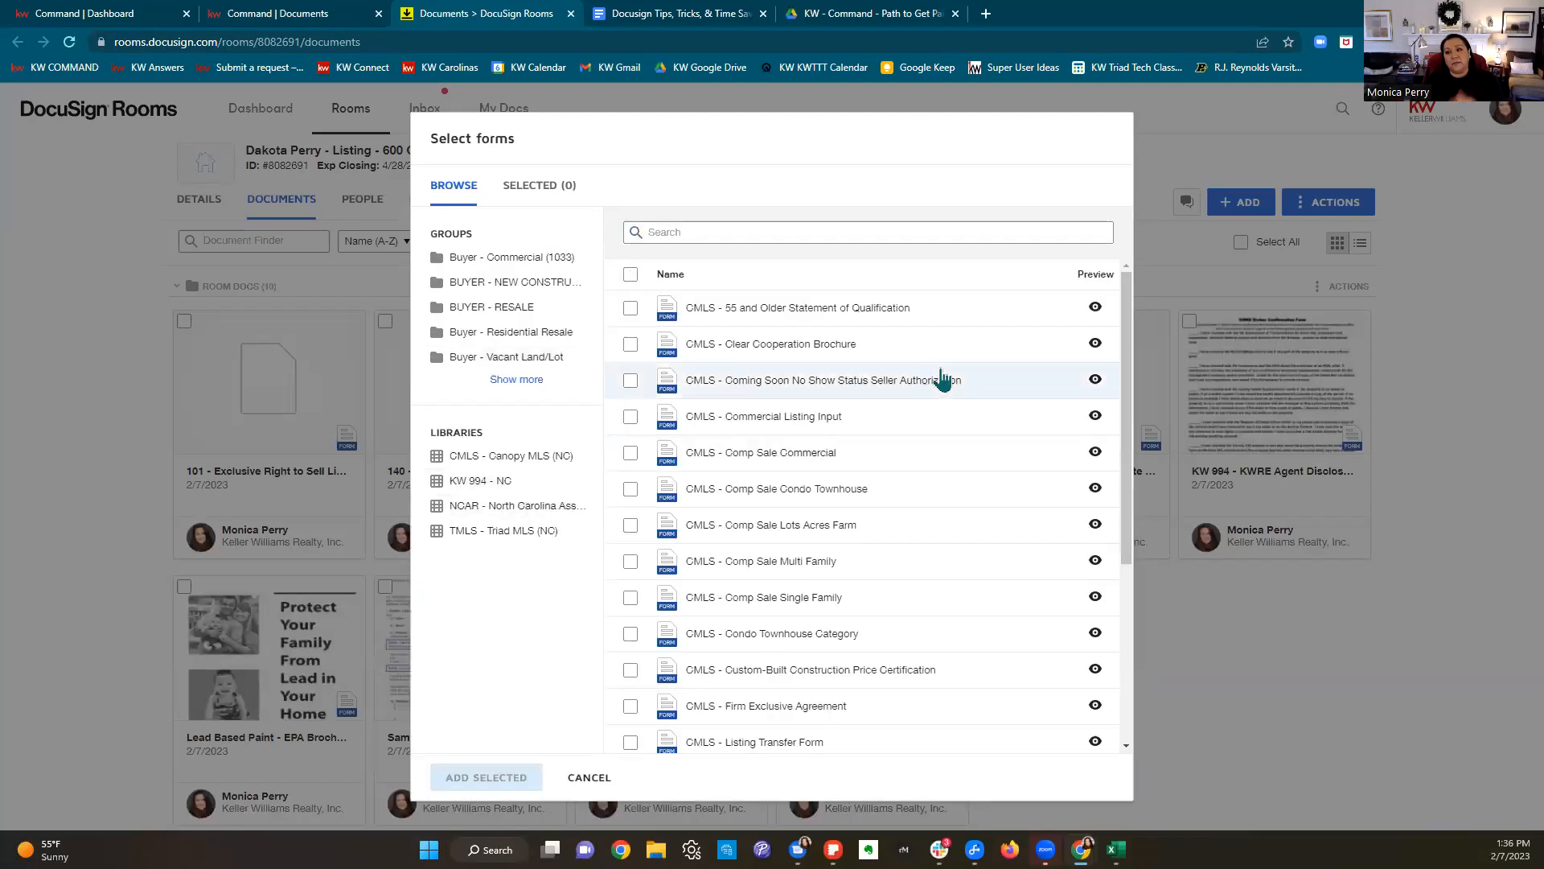
pyautogui.click(589, 777)
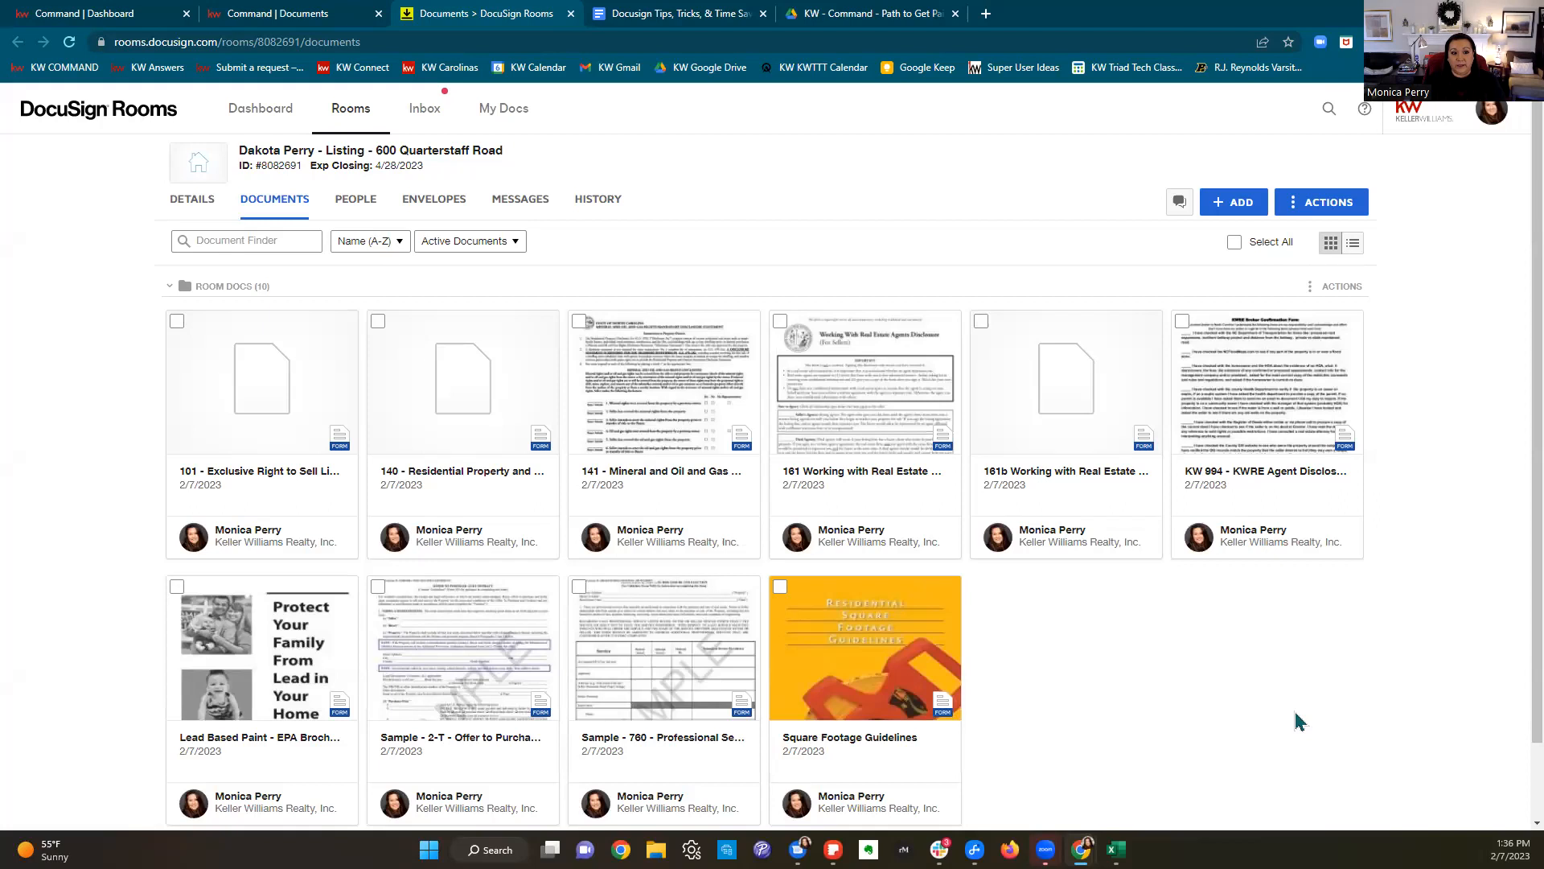
# Step: Apply the 161 disclosure form template to the 161 agency disclosure document
pyautogui.rightClick(867, 406)
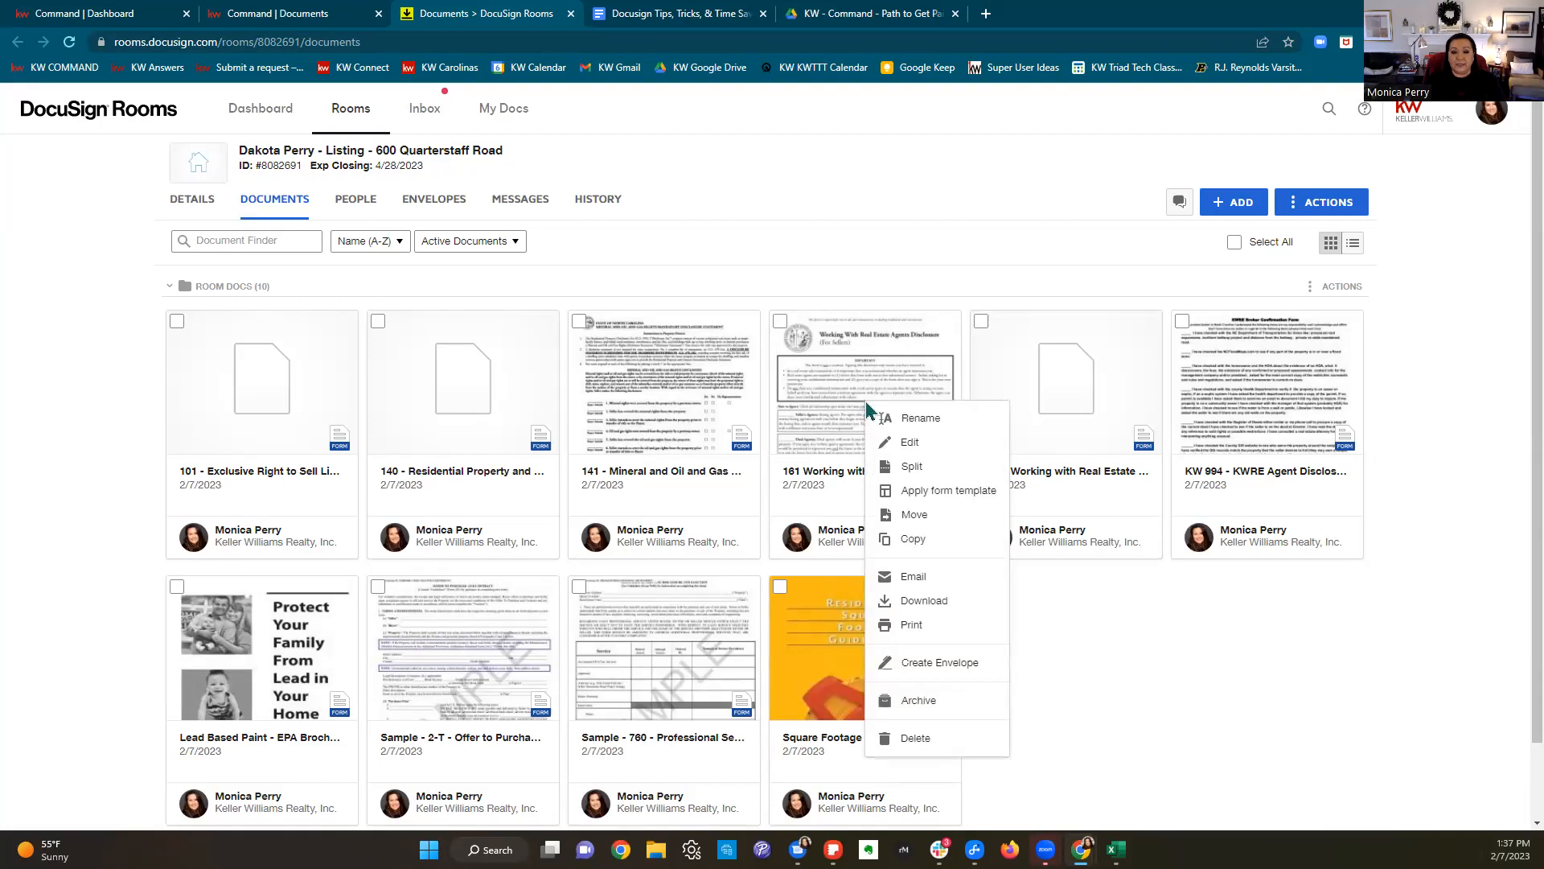
pyautogui.click(954, 492)
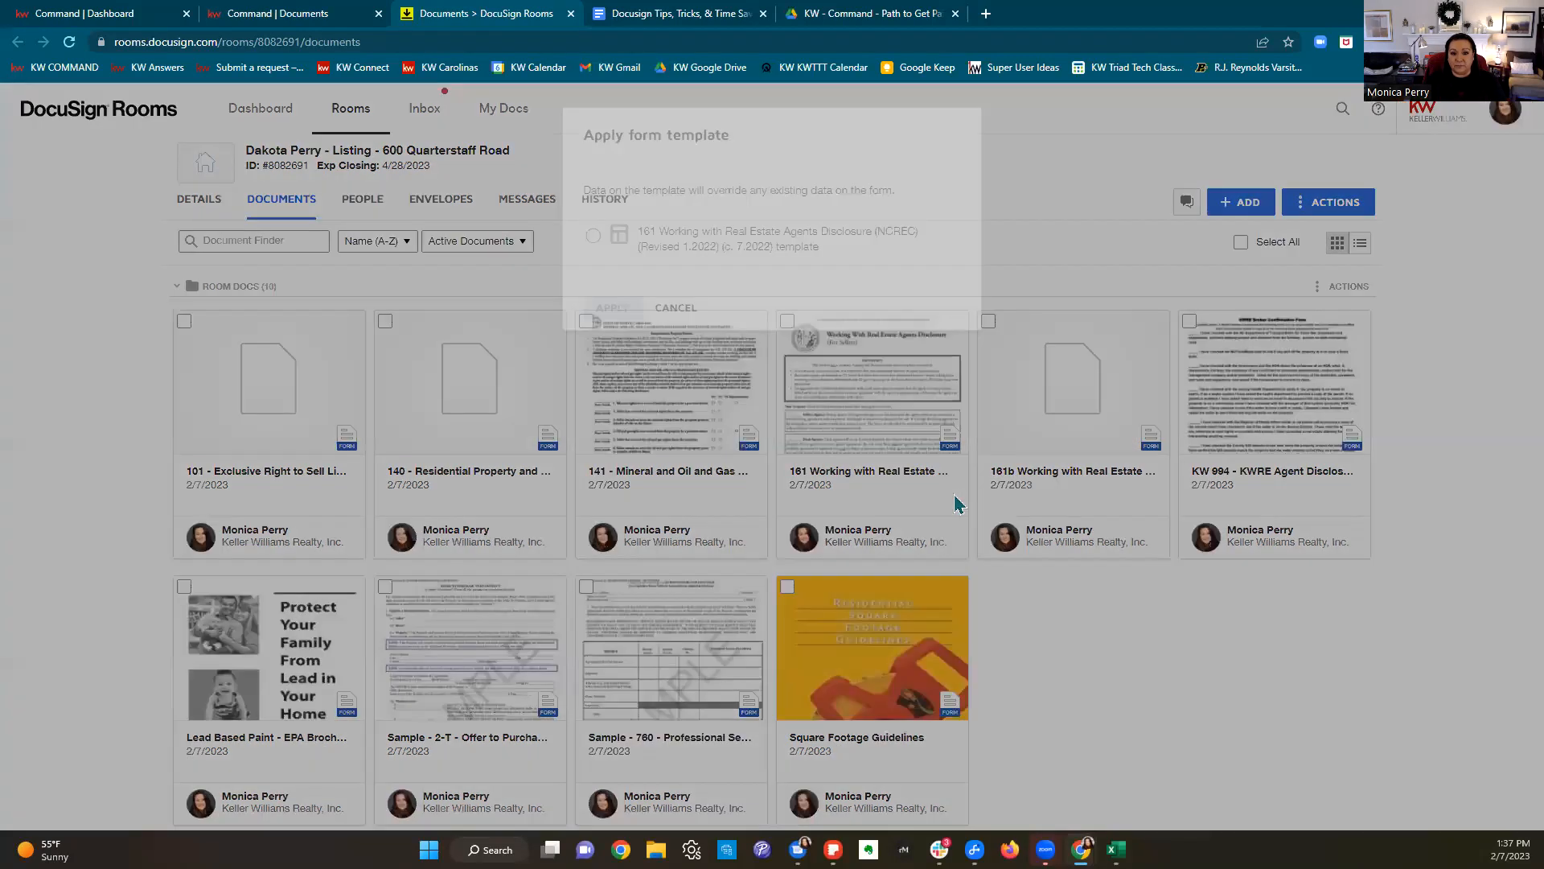
pyautogui.click(600, 235)
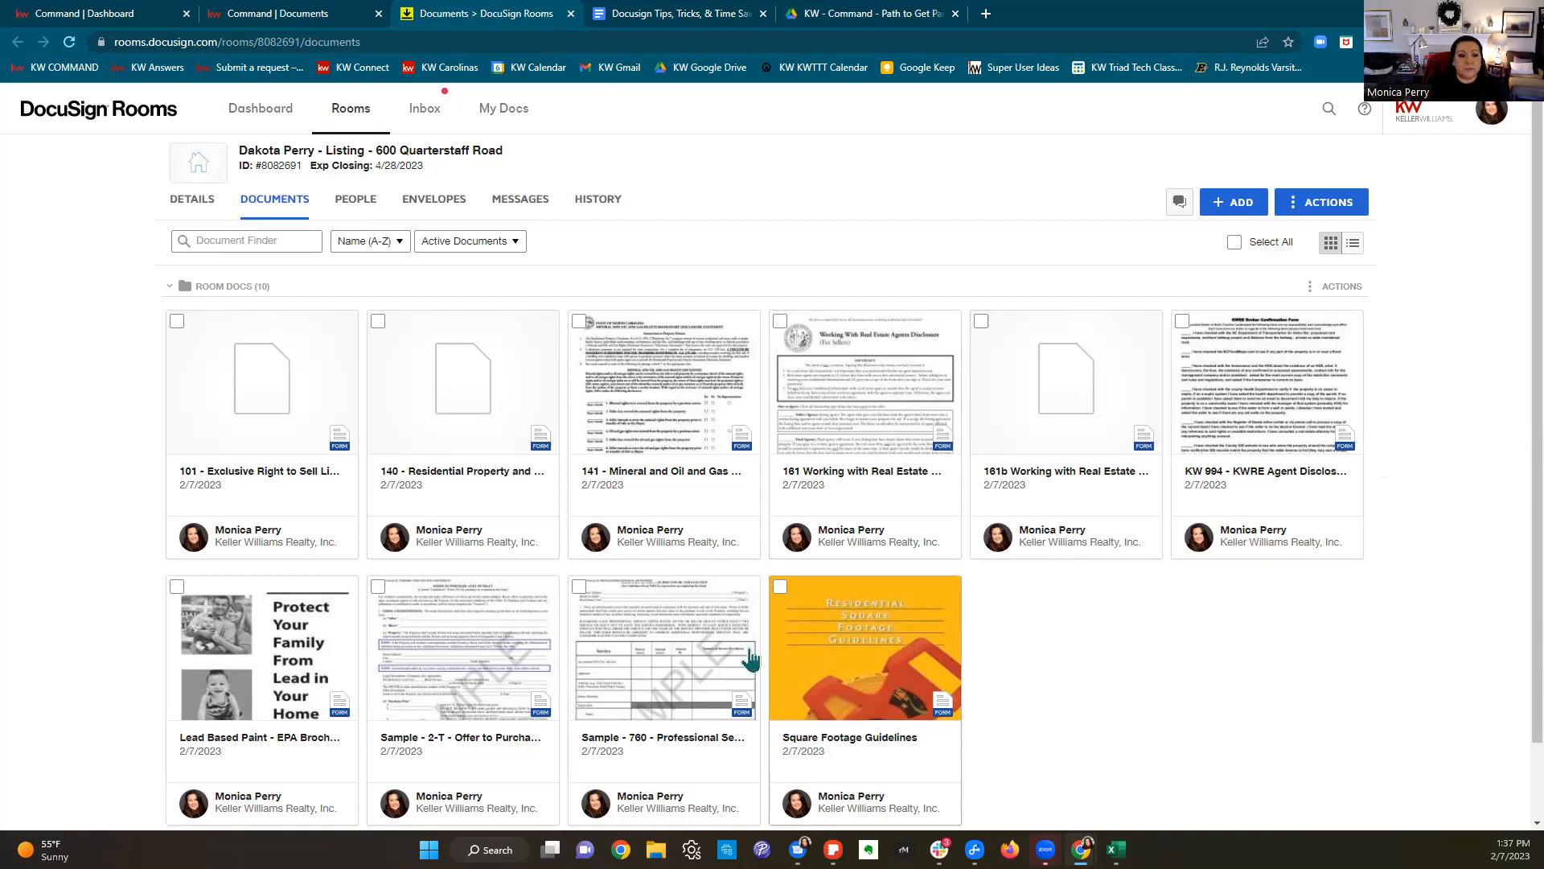
# Step: Apply the listing agreement template to the 101 Exclusive Right to Sell document and open it
pyautogui.rightClick(288, 364)
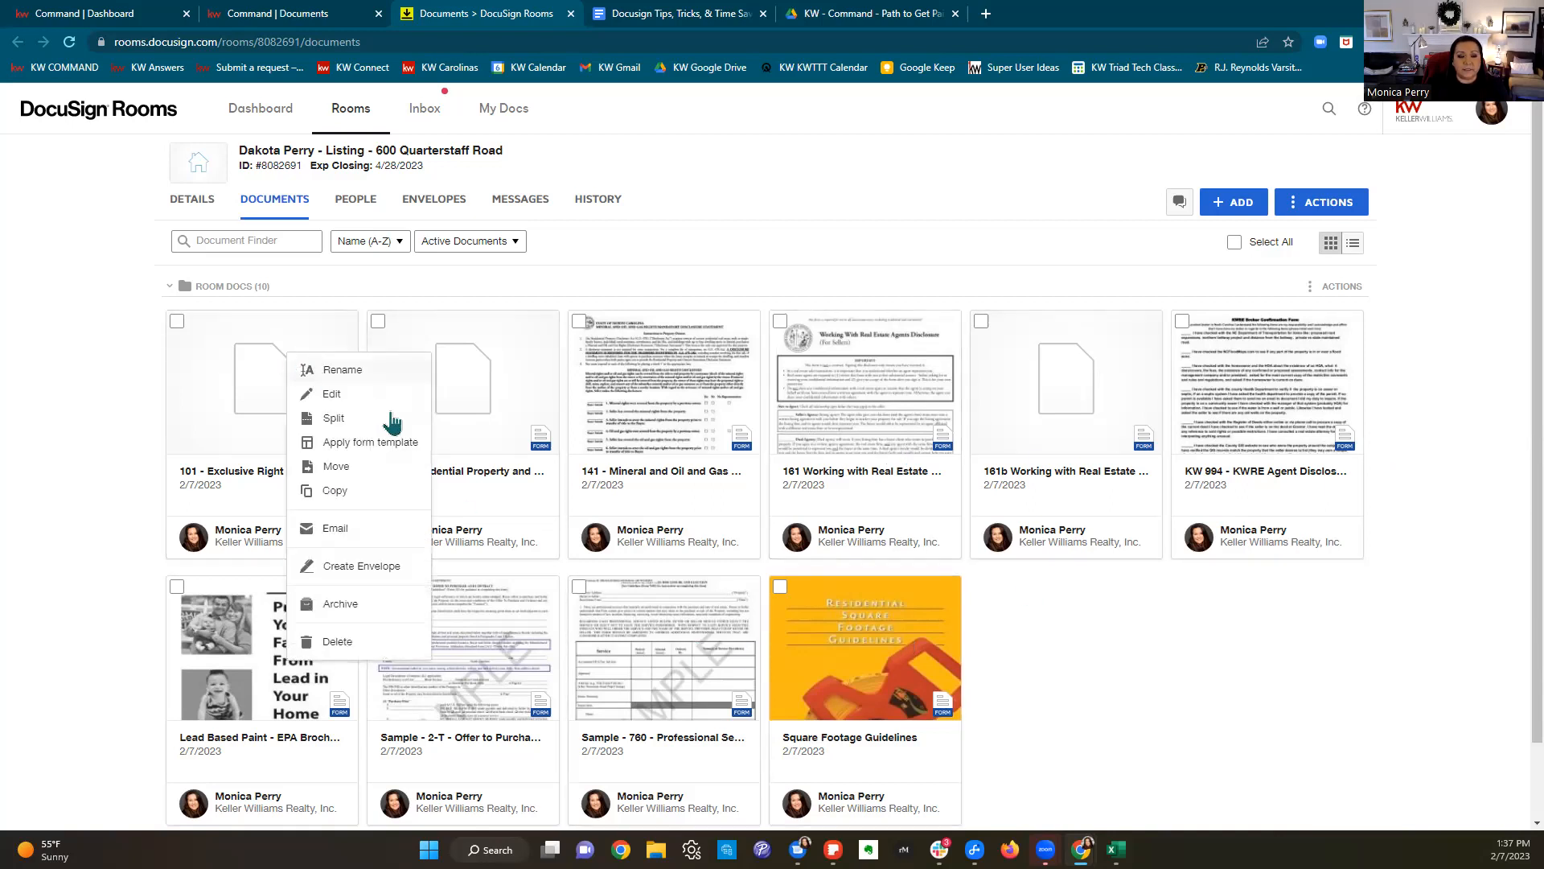
pyautogui.click(392, 447)
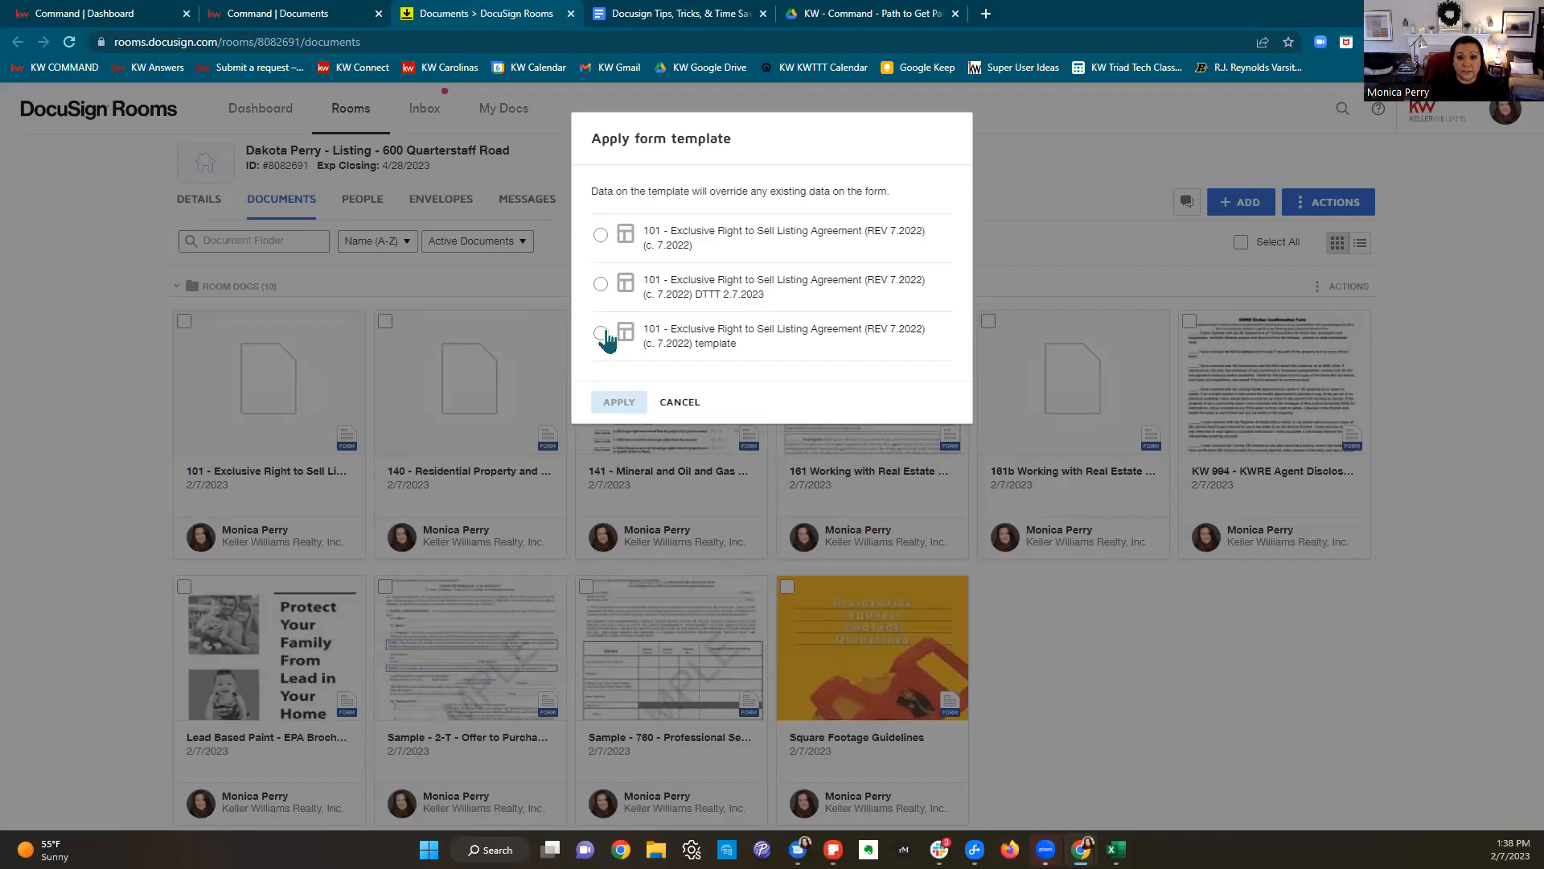
pyautogui.click(601, 284)
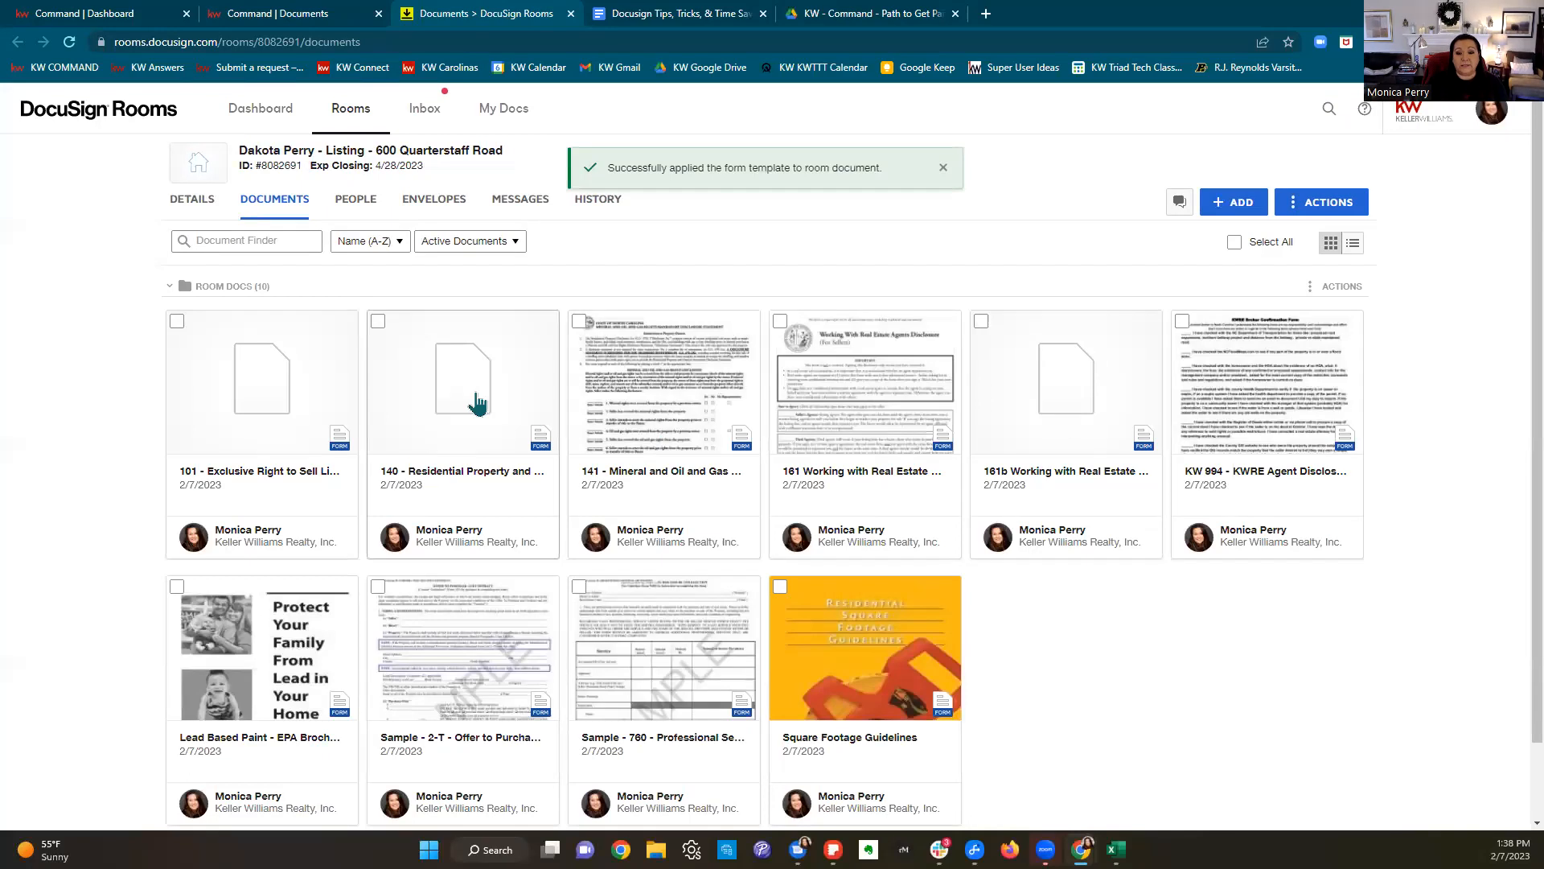
pyautogui.click(259, 424)
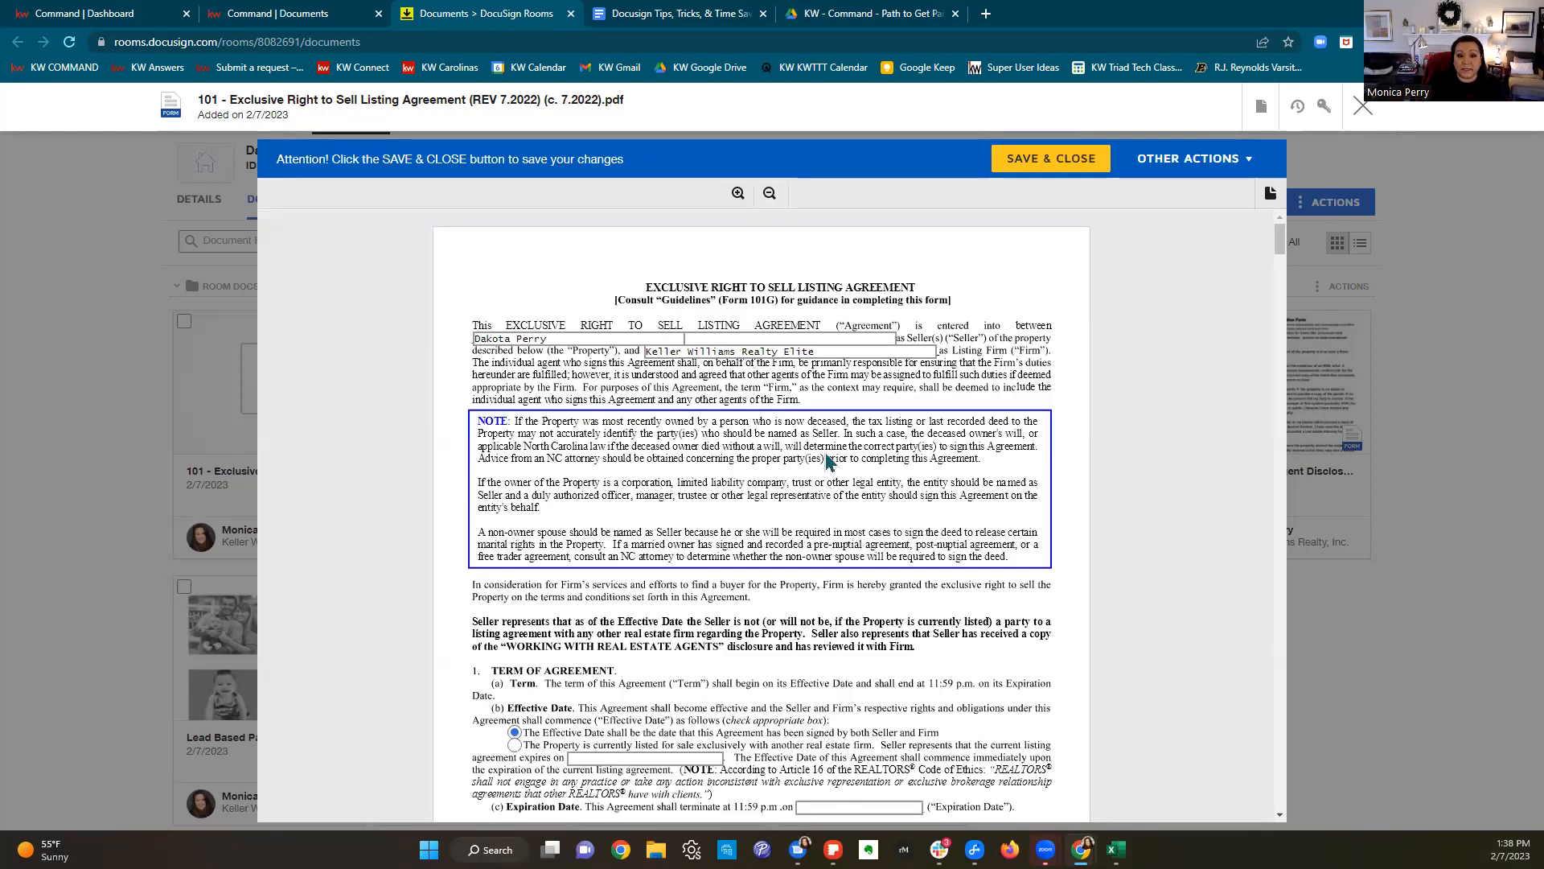
# Step: Scroll through every page of the prefilled 101 listing agreement, then close the viewer
pyautogui.scroll(-1, 920, 483)
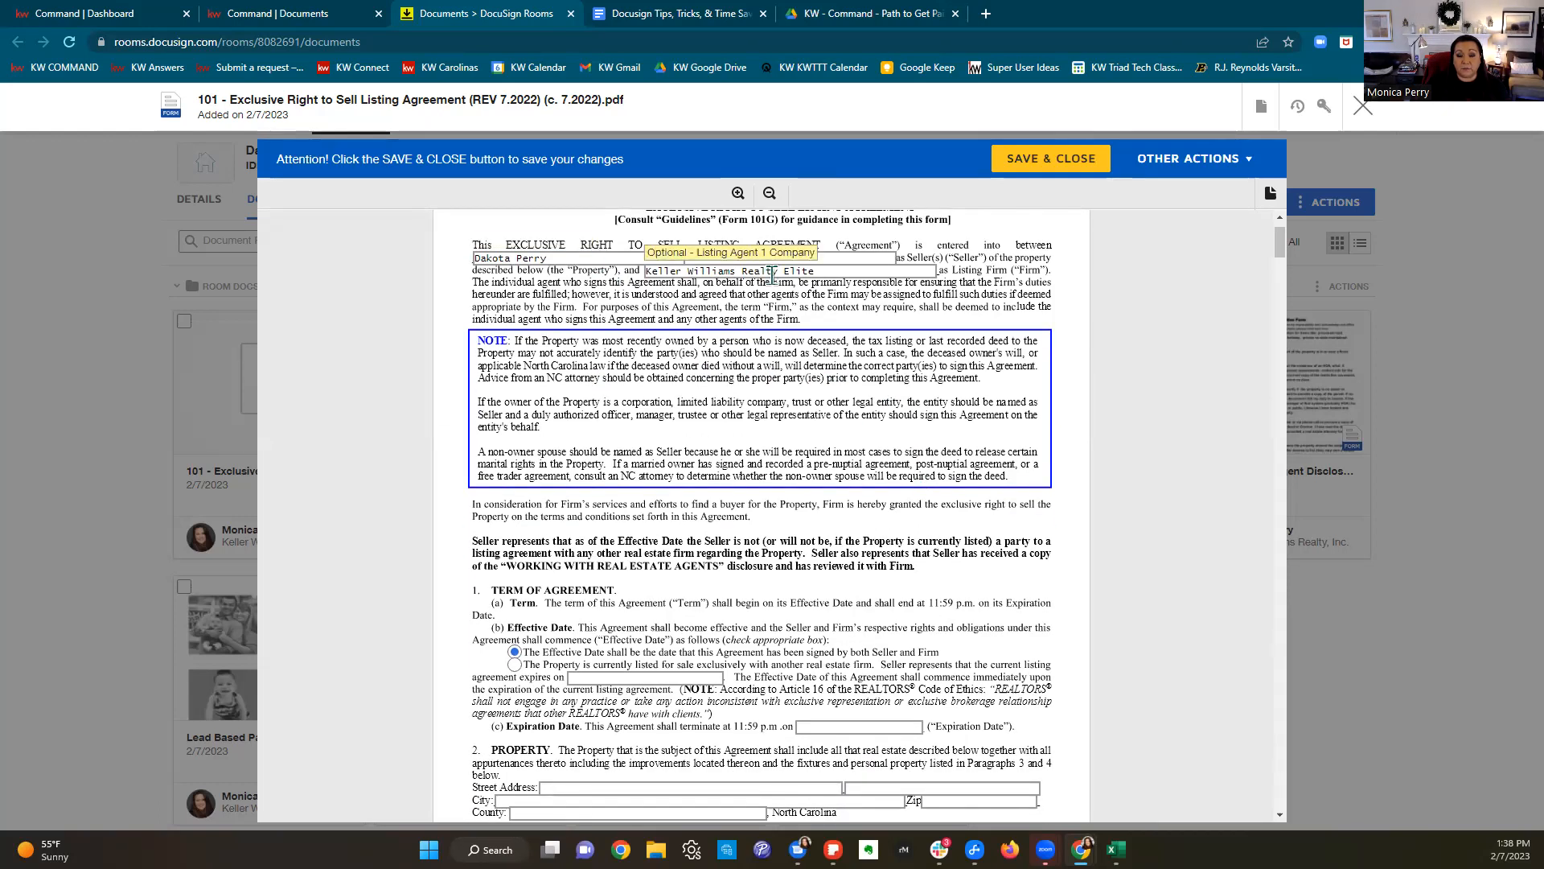
pyautogui.scroll(-3, 639, 414)
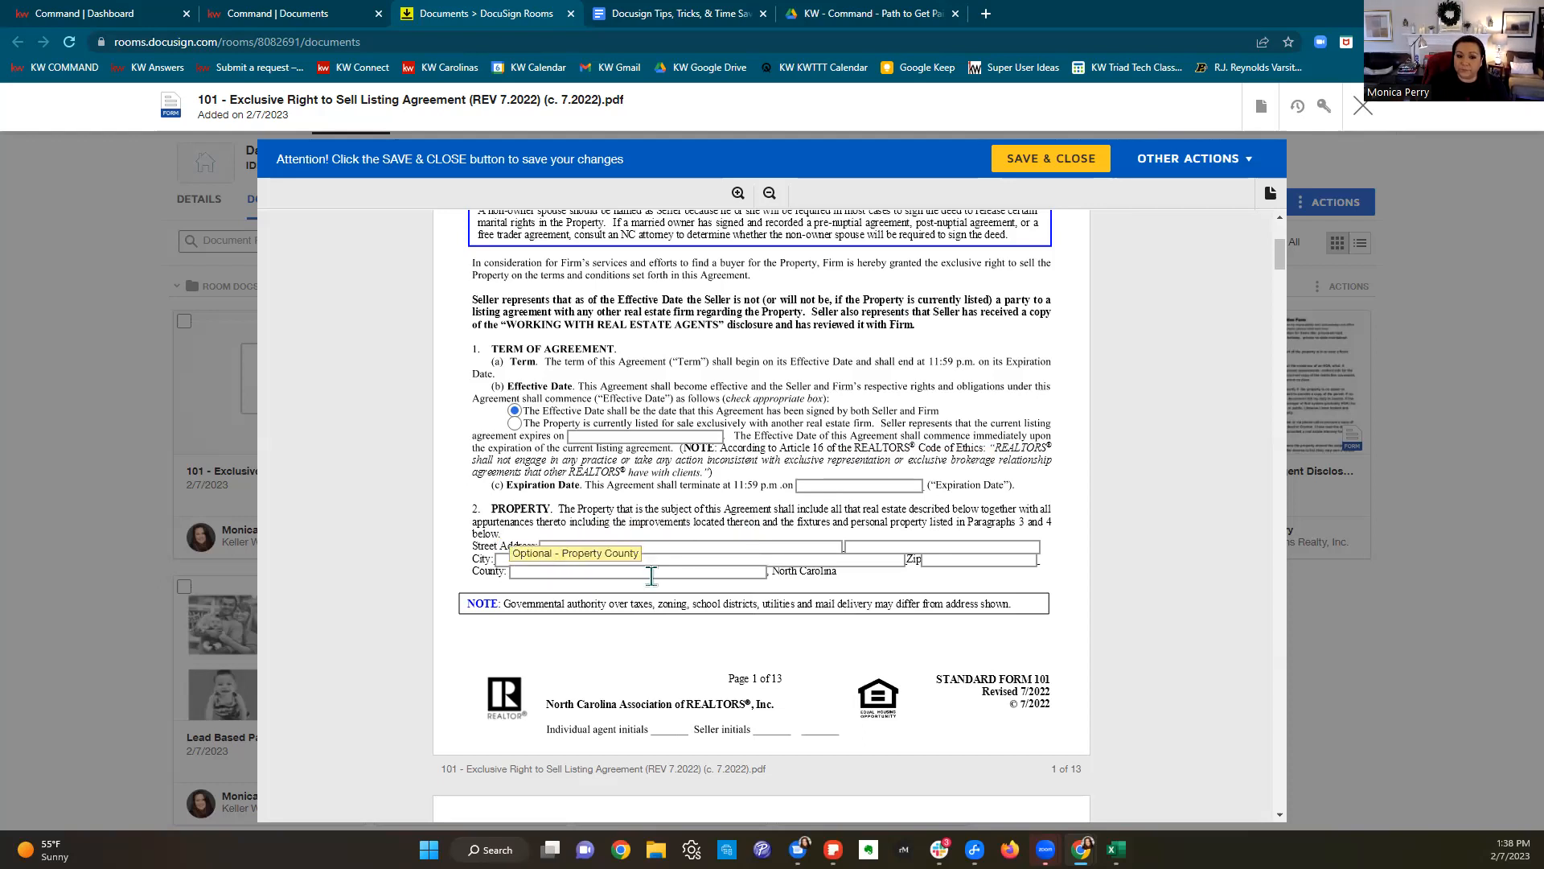
pyautogui.scroll(-10, 652, 575)
pyautogui.scroll(-10, 903, 537)
pyautogui.scroll(-10, 906, 542)
pyautogui.scroll(-10, 907, 540)
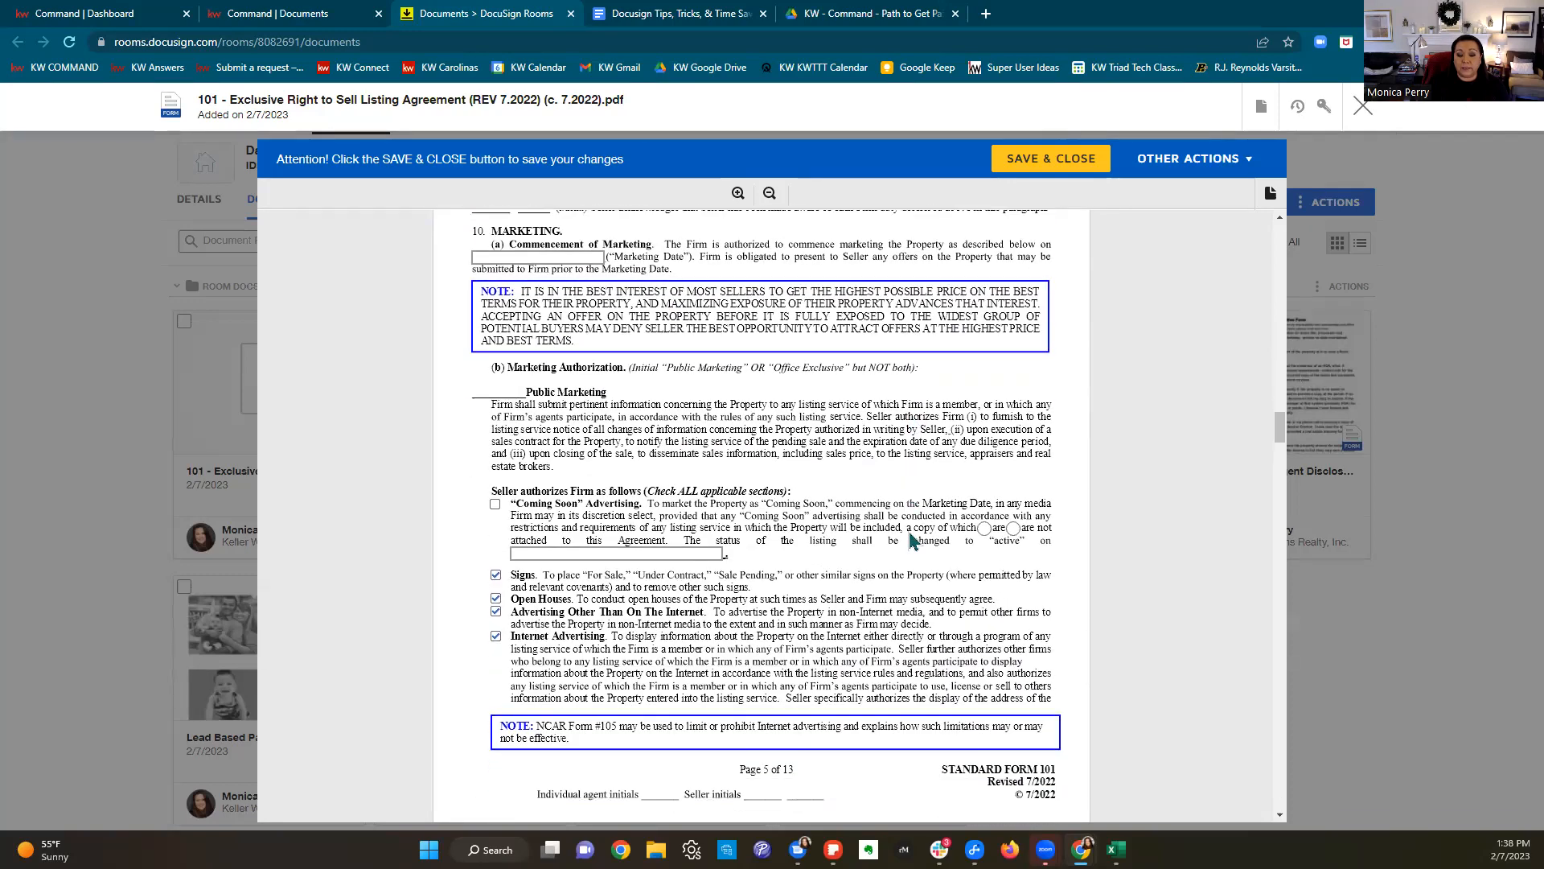
pyautogui.scroll(-2, 912, 540)
pyautogui.scroll(-9, 834, 452)
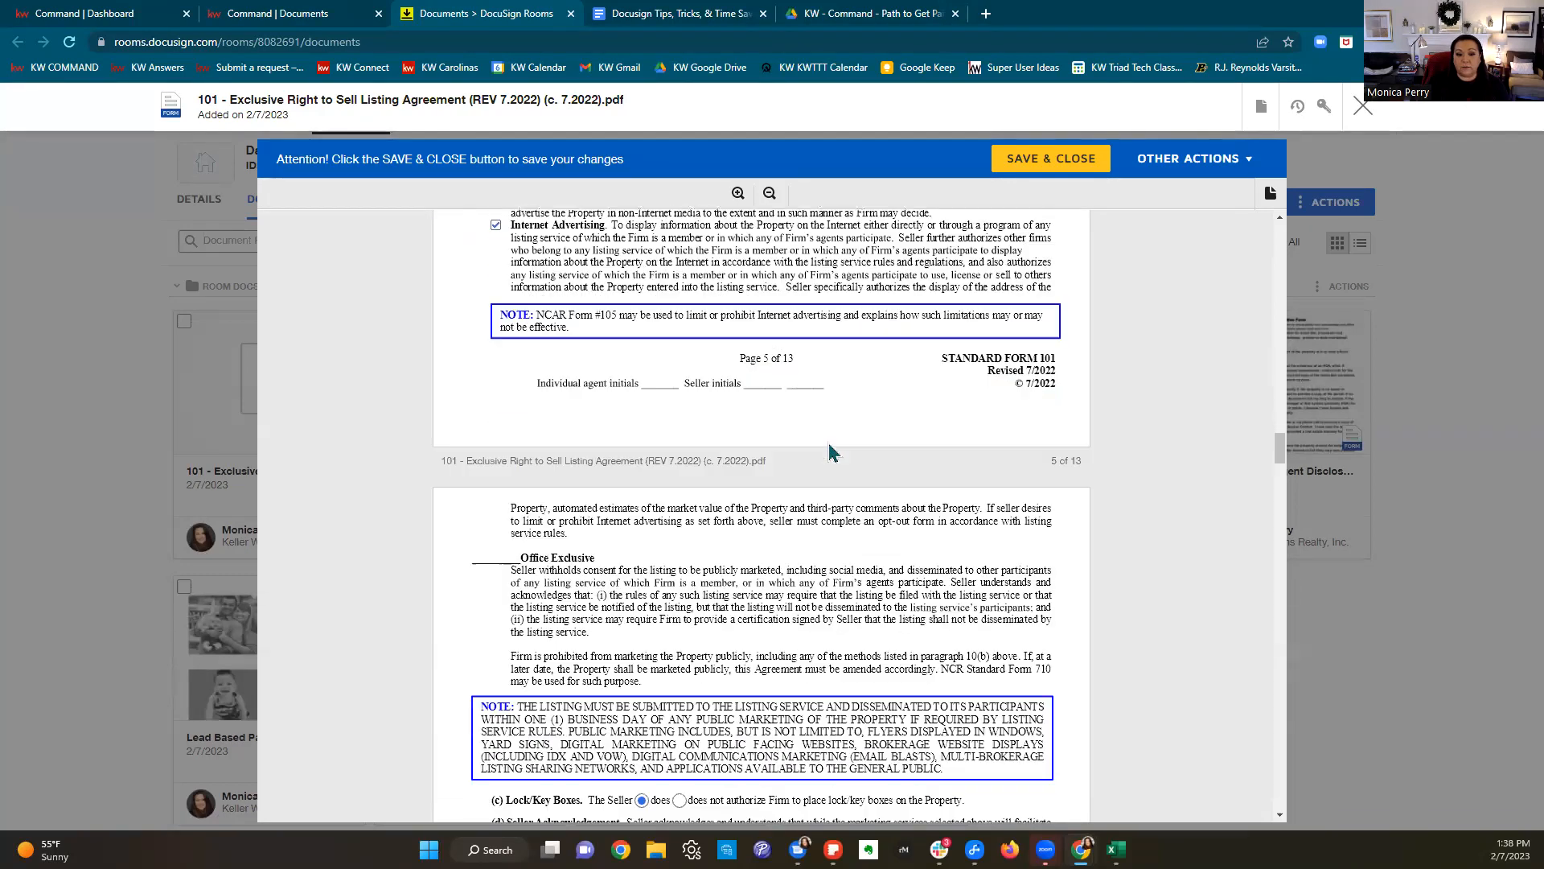
pyautogui.scroll(-15, 834, 452)
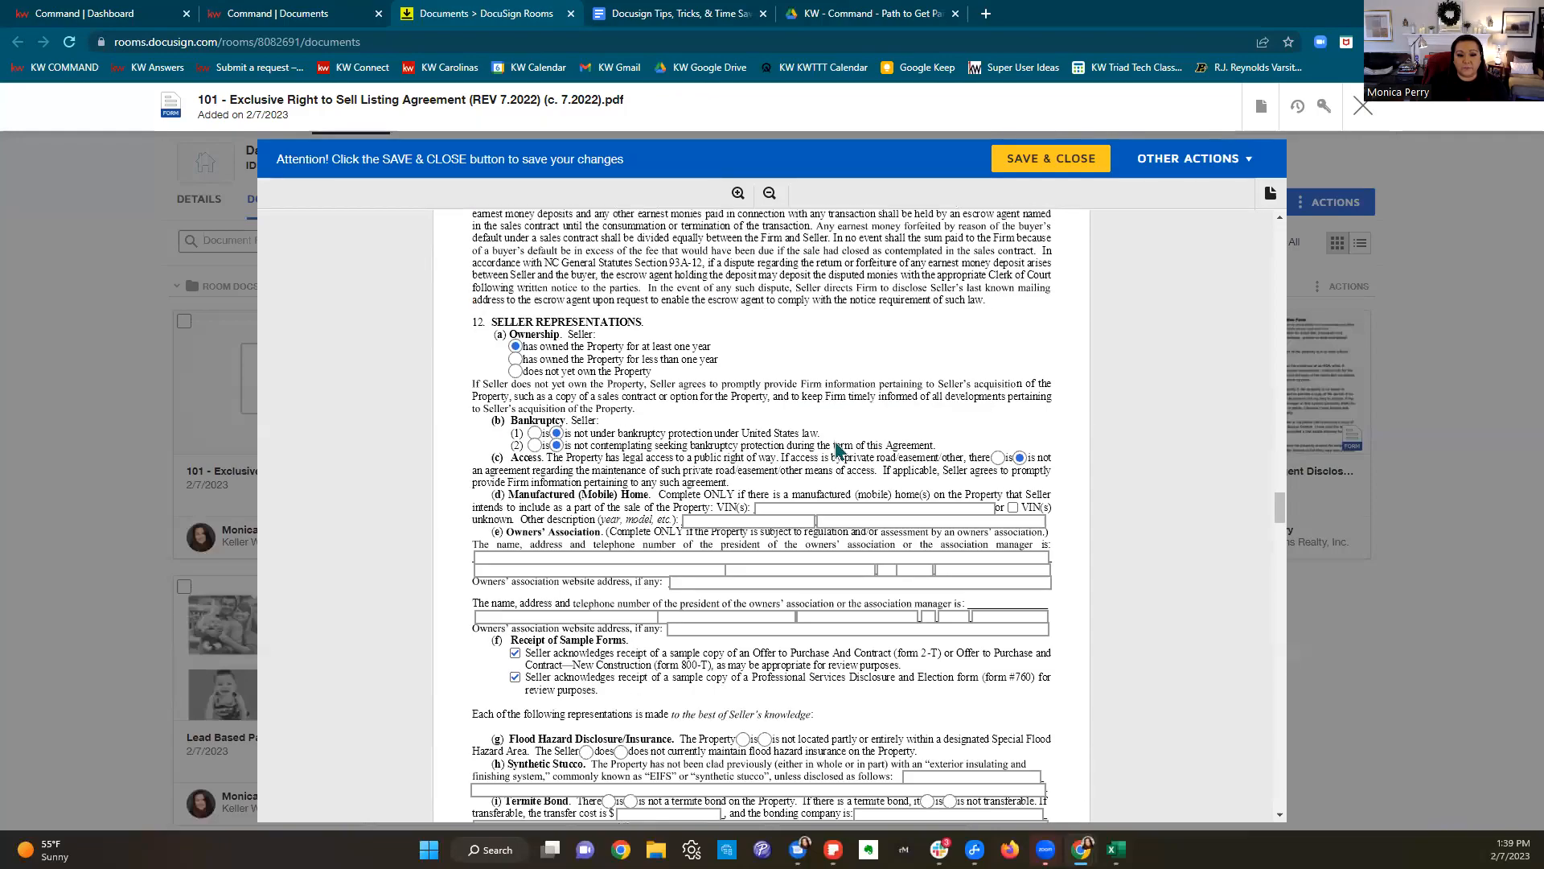
pyautogui.scroll(-15, 836, 438)
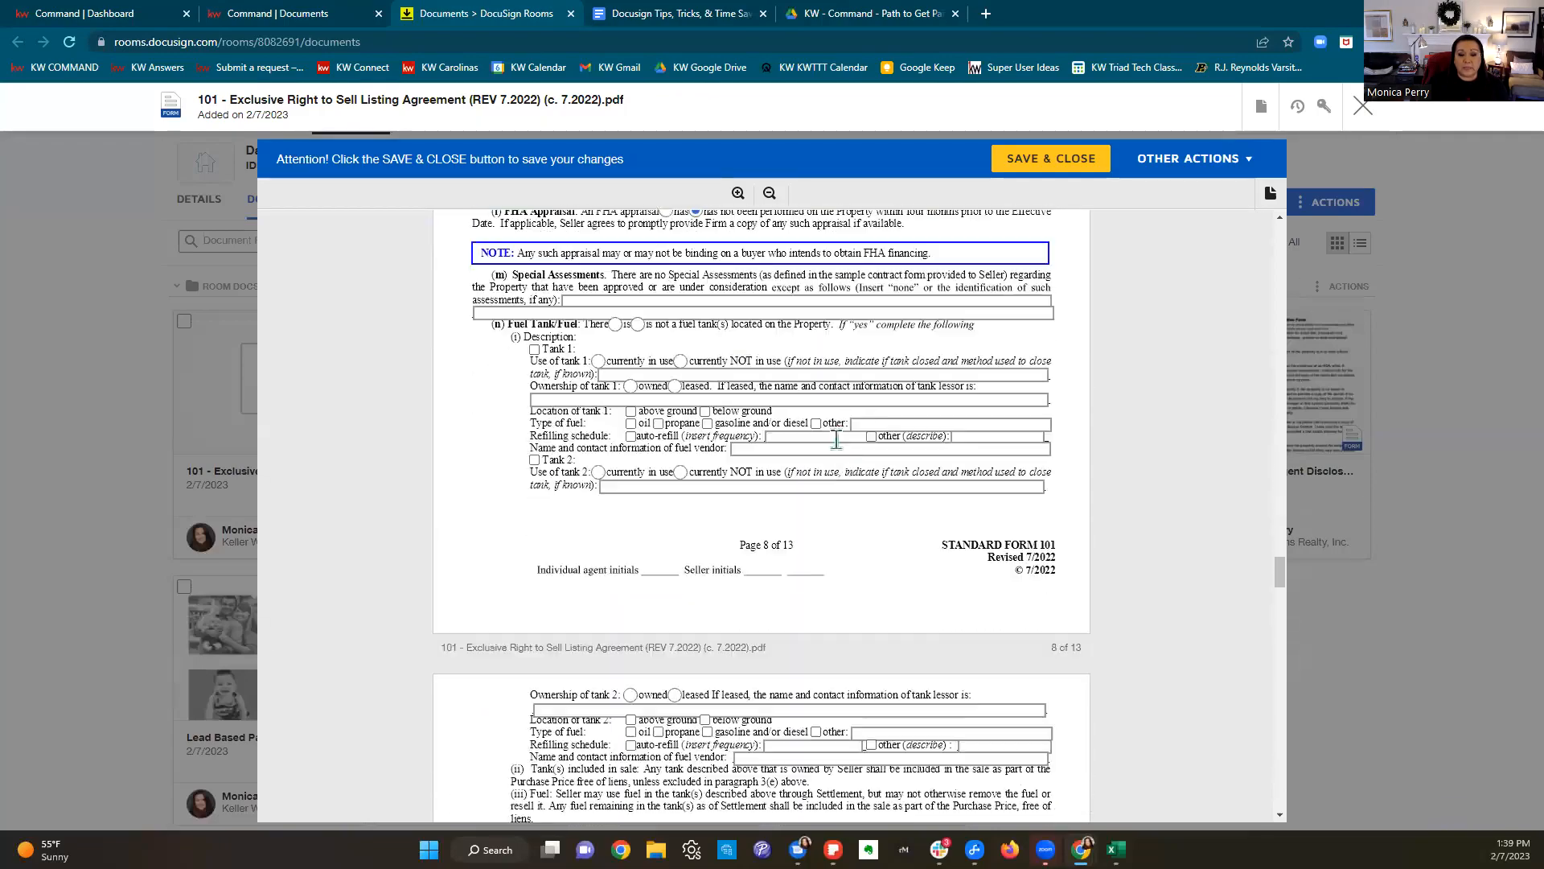
pyautogui.scroll(-20, 837, 448)
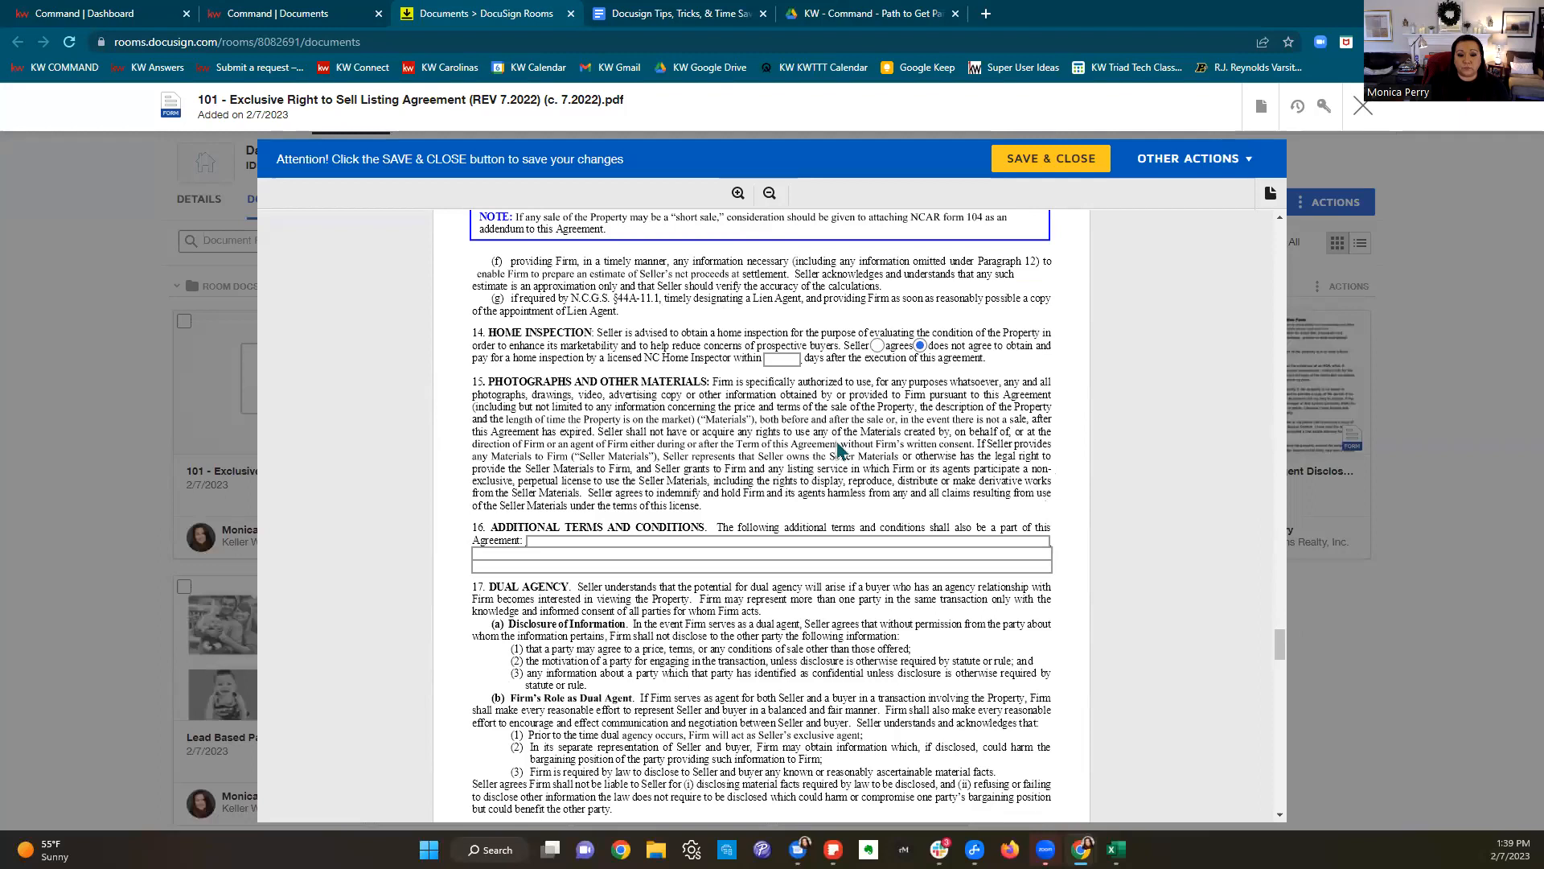
pyautogui.click(1362, 106)
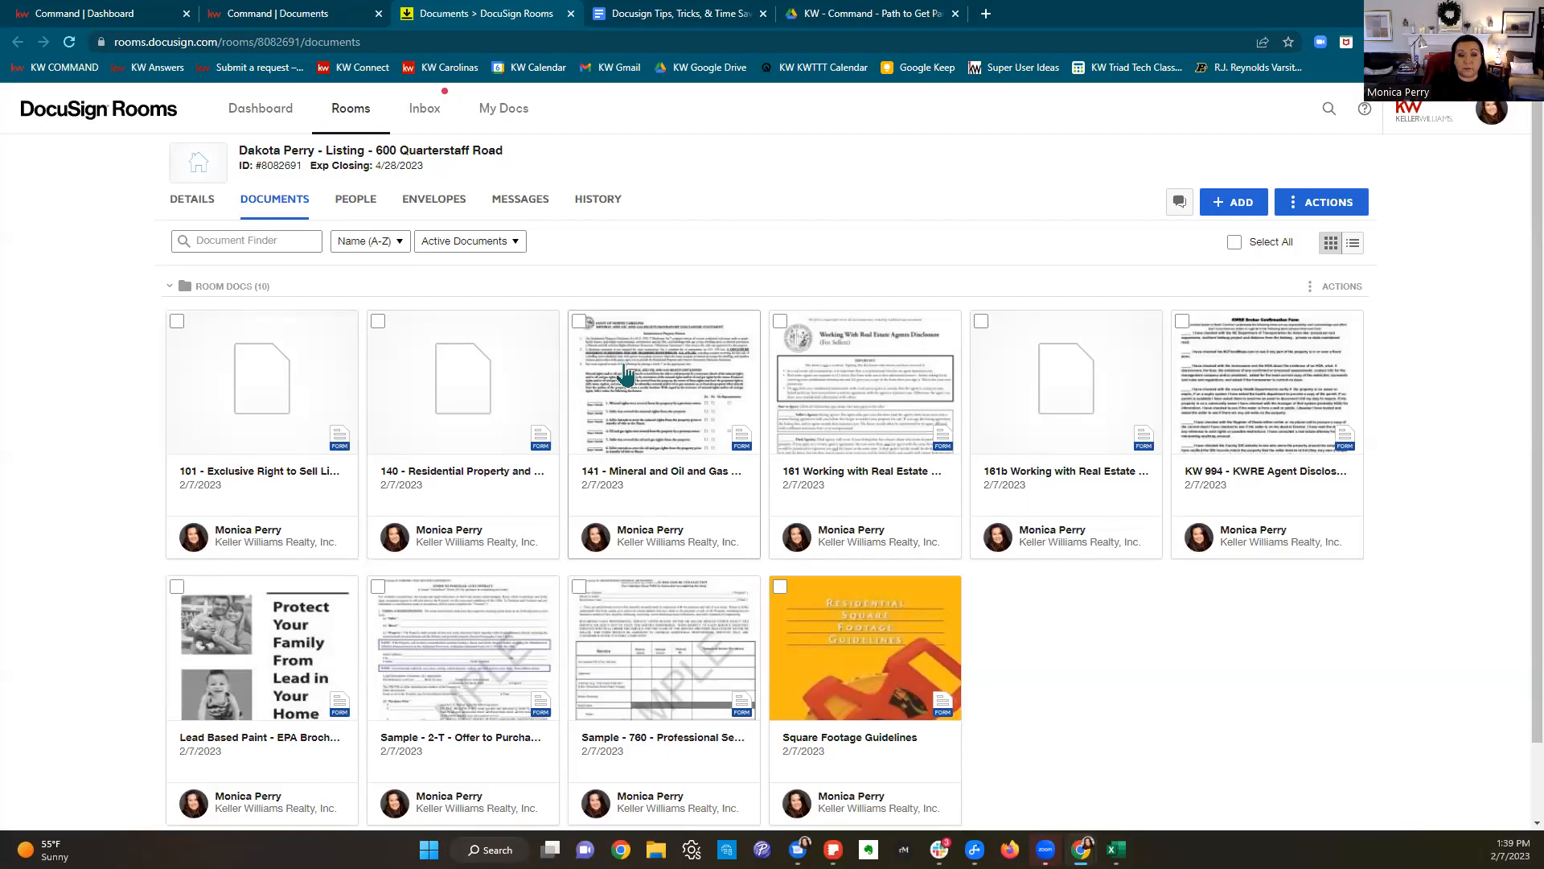
pyautogui.click(314, 18)
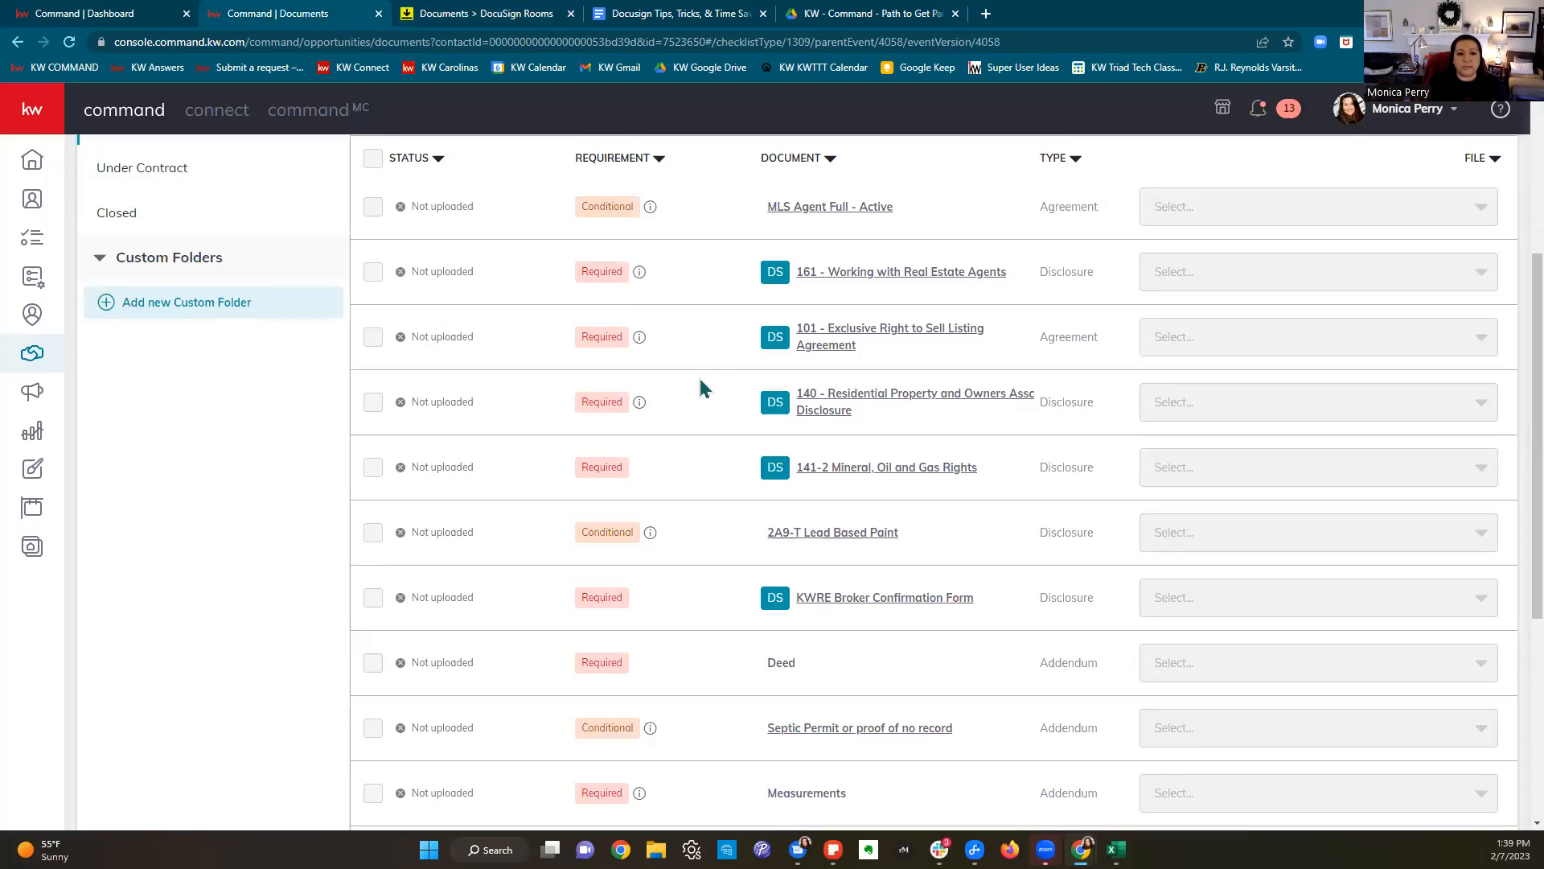
pyautogui.scroll(4, 701, 378)
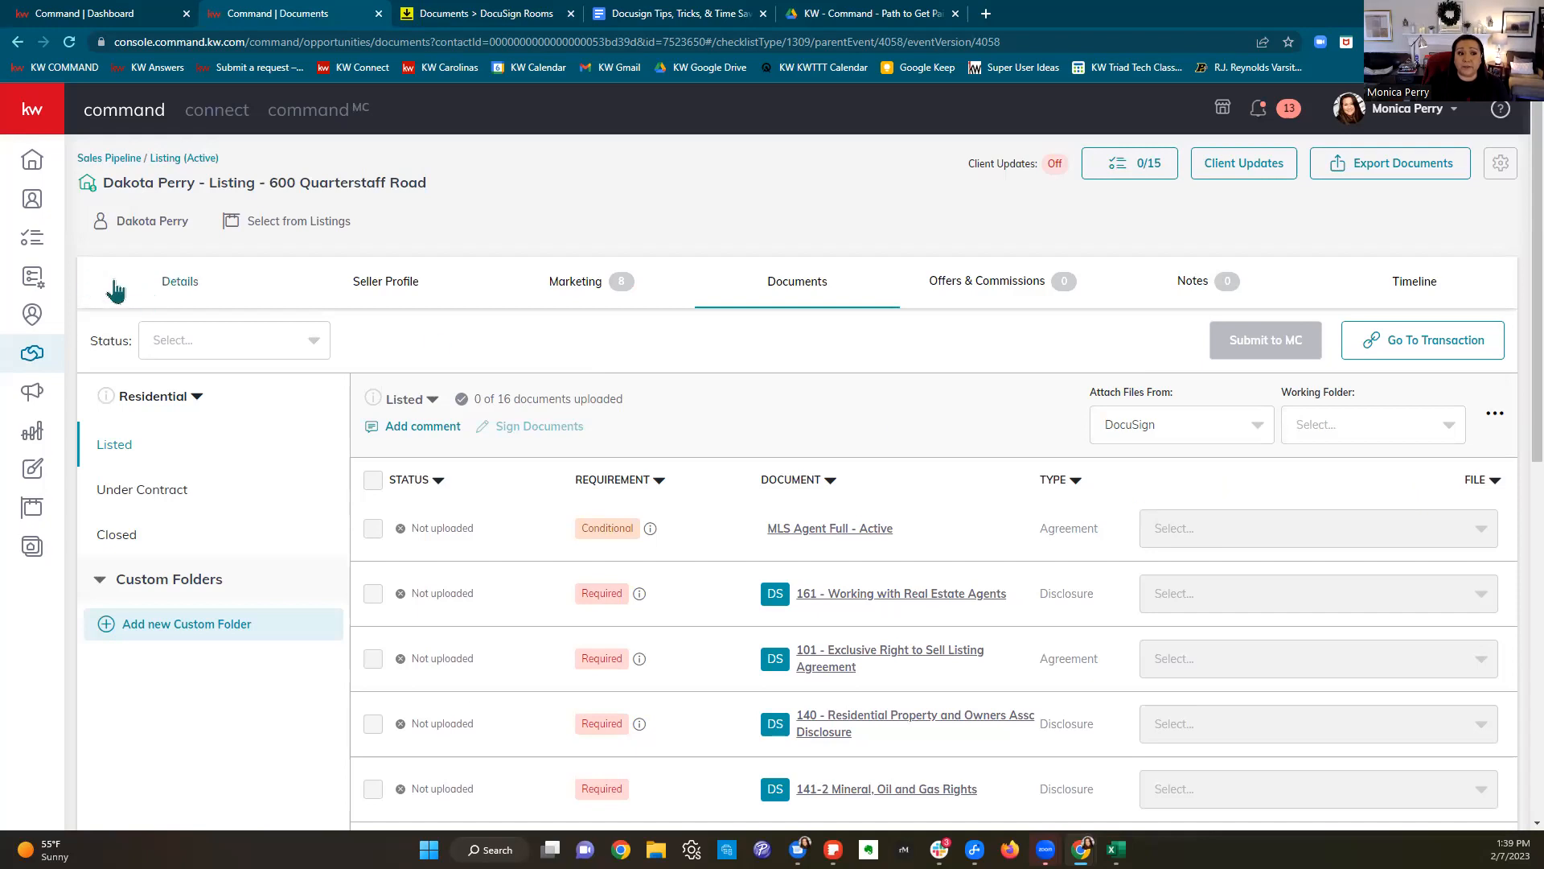
pyautogui.click(176, 291)
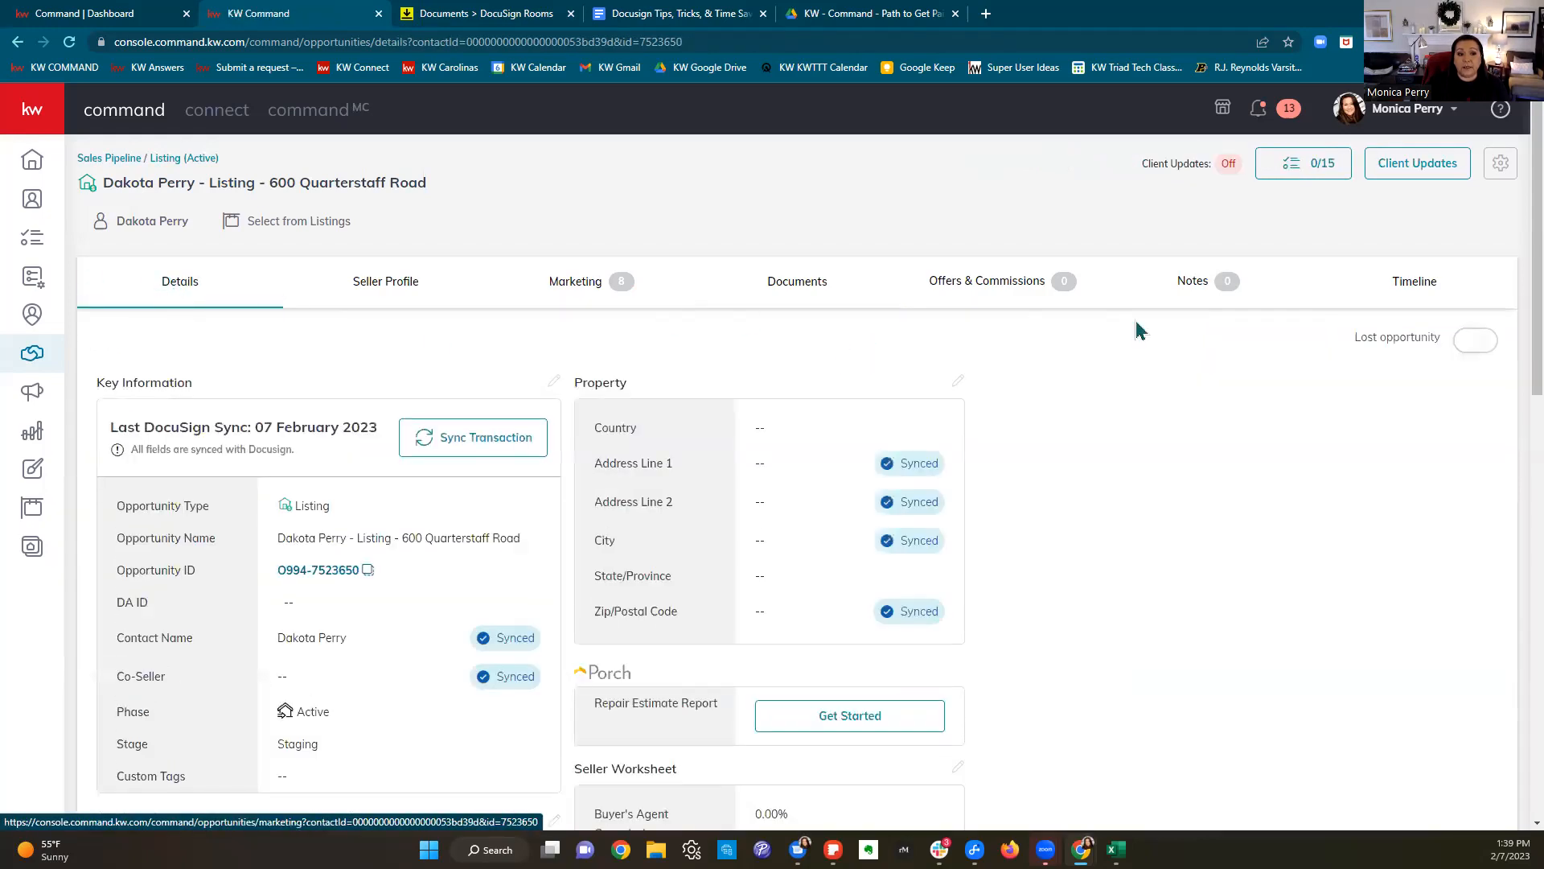
pyautogui.scroll(-2, 1137, 328)
pyautogui.moveTo(112, 266); pyautogui.dragTo(370, 291)
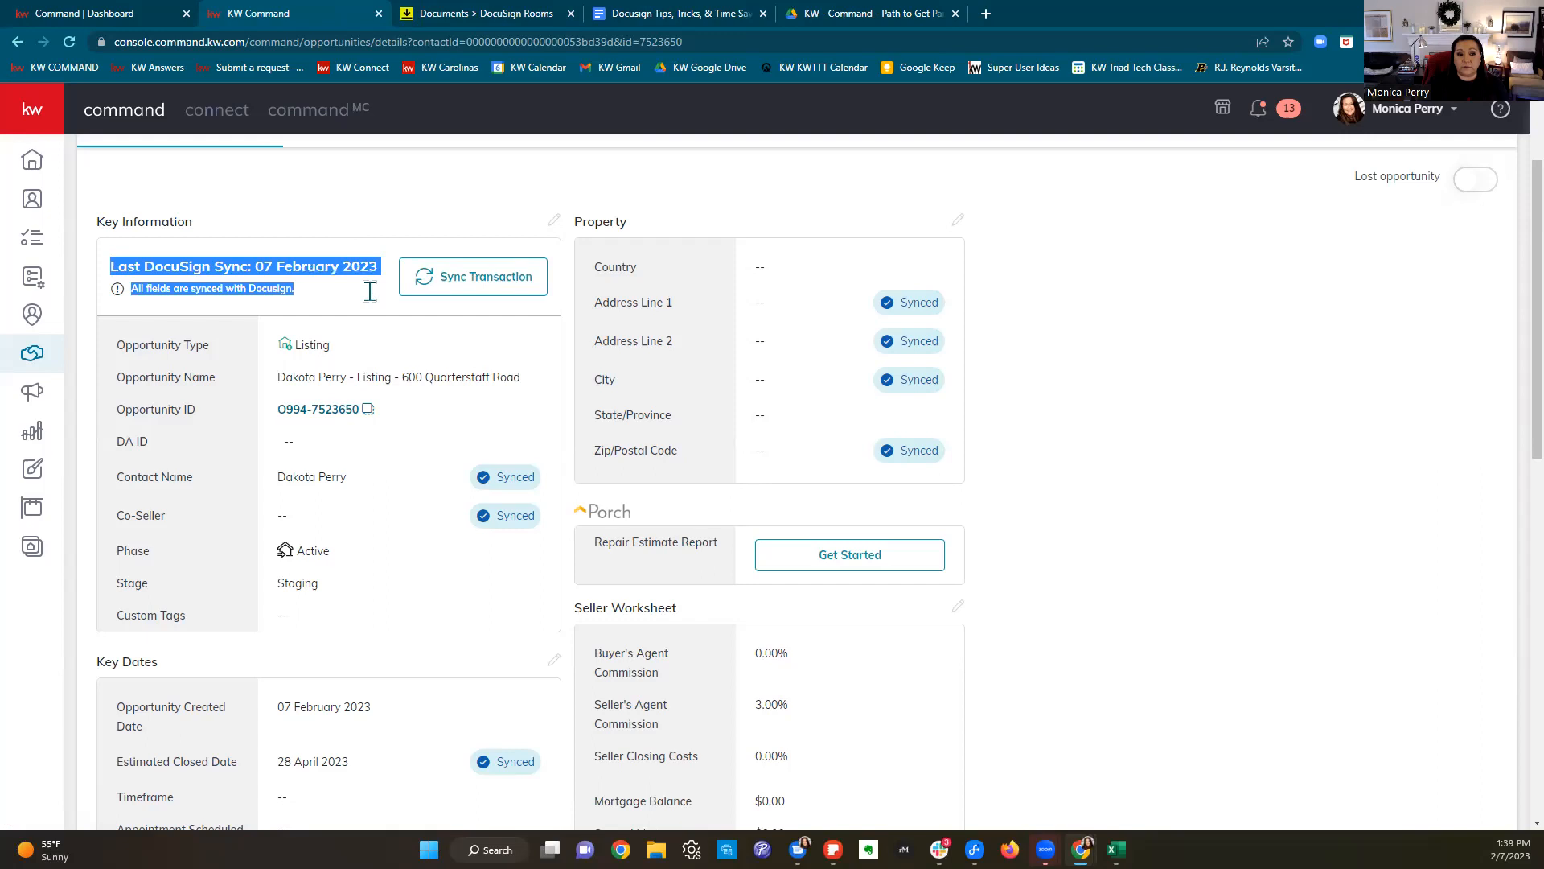
# Step: Edit the Property information, setting Country to United States of America
pyautogui.moveTo(581, 221); pyautogui.dragTo(656, 221)
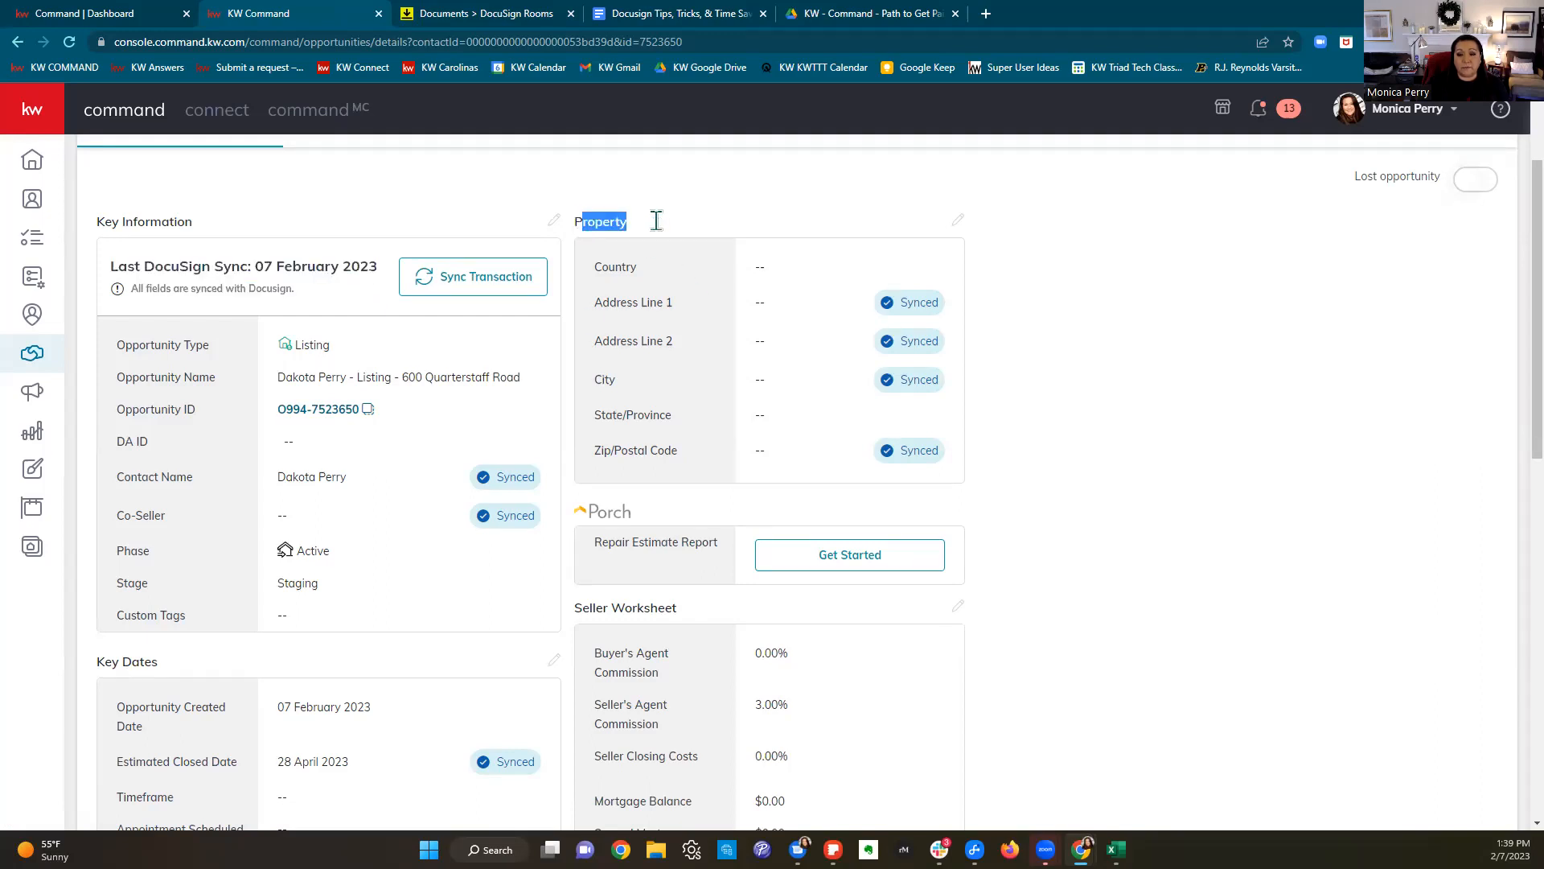
pyautogui.click(958, 222)
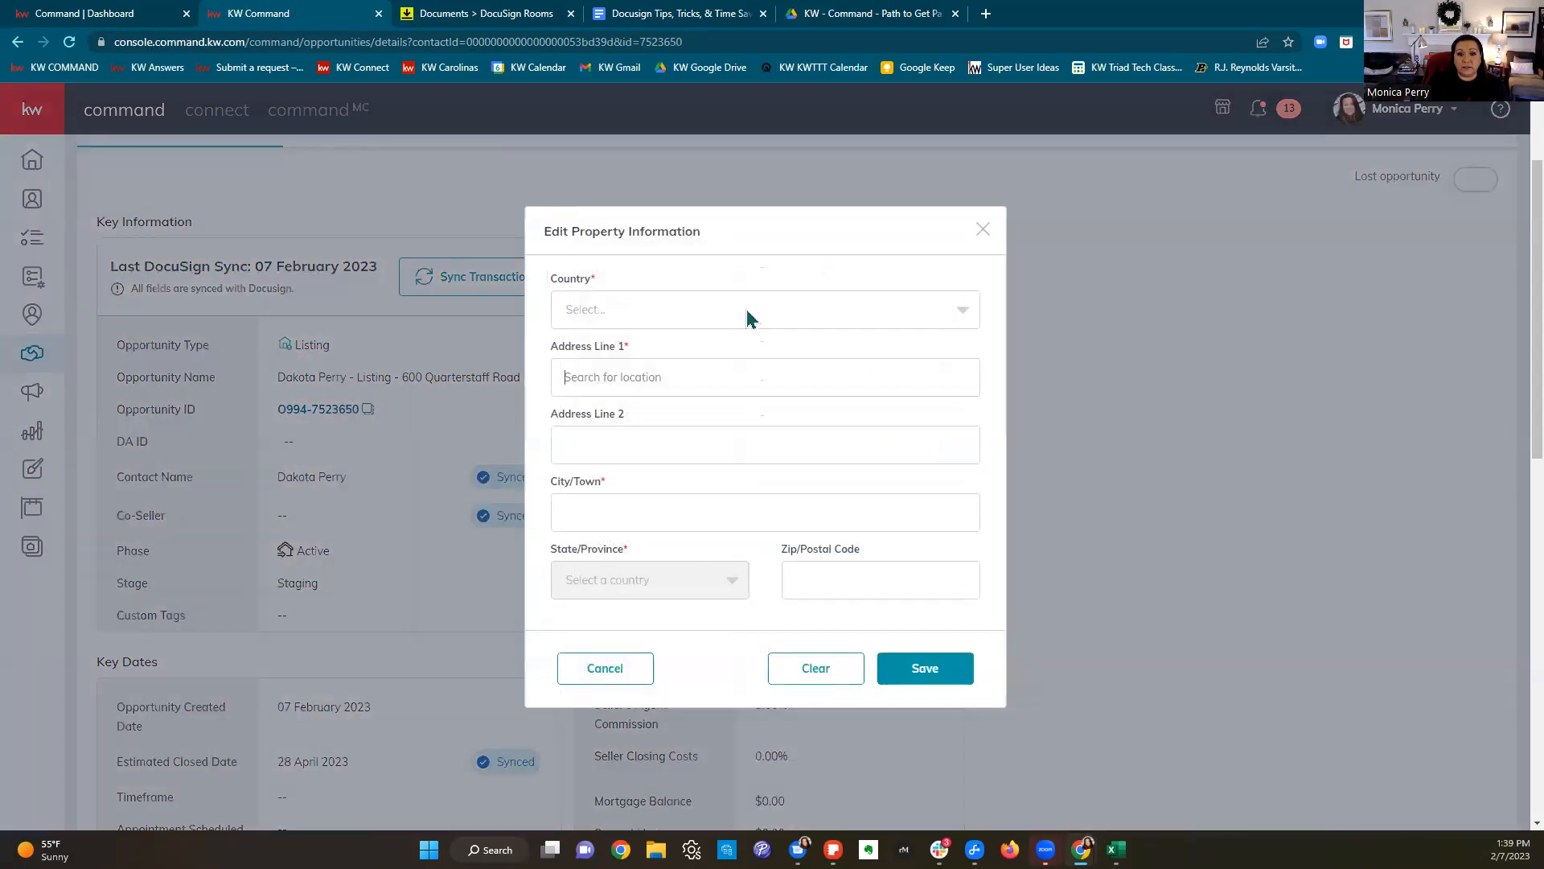
pyautogui.click(731, 304)
pyautogui.click(726, 336)
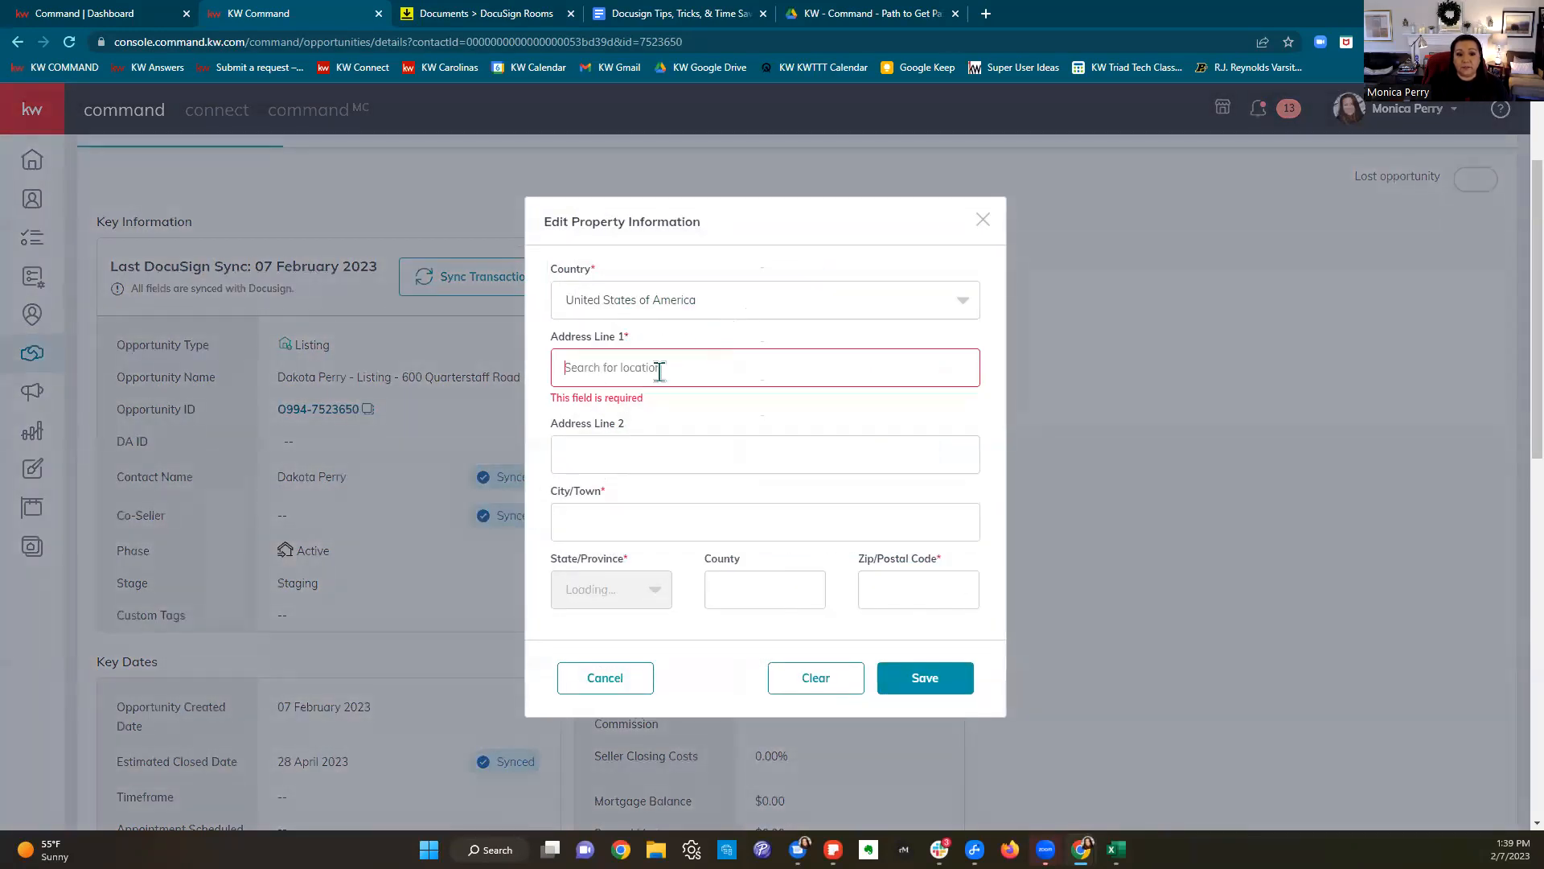
pyautogui.click(659, 372)
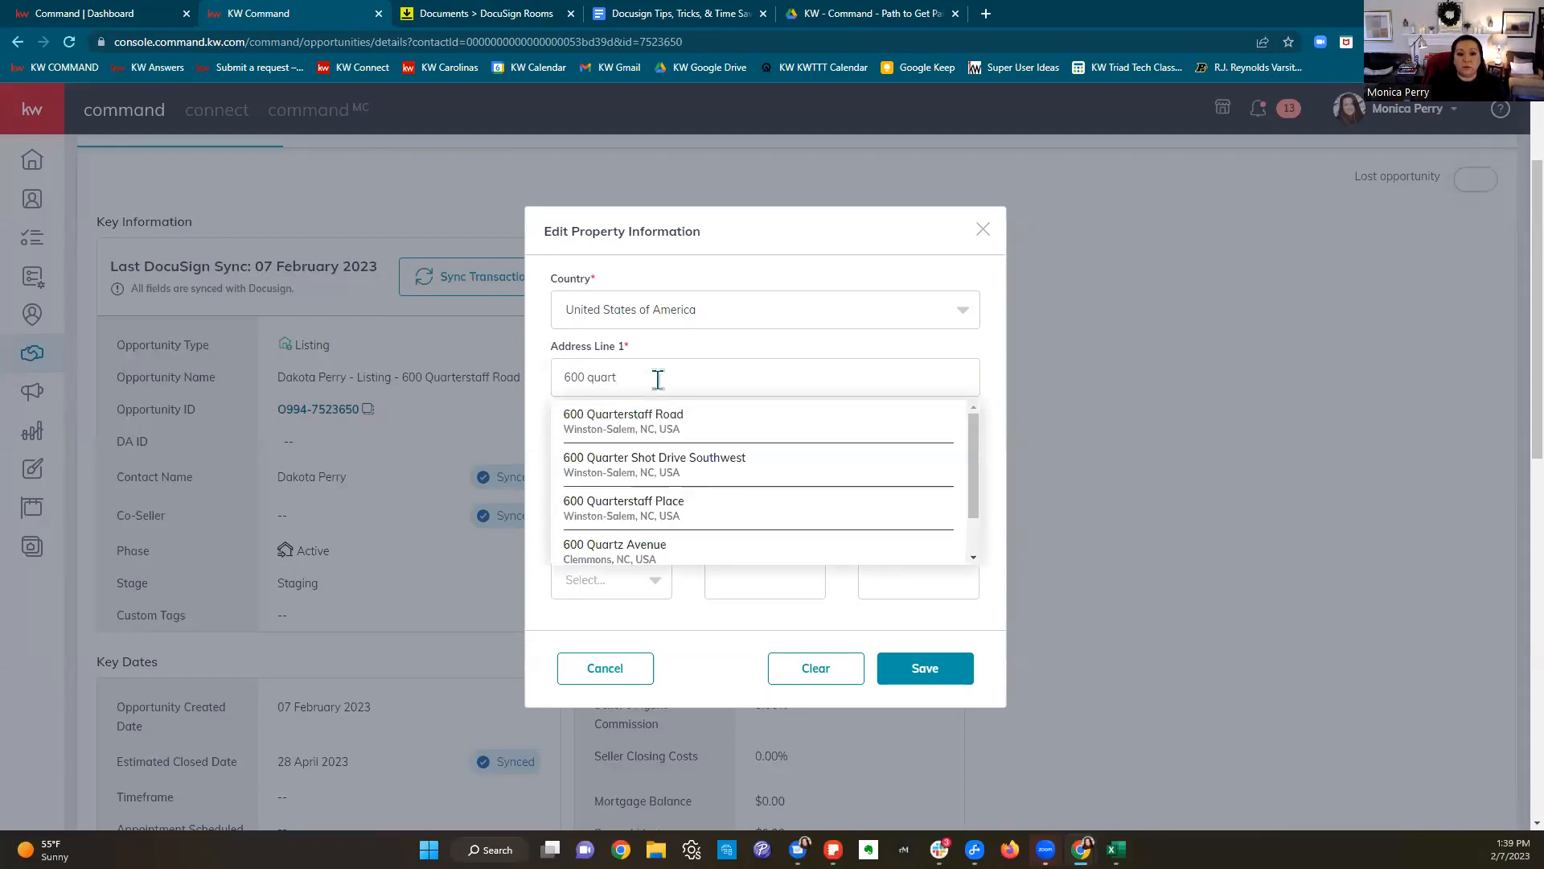
pyautogui.click(645, 417)
pyautogui.click(899, 666)
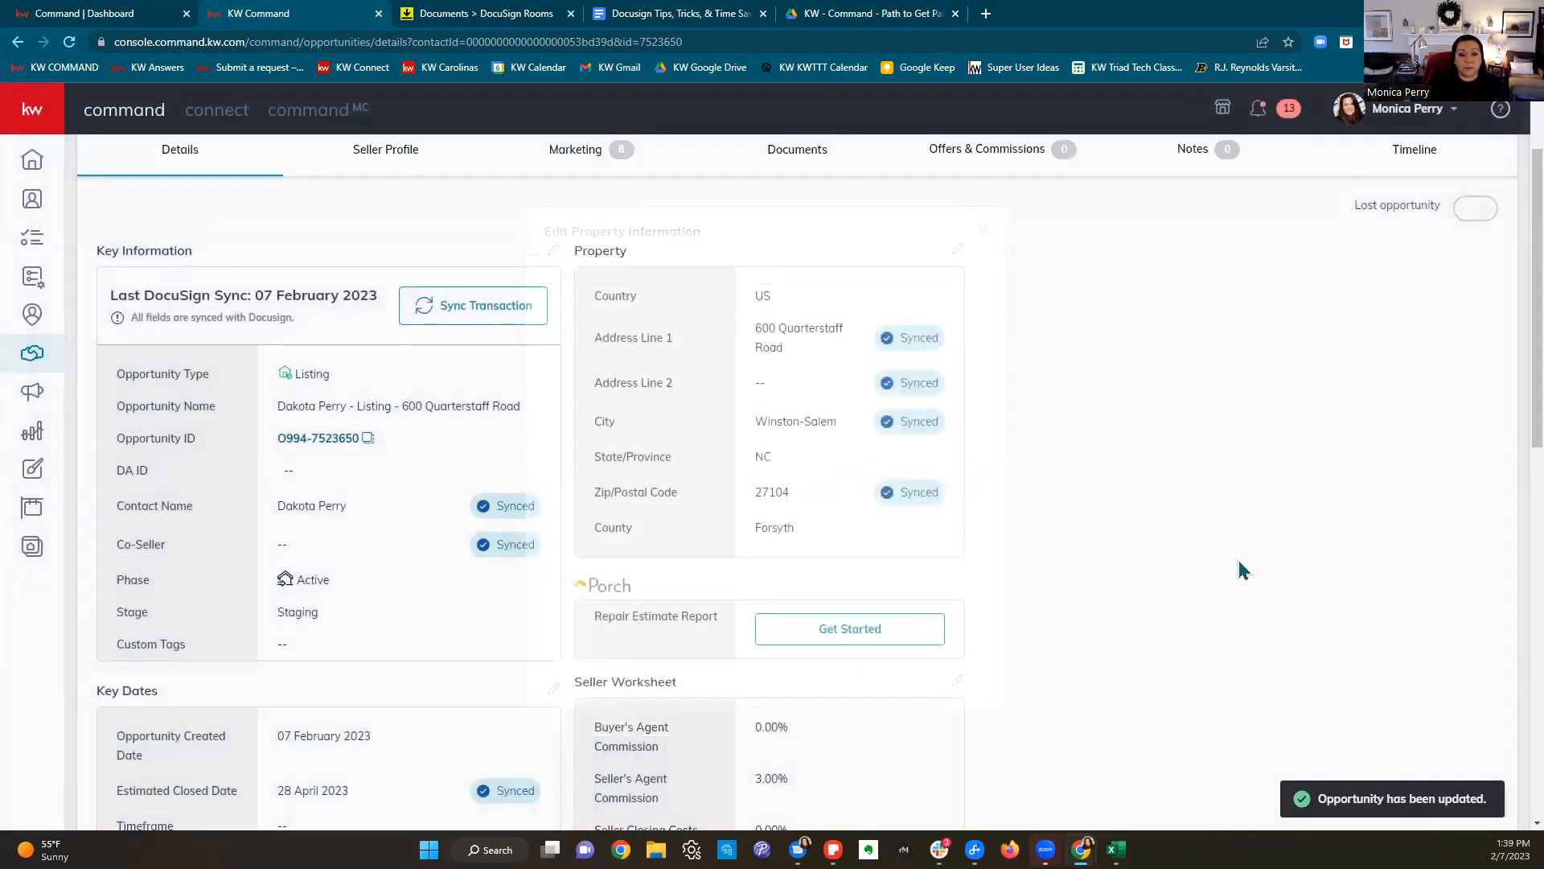
# Step: Sync the updated listing transaction to DocuSign
pyautogui.scroll(-1, 1243, 569)
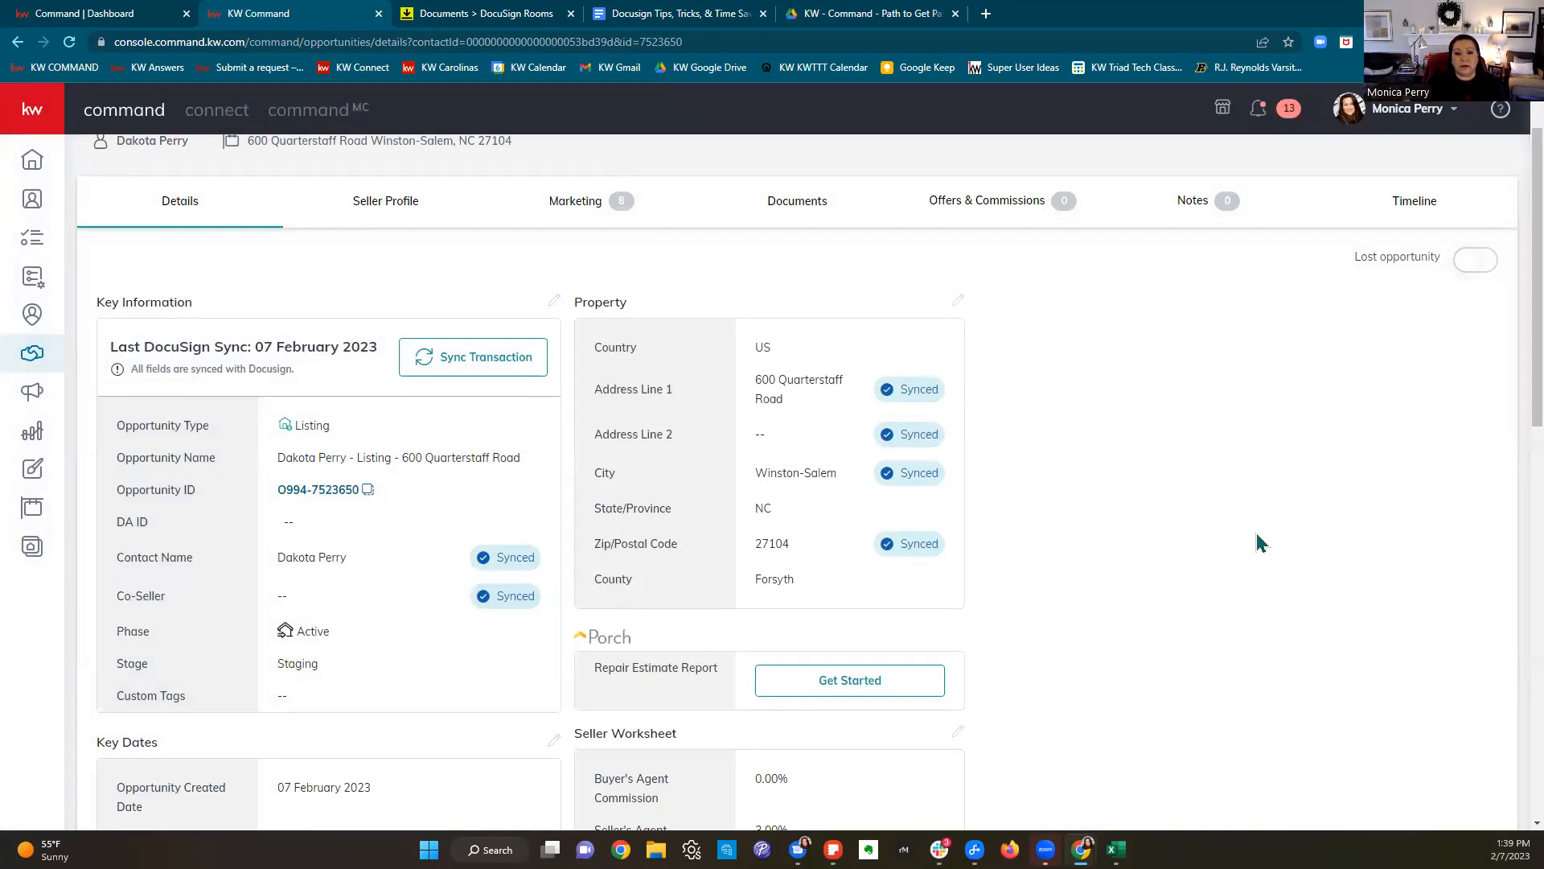
pyautogui.click(473, 360)
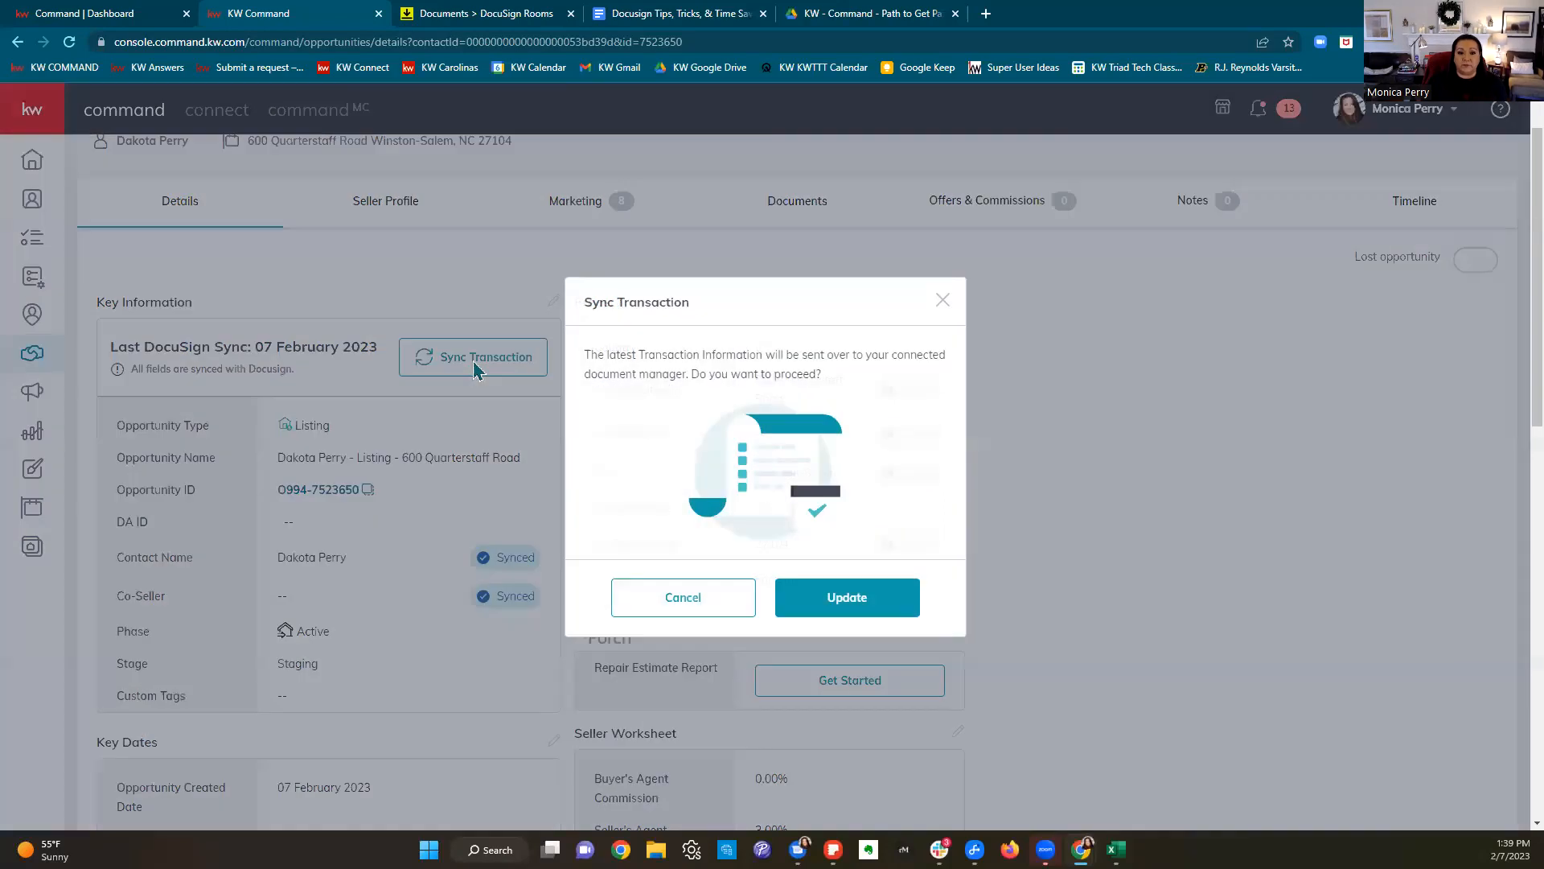
pyautogui.click(847, 597)
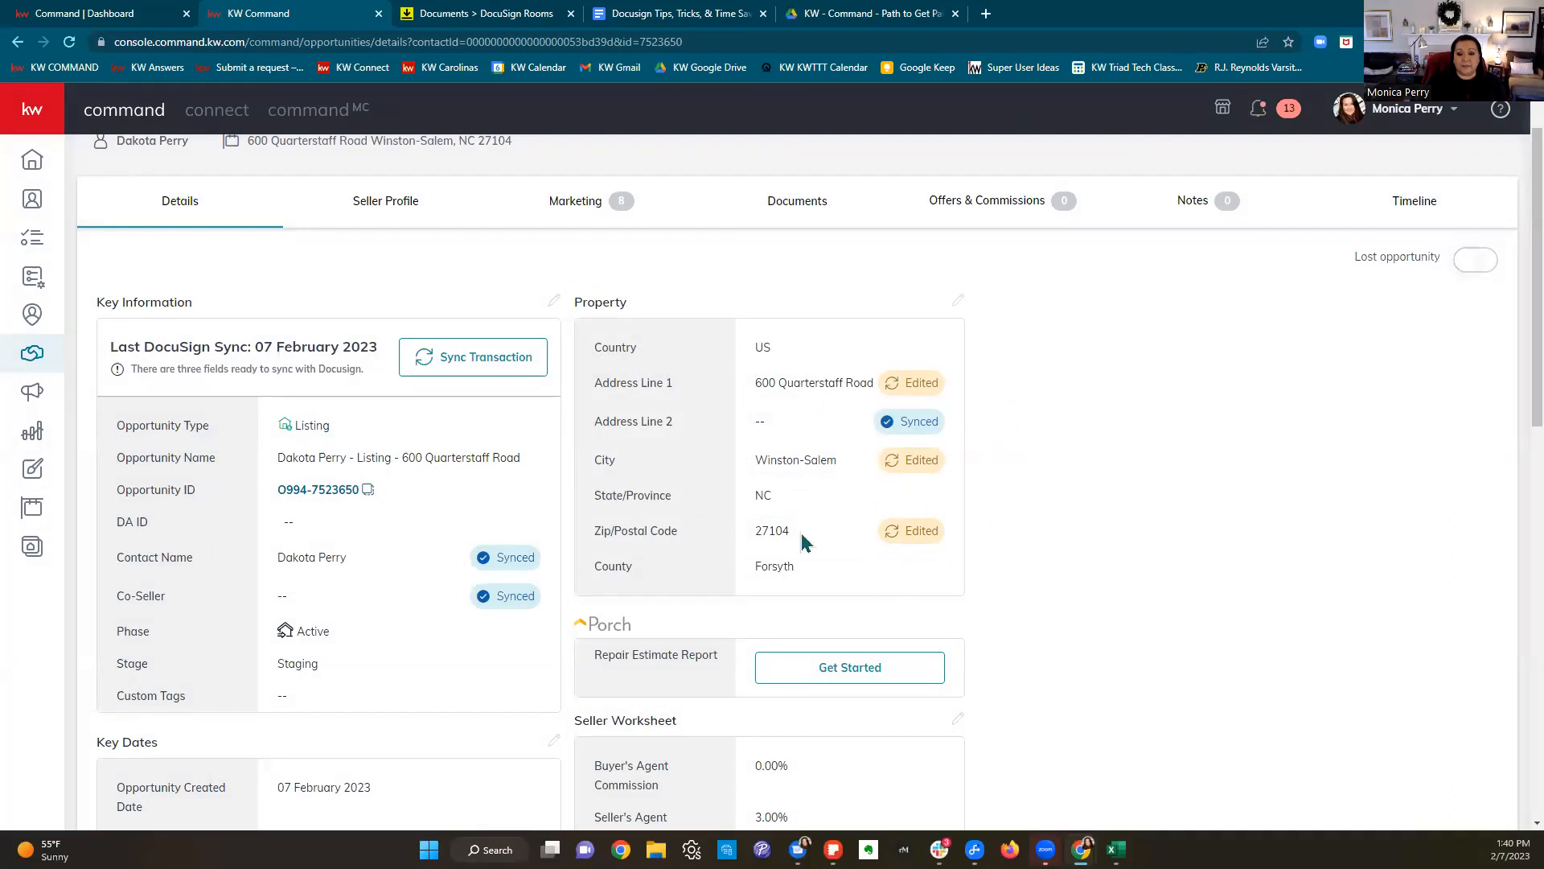
# Step: Refresh the DocuSign room and reopen the 101 agreement, reviewing it down to sections 8 and 9
pyautogui.click(451, 13)
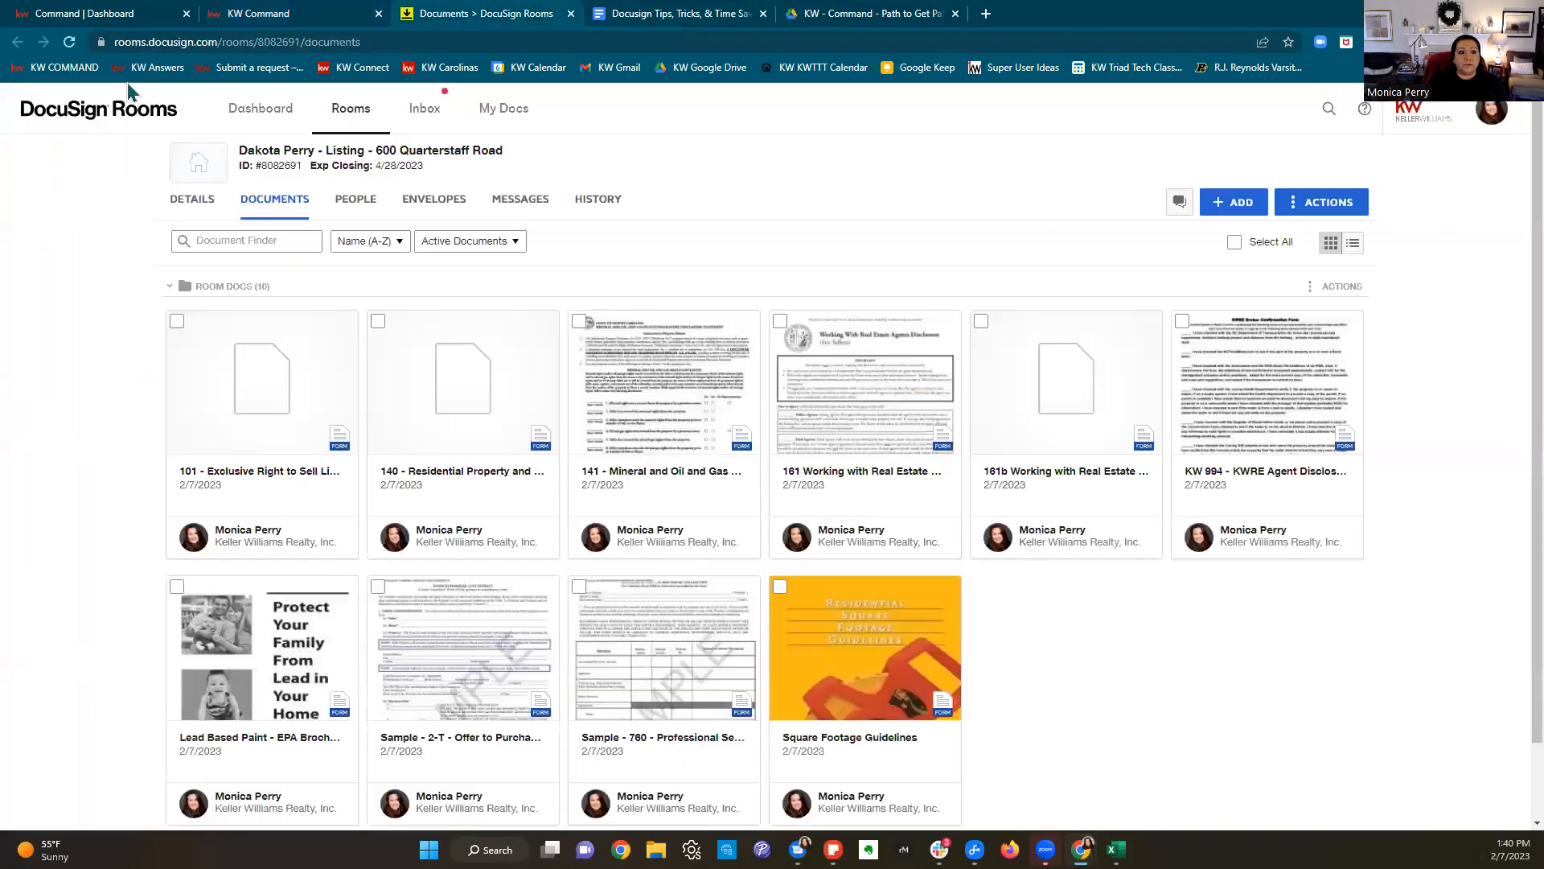
pyautogui.click(71, 43)
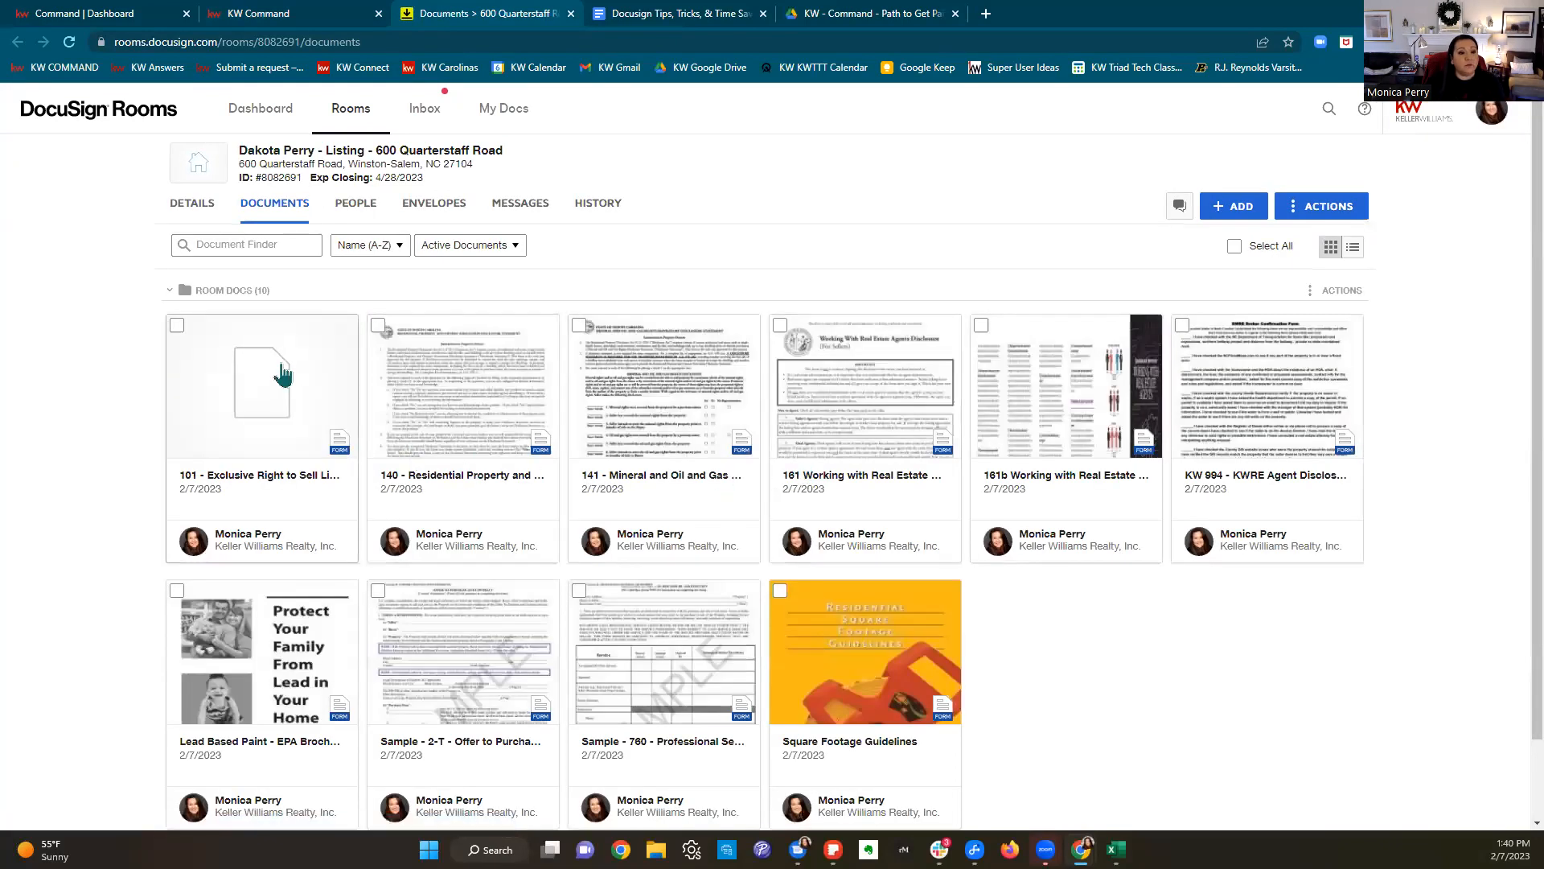
pyautogui.click(285, 374)
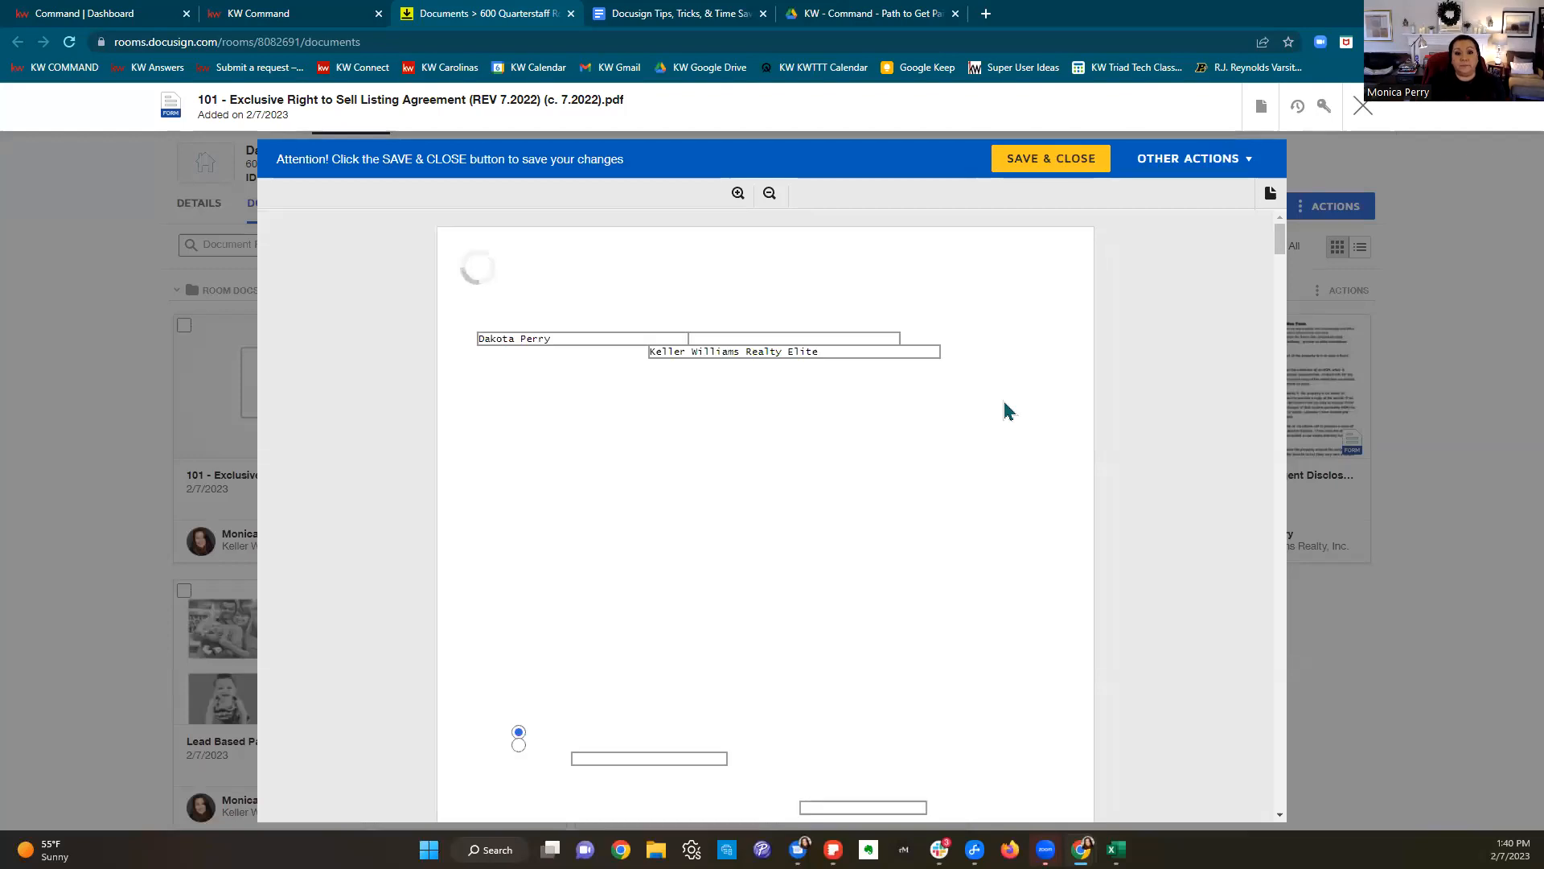
pyautogui.scroll(-6, 1005, 410)
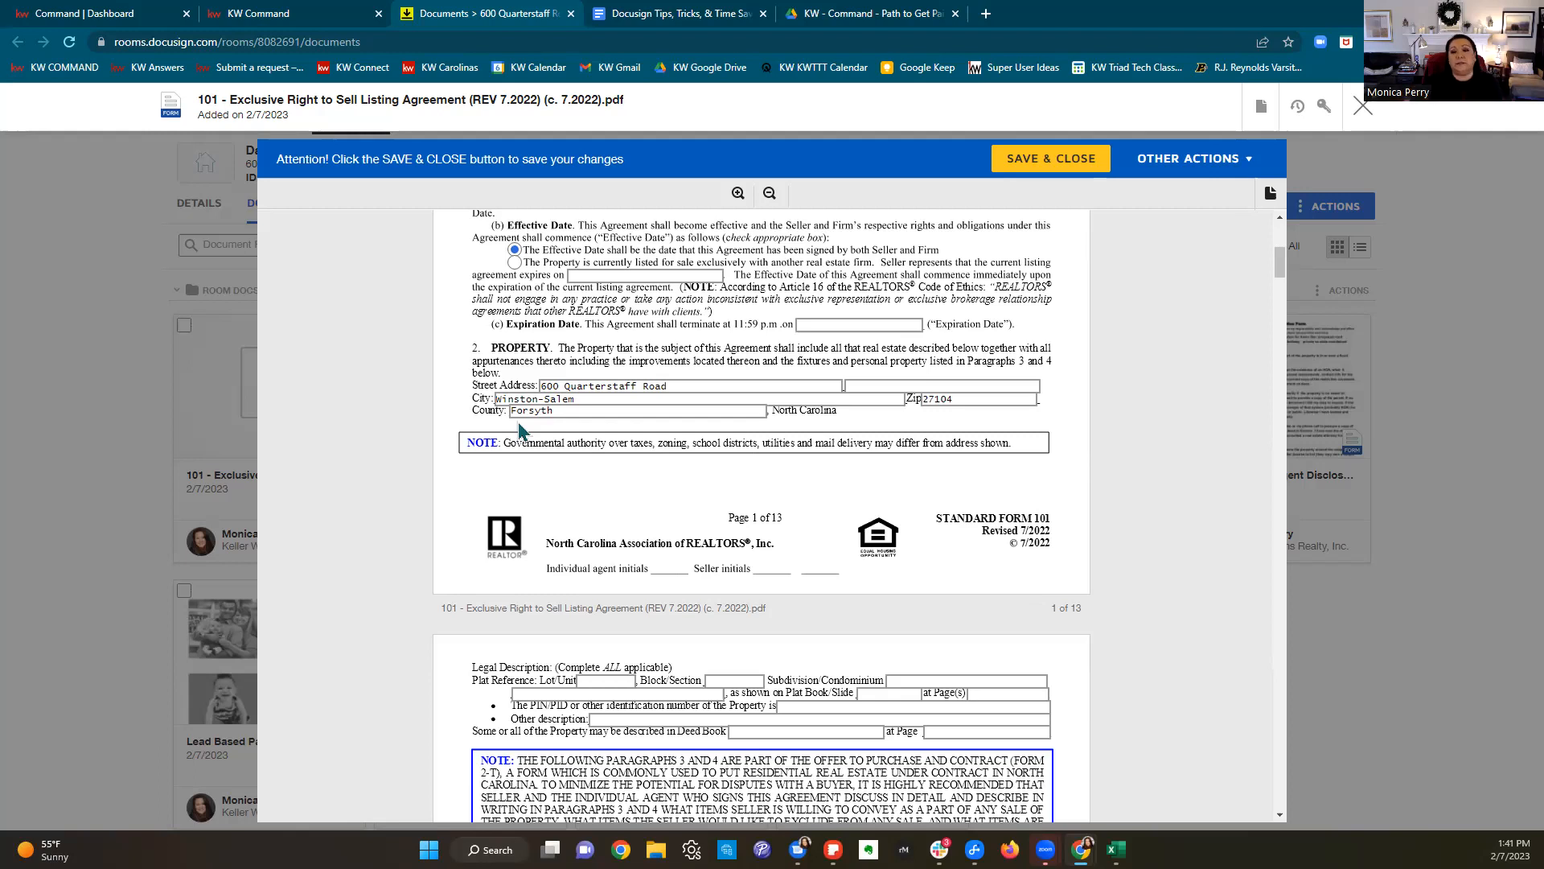
pyautogui.scroll(-5, 1002, 441)
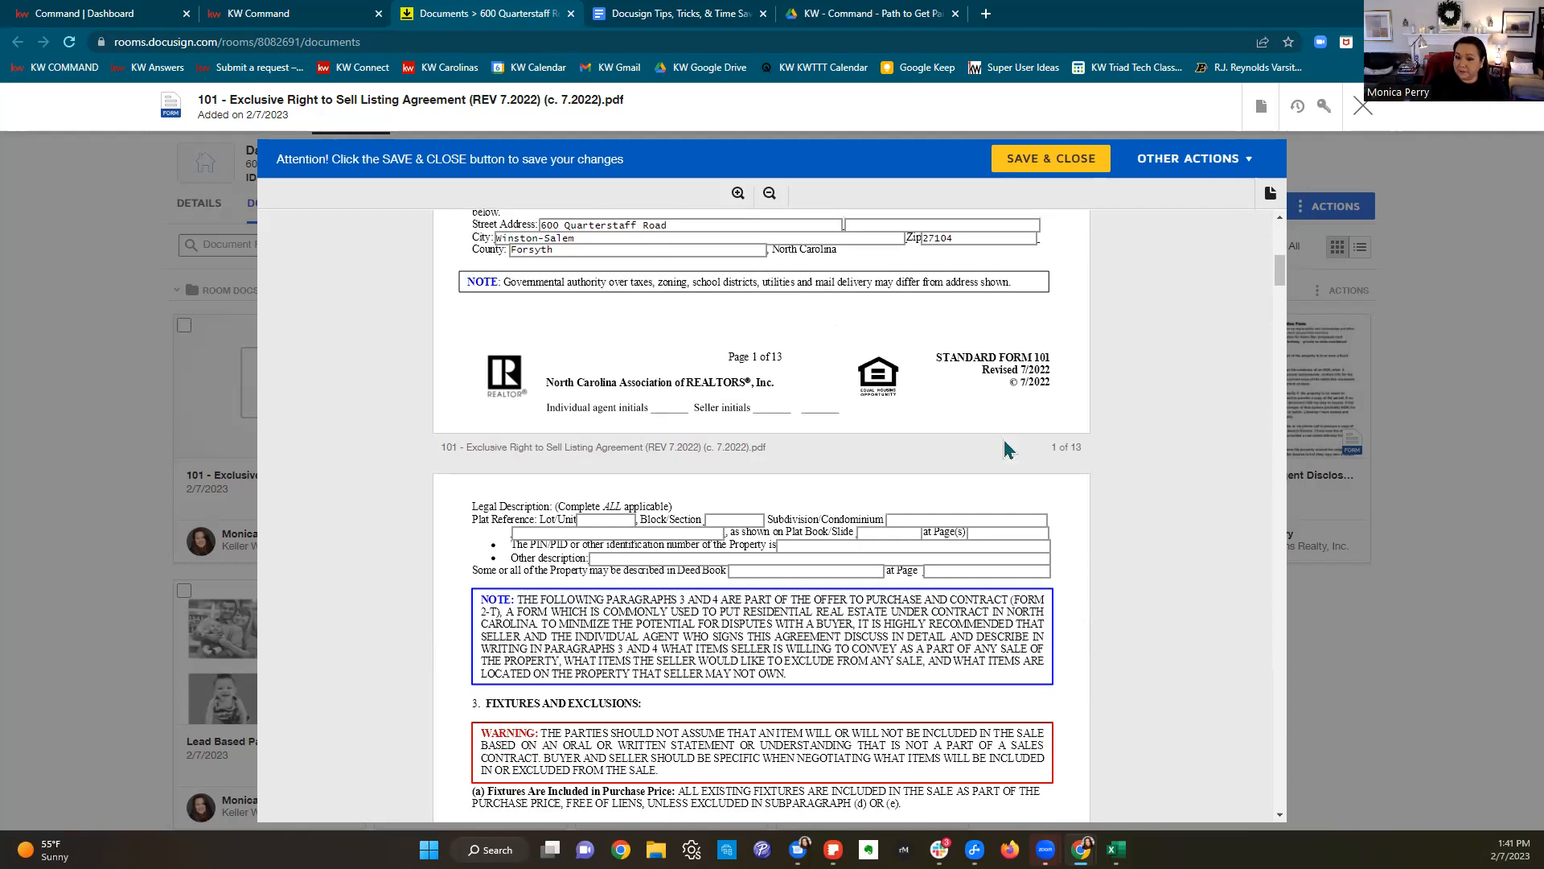
pyautogui.scroll(-12, 1006, 448)
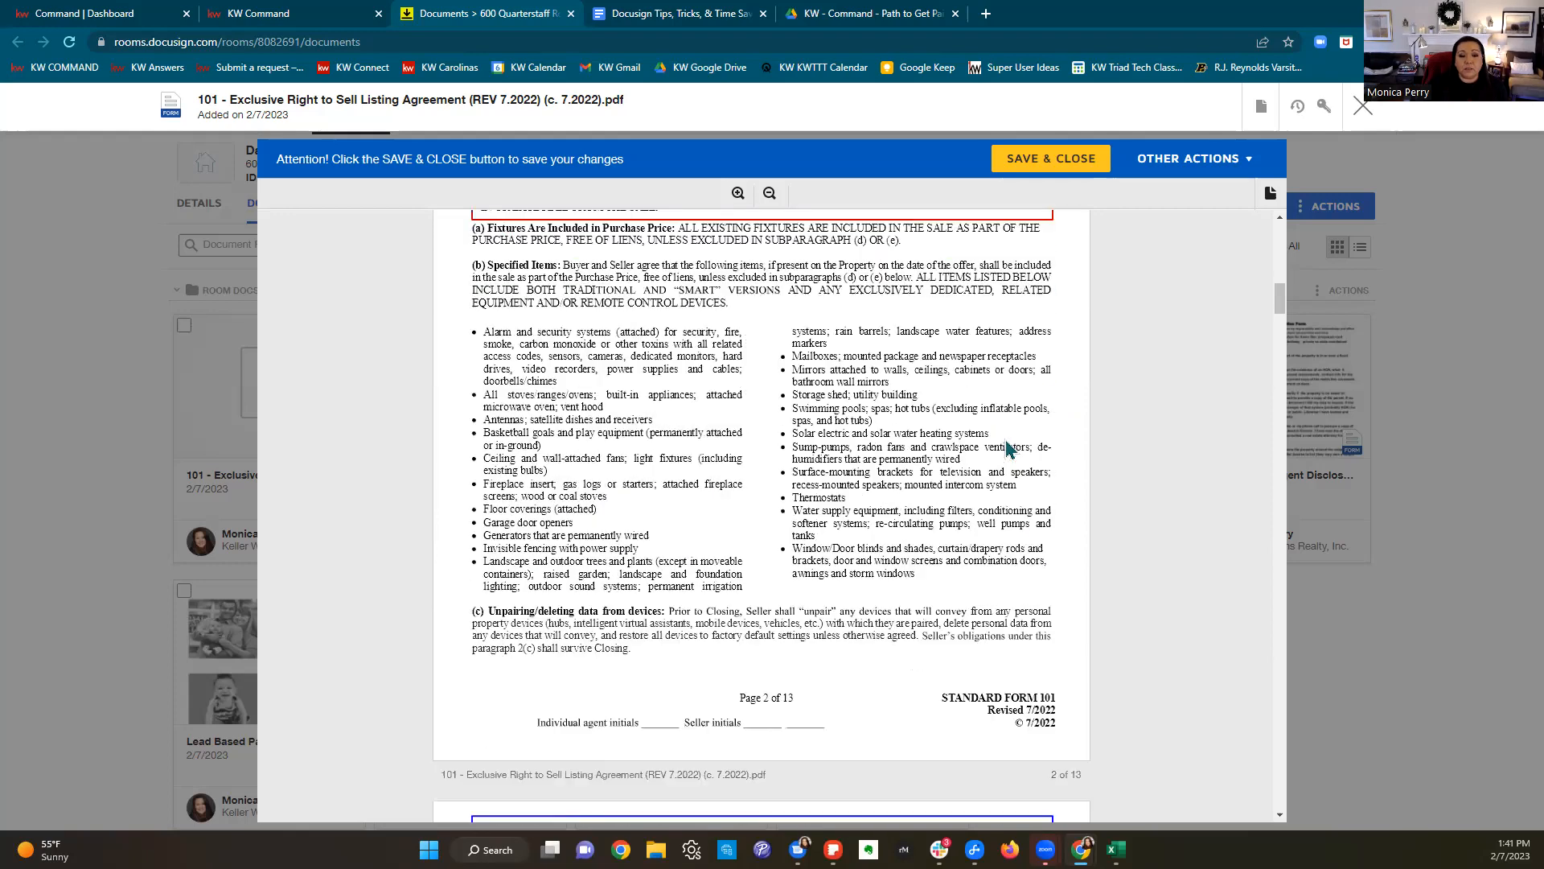
pyautogui.scroll(-20, 1006, 437)
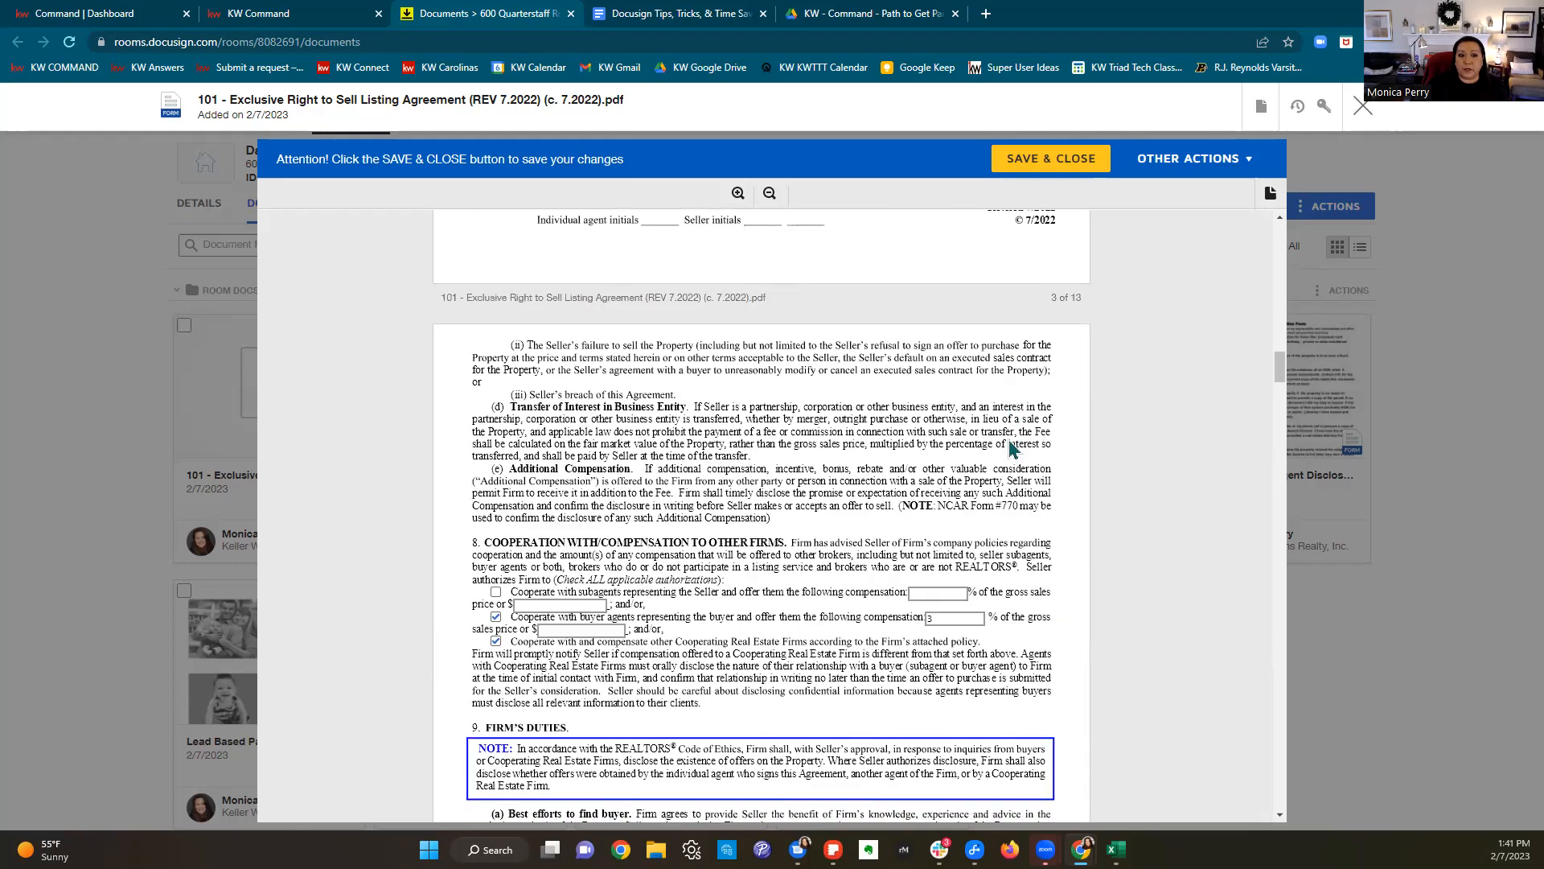
# Step: Read the Docusign Tips guide, highlighting the Apply and Pretagged roles paragraphs
pyautogui.click(664, 15)
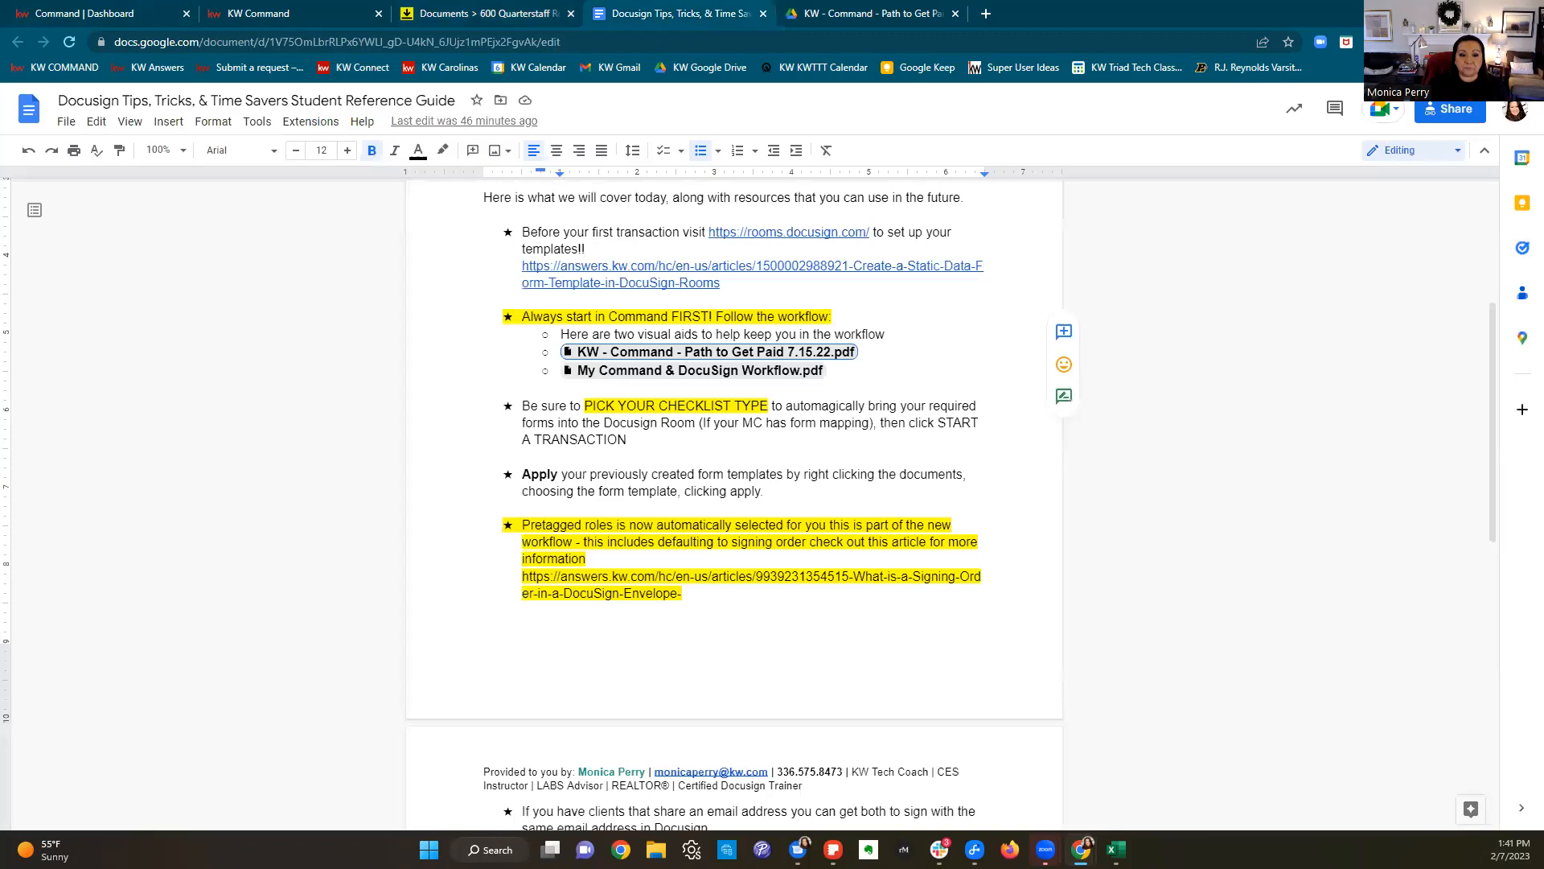
pyautogui.scroll(2, 809, 477)
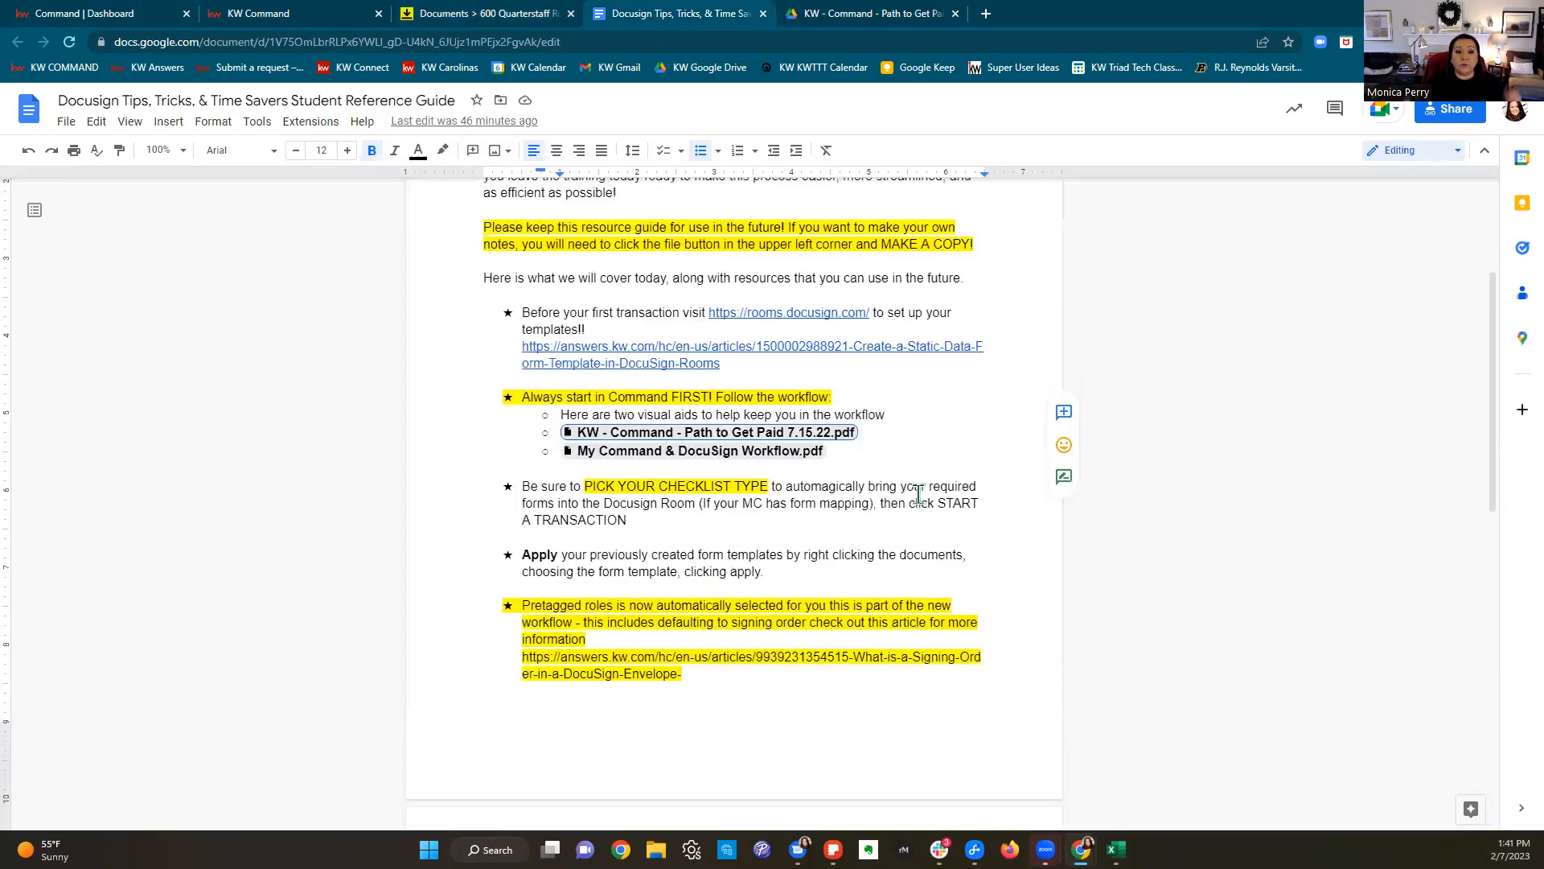
pyautogui.scroll(1, 917, 492)
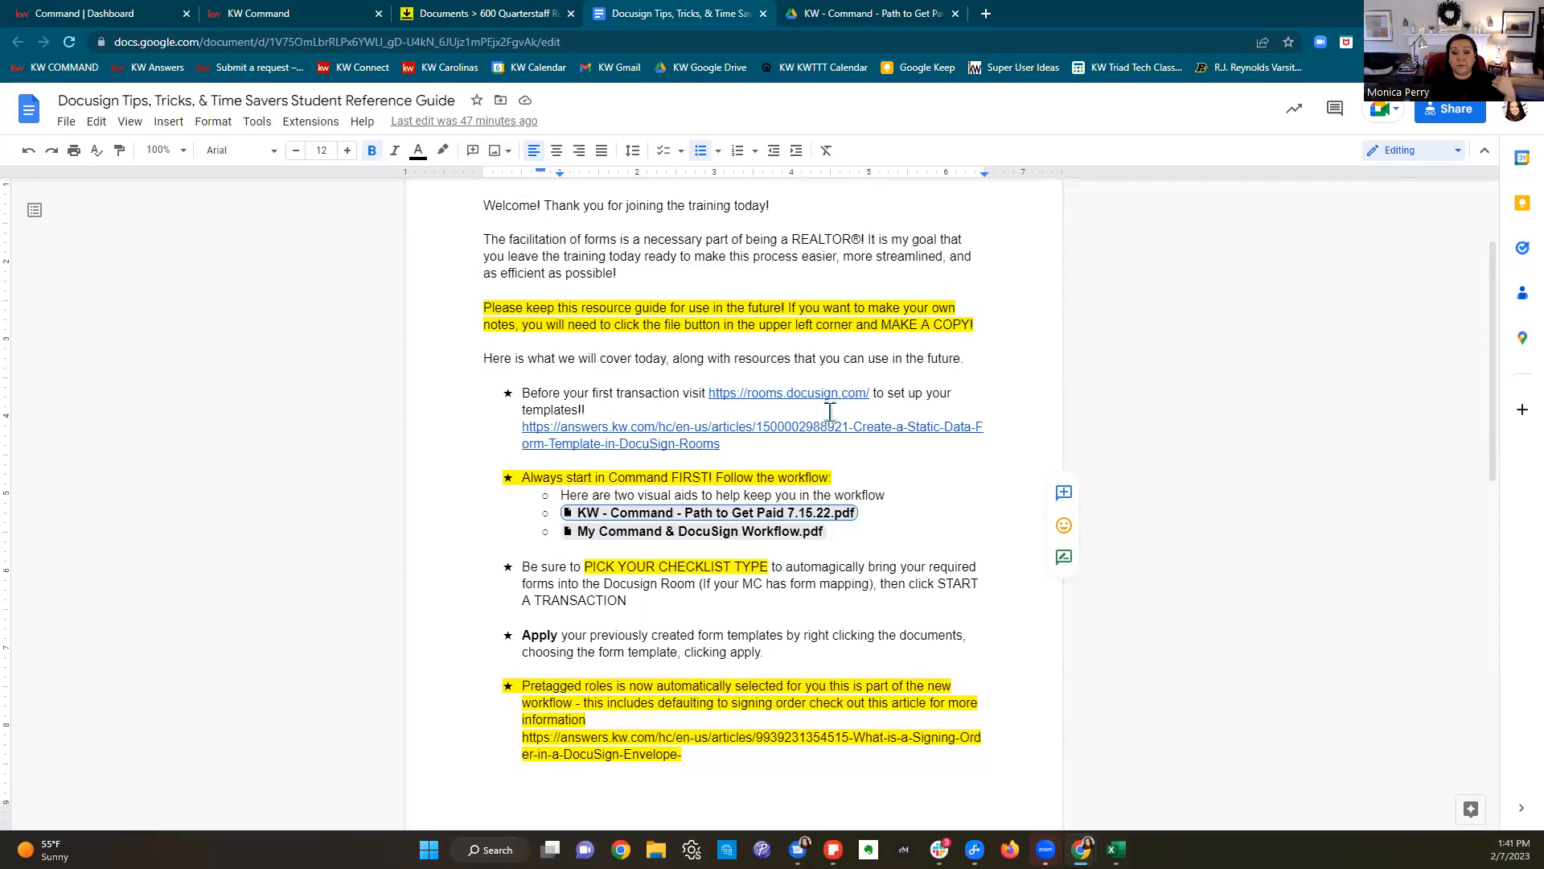
pyautogui.scroll(-1, 833, 412)
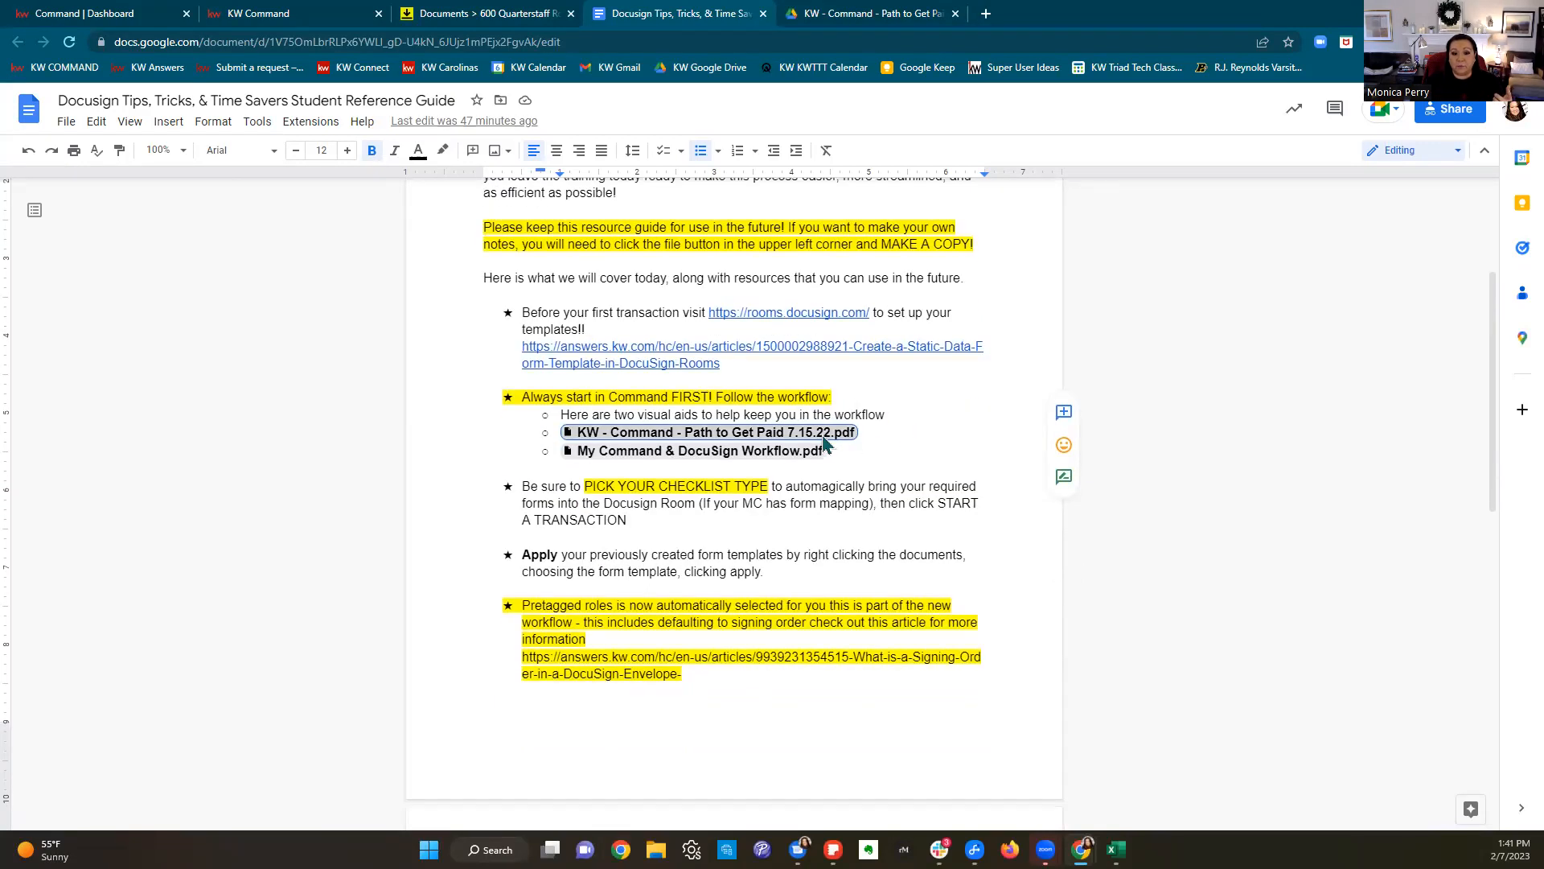
pyautogui.scroll(-1, 888, 430)
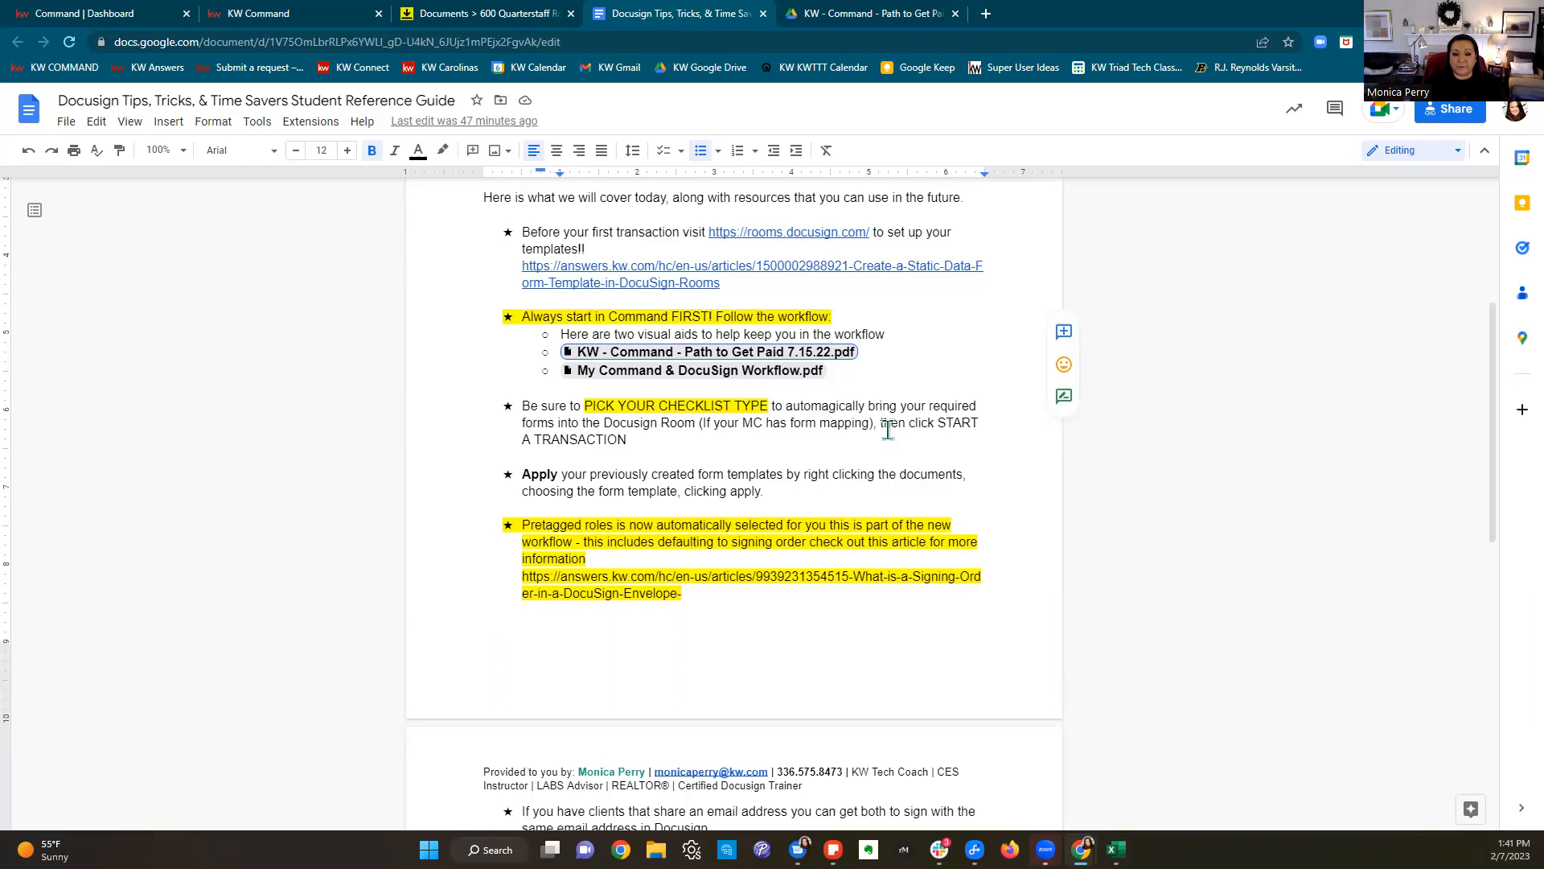
pyautogui.scroll(-2, 887, 430)
pyautogui.moveTo(524, 313); pyautogui.dragTo(1049, 348)
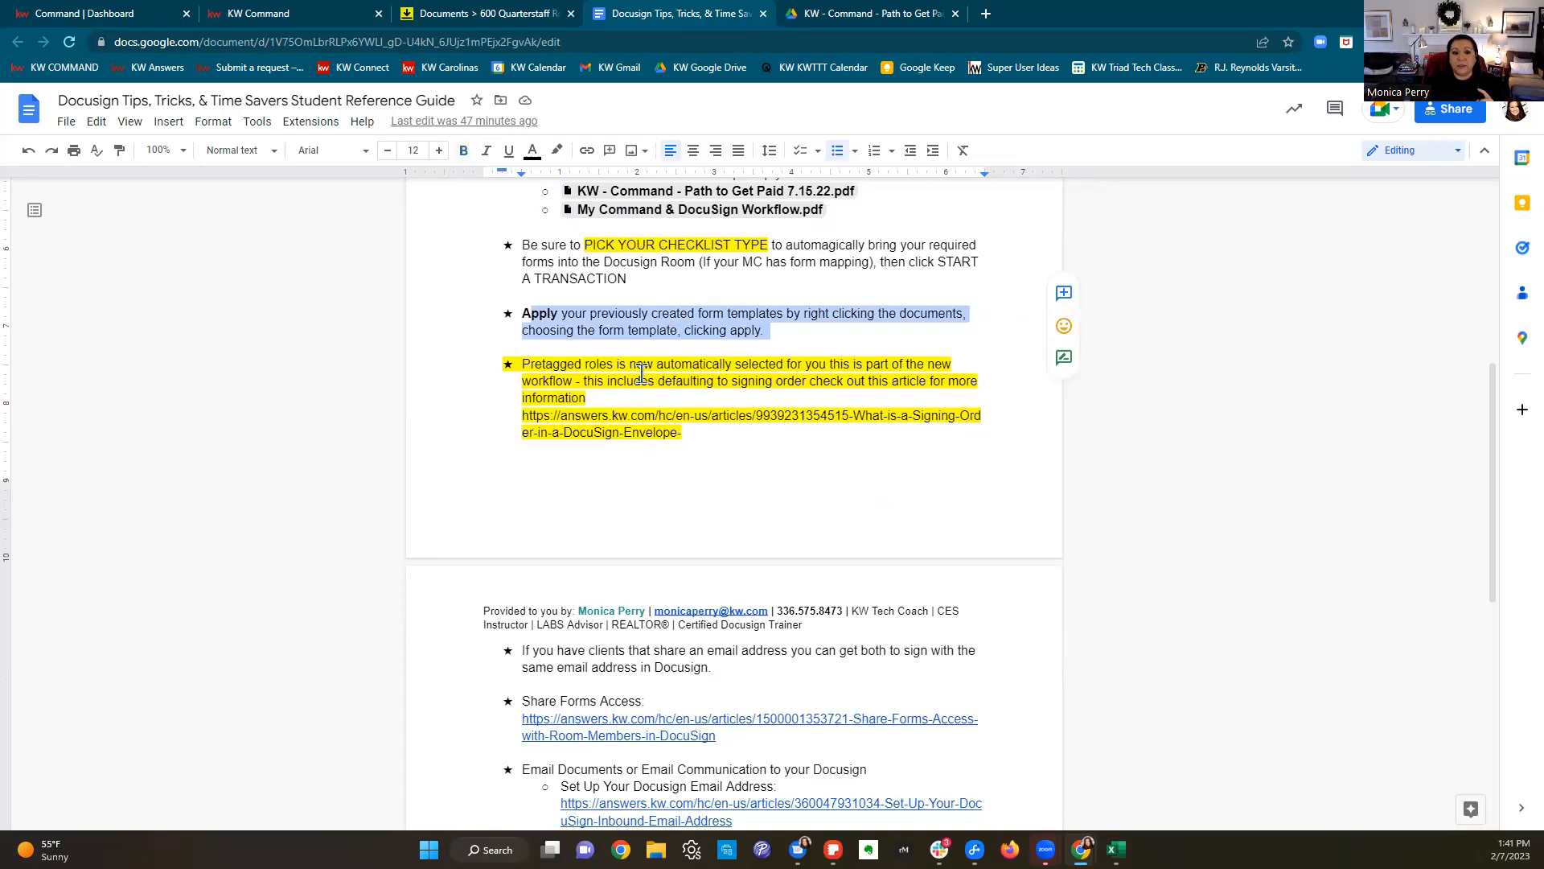
pyautogui.moveTo(523, 364); pyautogui.dragTo(754, 456)
# Step: Save and close the 101 agreement, select the 161, 101 and 140 forms, and create an envelope
pyautogui.click(482, 14)
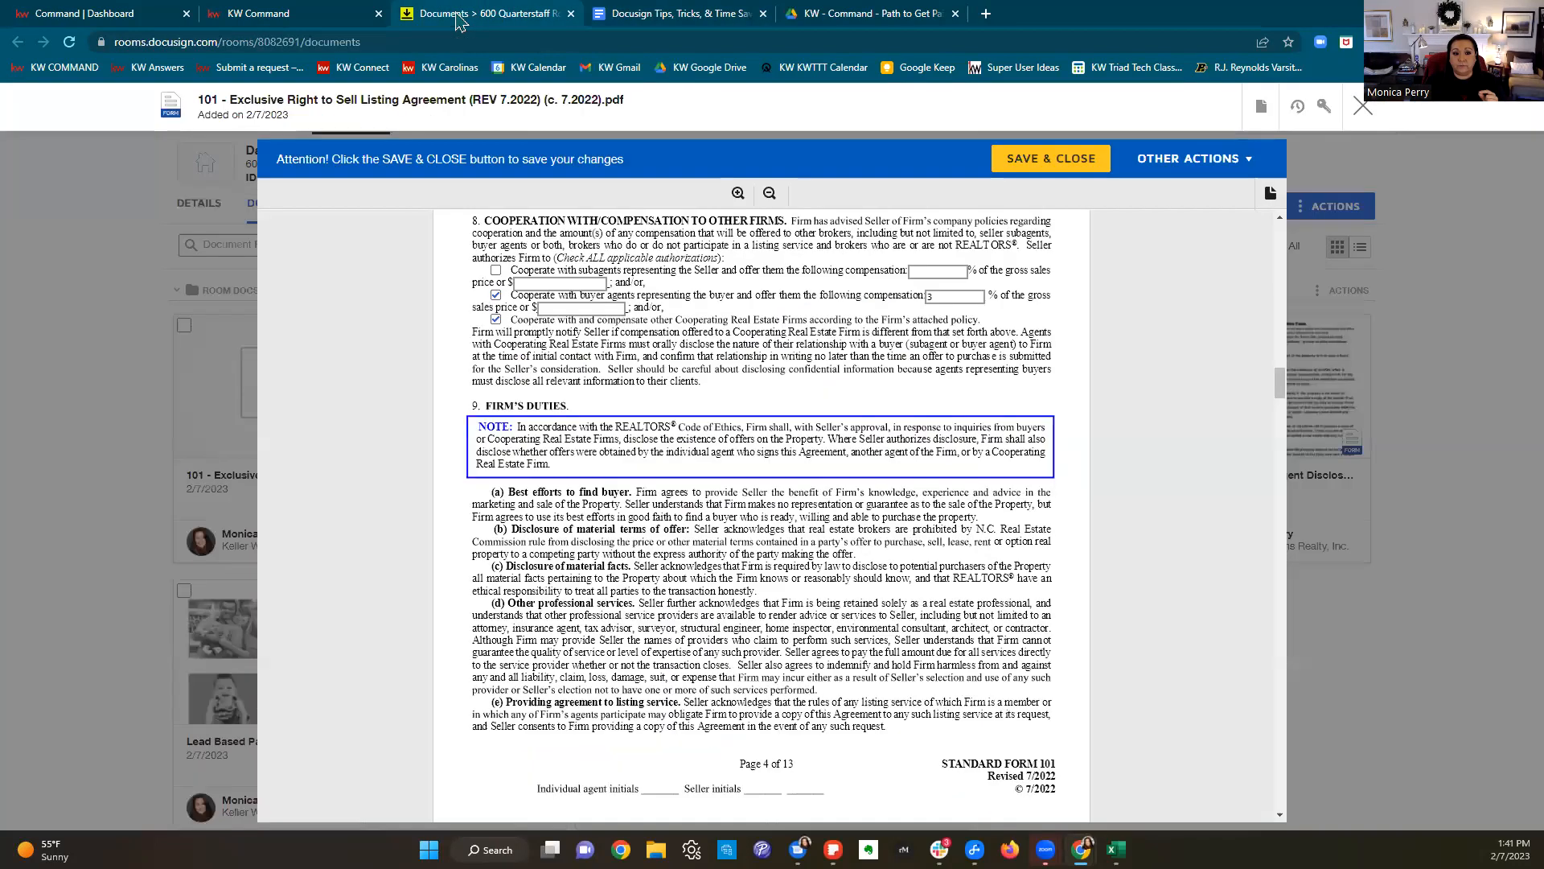
pyautogui.click(1085, 165)
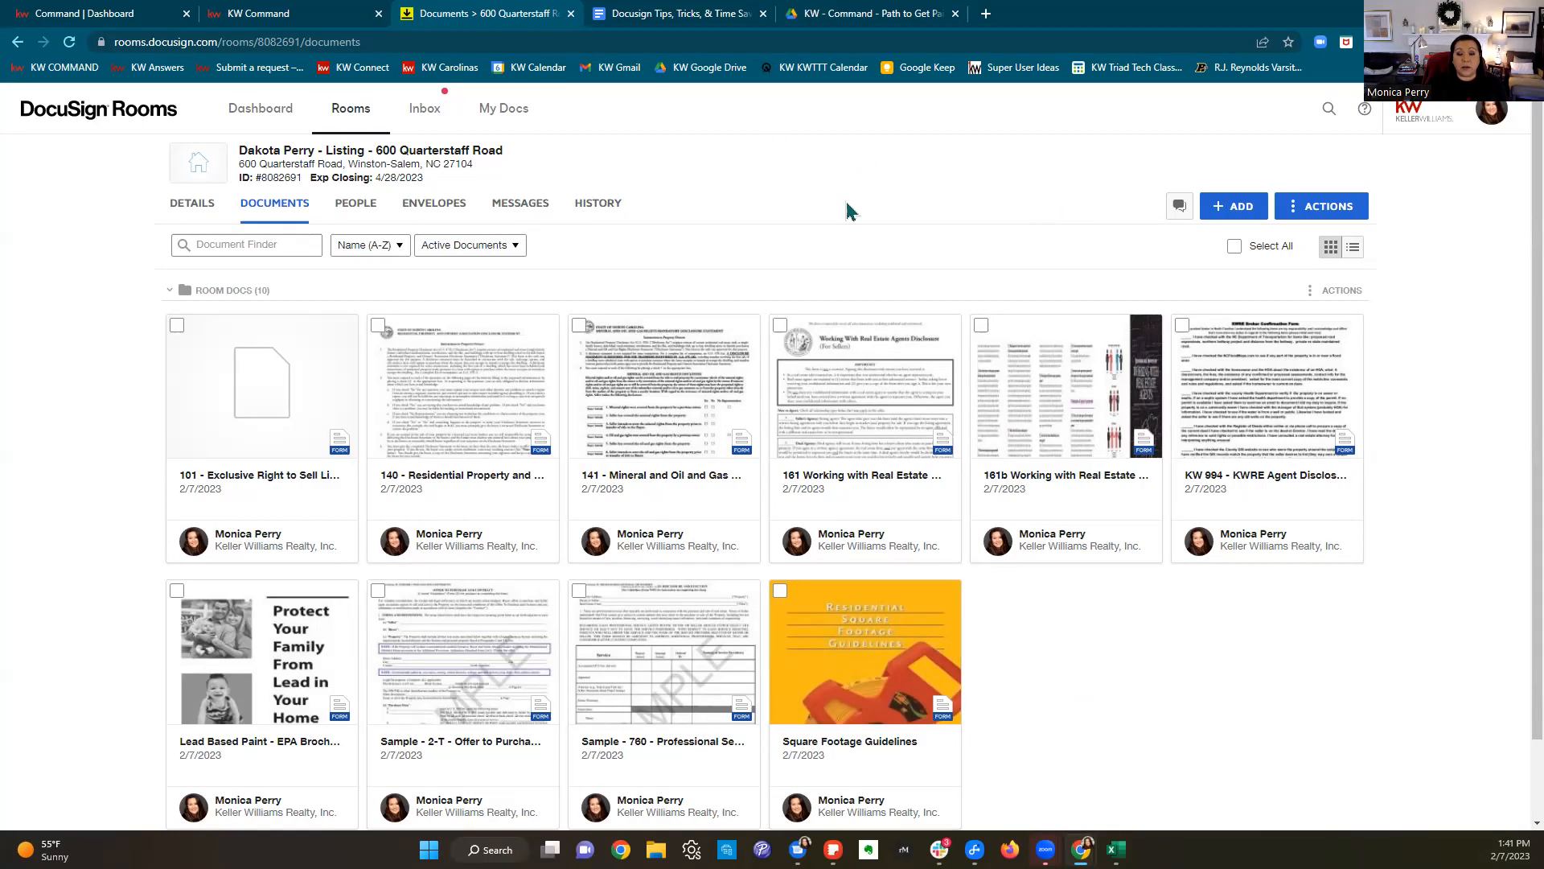
pyautogui.click(780, 327)
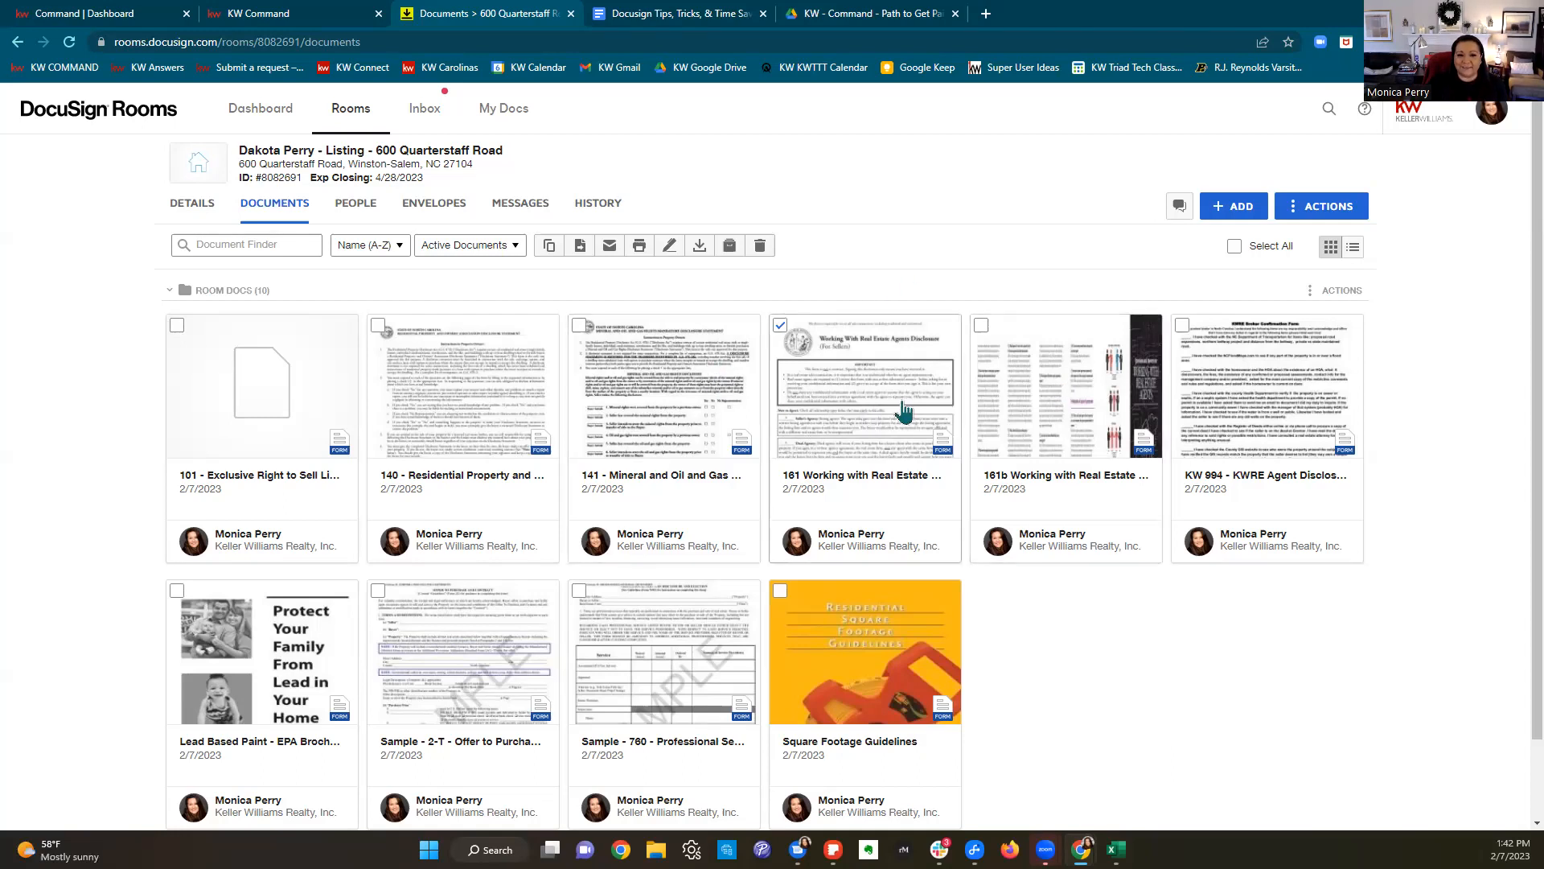
pyautogui.click(177, 326)
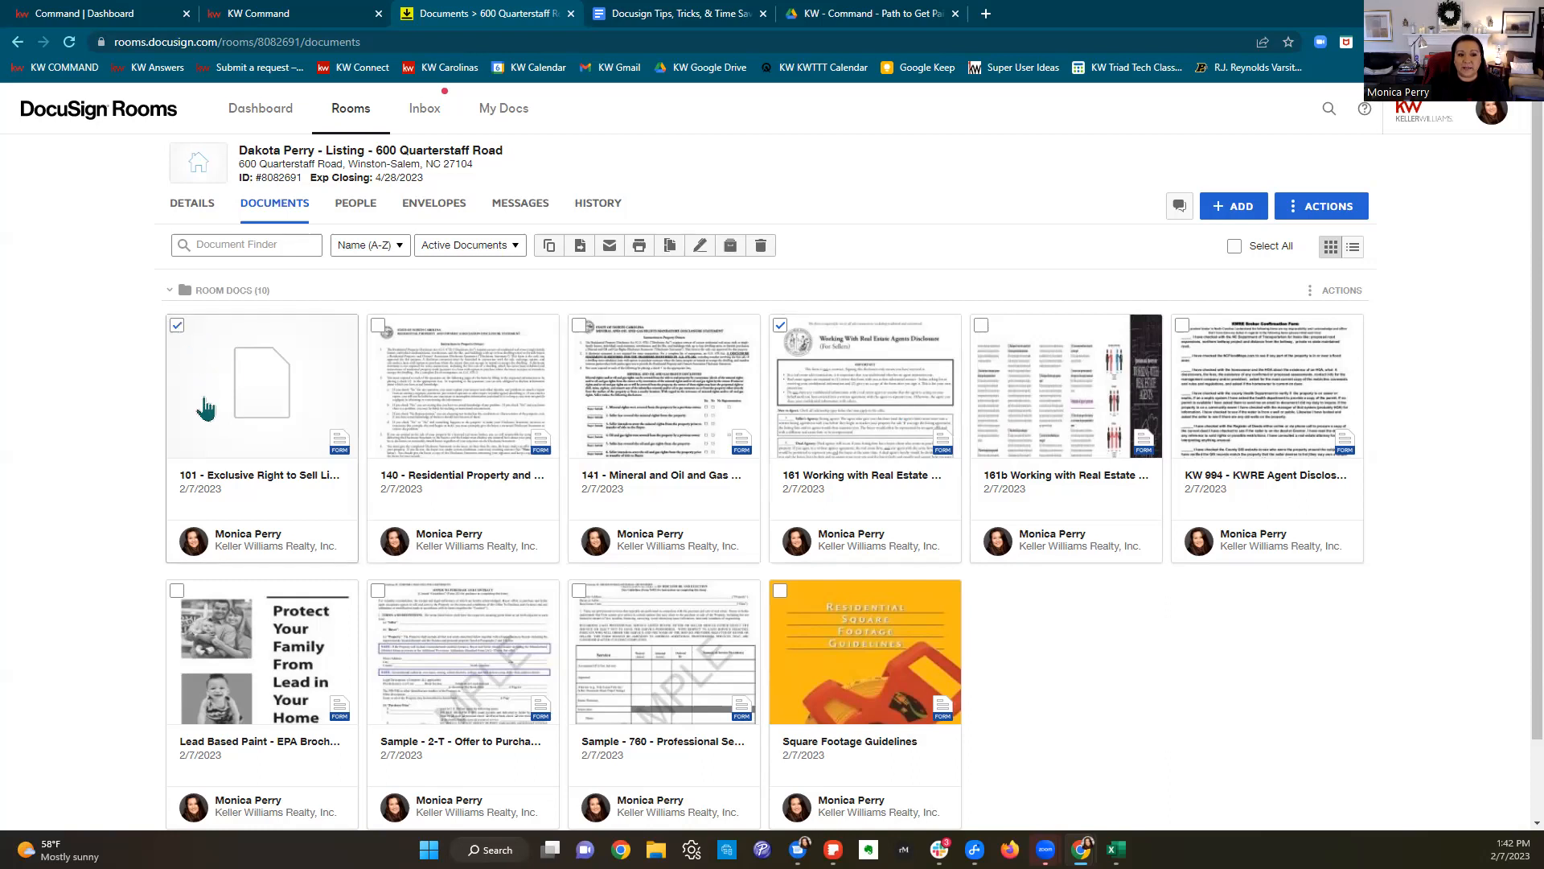
pyautogui.click(378, 326)
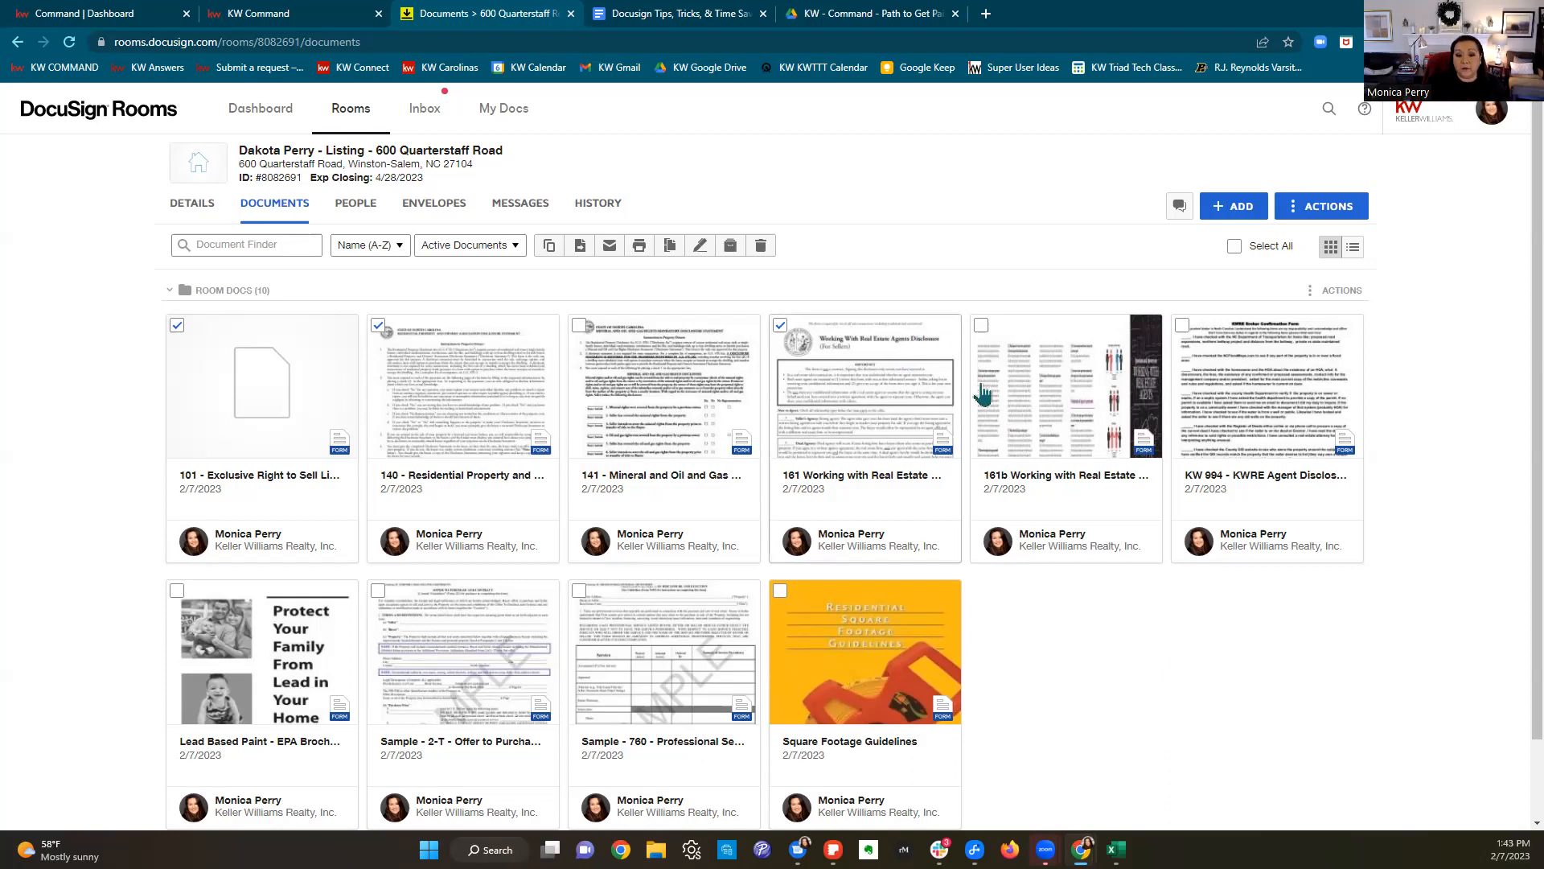
pyautogui.scroll(-2, 885, 482)
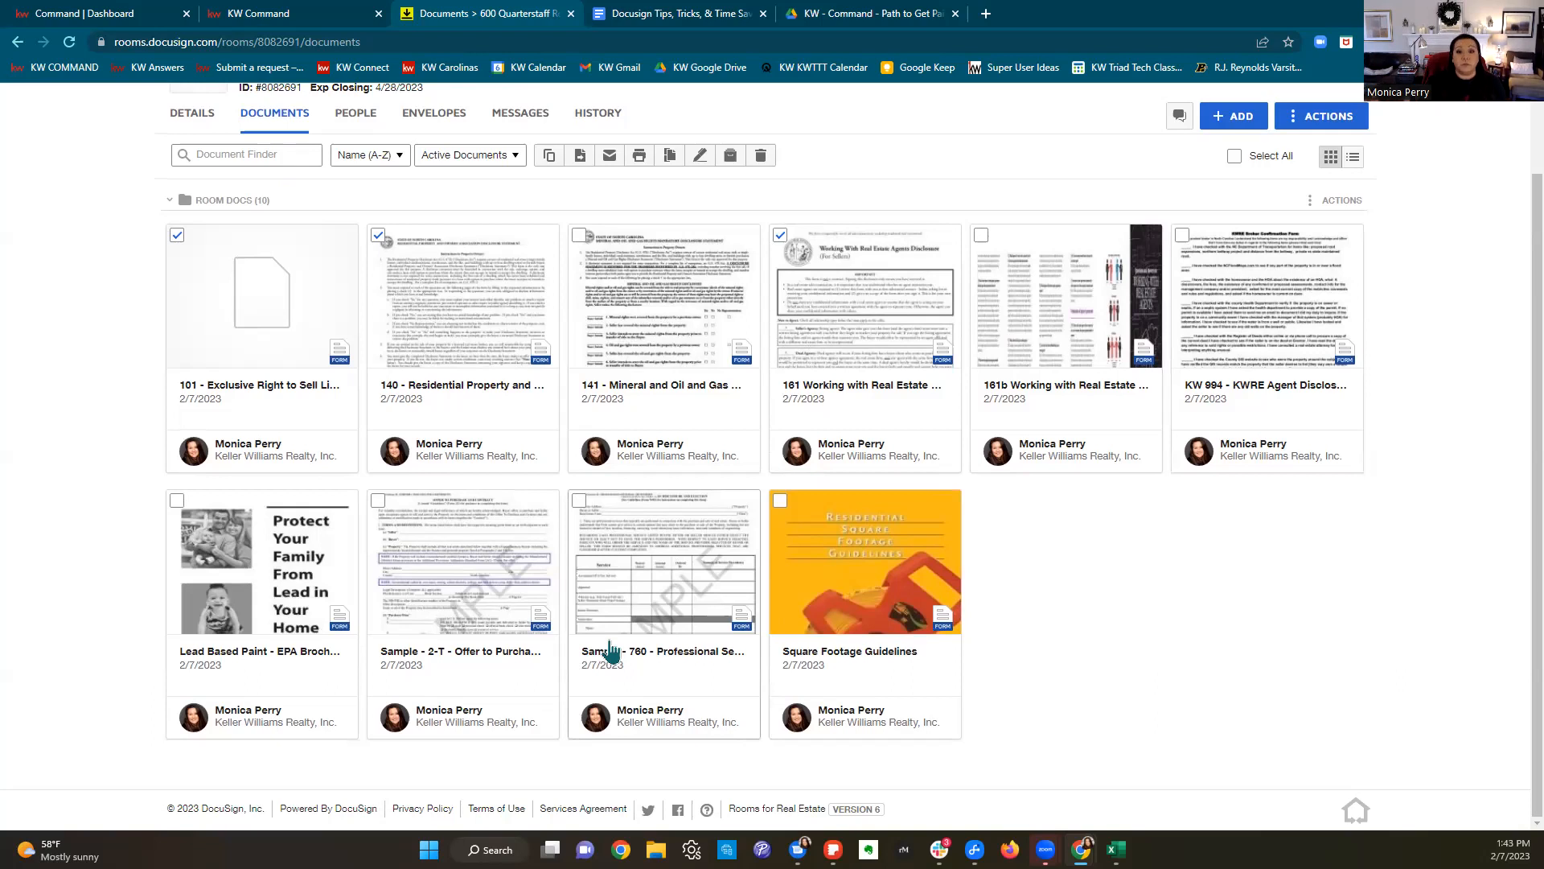
pyautogui.click(700, 156)
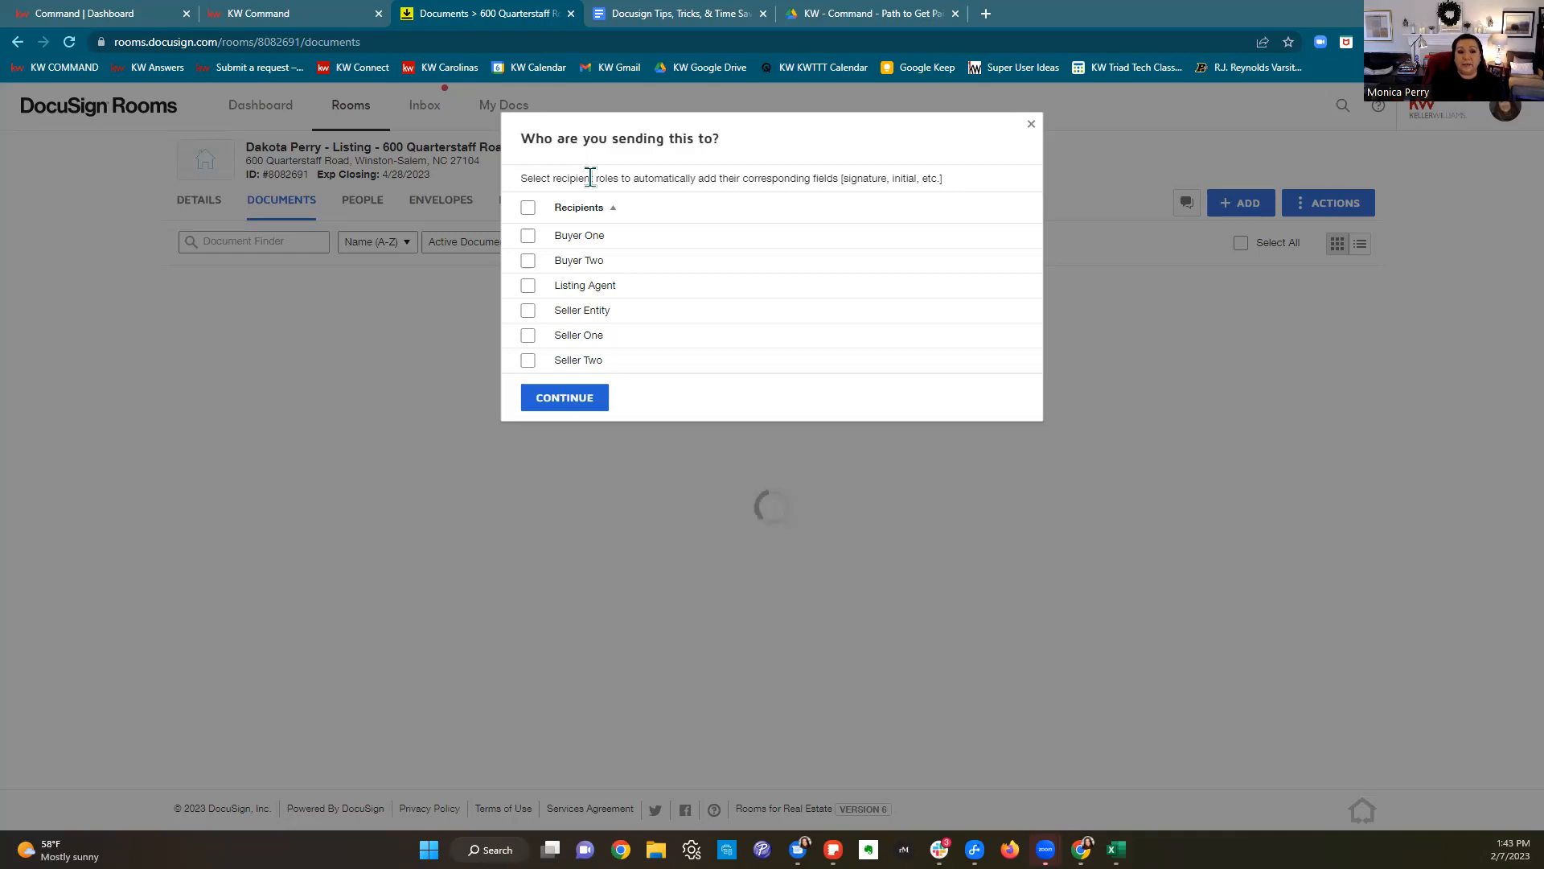
# Step: Choose Listing Agent and Seller One as the envelope's recipients and continue
pyautogui.click(527, 286)
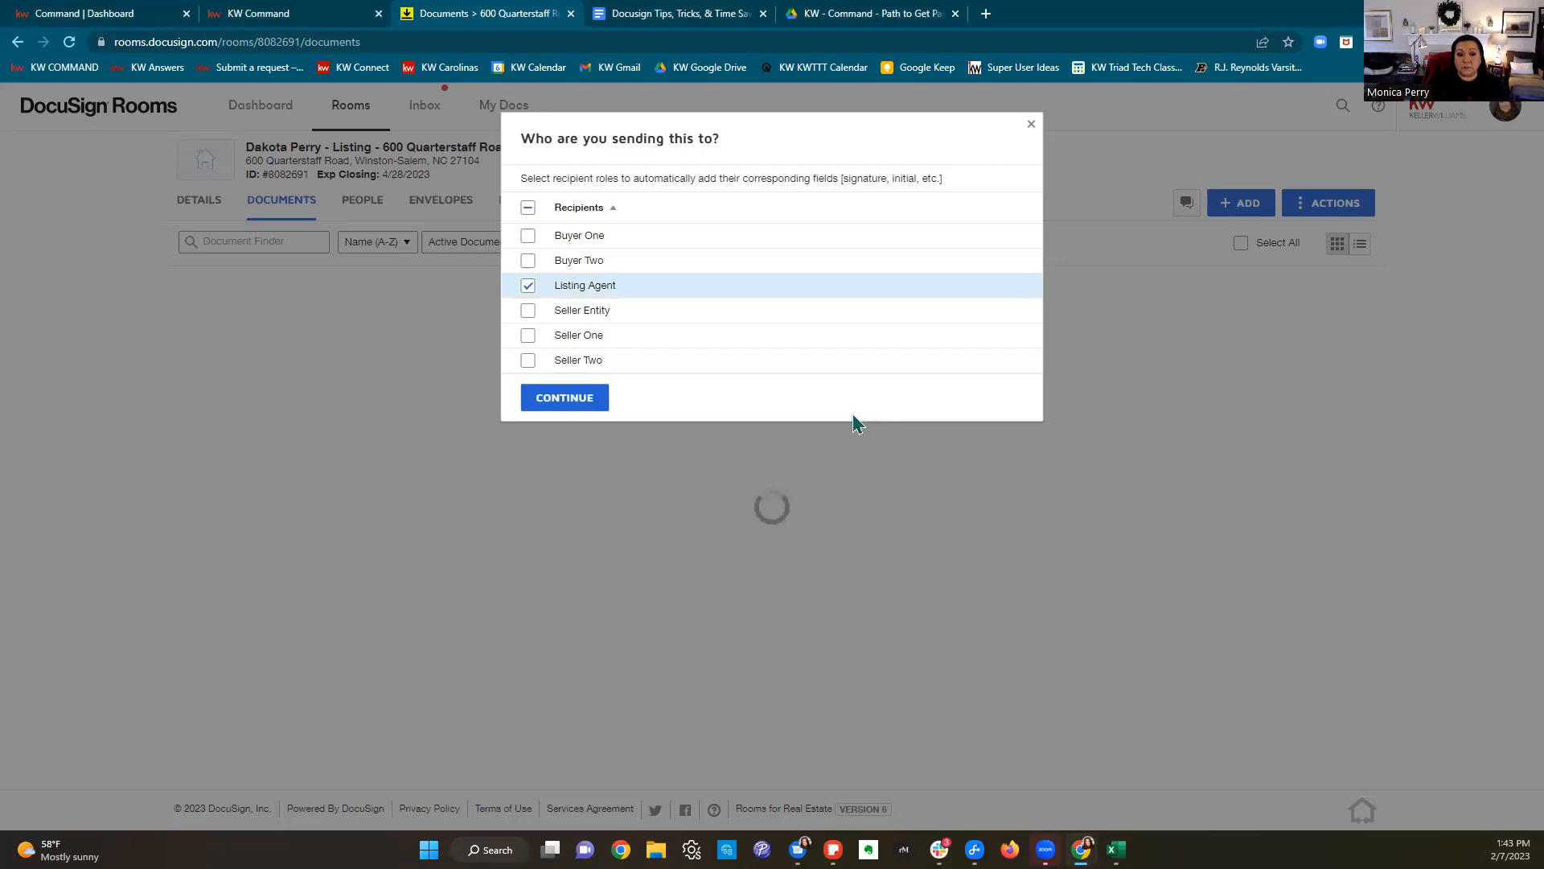
pyautogui.click(528, 336)
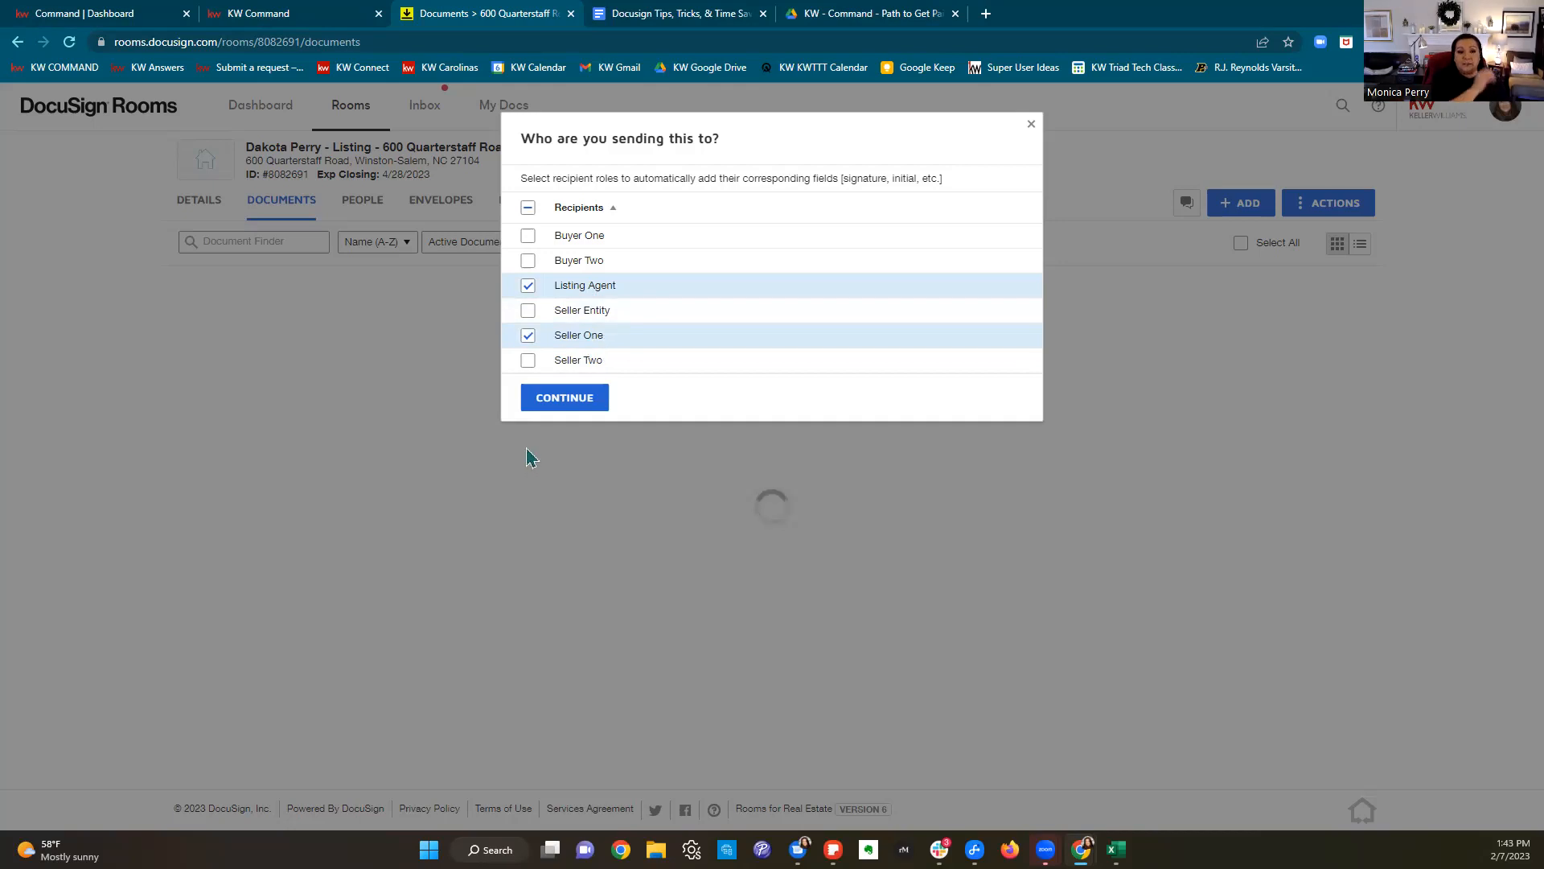
pyautogui.click(569, 398)
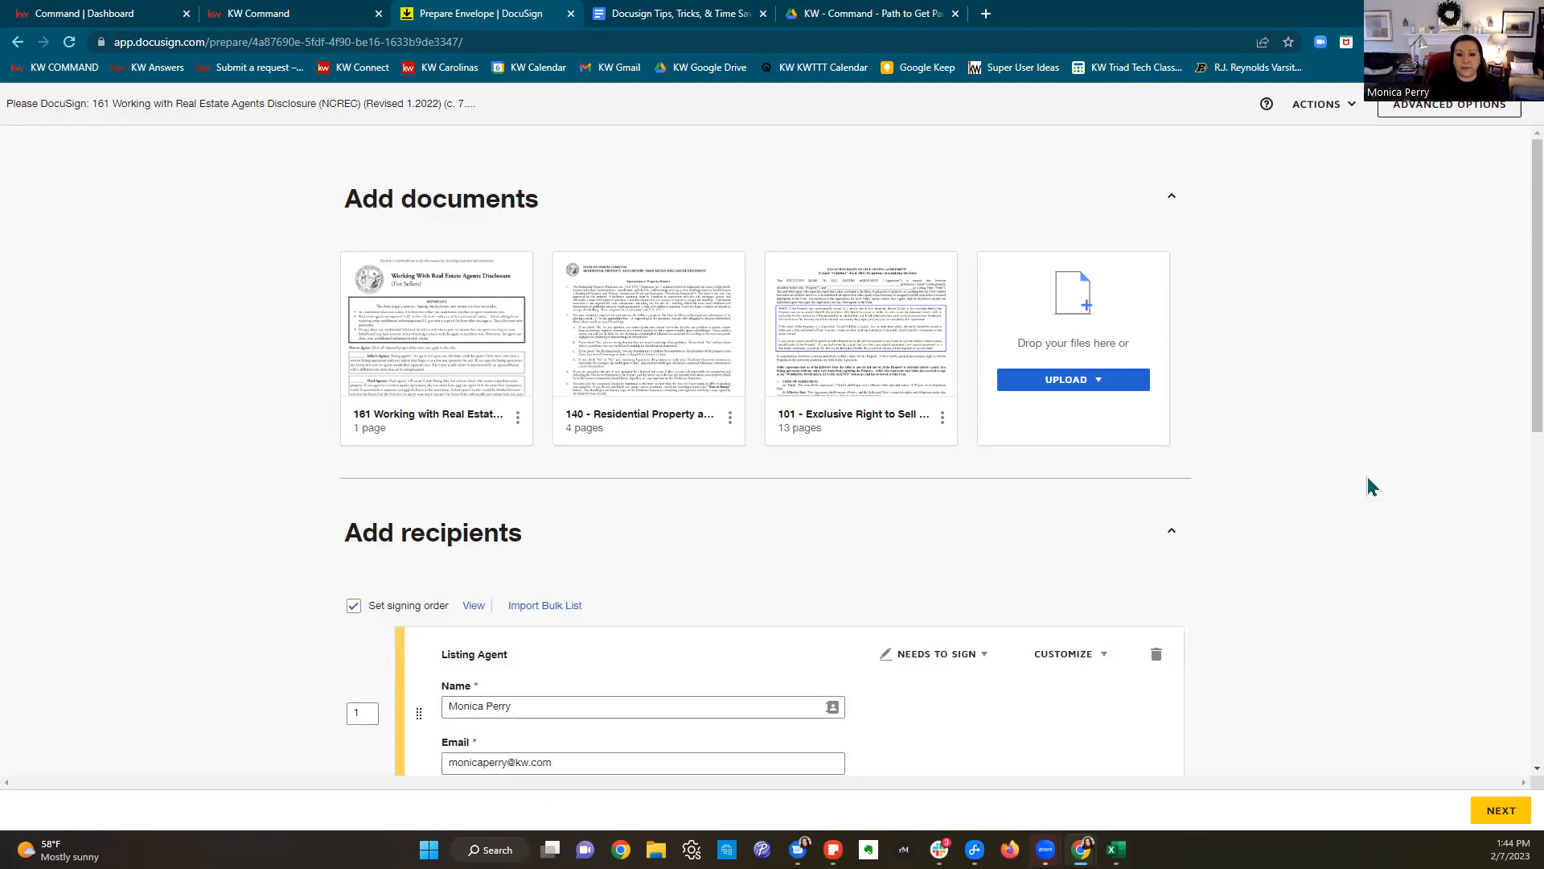
# Step: Move the 101 agreement between the 161 and 140 documents in the envelope
pyautogui.scroll(-1, 1371, 486)
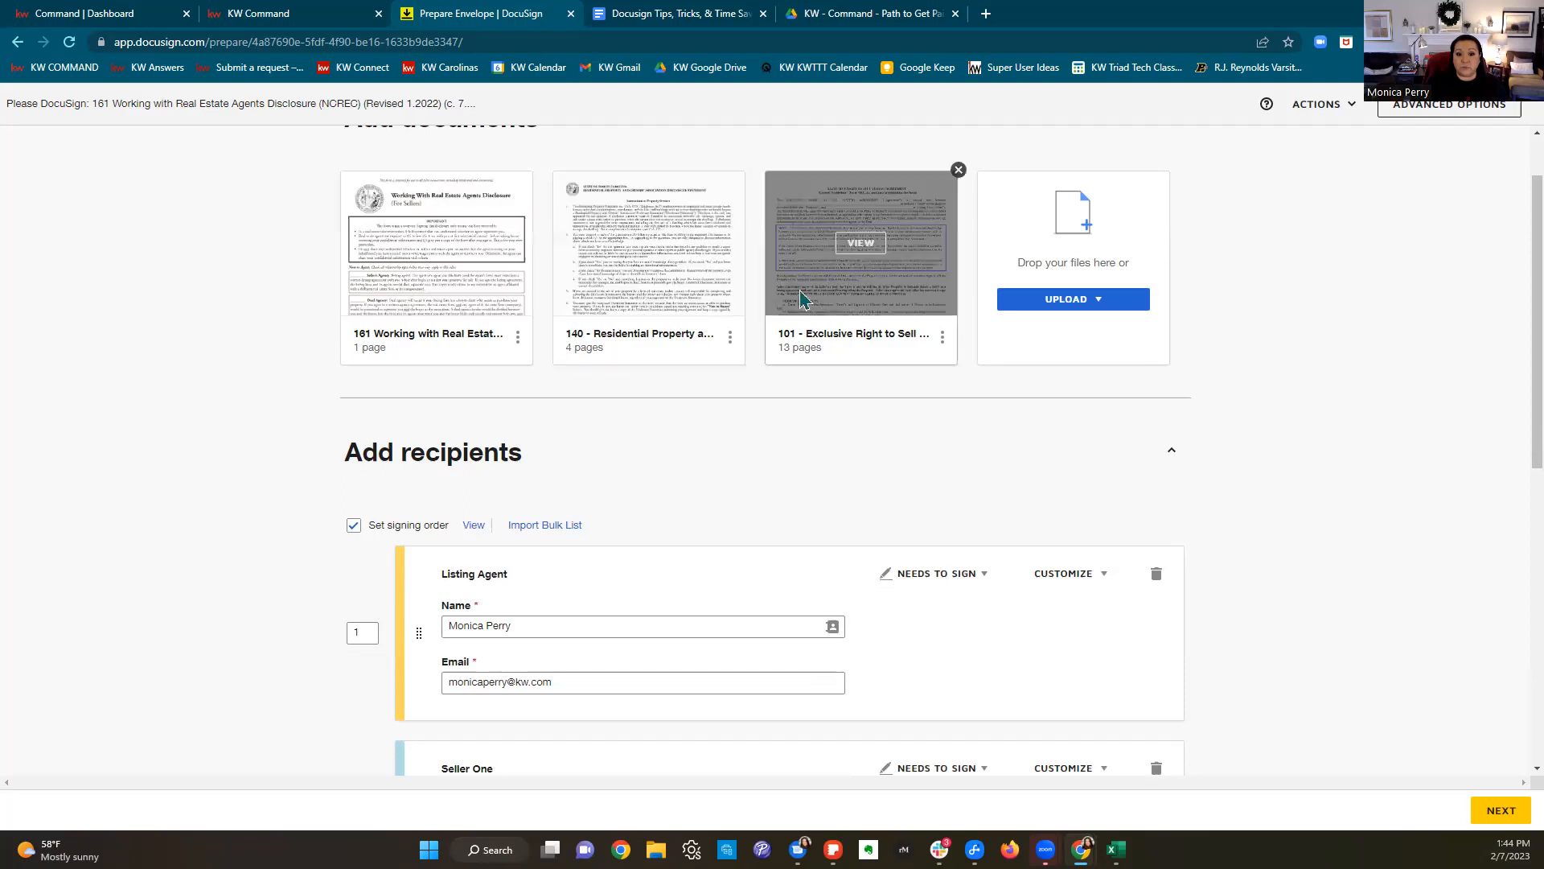
pyautogui.moveTo(861, 292); pyautogui.dragTo(733, 295)
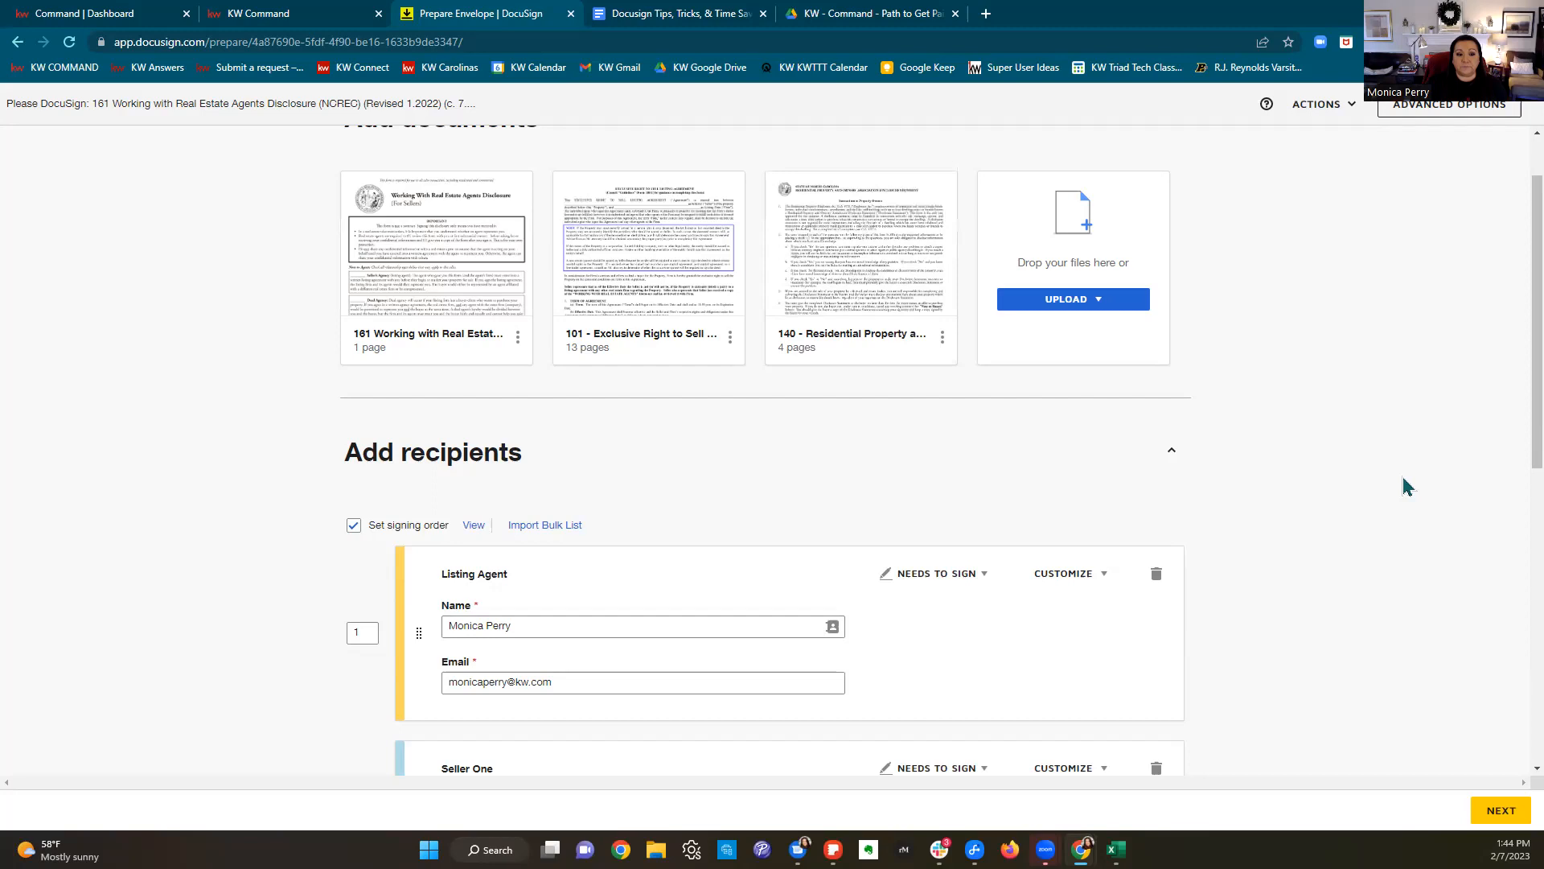
pyautogui.scroll(-4, 1403, 486)
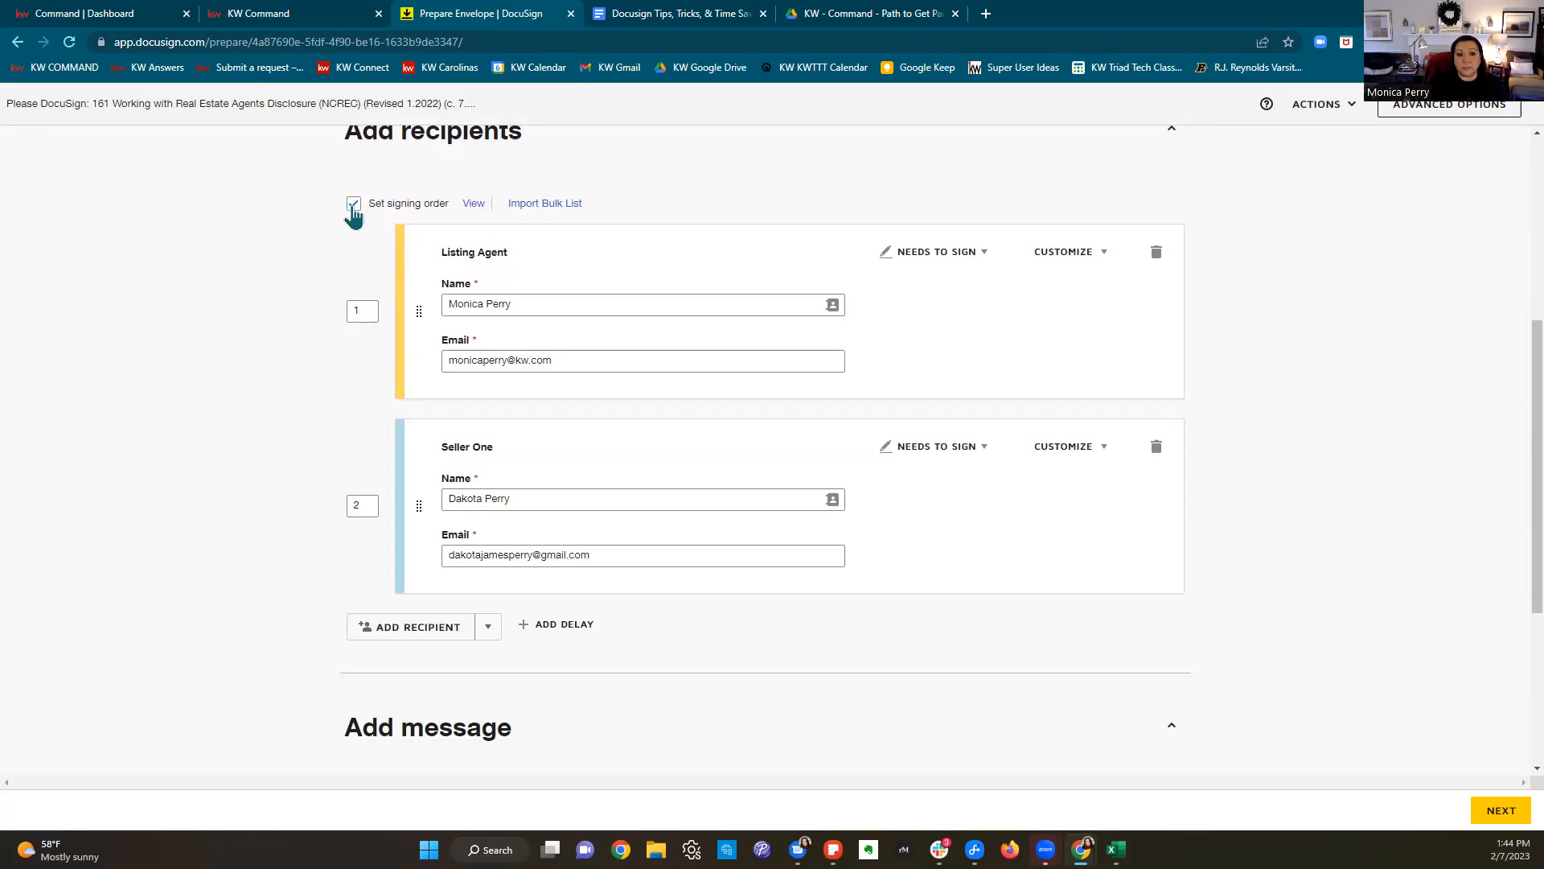
# Step: Uncheck Set signing order so Listing Agent and Seller One have no routing sequence
pyautogui.click(361, 312)
pyautogui.click(364, 508)
pyautogui.click(370, 306)
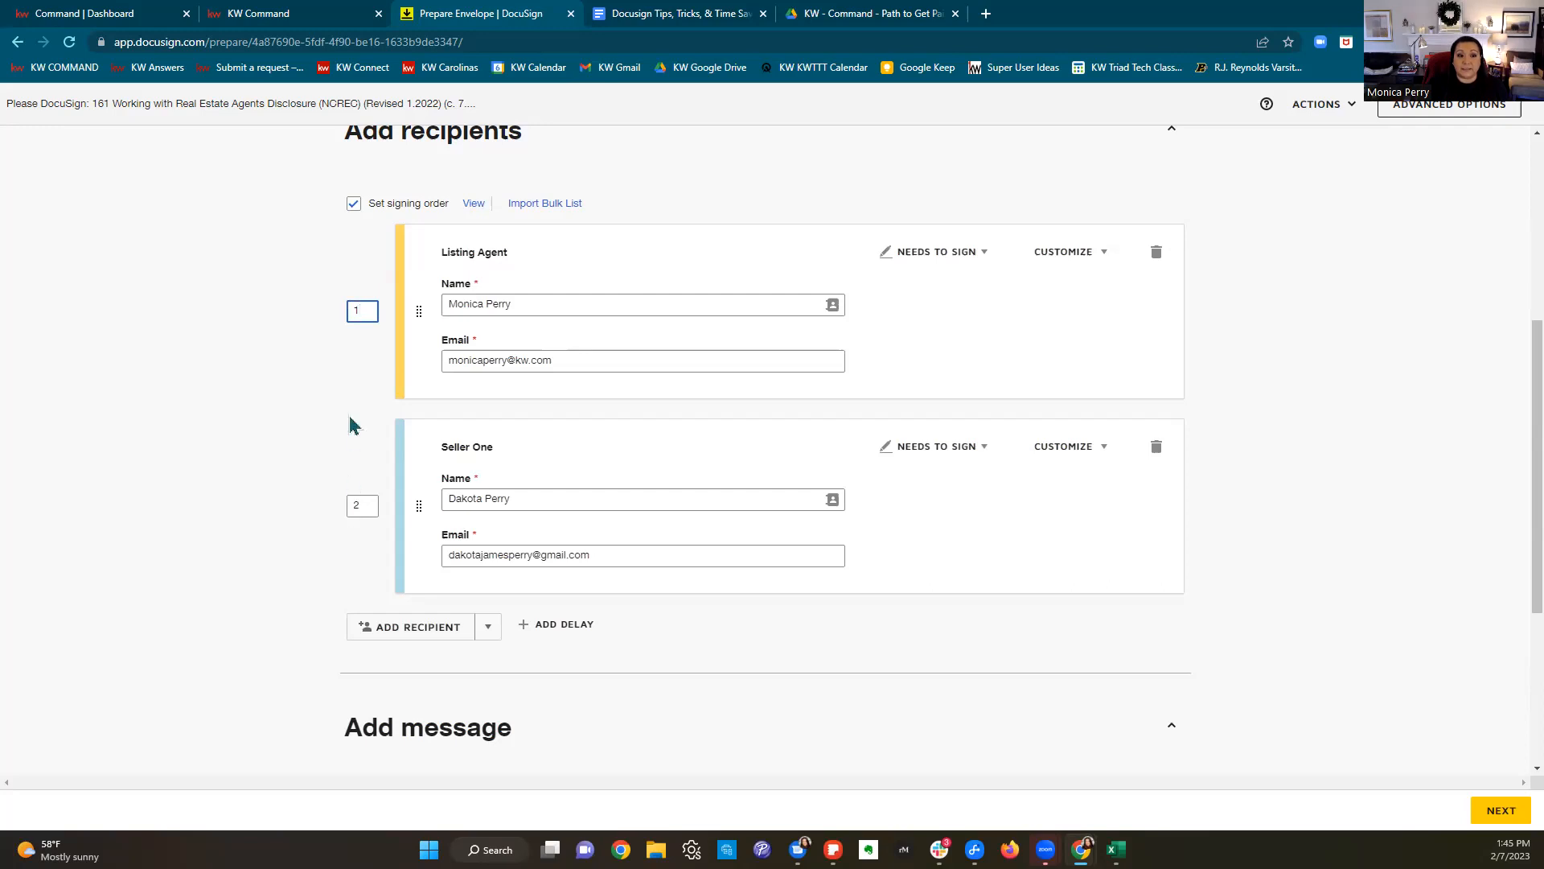
pyautogui.click(354, 204)
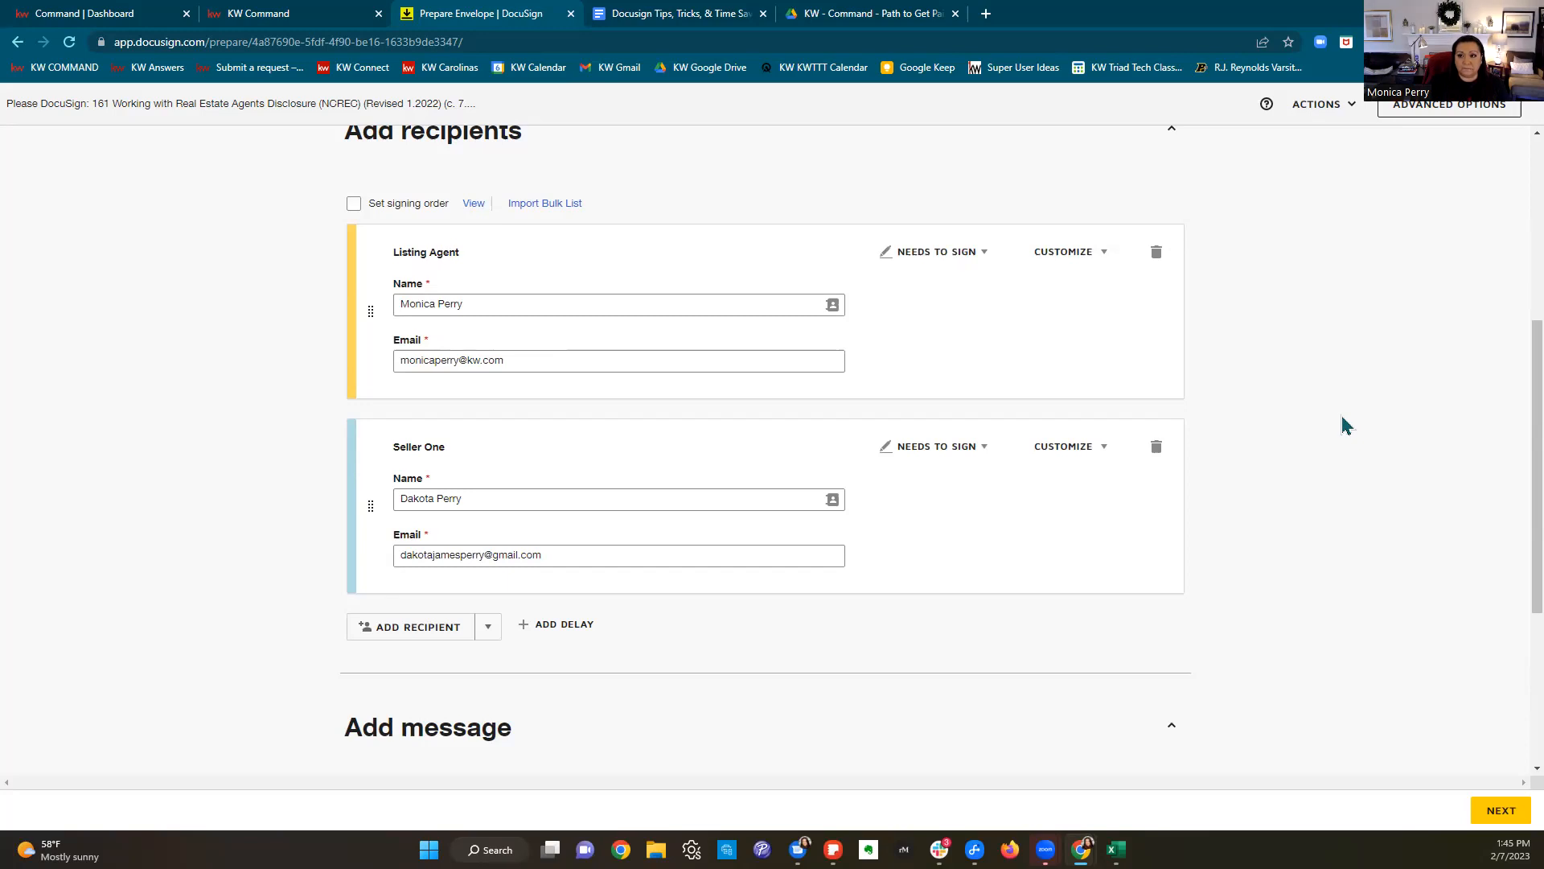
pyautogui.scroll(3, 1354, 473)
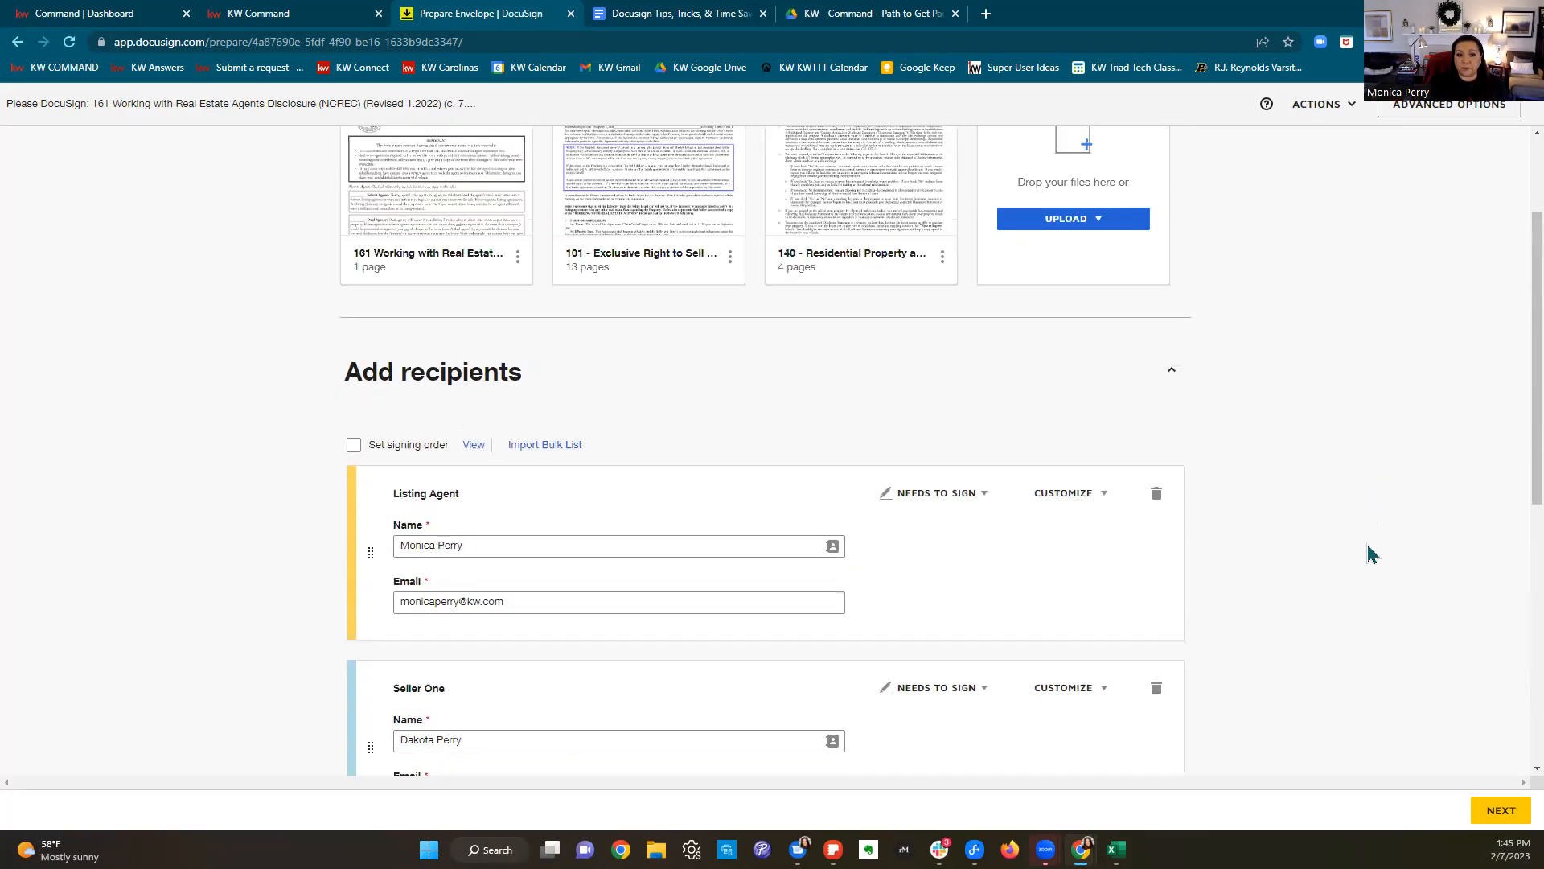
pyautogui.scroll(2, 1370, 554)
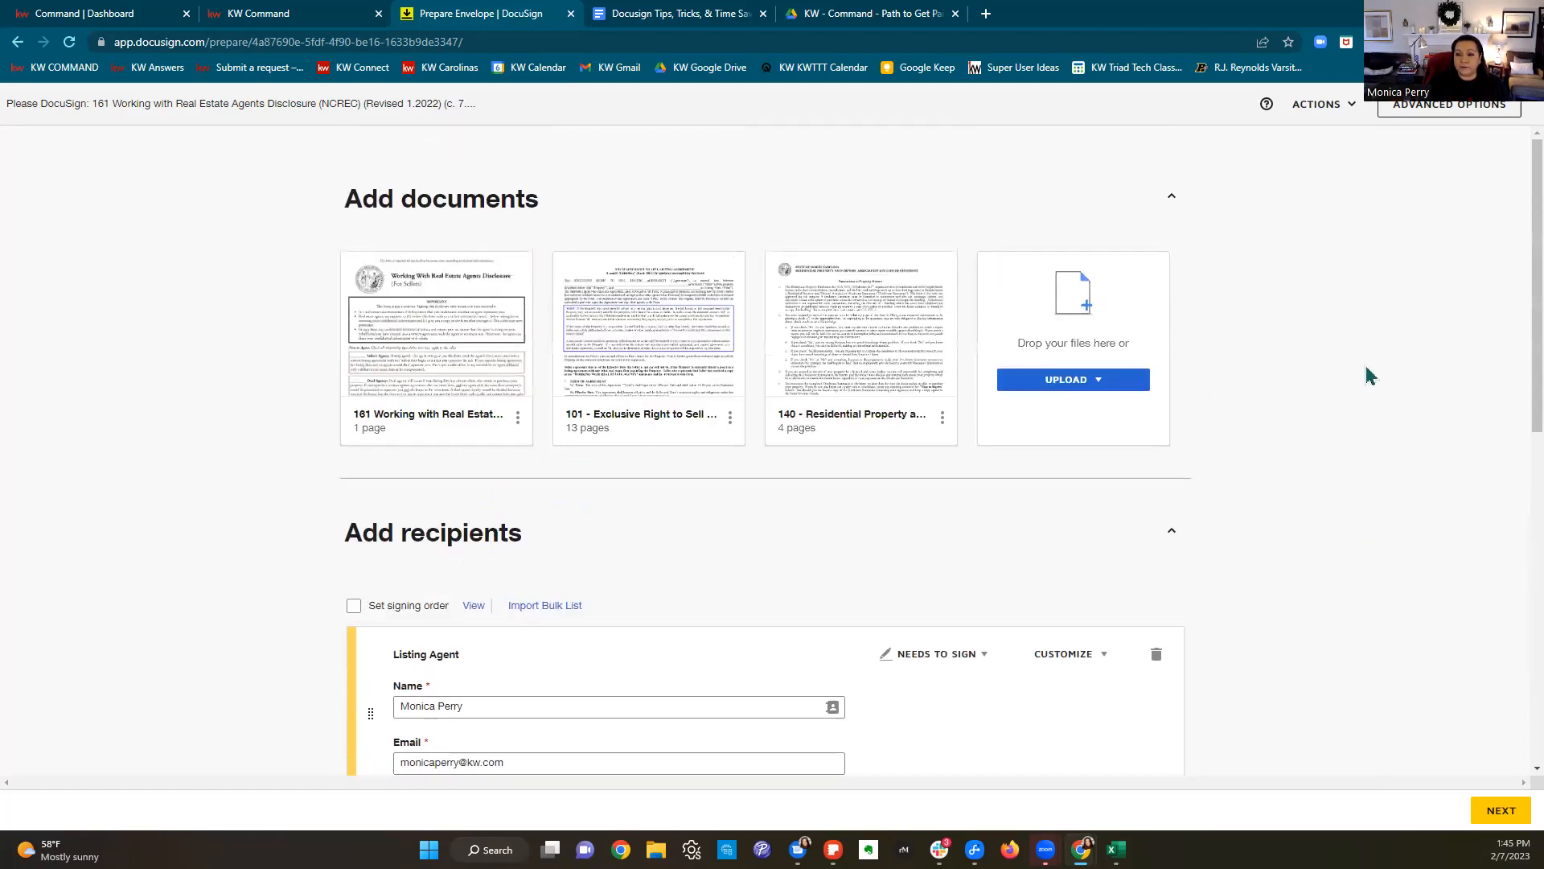
pyautogui.scroll(-3, 1373, 354)
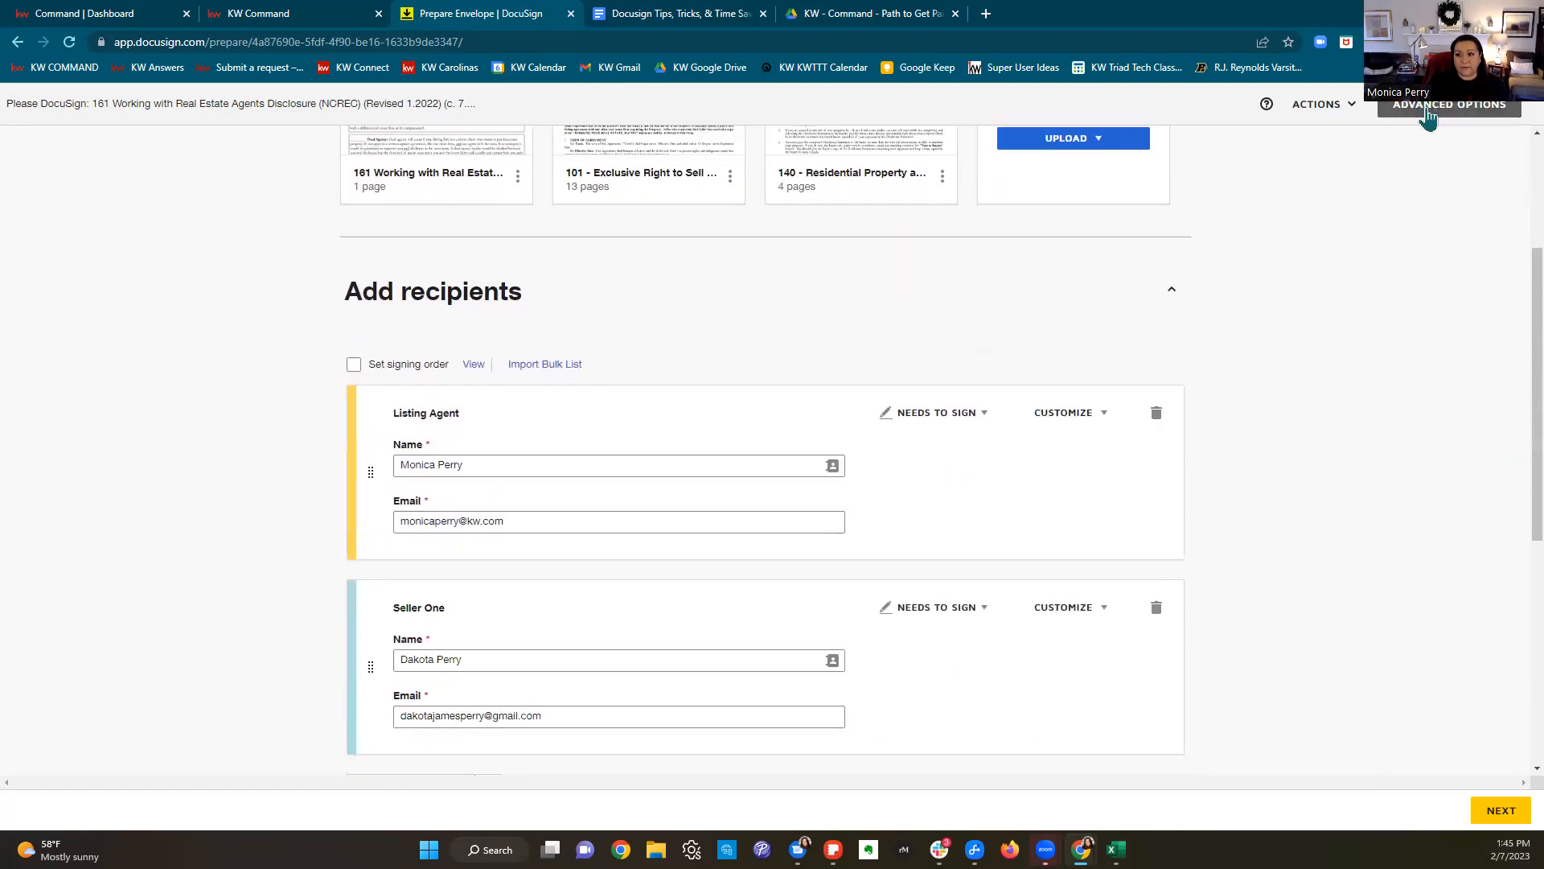
pyautogui.click(1428, 117)
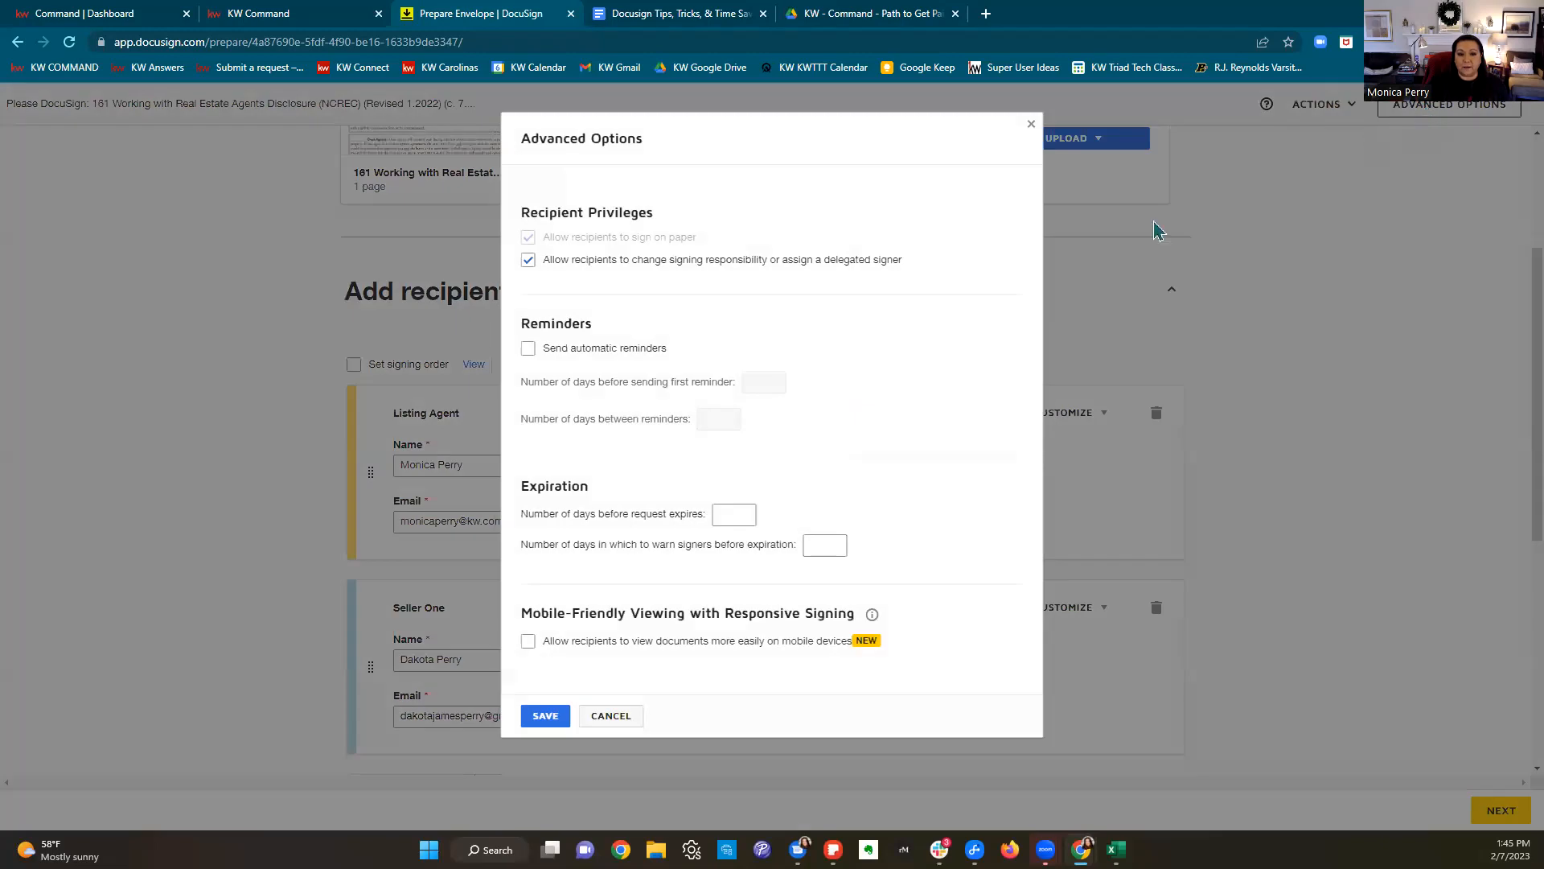
pyautogui.click(528, 352)
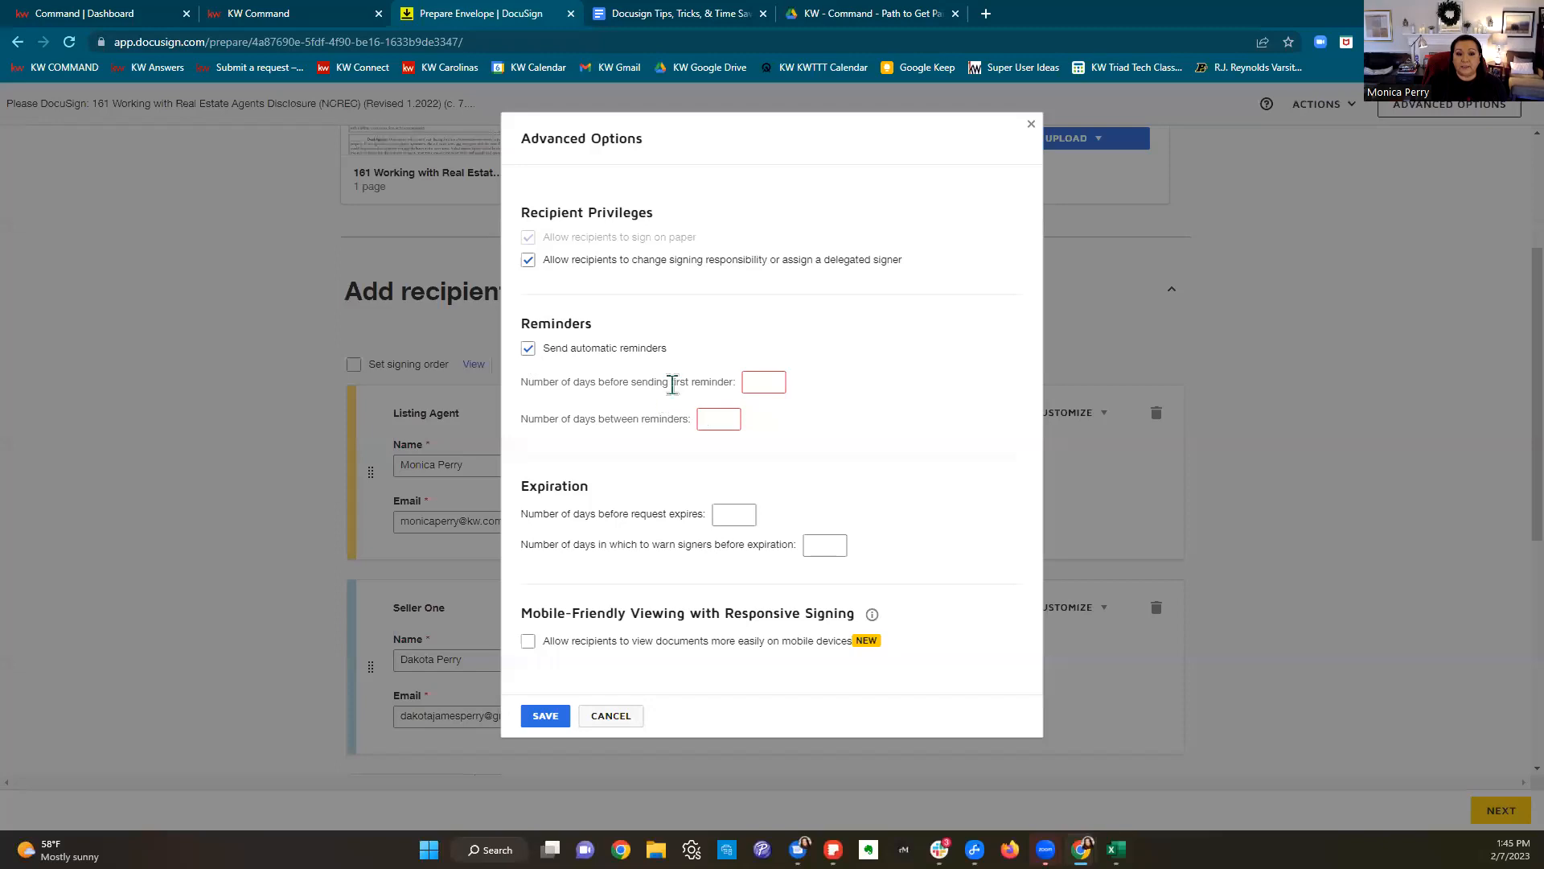
pyautogui.moveTo(519, 382); pyautogui.dragTo(691, 425)
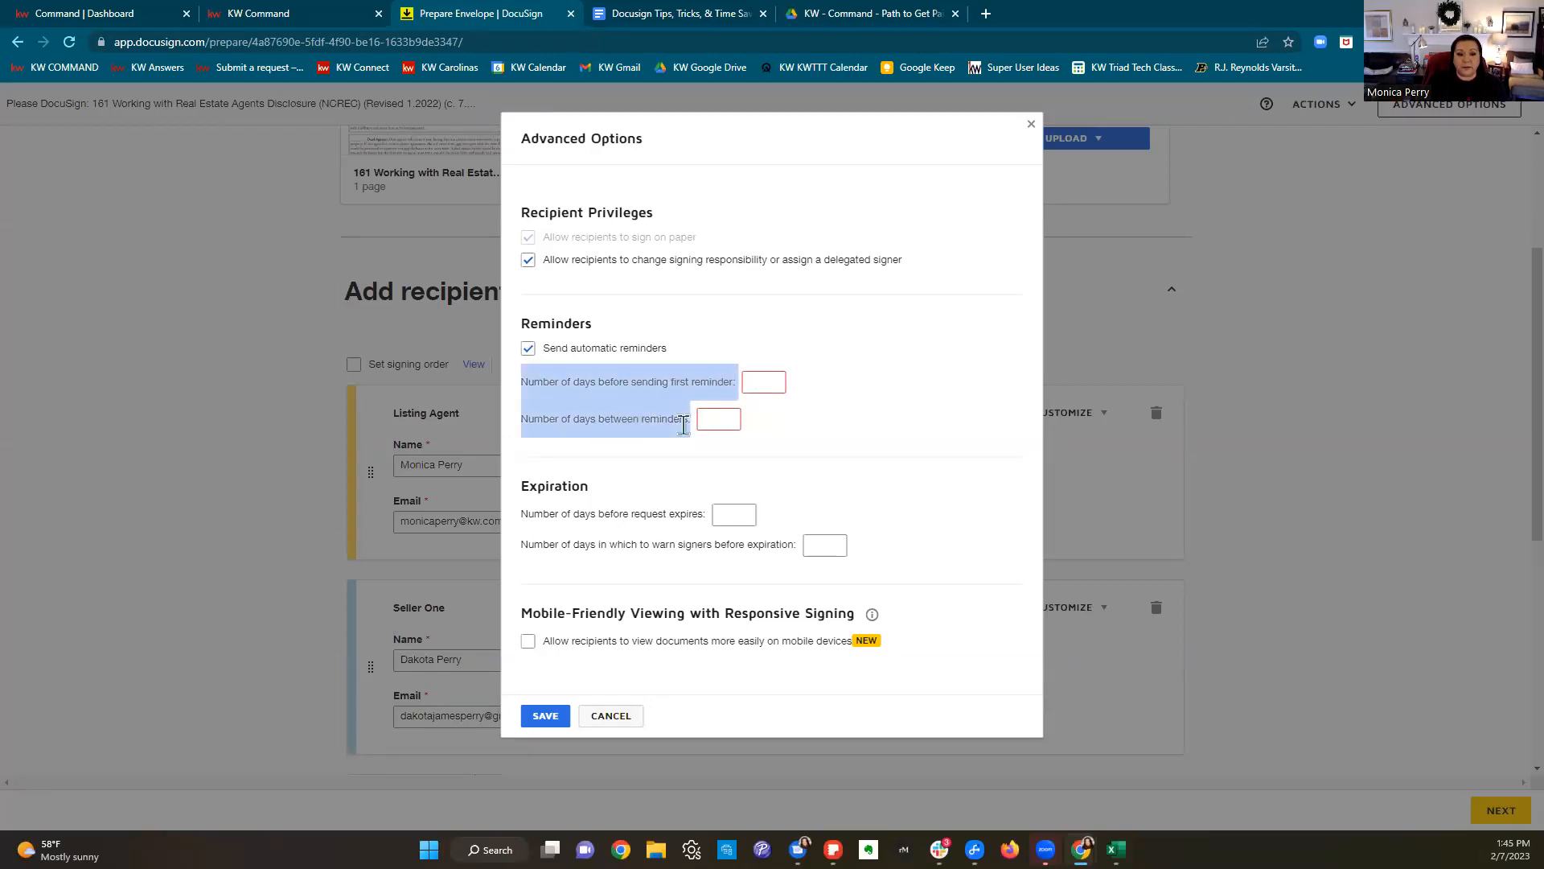
pyautogui.moveTo(524, 514); pyautogui.dragTo(824, 570)
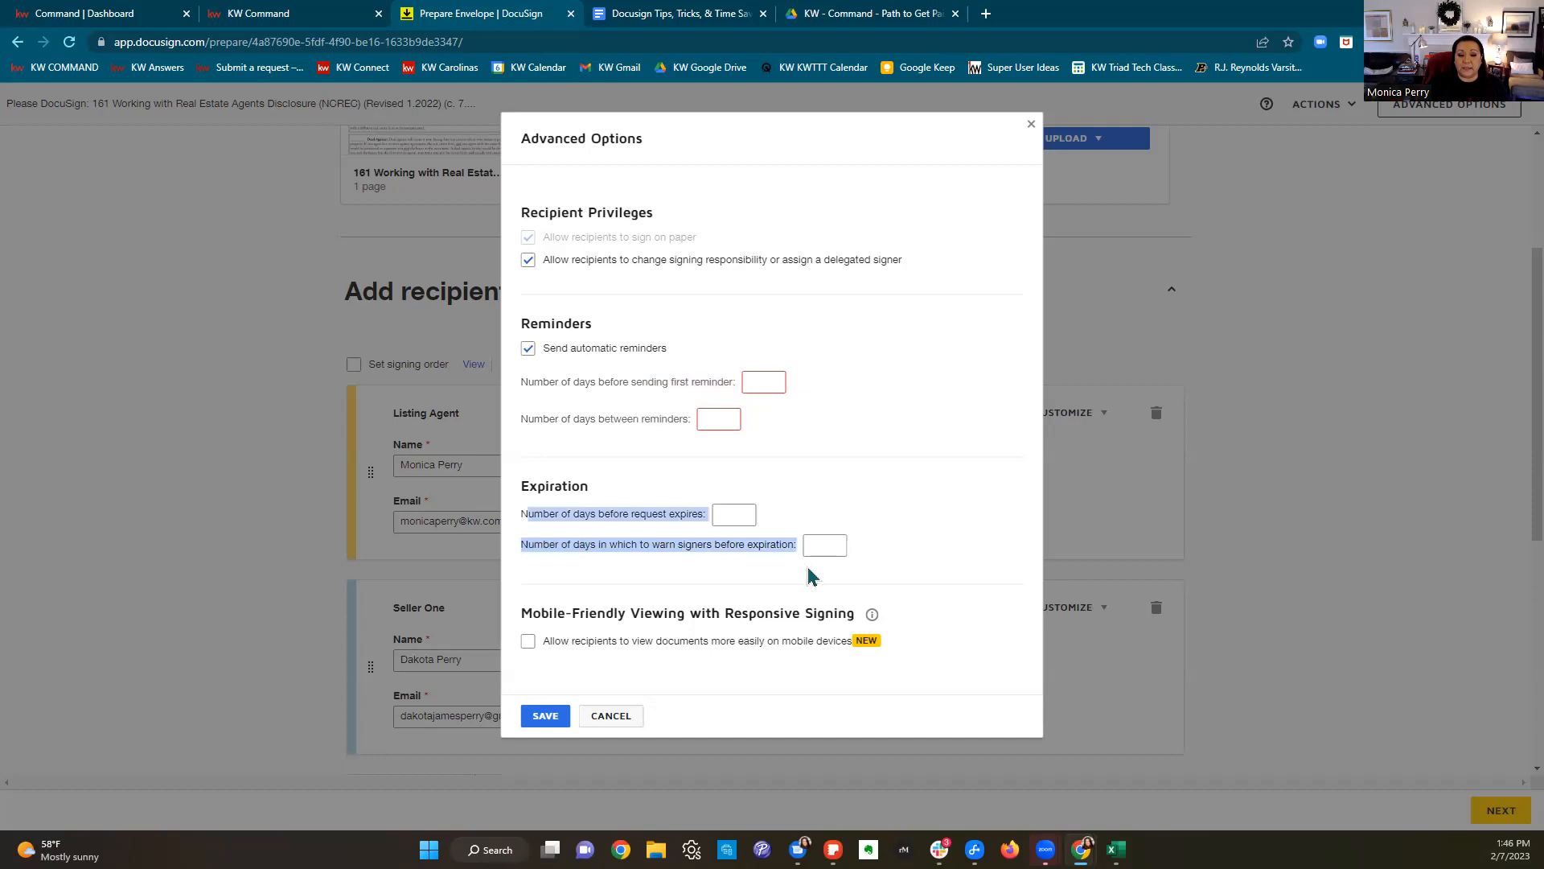
pyautogui.click(564, 626)
pyautogui.moveTo(523, 616); pyautogui.dragTo(876, 625)
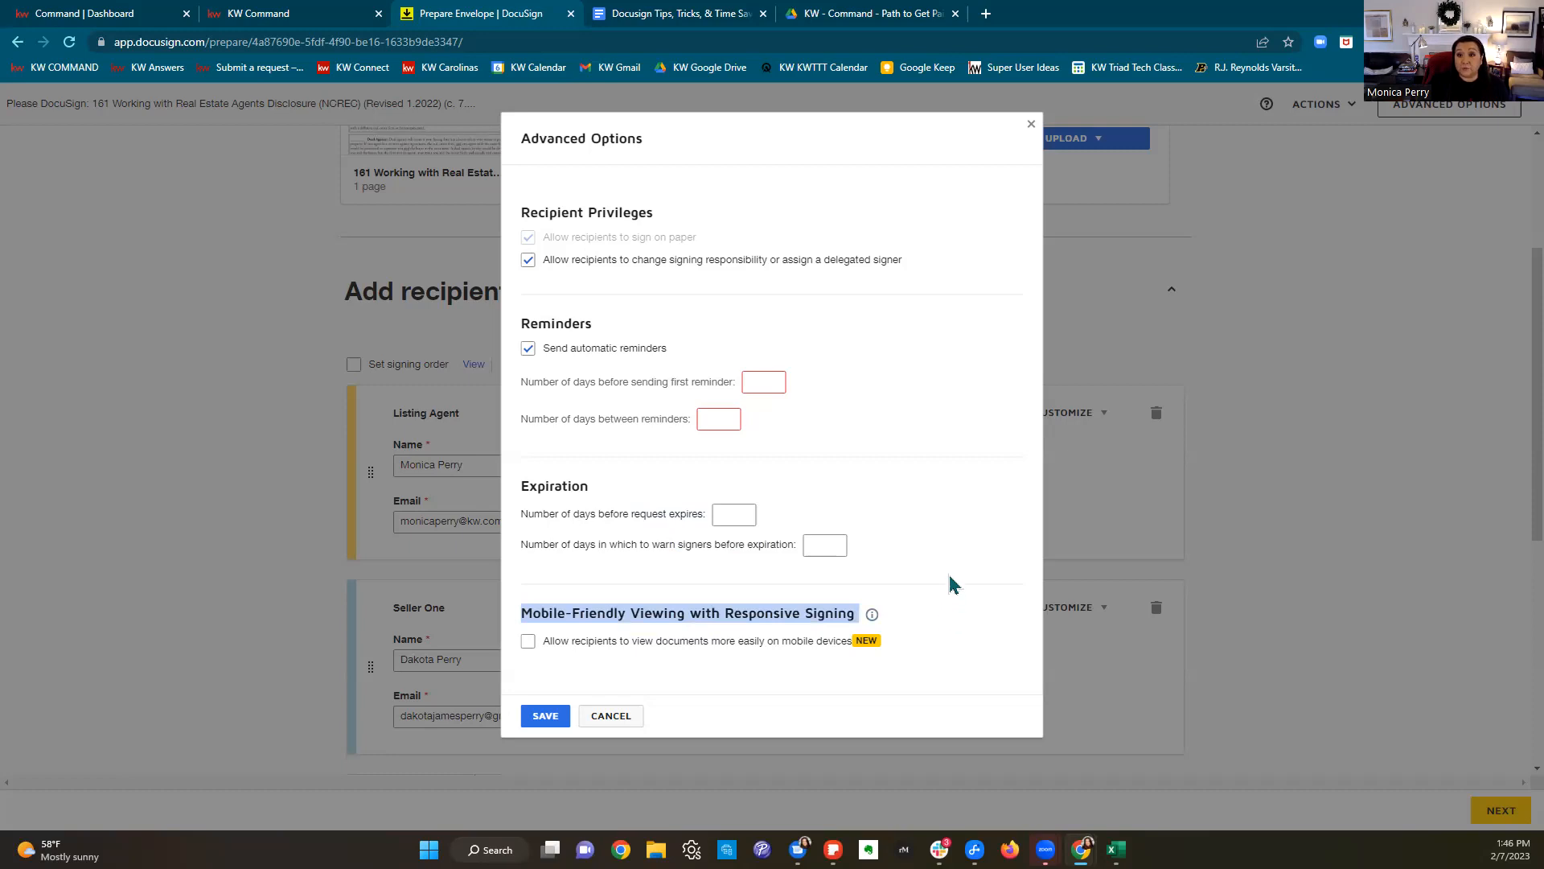
pyautogui.click(528, 348)
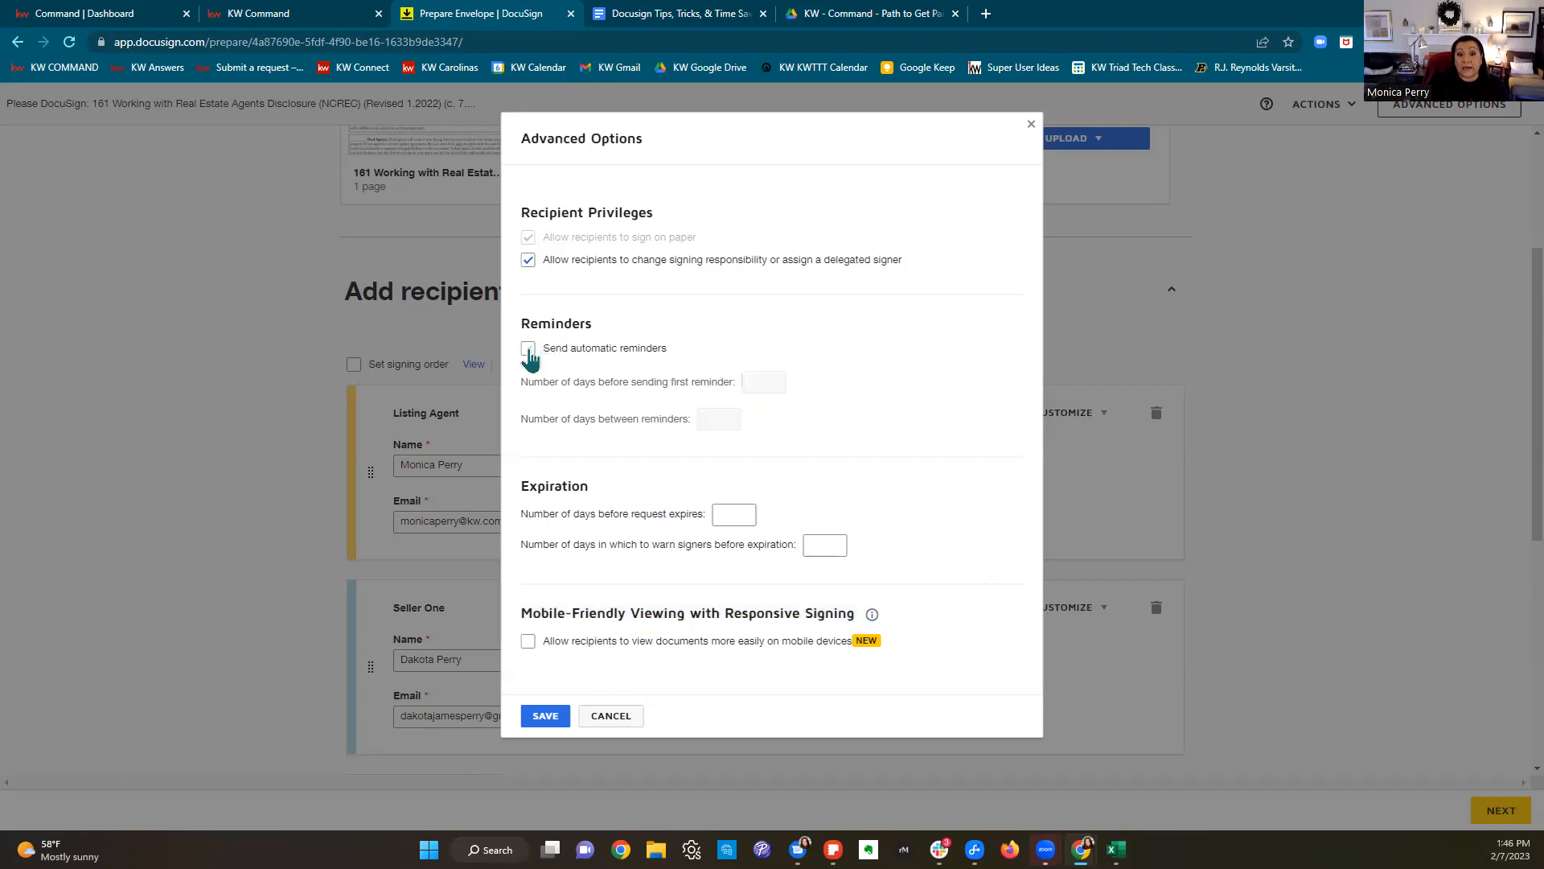
pyautogui.click(527, 259)
pyautogui.click(528, 260)
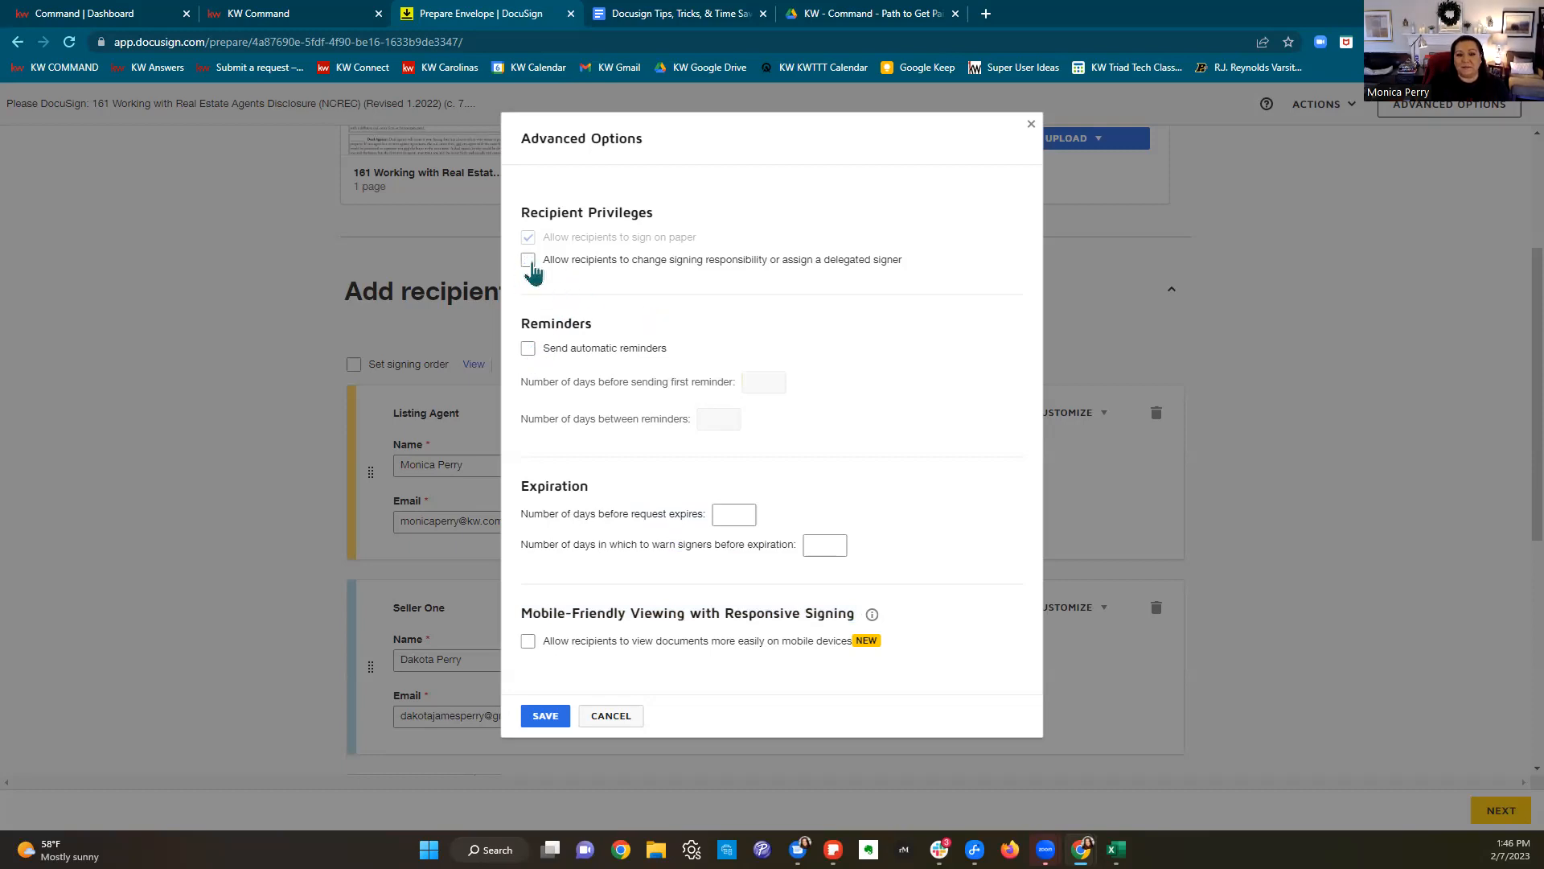
pyautogui.click(610, 721)
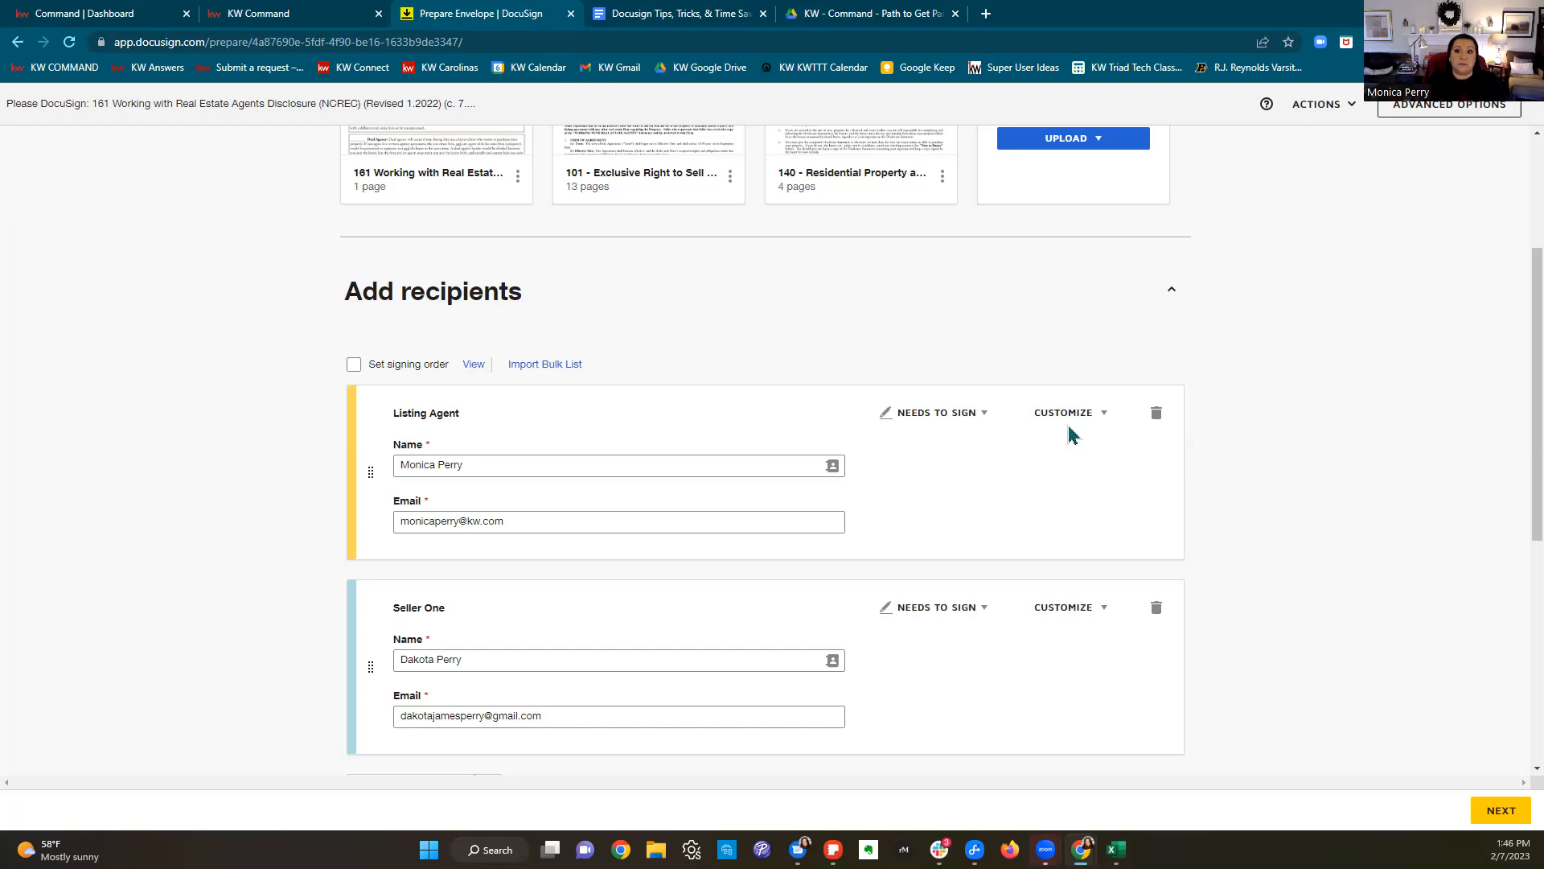
pyautogui.scroll(-5, 1459, 529)
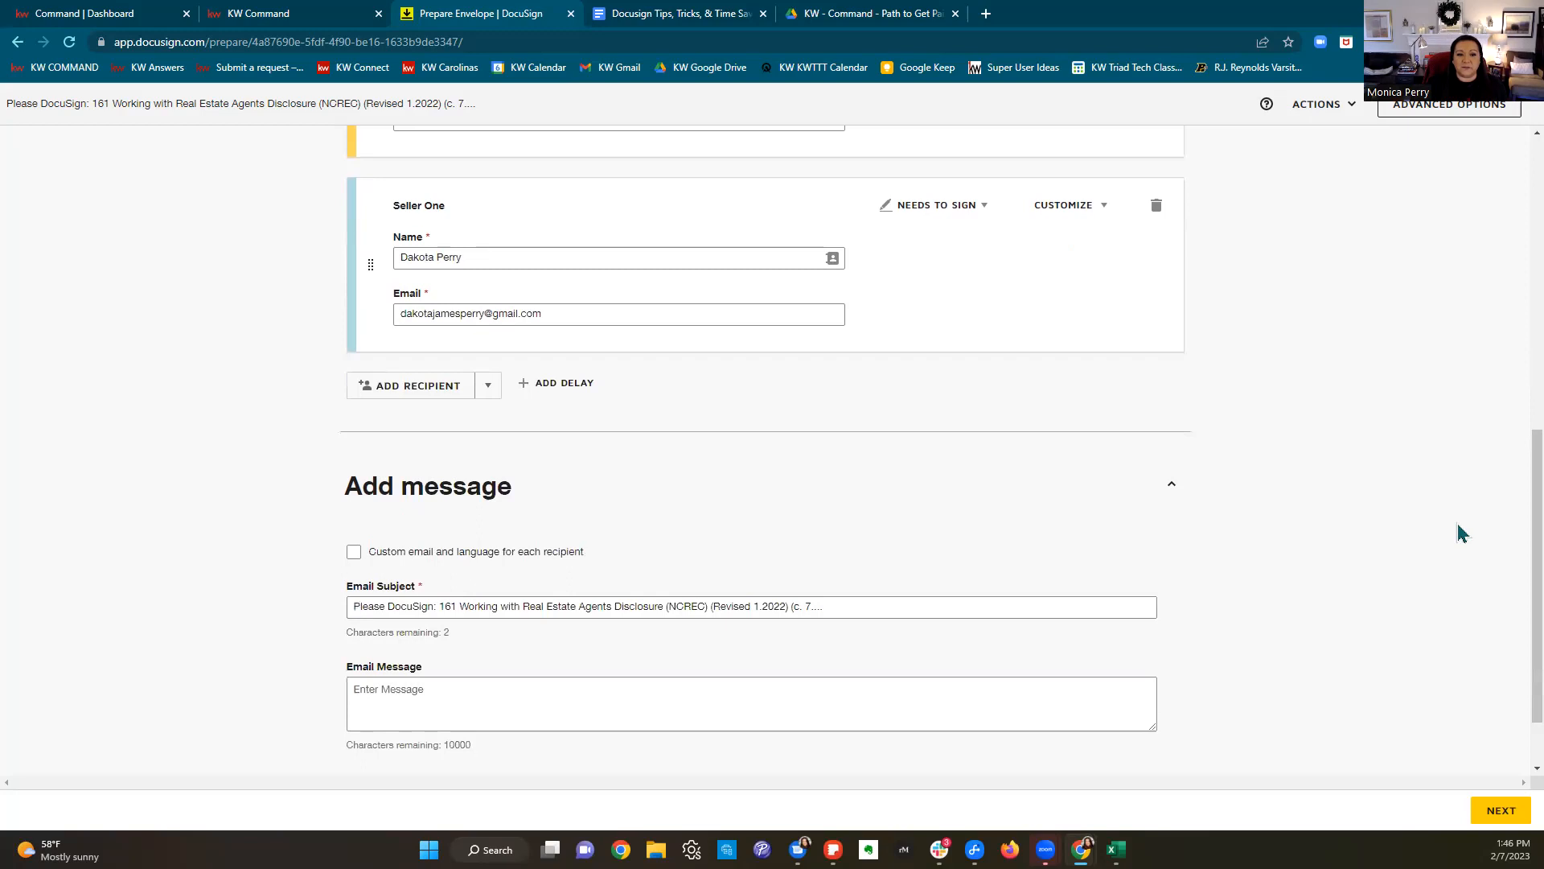
pyautogui.scroll(3, 1461, 533)
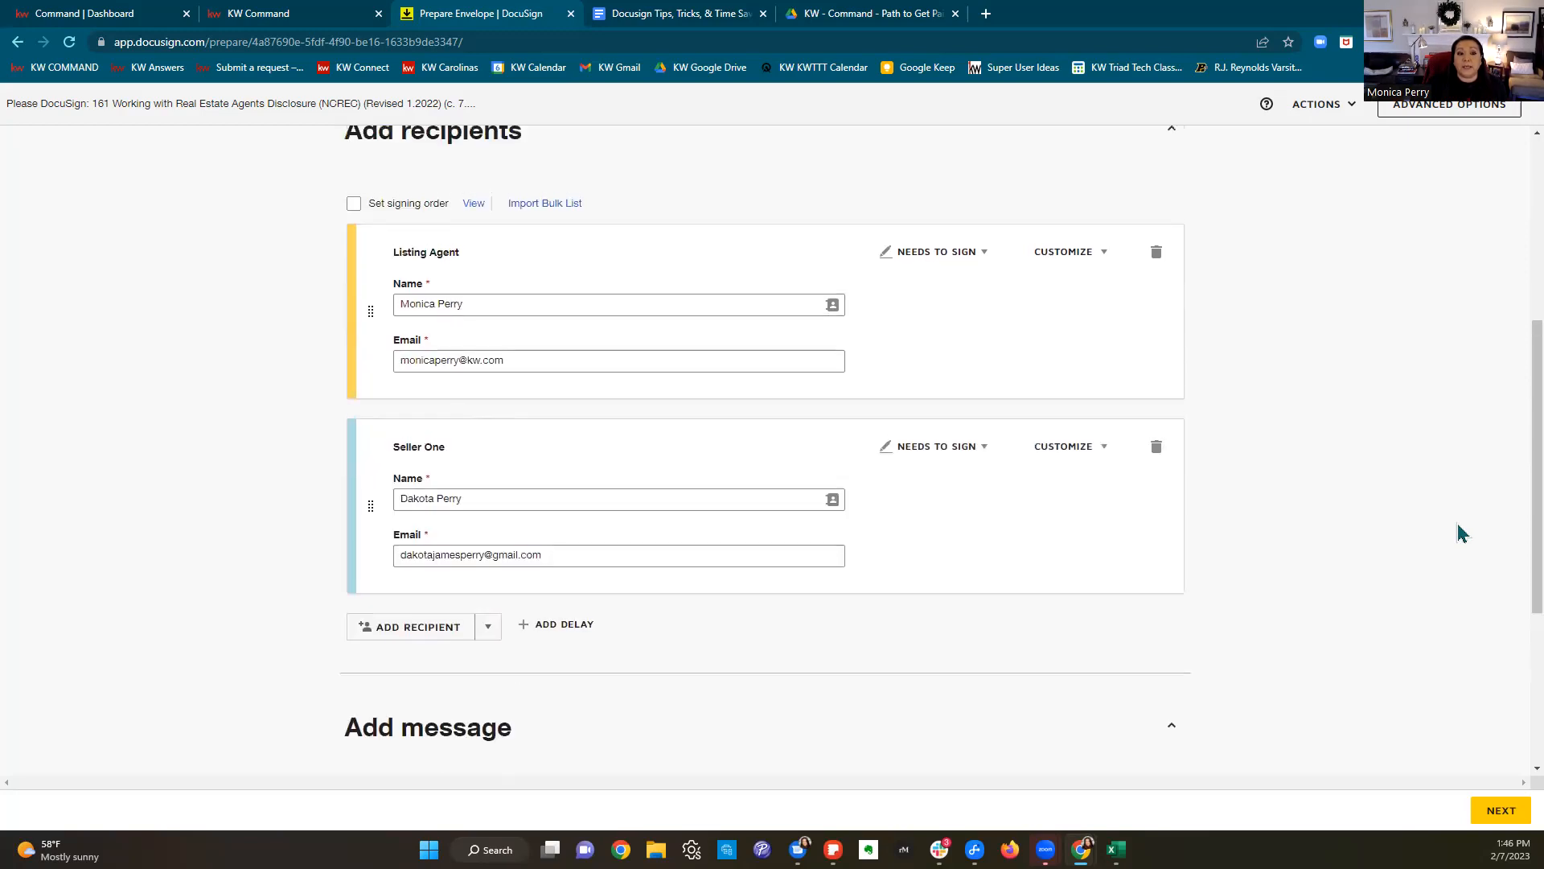
pyautogui.scroll(-2, 1461, 534)
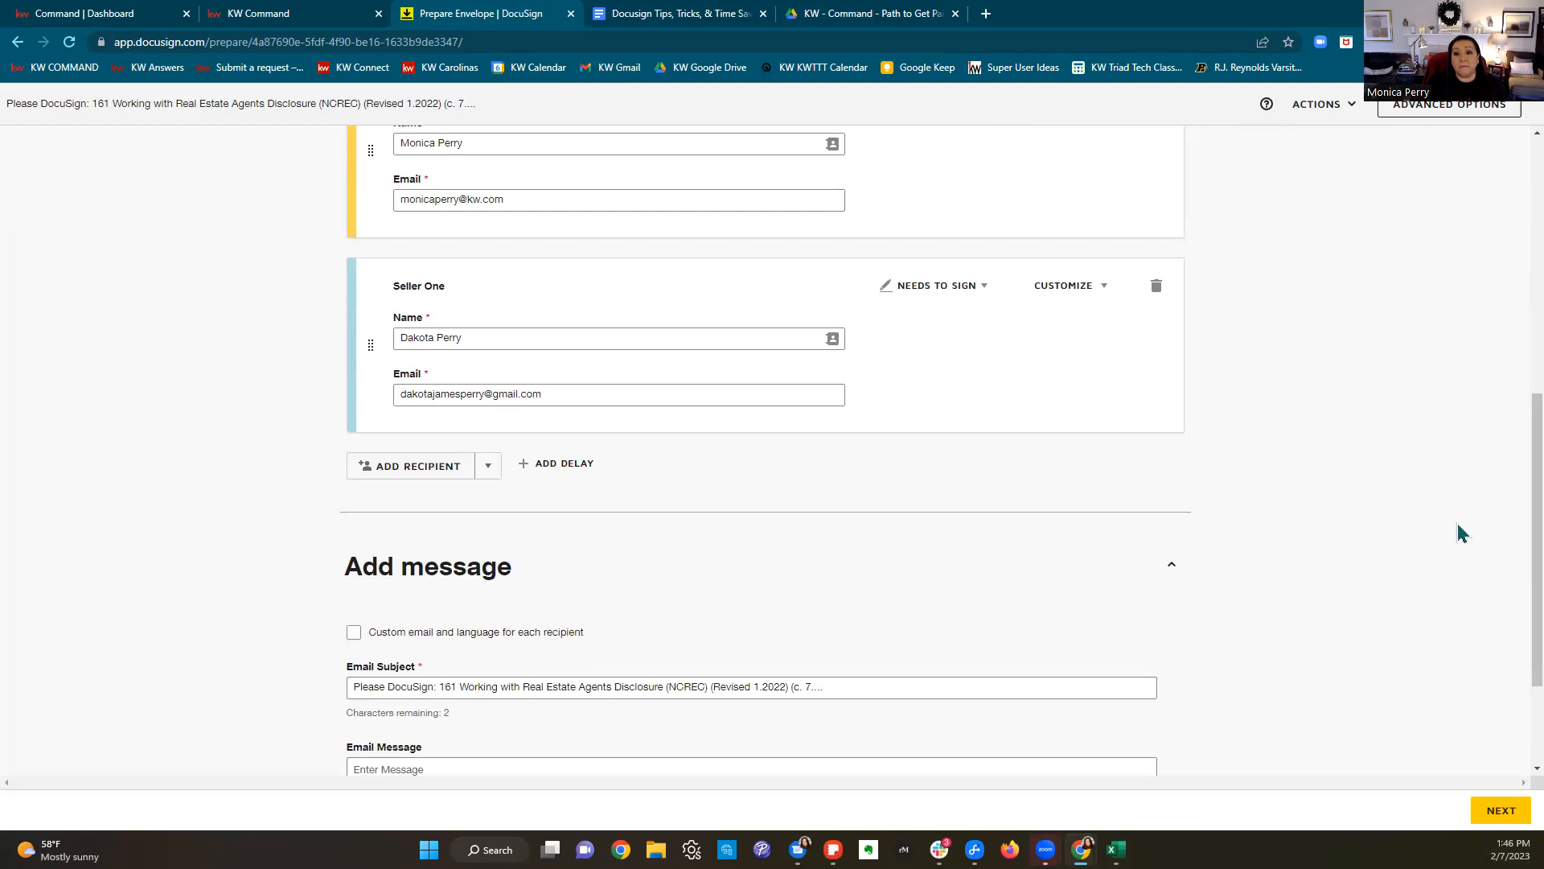
pyautogui.scroll(2, 1458, 527)
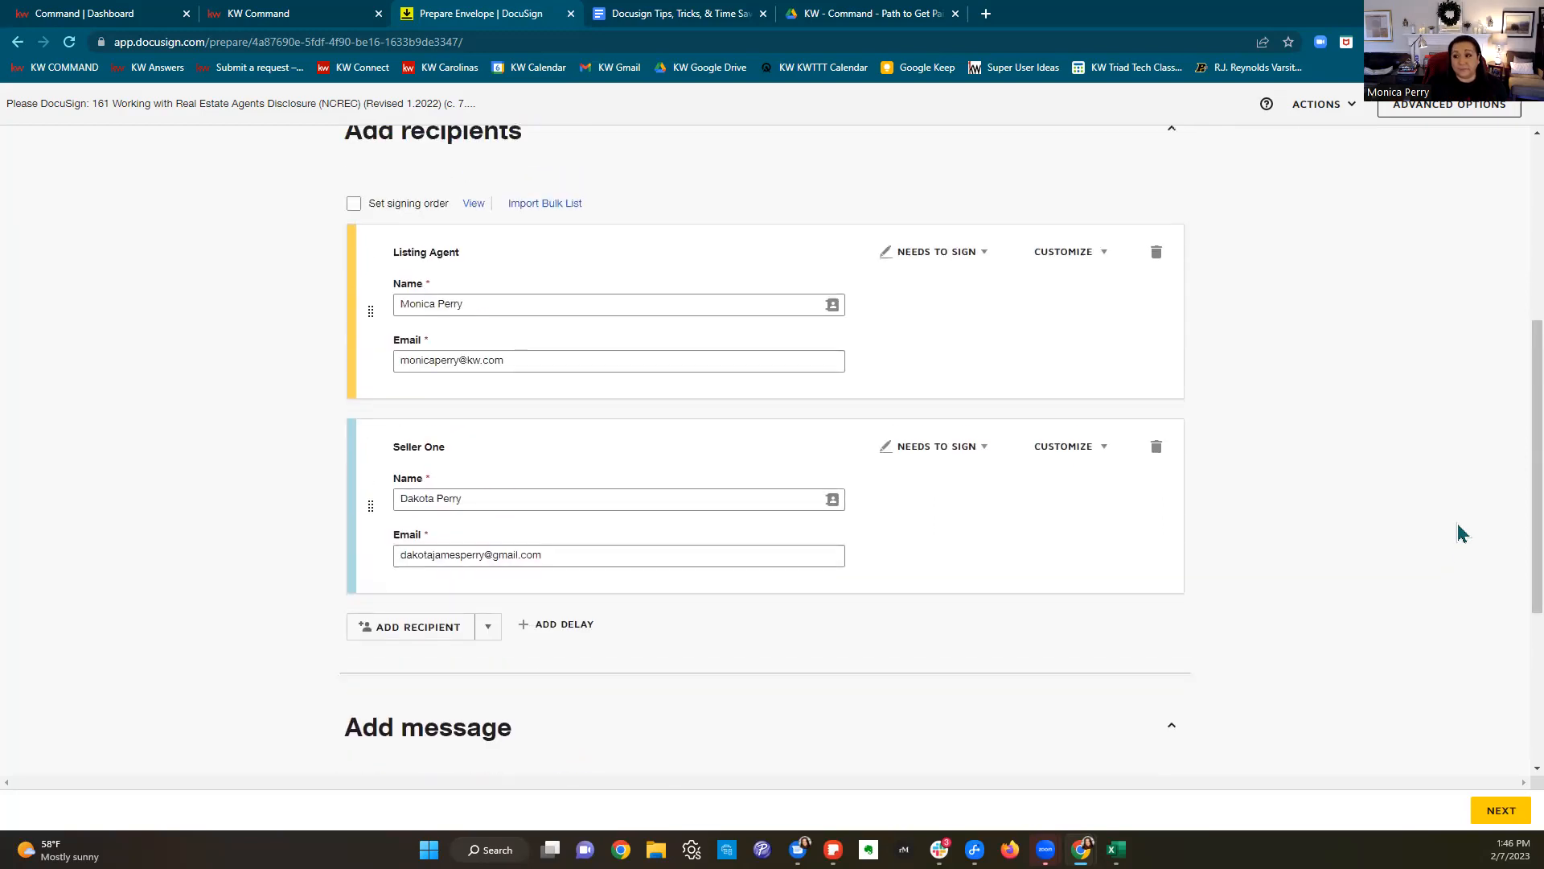
pyautogui.click(463, 635)
pyautogui.scroll(-3, 1038, 541)
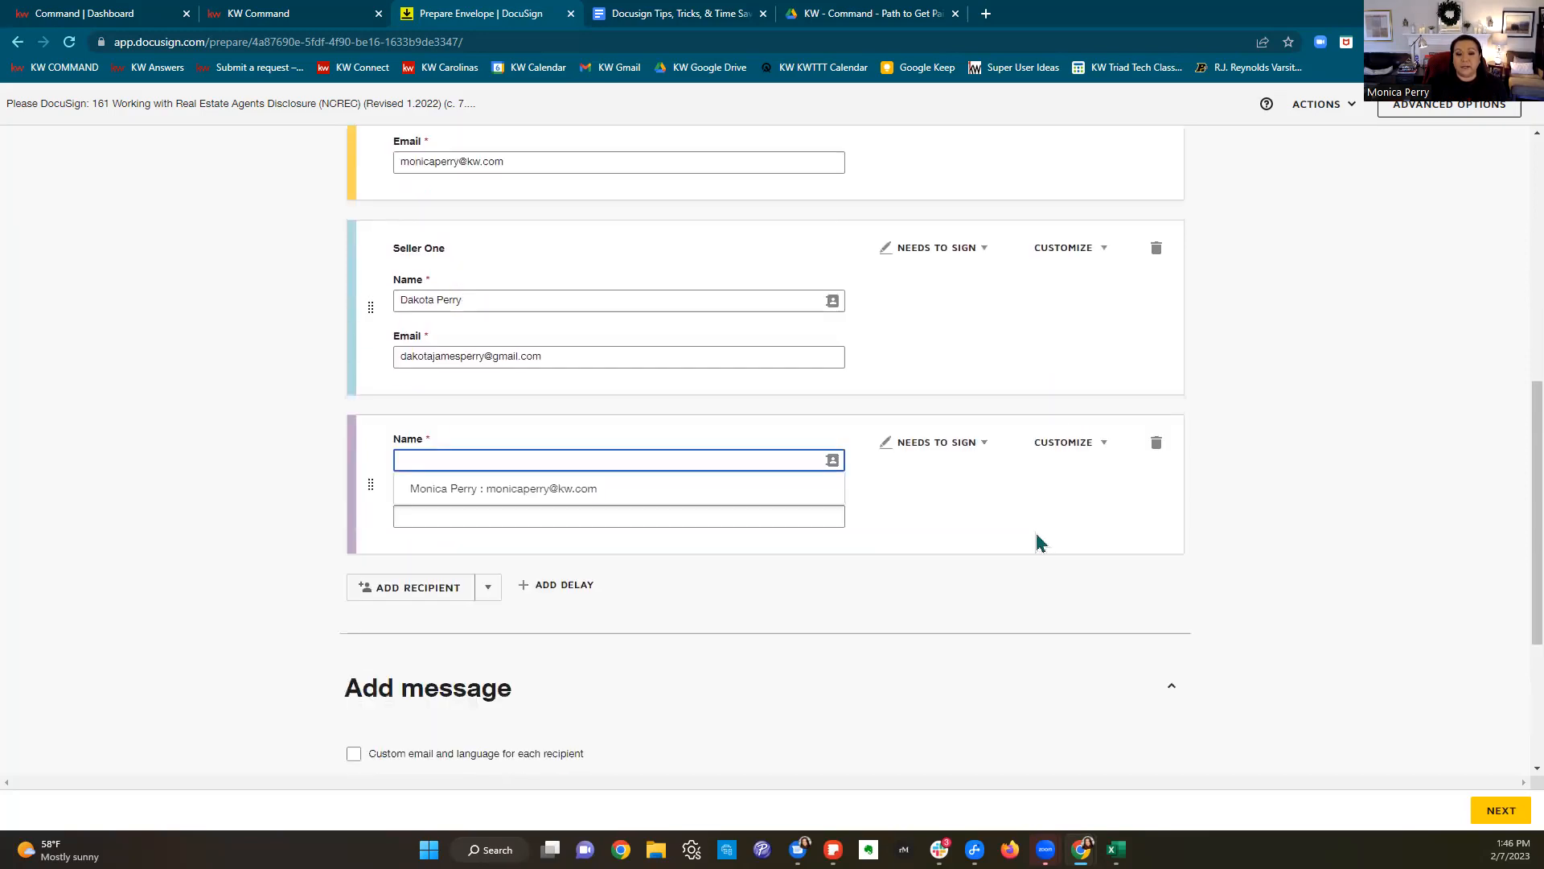
pyautogui.click(955, 400)
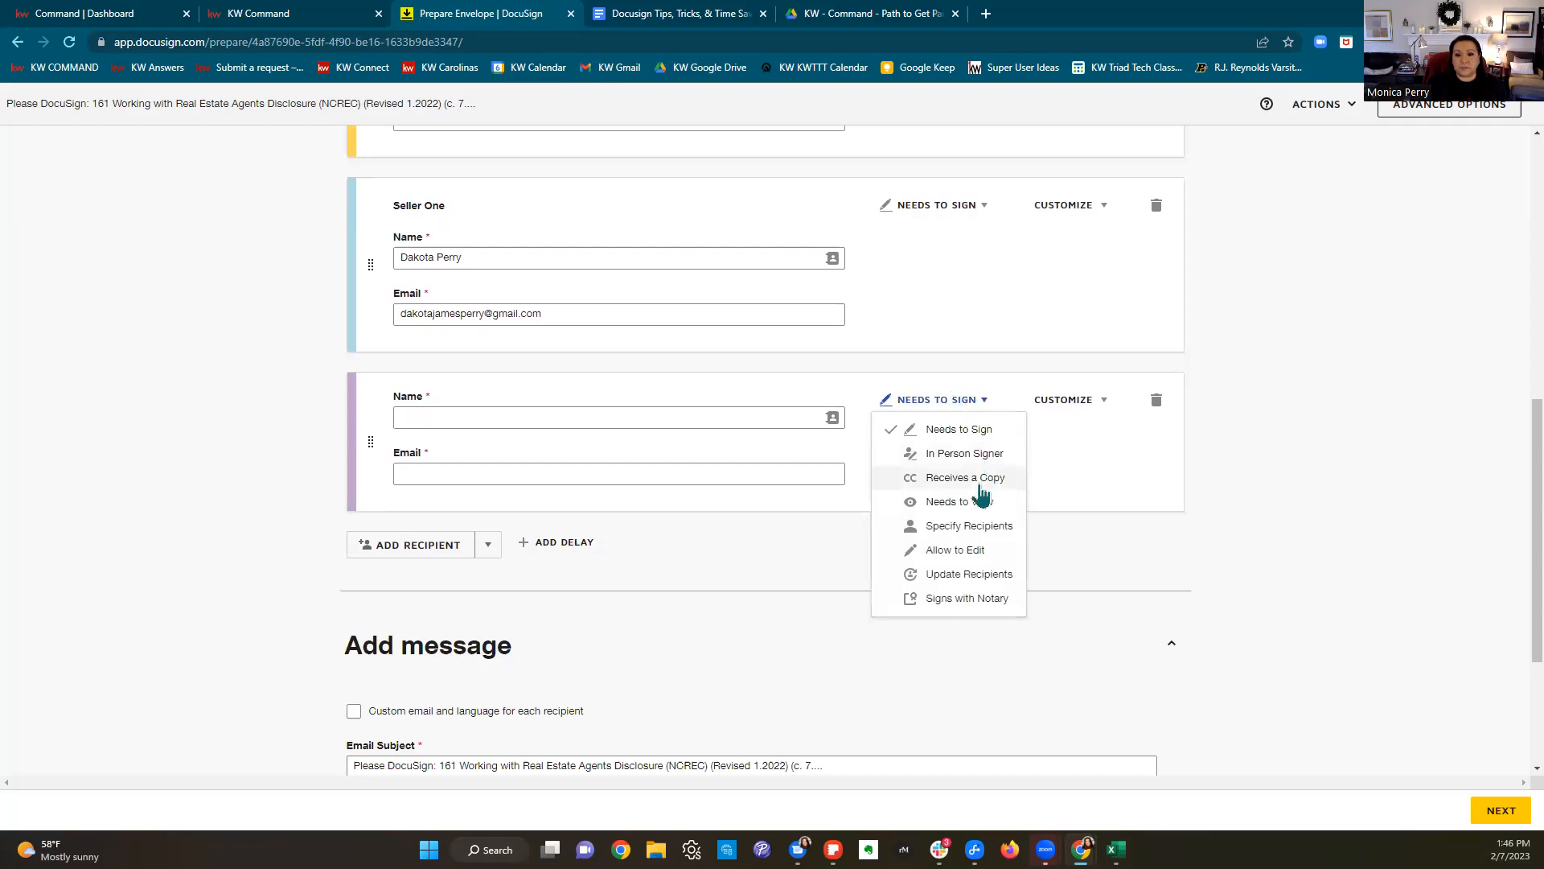
pyautogui.click(980, 480)
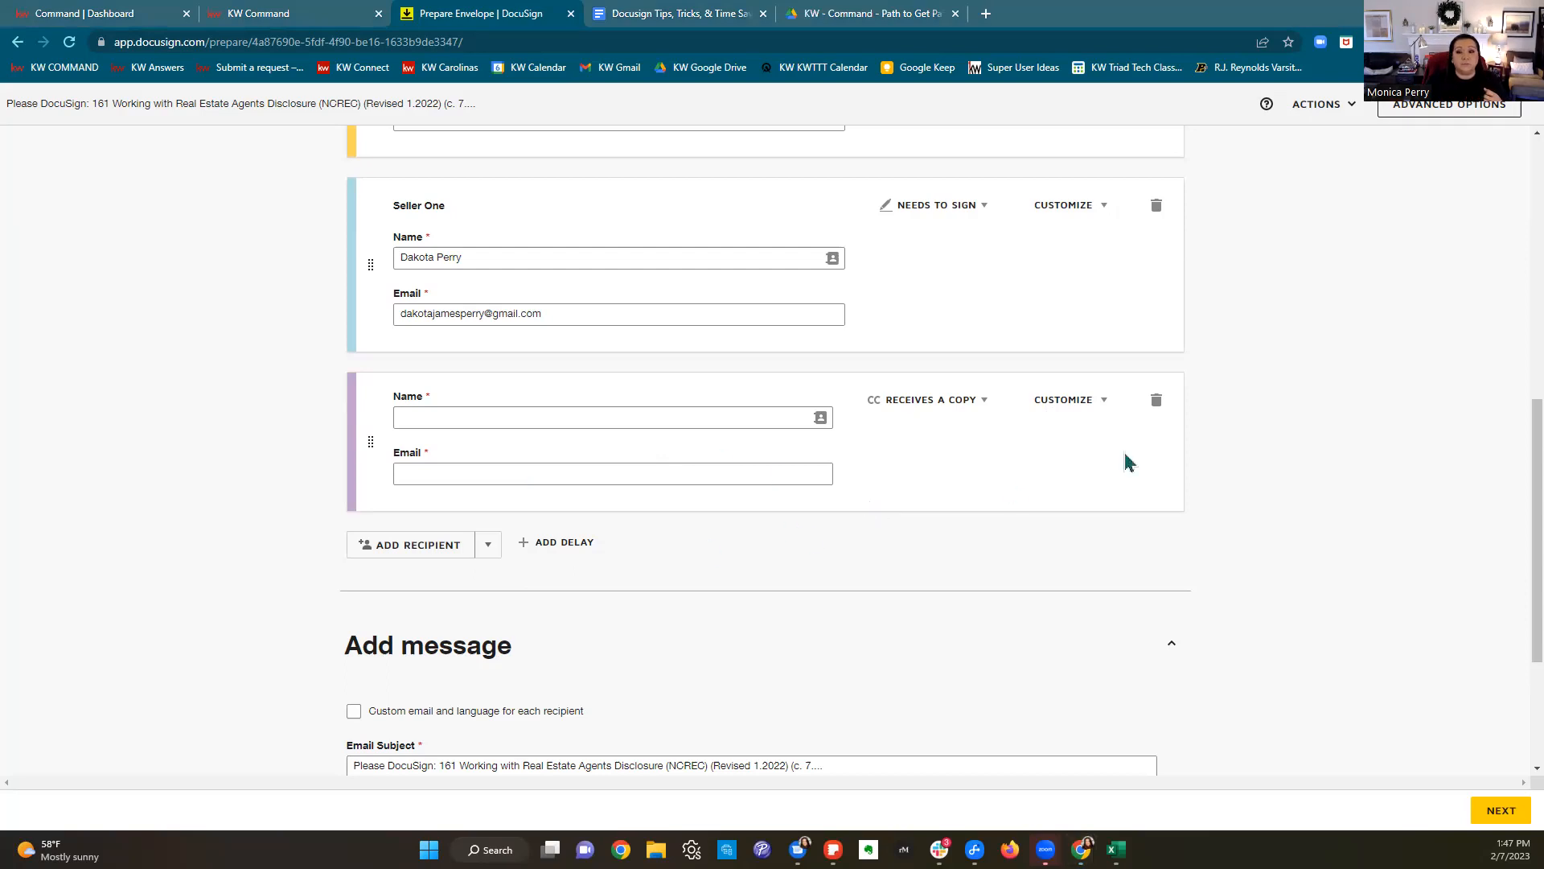
pyautogui.click(1155, 401)
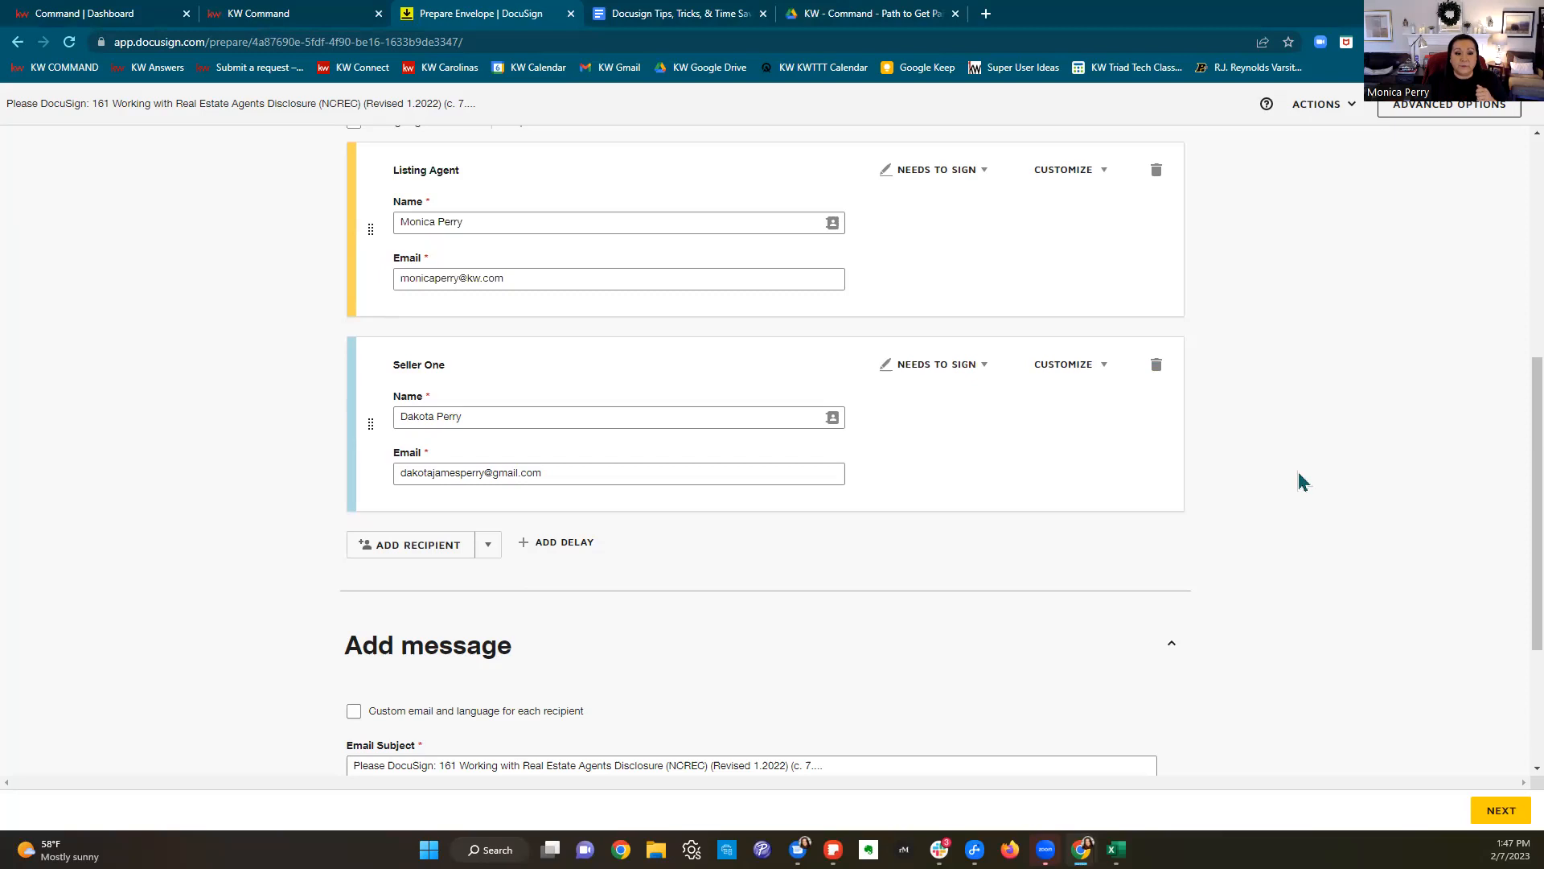
pyautogui.scroll(-3, 1298, 473)
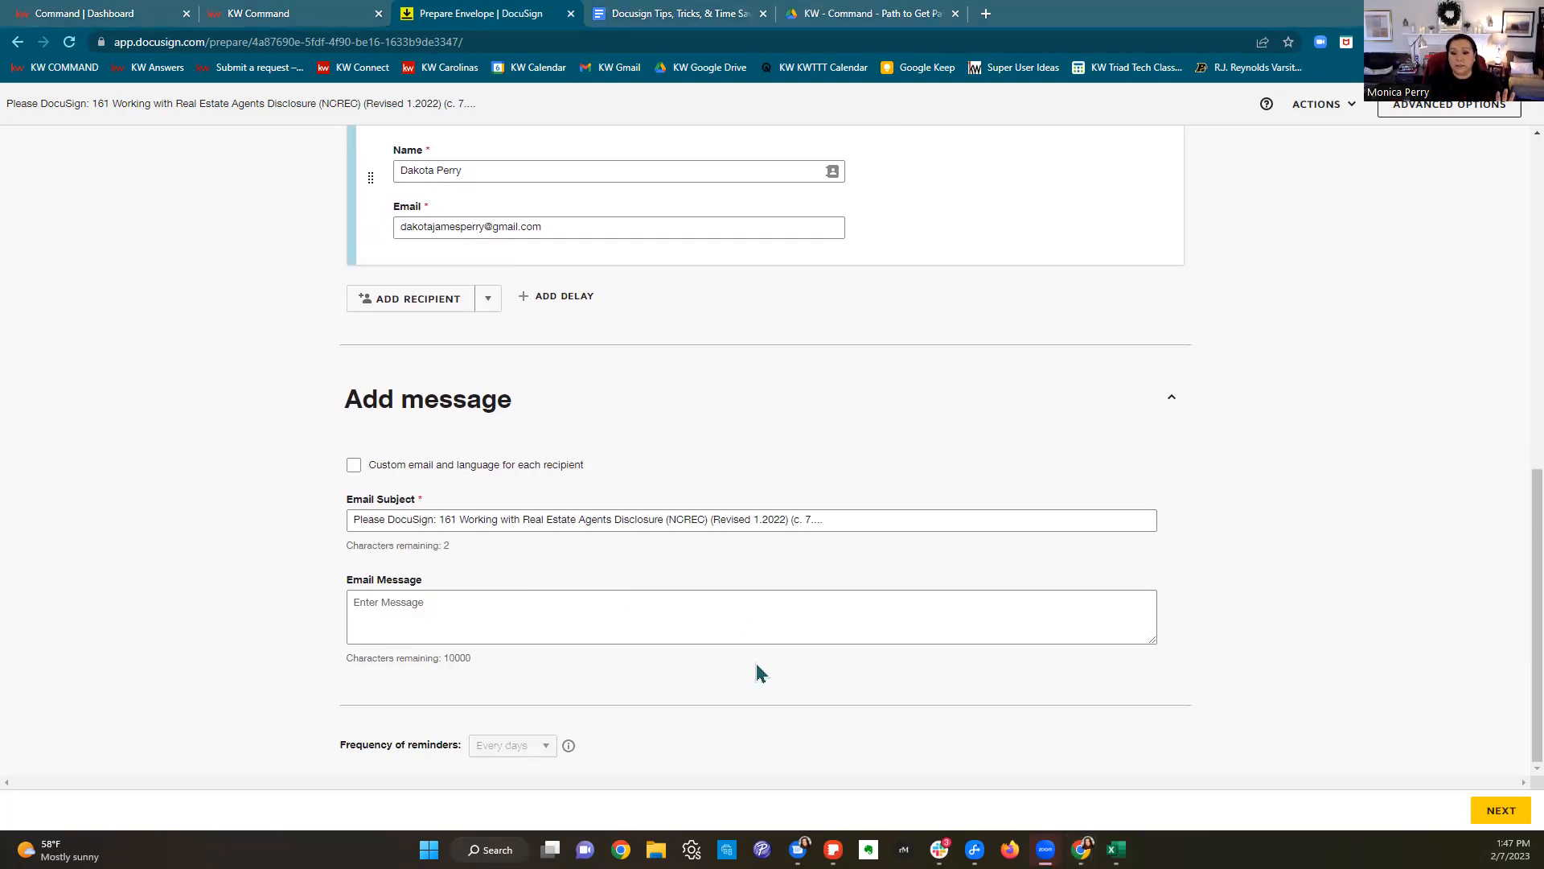
# Step: Advance to the Add Fields step and look over the tagged 161 and 101 forms
pyautogui.click(1490, 814)
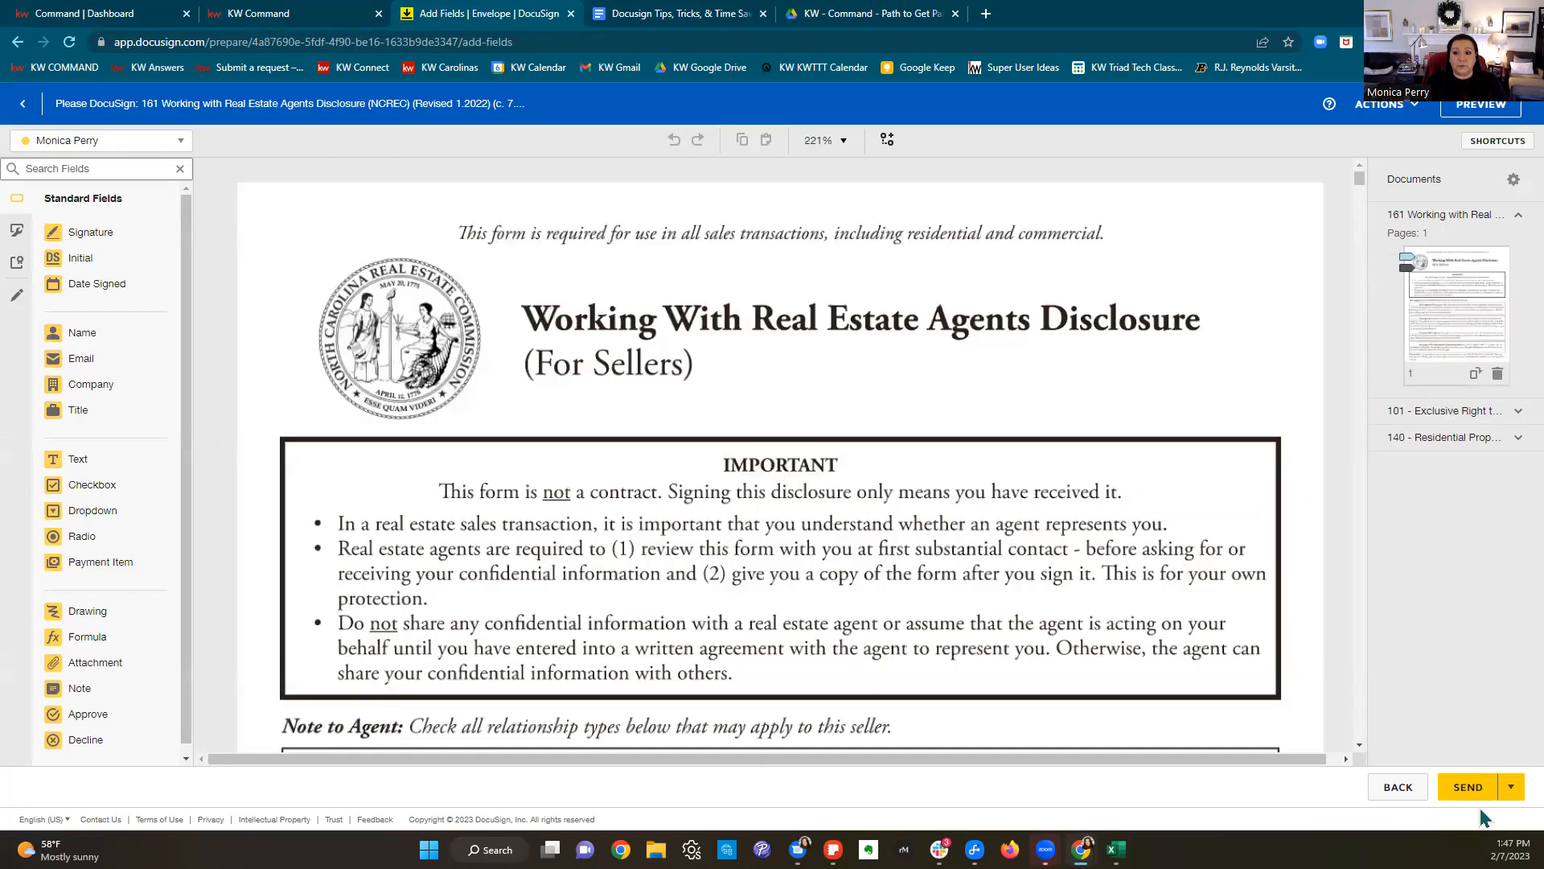
pyautogui.scroll(-2, 1131, 471)
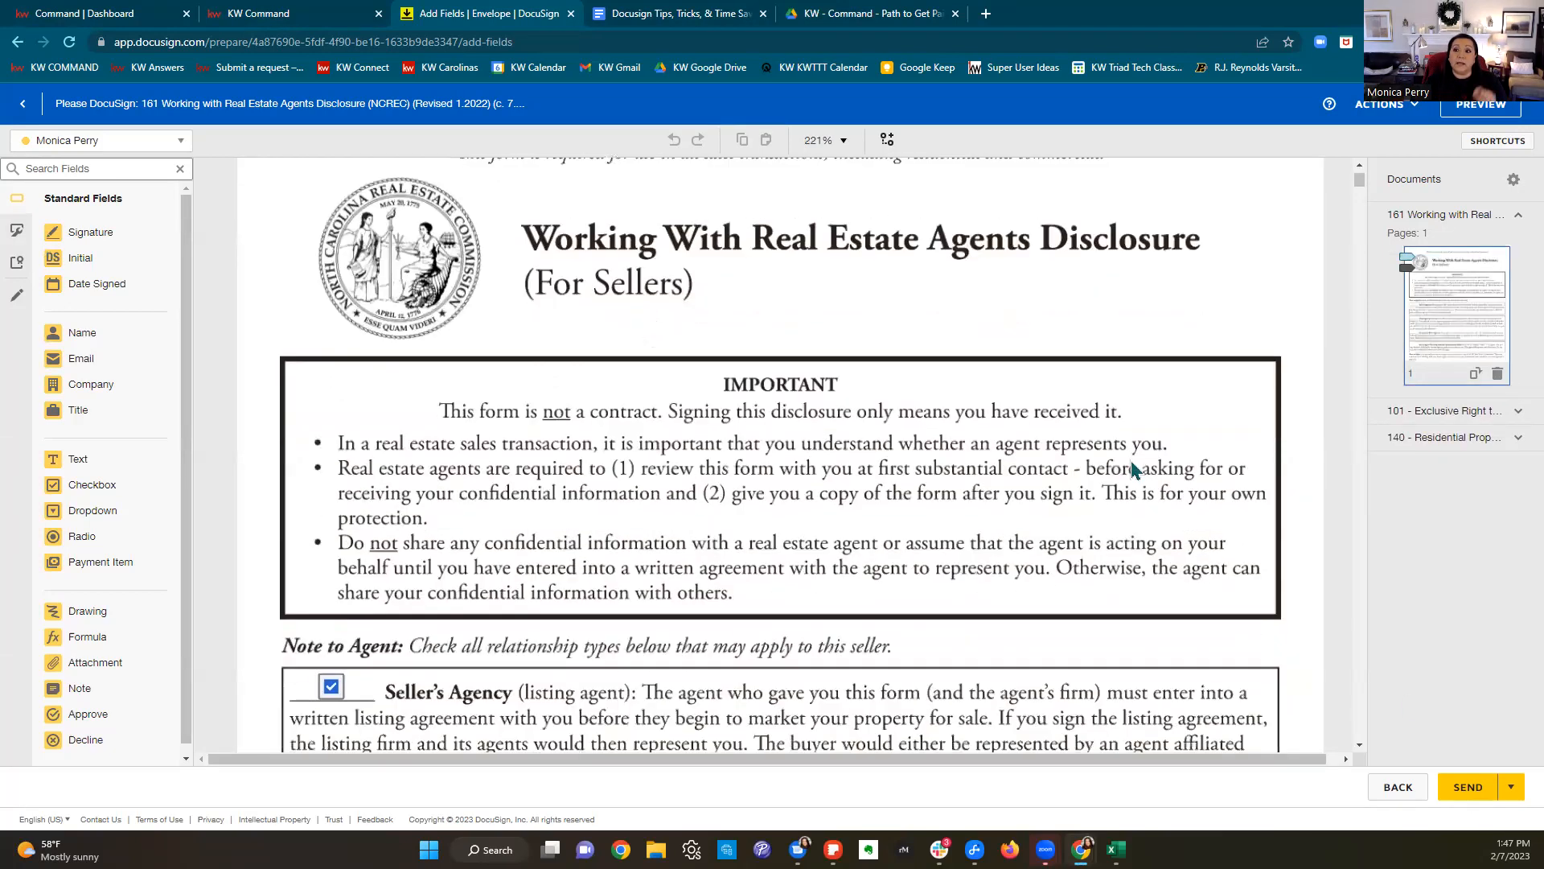
pyautogui.scroll(-1, 1131, 470)
pyautogui.scroll(-10, 1131, 471)
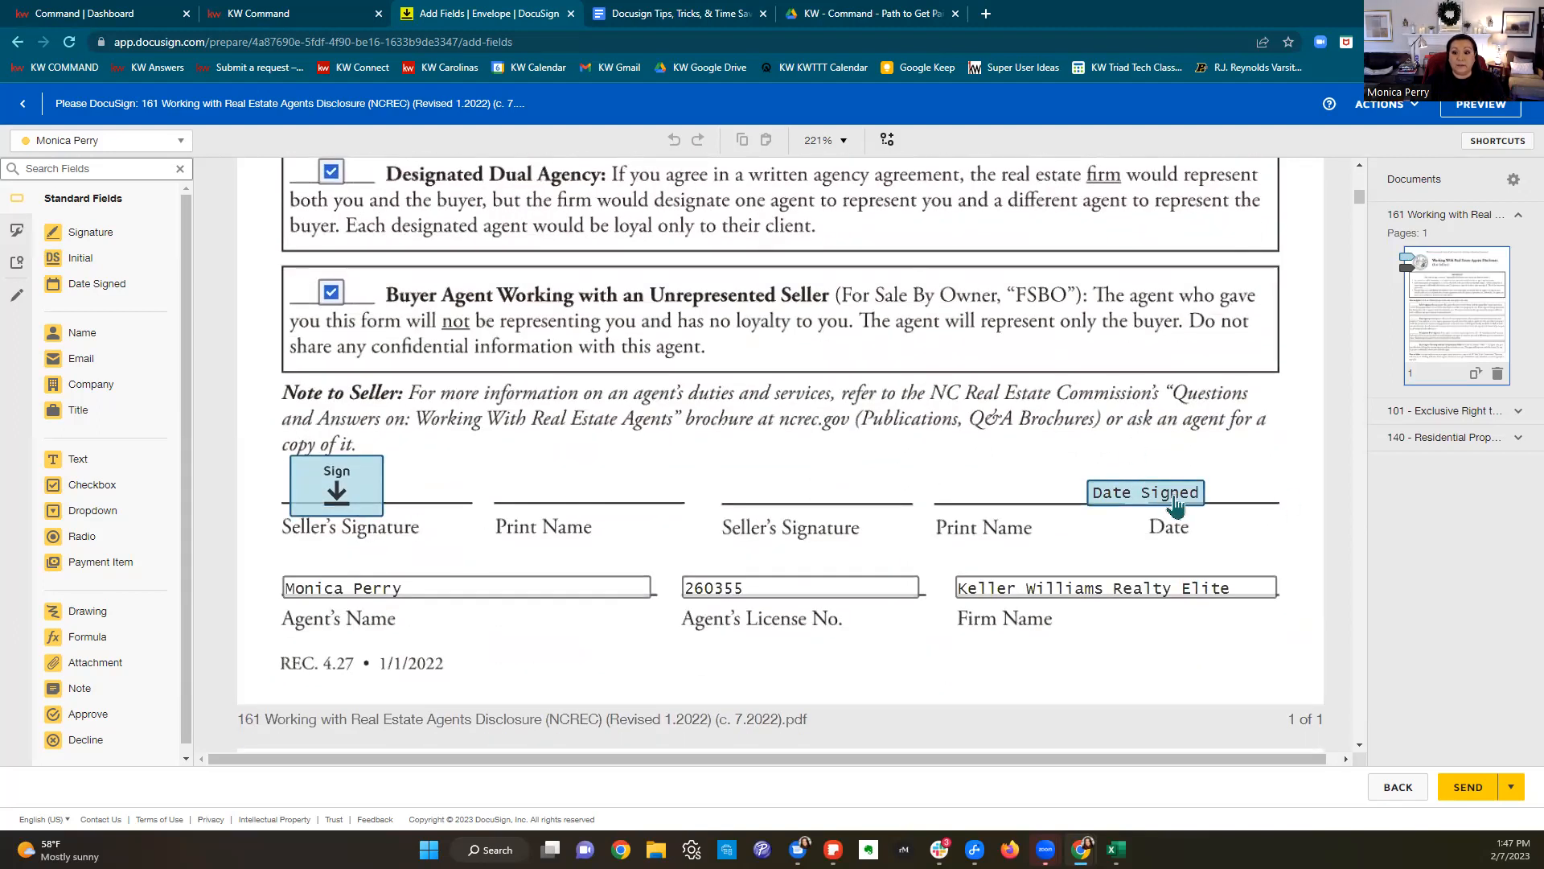
pyautogui.scroll(-10, 1175, 505)
pyautogui.scroll(-8, 1174, 497)
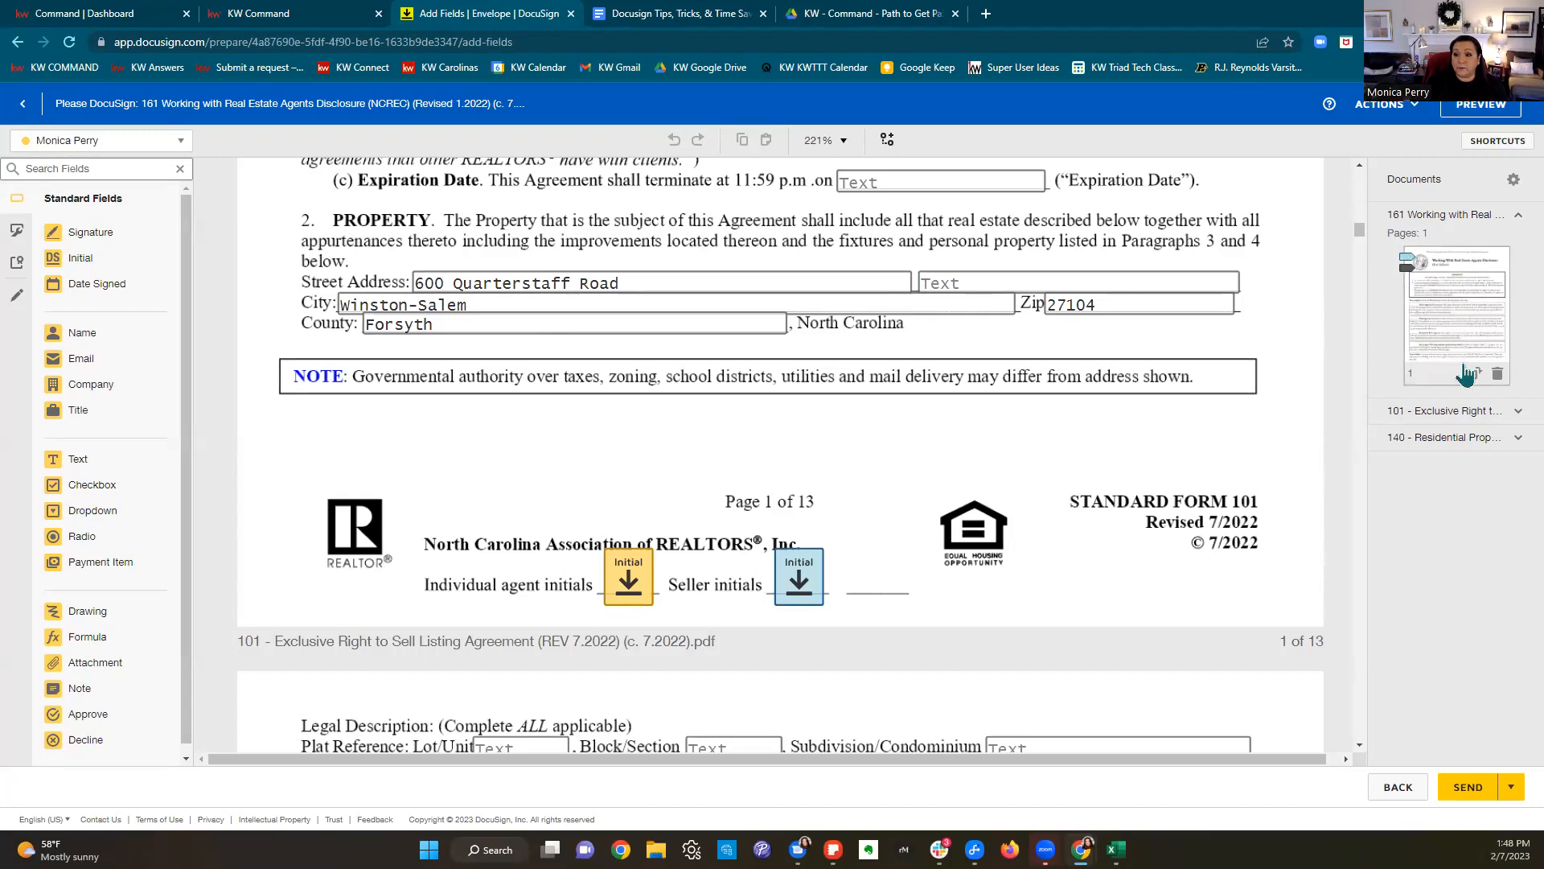
pyautogui.click(1464, 419)
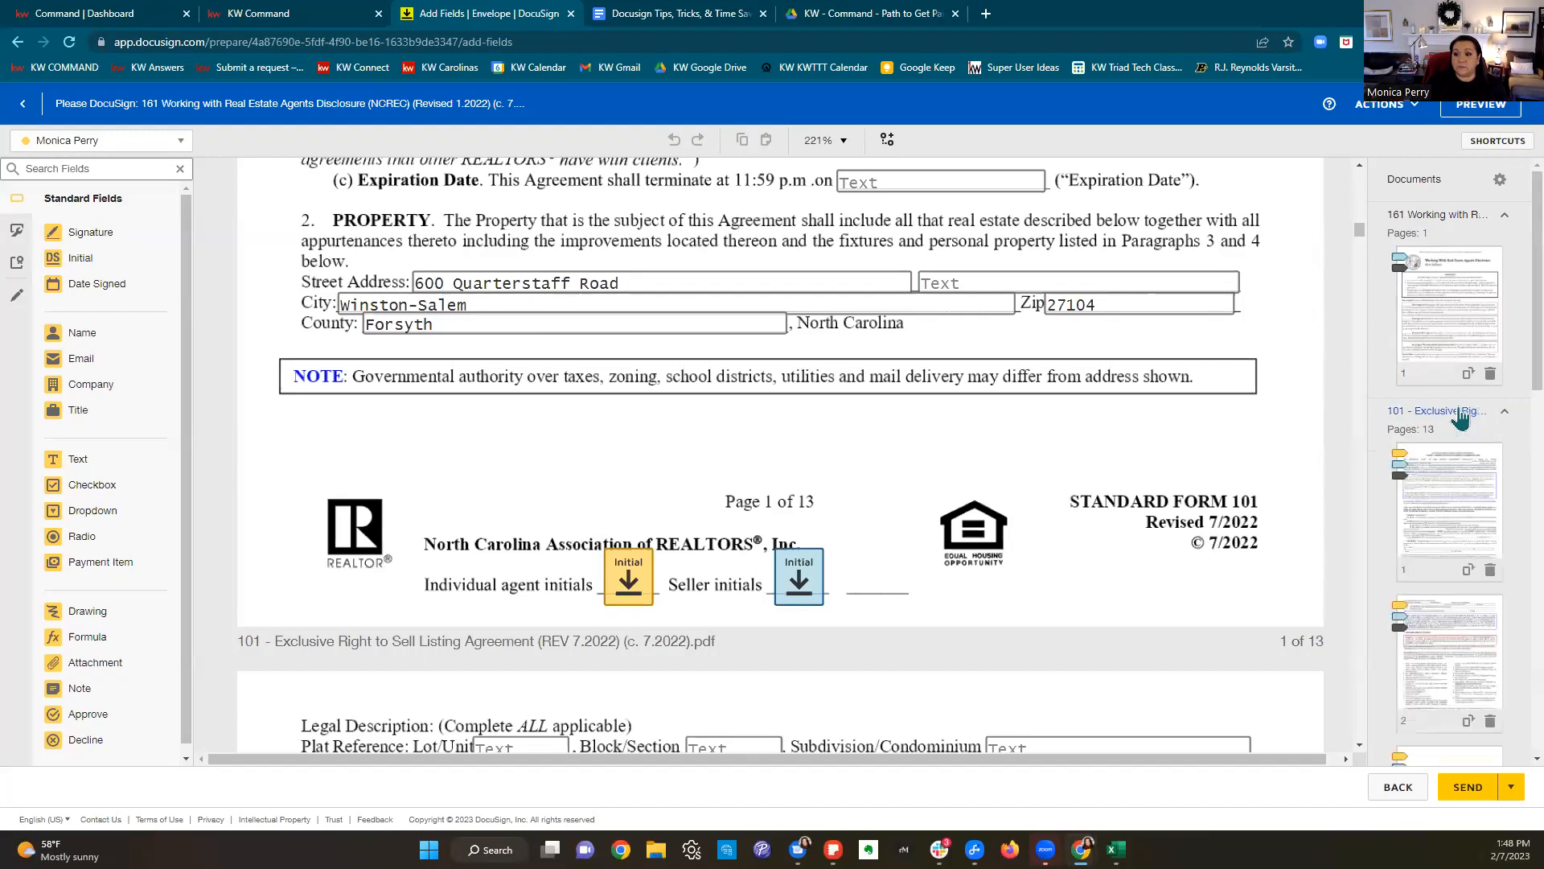
pyautogui.scroll(-2, 1432, 362)
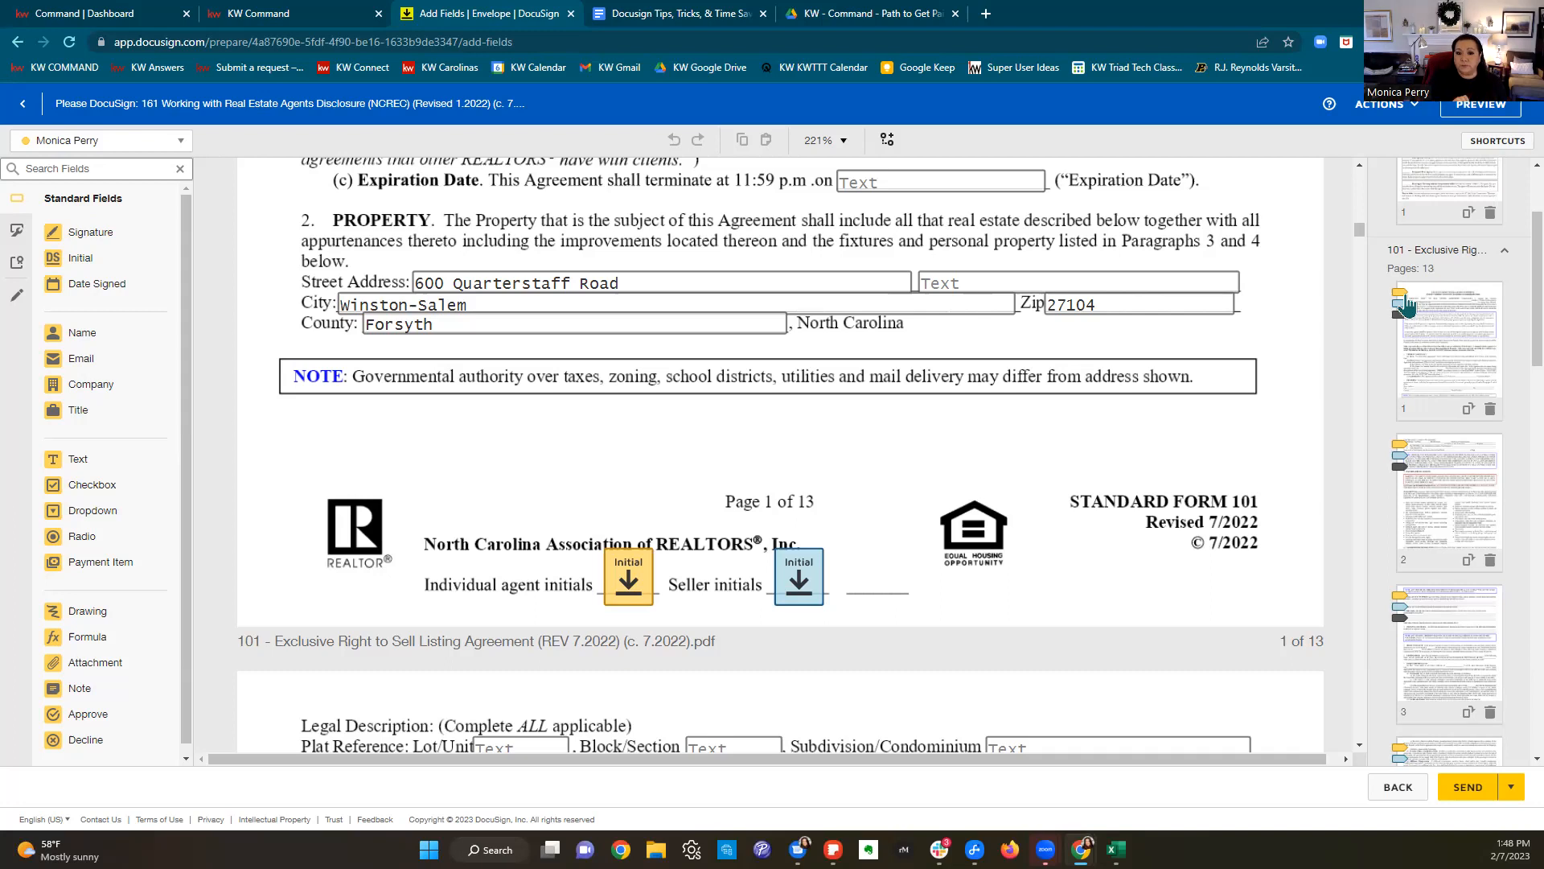
pyautogui.scroll(-6, 1102, 436)
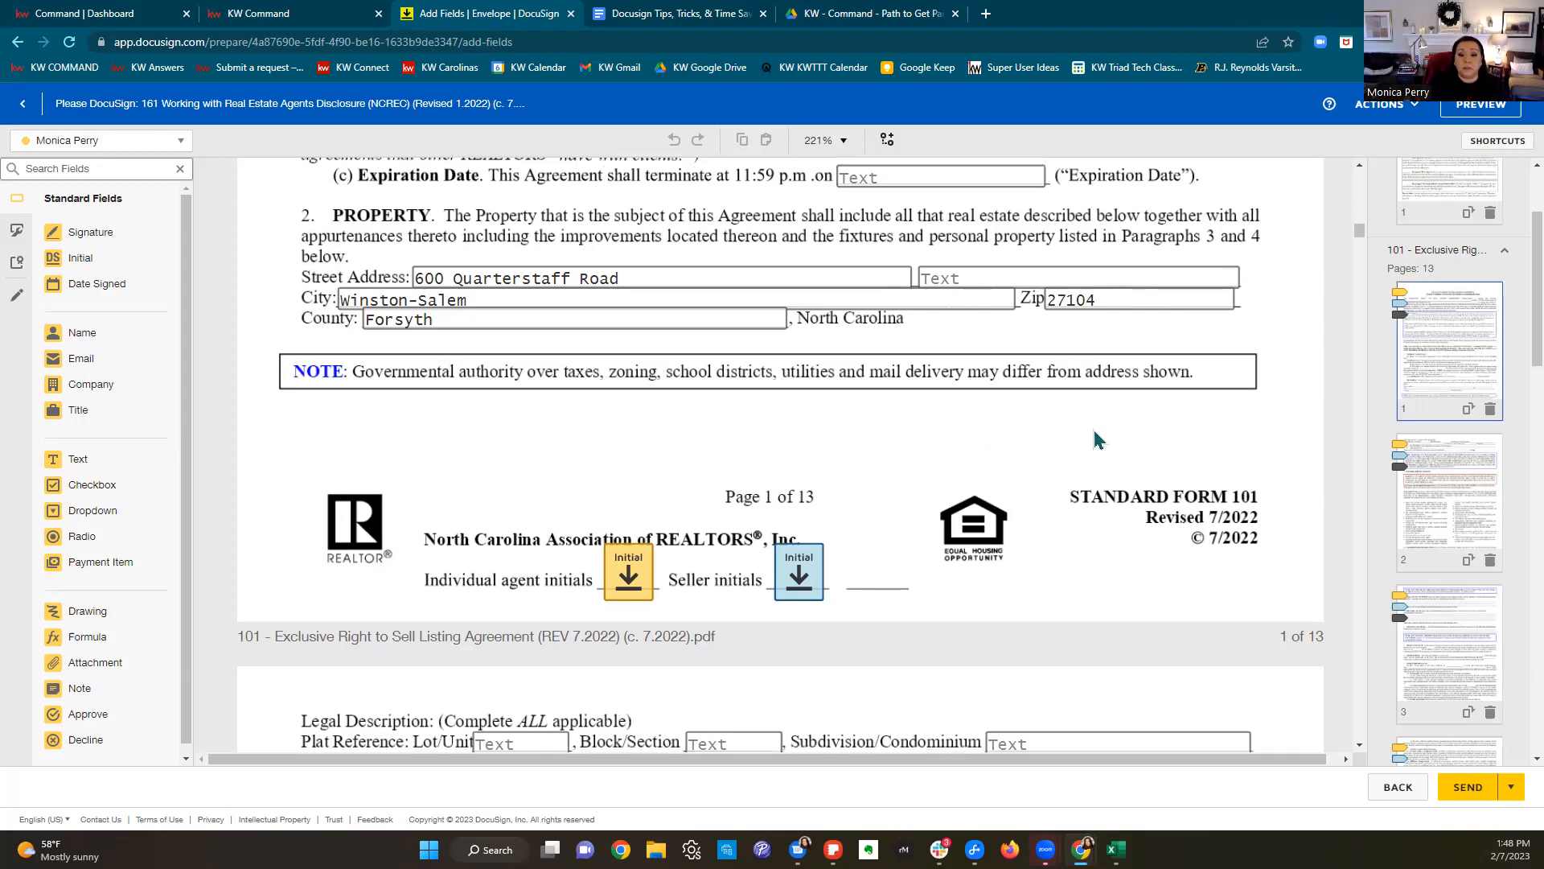
pyautogui.scroll(-20, 1125, 434)
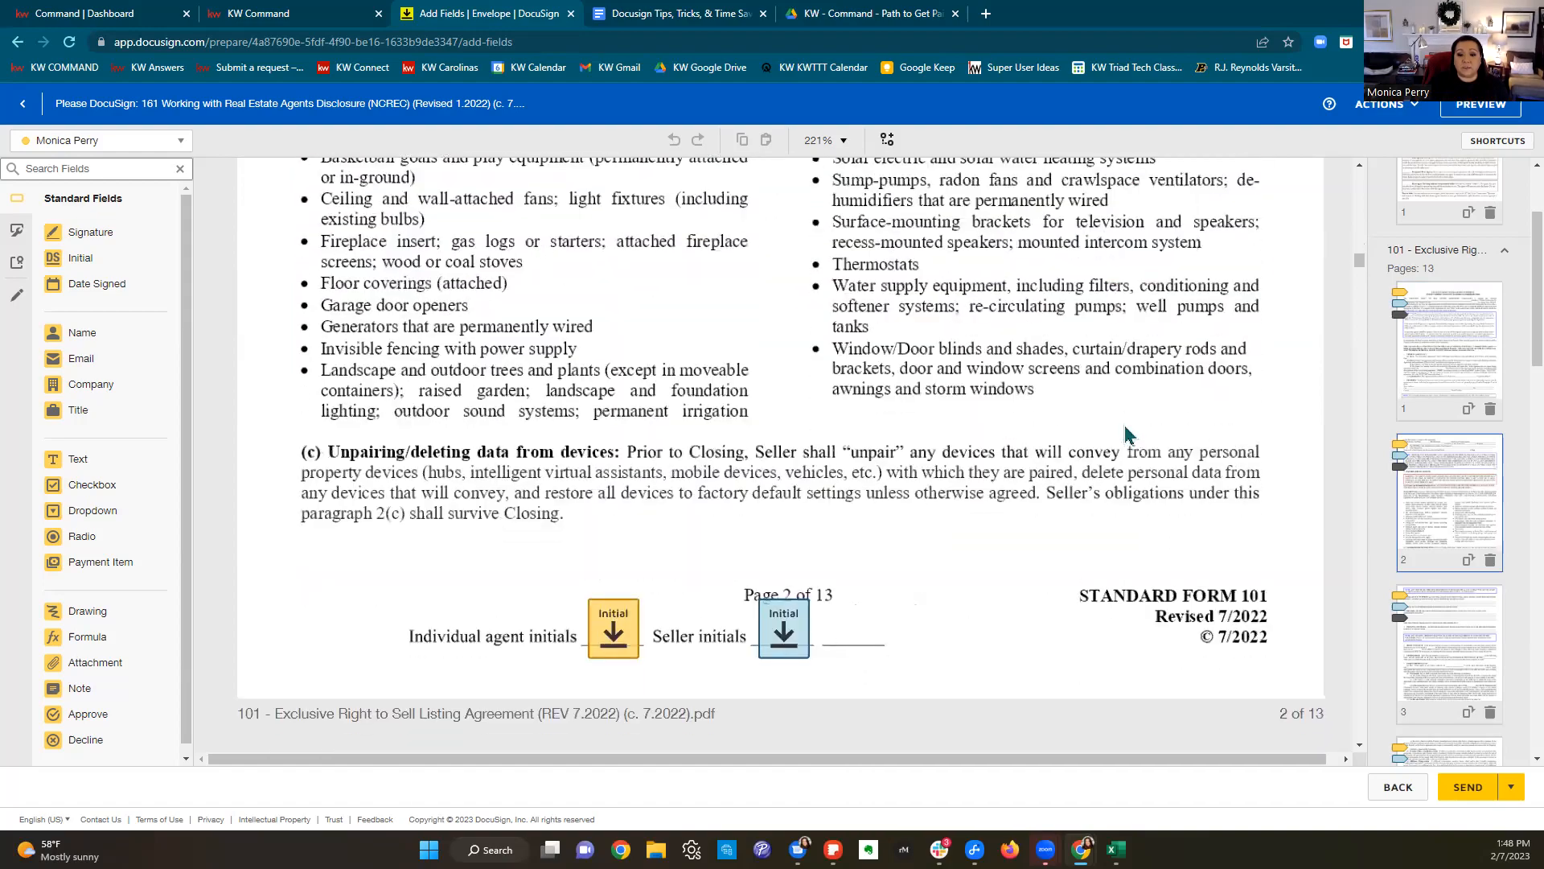
pyautogui.scroll(-20, 1126, 434)
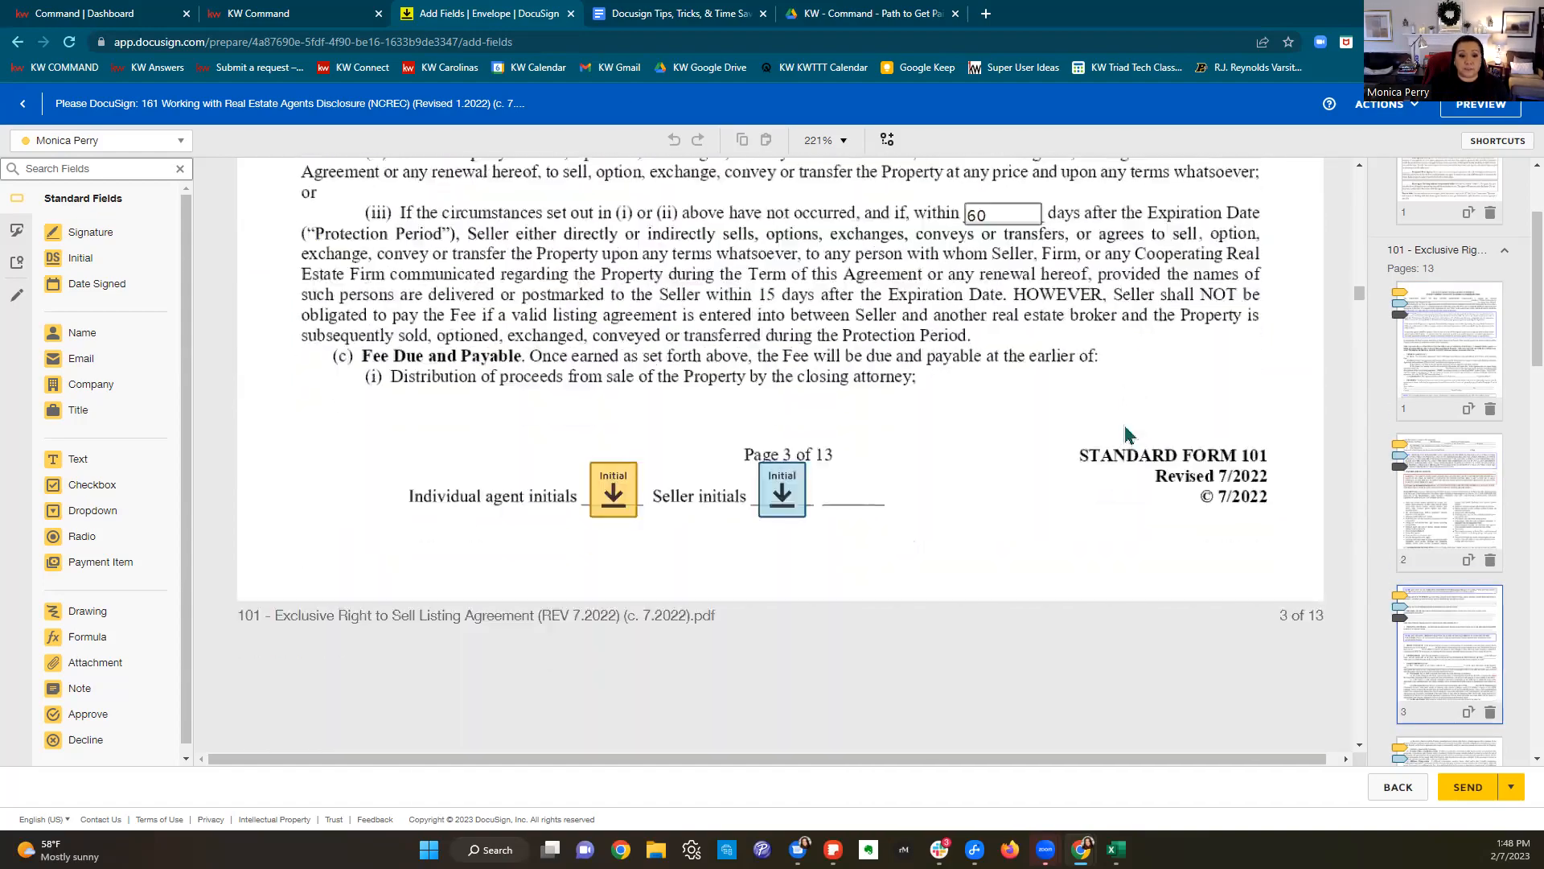
pyautogui.scroll(-10, 1126, 434)
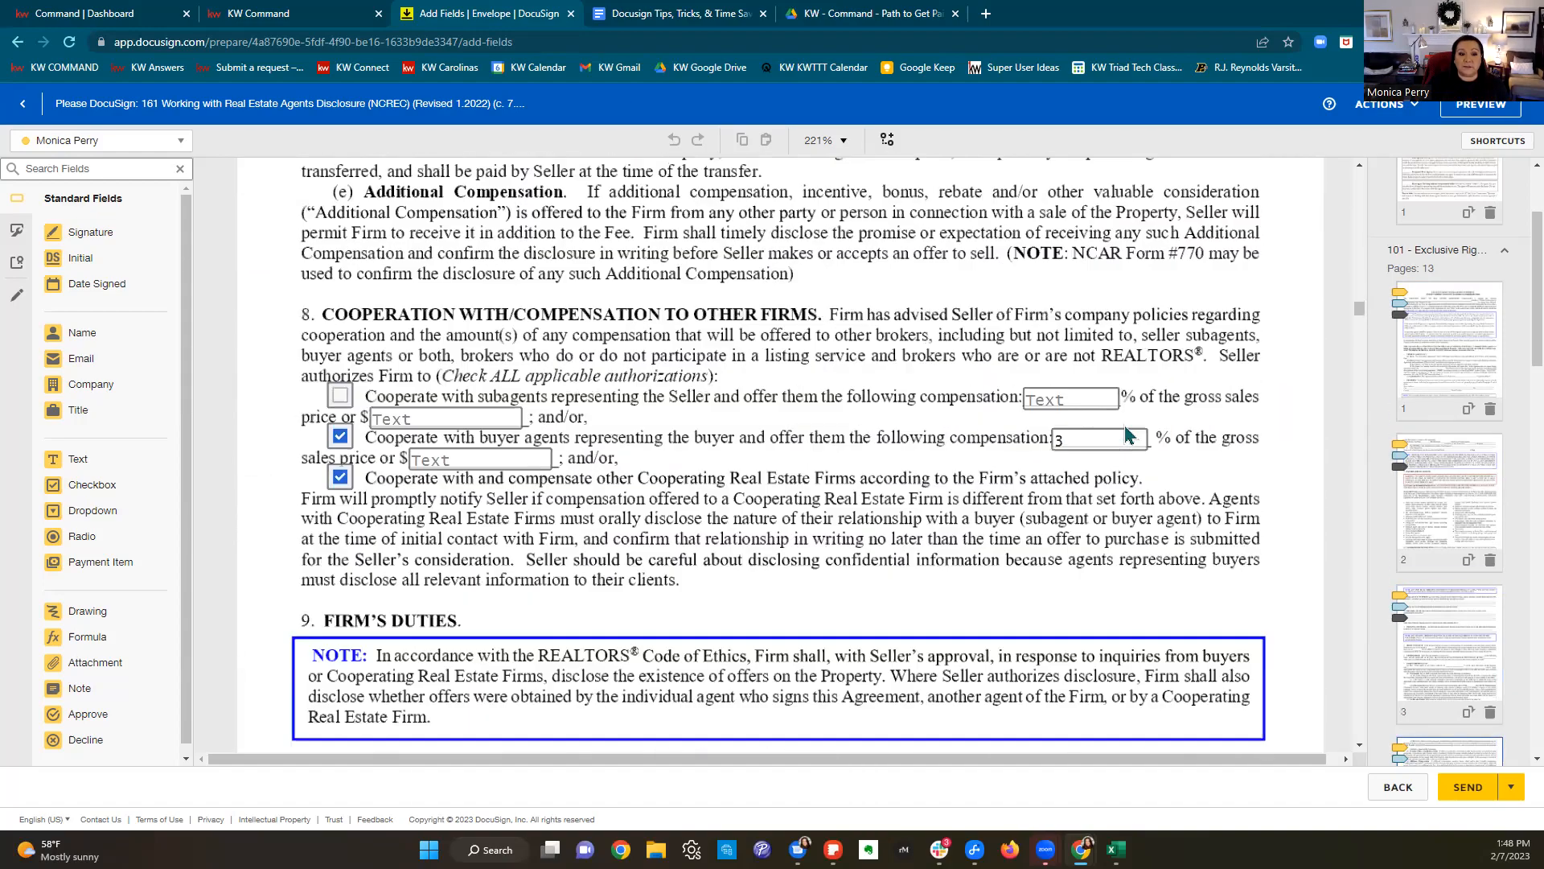
pyautogui.scroll(-15, 1125, 434)
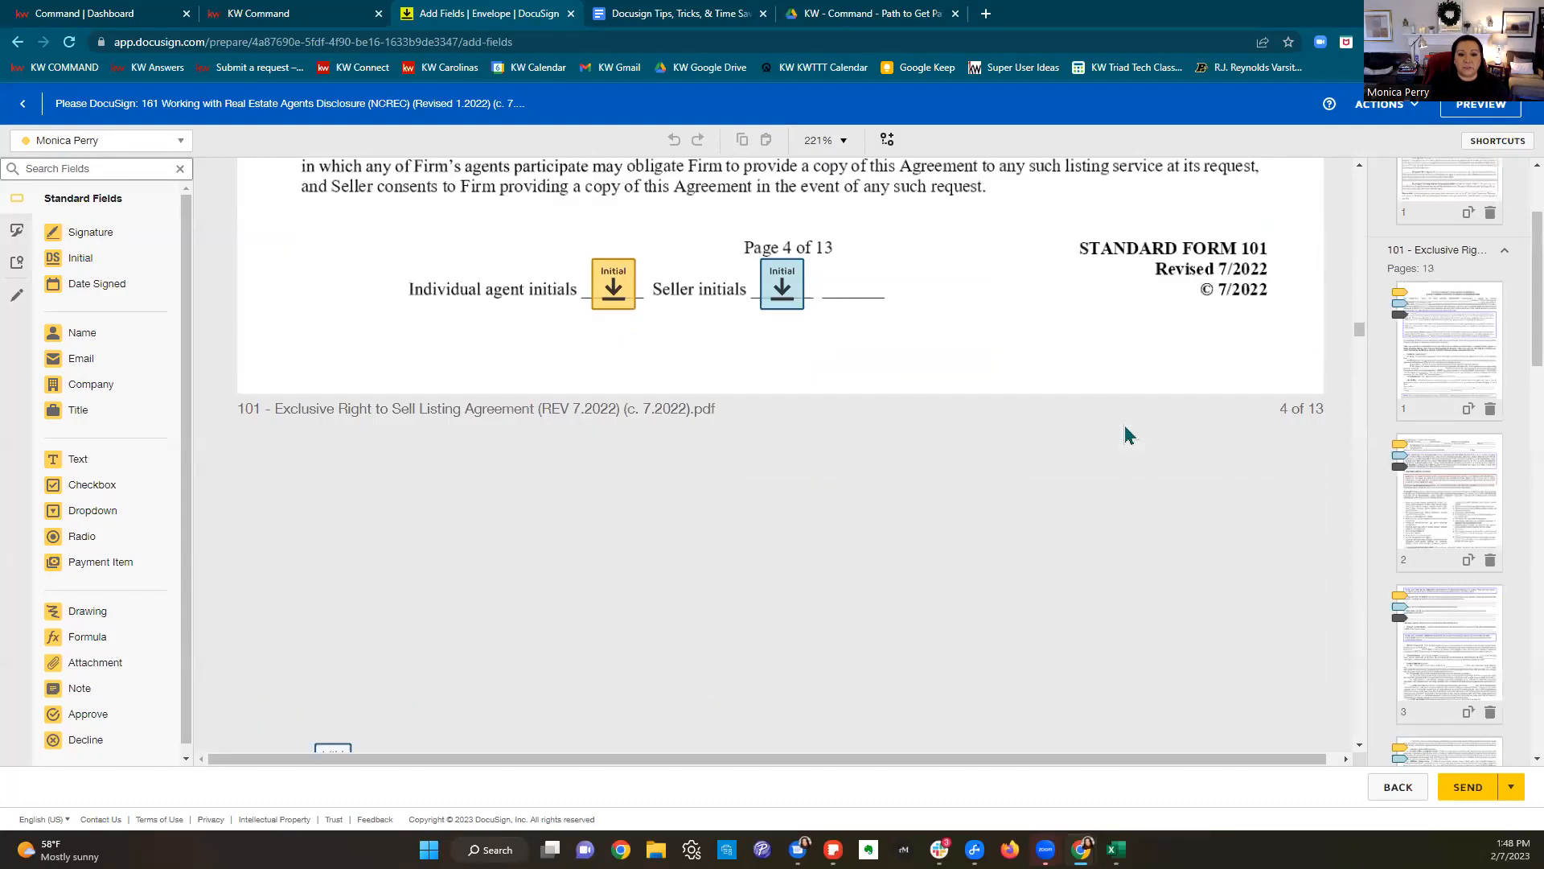
pyautogui.scroll(-3, 1124, 433)
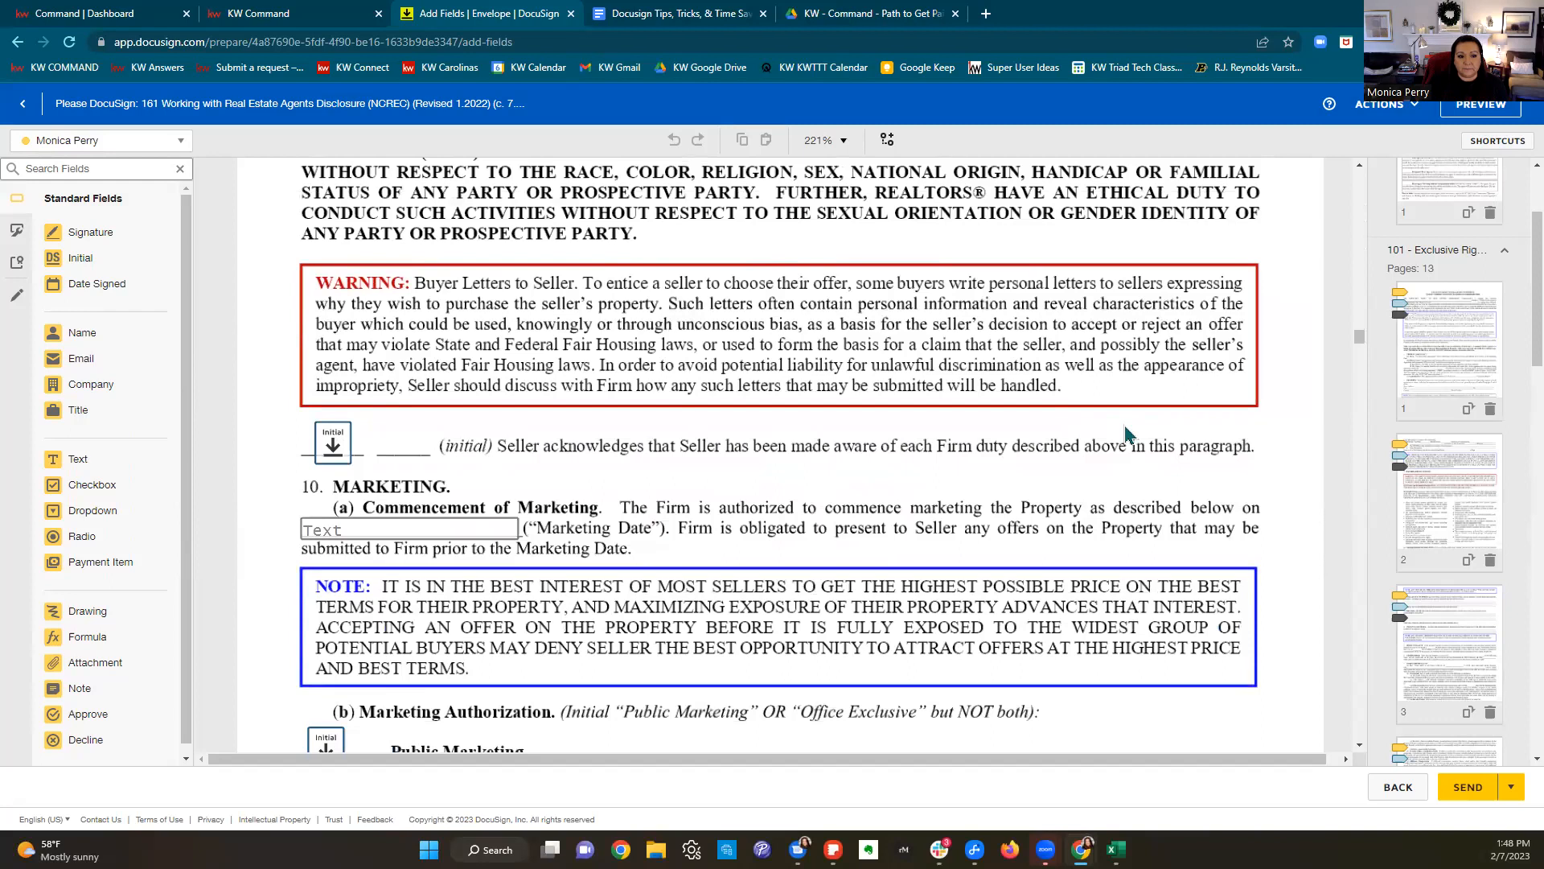
pyautogui.scroll(-3, 1126, 433)
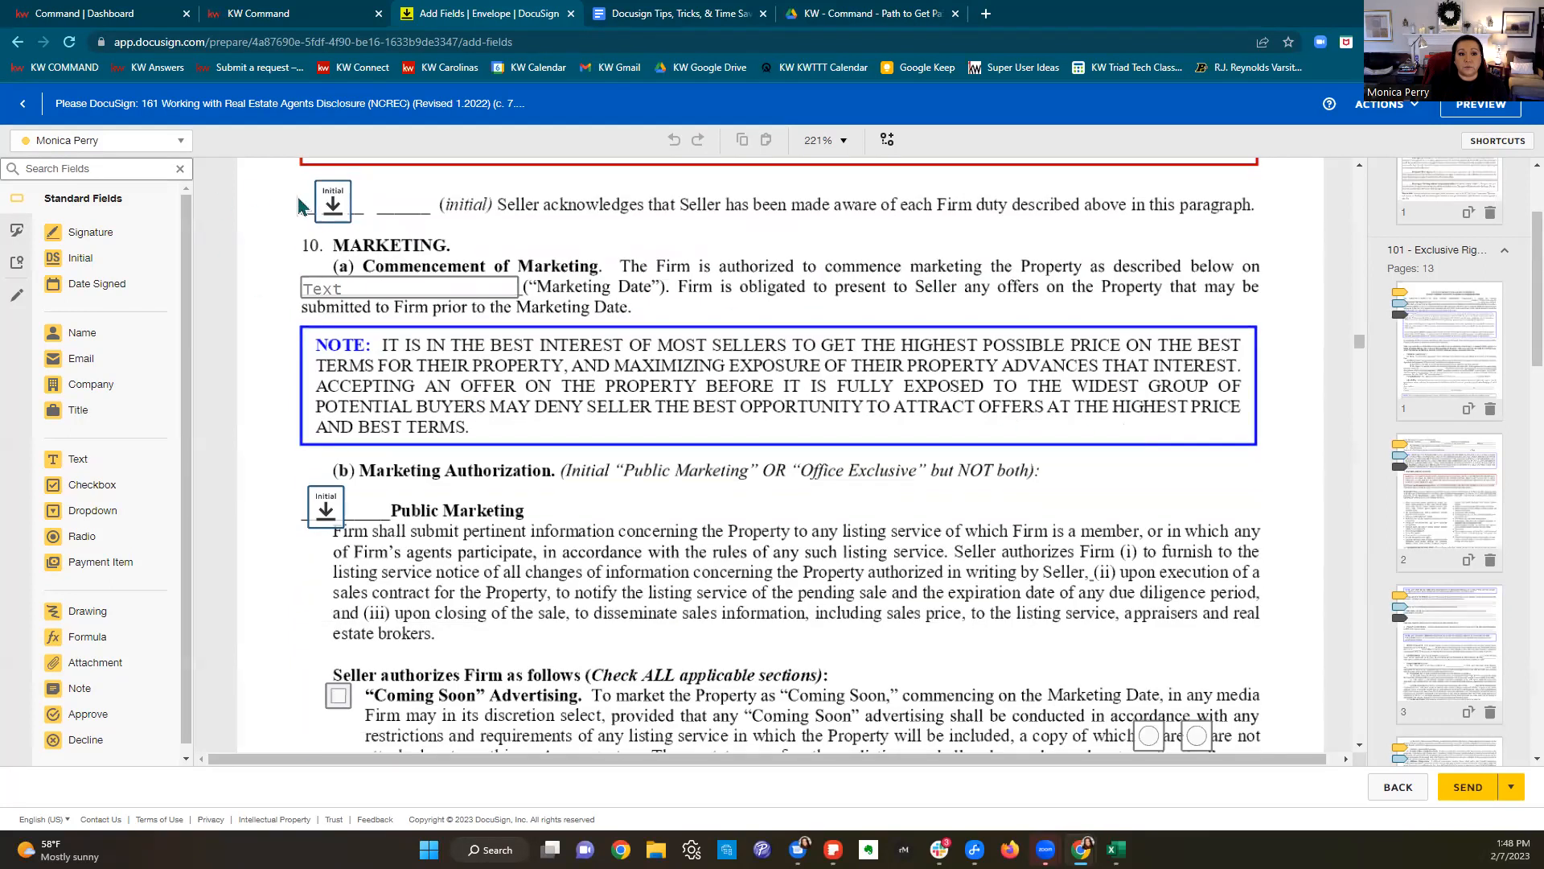
pyautogui.moveTo(818, 207); pyautogui.dragTo(1244, 241)
pyautogui.scroll(3, 1147, 342)
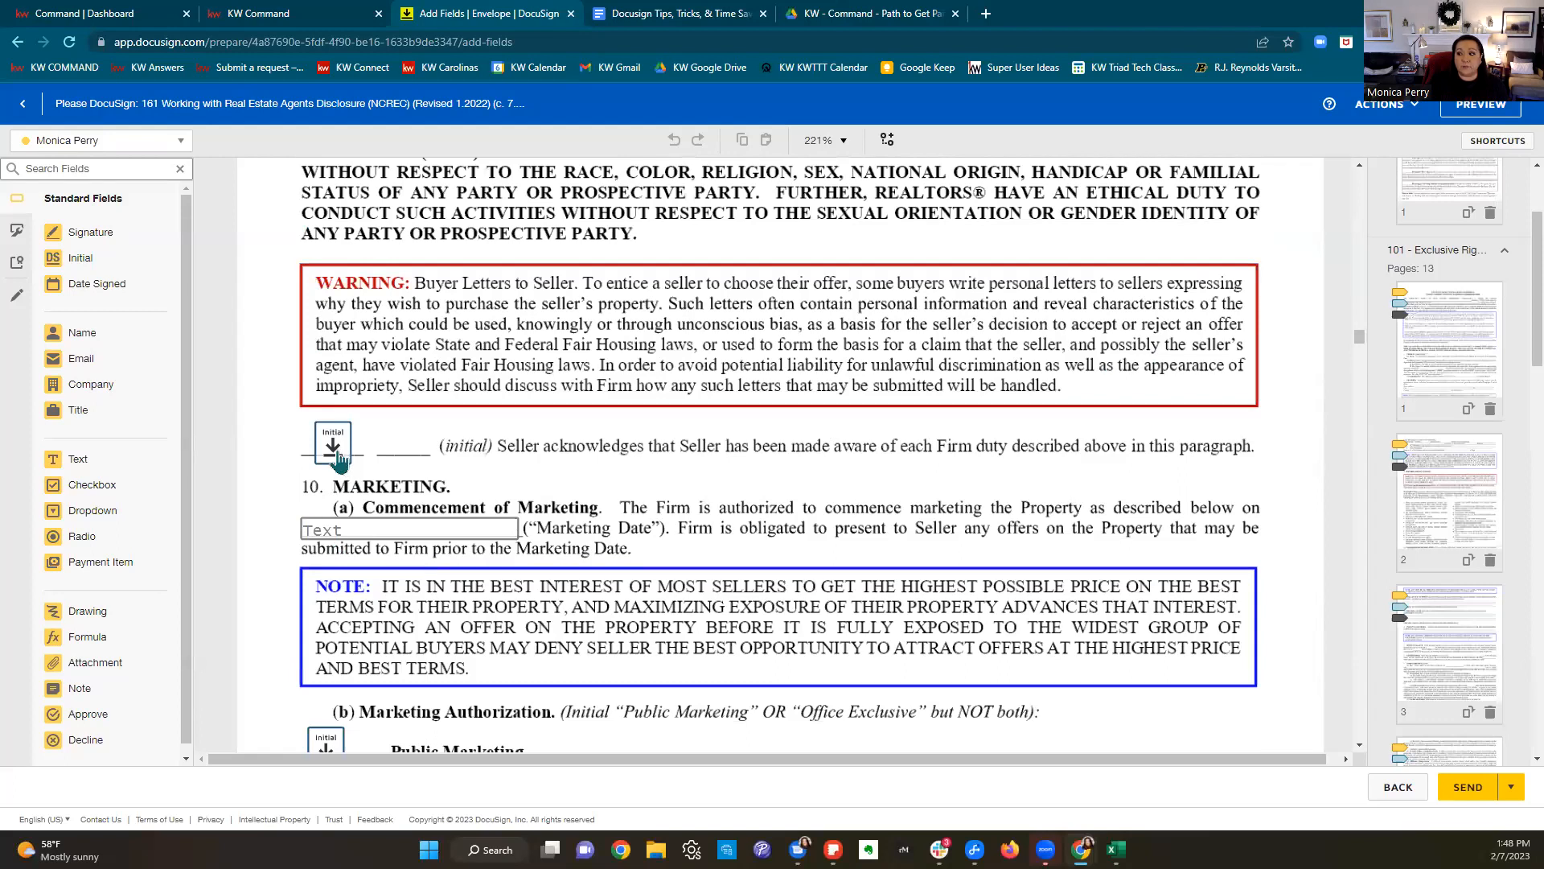
pyautogui.scroll(6, 338, 459)
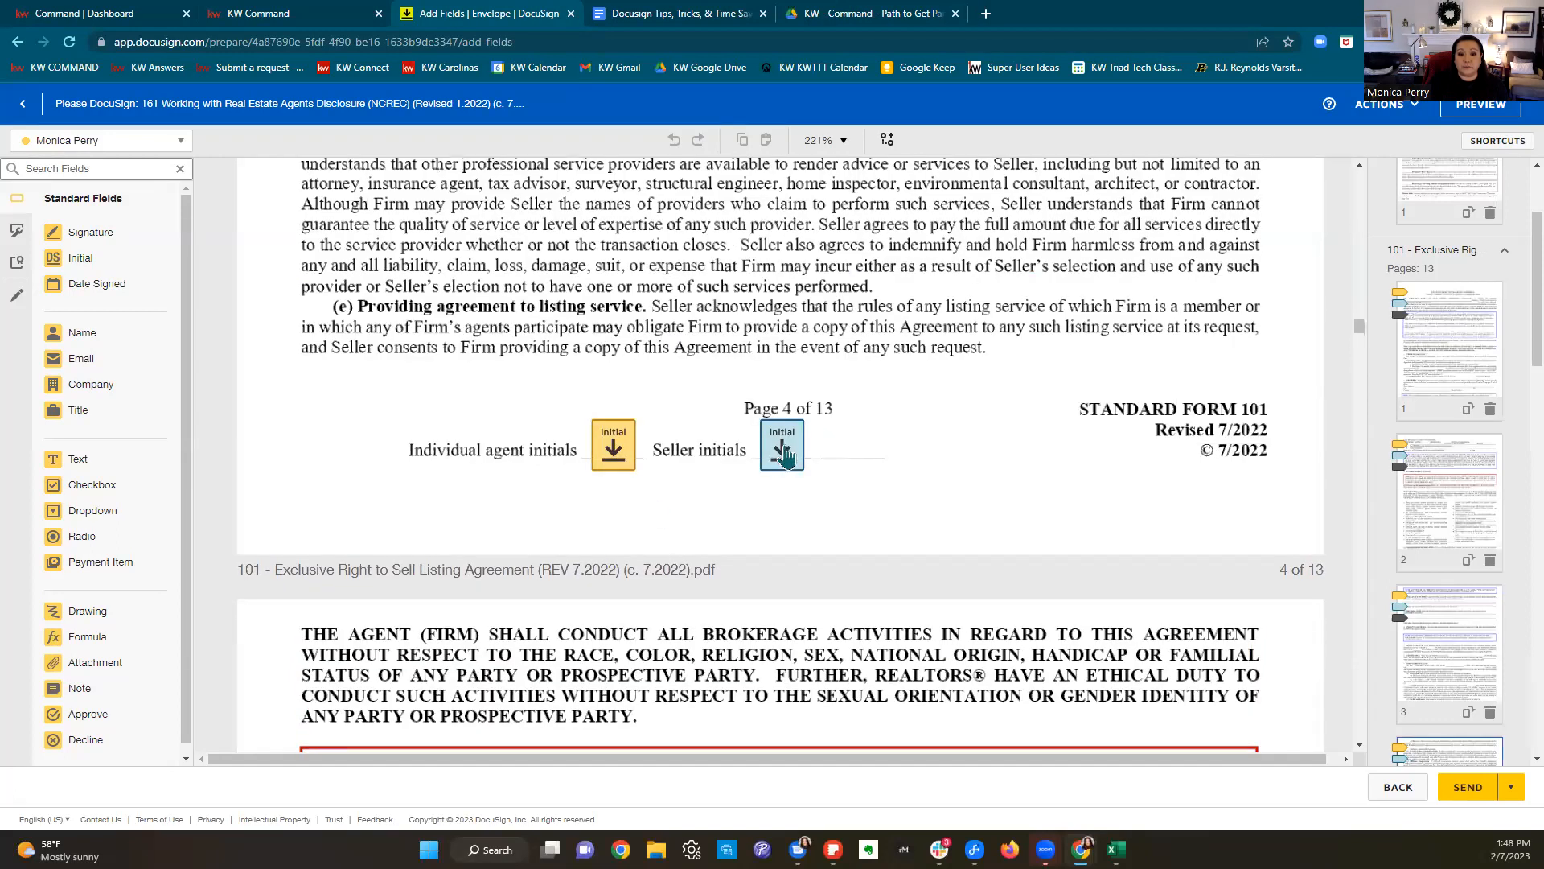
# Step: Make the seller's Firm-duty acknowledgement initial field on page 4 required
pyautogui.click(786, 451)
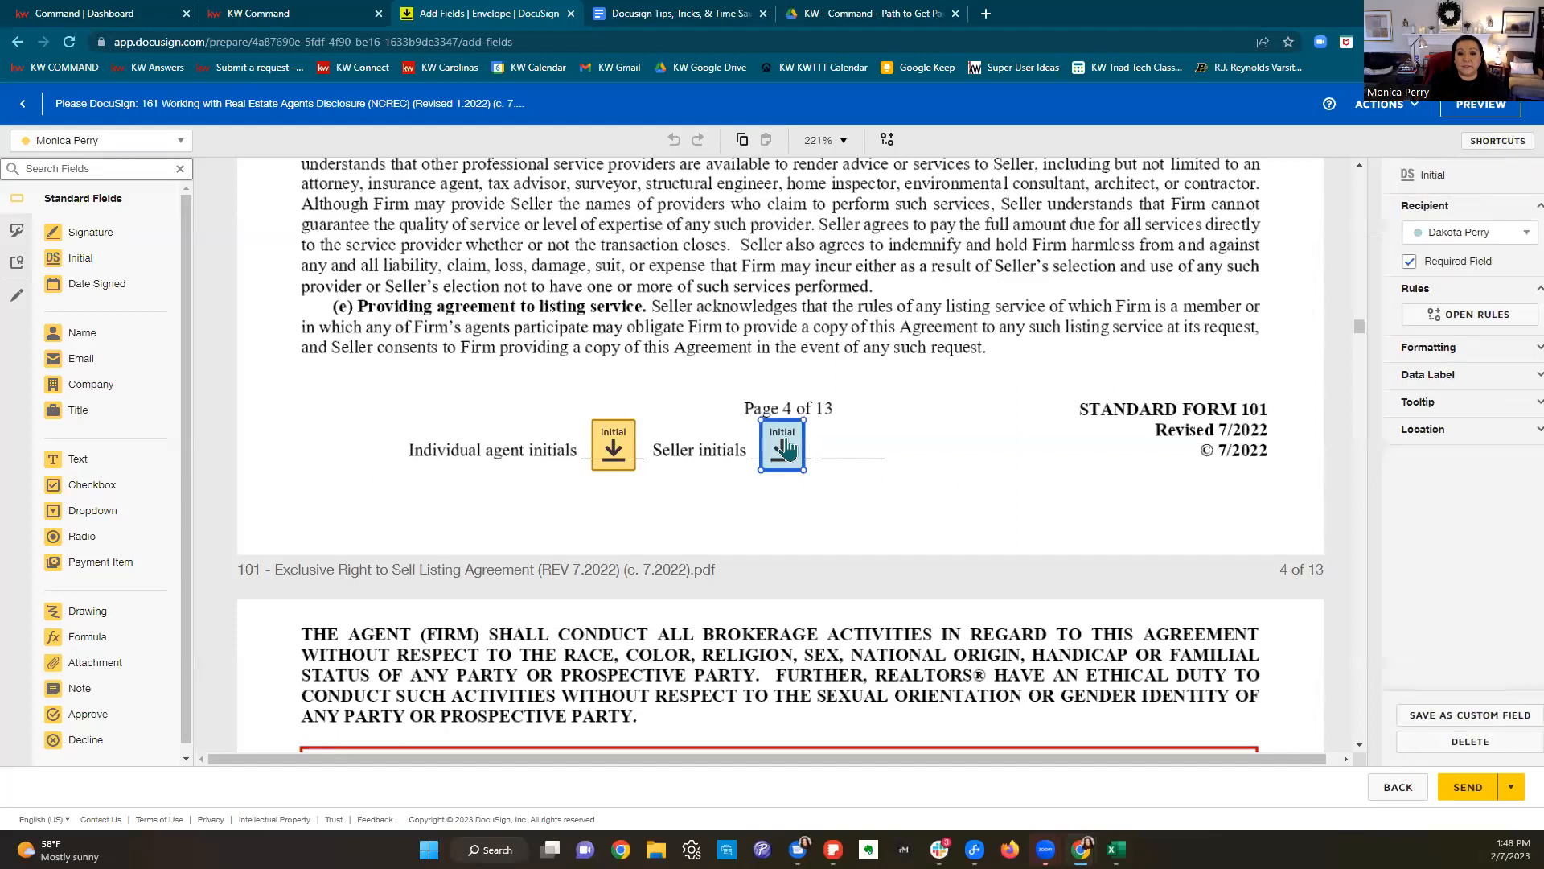
pyautogui.scroll(-4, 1065, 454)
pyautogui.click(327, 599)
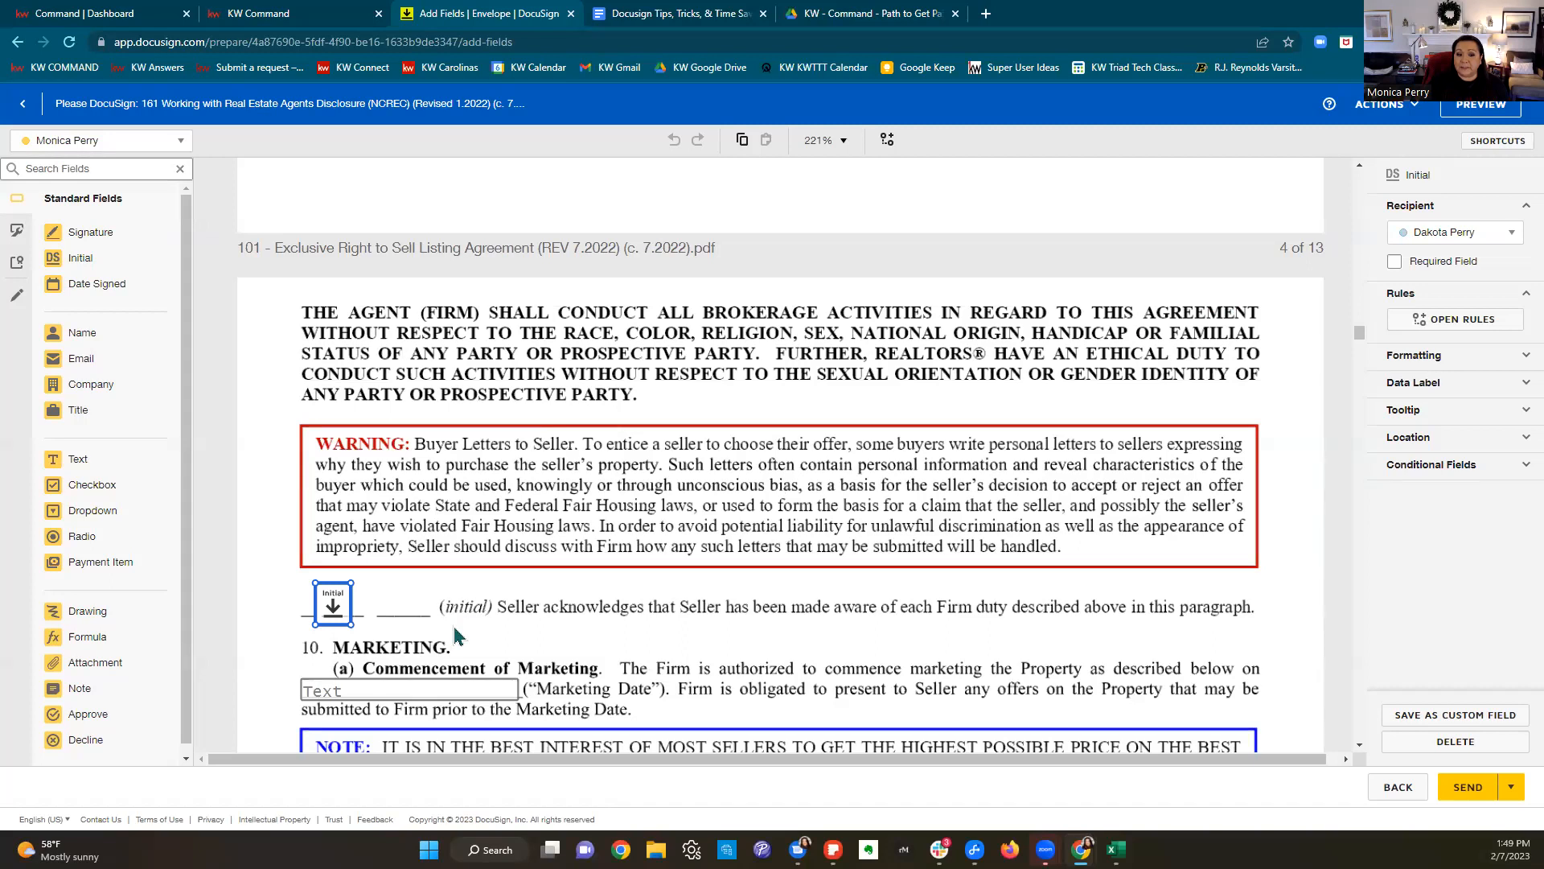
pyautogui.click(1393, 264)
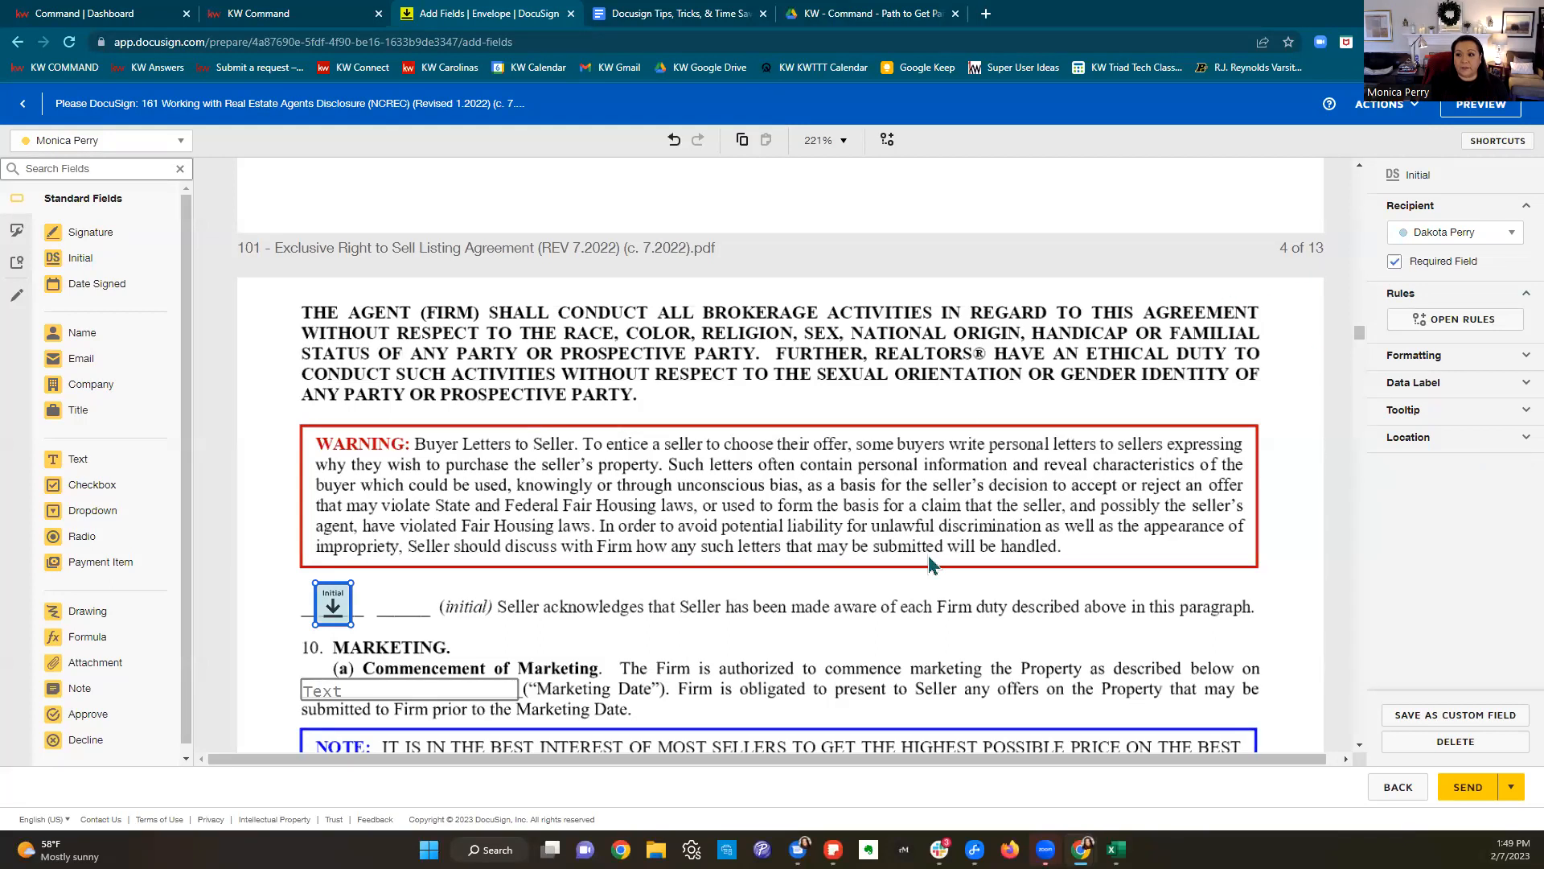
# Step: Delete the initial field beside Office Exclusive on page 5 of the listing agreement
pyautogui.scroll(-6, 923, 568)
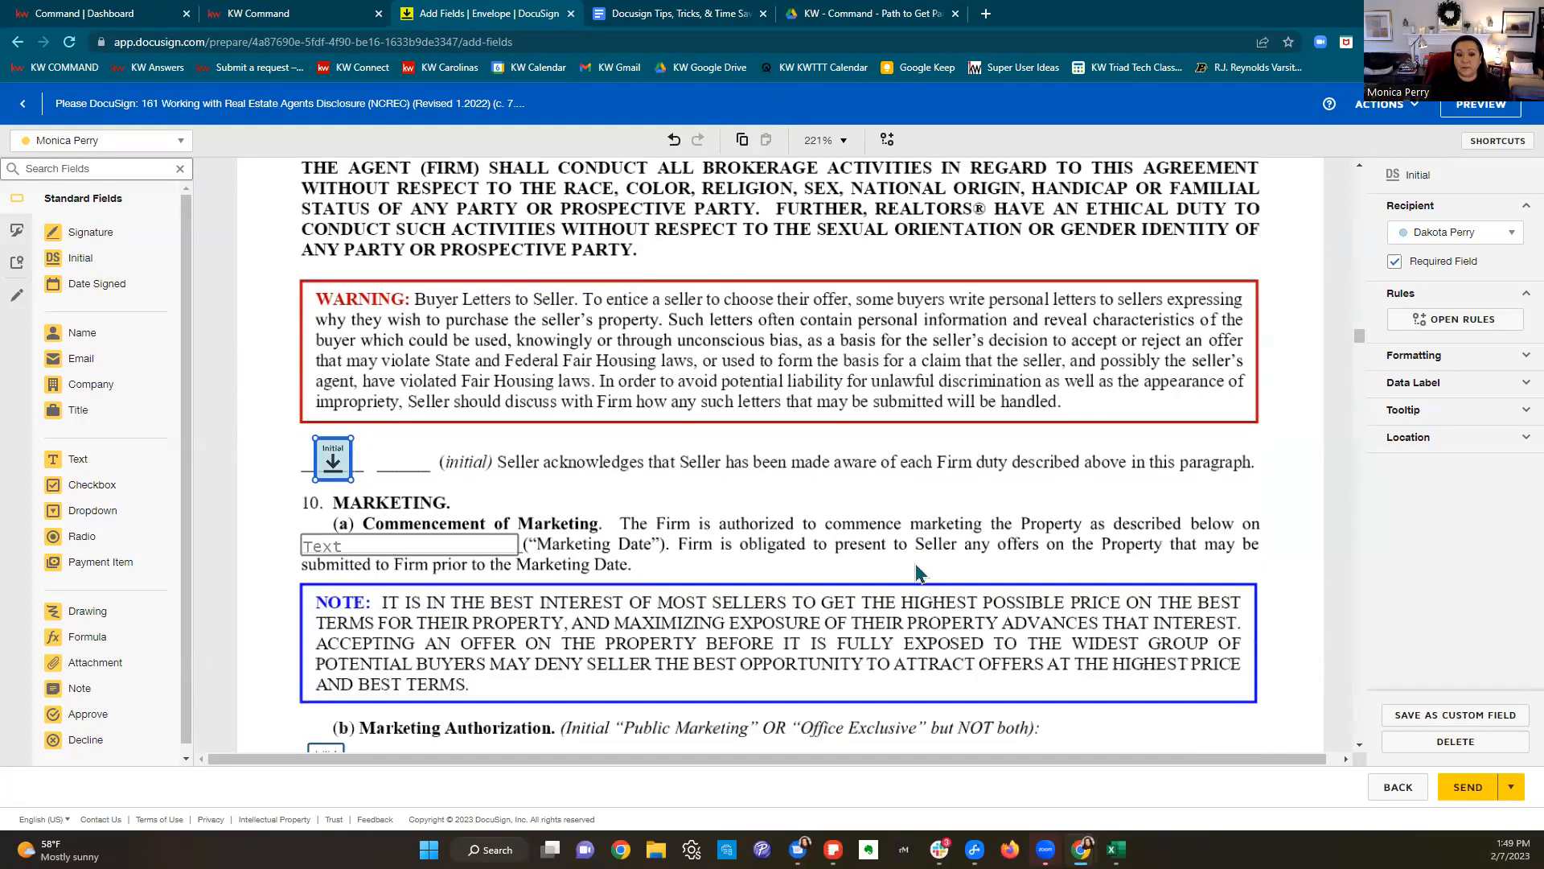
pyautogui.scroll(-1, 920, 568)
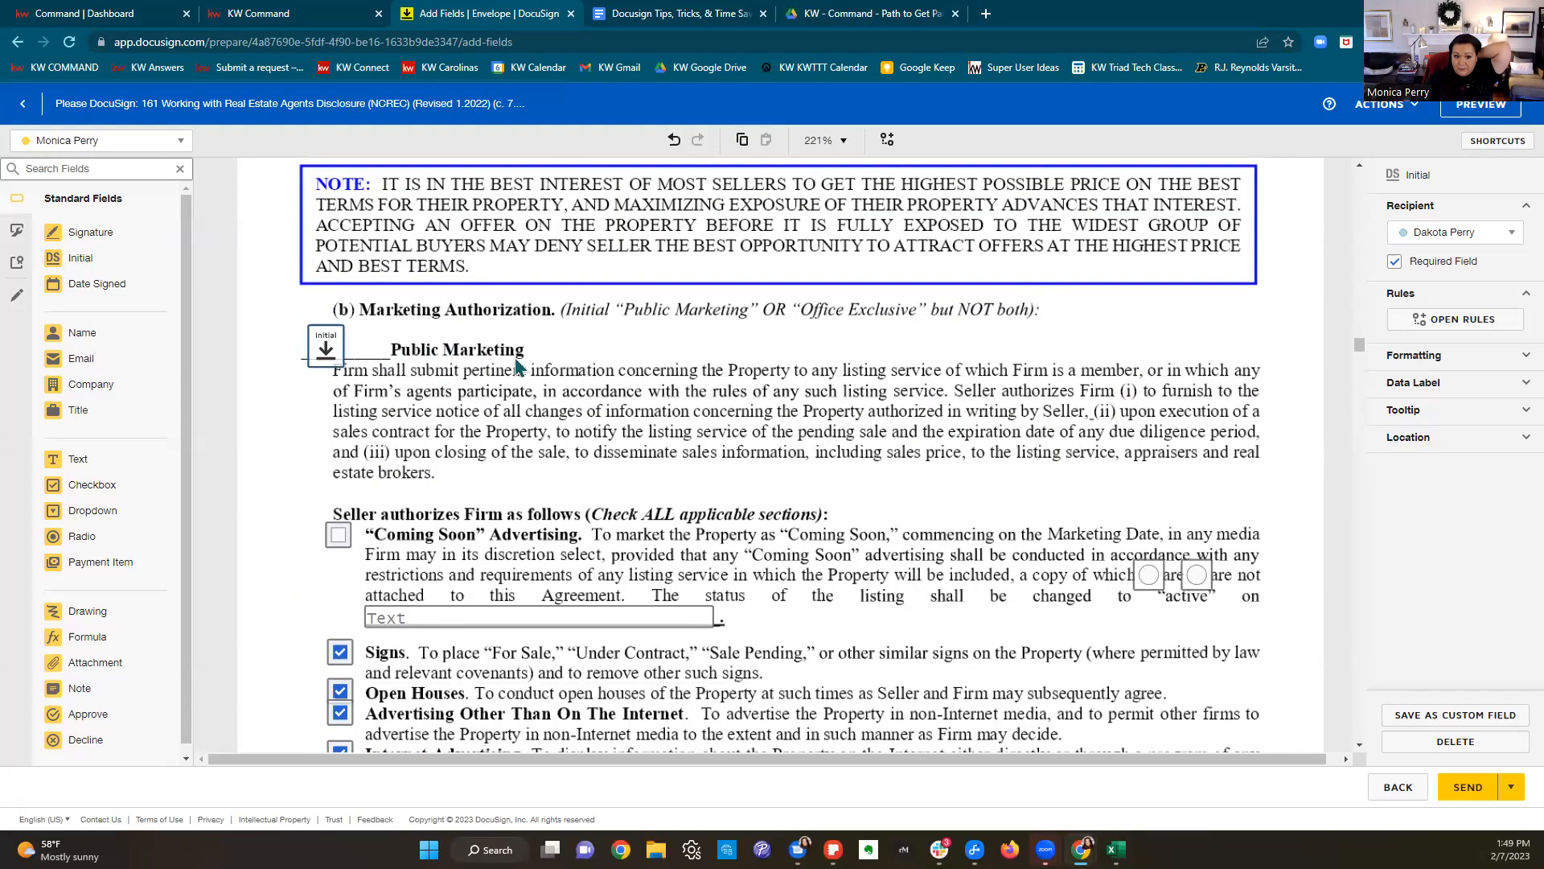
pyautogui.click(326, 354)
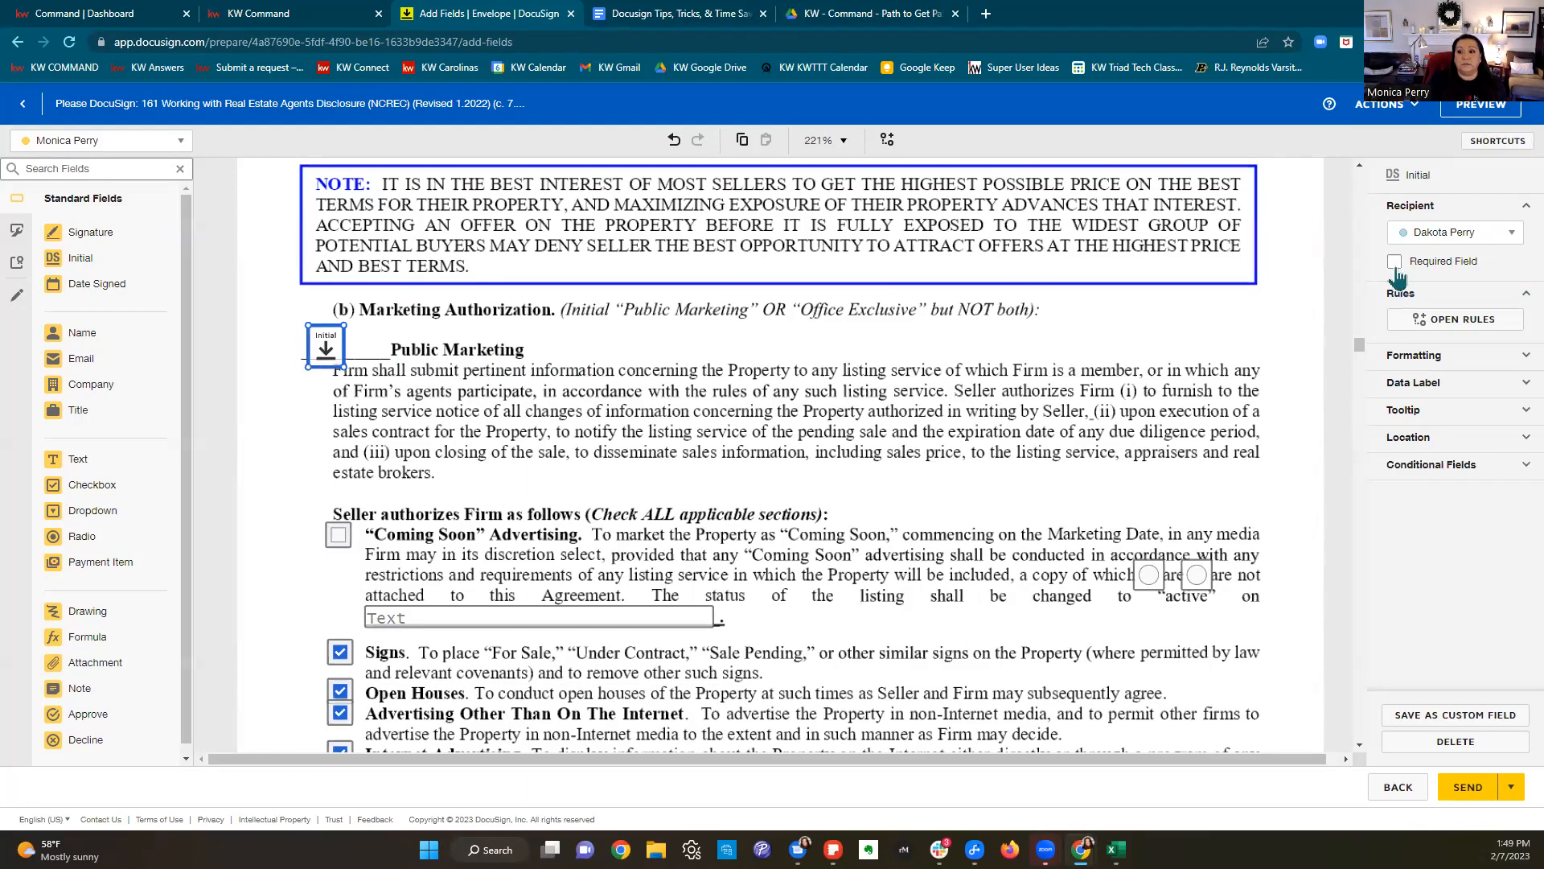
pyautogui.scroll(-10, 846, 609)
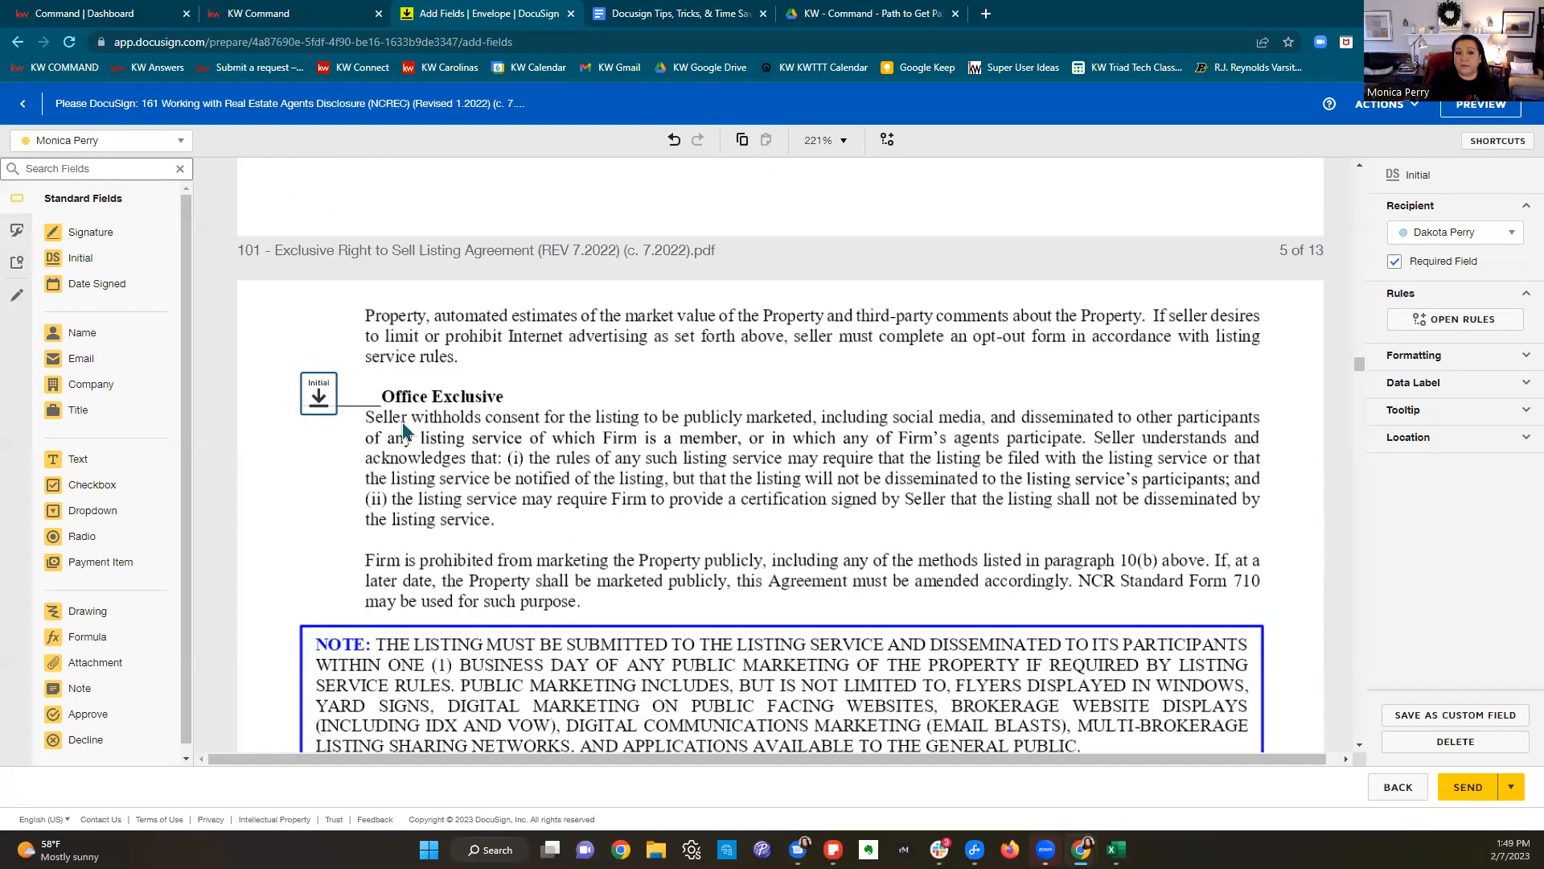
pyautogui.click(320, 400)
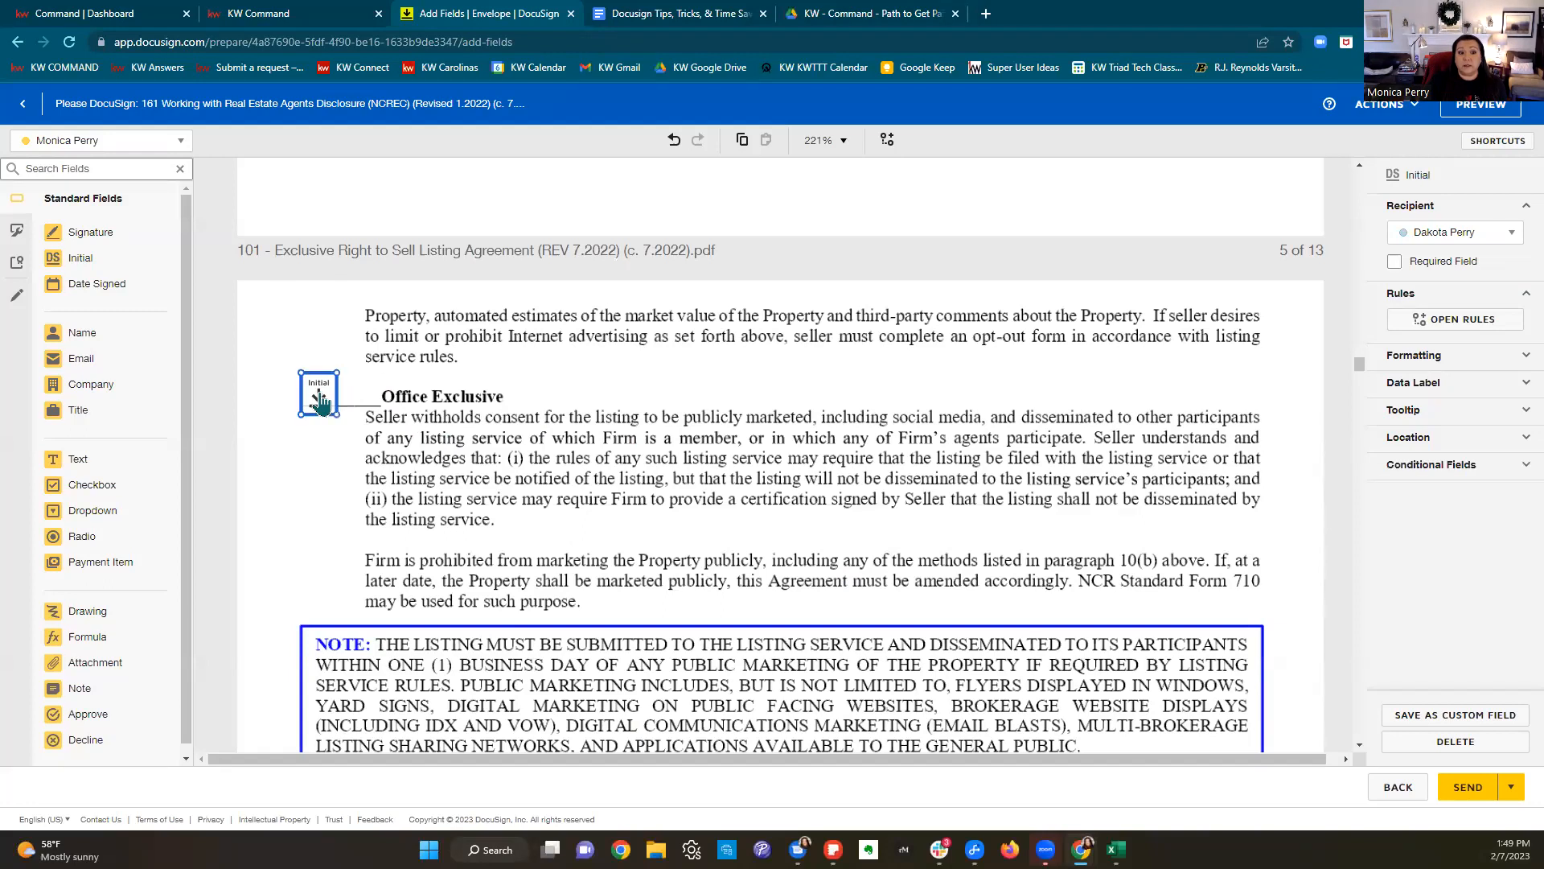
pyautogui.press('Delete')
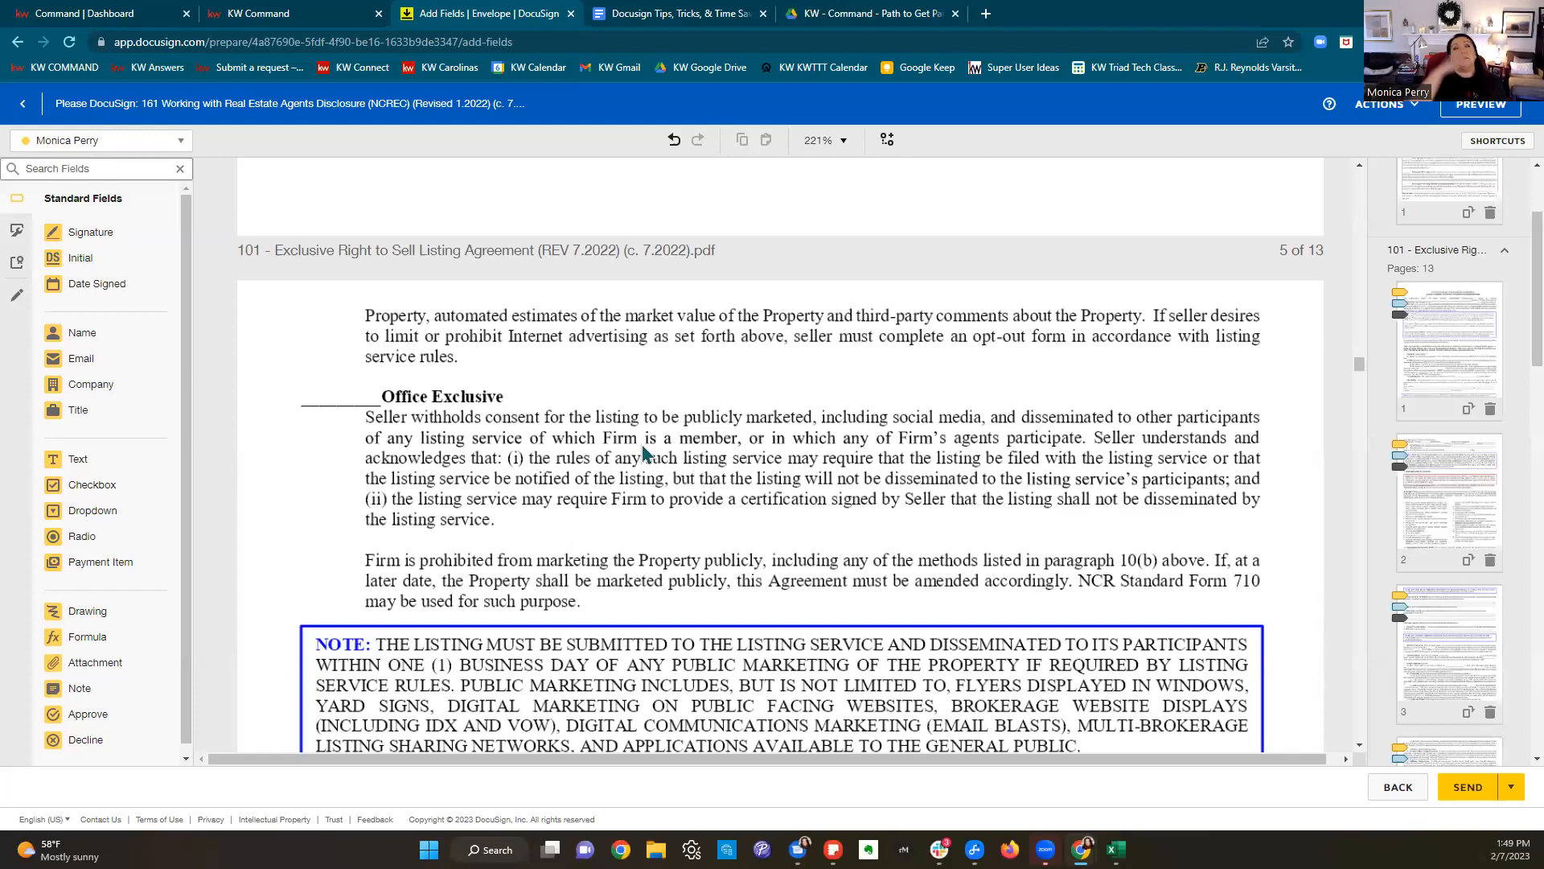
pyautogui.scroll(-1, 725, 444)
pyautogui.scroll(-8, 726, 452)
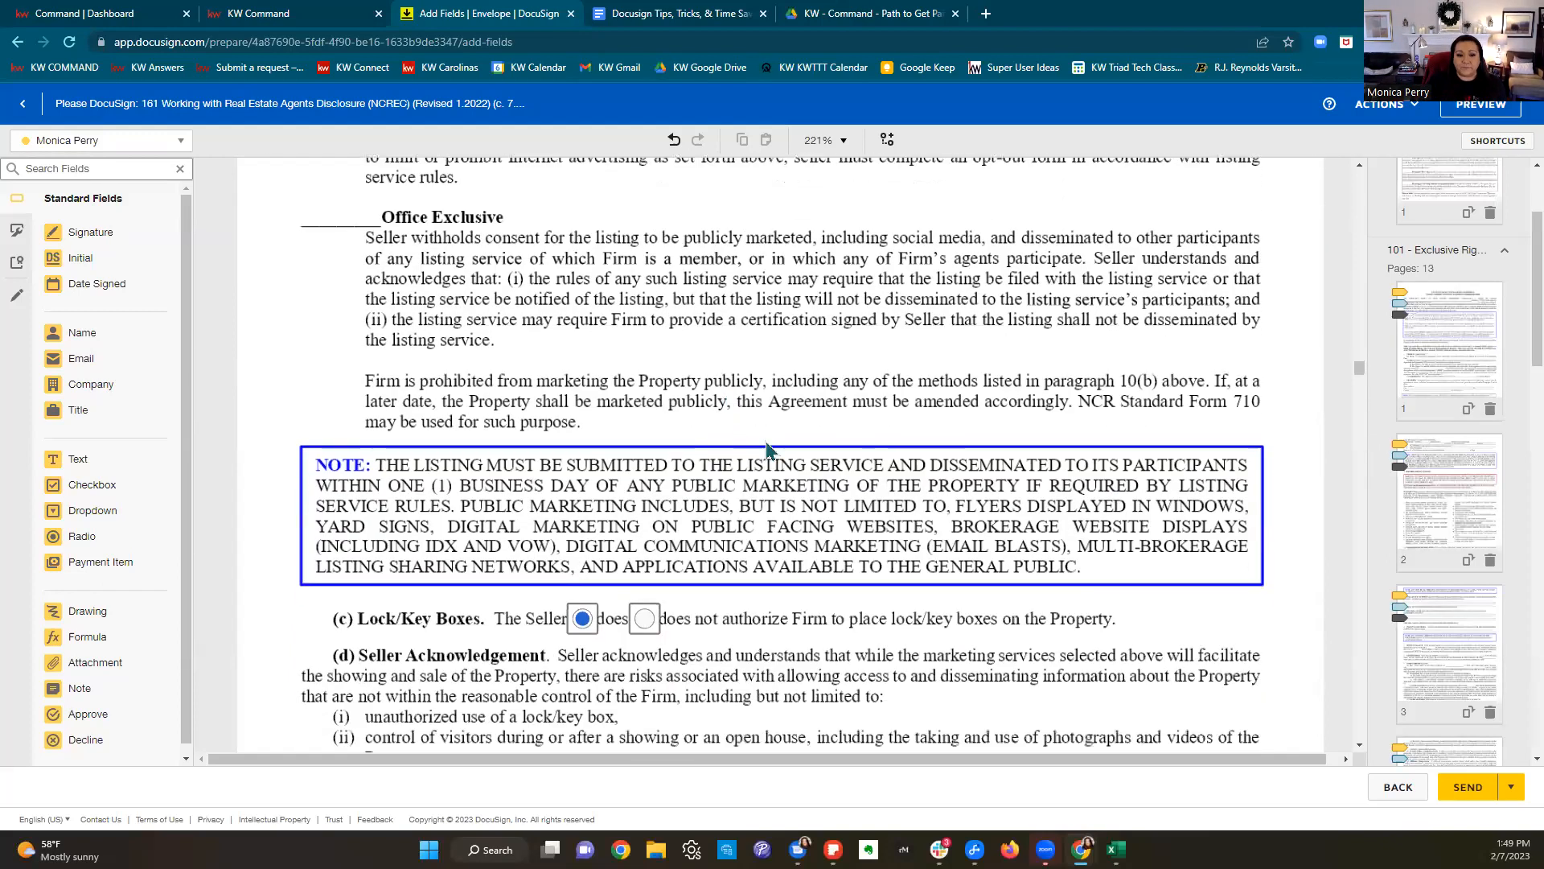
# Step: Check the fields on agreement pages 6–10, then bring up the envelope preview
pyautogui.scroll(-10, 842, 437)
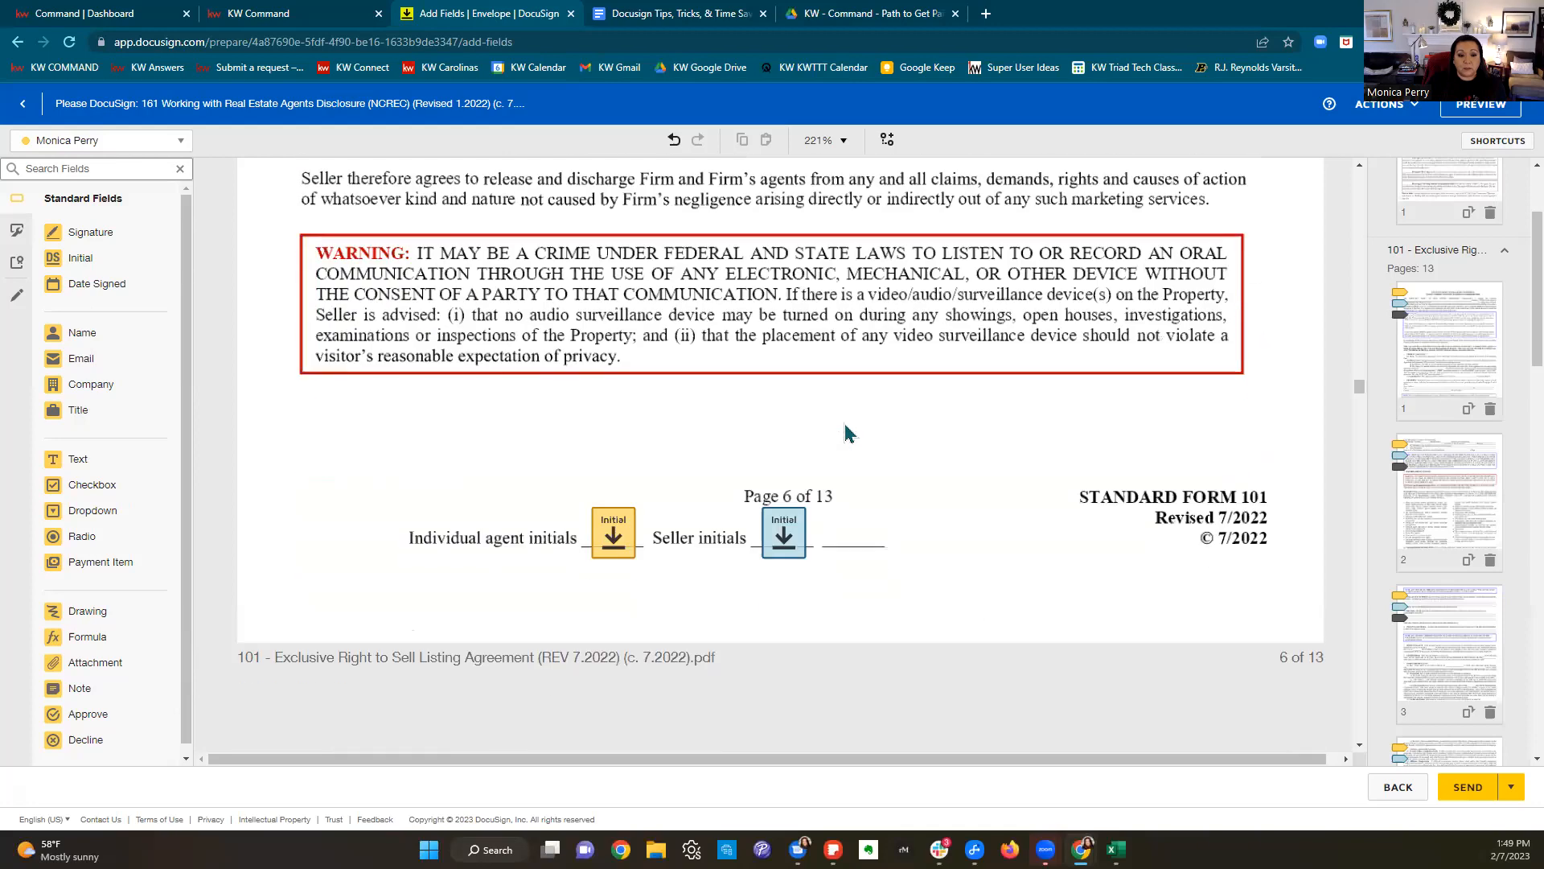
pyautogui.scroll(-7, 848, 432)
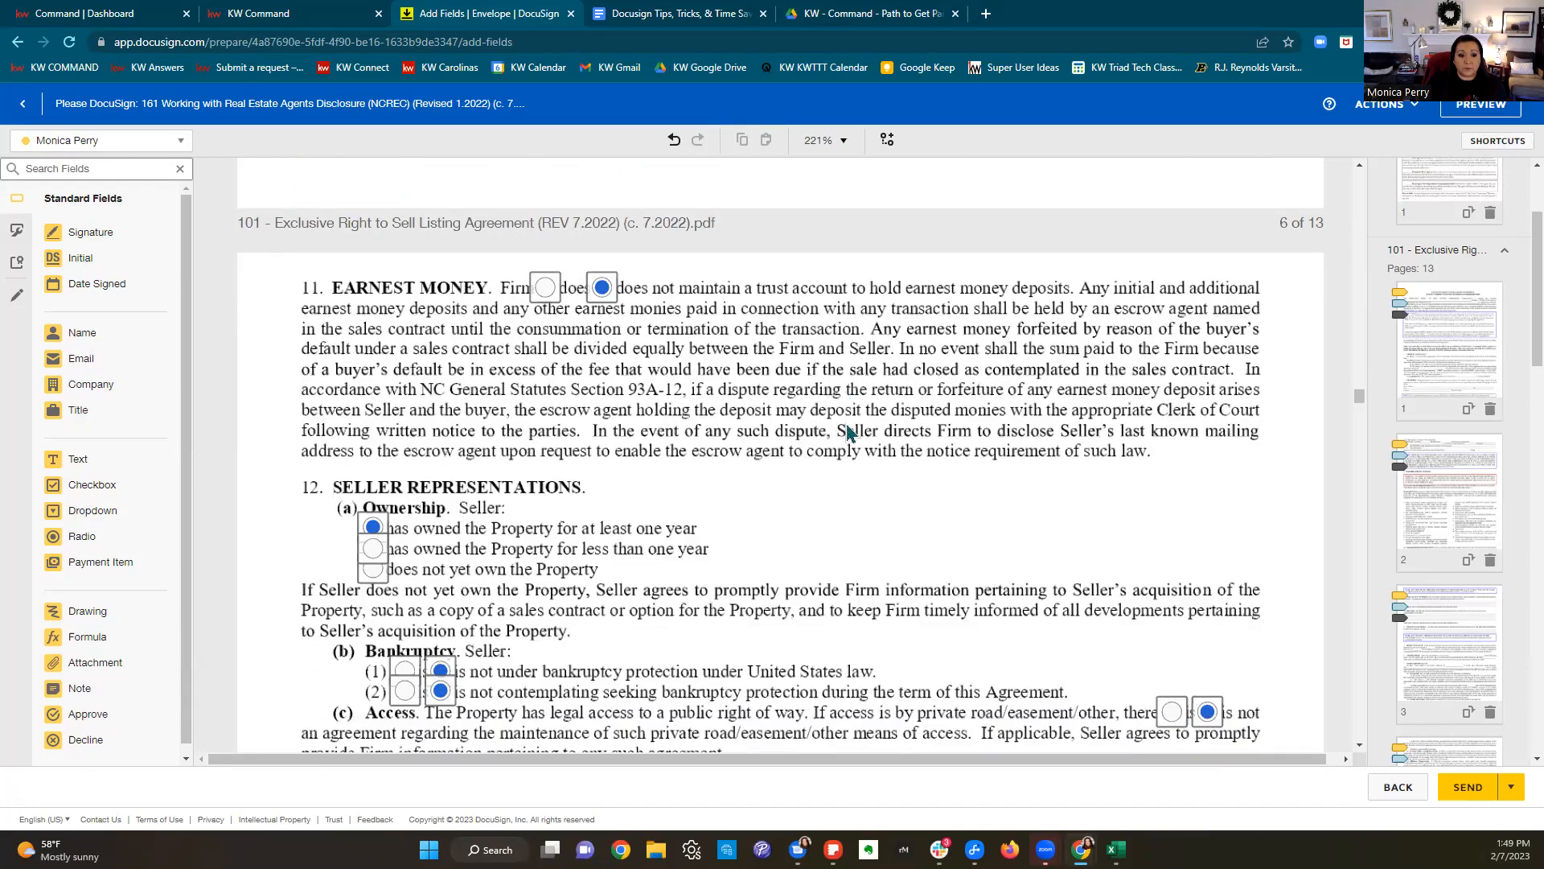
pyautogui.scroll(-15, 846, 423)
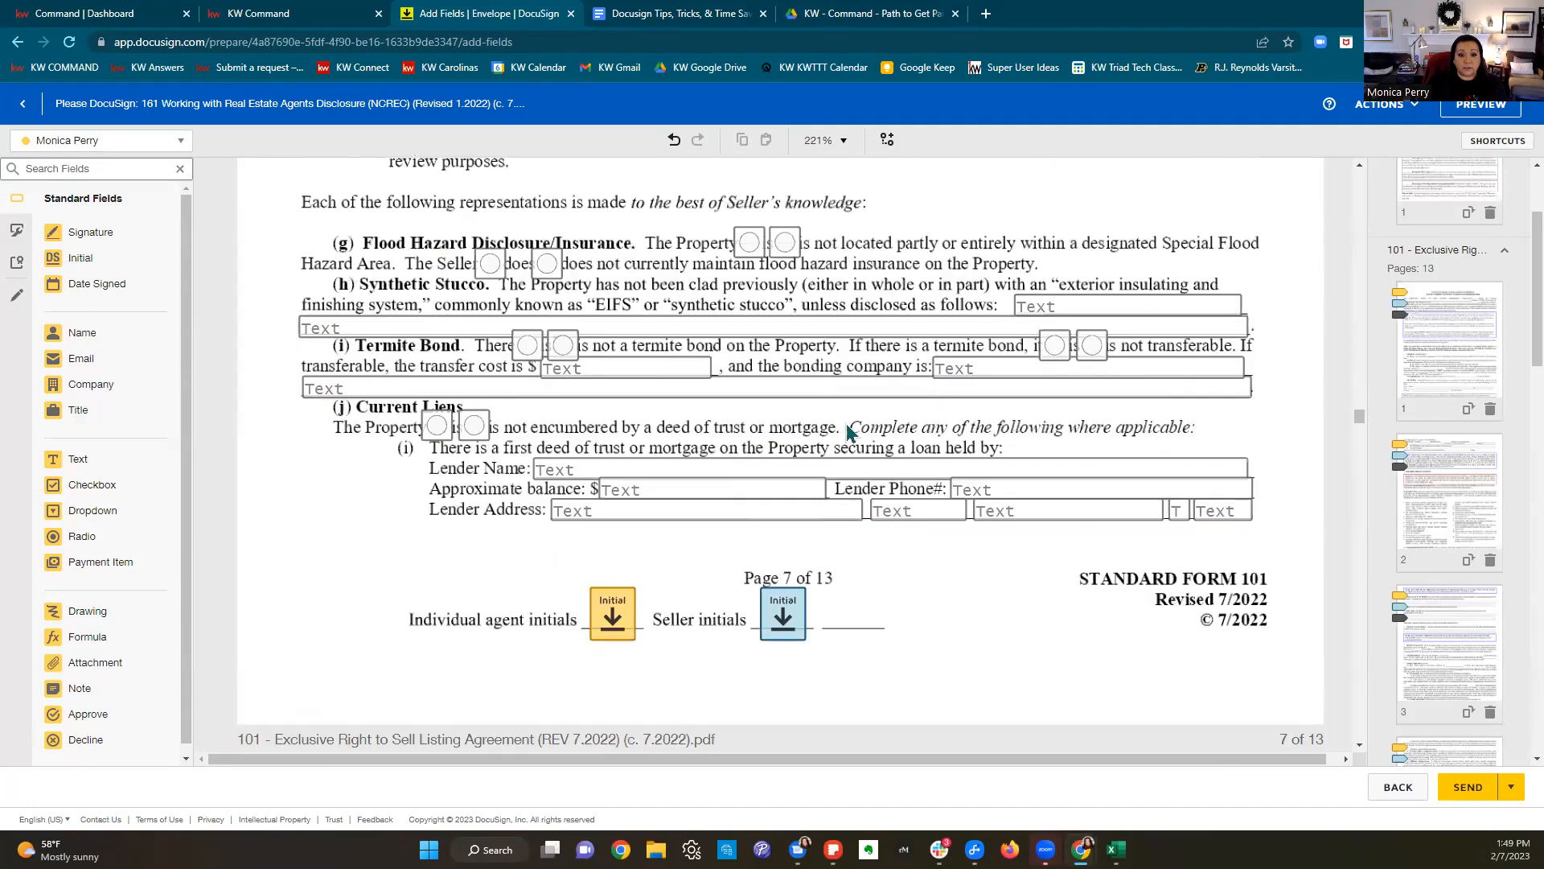
pyautogui.scroll(-15, 847, 435)
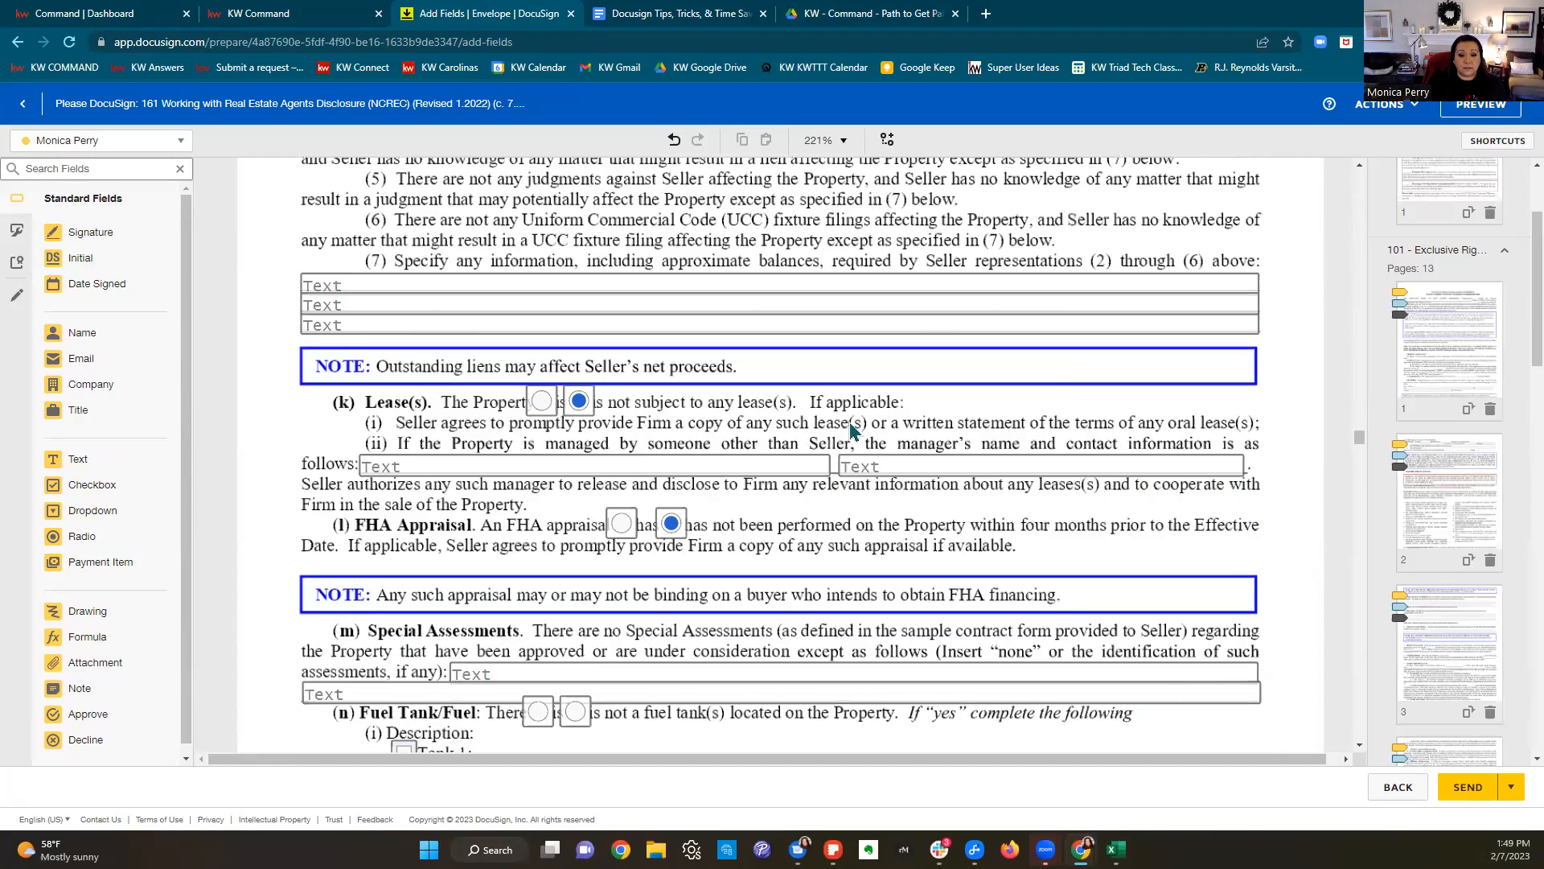
pyautogui.scroll(-12, 851, 421)
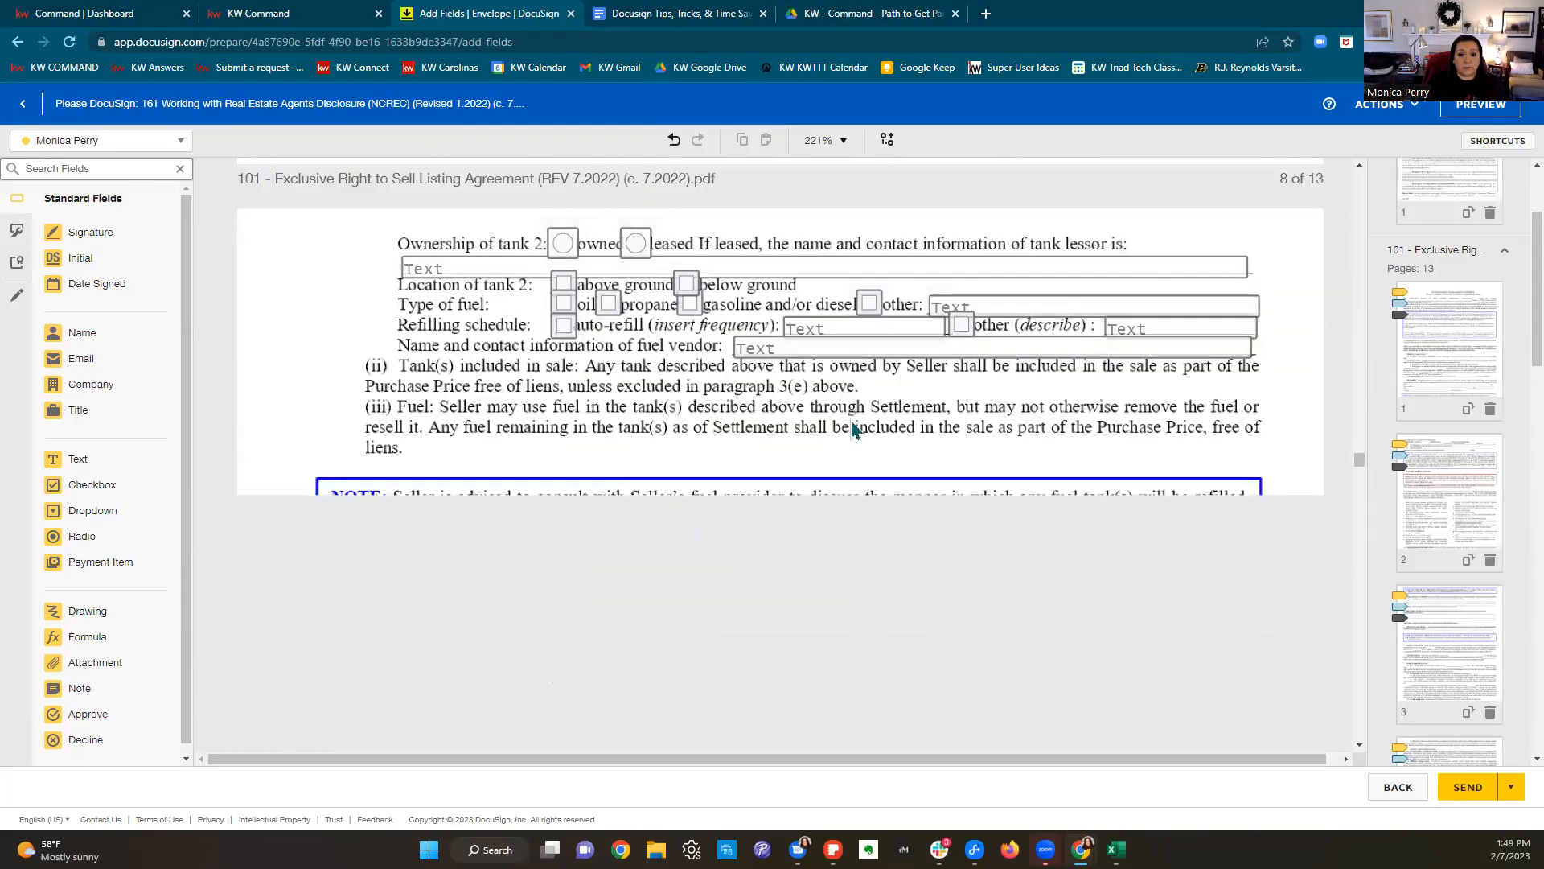
pyautogui.scroll(-7, 852, 422)
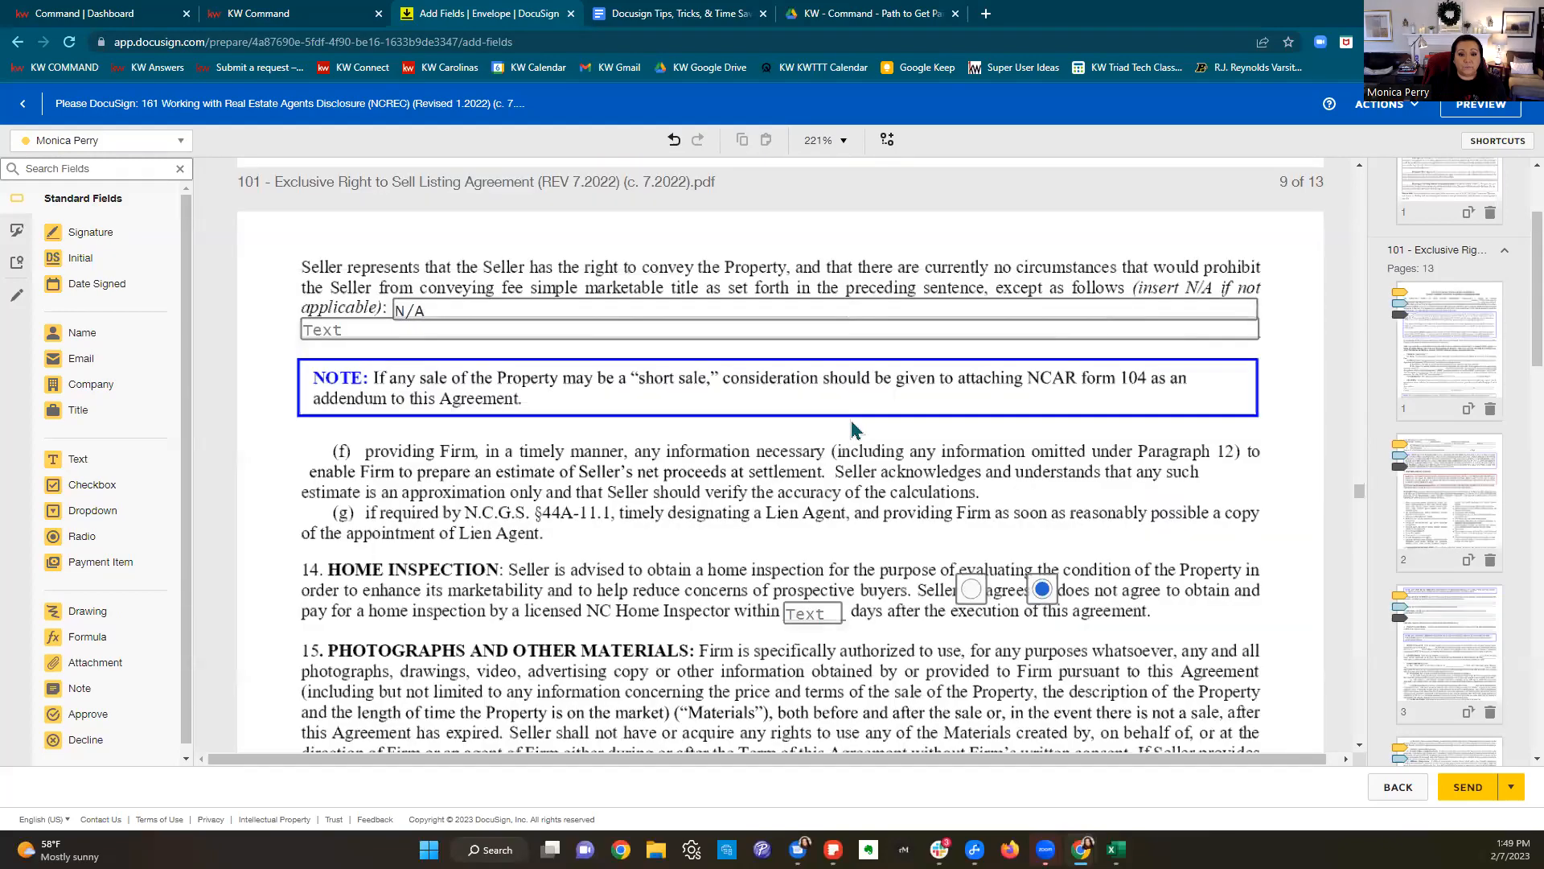
pyautogui.scroll(-15, 851, 420)
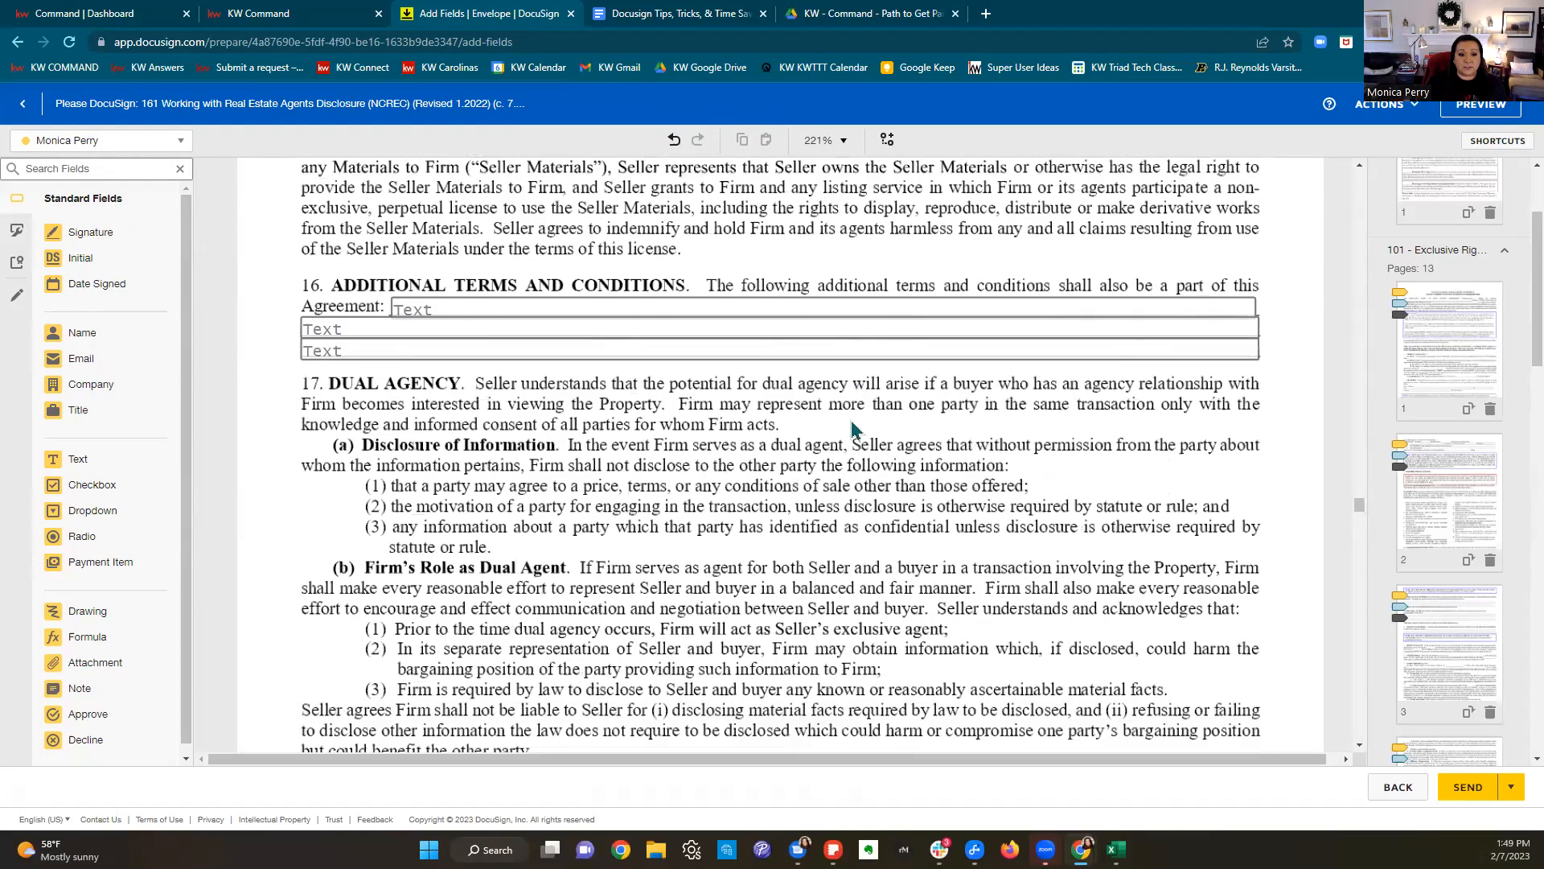
pyautogui.scroll(-6, 852, 424)
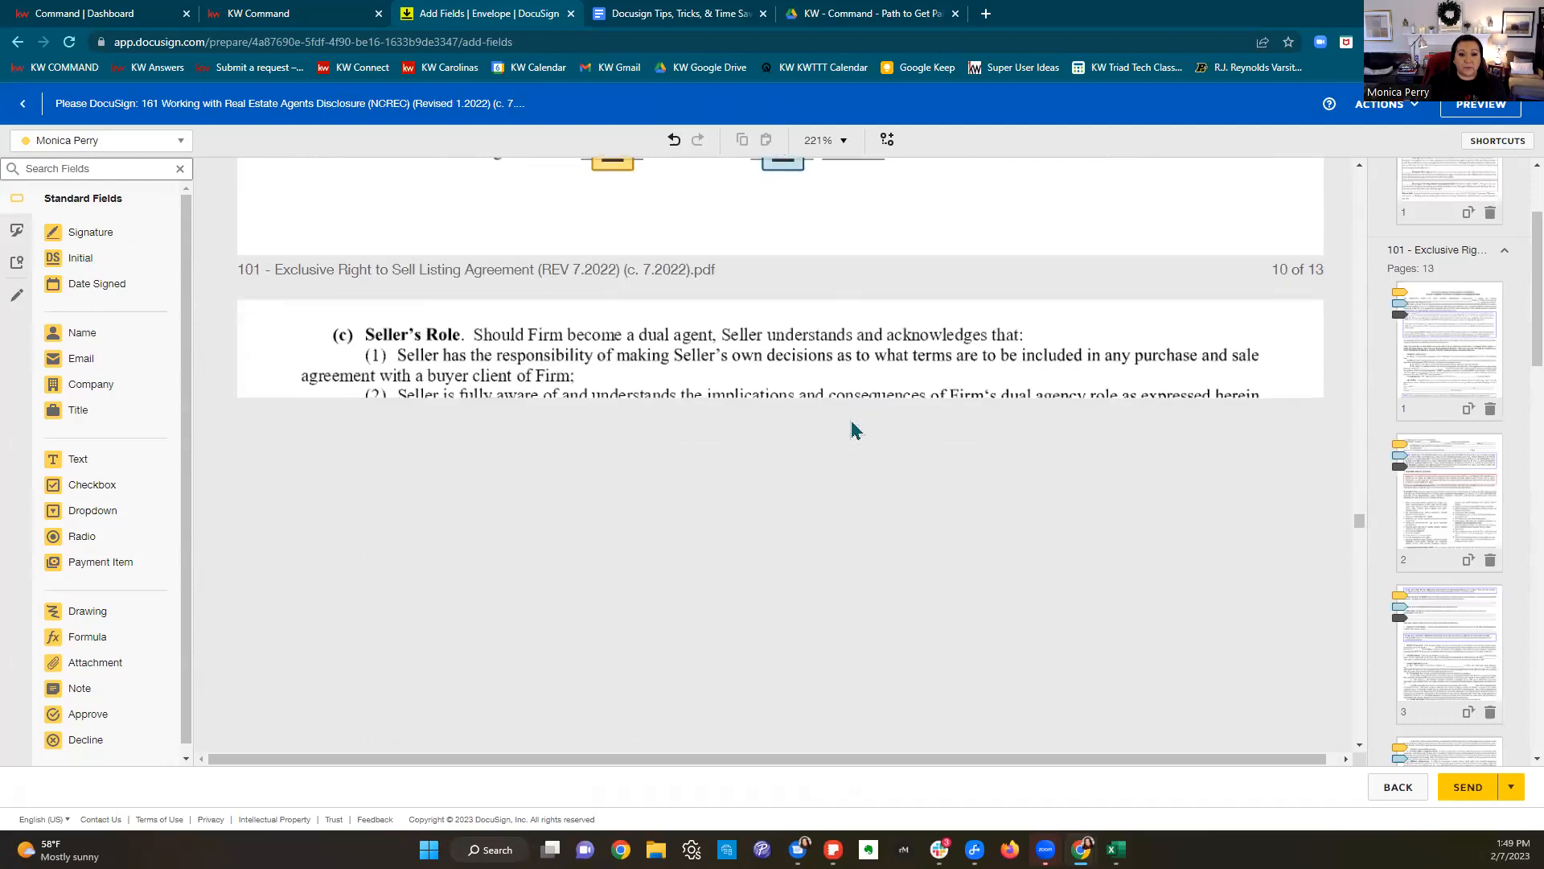
pyautogui.scroll(-10, 854, 429)
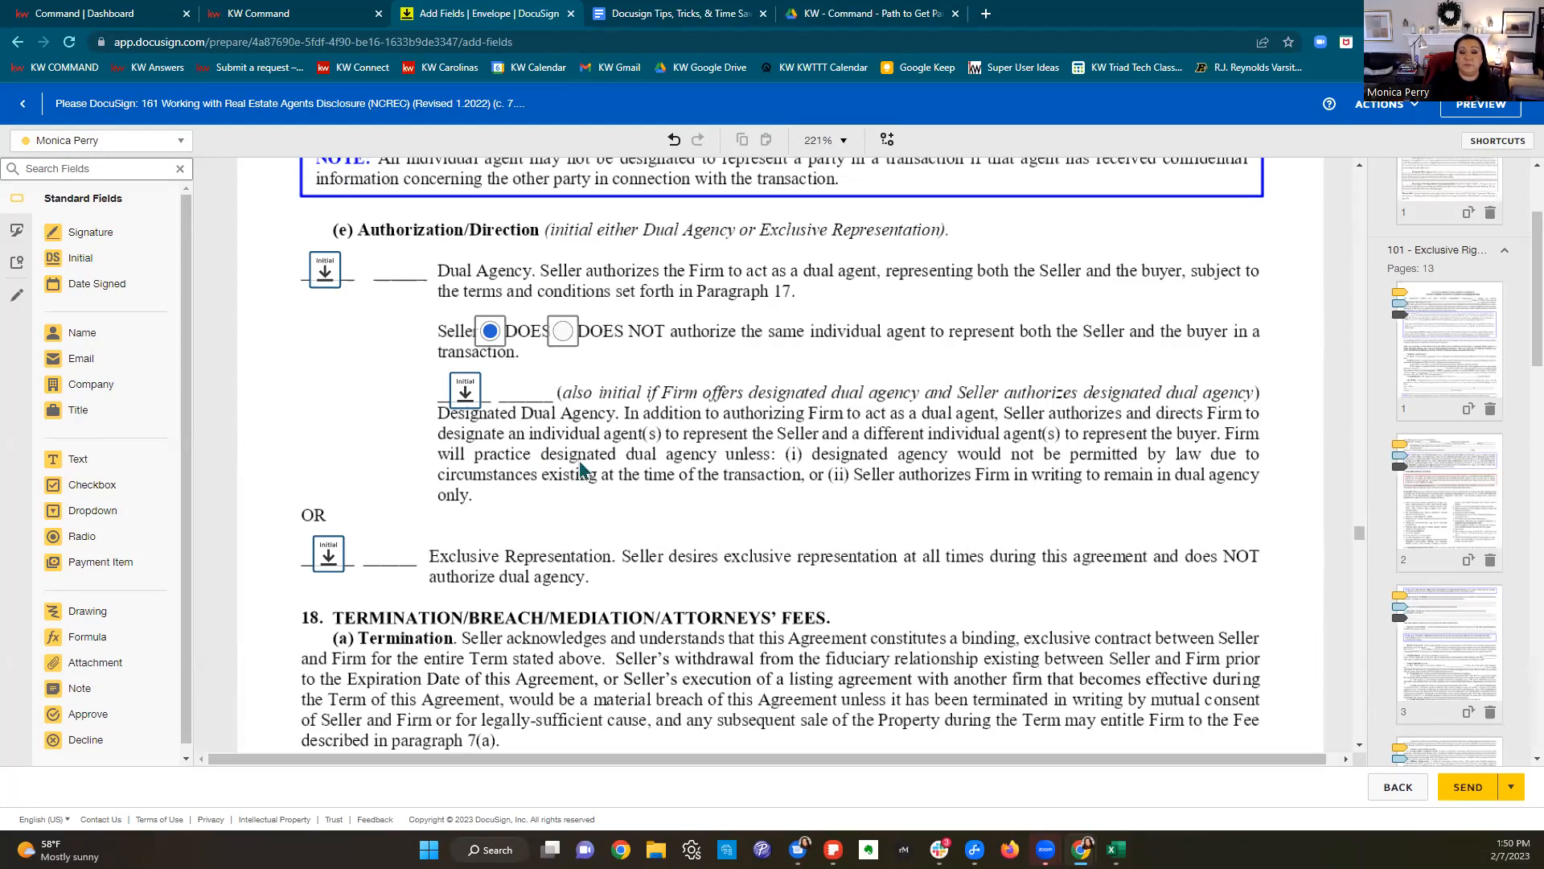
pyautogui.click(1487, 107)
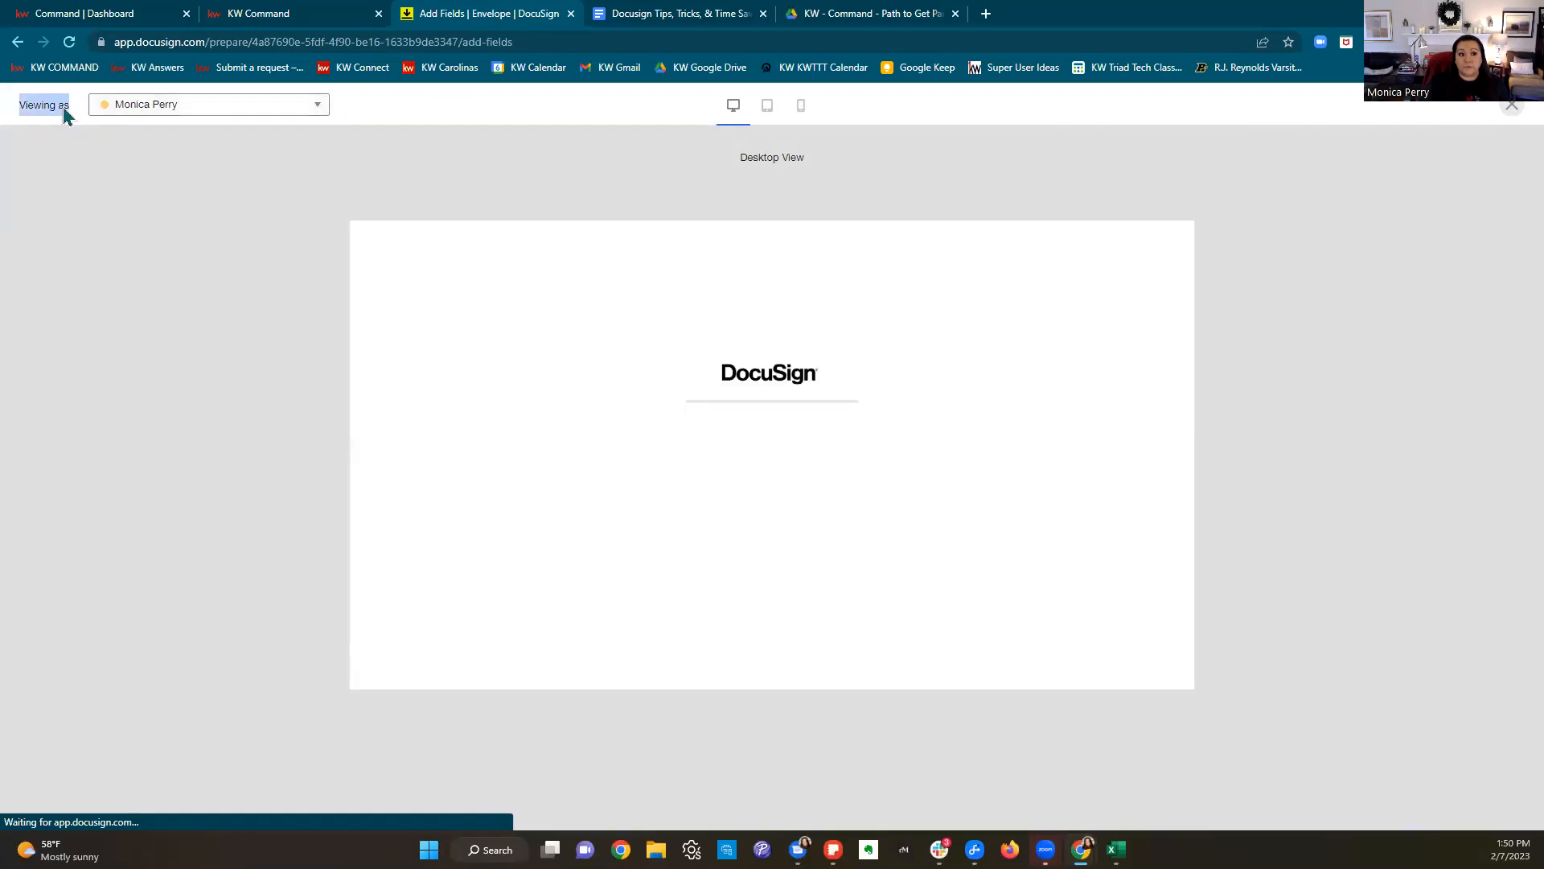
# Step: Switch the preview's Viewing as recipient to the seller
pyautogui.moveTo(19, 108); pyautogui.dragTo(74, 115)
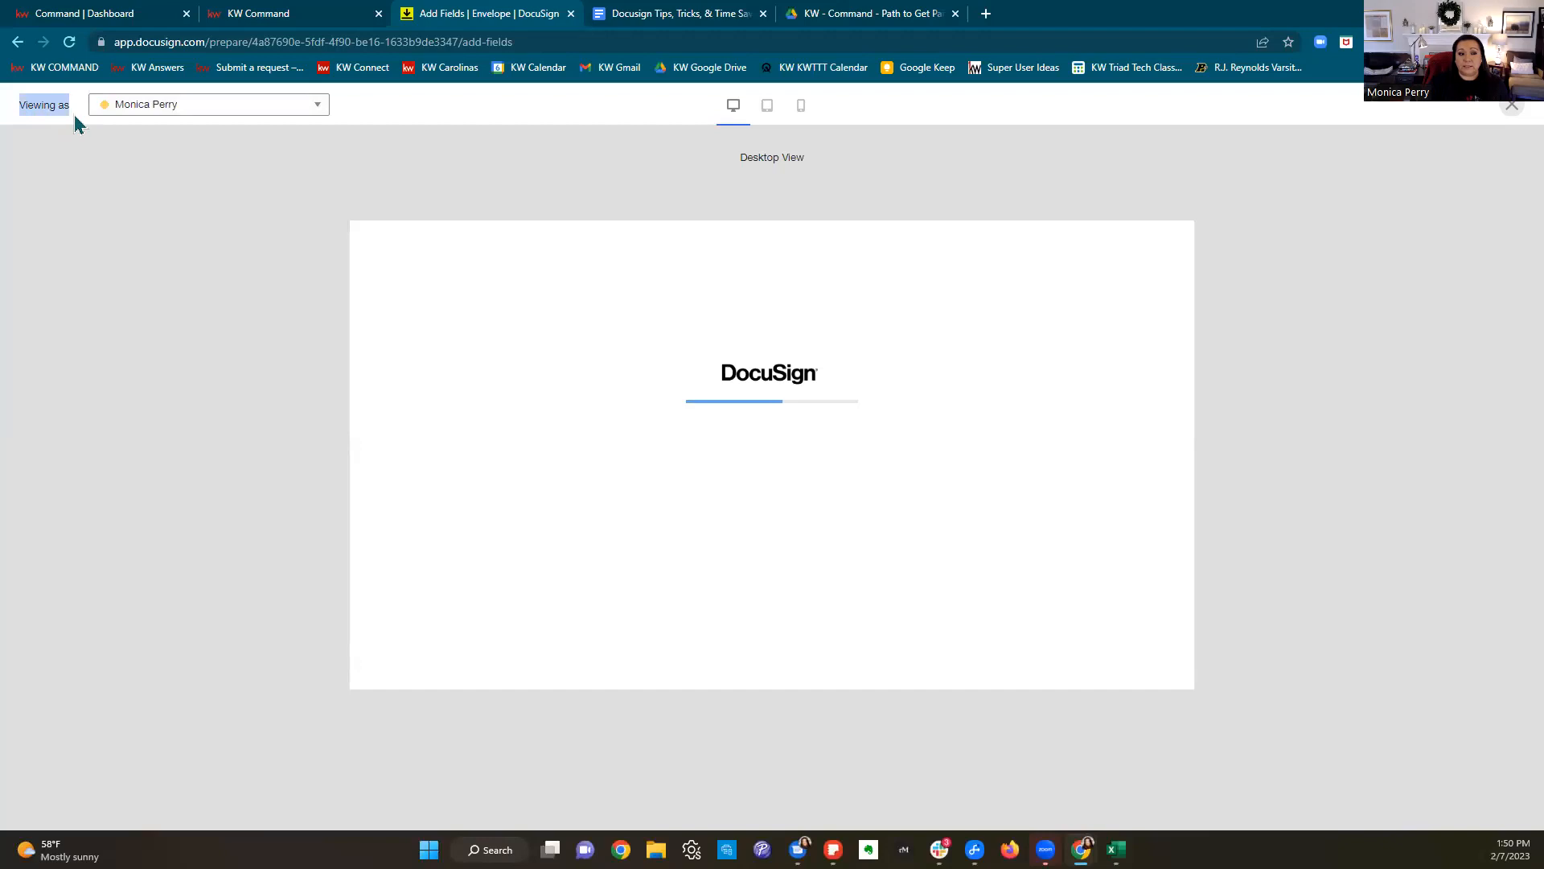
pyautogui.click(152, 115)
pyautogui.click(170, 157)
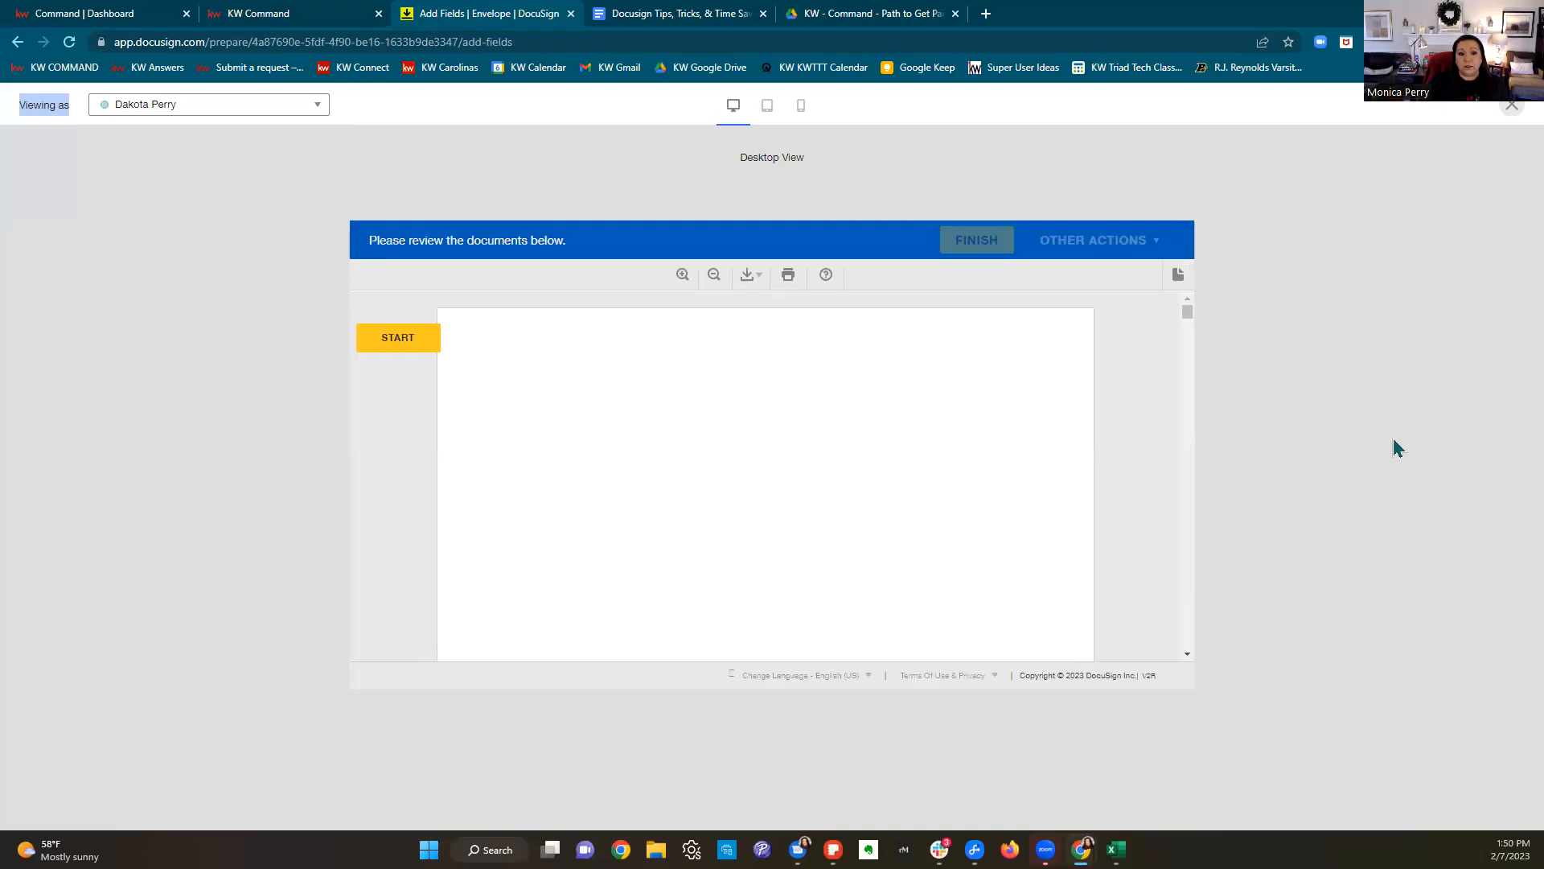
# Step: Start the seller's signing preview and advance through the fields up to page 5
pyautogui.click(401, 347)
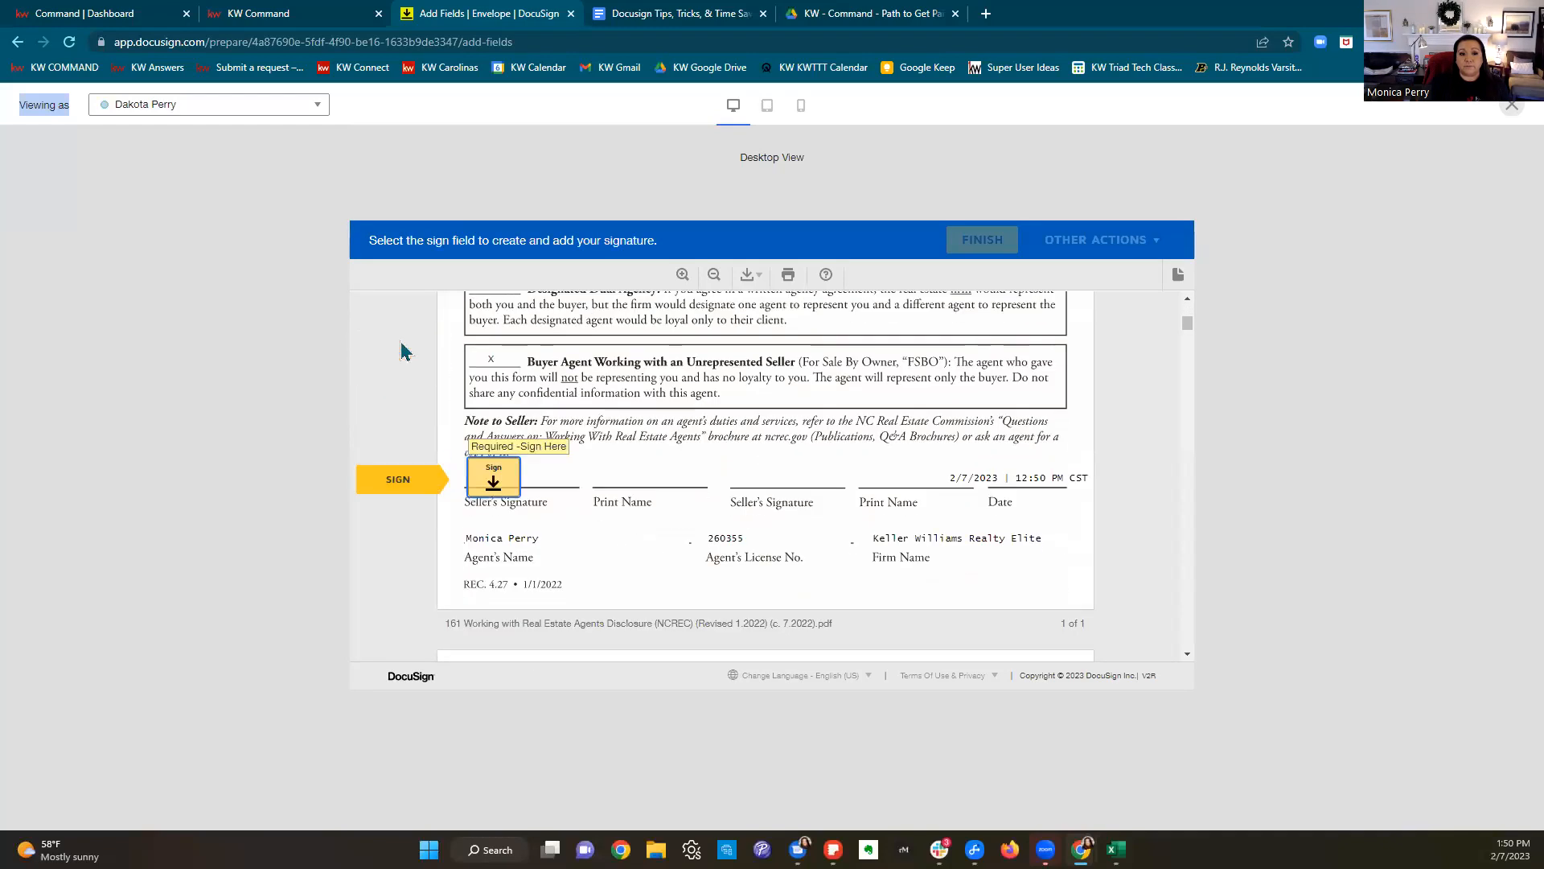
pyautogui.click(493, 482)
pyautogui.click(770, 479)
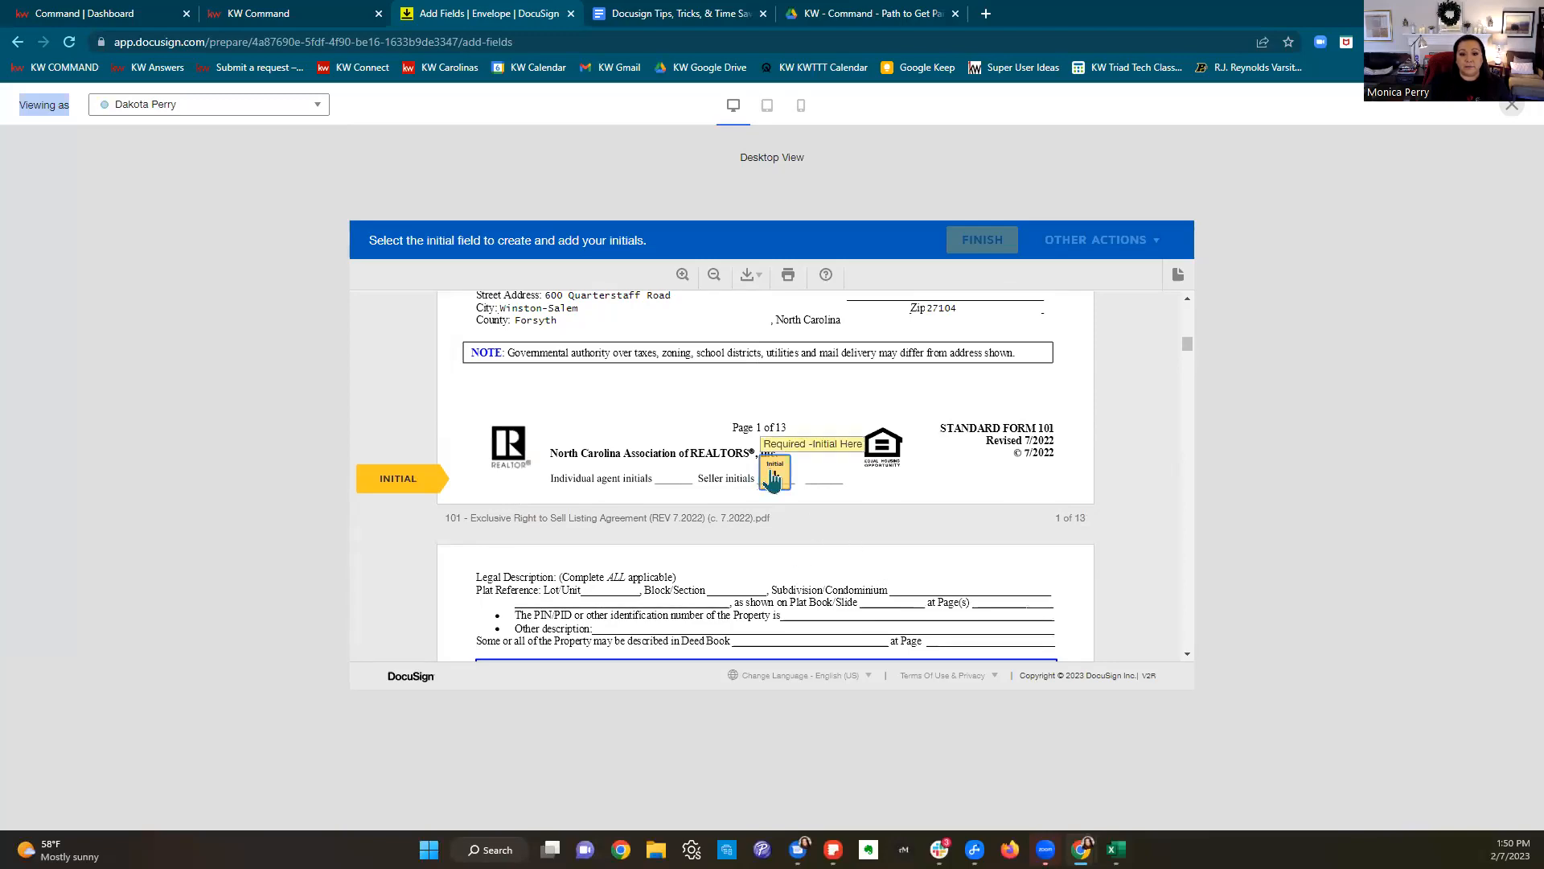
pyautogui.click(770, 478)
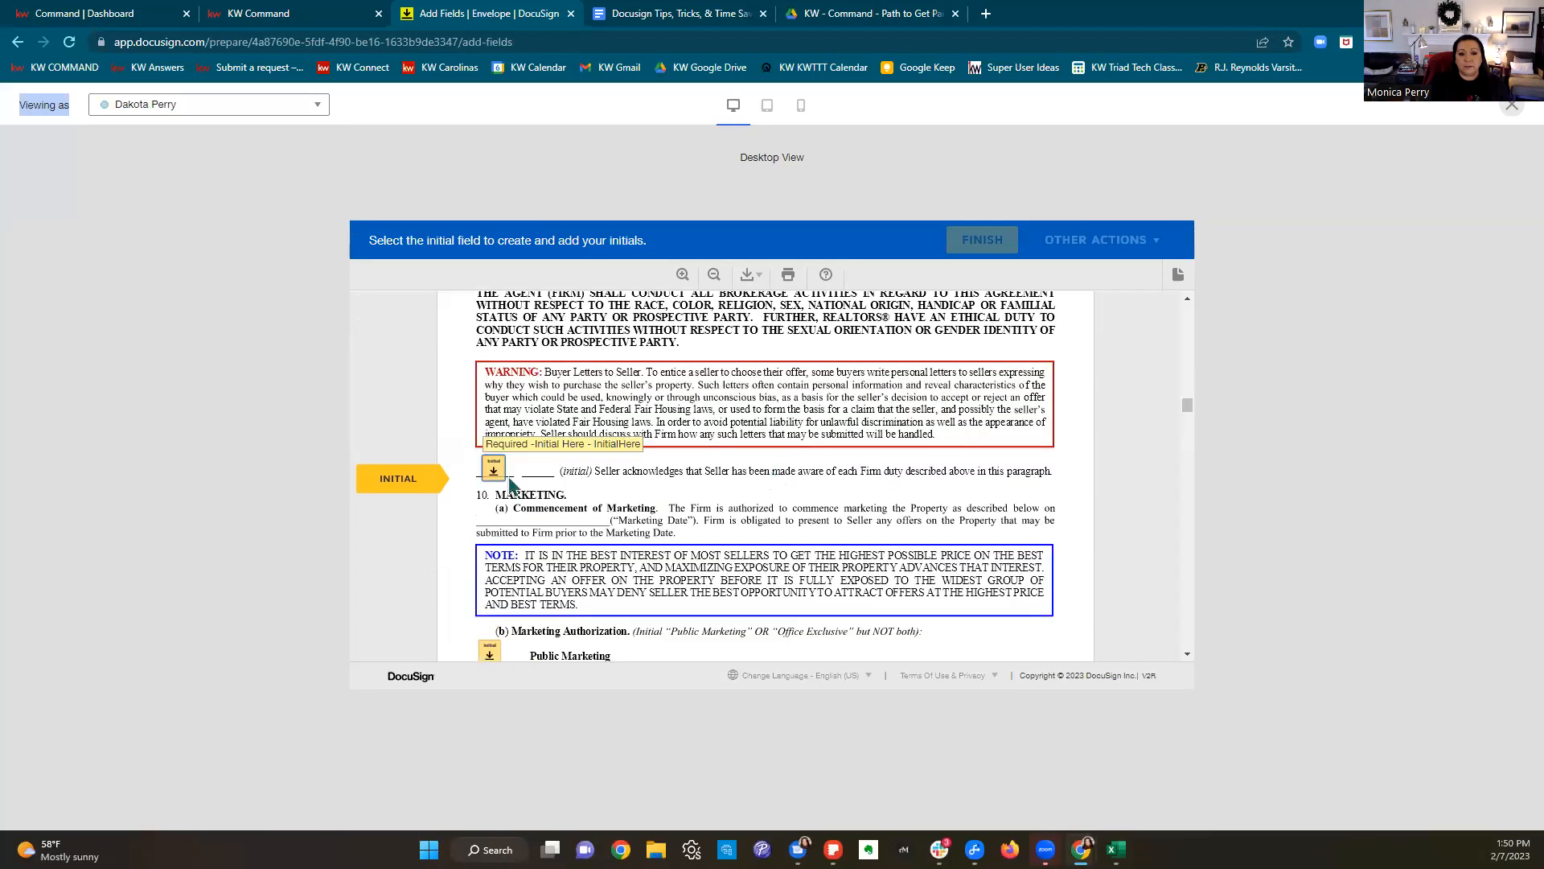
pyautogui.click(492, 471)
pyautogui.click(490, 469)
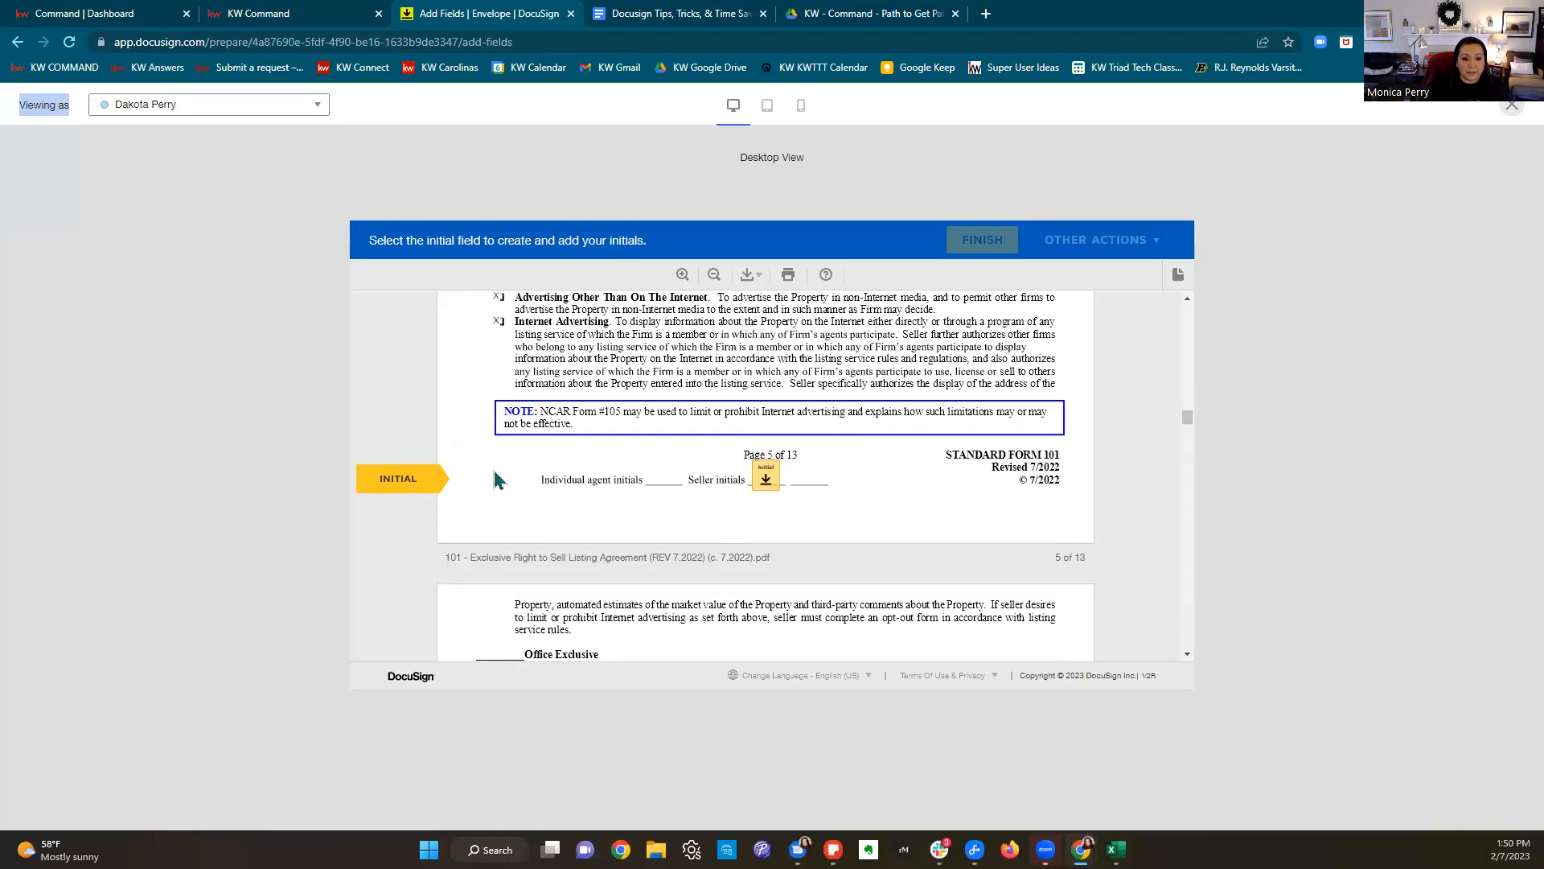
# Step: Continue through the seller initials on pages 6–11 until the Dual Agency section appears
pyautogui.click(768, 474)
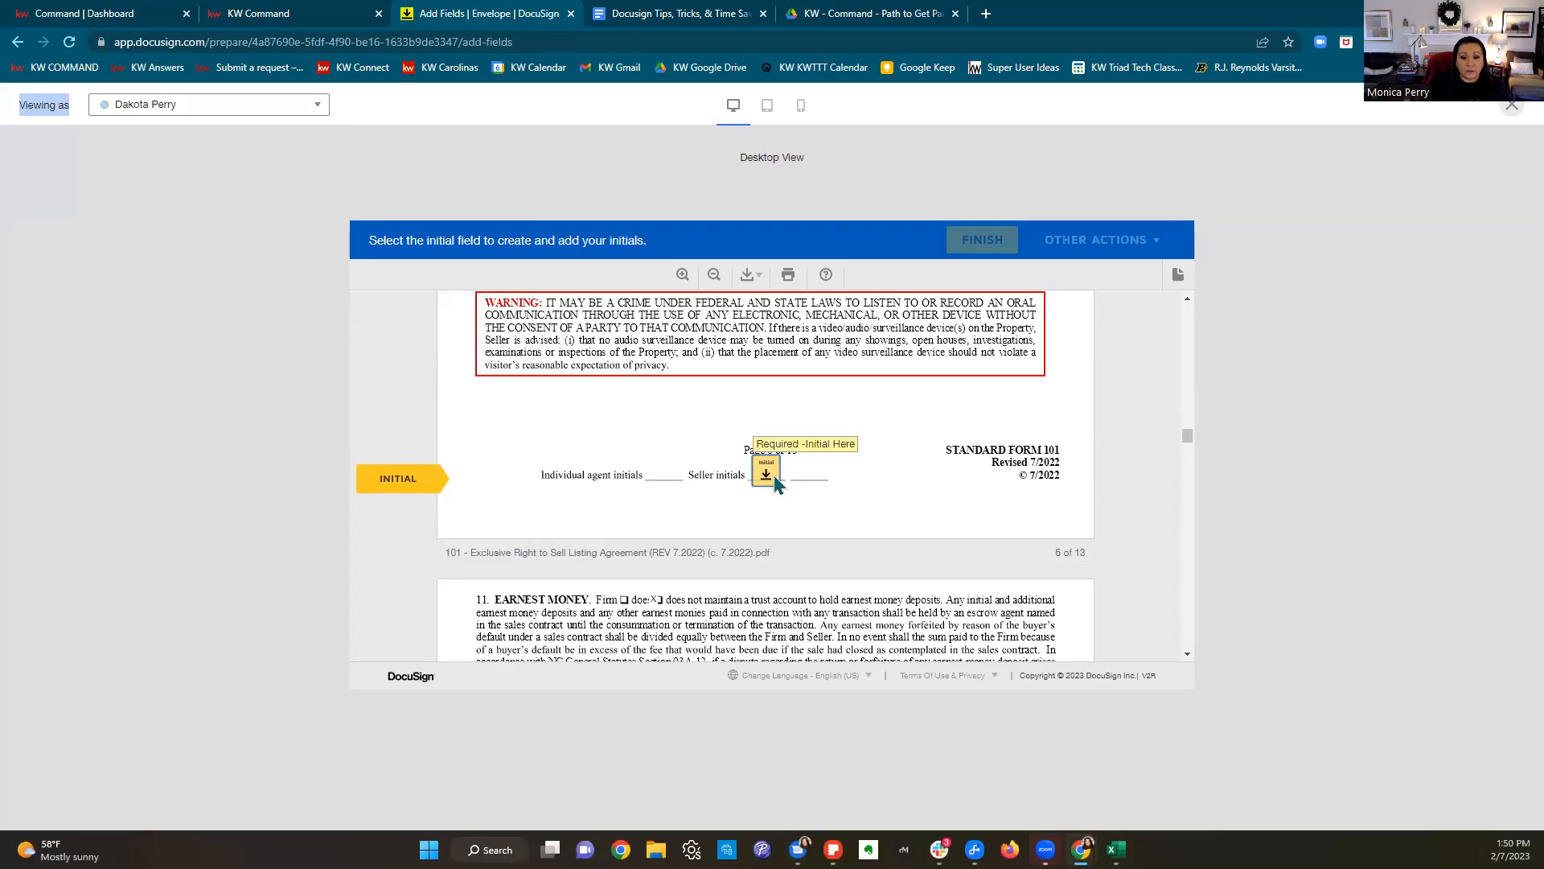
pyautogui.click(768, 474)
pyautogui.click(768, 476)
pyautogui.click(768, 476)
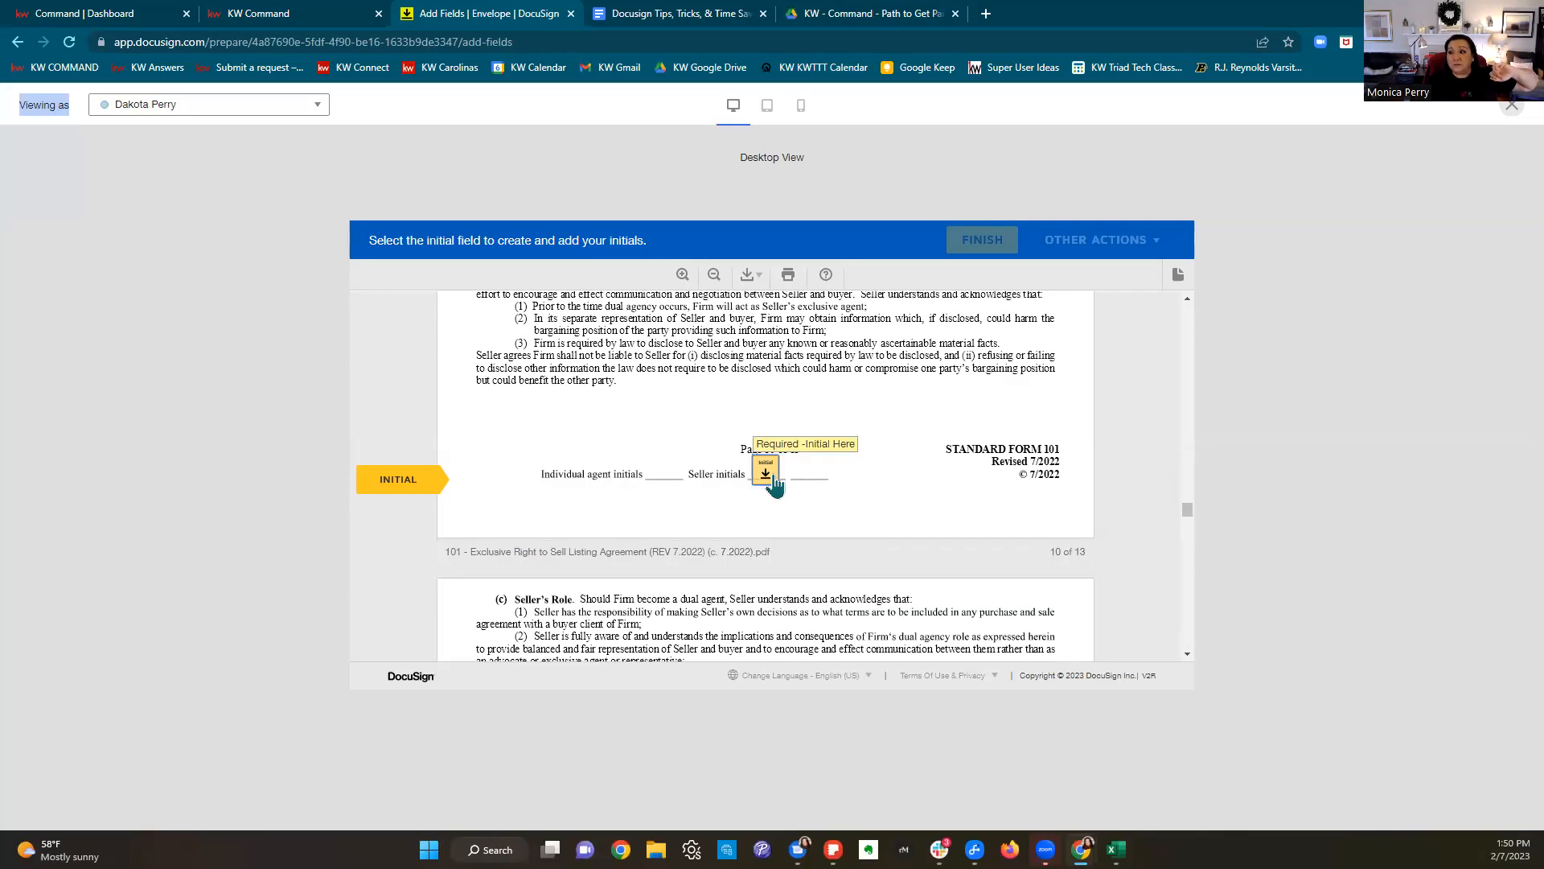
pyautogui.click(768, 475)
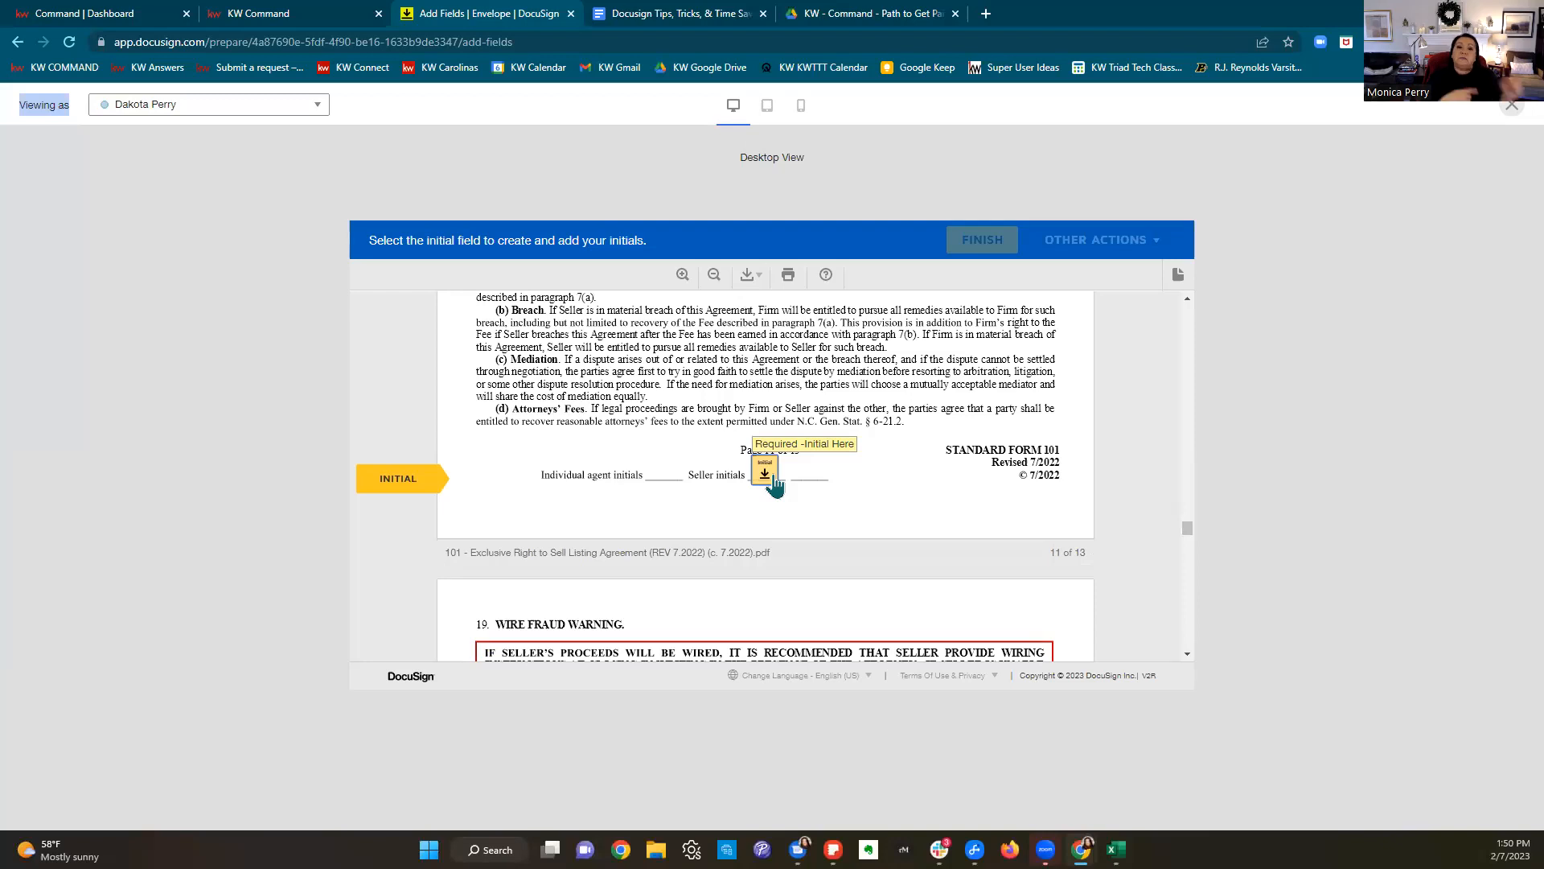
pyautogui.click(773, 480)
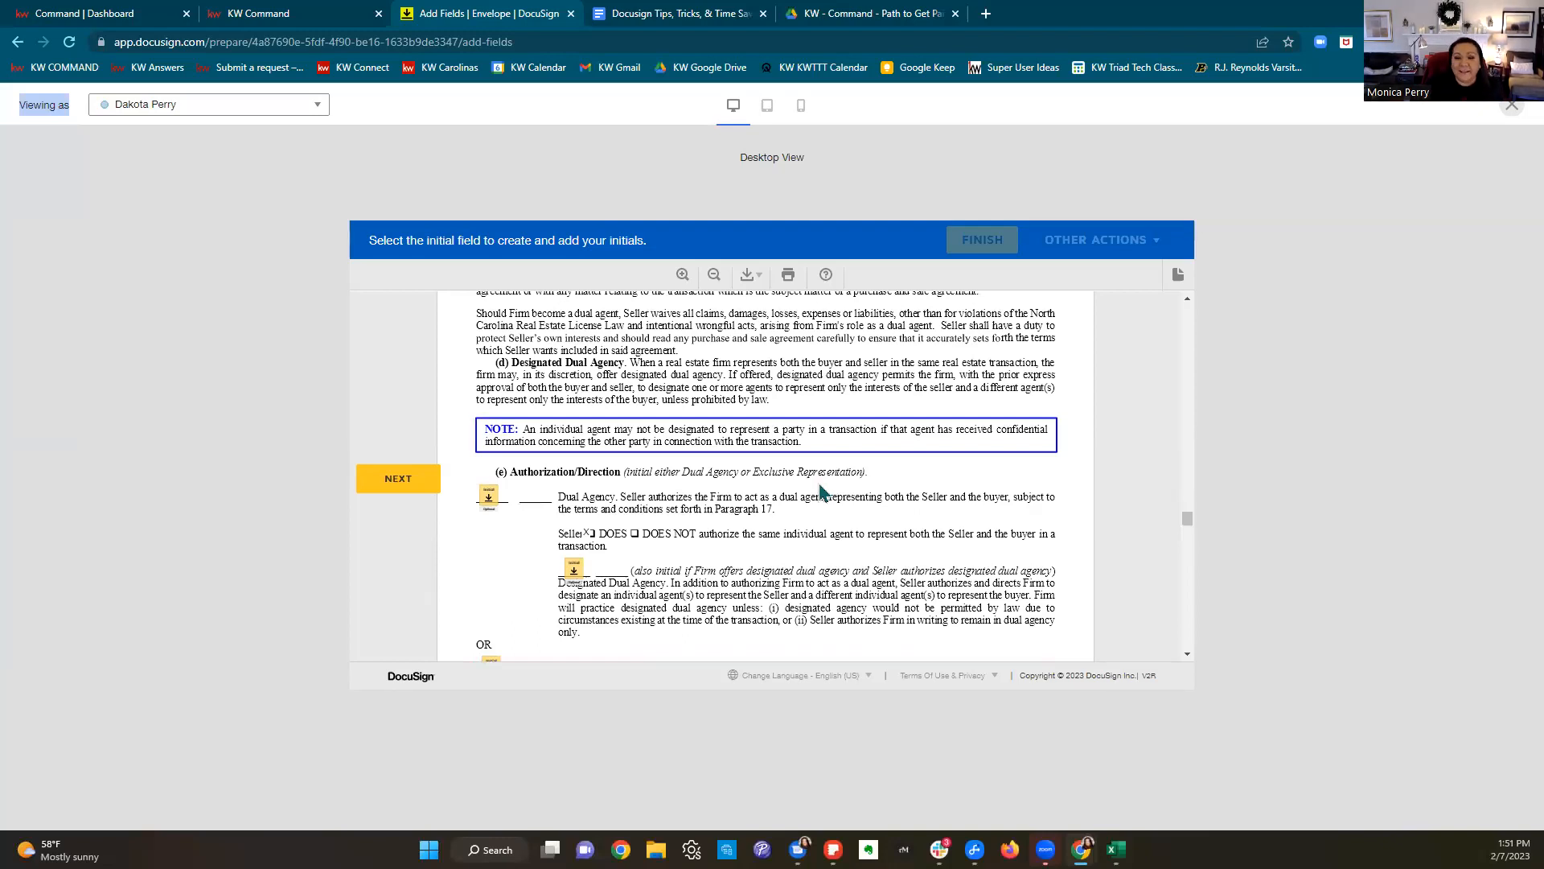
pyautogui.scroll(-3, 820, 490)
pyautogui.scroll(2, 820, 493)
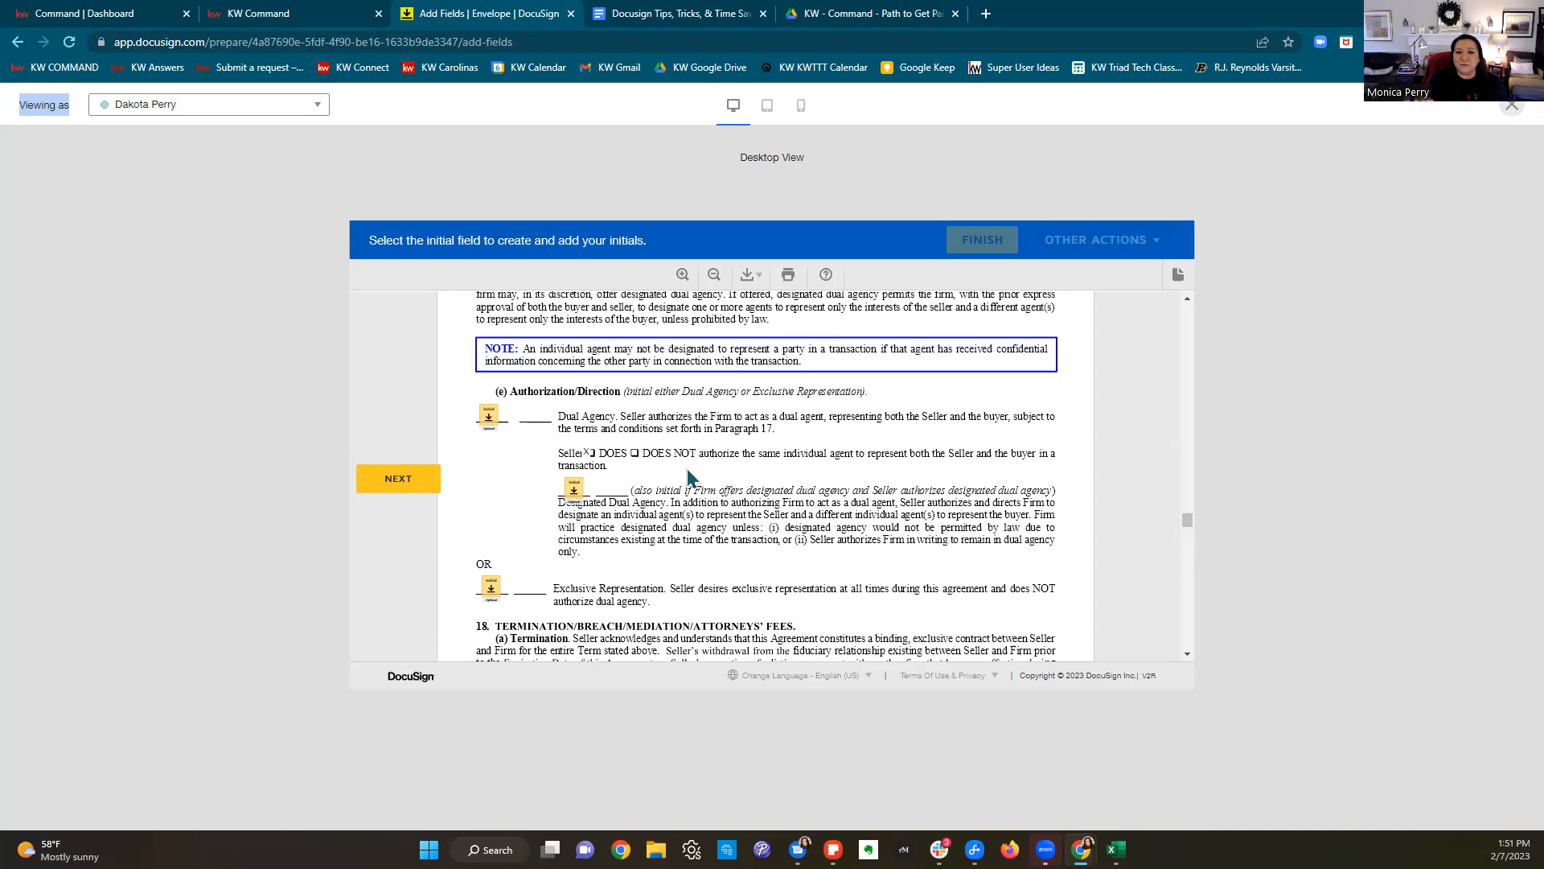
# Step: Leave the preview and make the Dual Agency initial field required
pyautogui.click(1510, 110)
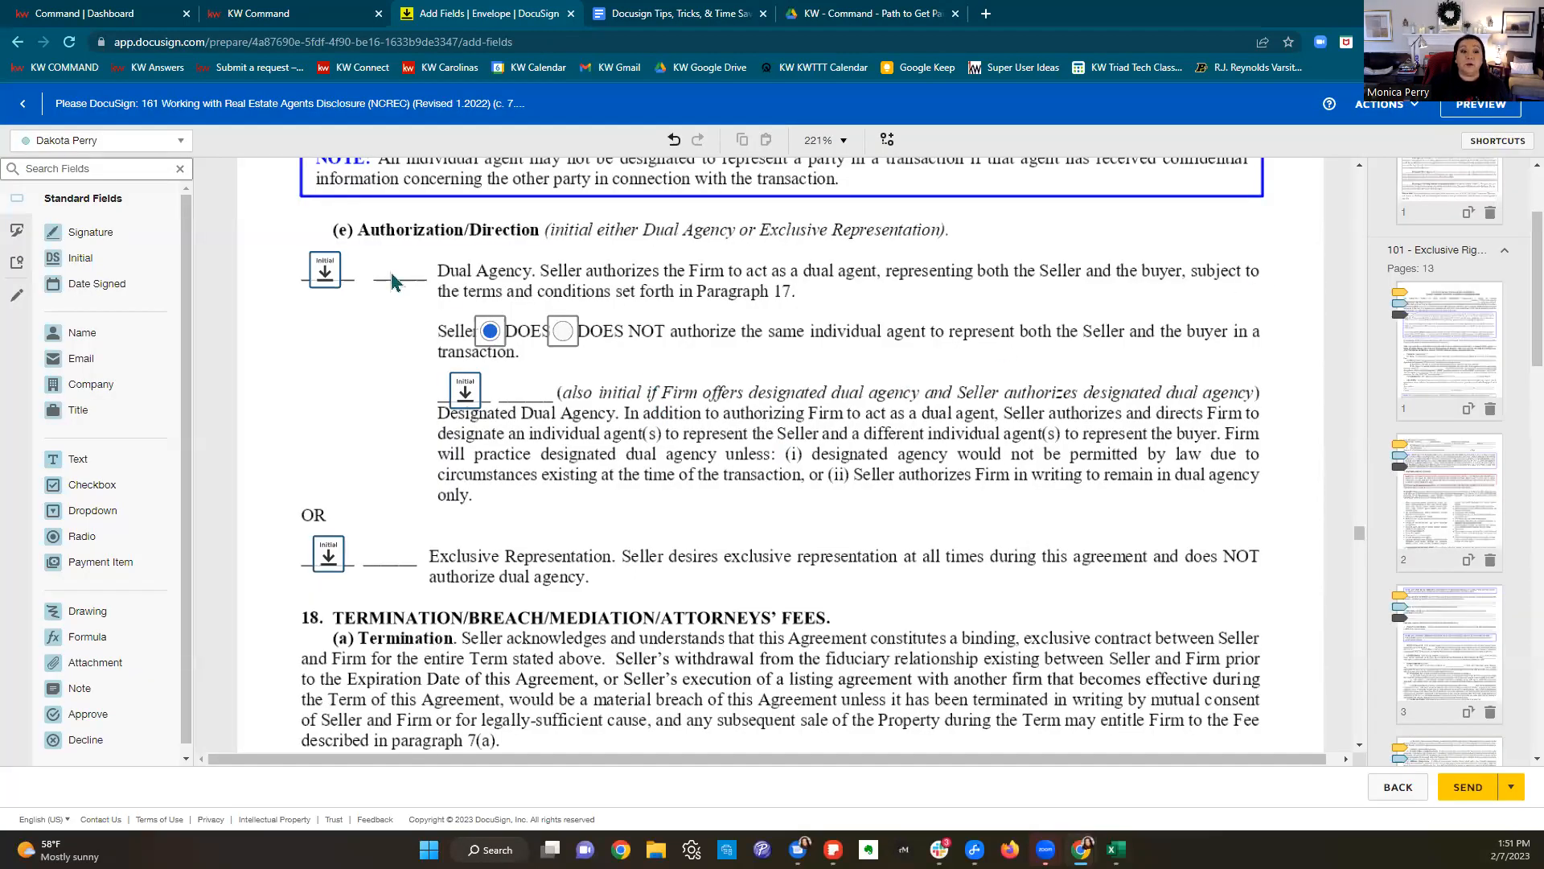
pyautogui.click(339, 275)
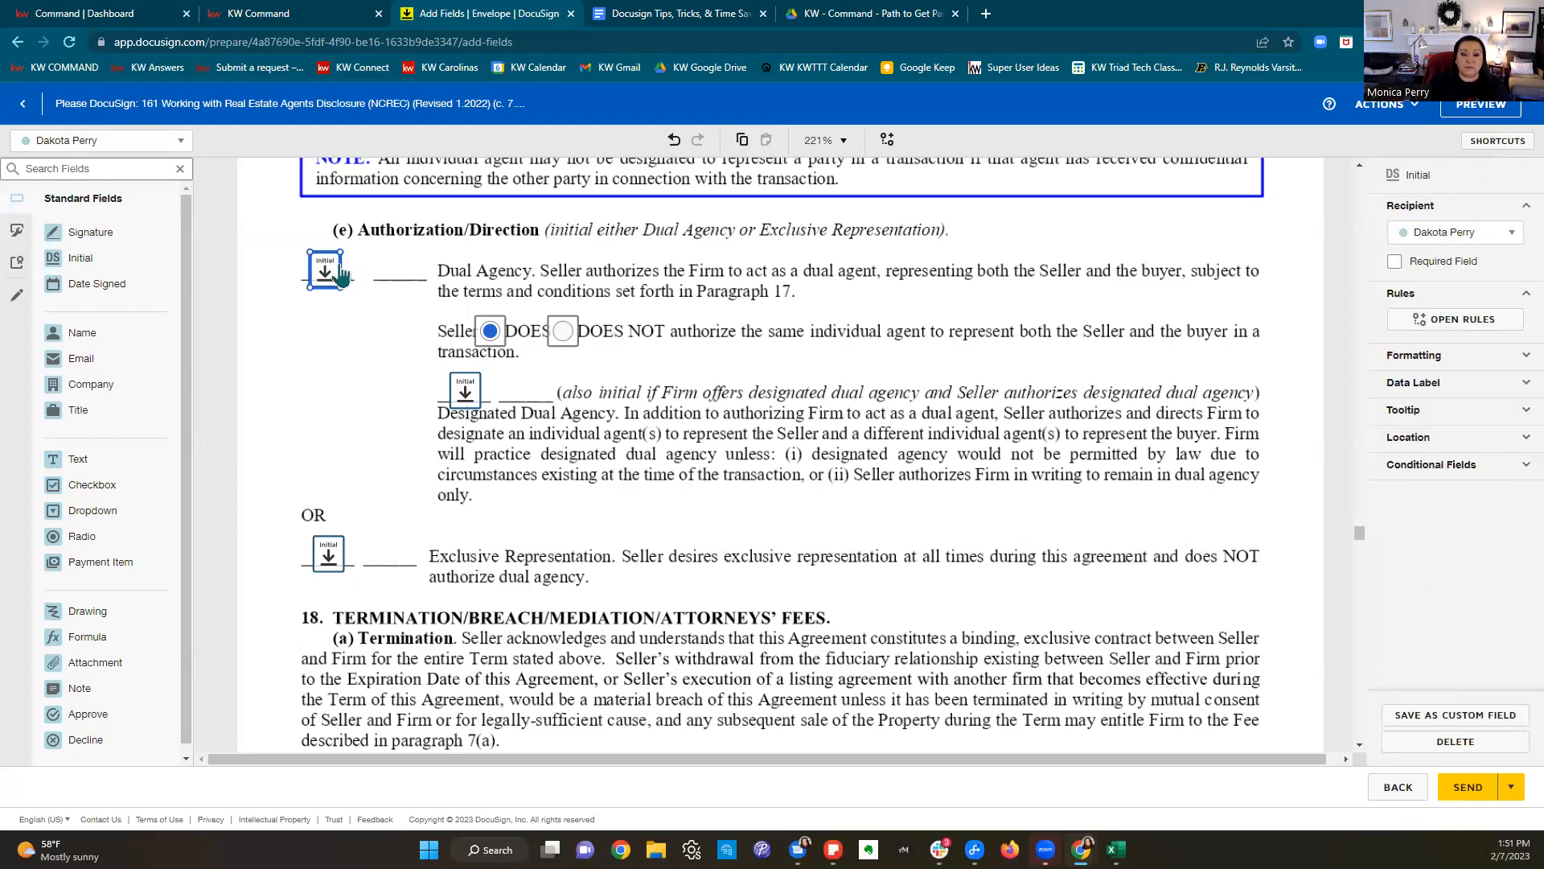
pyautogui.click(1394, 264)
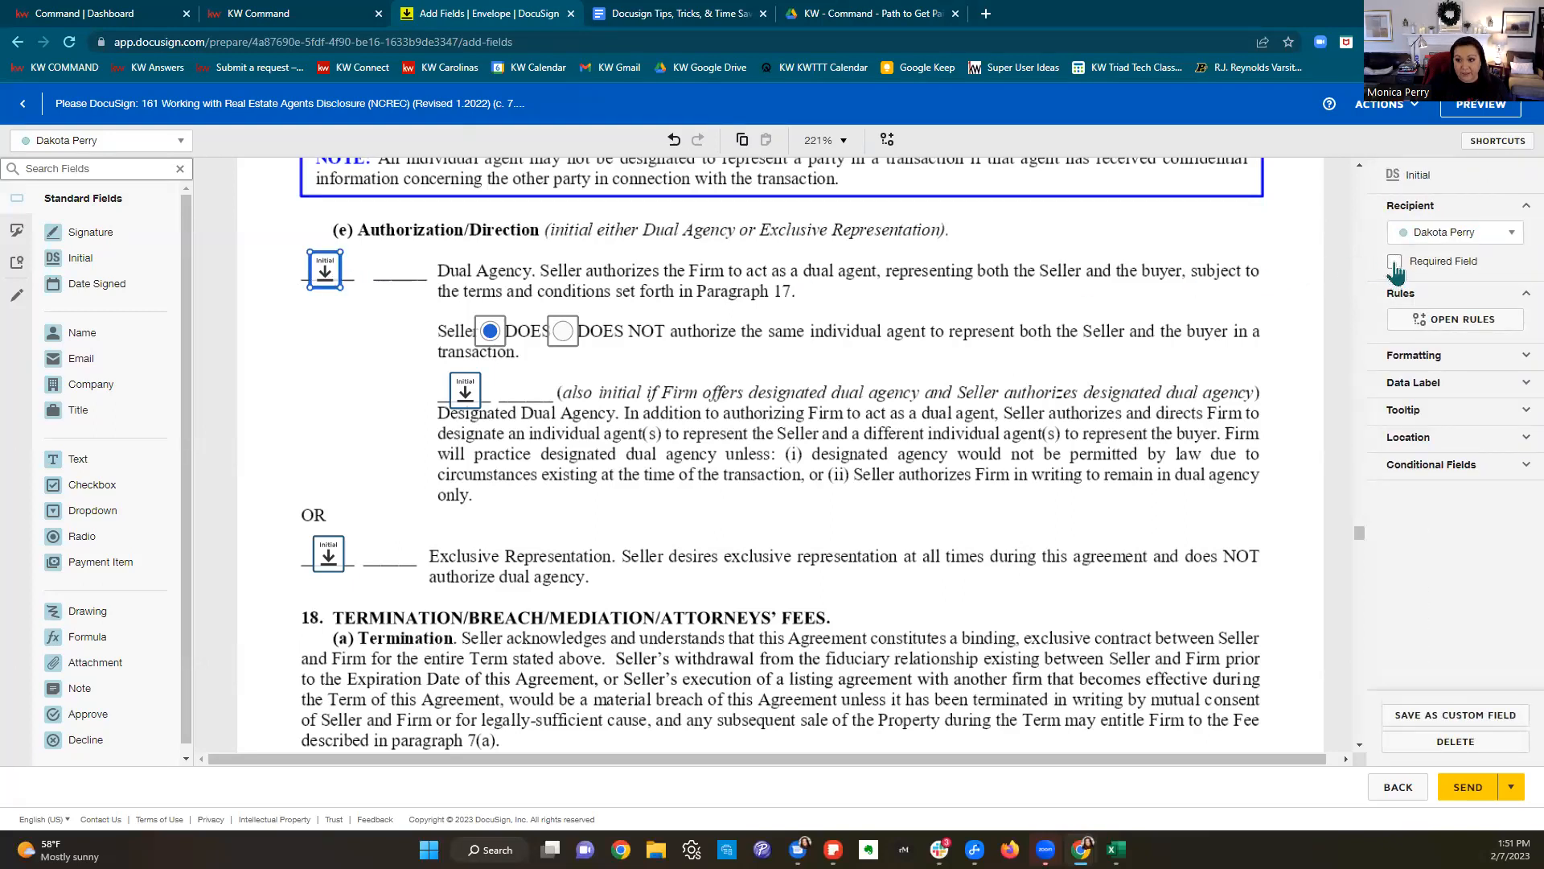
# Step: Delete the designated dual agency and Exclusive Representation initial fields
pyautogui.click(462, 396)
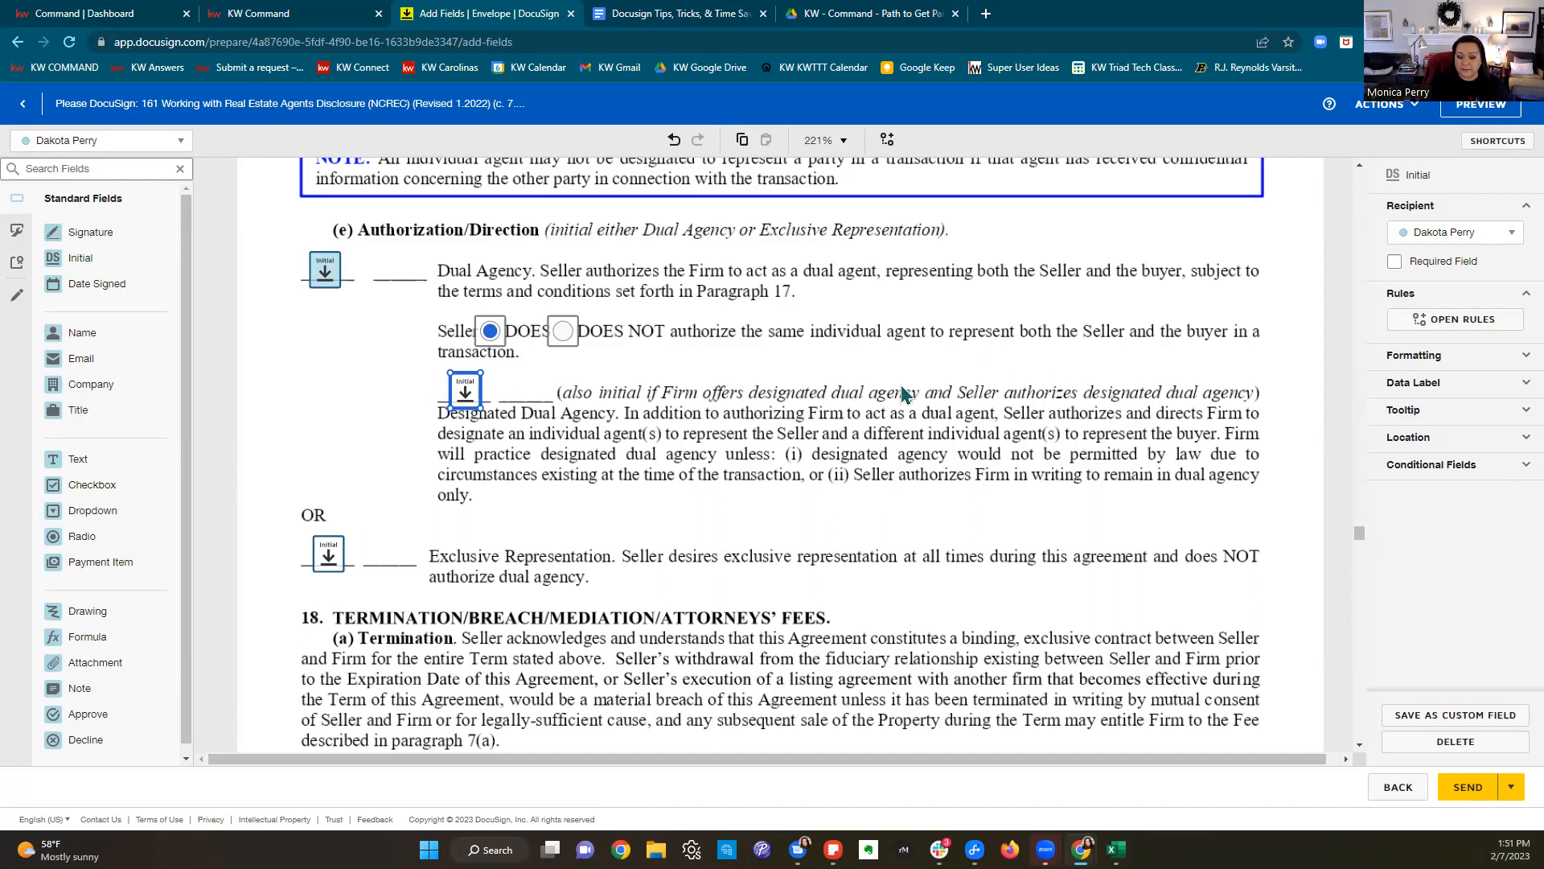
pyautogui.press('Delete')
pyautogui.scroll(1, 805, 450)
pyautogui.click(328, 635)
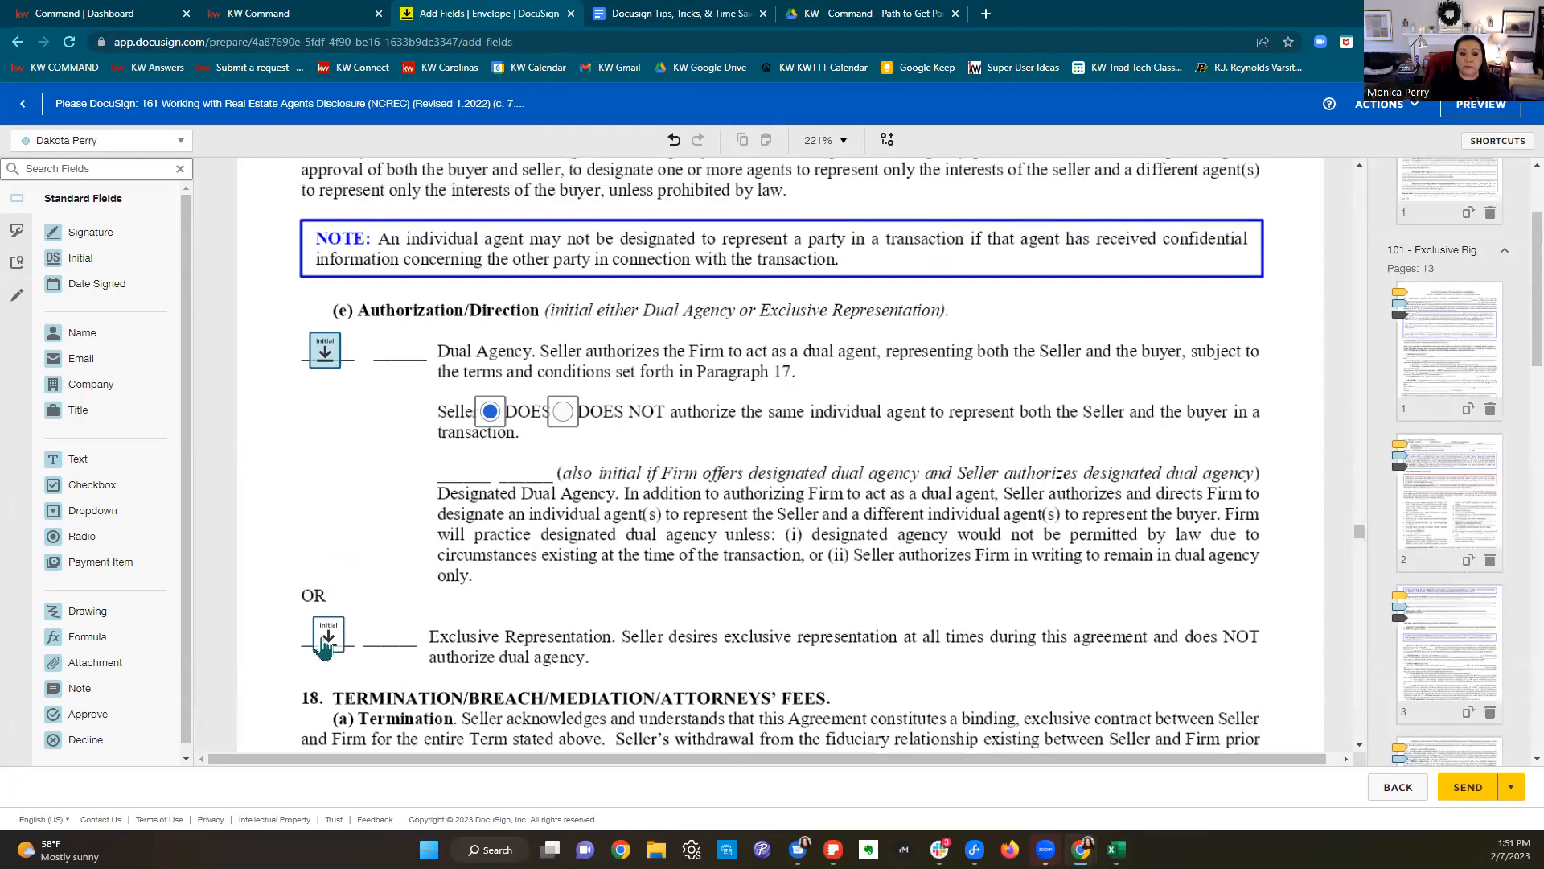
pyautogui.press('Delete')
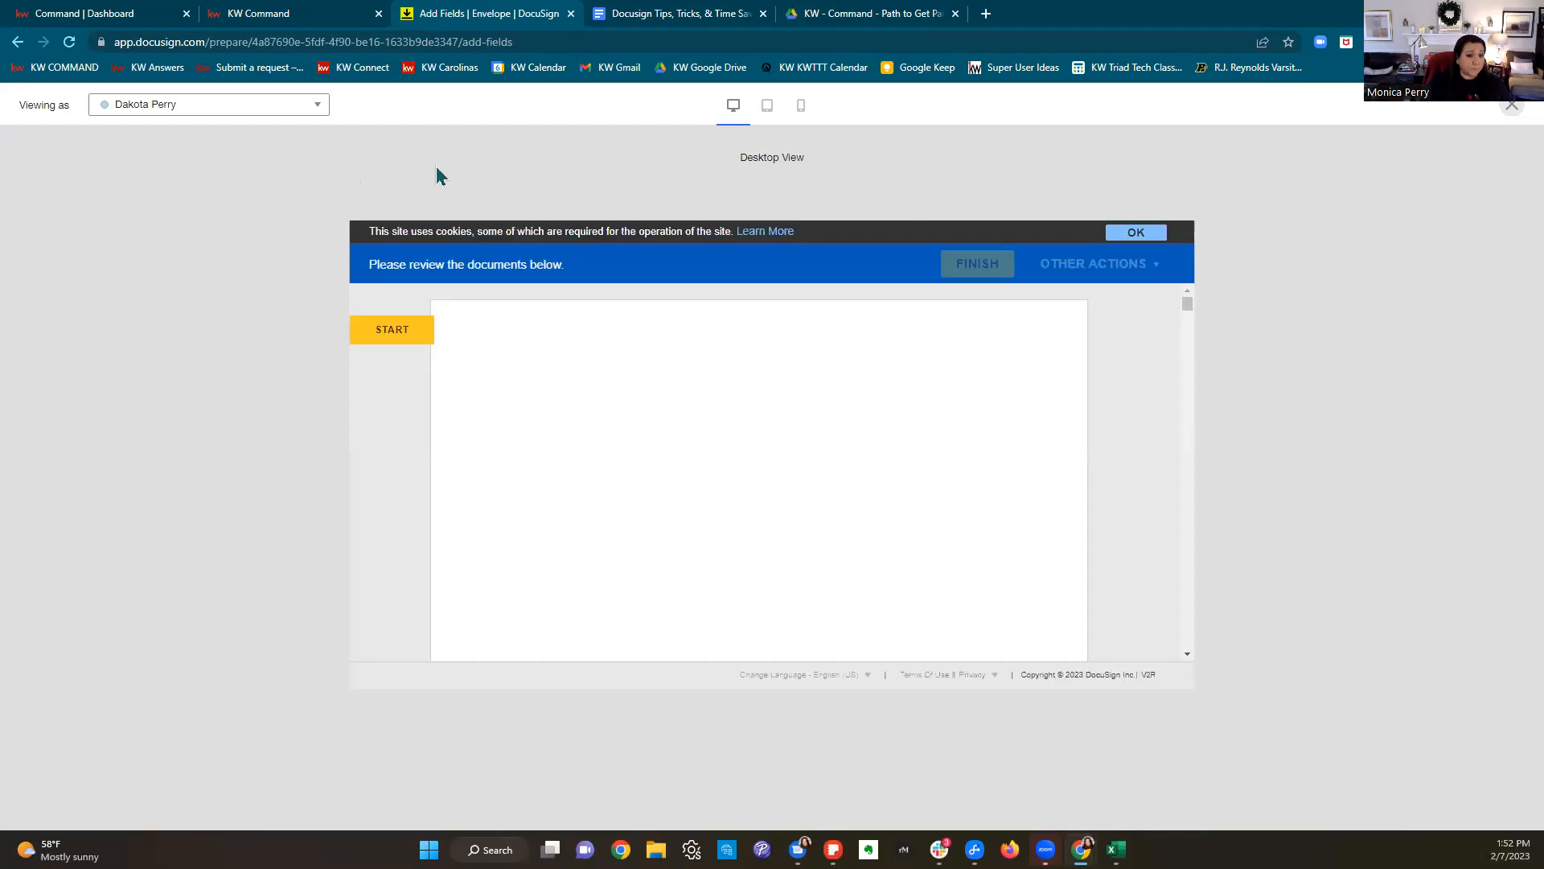
# Step: Start the seller signing preview and initial pages 1–4, section 9 and Public Marketing
pyautogui.click(400, 338)
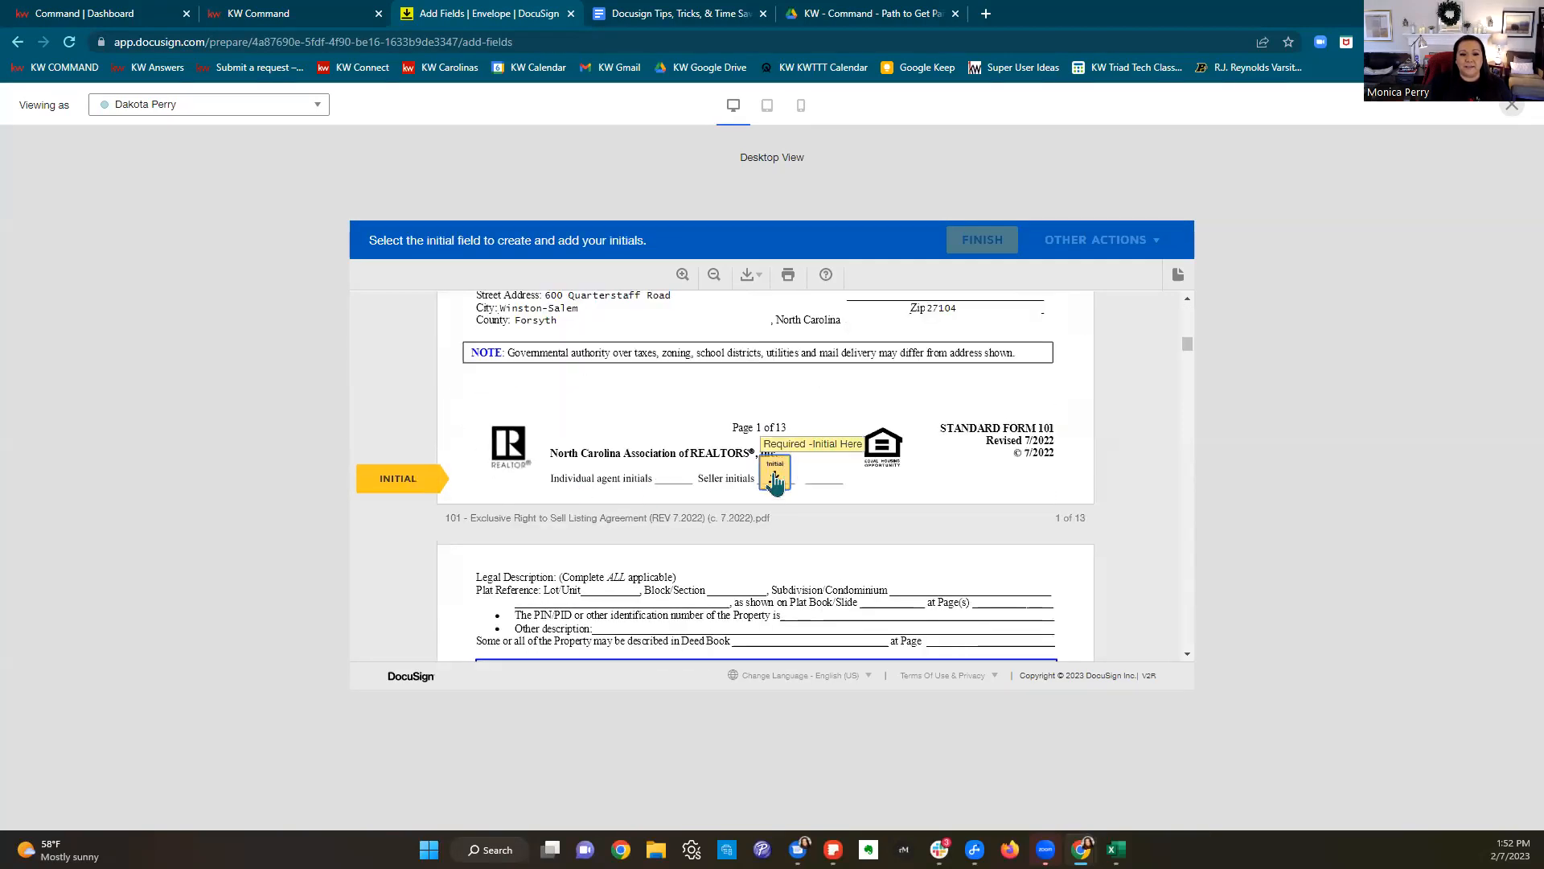
pyautogui.click(776, 478)
pyautogui.click(774, 476)
pyautogui.click(775, 476)
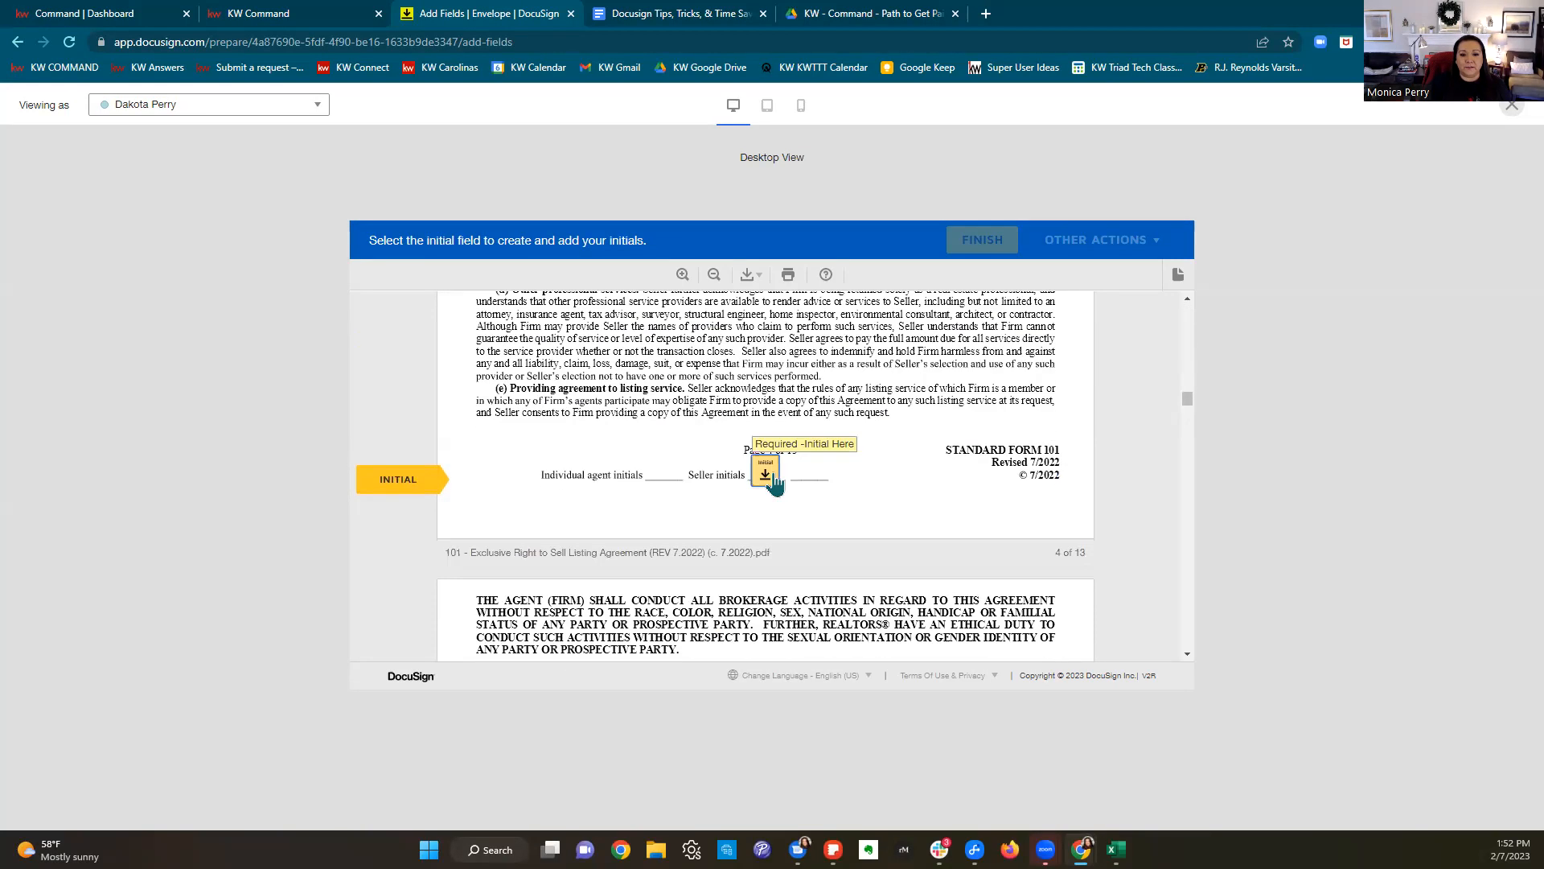
pyautogui.click(774, 476)
pyautogui.click(503, 476)
pyautogui.click(494, 471)
# Step: Initial pages 5–11 and the Dual Agency authorization, then sign the listing agreement
pyautogui.click(765, 475)
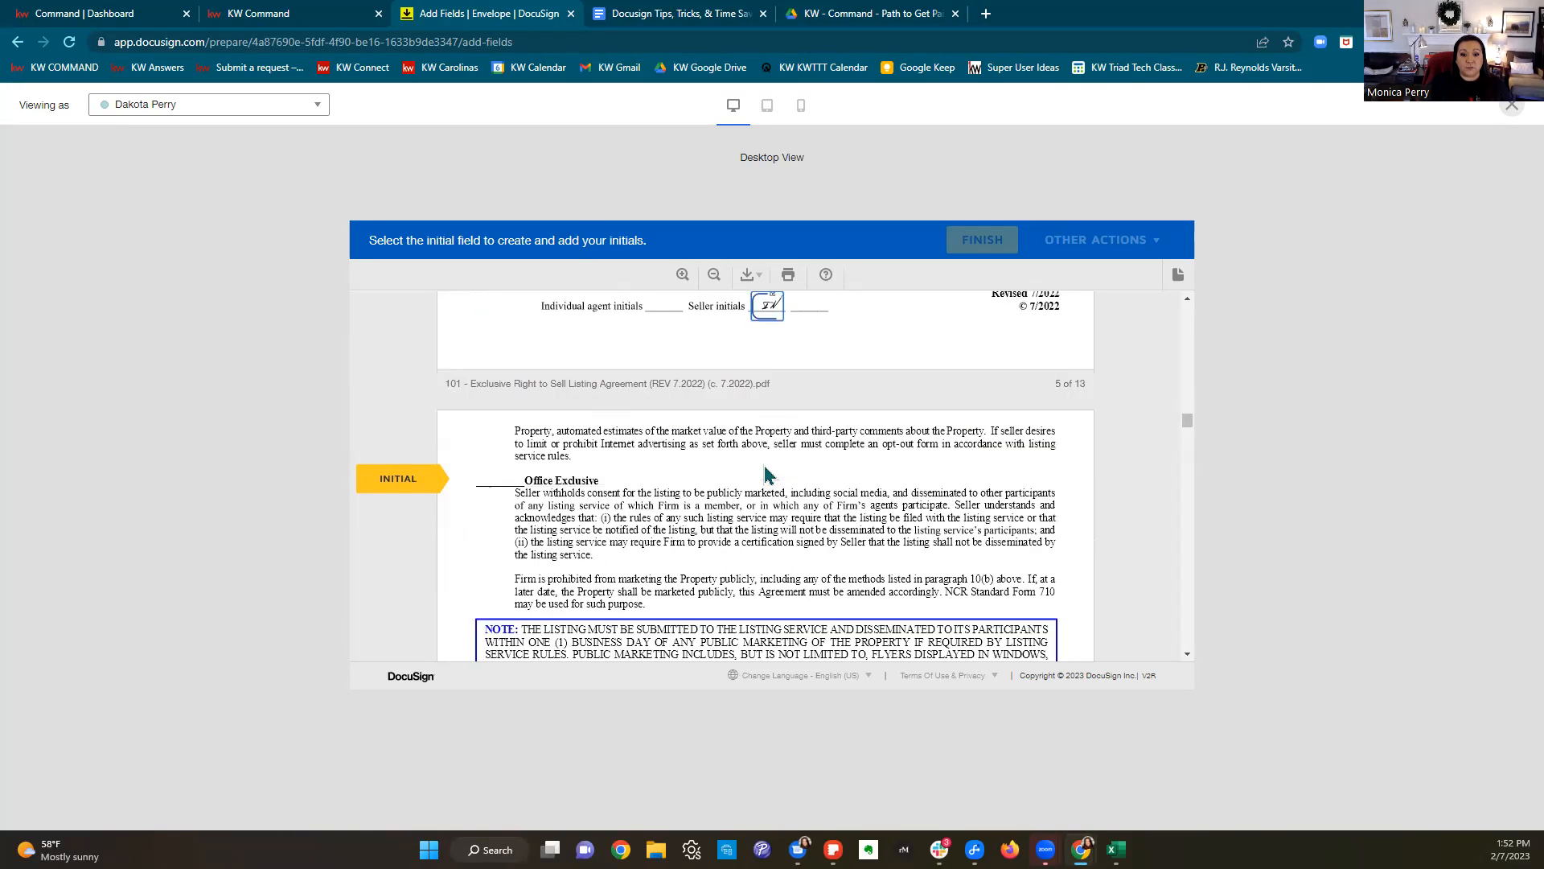
pyautogui.click(765, 476)
pyautogui.click(767, 478)
pyautogui.click(765, 476)
pyautogui.click(765, 476)
pyautogui.click(765, 475)
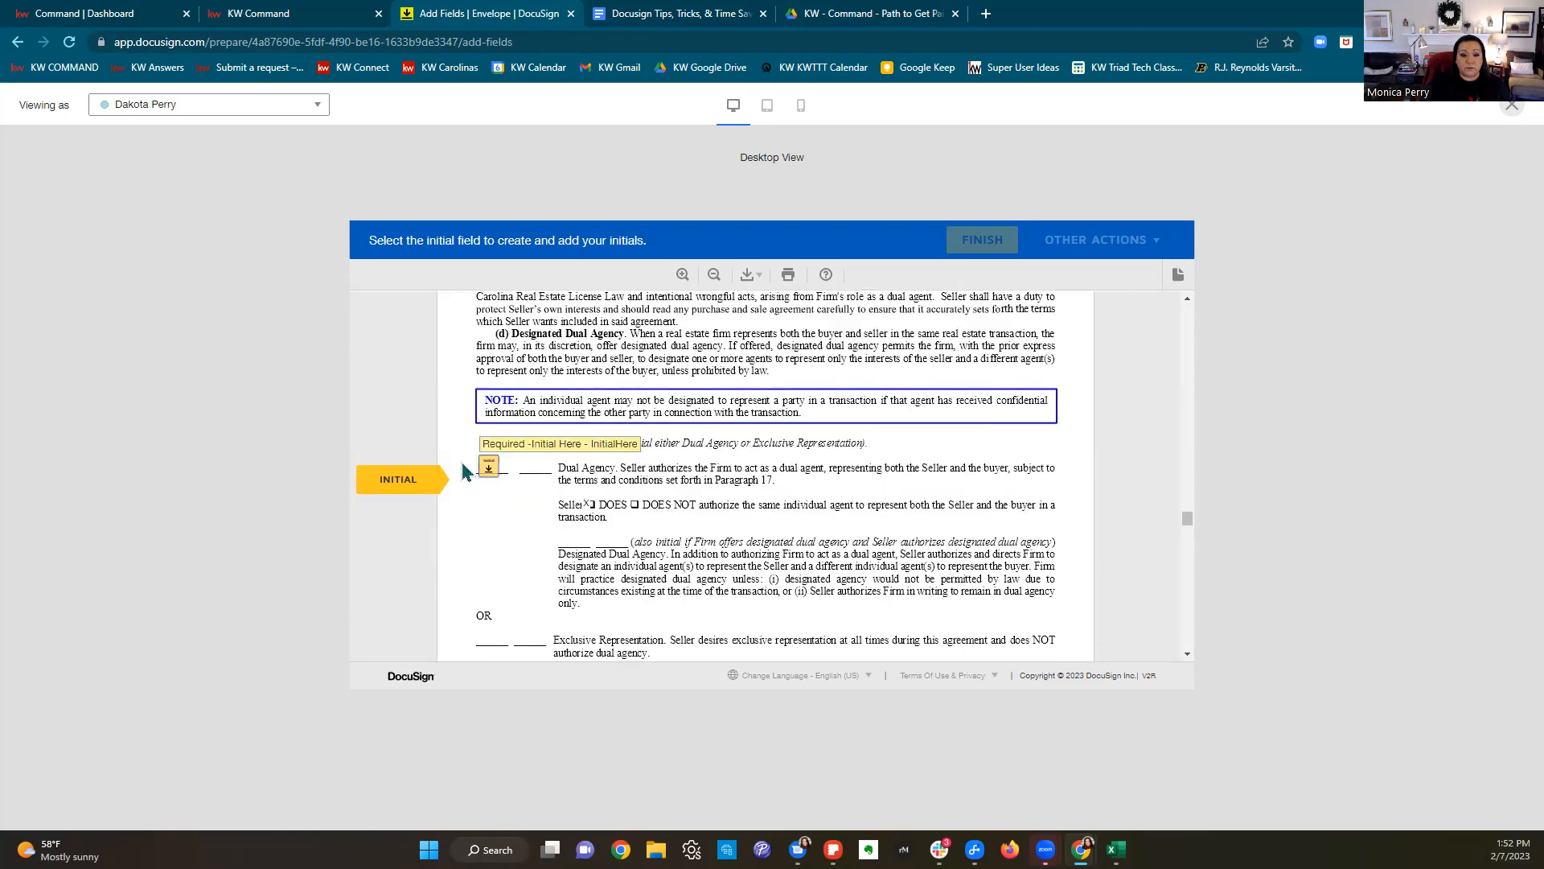
pyautogui.click(488, 467)
pyautogui.click(761, 472)
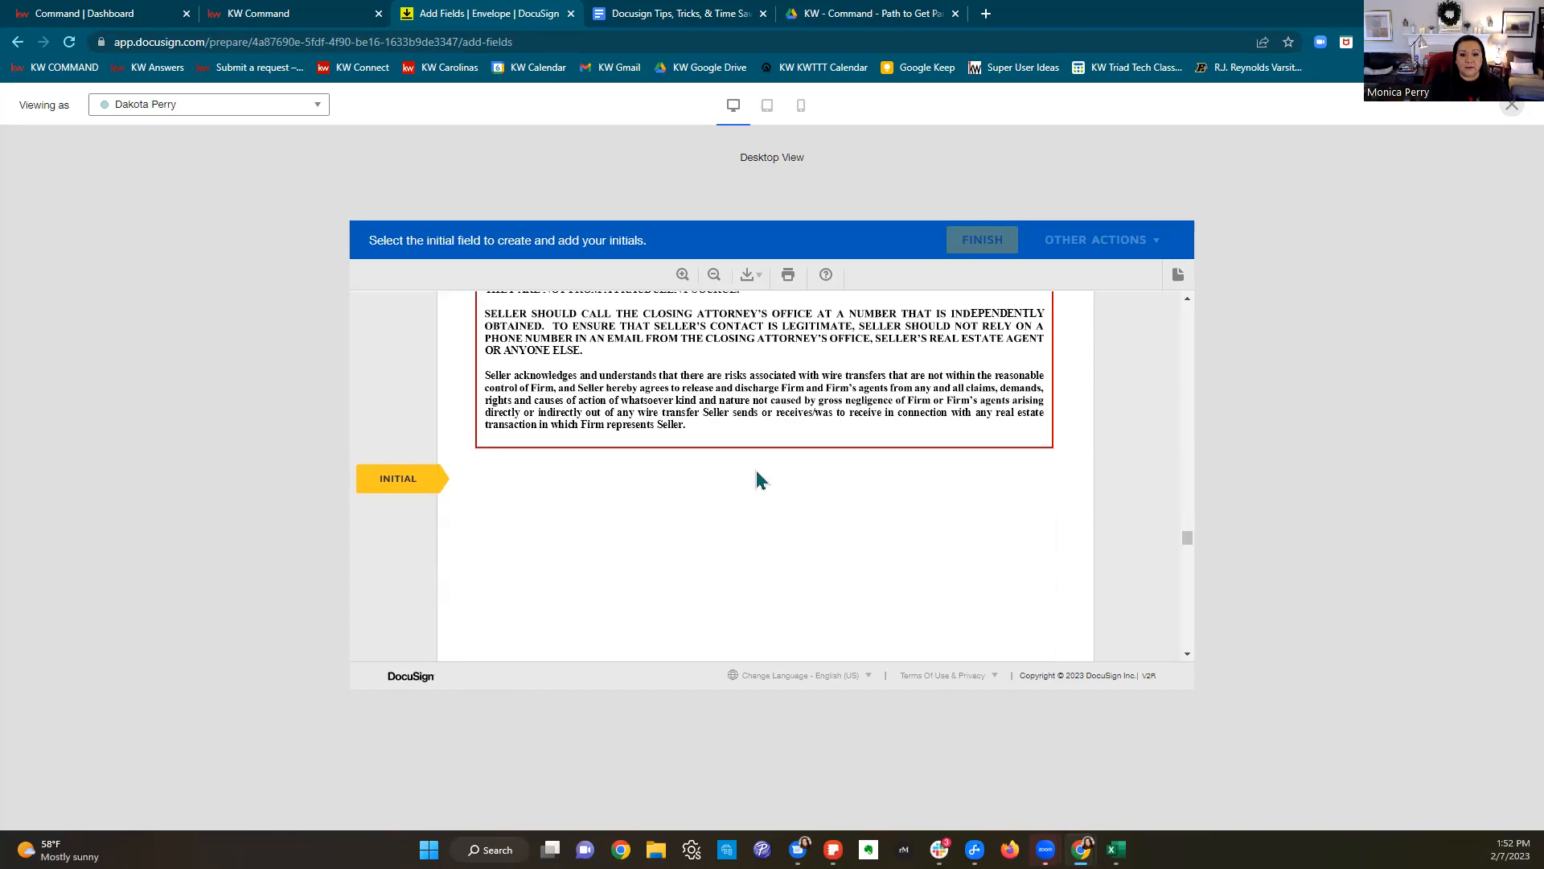
pyautogui.click(847, 493)
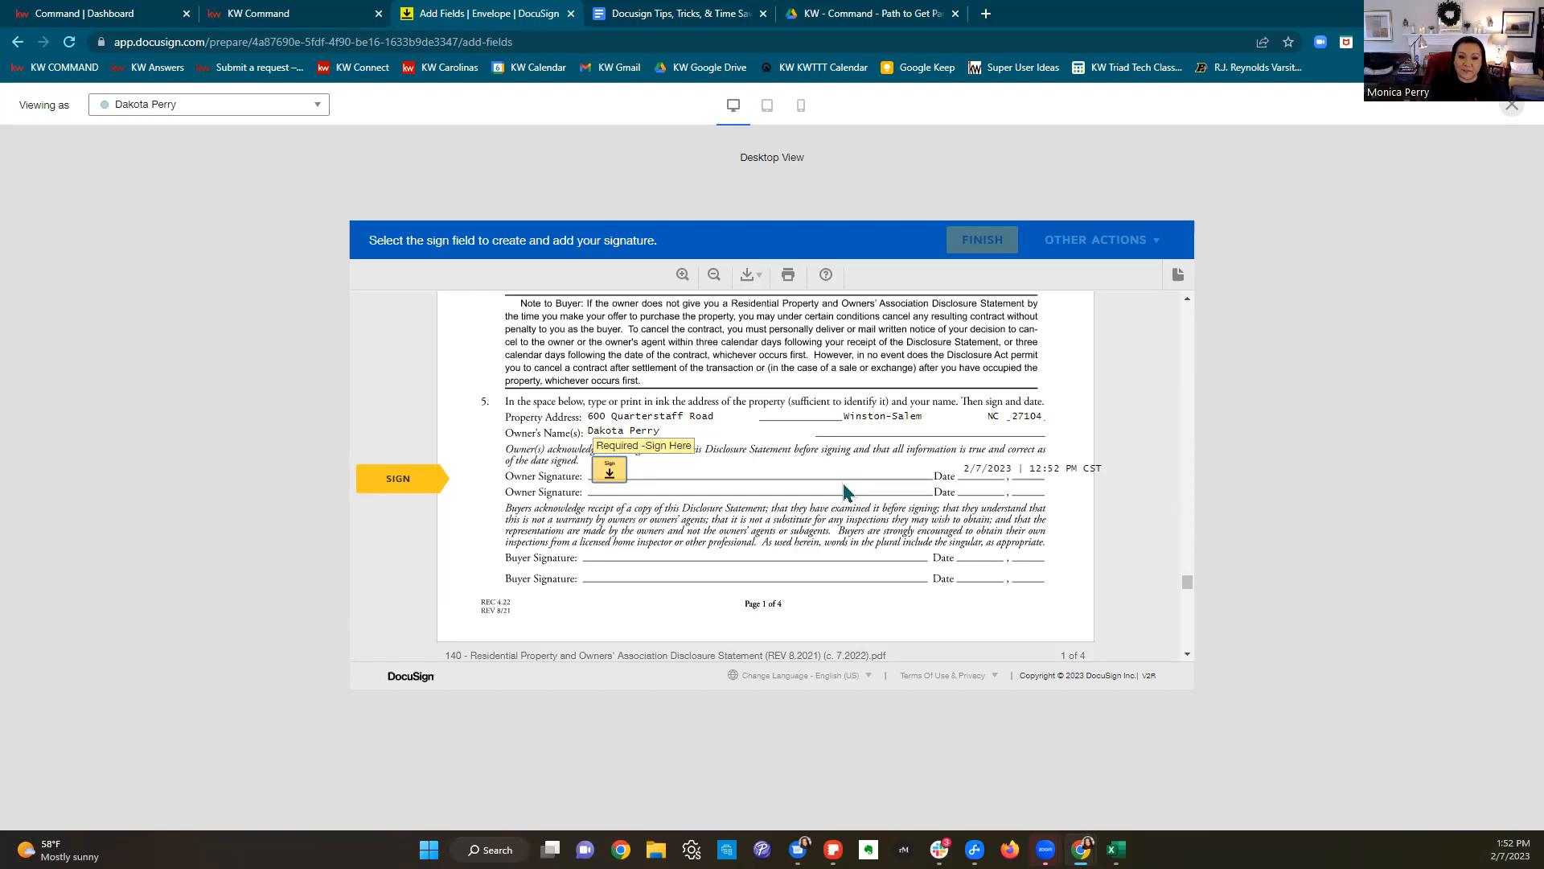
# Step: Sign the disclosure as owner and enter 1963 as the year the dwelling was built
pyautogui.click(624, 476)
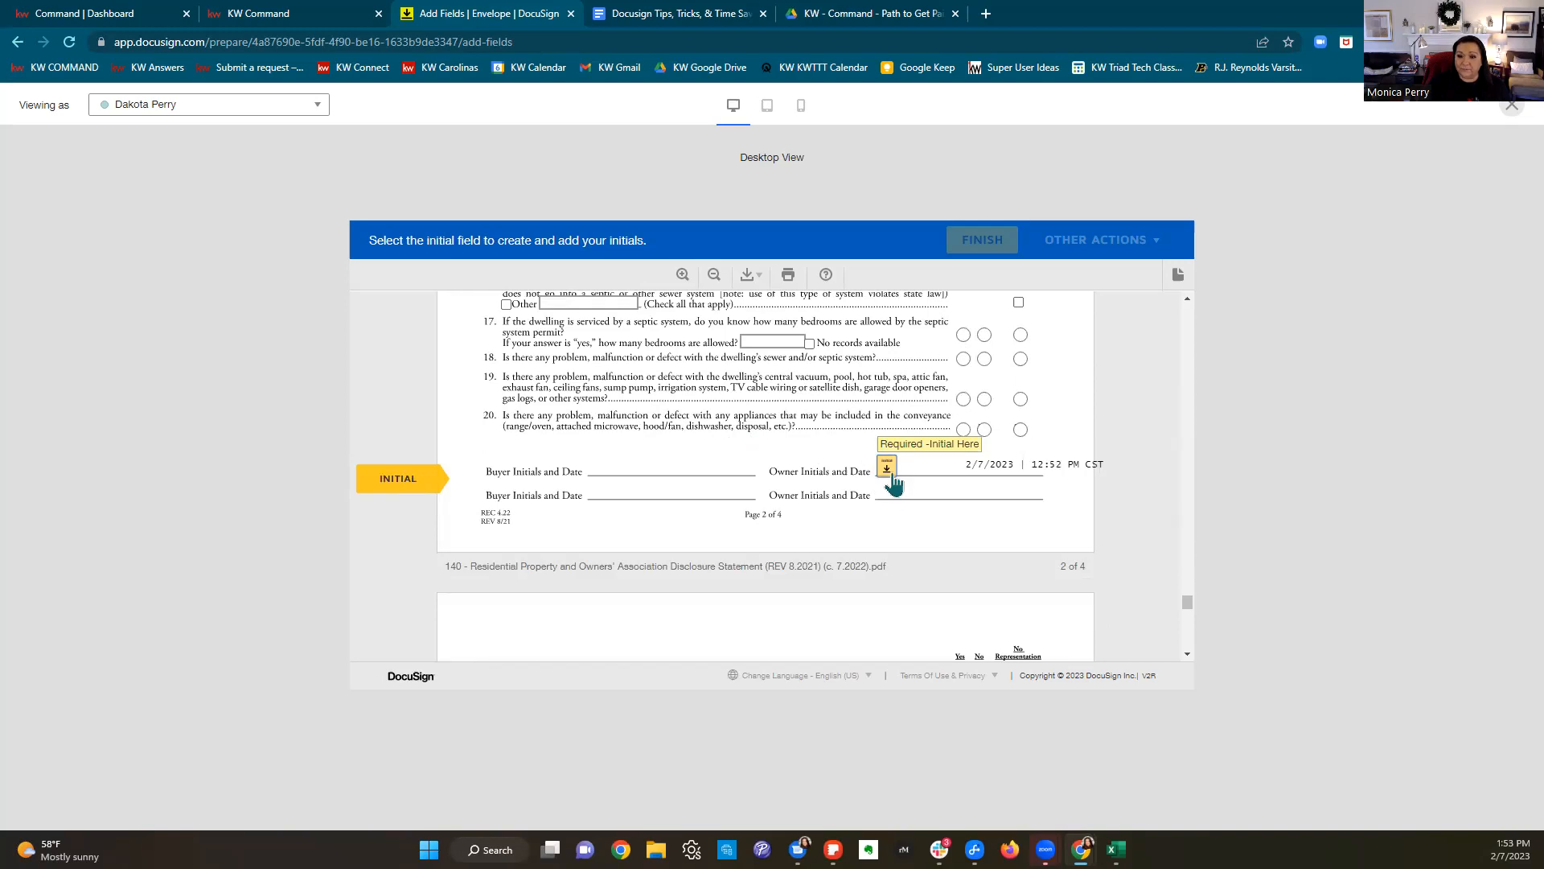
pyautogui.scroll(8, 893, 482)
pyautogui.scroll(-1, 894, 483)
pyautogui.click(745, 399)
pyautogui.write('18')
pyautogui.press('BackSpace')
pyautogui.write('963')
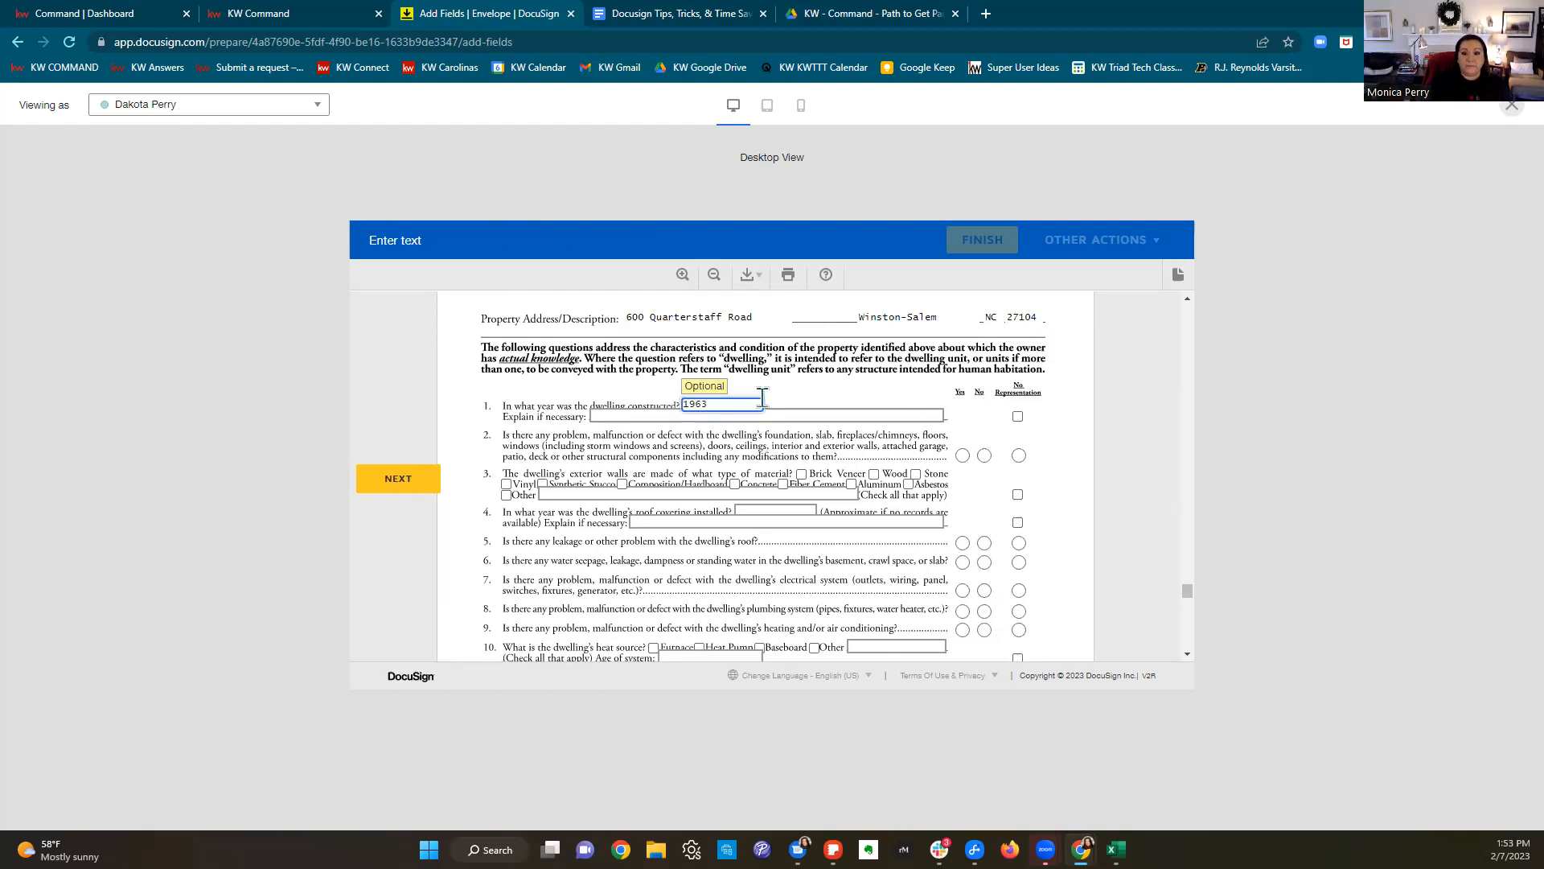
# Step: Answer No to structural problems, tick Brick Veneer and Wood walls, and send the envelope
pyautogui.click(984, 457)
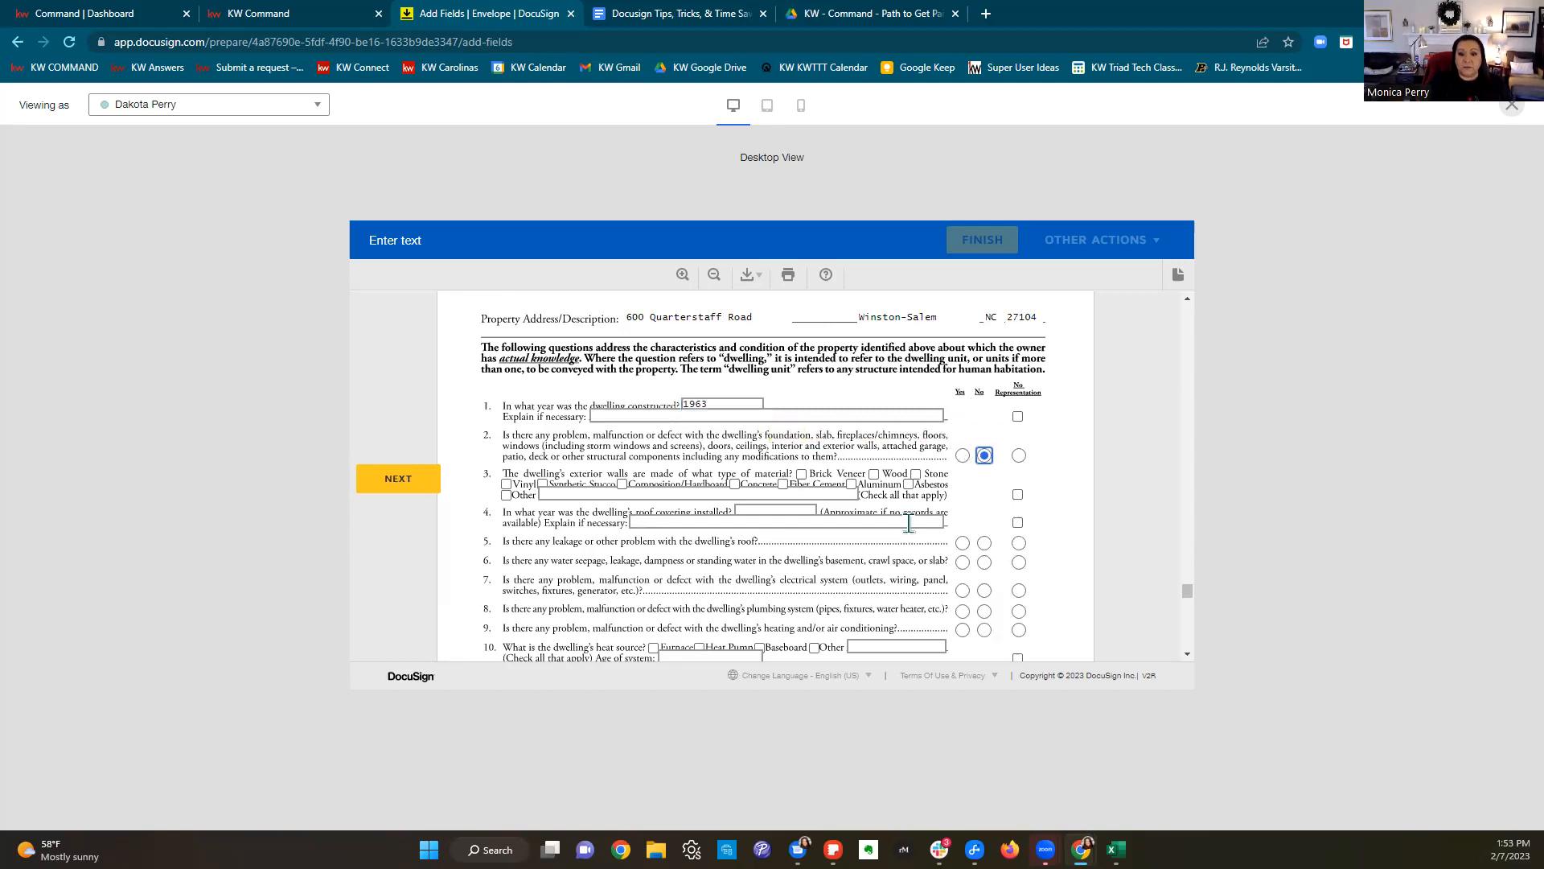
pyautogui.click(801, 475)
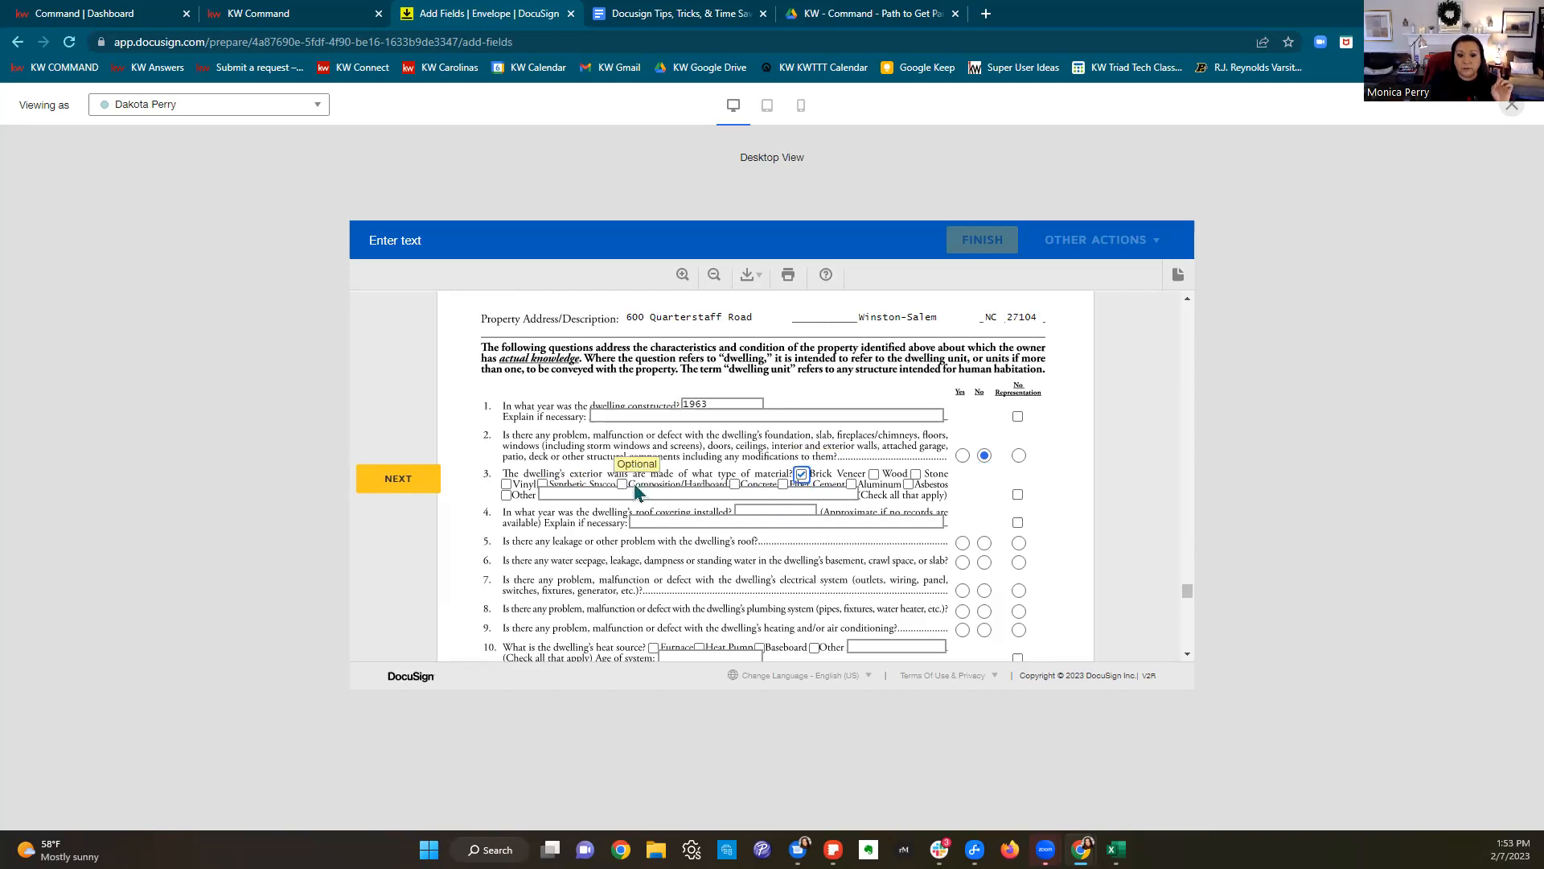
pyautogui.click(874, 475)
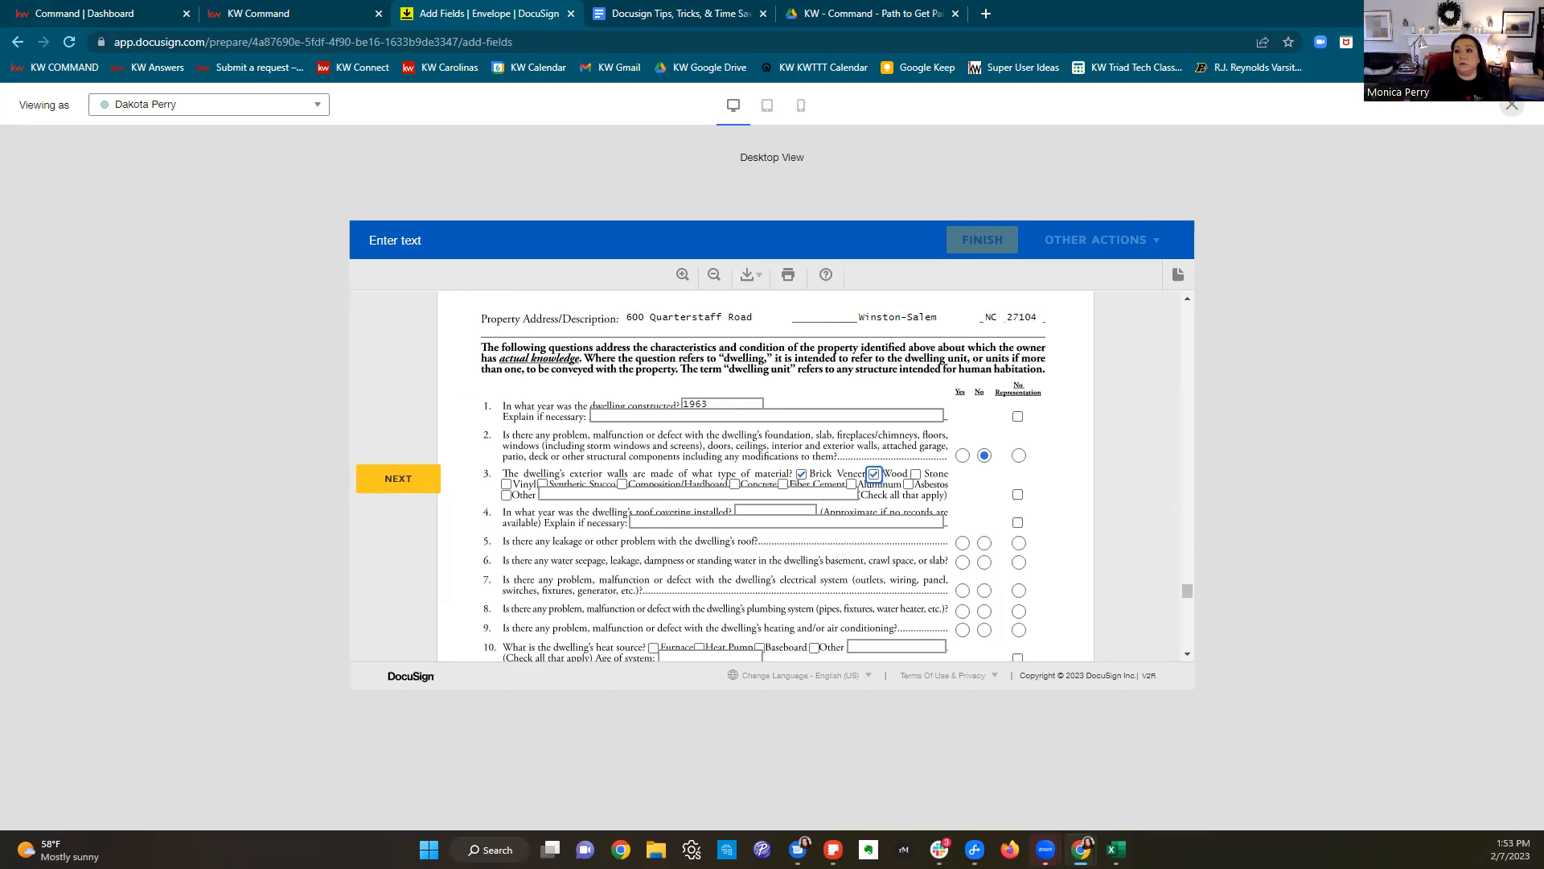
pyautogui.click(1509, 110)
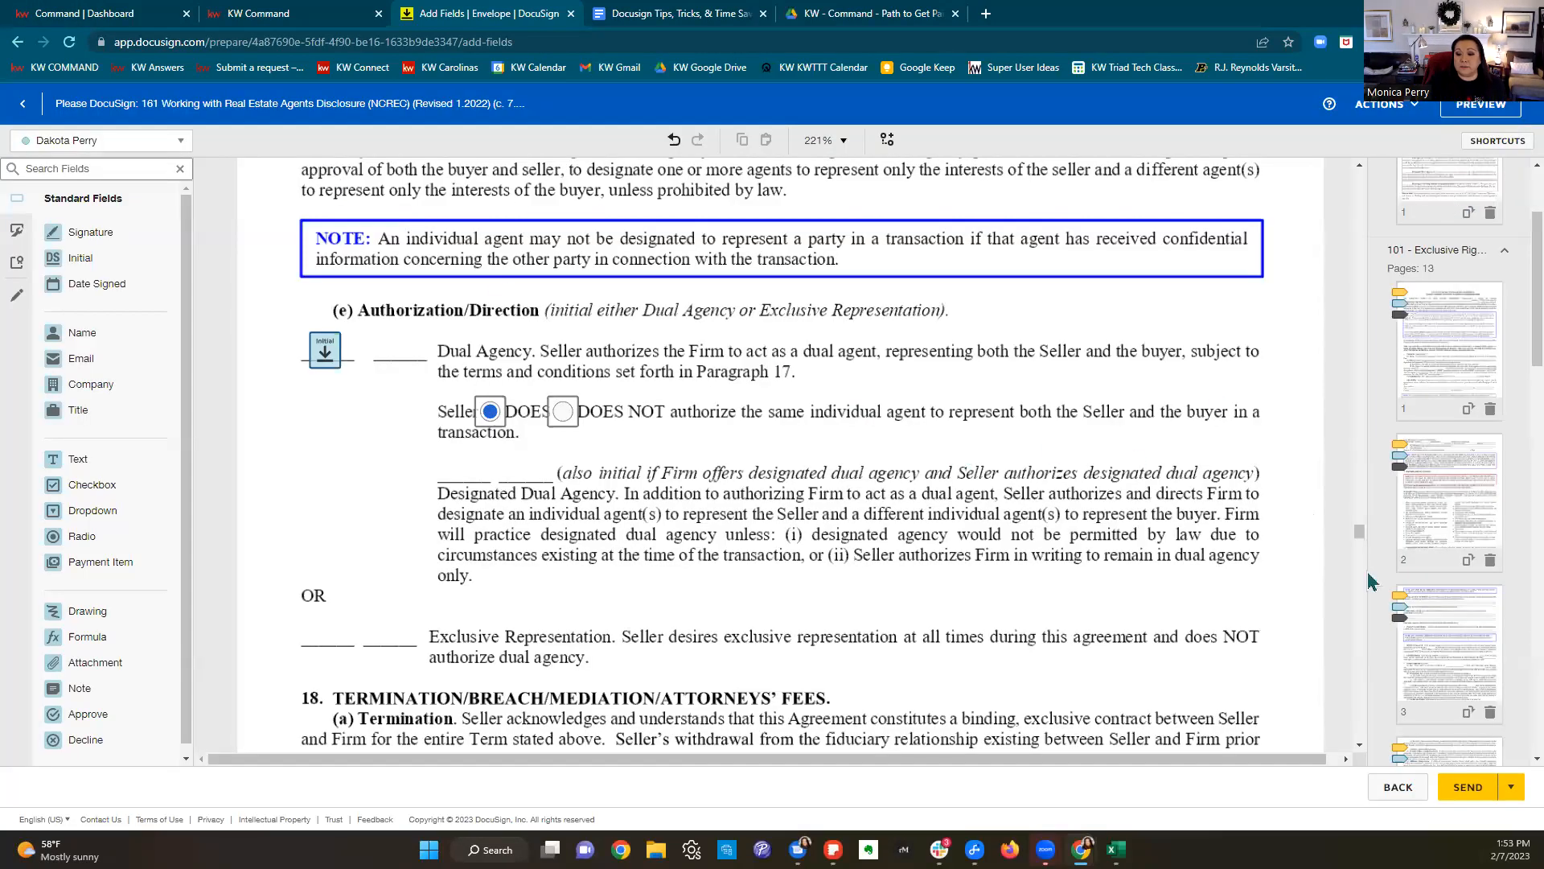
pyautogui.click(1469, 796)
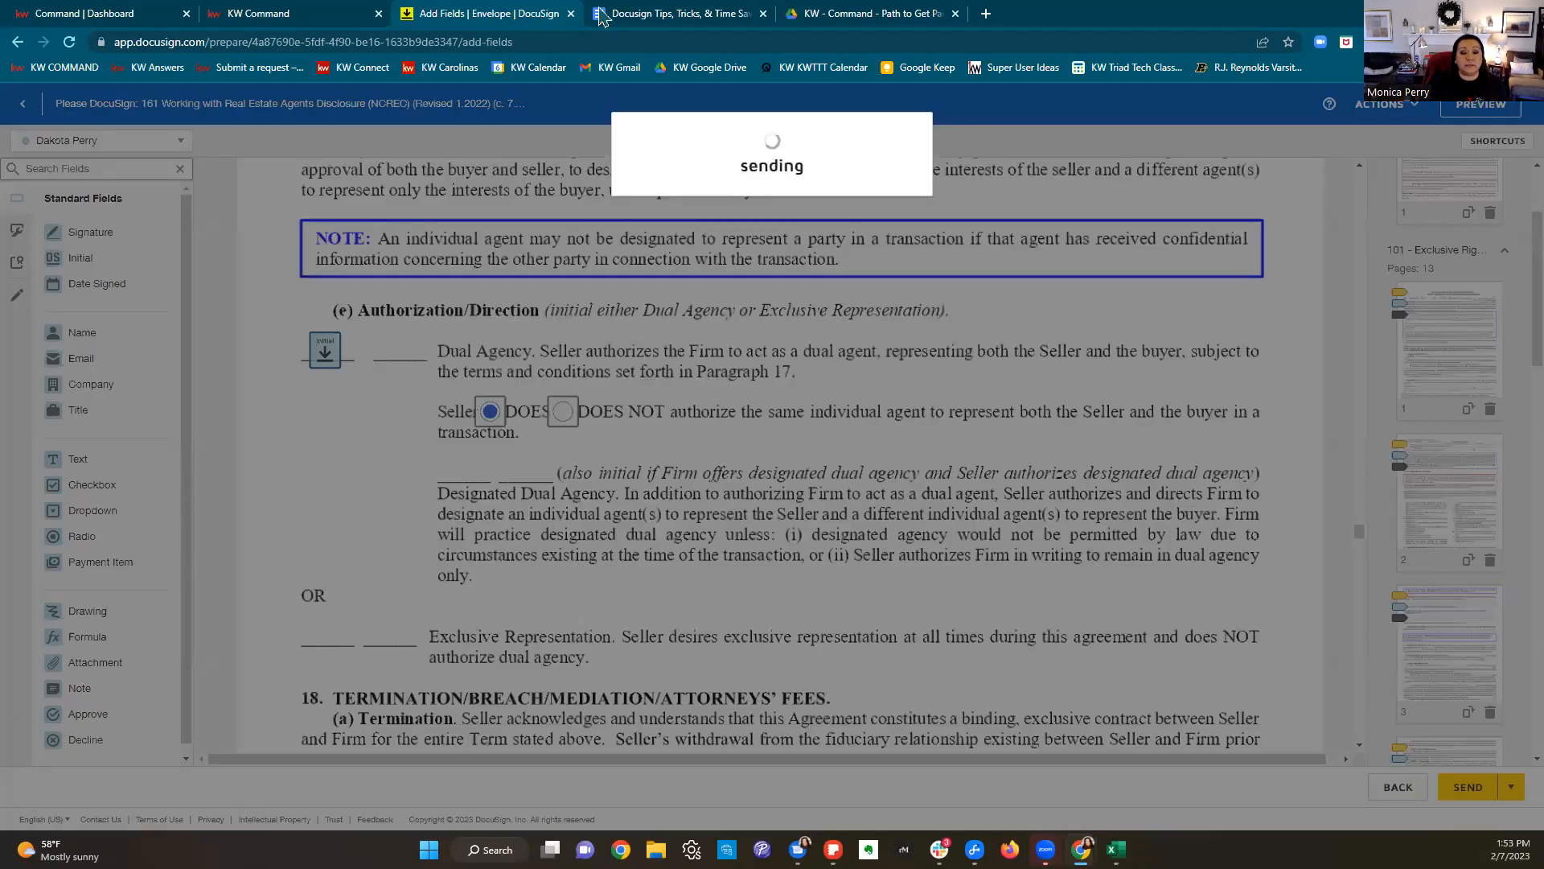
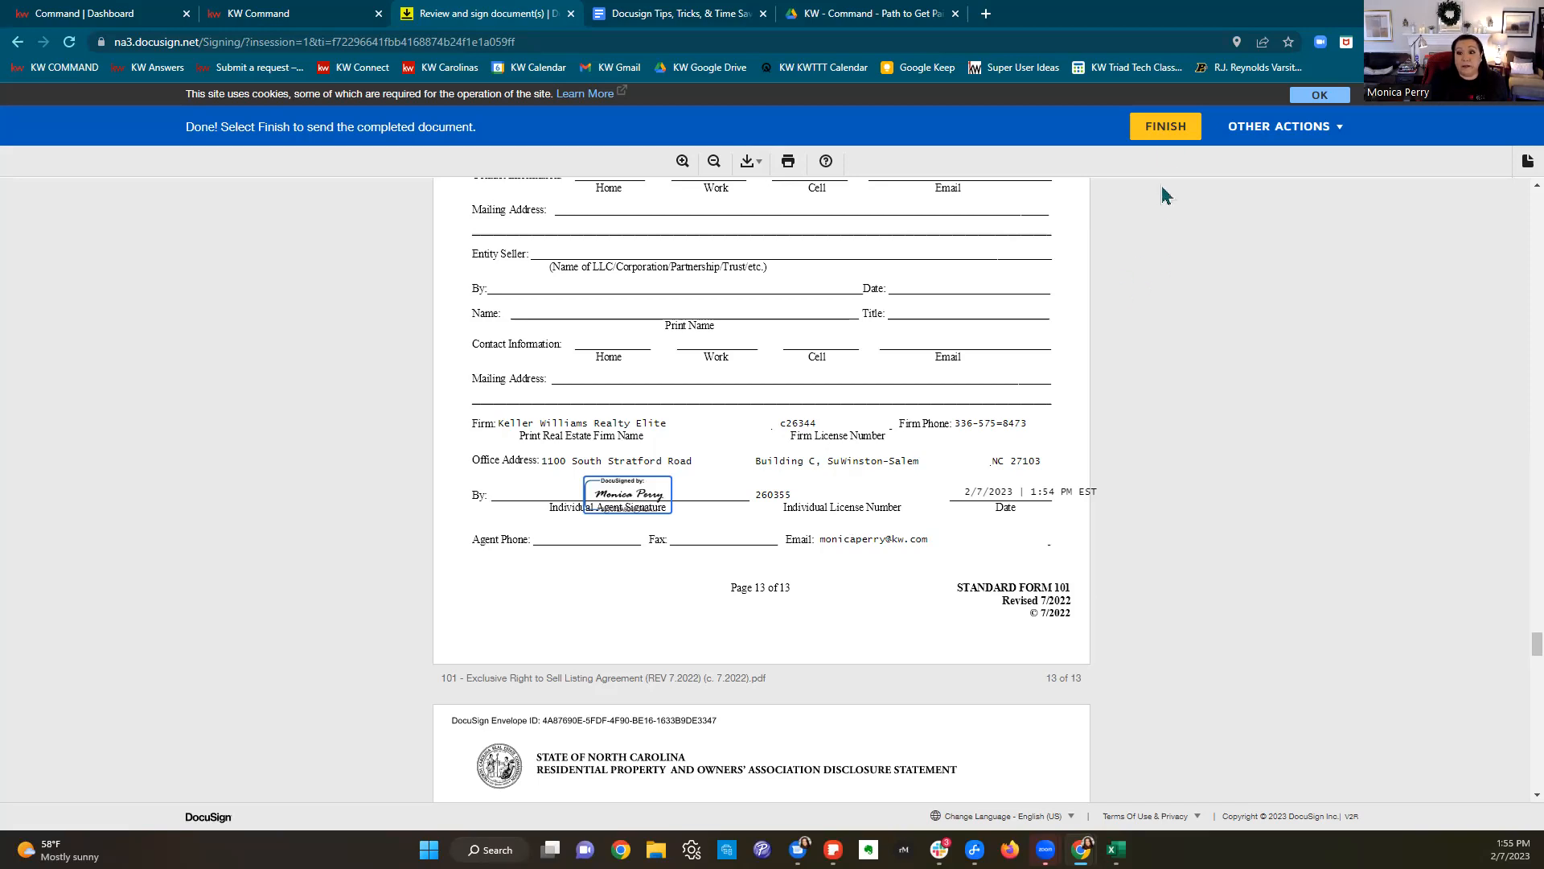
# Step: Finish the agent's signing so the envelope with the page 13 signature is sent
pyautogui.click(1159, 134)
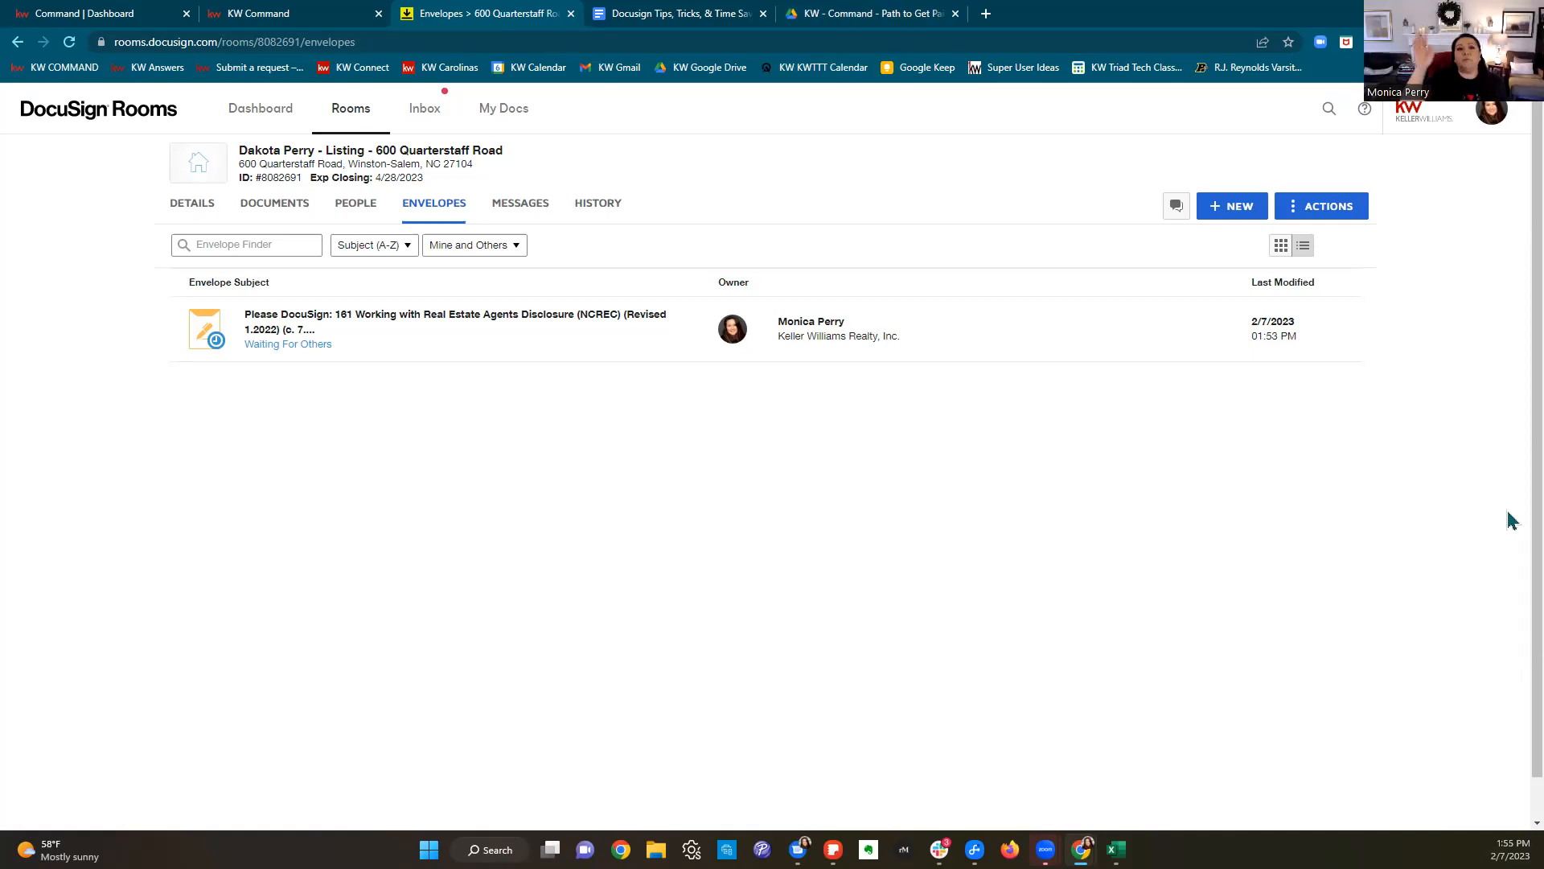
# Step: Load gmail.com in another browser tab
pyautogui.click(881, 14)
pyautogui.click(859, 36)
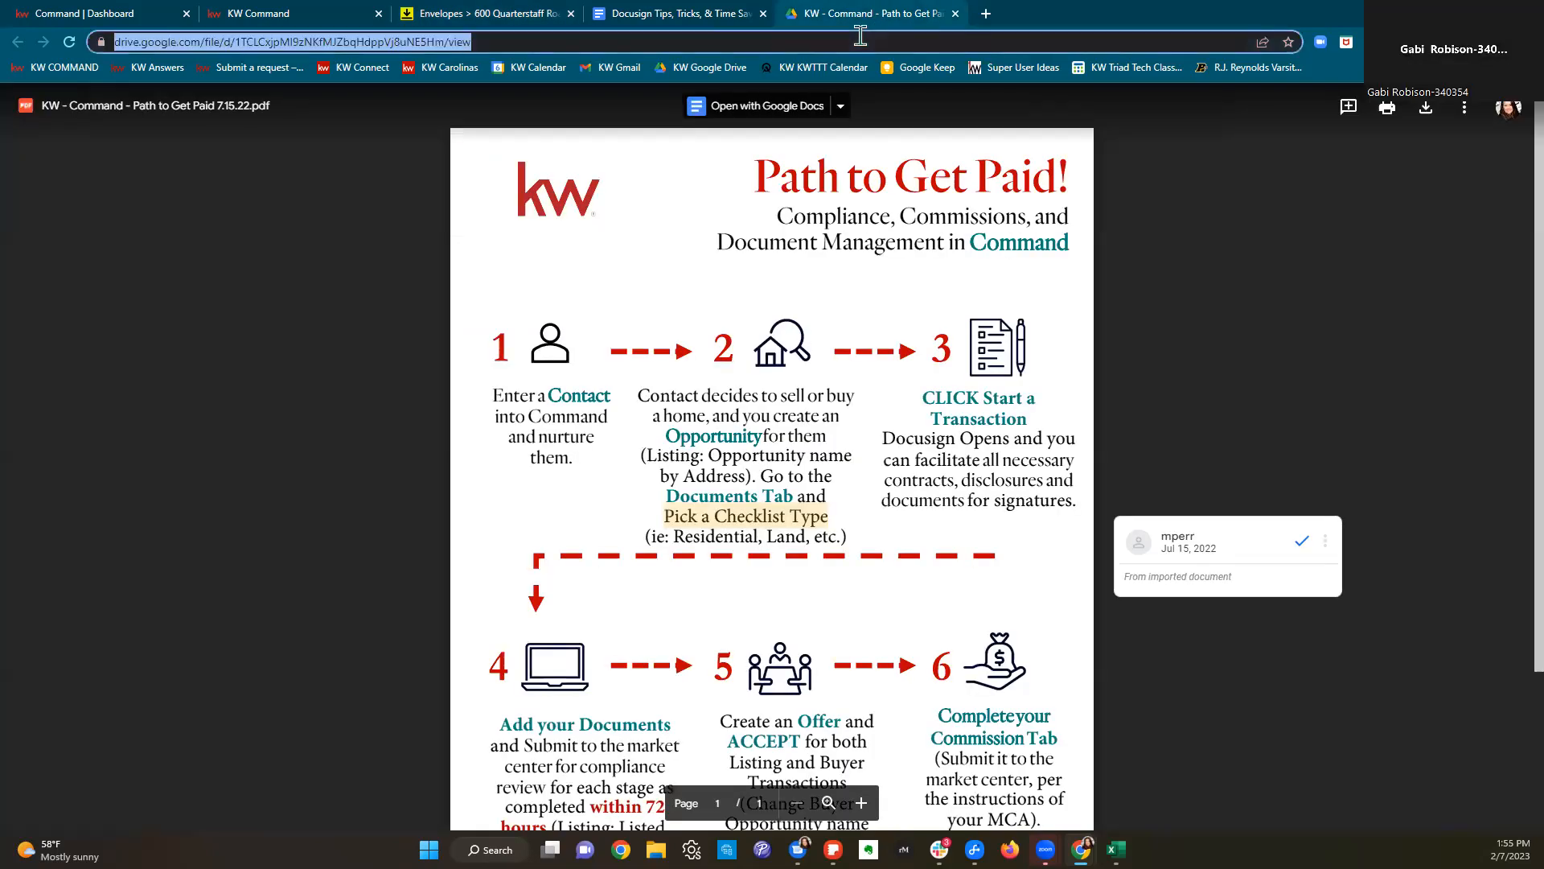
pyautogui.write('gmail.com')
pyautogui.press('Return')
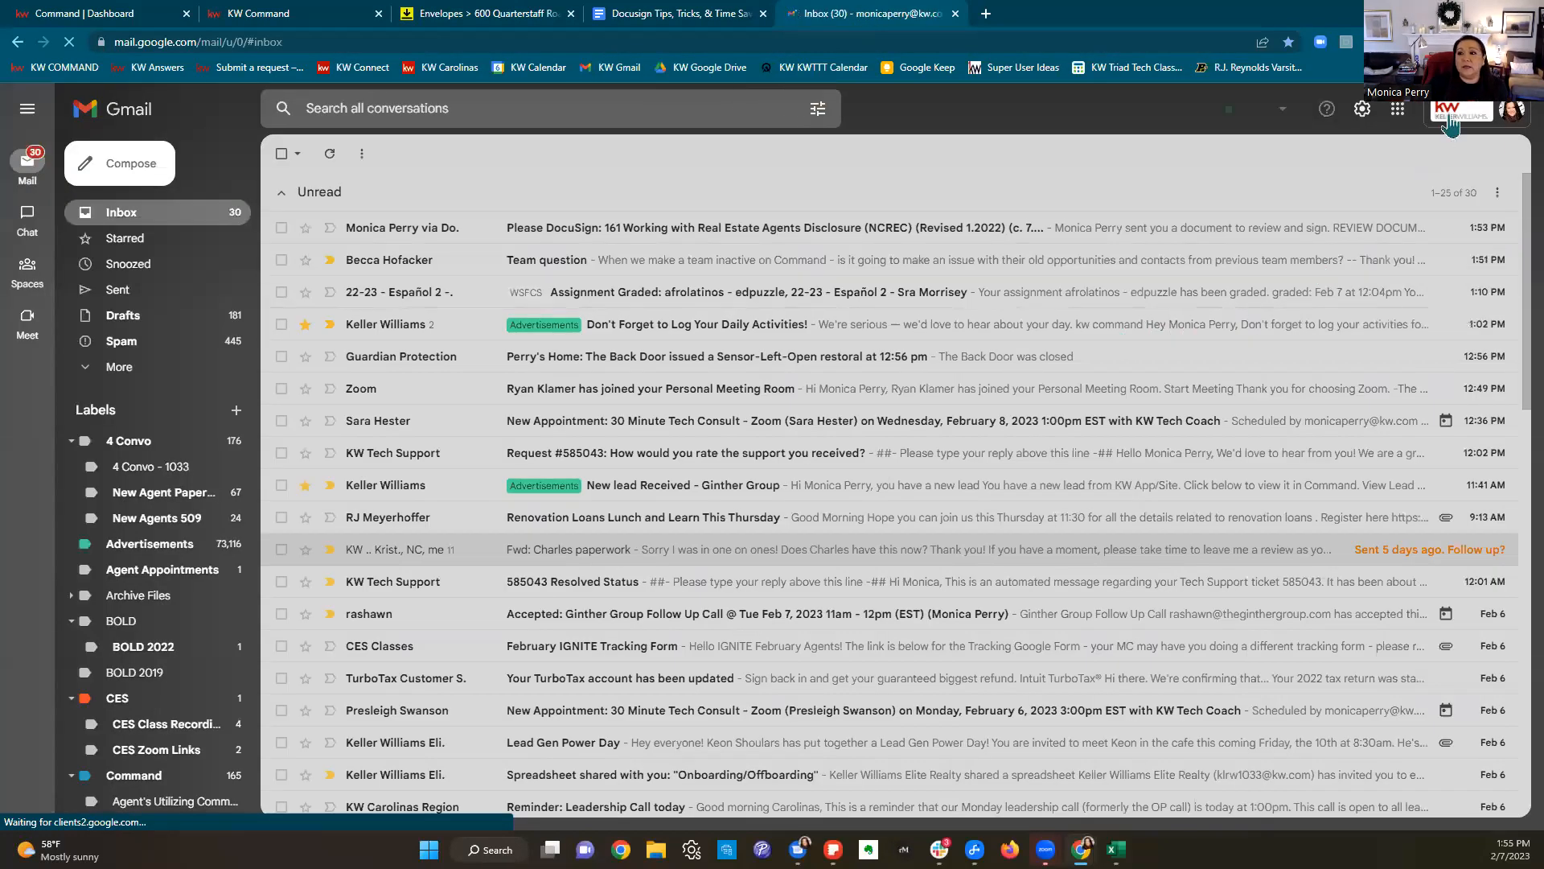
# Step: Switch to the seller's Gmail account and open the DocuSign request's documents for review
pyautogui.click(1450, 123)
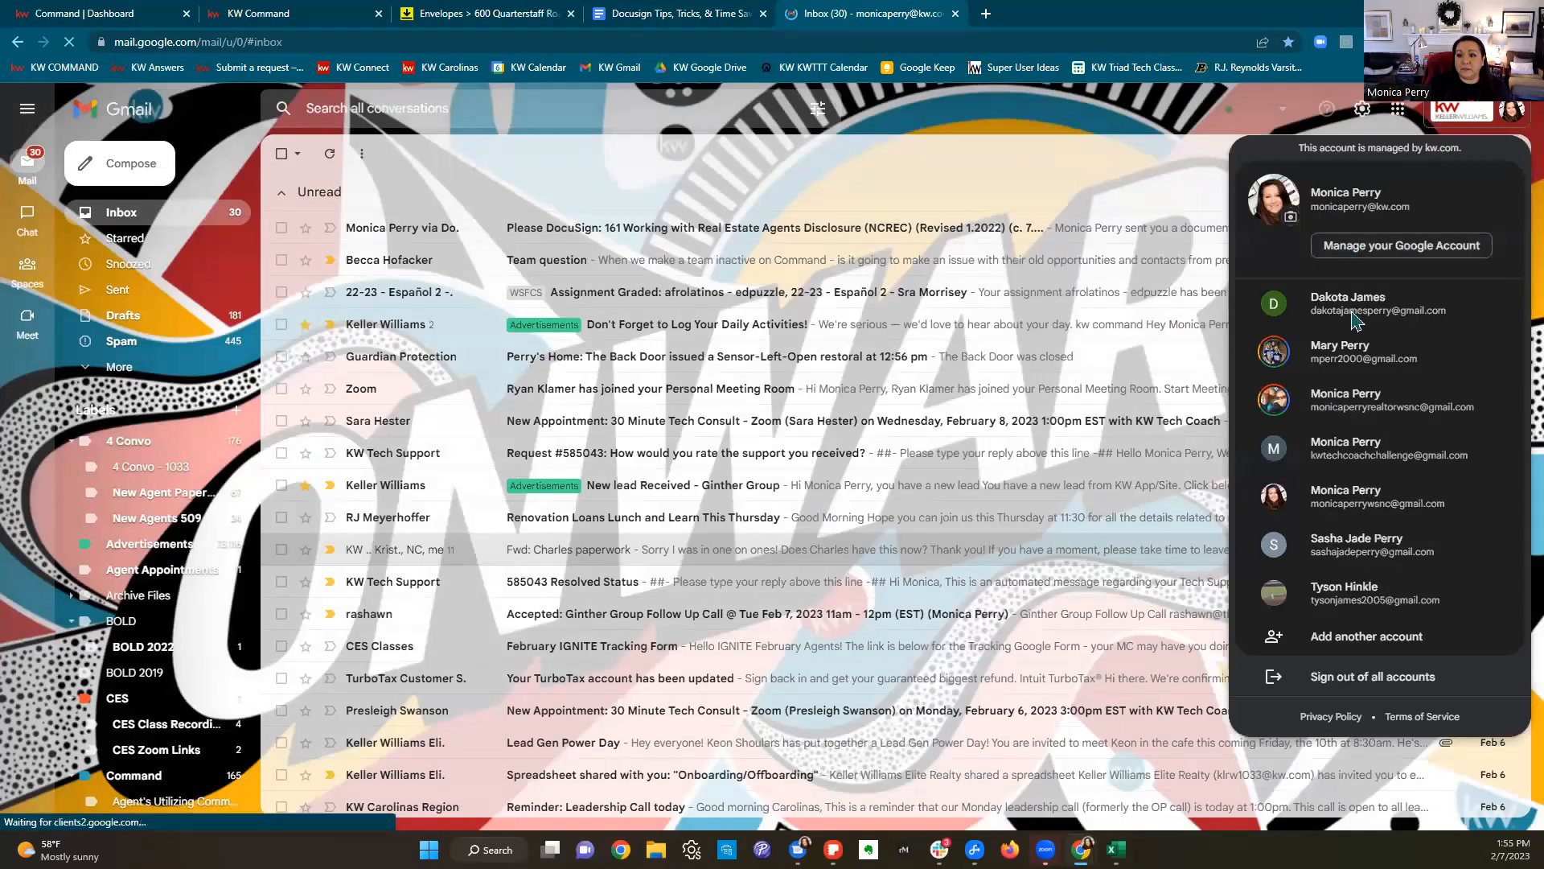
pyautogui.click(1357, 313)
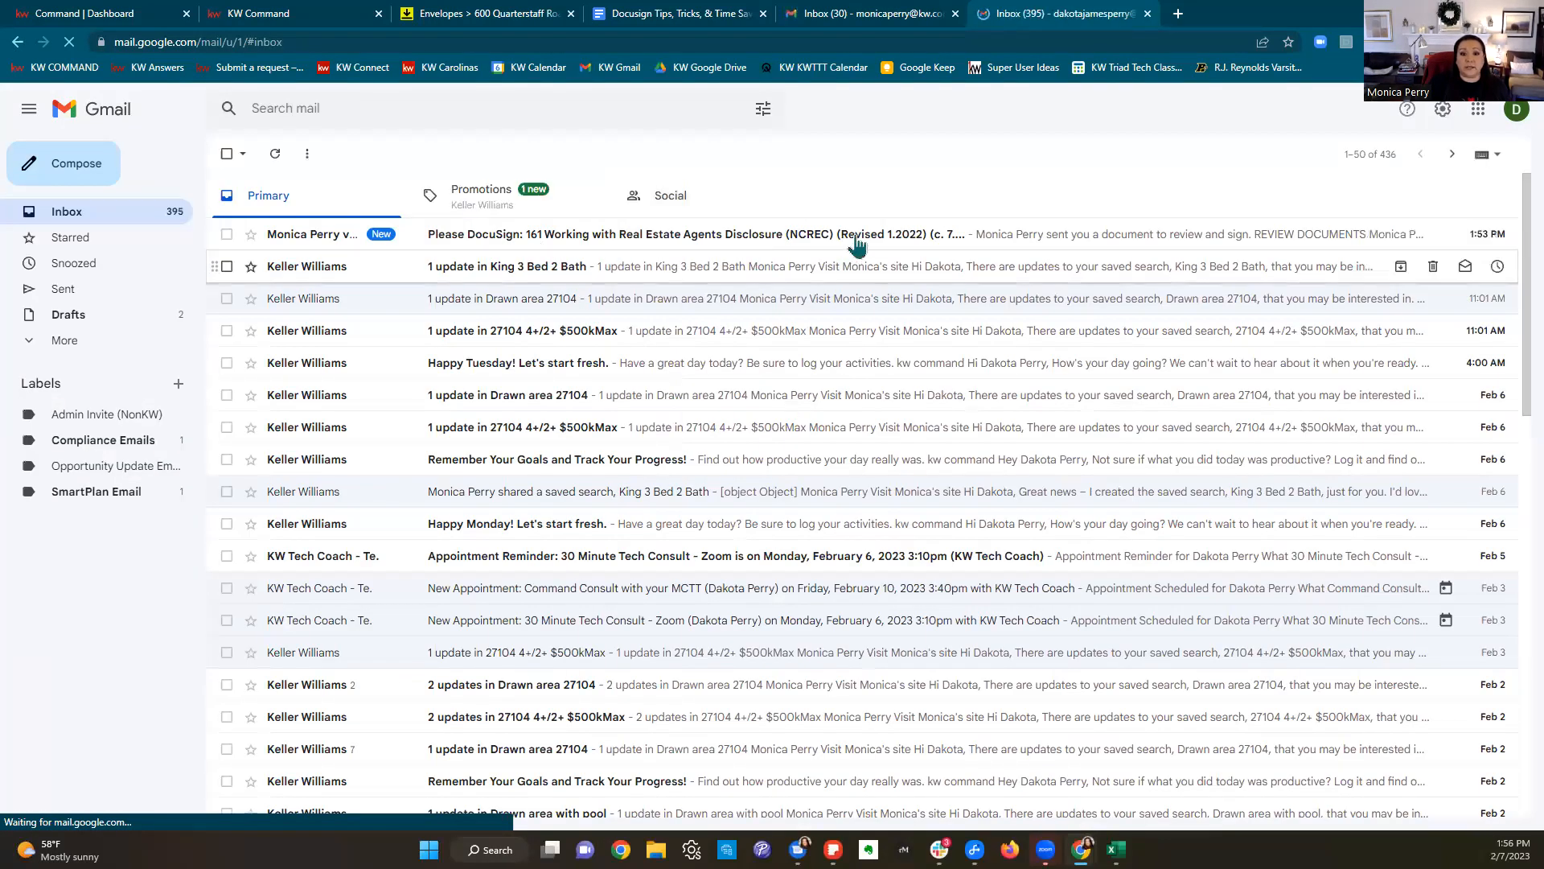
pyautogui.click(896, 244)
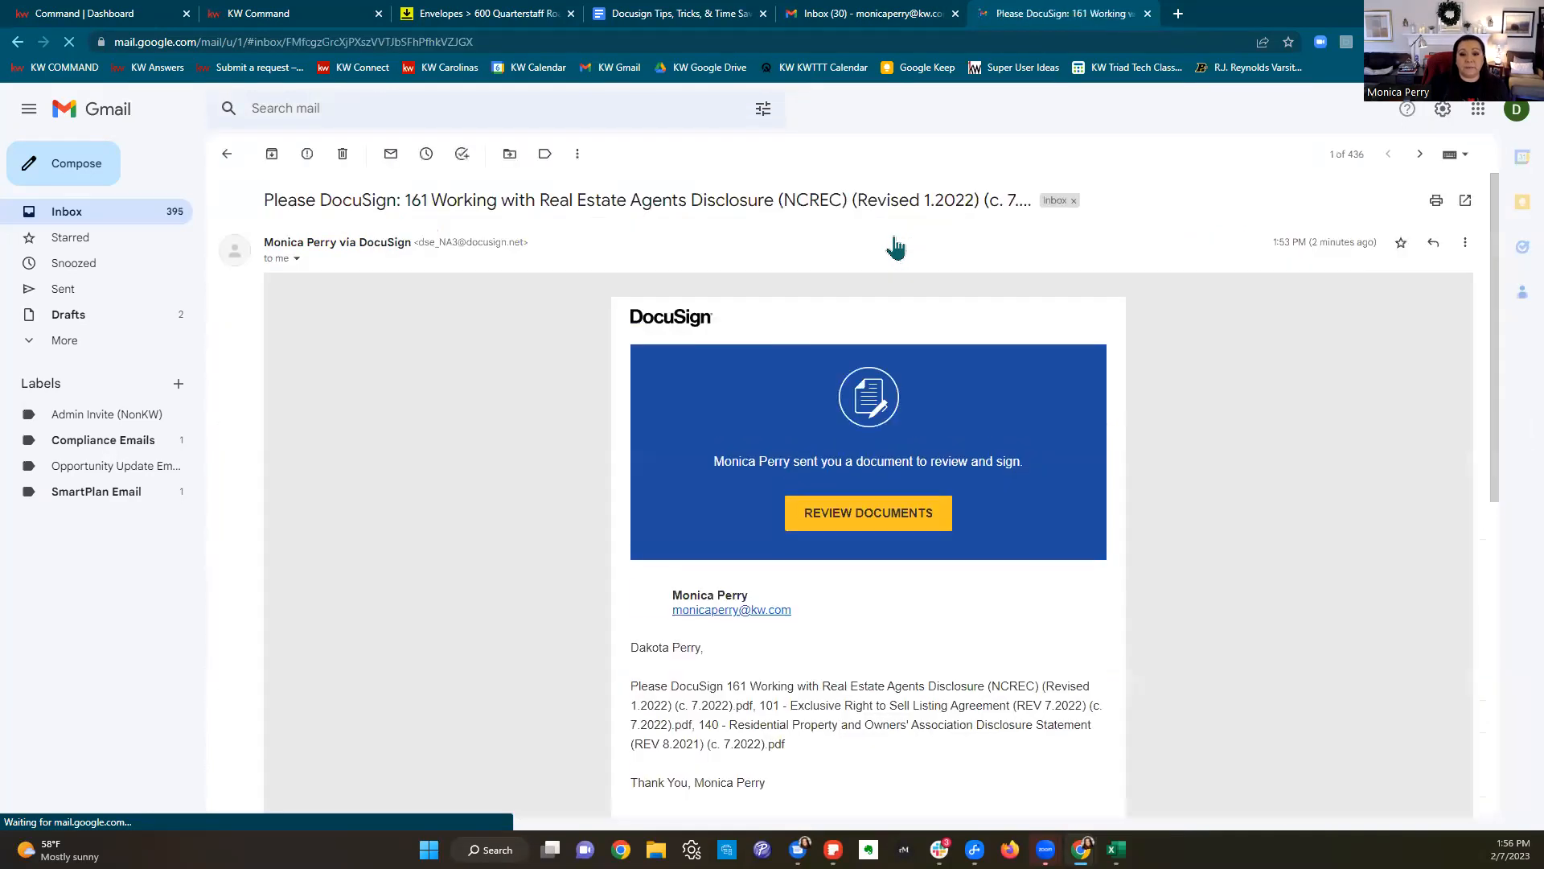
pyautogui.scroll(-3, 1115, 523)
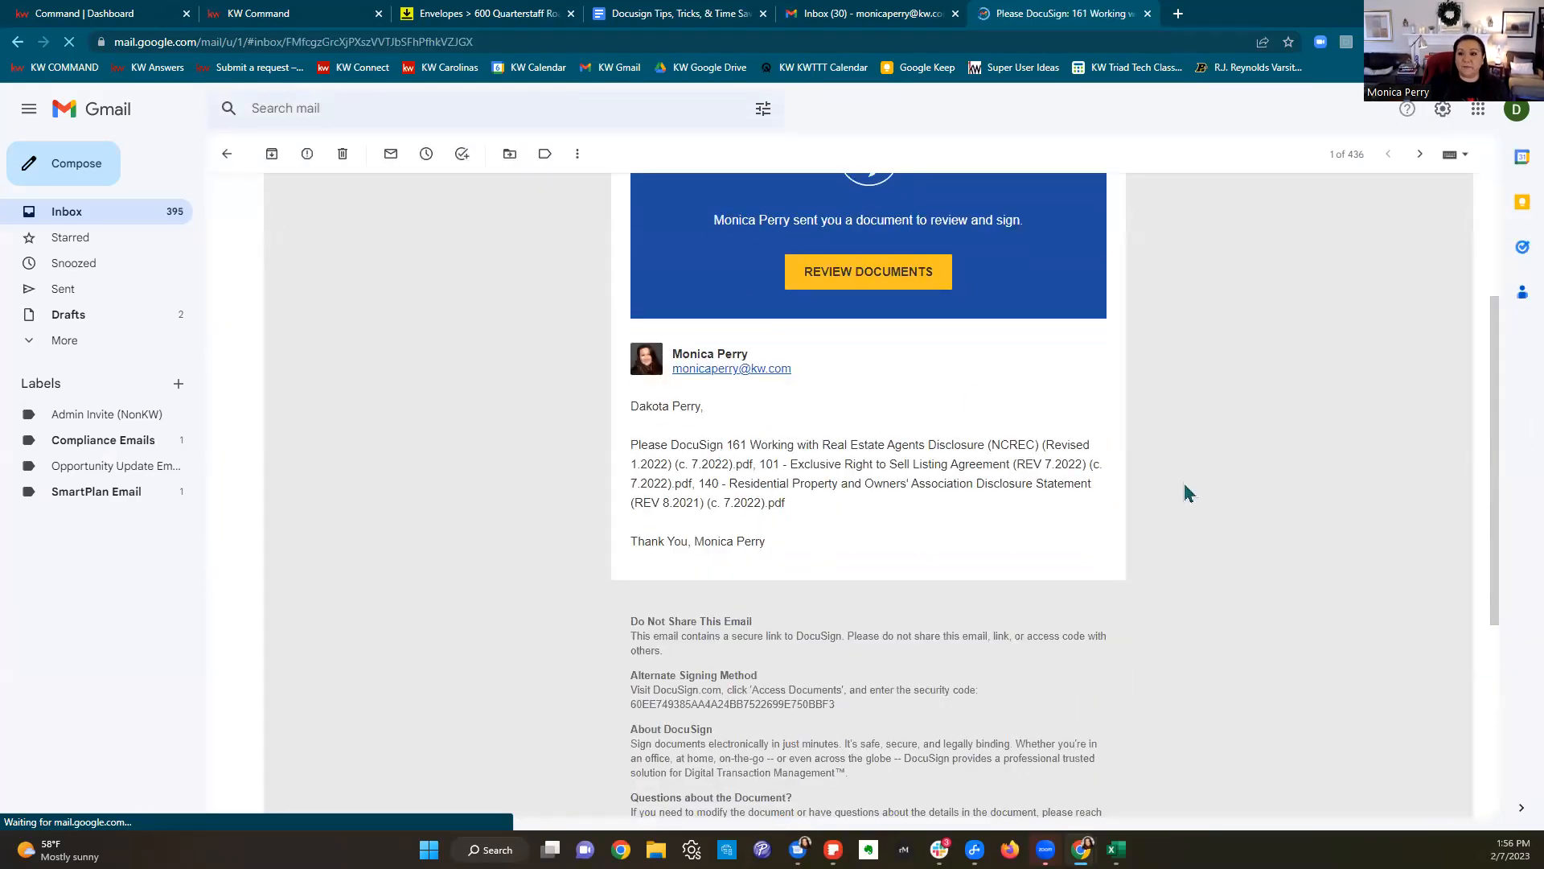
pyautogui.scroll(2, 875, 510)
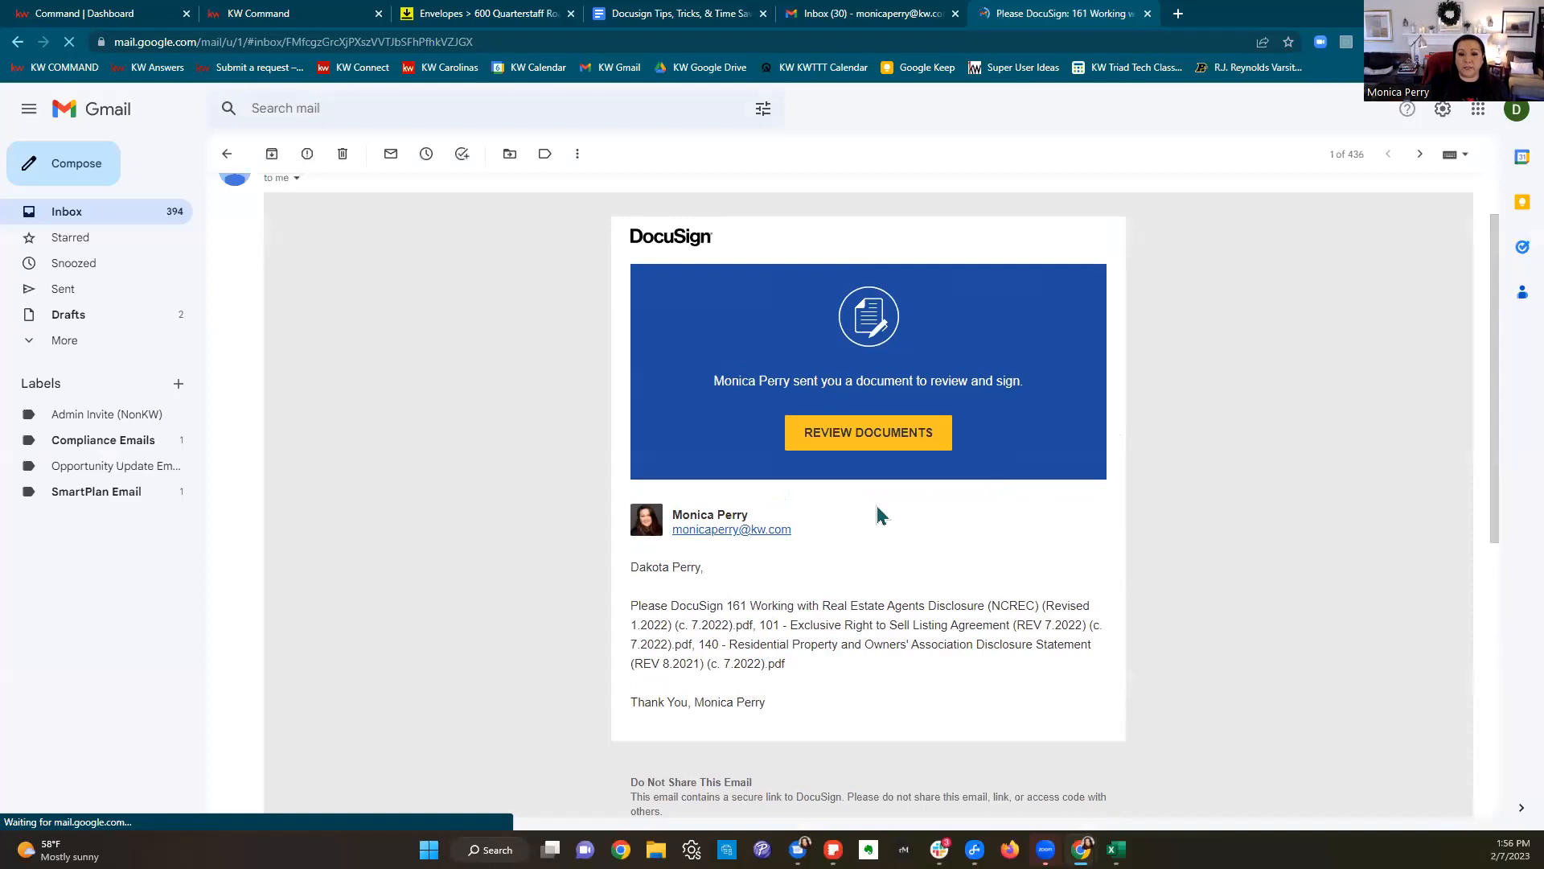
pyautogui.click(874, 439)
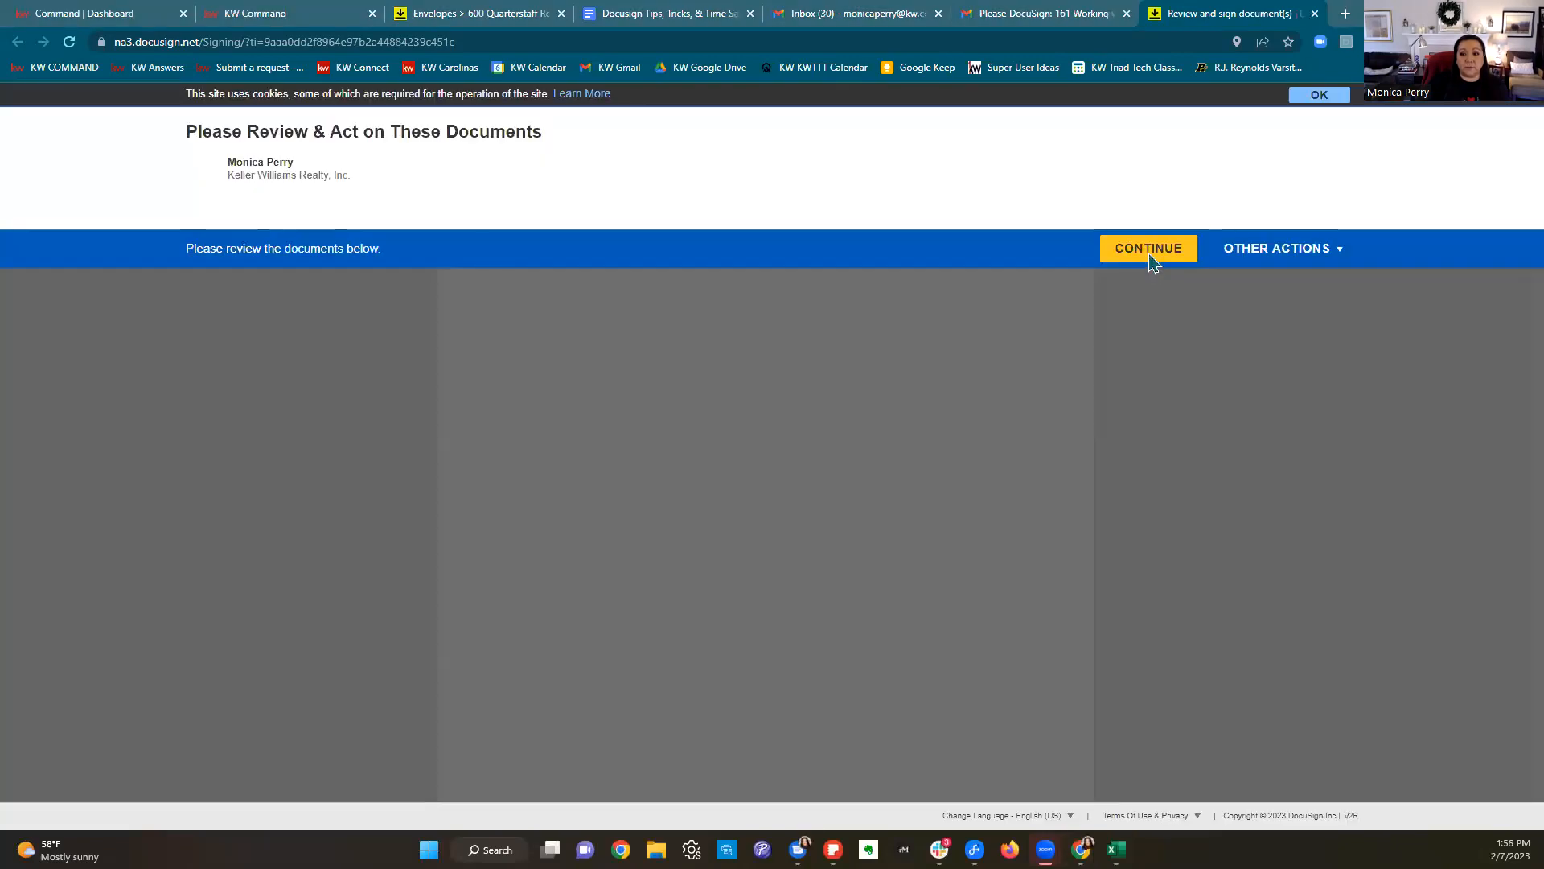
# Step: Start guided signing and sign the agency disclosure as the seller
pyautogui.click(1150, 250)
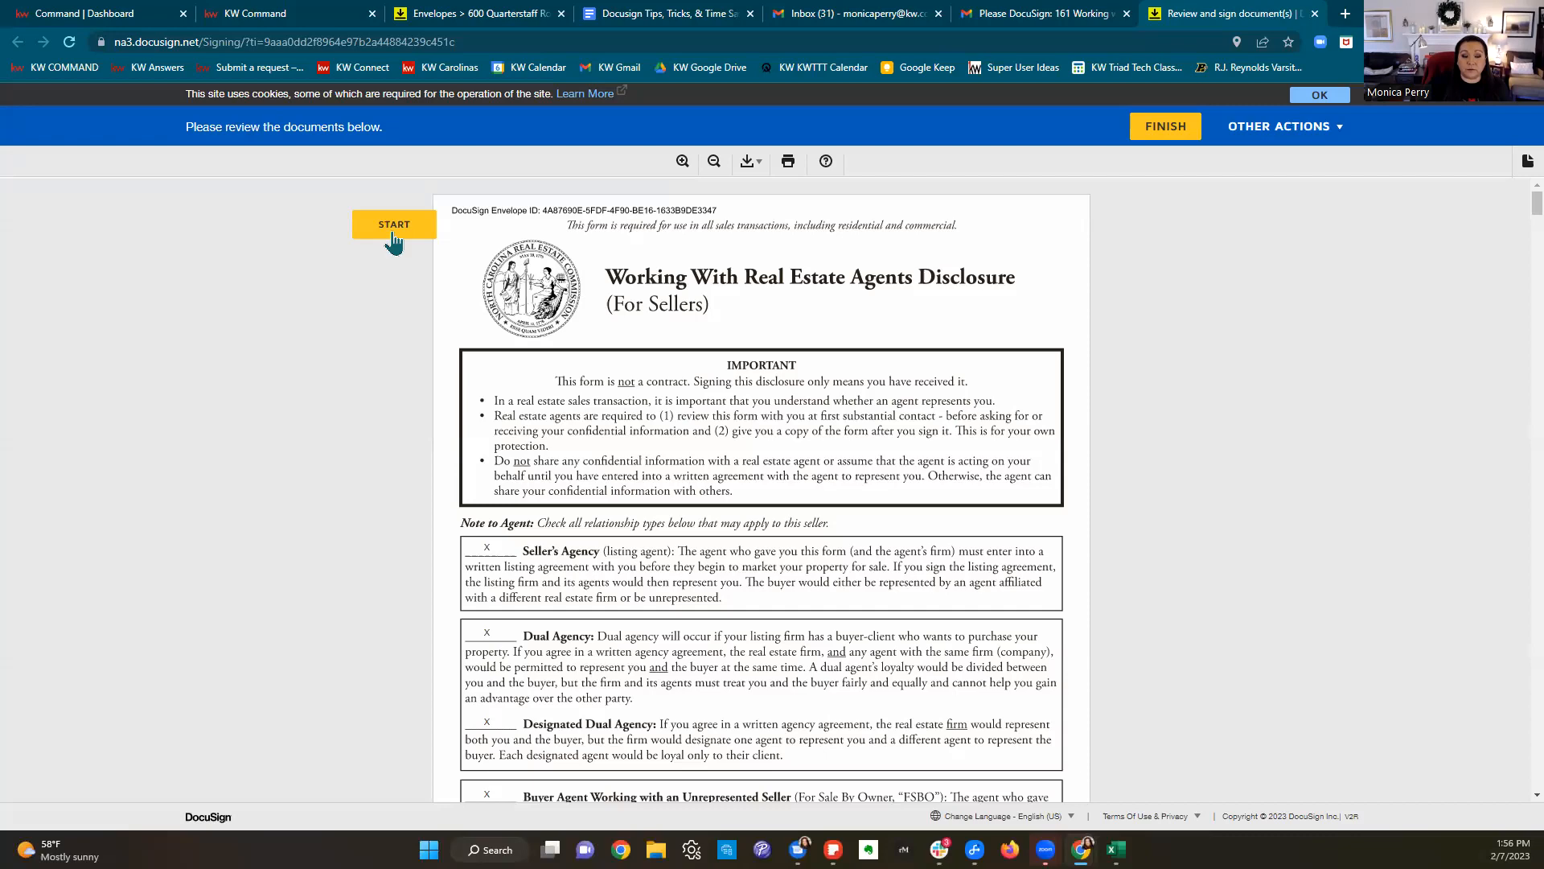
pyautogui.click(394, 233)
pyautogui.scroll(7, 772, 366)
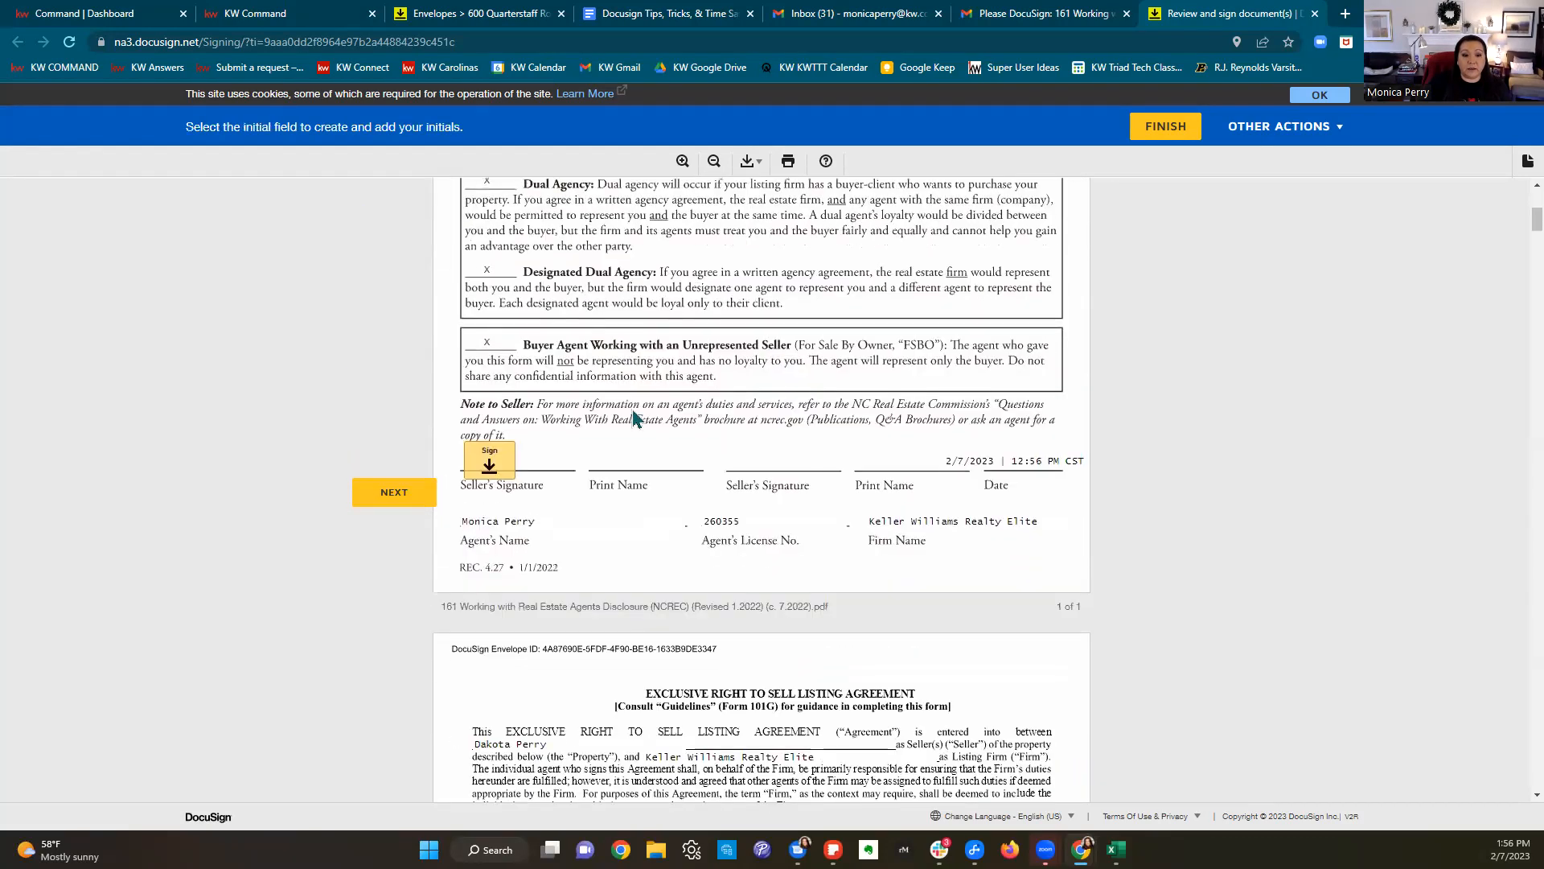
pyautogui.click(489, 464)
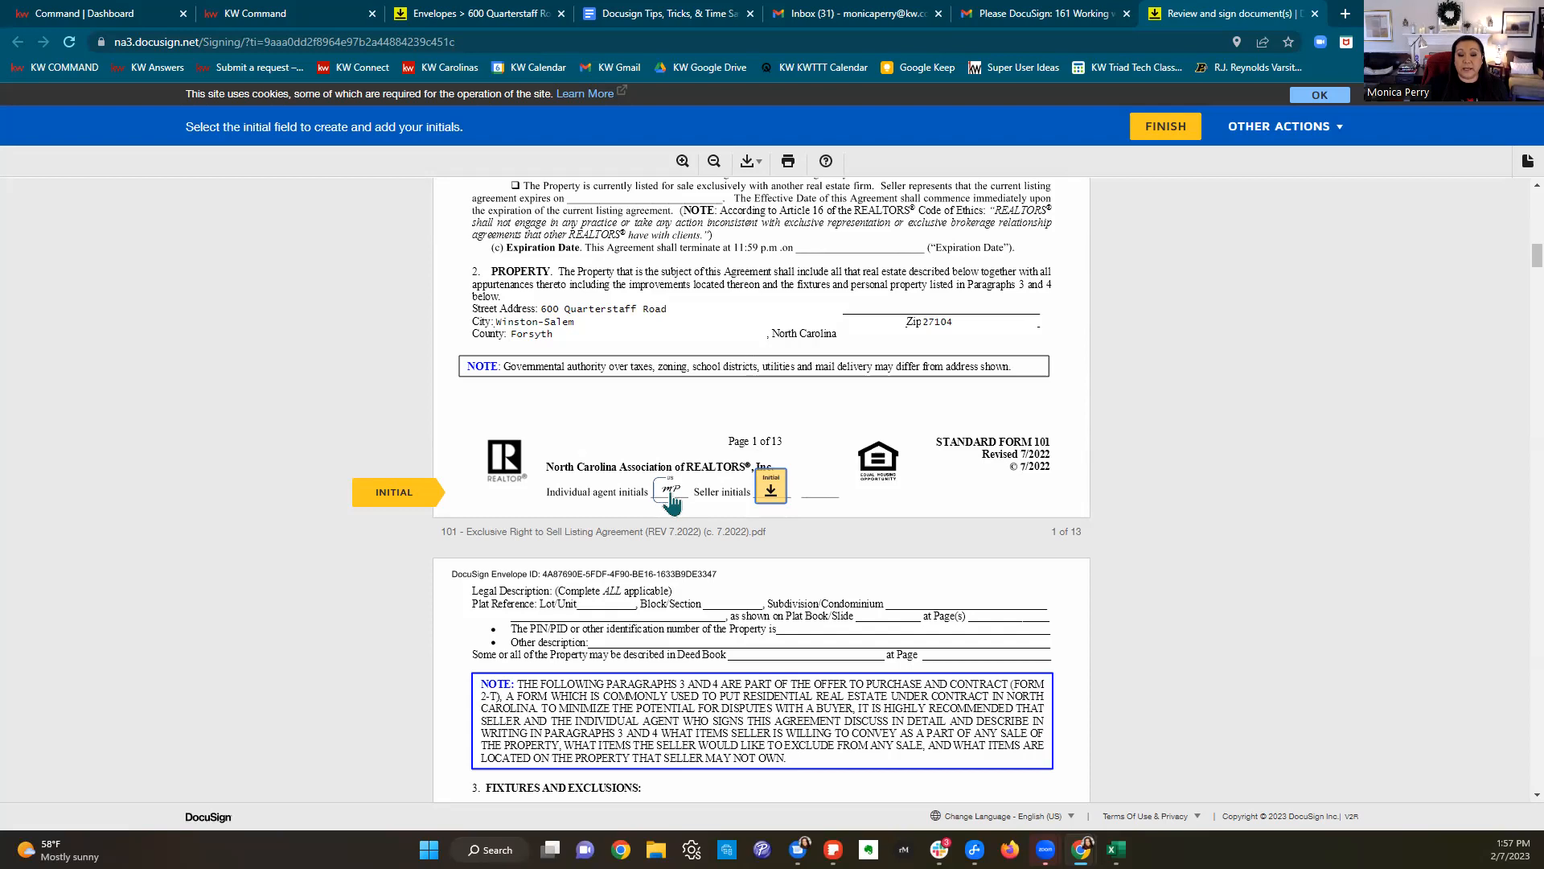
pyautogui.moveTo(670, 502)
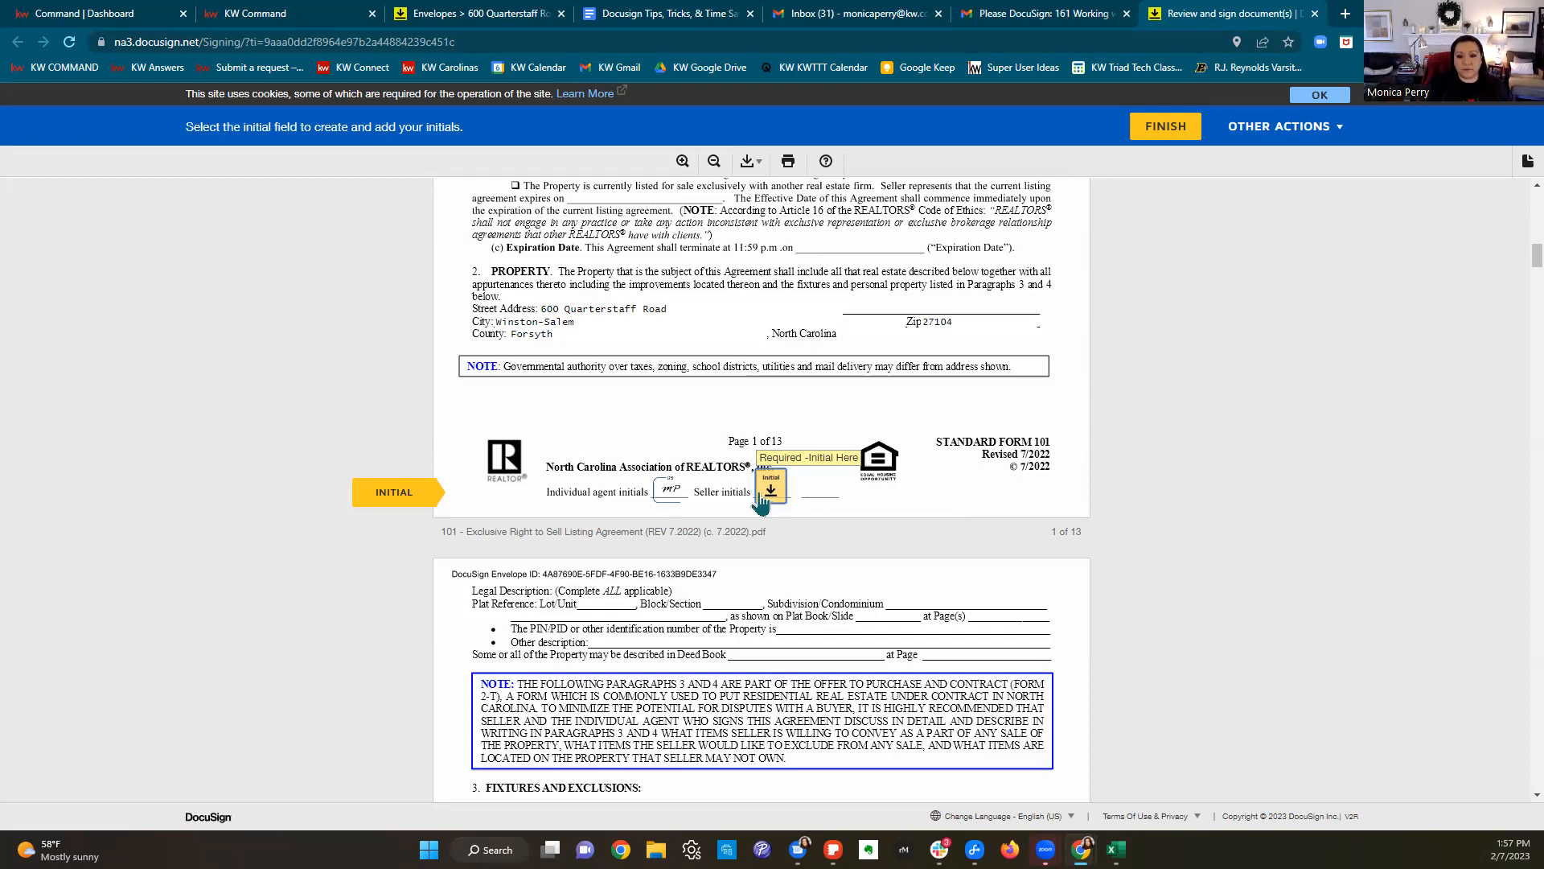
# Step: Add the seller's initials on listing agreement pages 4, 5, 8, 9 and 10
pyautogui.scroll(-10, 764, 500)
pyautogui.scroll(-20, 764, 499)
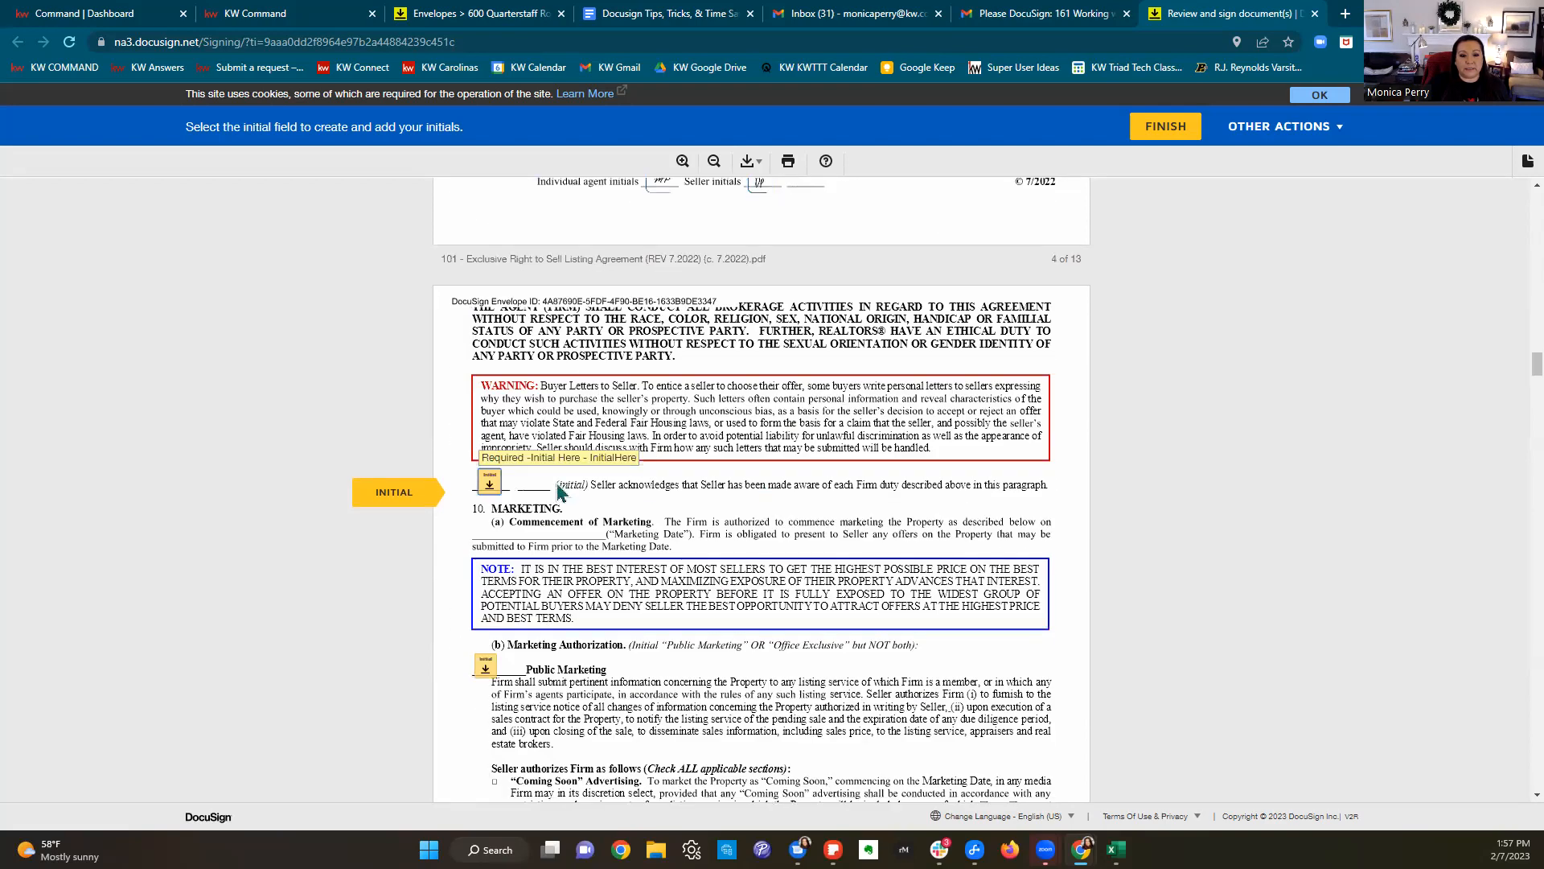
pyautogui.click(483, 486)
pyautogui.scroll(-3, 505, 482)
pyautogui.scroll(-4, 505, 480)
pyautogui.click(757, 493)
pyautogui.scroll(-1, 757, 494)
pyautogui.scroll(-20, 757, 496)
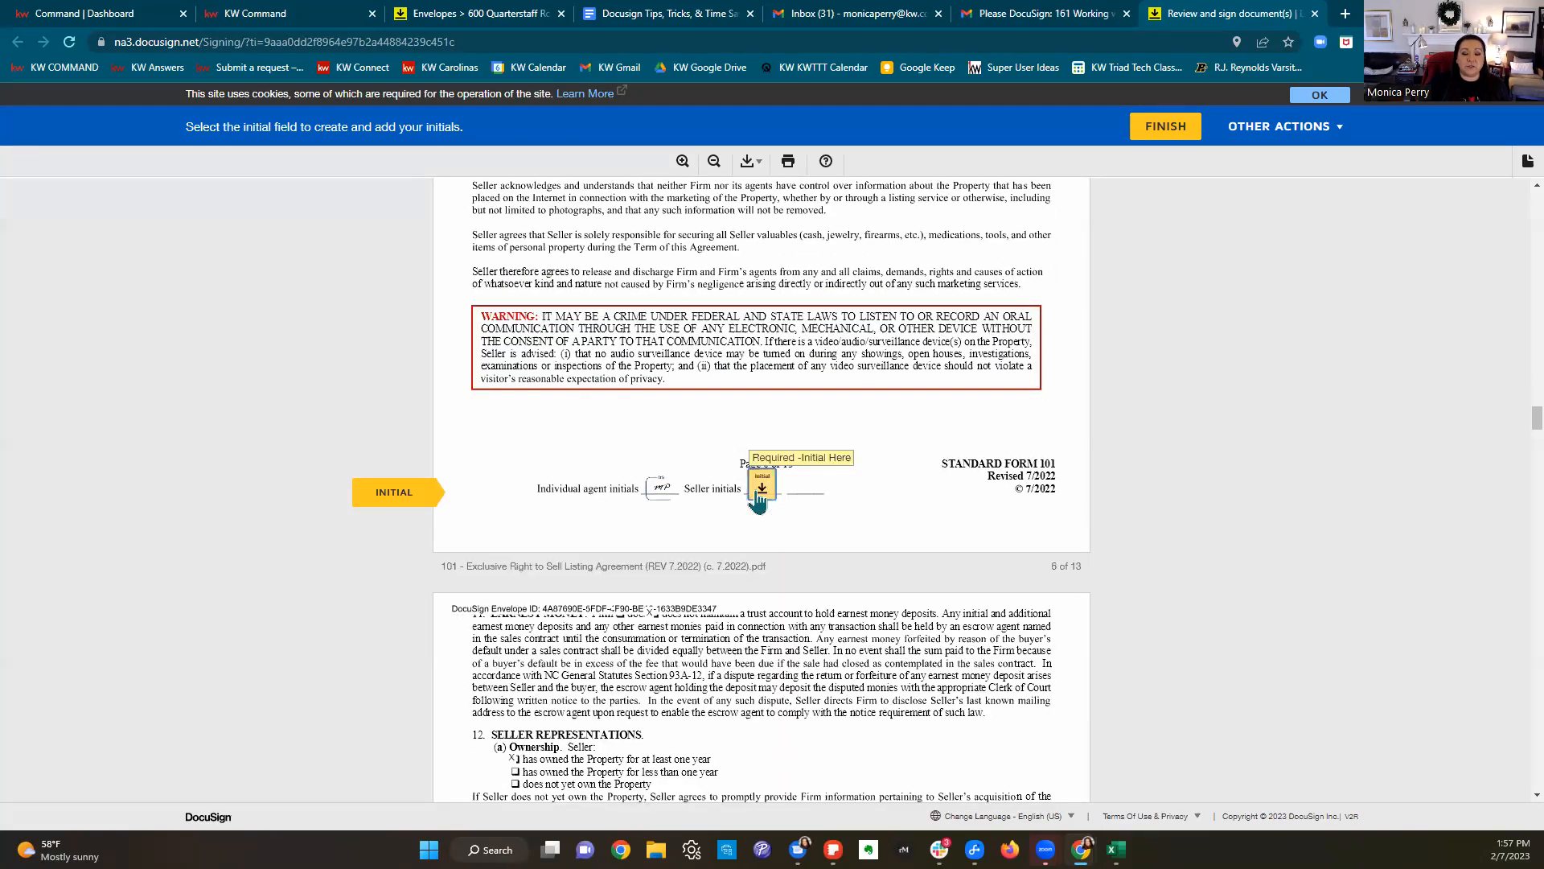
pyautogui.click(757, 493)
pyautogui.click(757, 494)
pyautogui.click(757, 493)
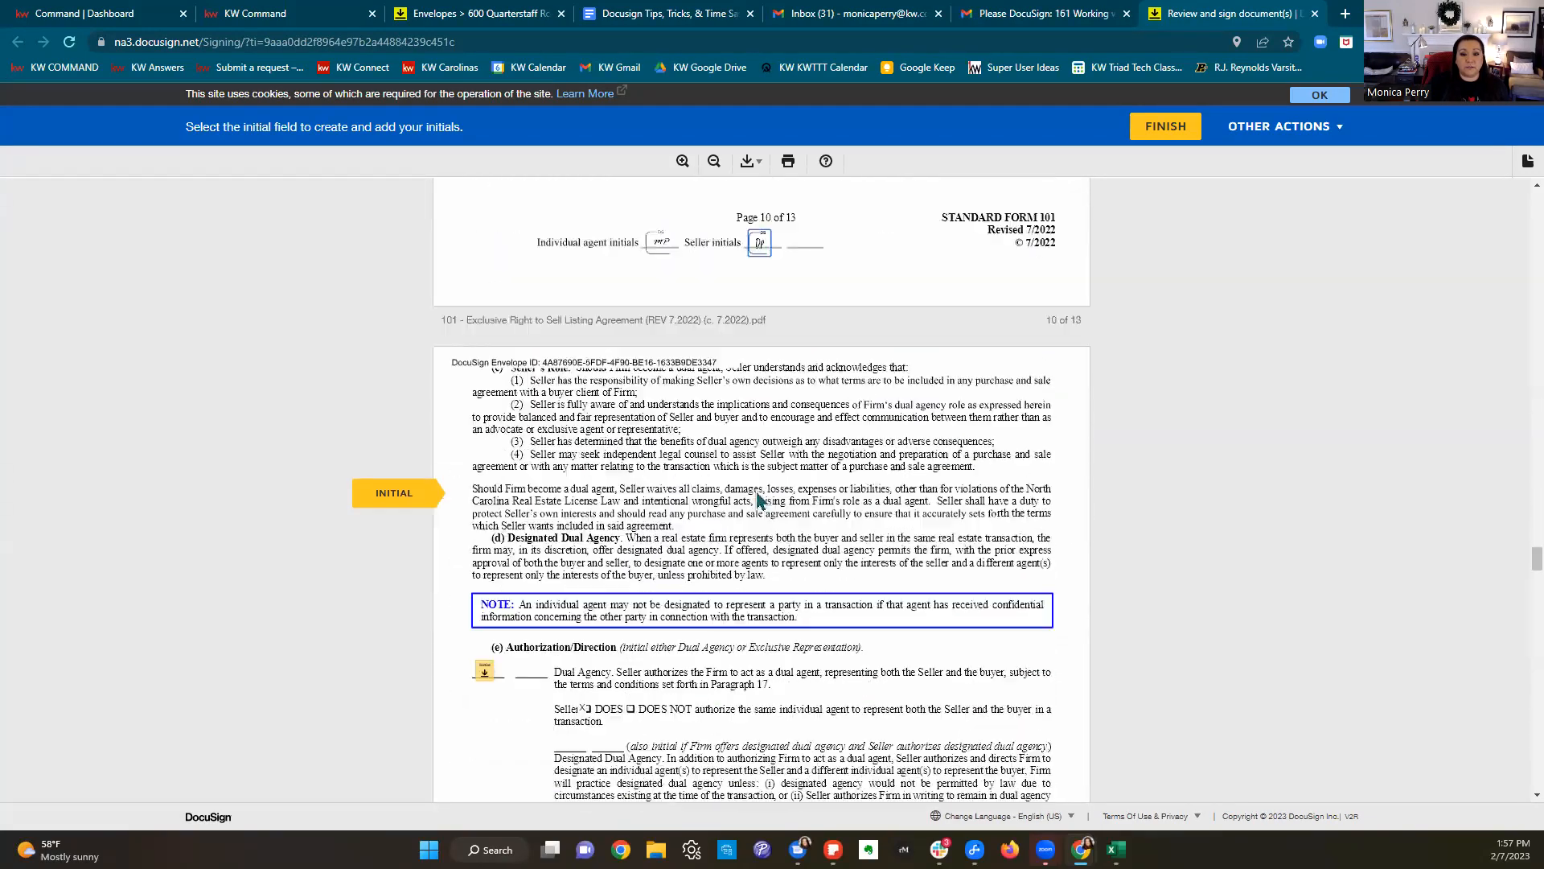
# Step: Initial the Dual Agency authorization and pages 11–12, then sign the listing agreement
pyautogui.click(486, 483)
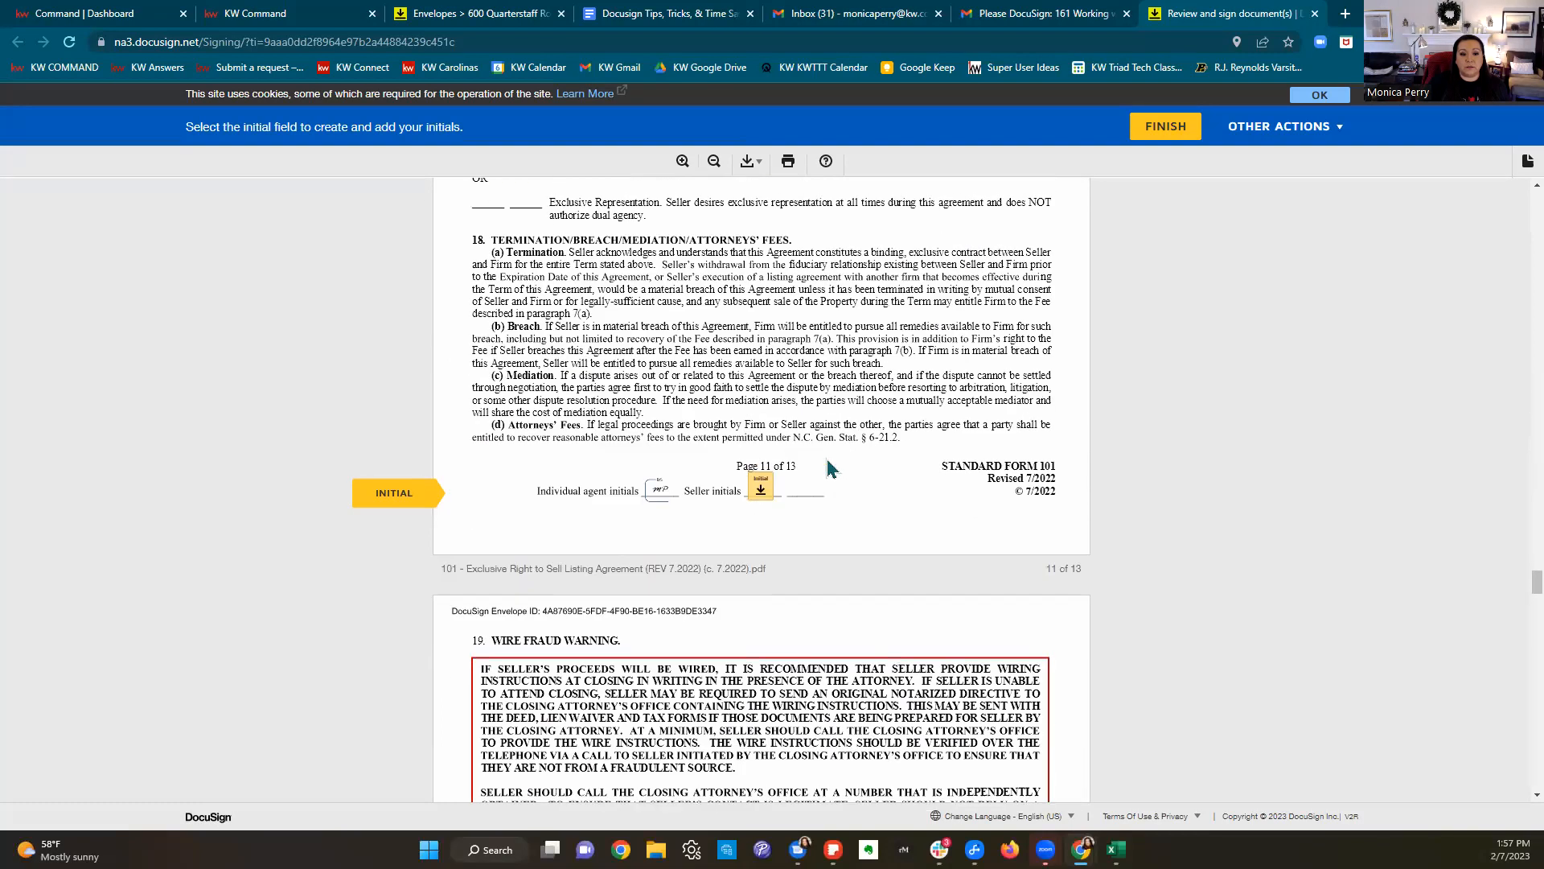
pyautogui.click(758, 484)
pyautogui.click(756, 481)
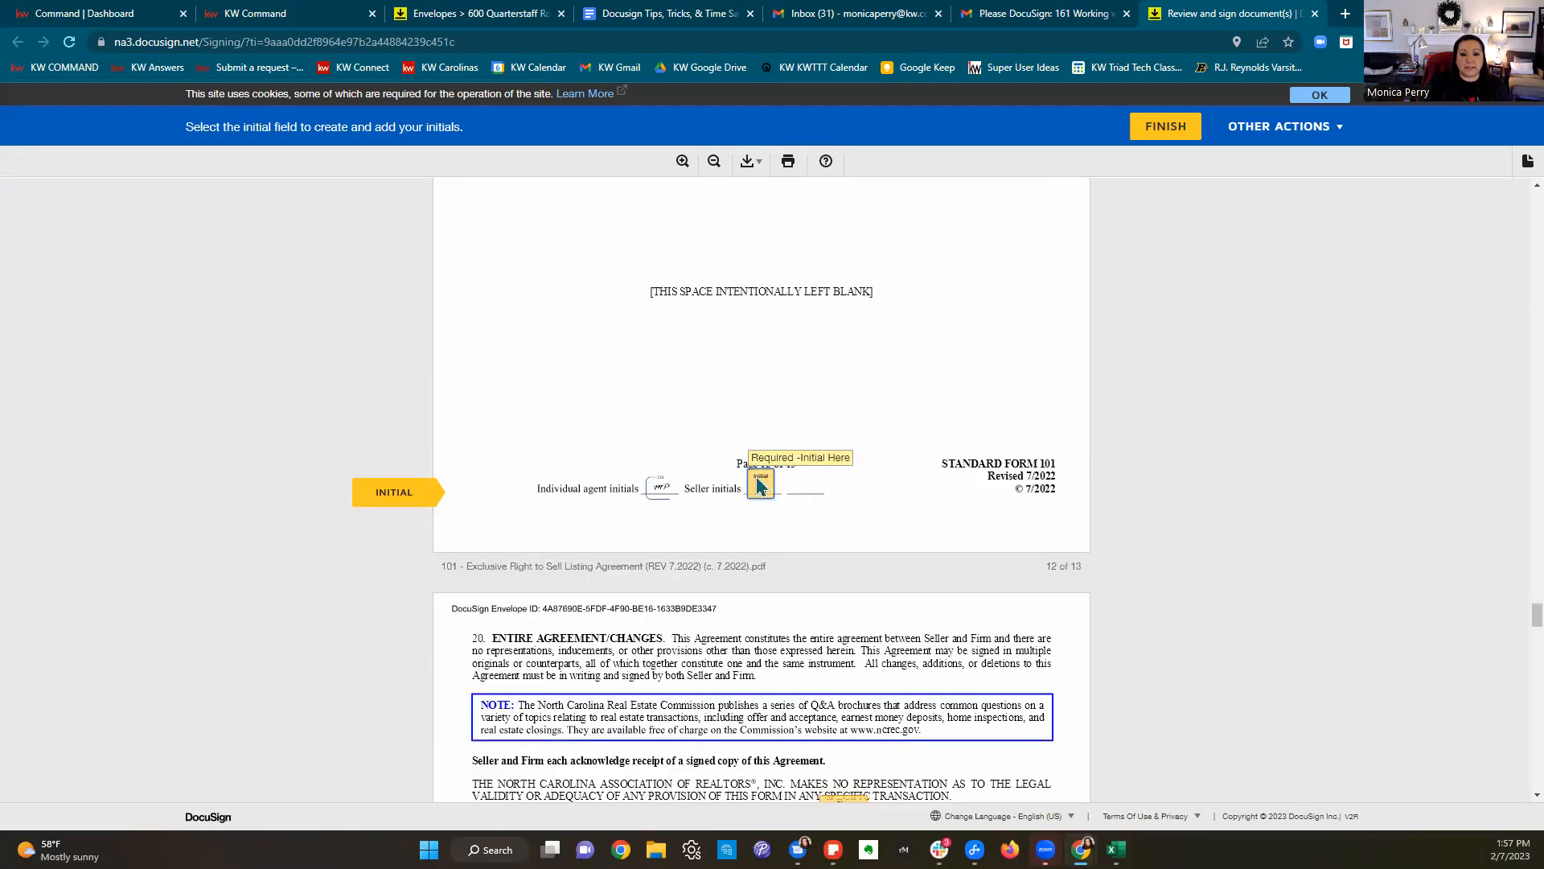
pyautogui.click(836, 489)
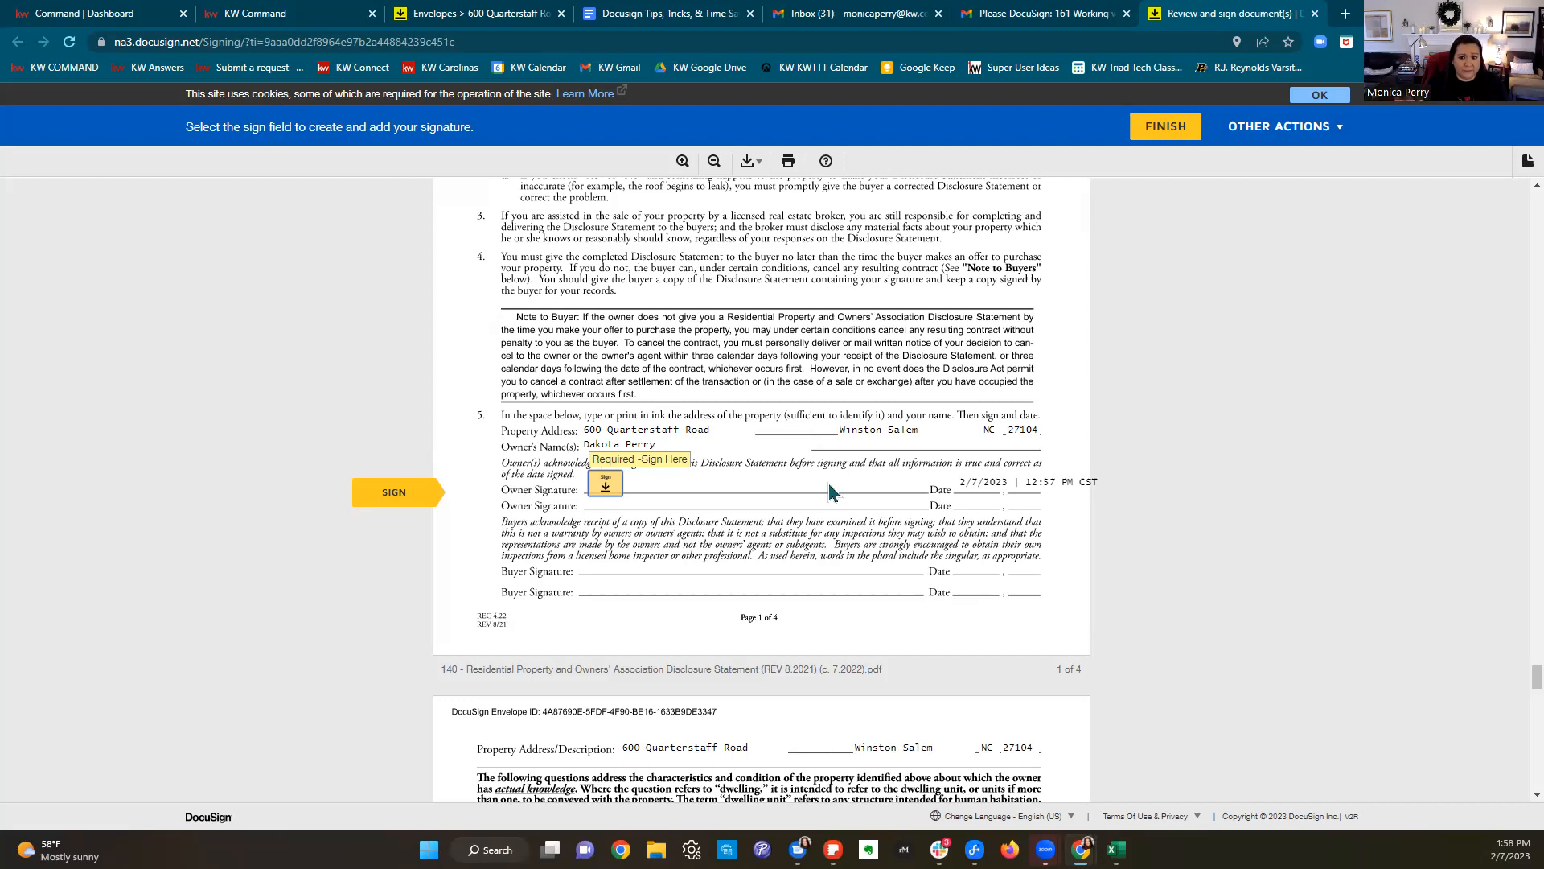
# Step: Sign the property disclosure as owner and enter 1963 as the year built
pyautogui.click(607, 485)
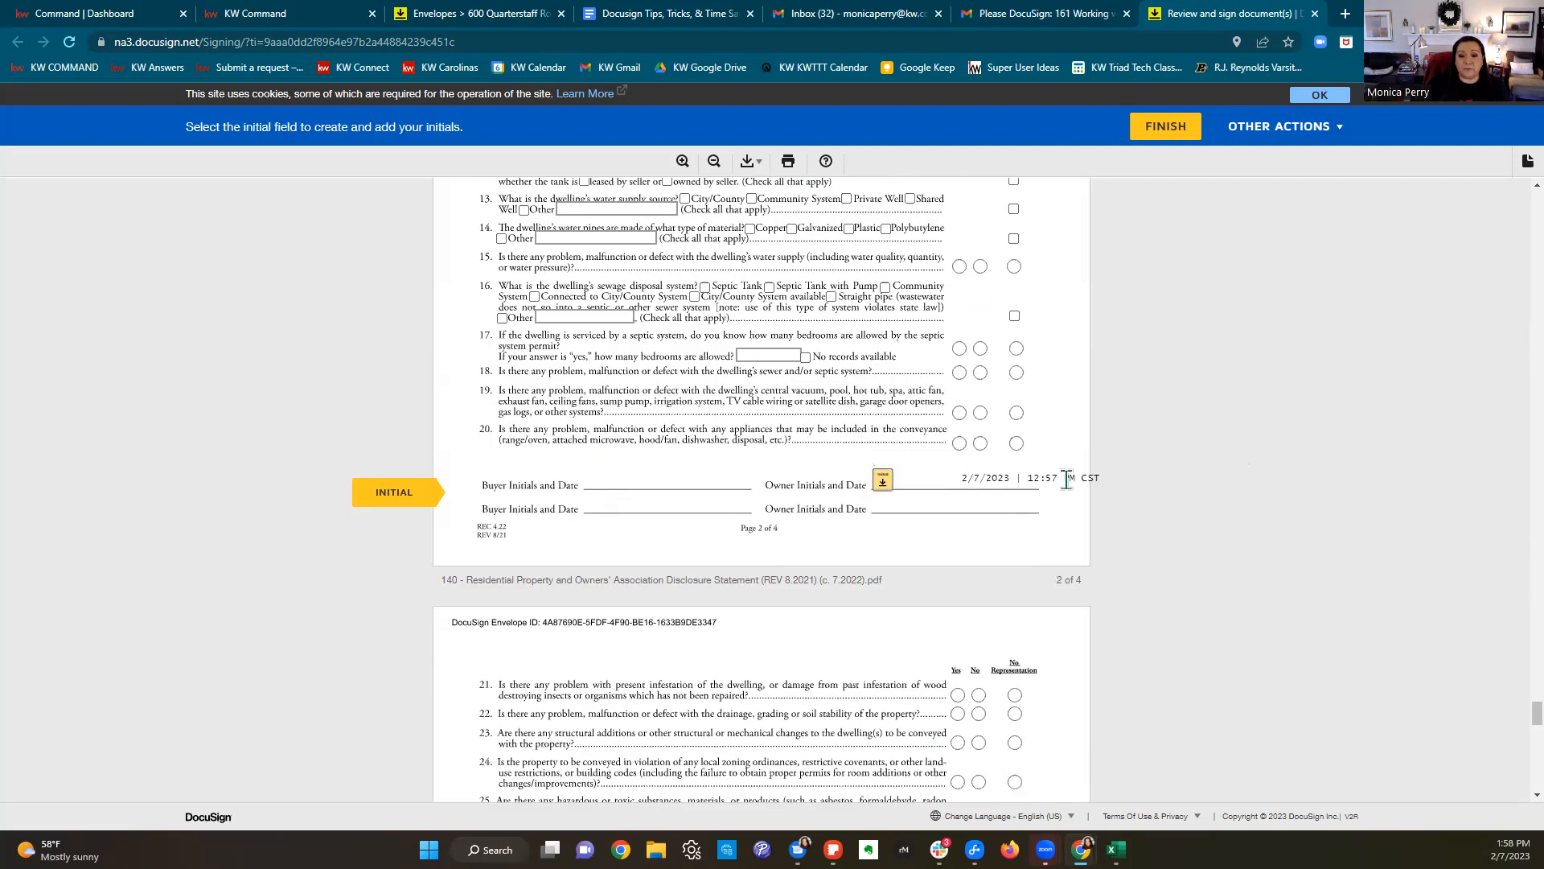
pyautogui.scroll(7, 989, 451)
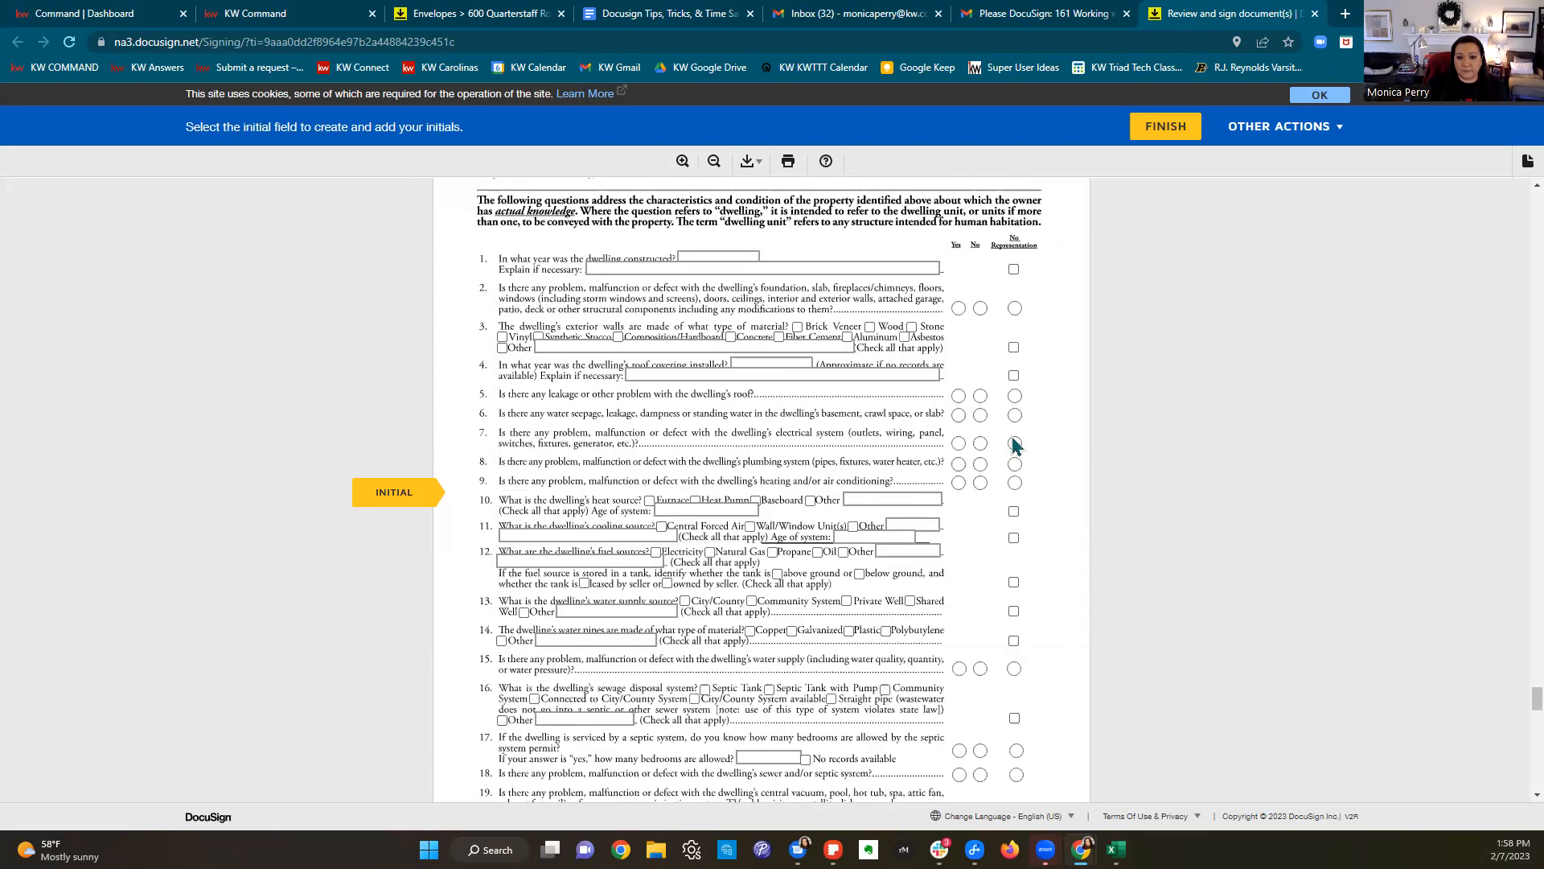
pyautogui.click(716, 417)
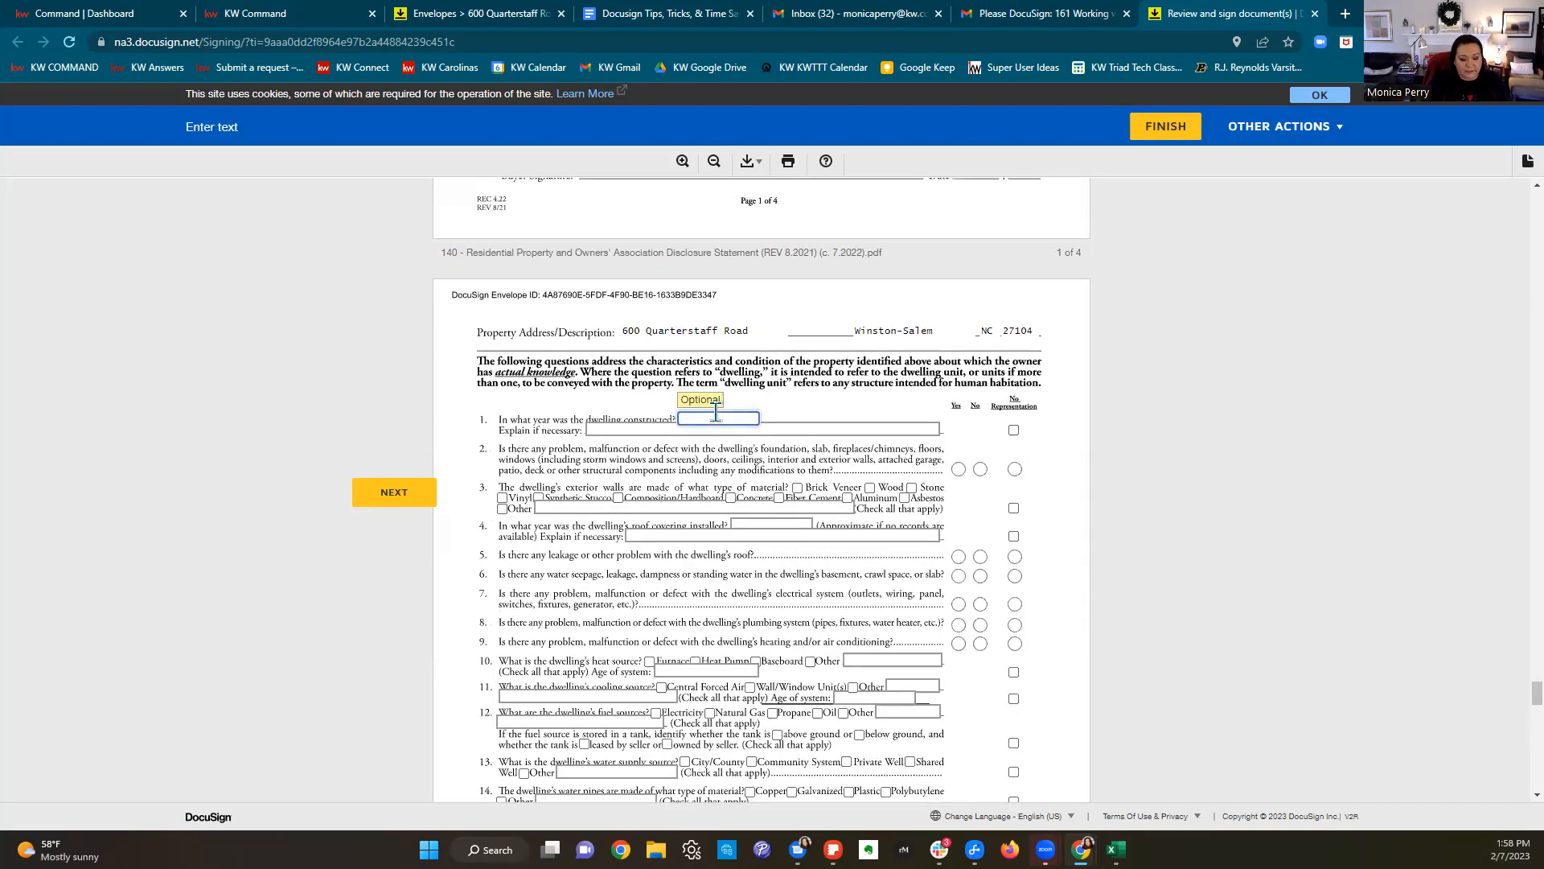
pyautogui.write('1963')
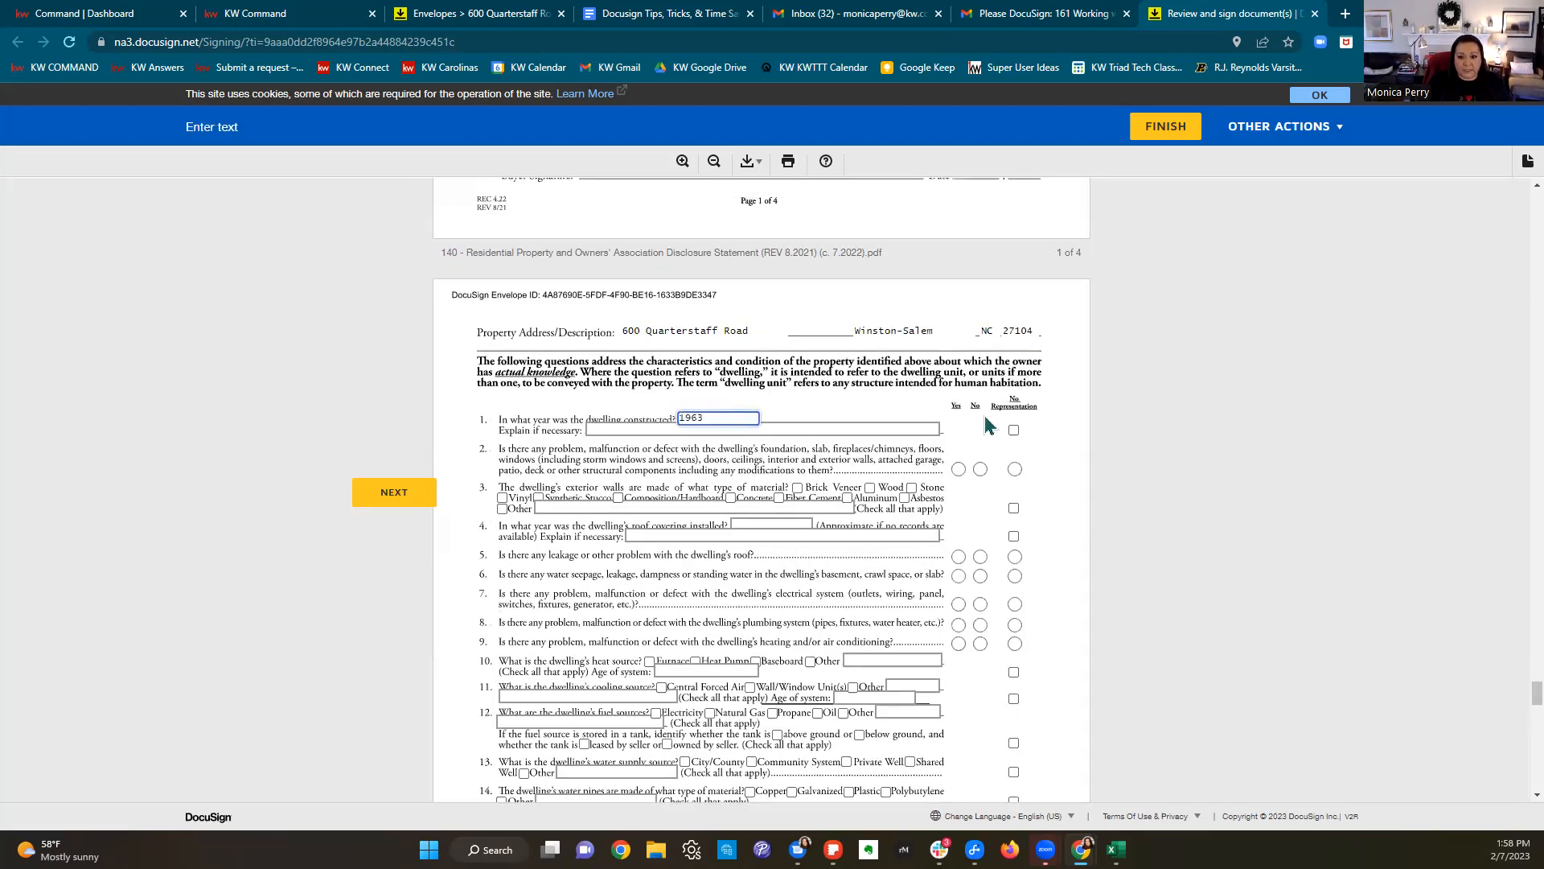
# Step: Answer No to structural problems and mark Brick Veneer and Wood exterior walls
pyautogui.click(980, 469)
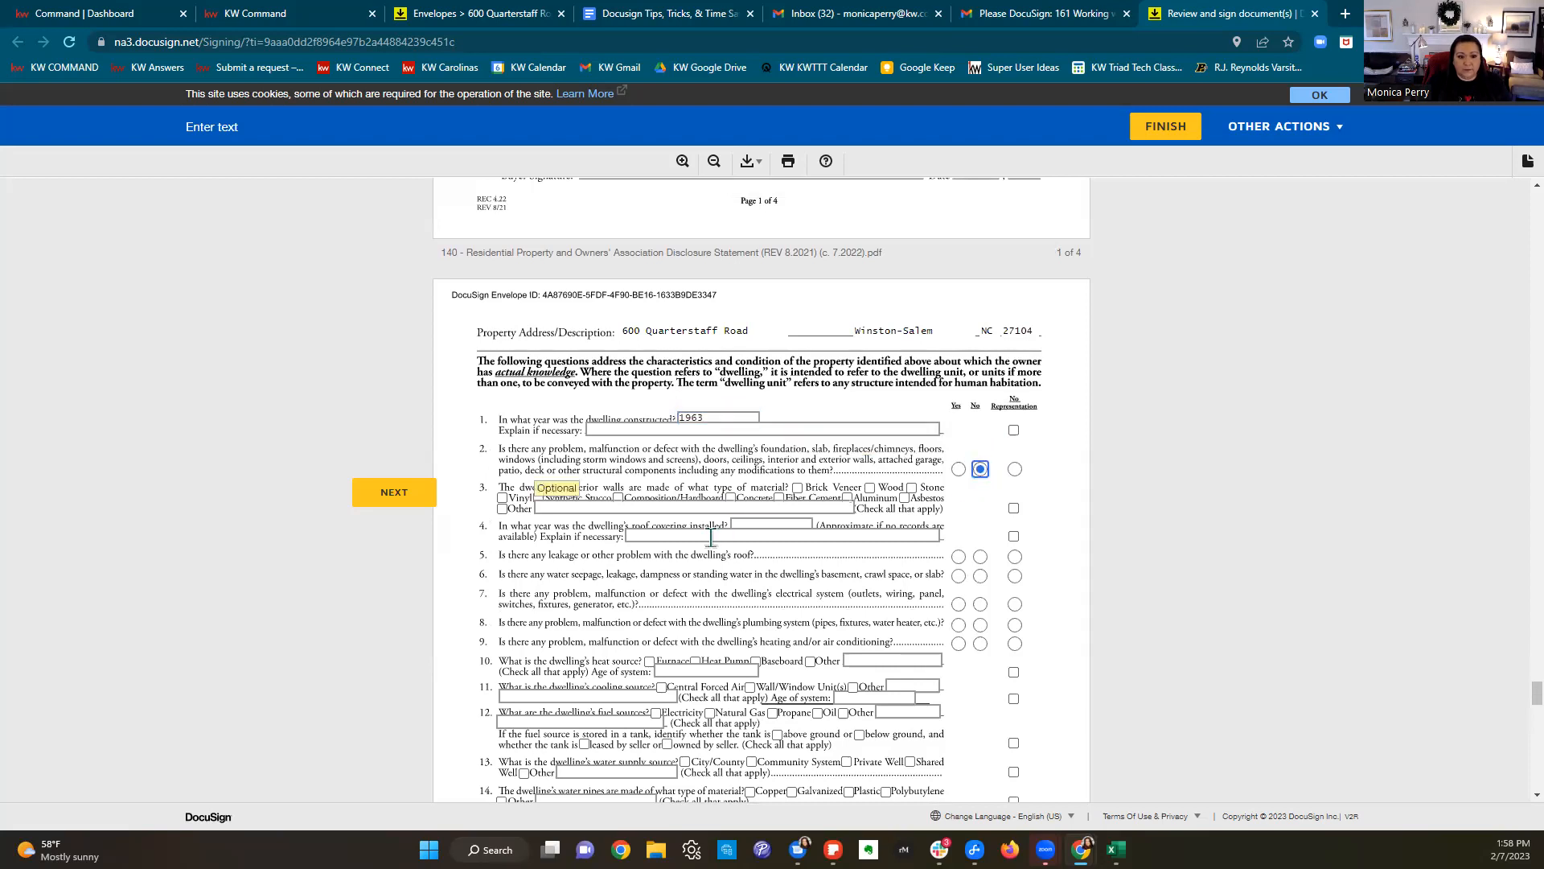
pyautogui.click(796, 488)
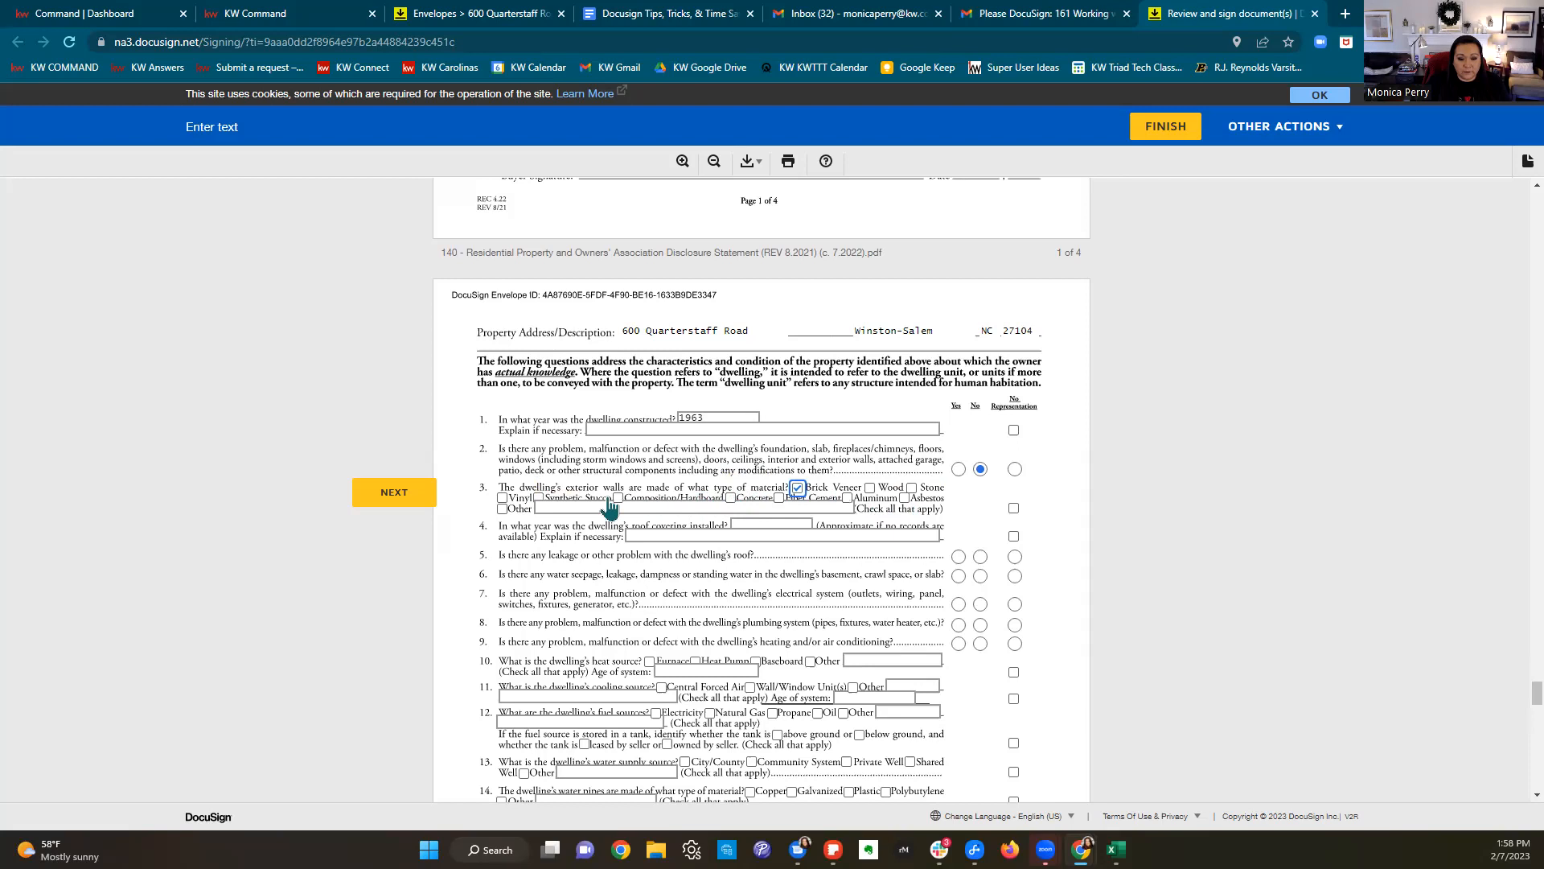
pyautogui.click(869, 488)
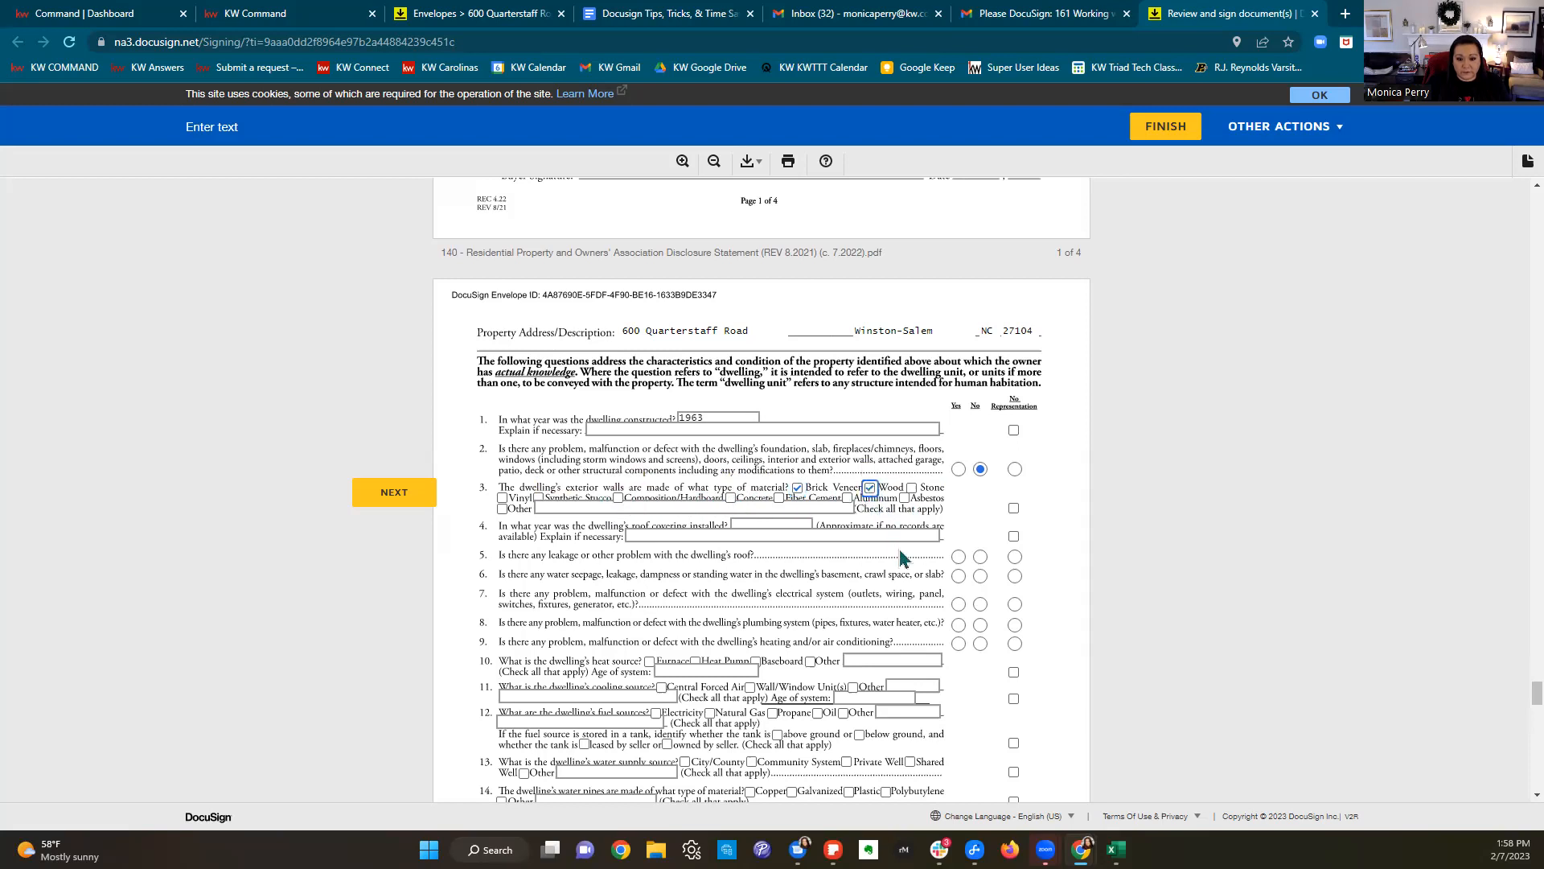
pyautogui.scroll(-2, 903, 557)
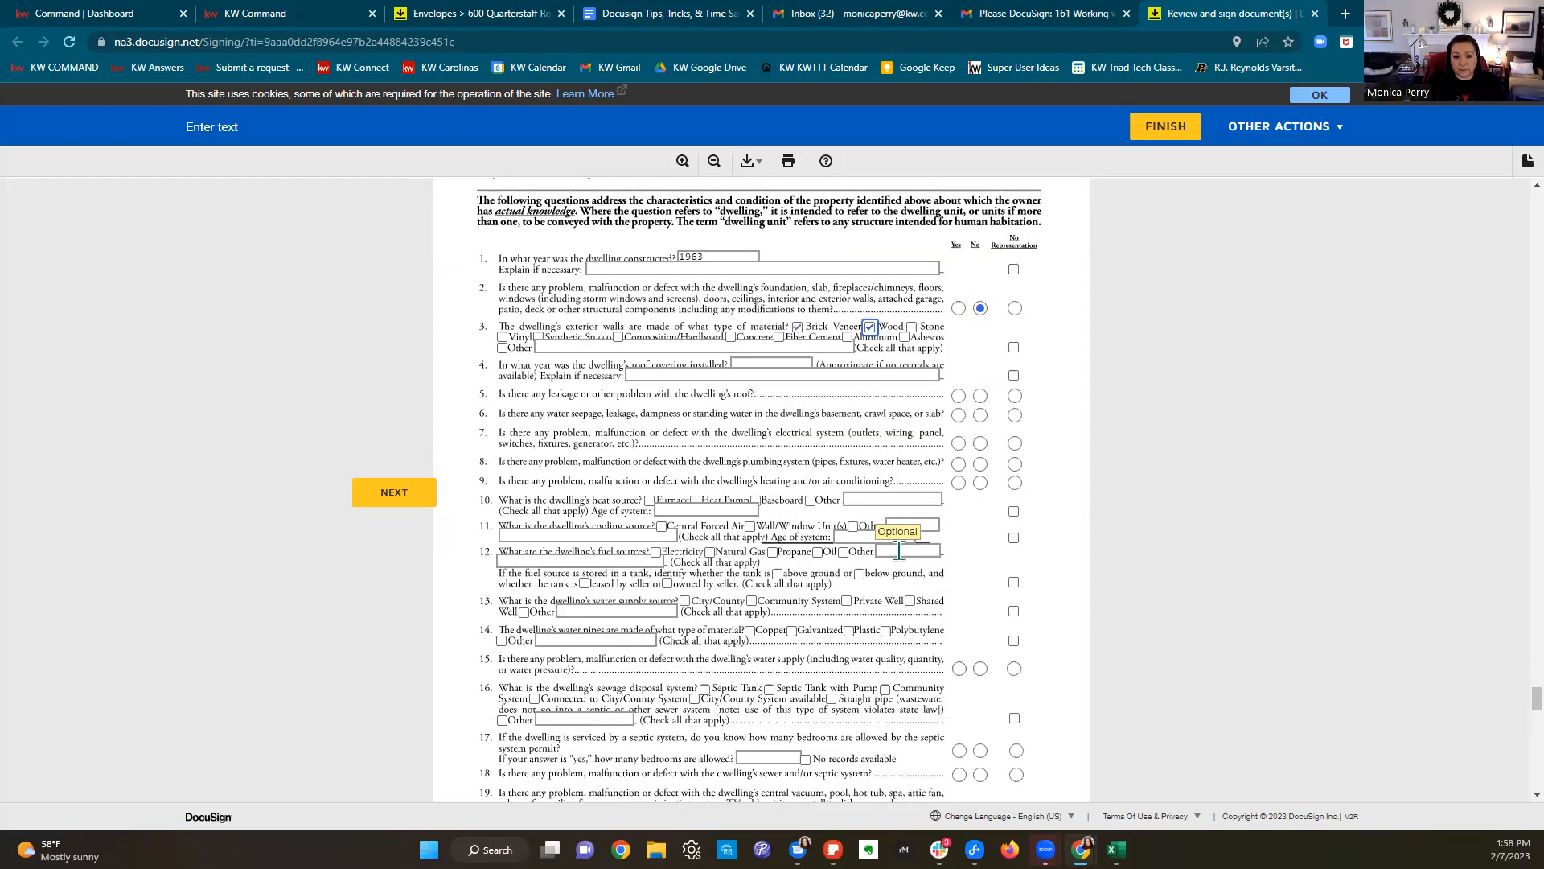
pyautogui.scroll(-9, 898, 551)
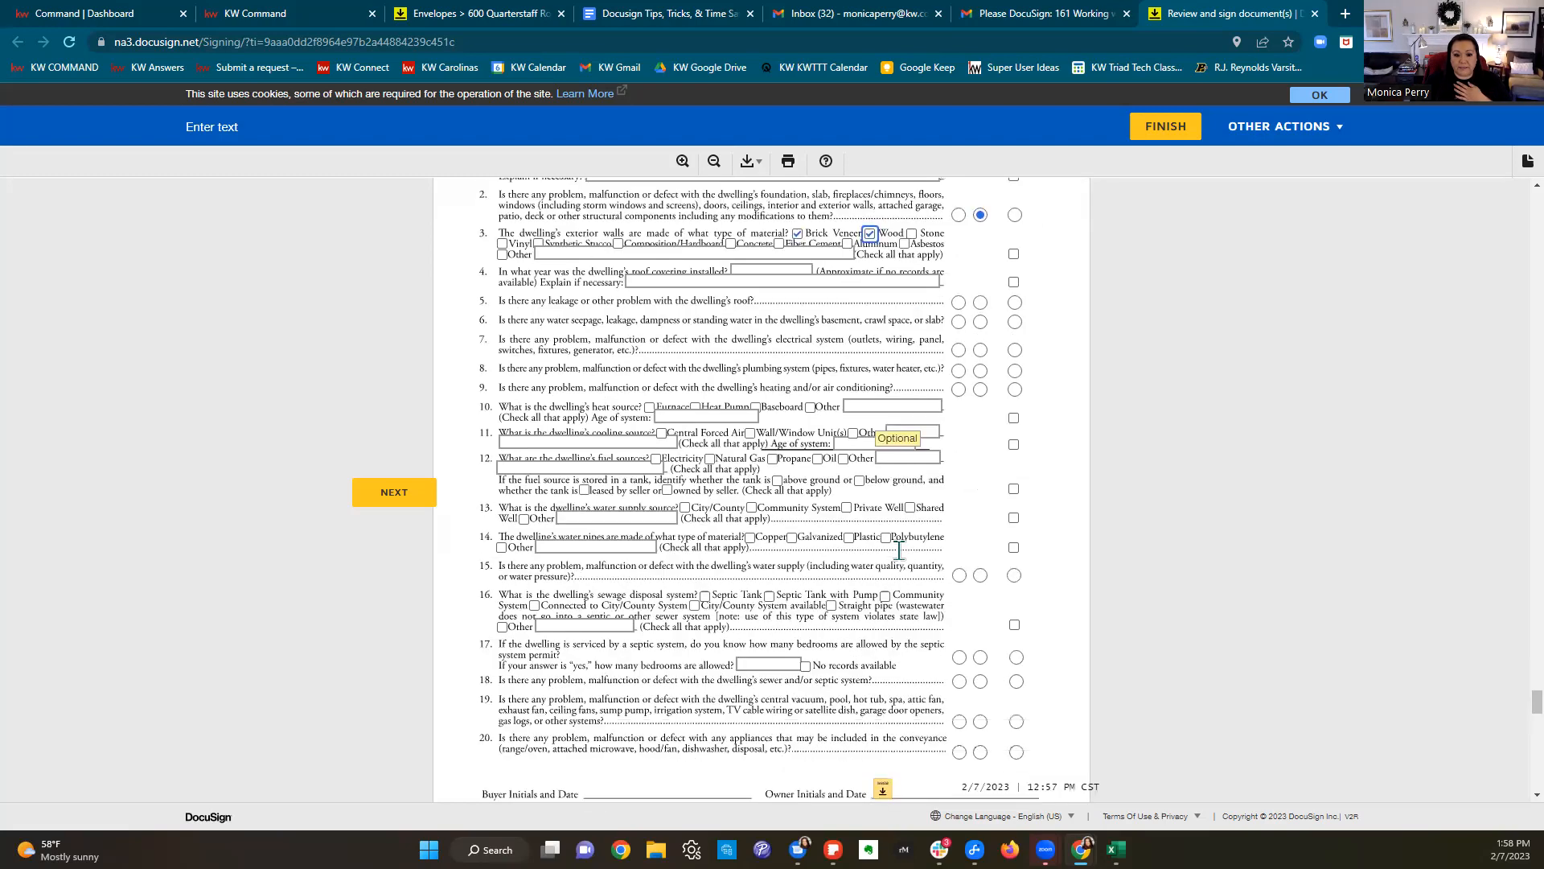
pyautogui.scroll(4, 900, 510)
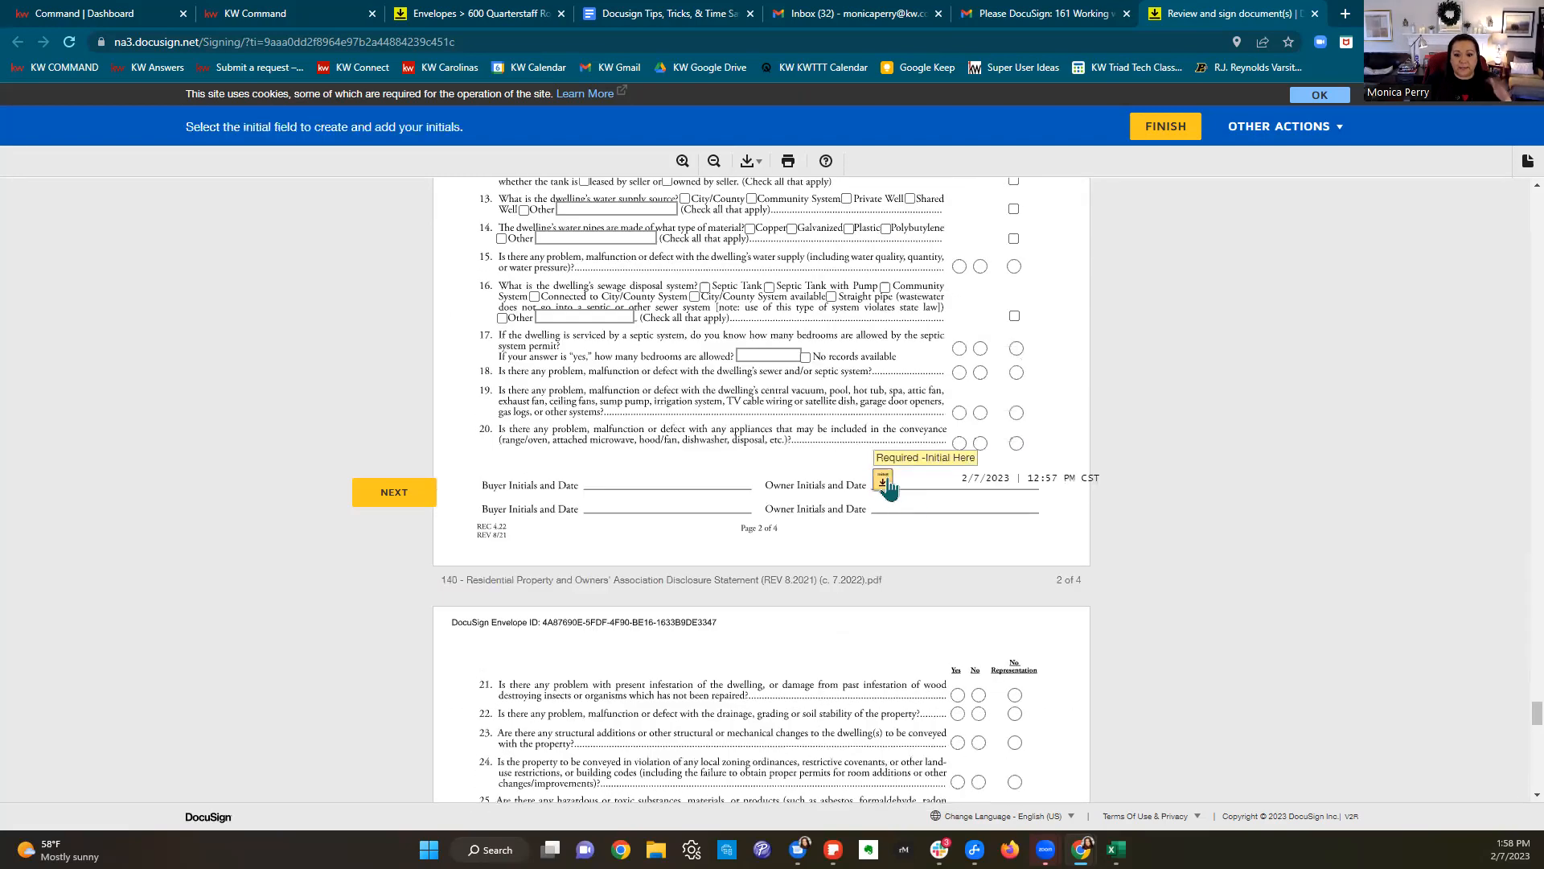
pyautogui.scroll(-20, 894, 499)
# Step: Add the owner's initials and submit the completed 140 disclosure
pyautogui.click(882, 563)
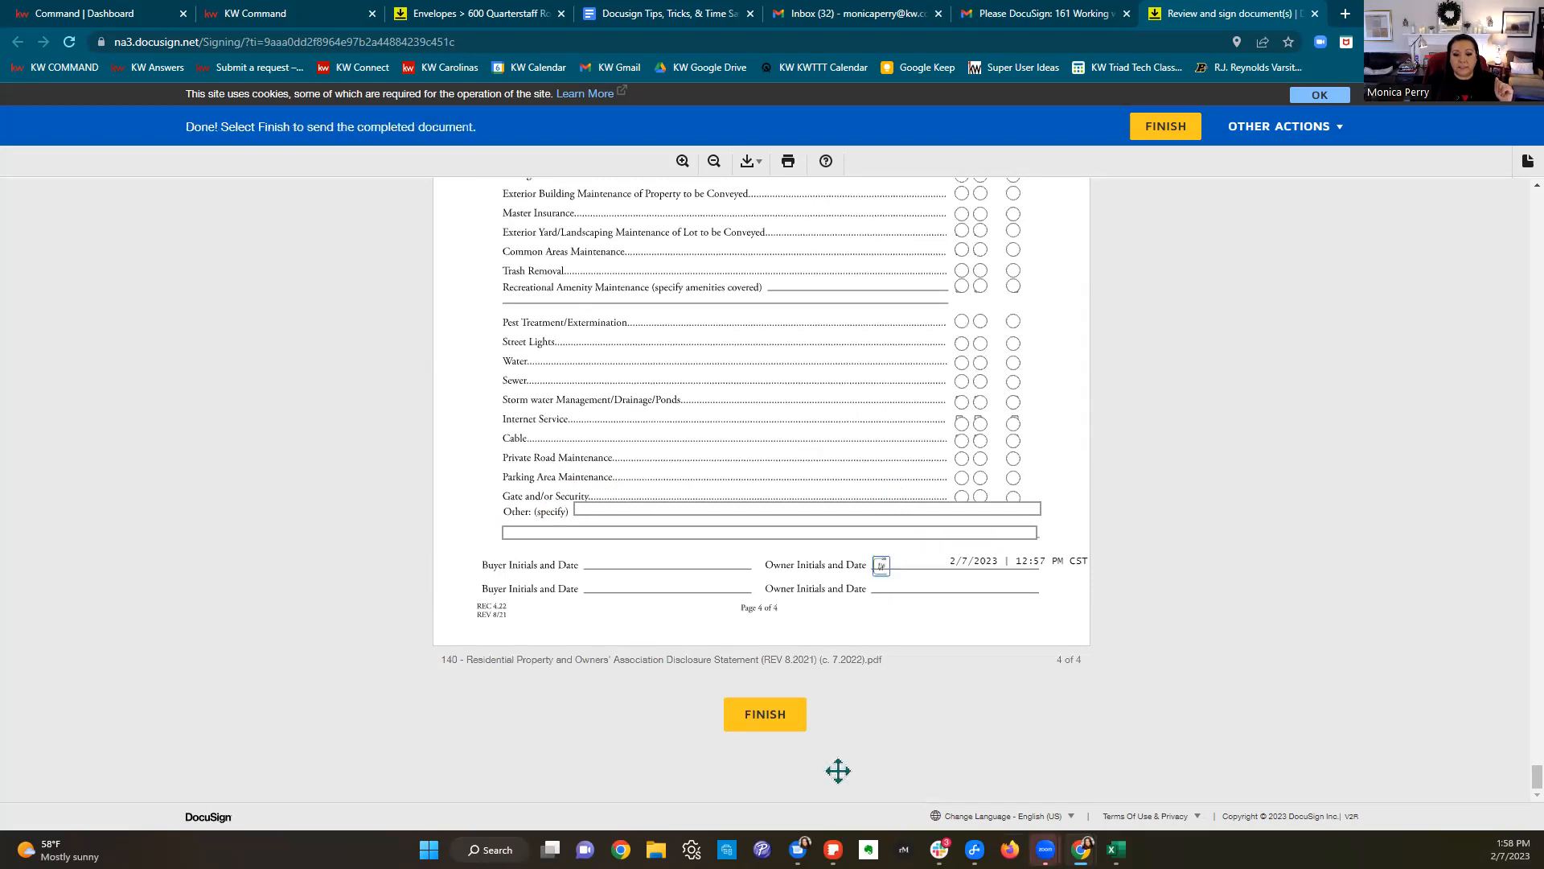
pyautogui.click(763, 720)
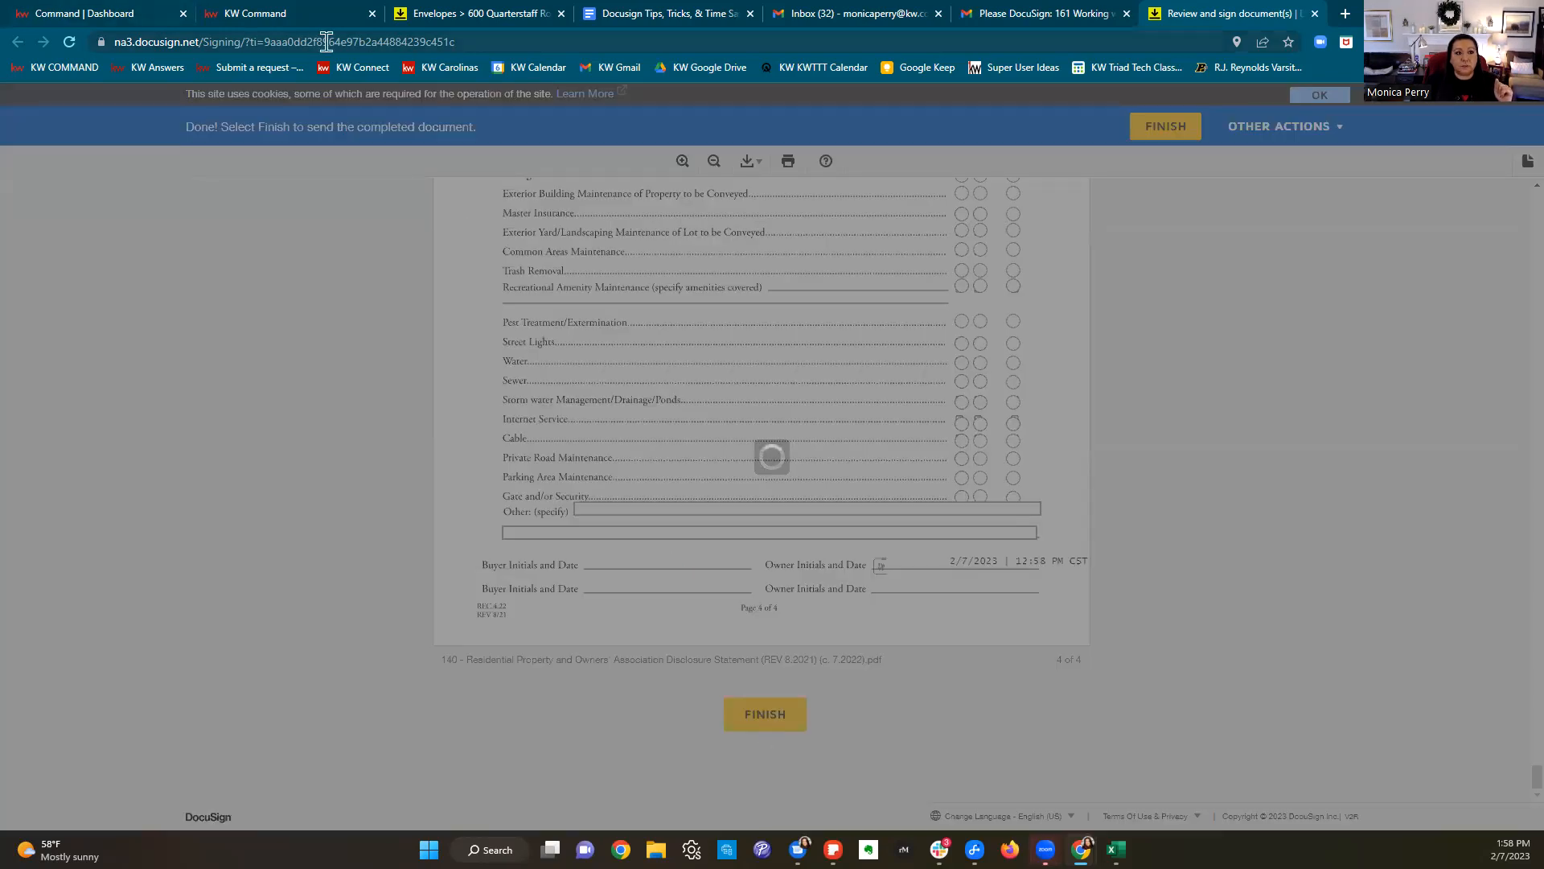
pyautogui.click(690, 14)
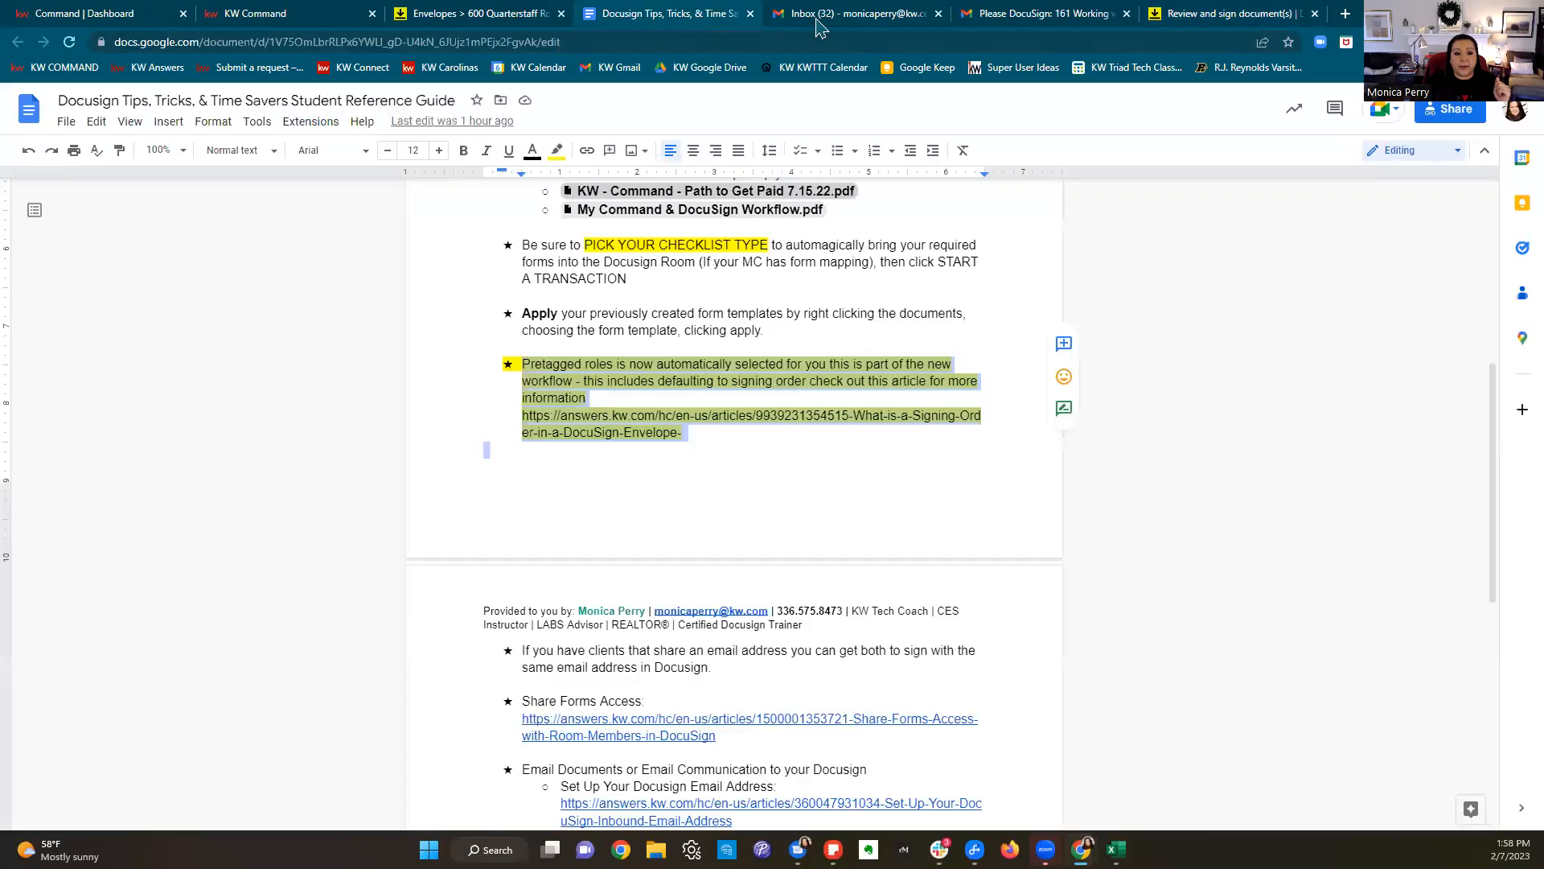
# Step: Select the Share Forms Access heading in the DocuSign tips guide
pyautogui.click(916, 486)
pyautogui.scroll(-2, 920, 483)
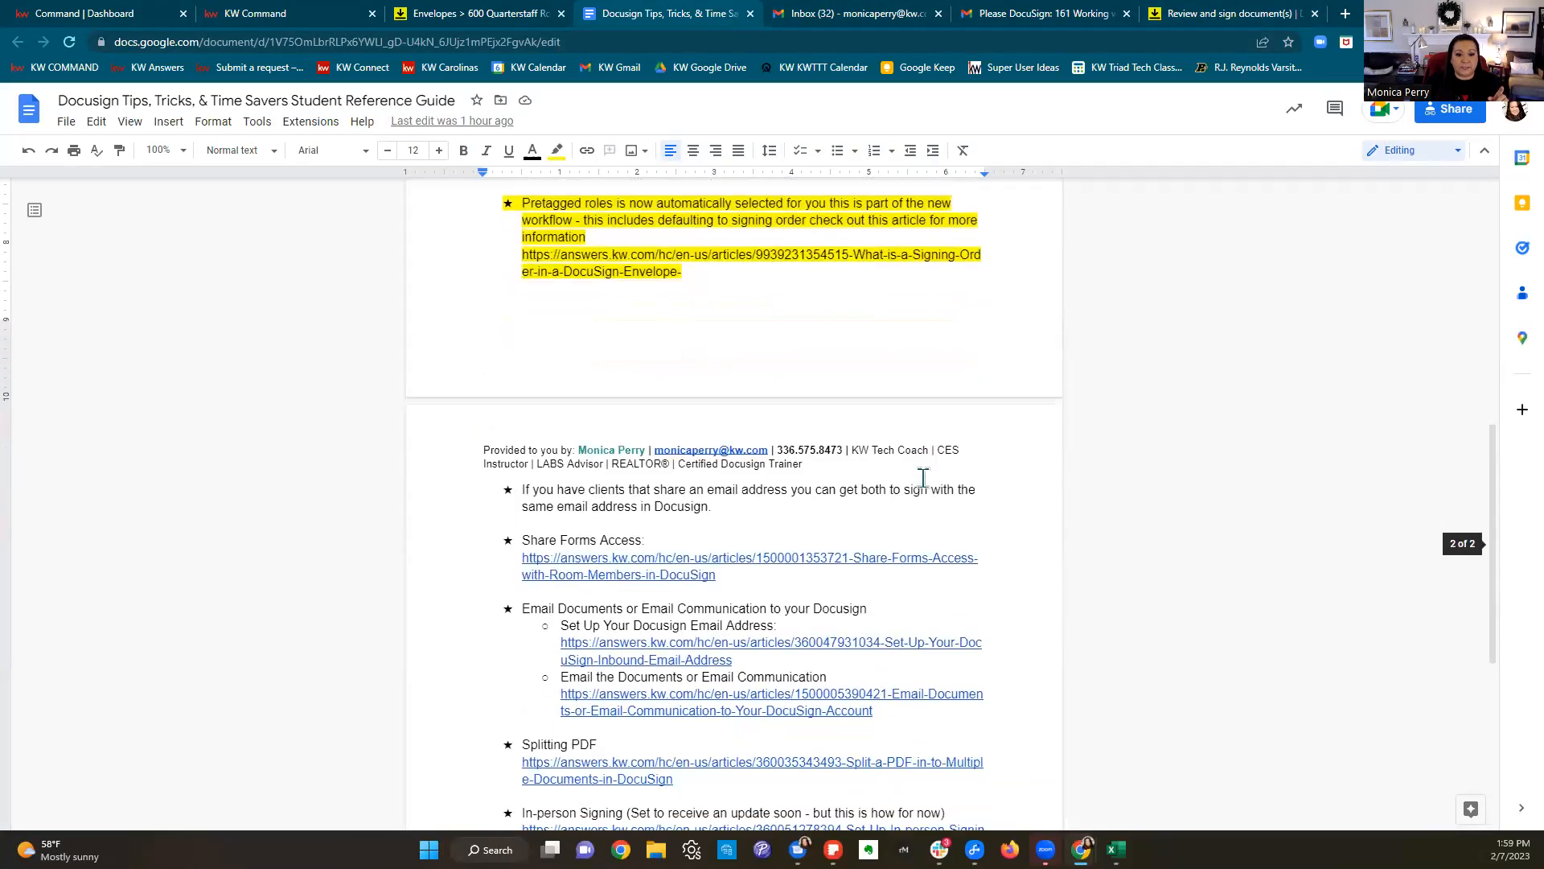
pyautogui.scroll(-2, 923, 477)
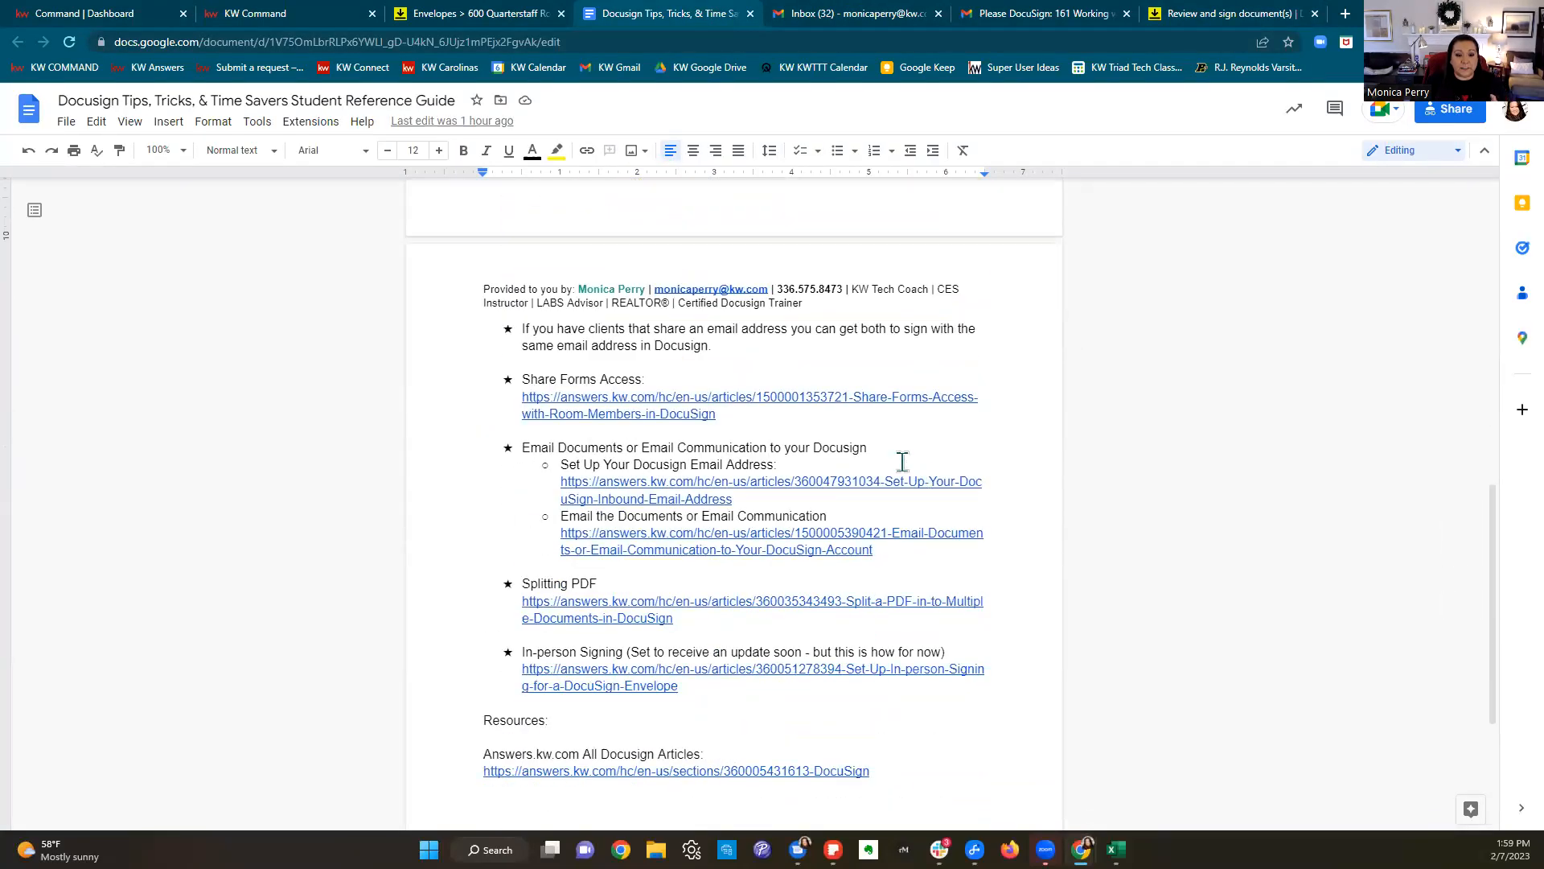
pyautogui.scroll(-1, 792, 408)
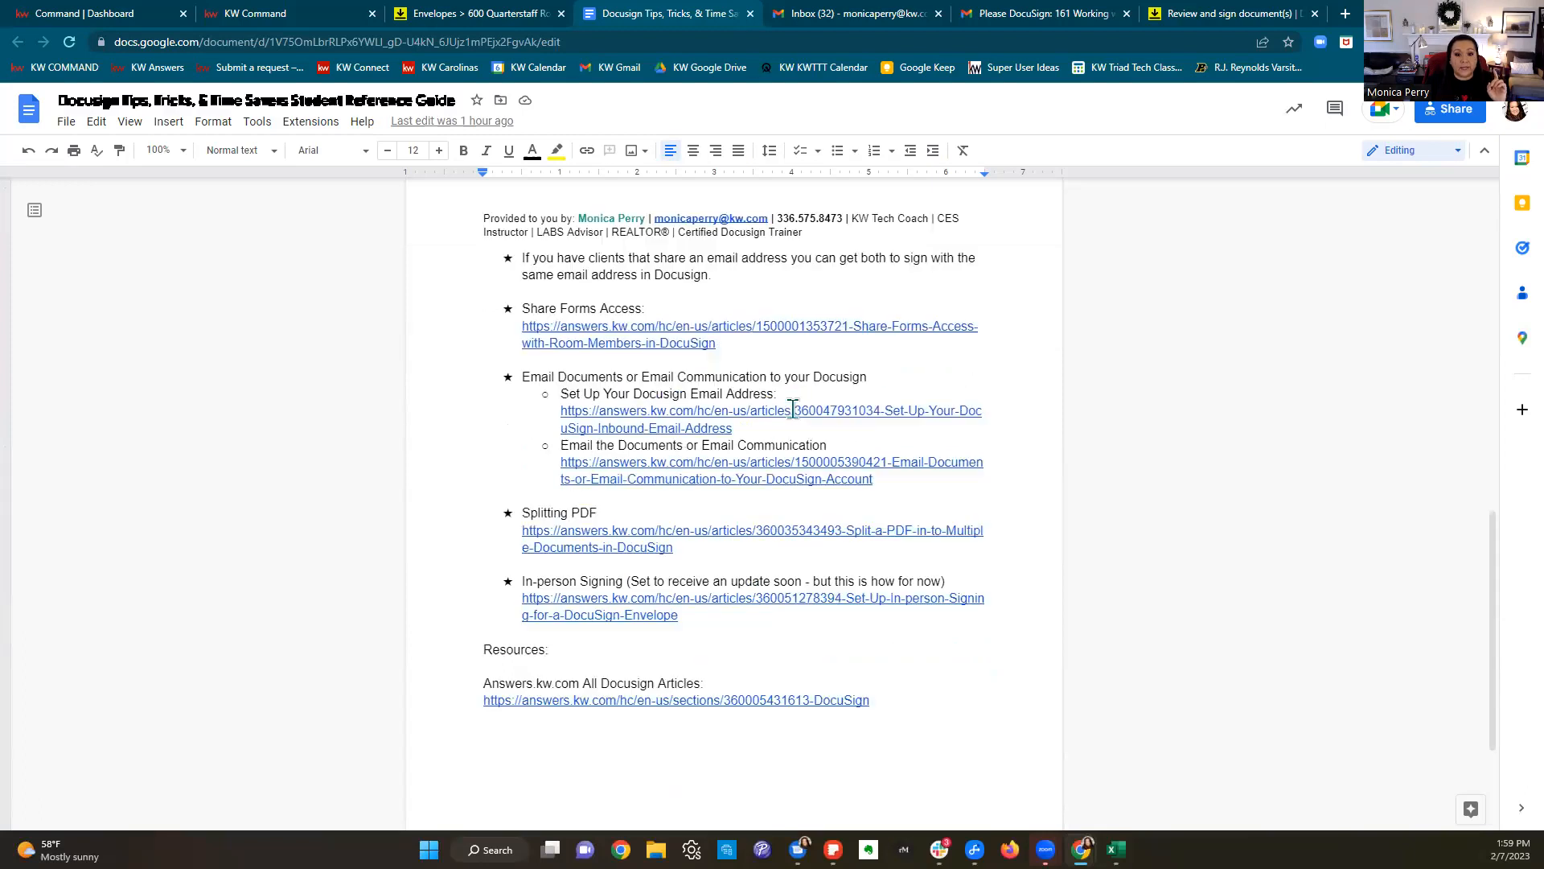
pyautogui.click(521, 299)
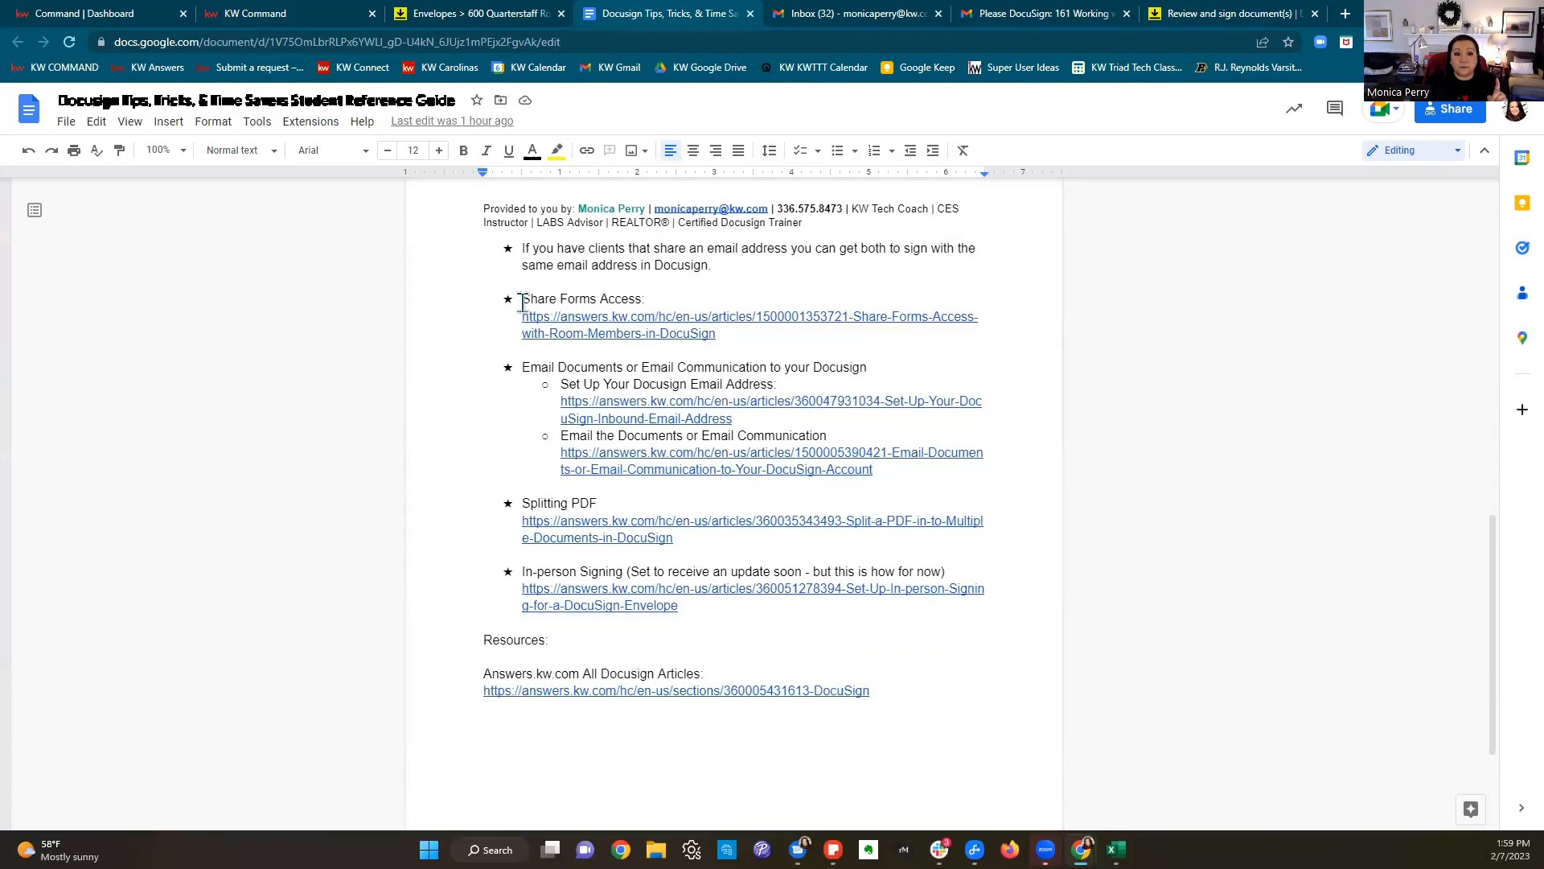
pyautogui.keyDown('shift'); pyautogui.click(671, 298); pyautogui.keyUp('shift')
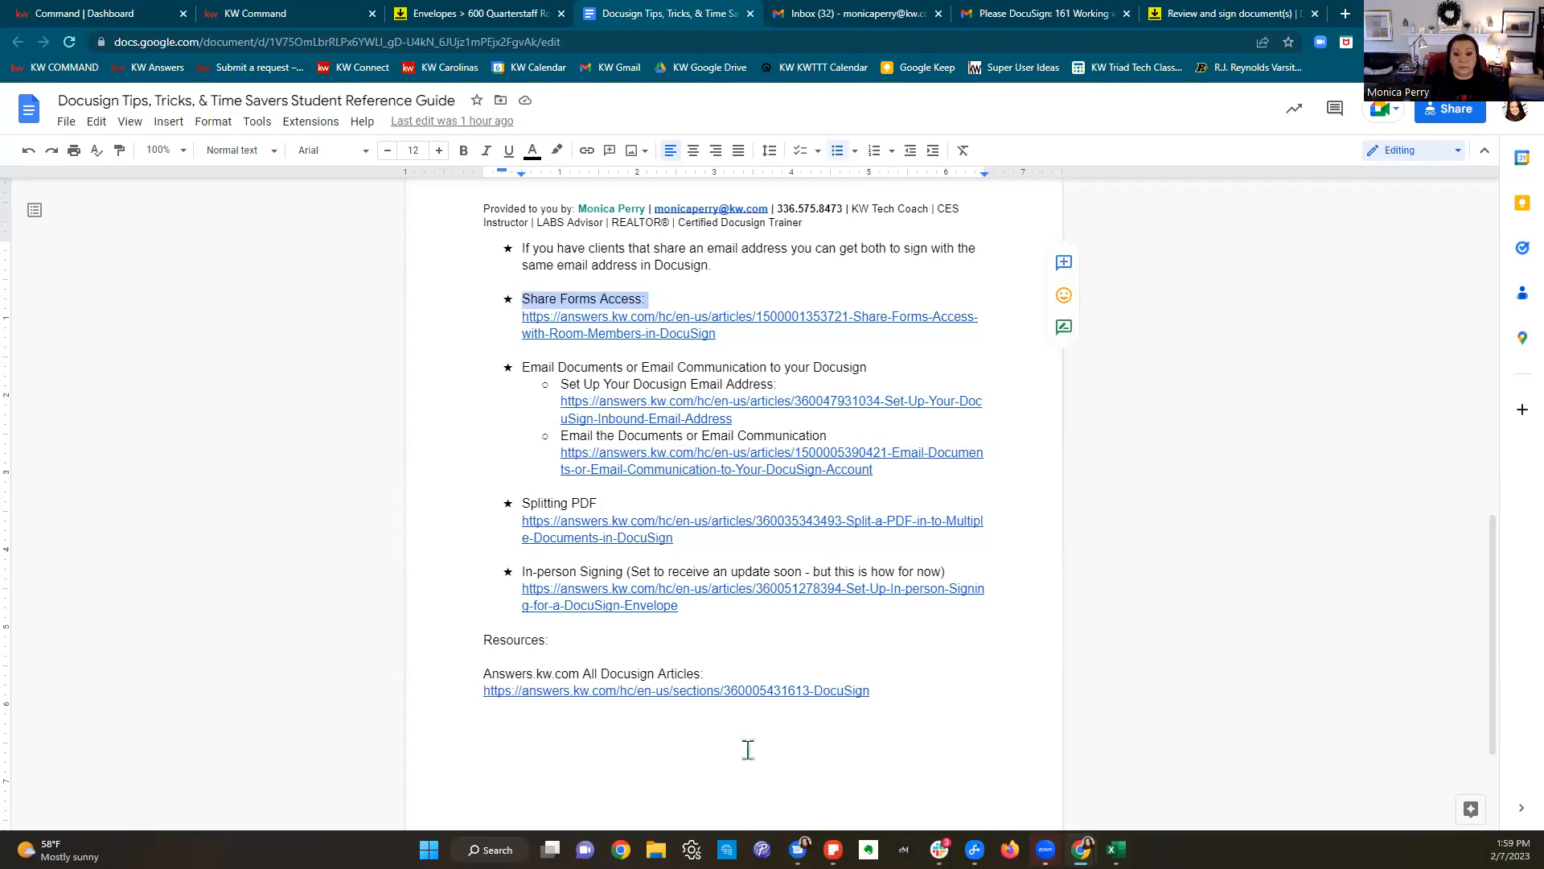
# Step: Copy the guide's share link, select the Email Documents line, and close the signing tab
pyautogui.click(1442, 117)
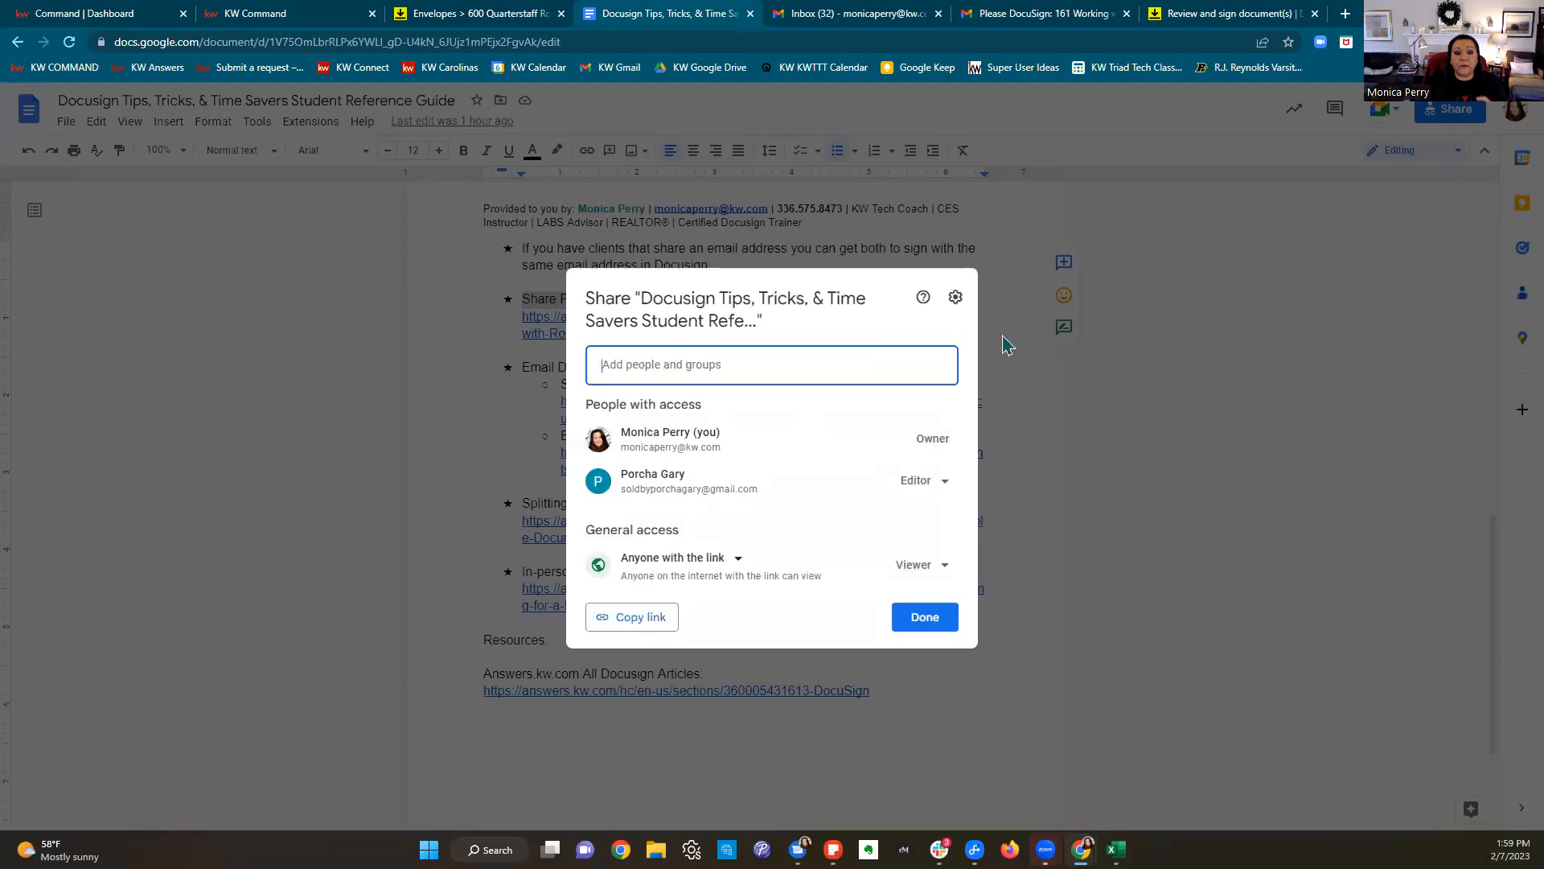
pyautogui.click(669, 624)
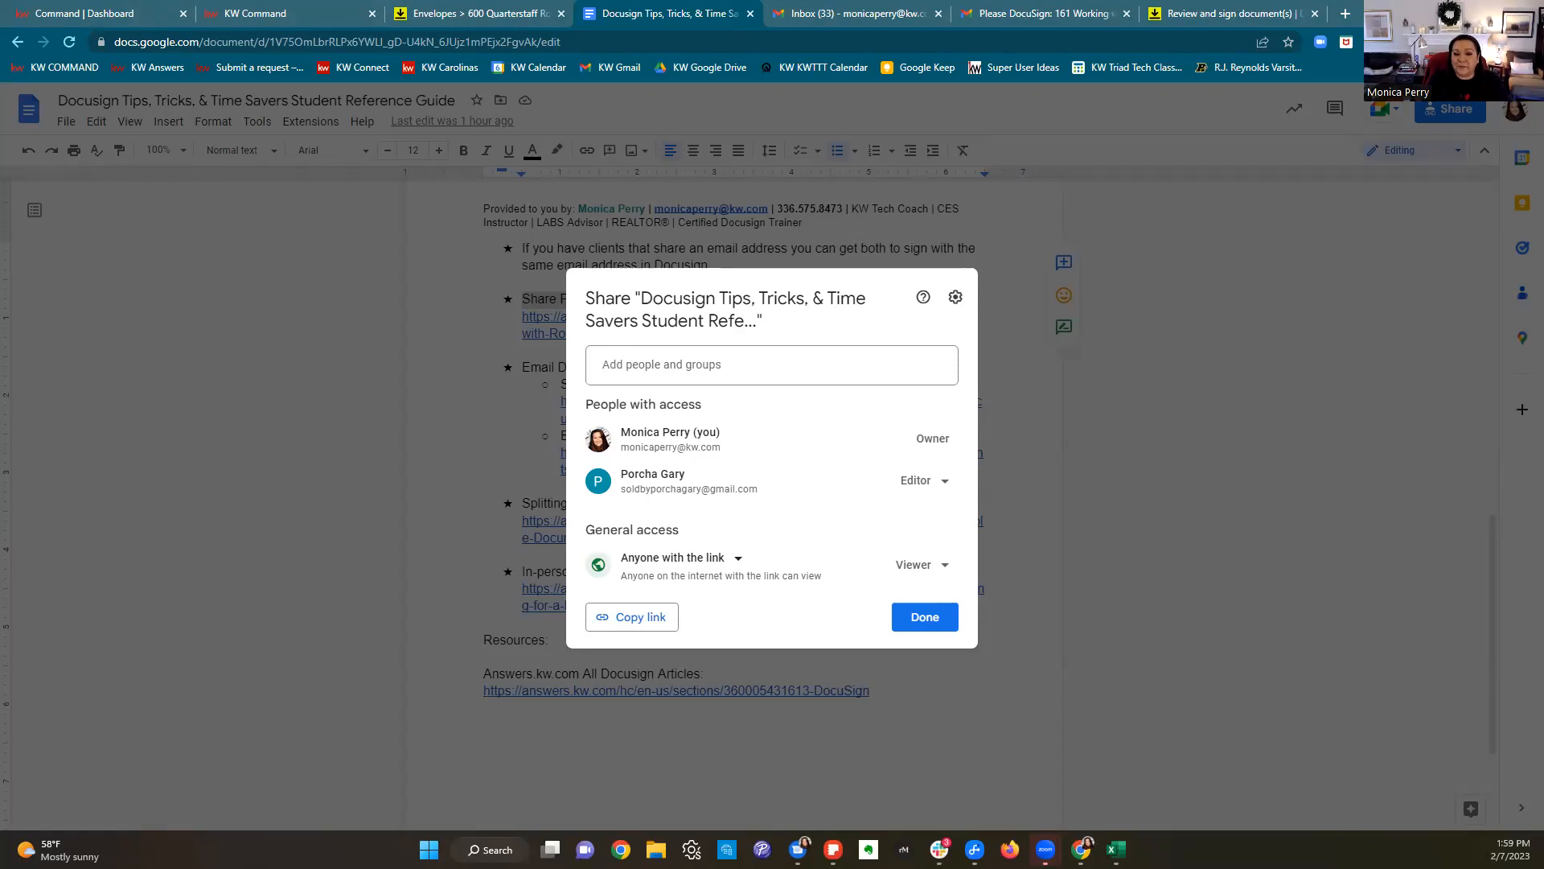
pyautogui.click(1221, 439)
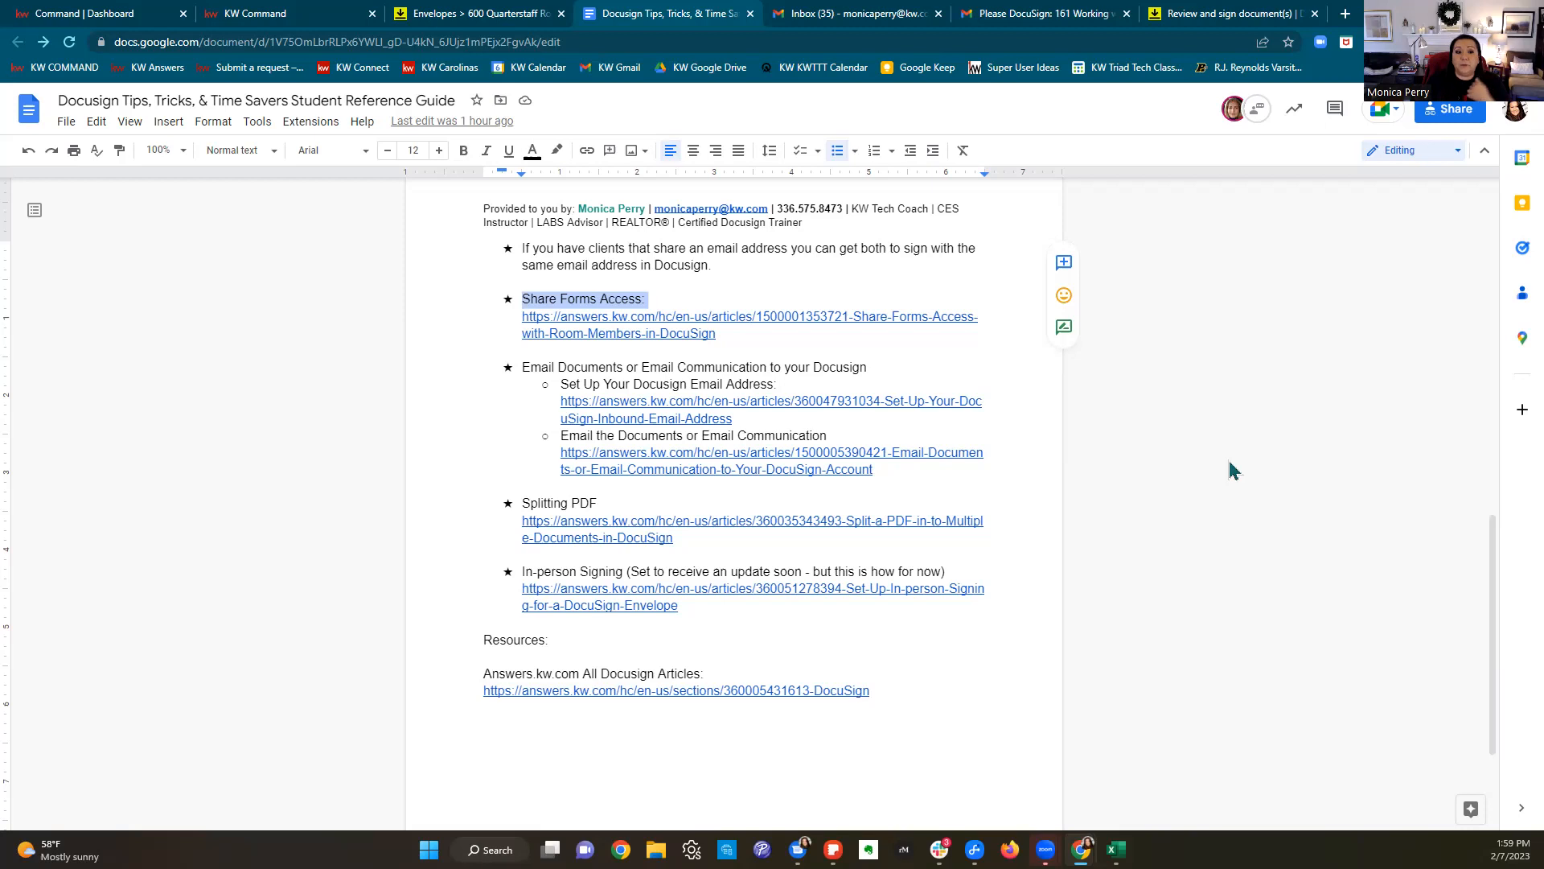
pyautogui.moveTo(521, 368); pyautogui.dragTo(961, 362)
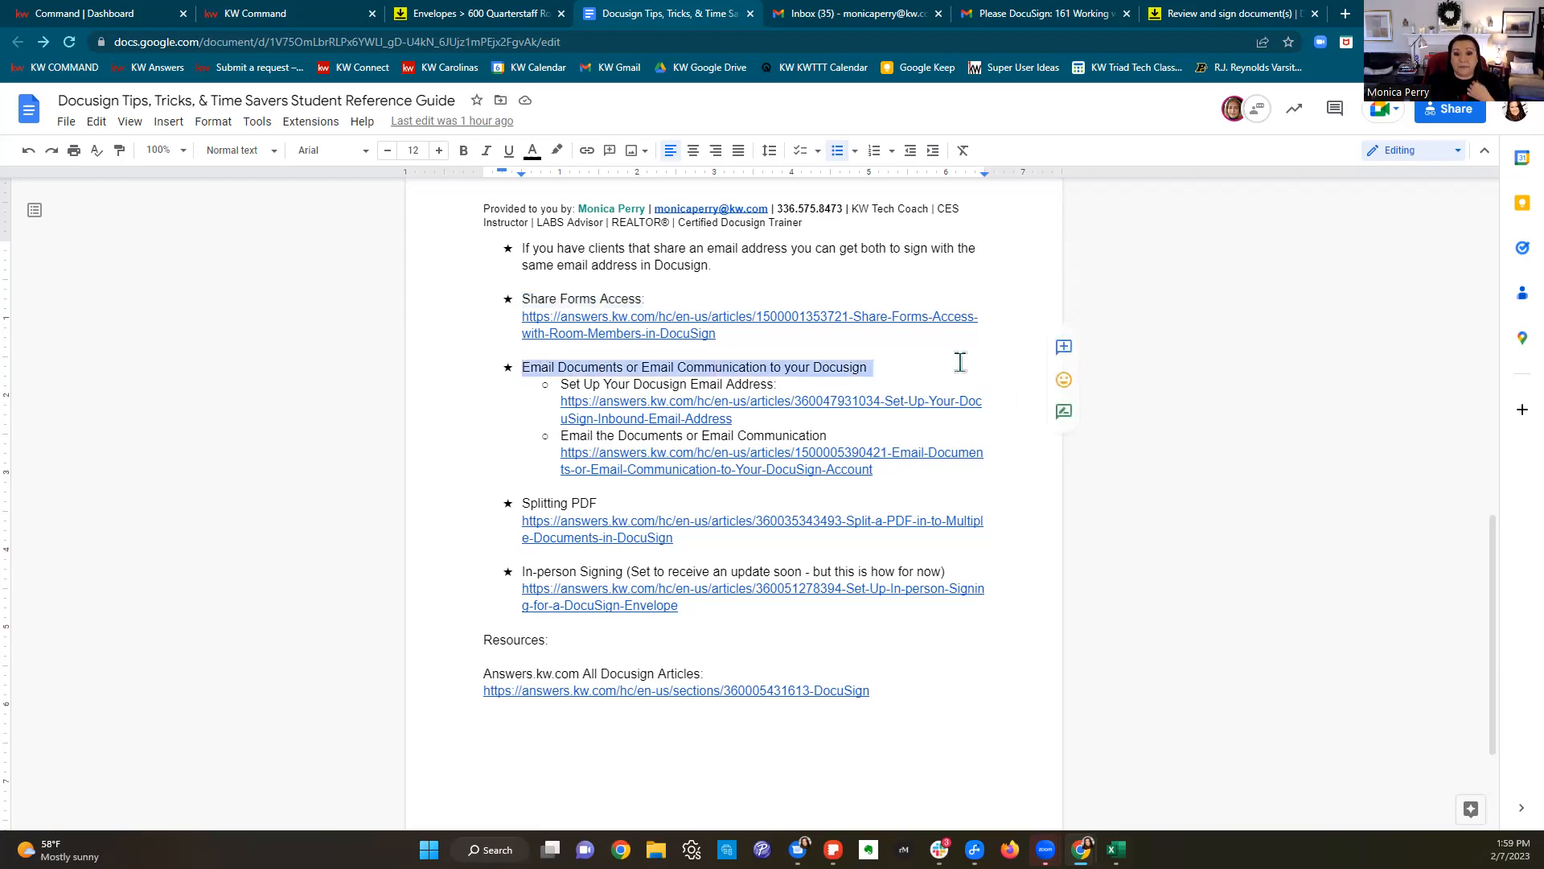
pyautogui.click(1315, 13)
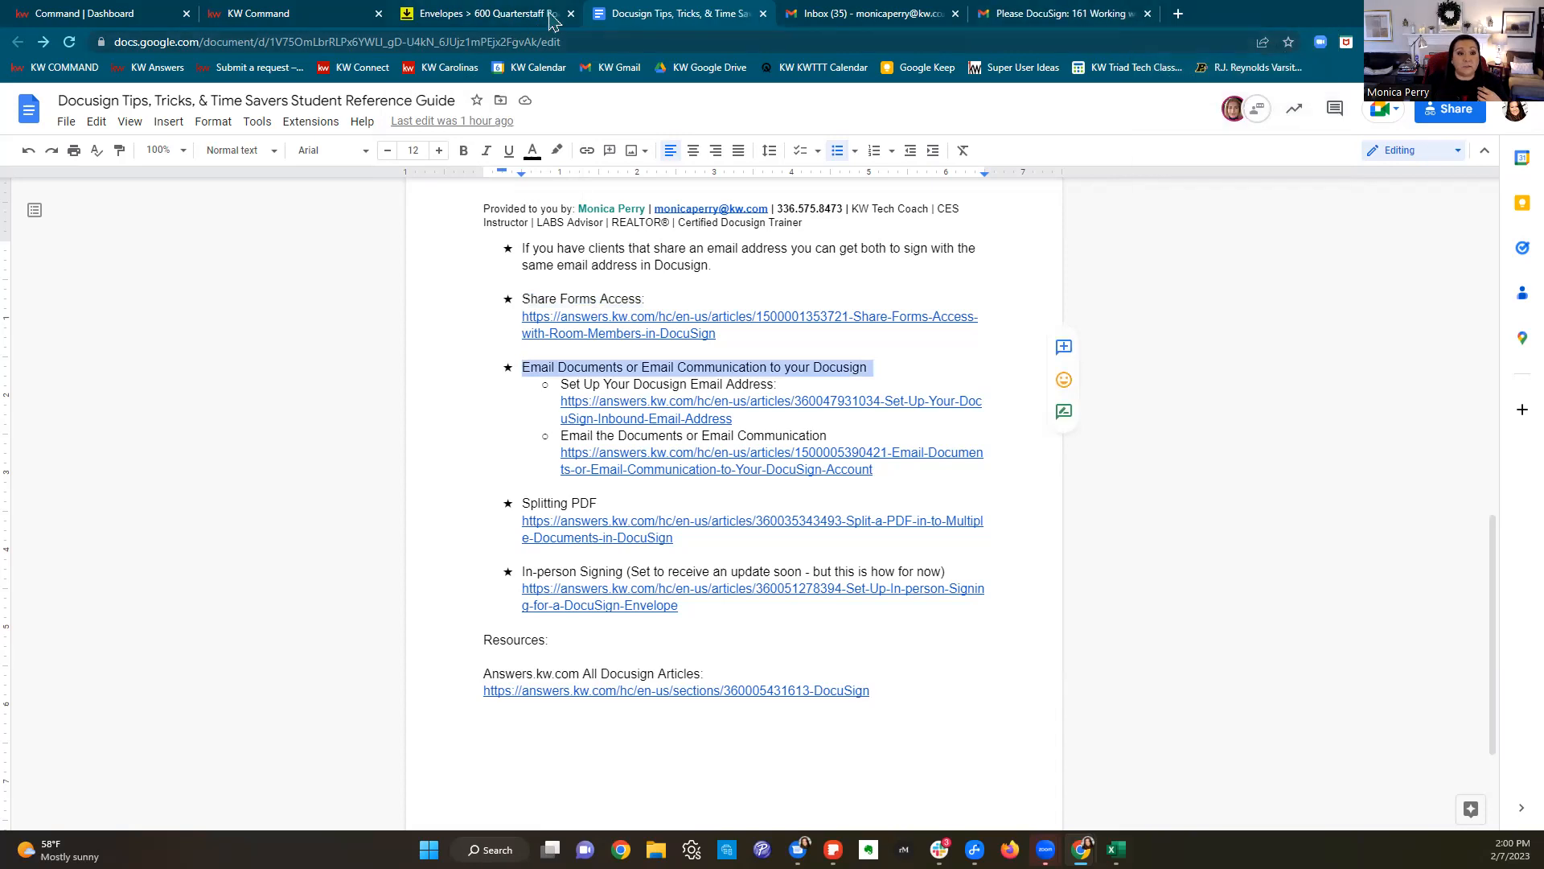
pyautogui.click(519, 23)
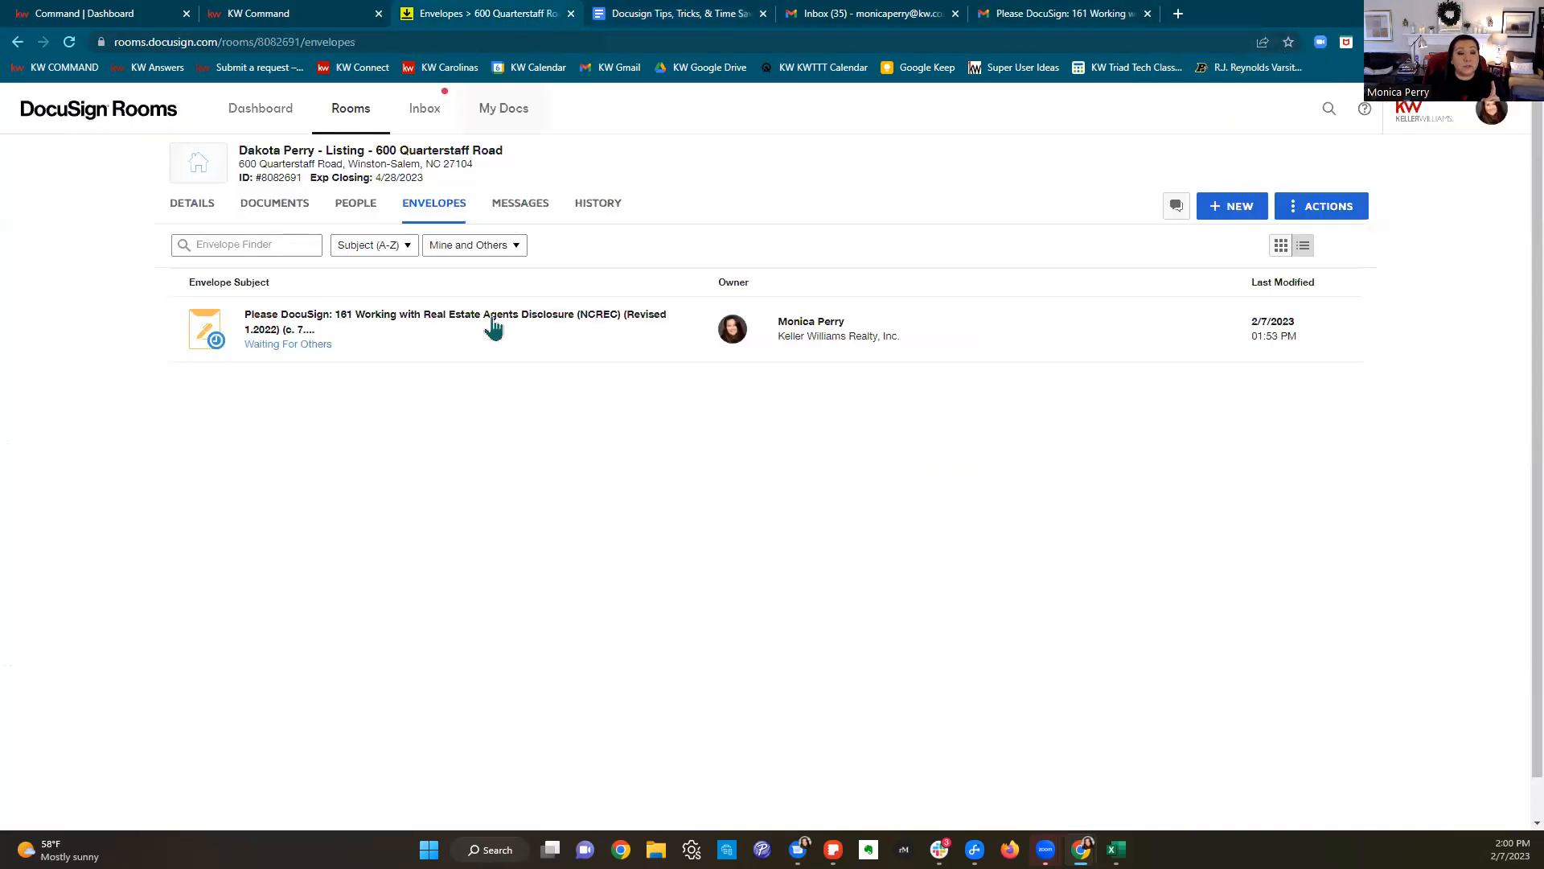
pyautogui.click(273, 127)
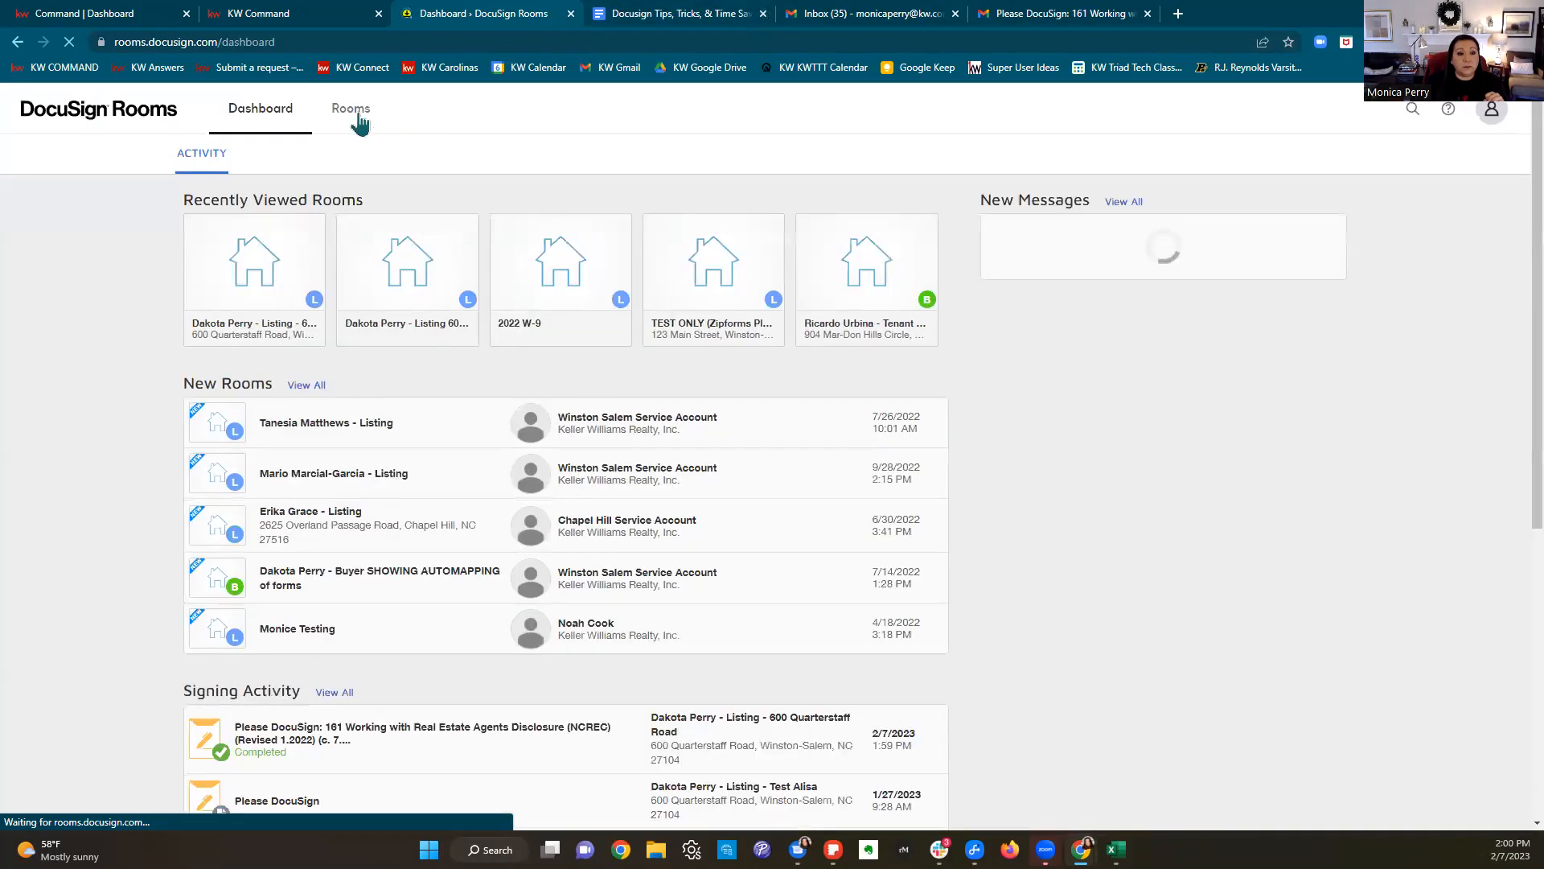
pyautogui.click(358, 119)
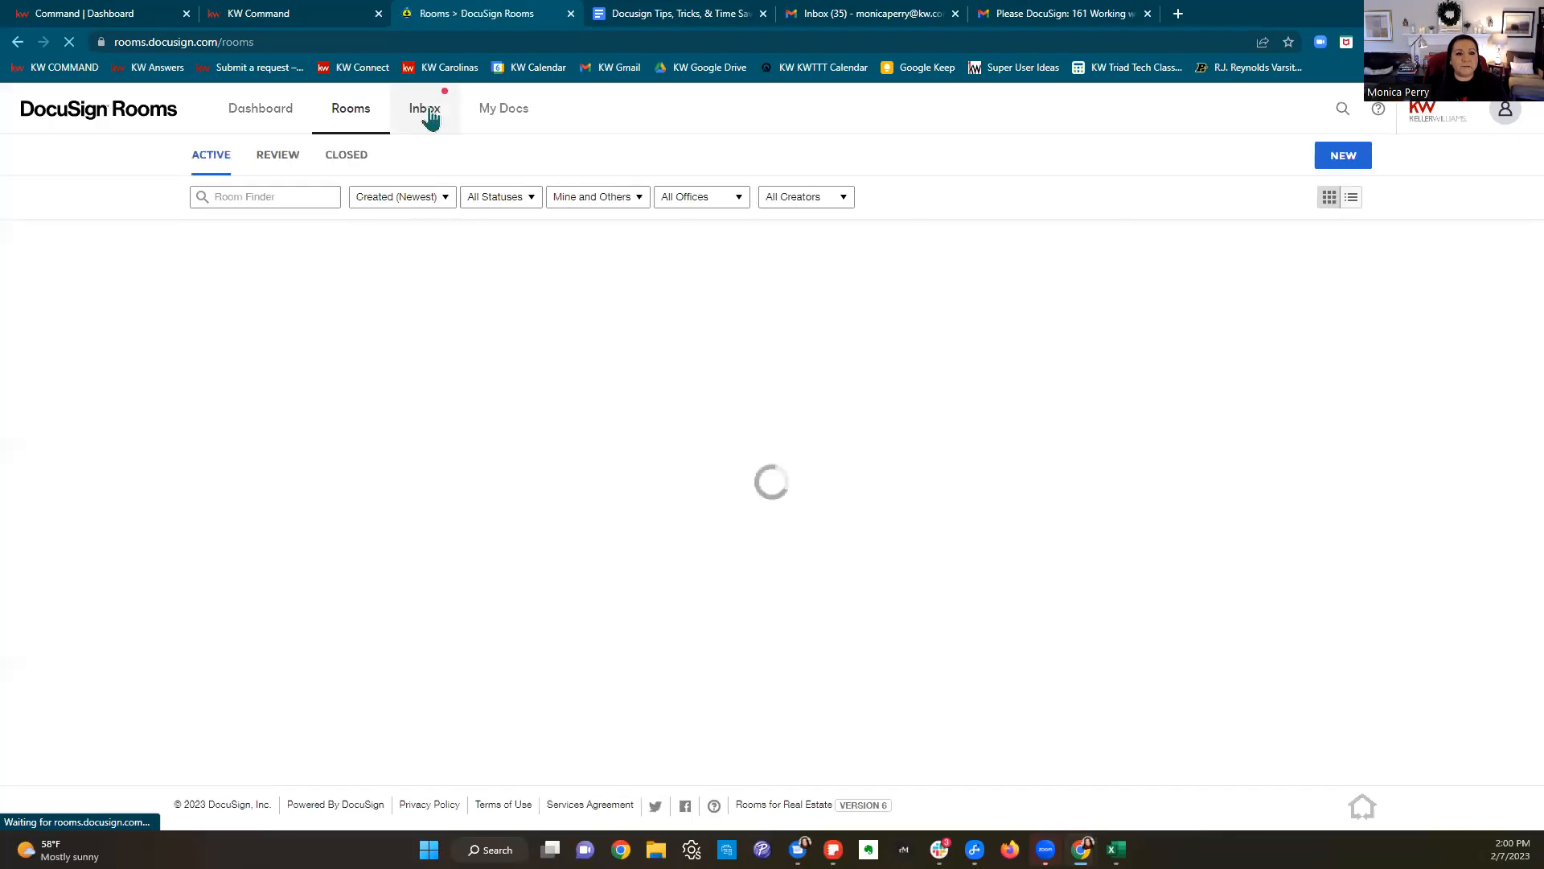
pyautogui.click(431, 114)
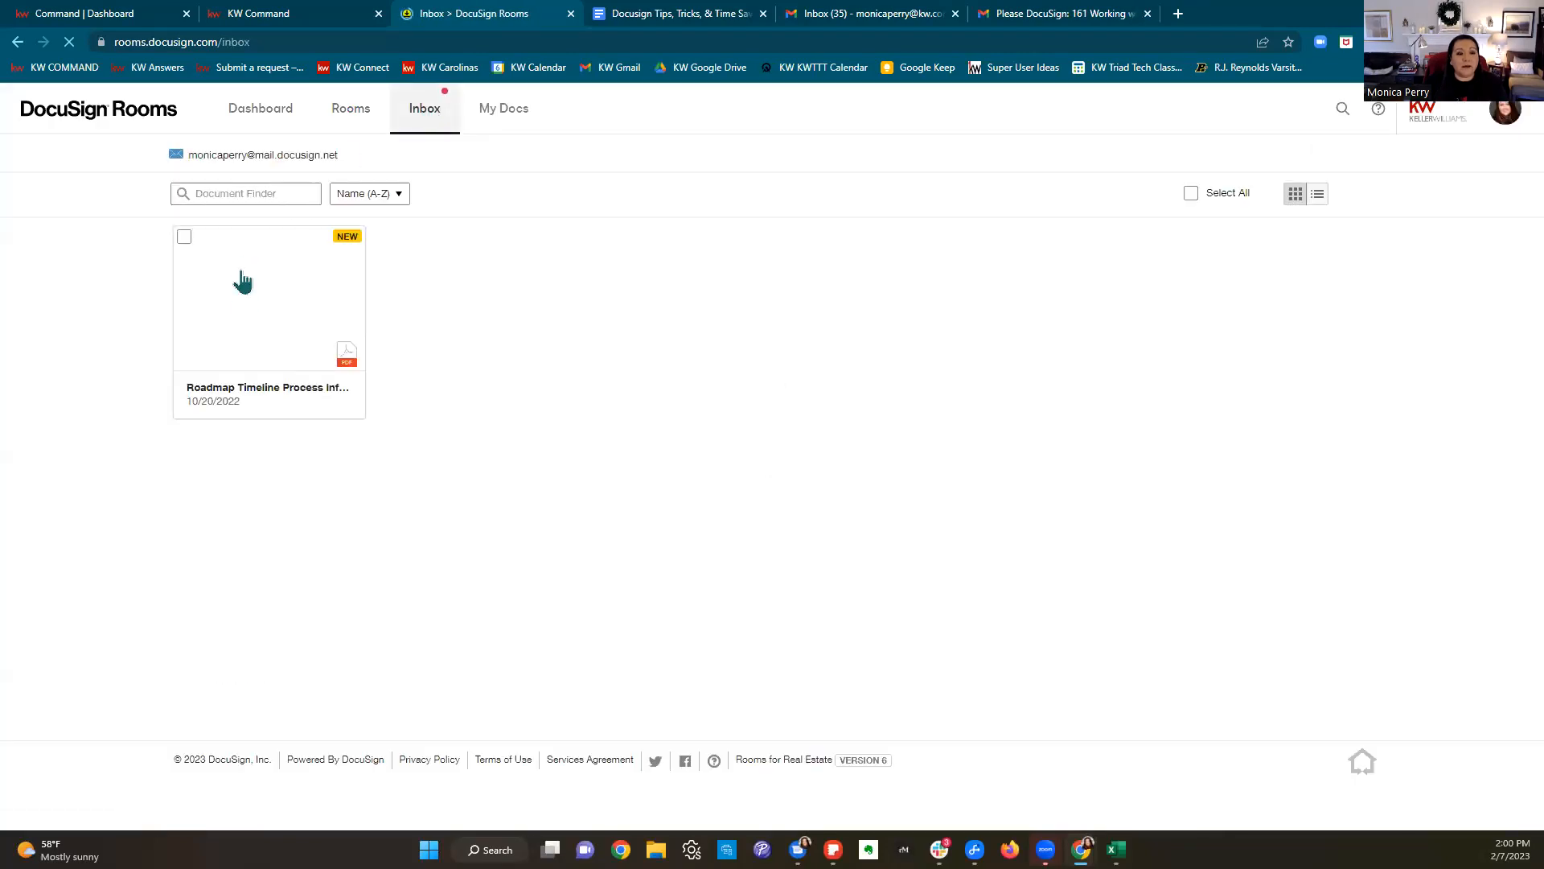
pyautogui.moveTo(360, 154); pyautogui.dragTo(192, 156)
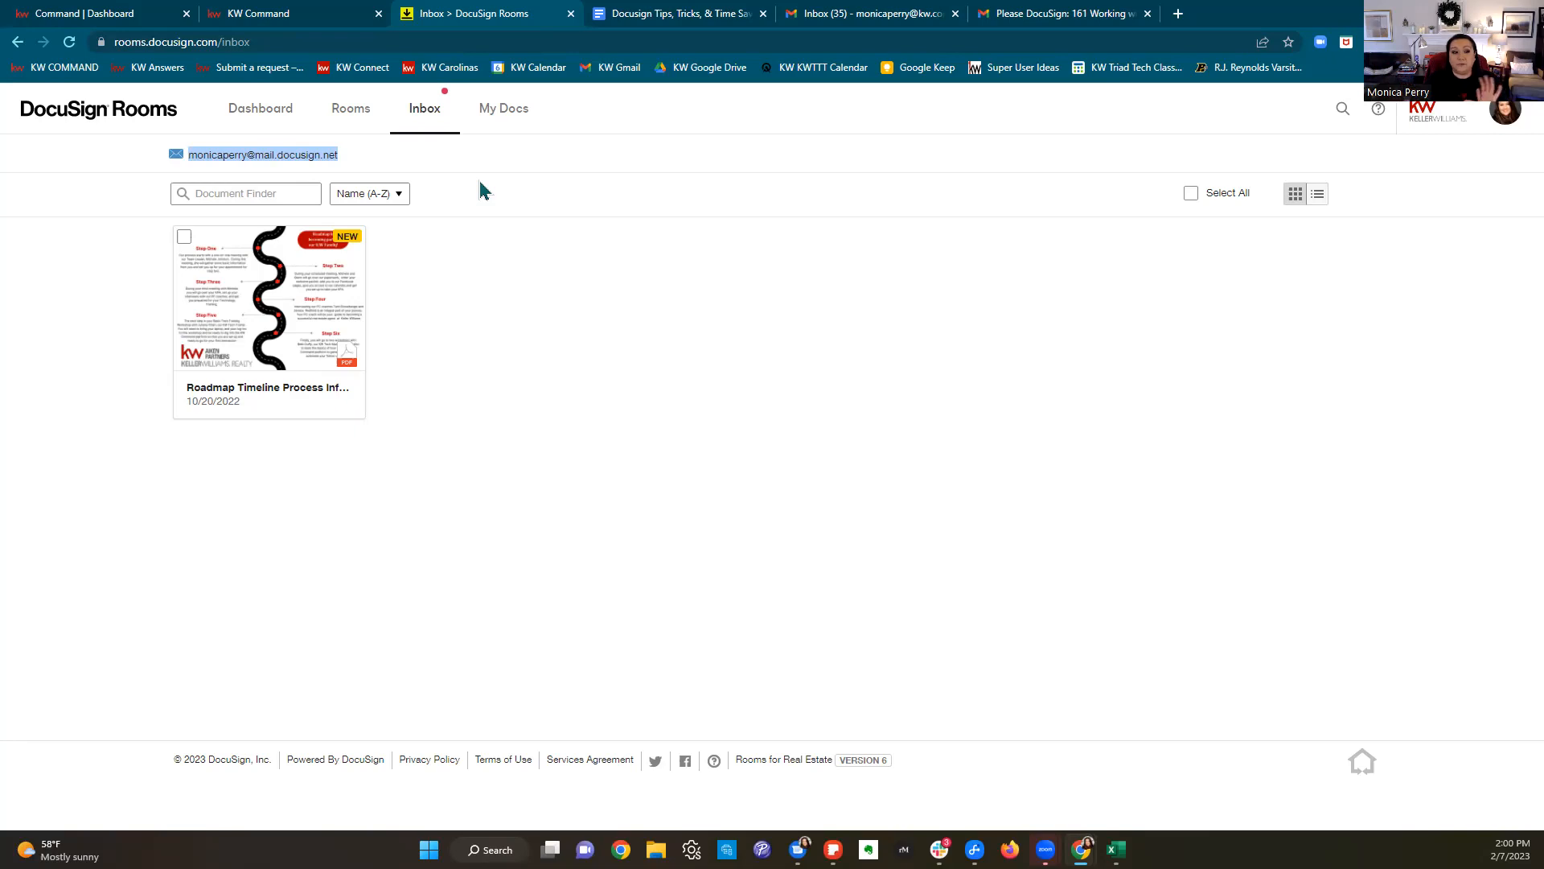
pyautogui.click(185, 238)
pyautogui.click(429, 194)
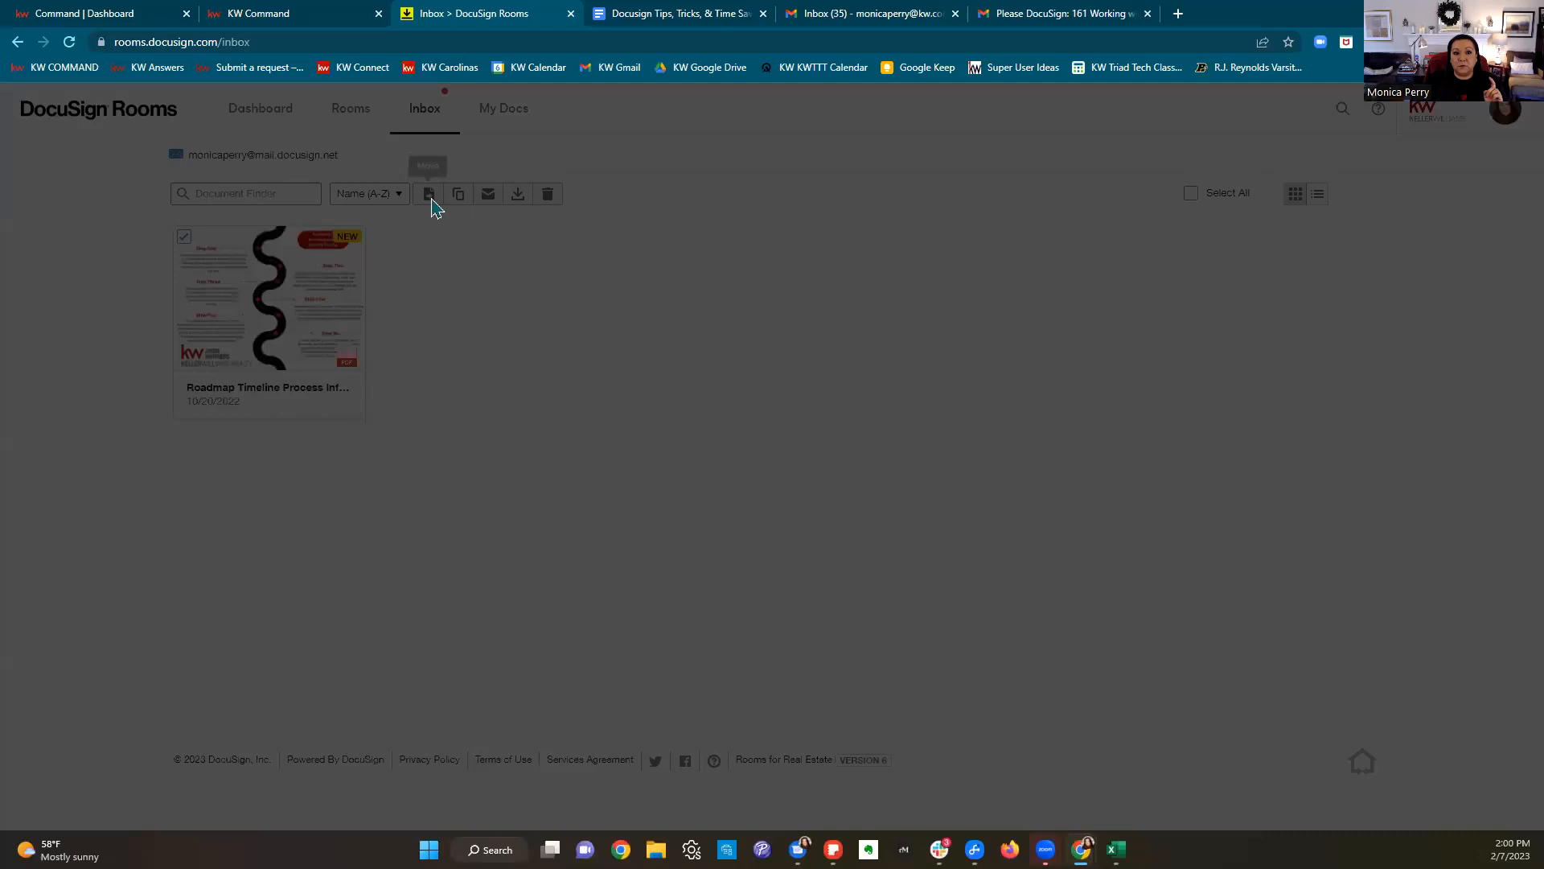
pyautogui.click(749, 277)
pyautogui.click(655, 298)
pyautogui.click(656, 302)
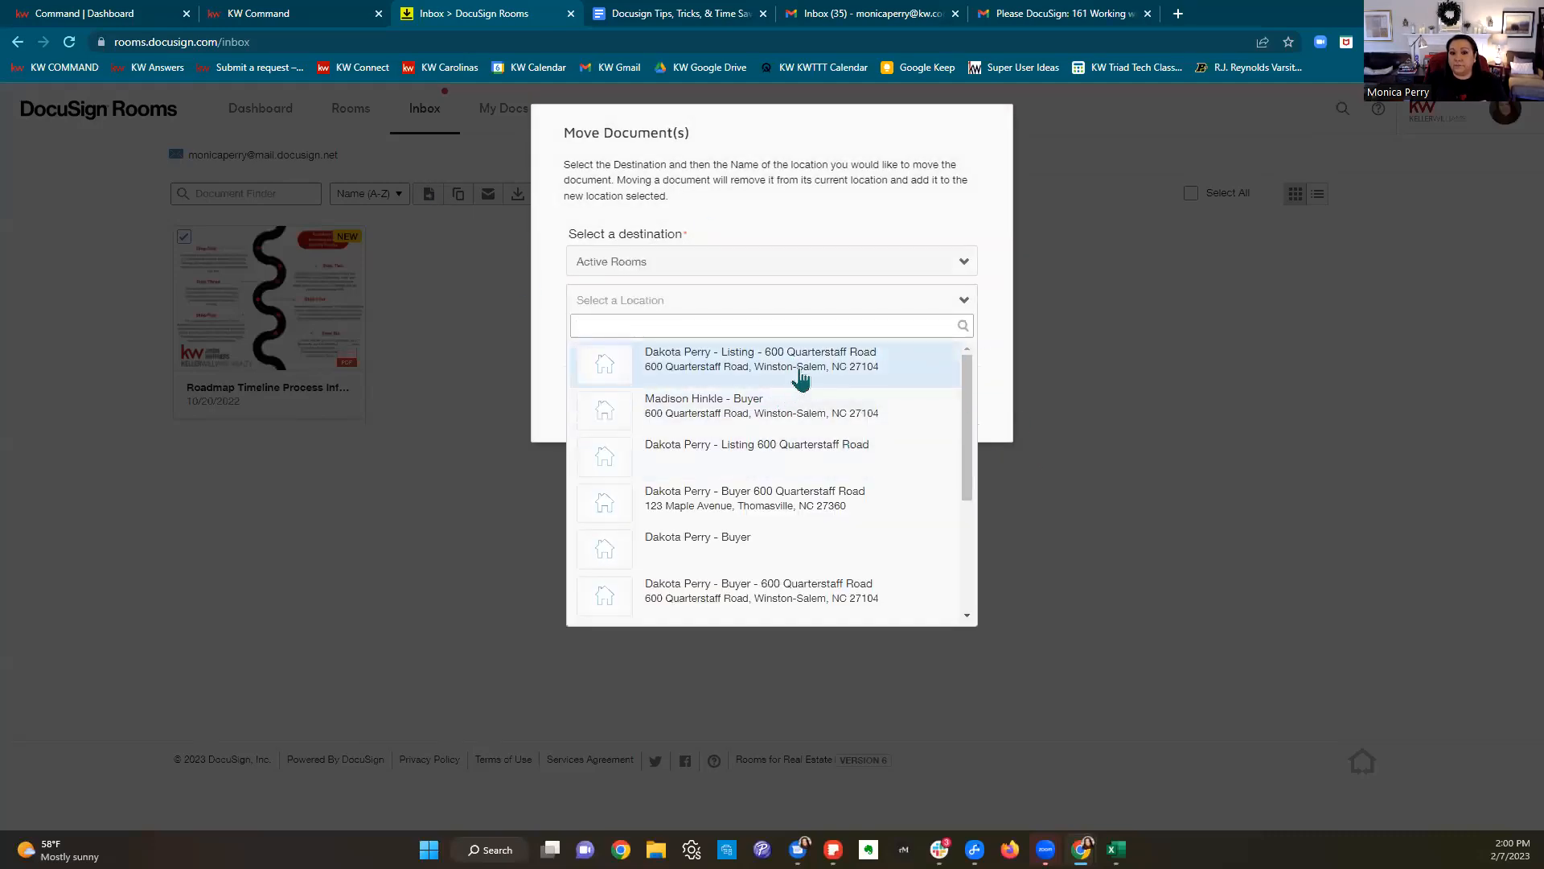
pyautogui.click(799, 373)
pyautogui.click(834, 419)
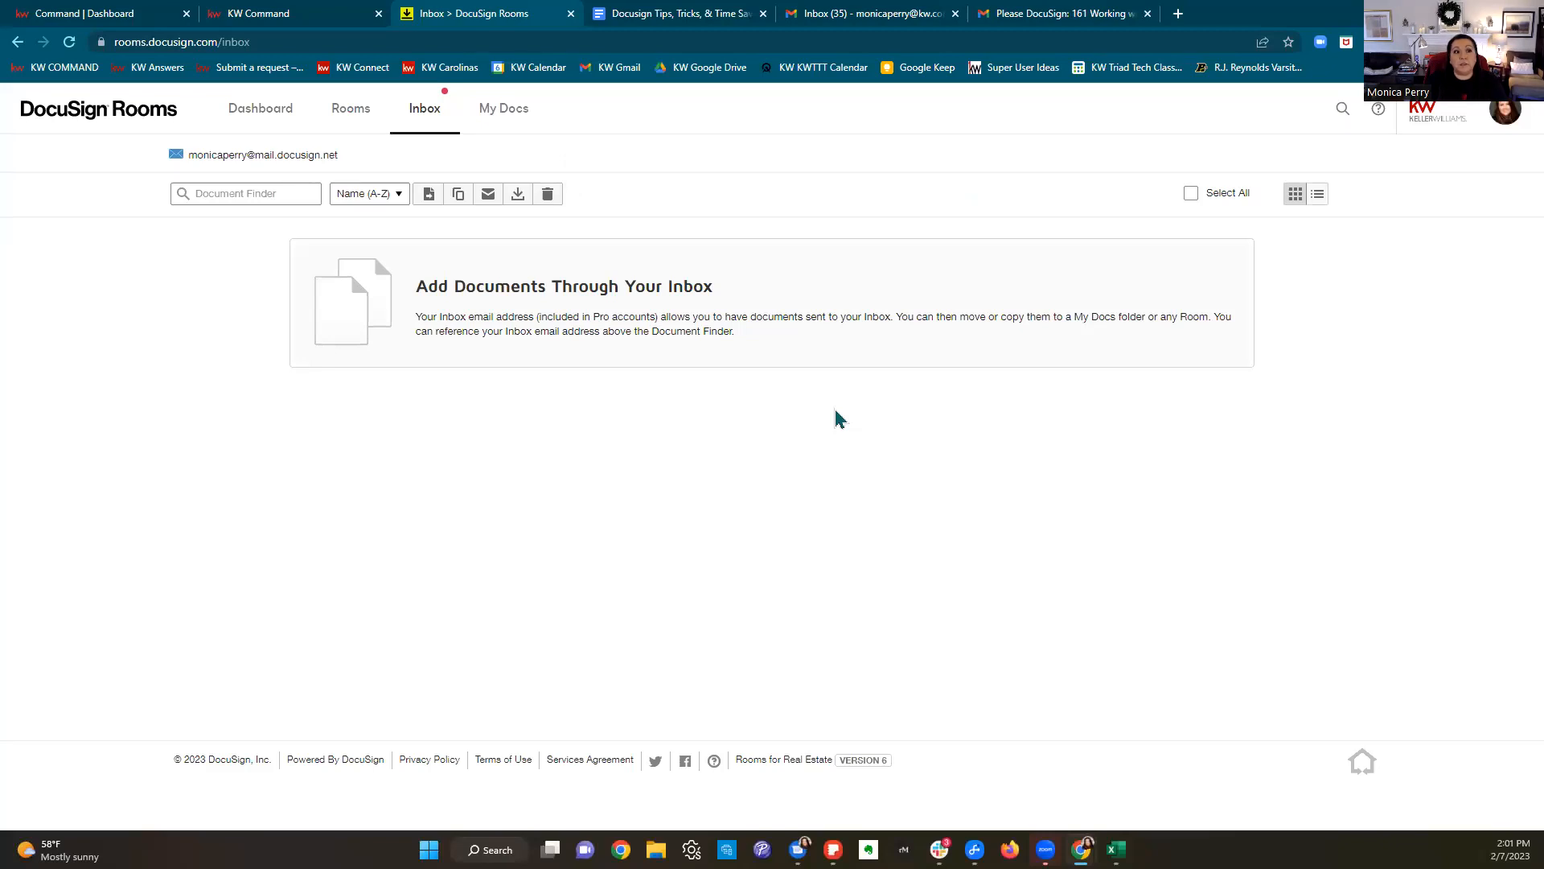
pyautogui.click(322, 29)
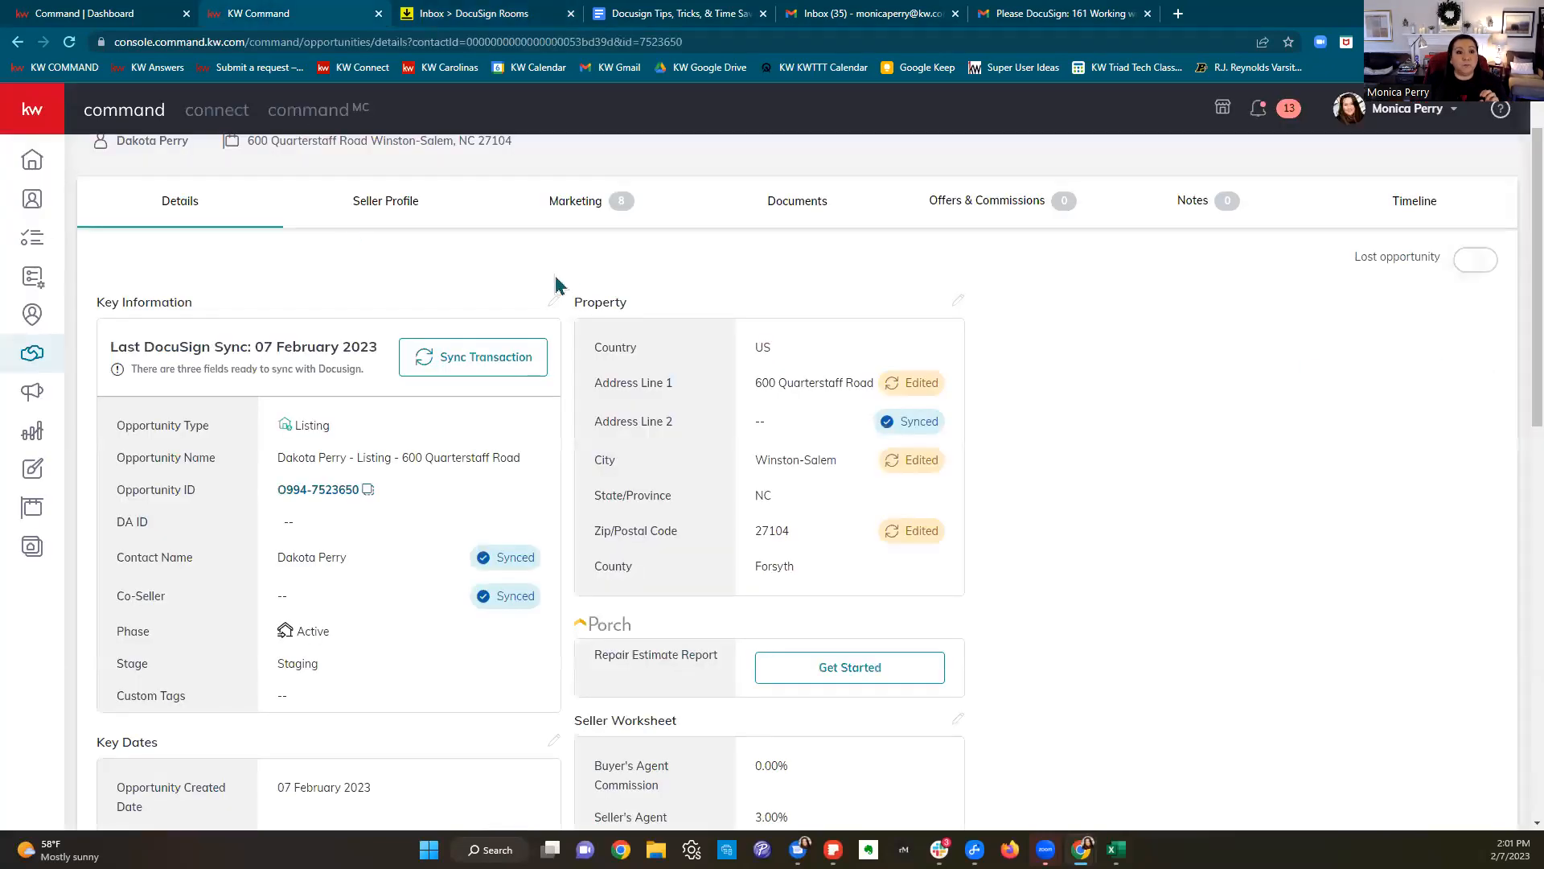
# Step: Reload the KW Command listing opportunity and open its Documents checklist
pyautogui.click(69, 42)
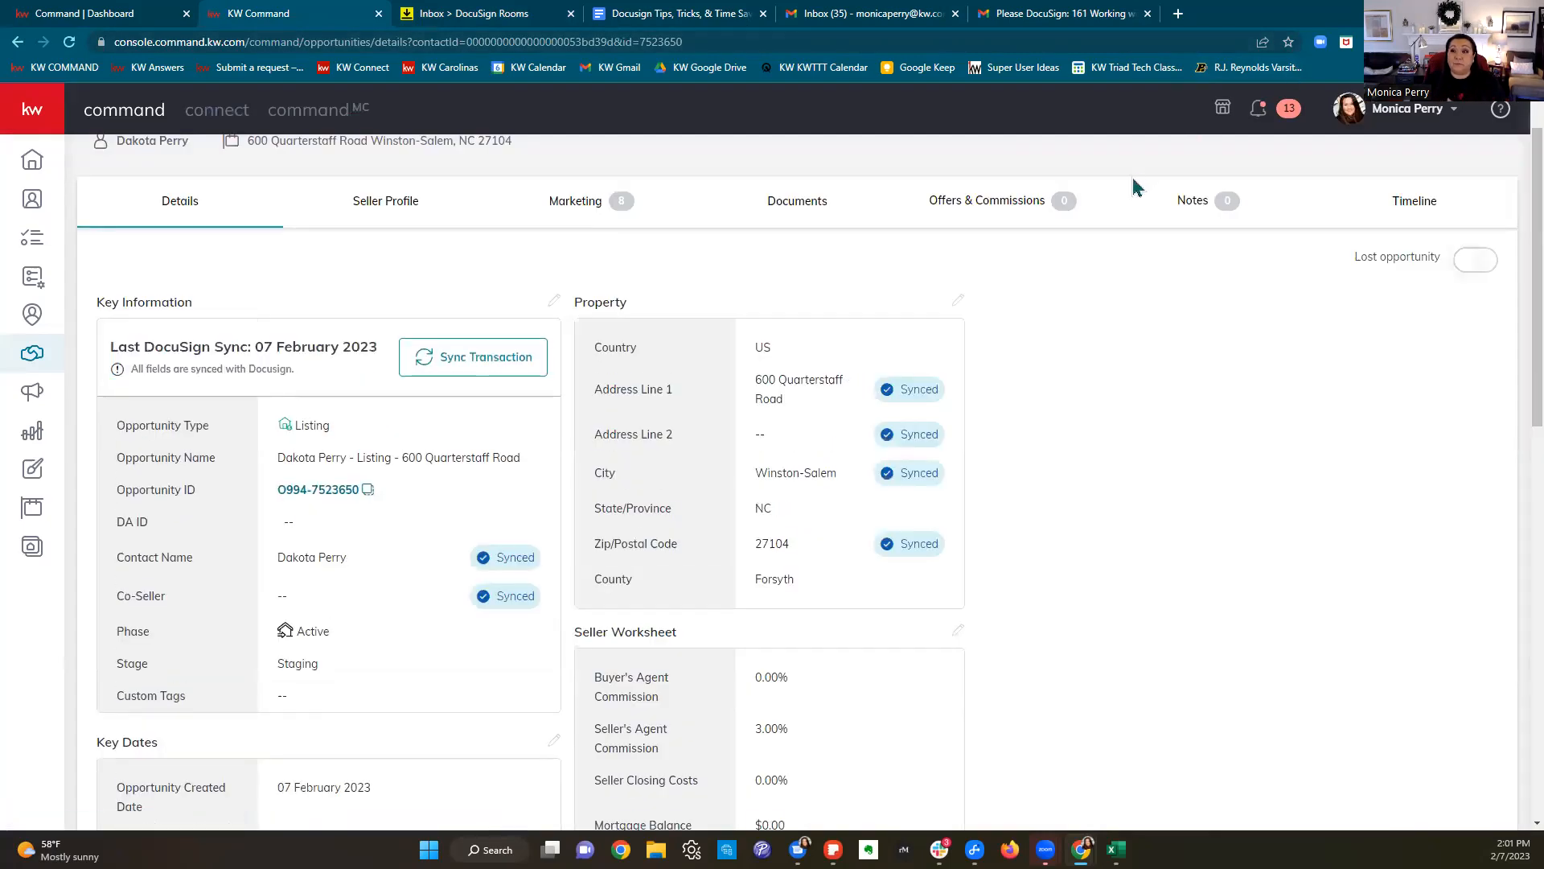
pyautogui.scroll(1, 852, 341)
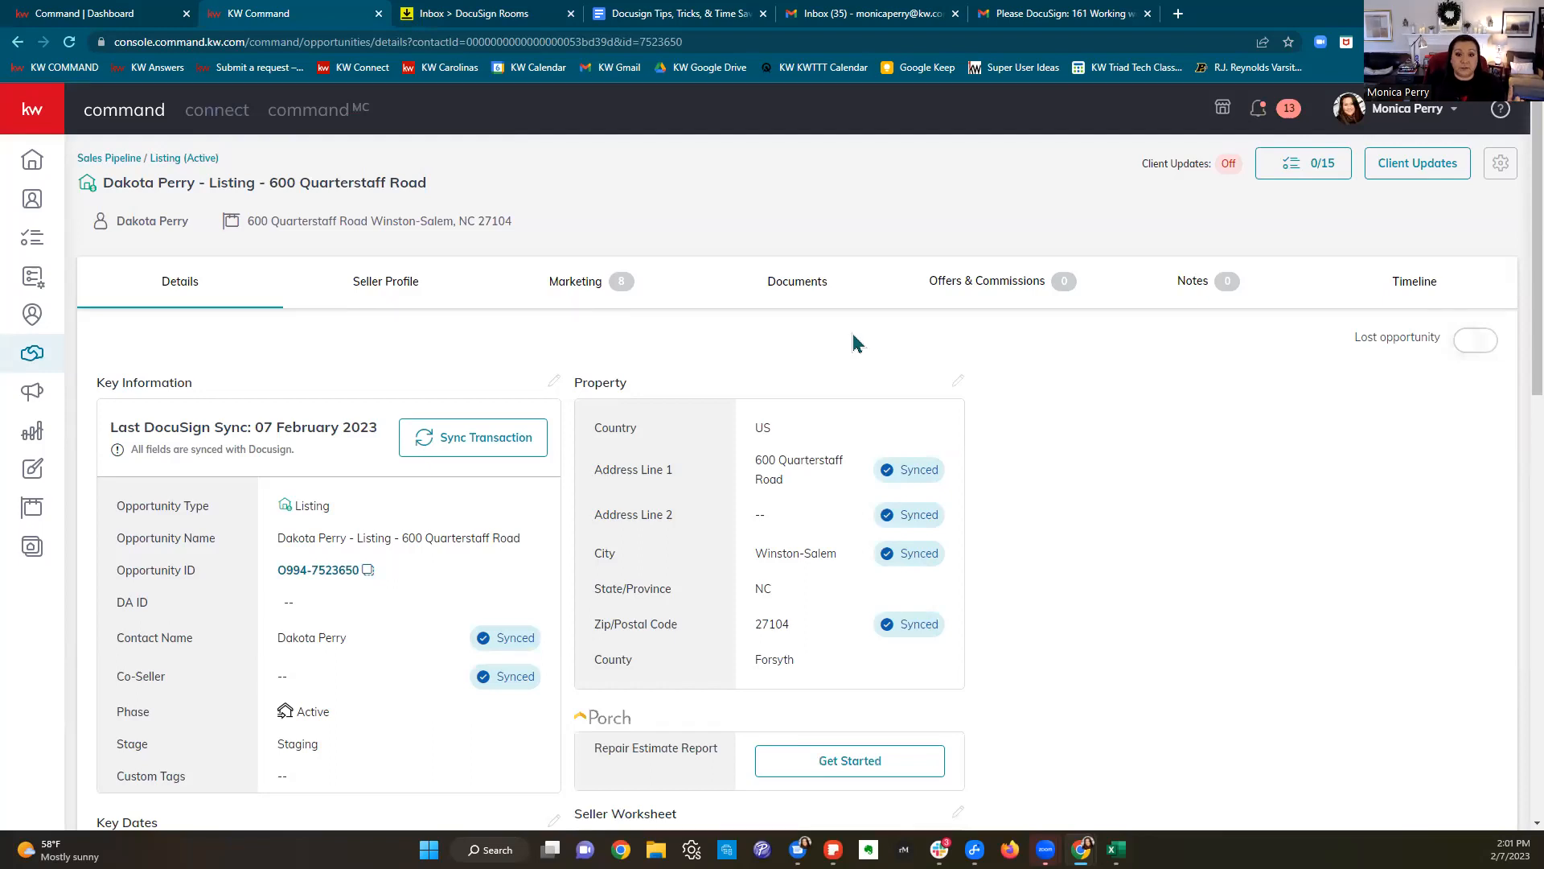
pyautogui.click(802, 292)
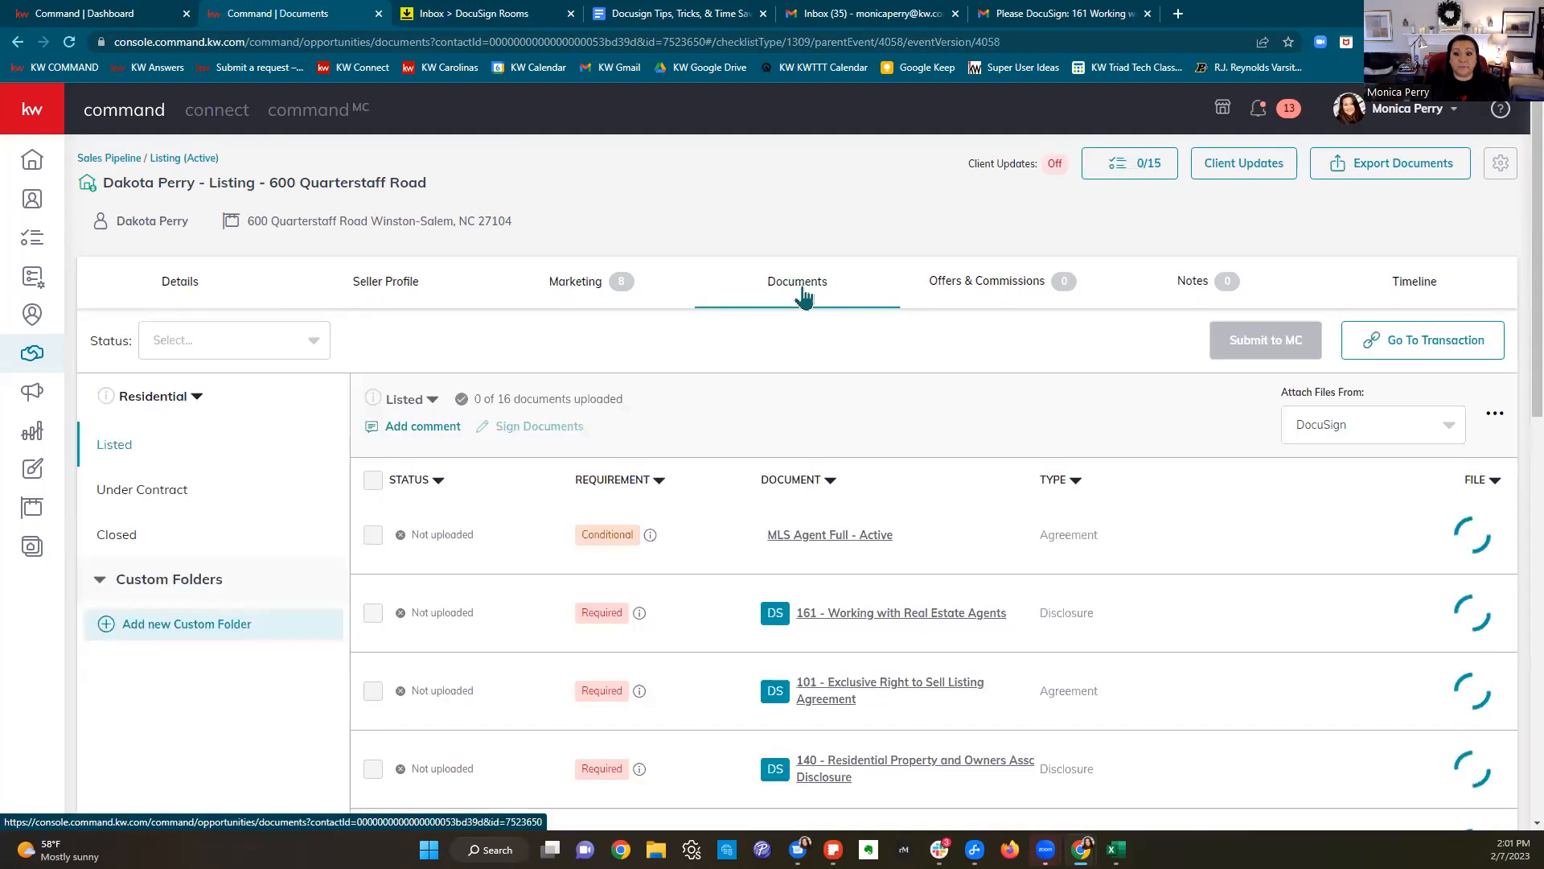
# Step: Set the working folder to Room Docs and list the signed PDFs for the 161 item
pyautogui.scroll(-2, 1206, 333)
pyautogui.moveTo(1085, 245); pyautogui.dragTo(1191, 231)
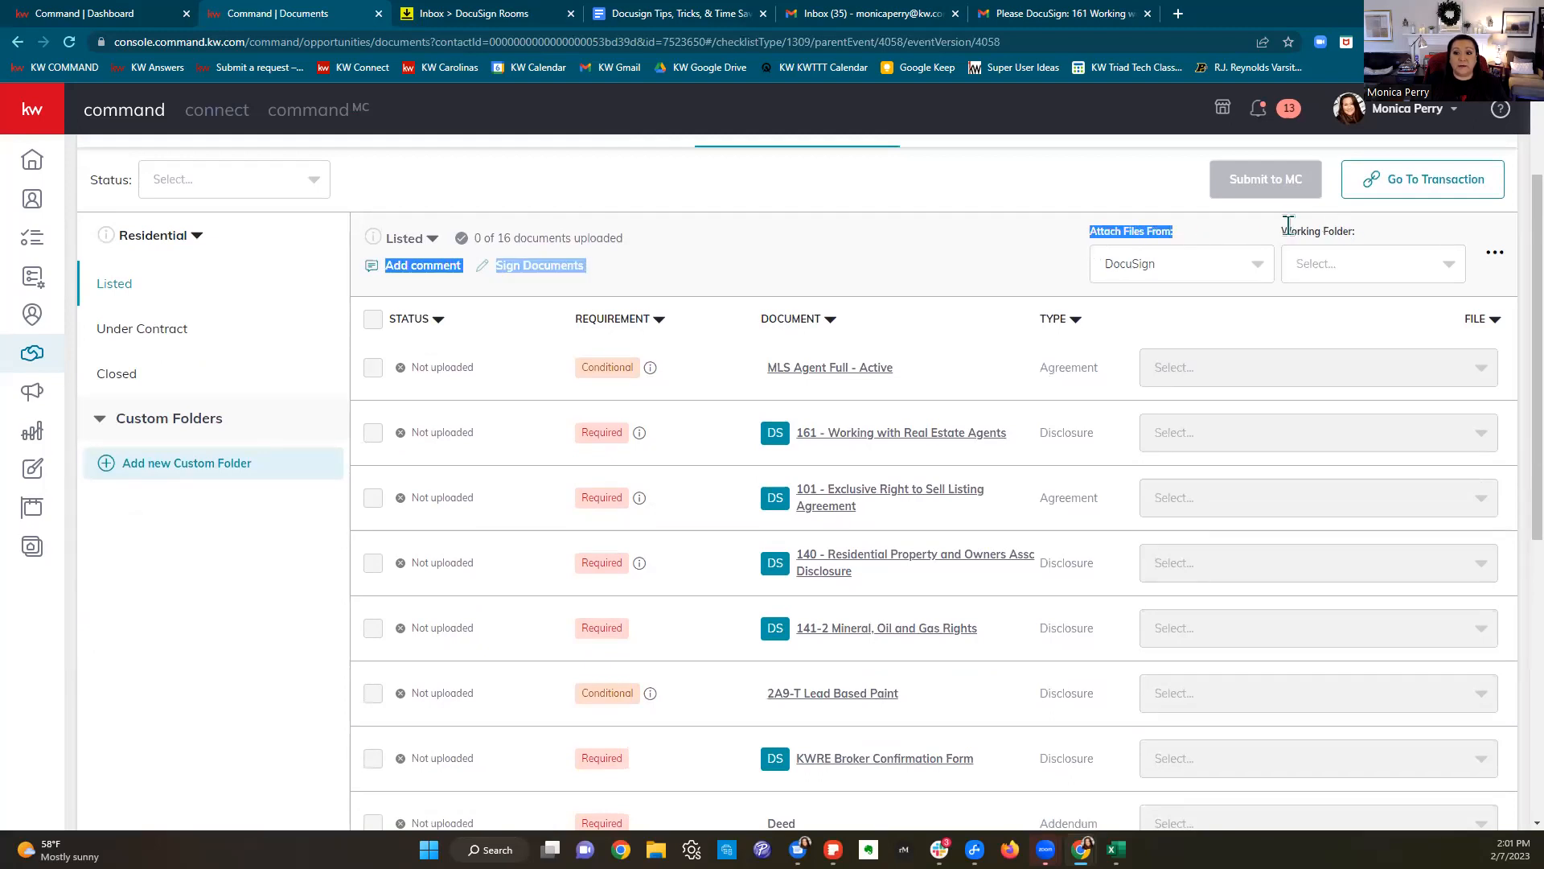
pyautogui.moveTo(1289, 231); pyautogui.dragTo(1392, 228)
pyautogui.click(1370, 275)
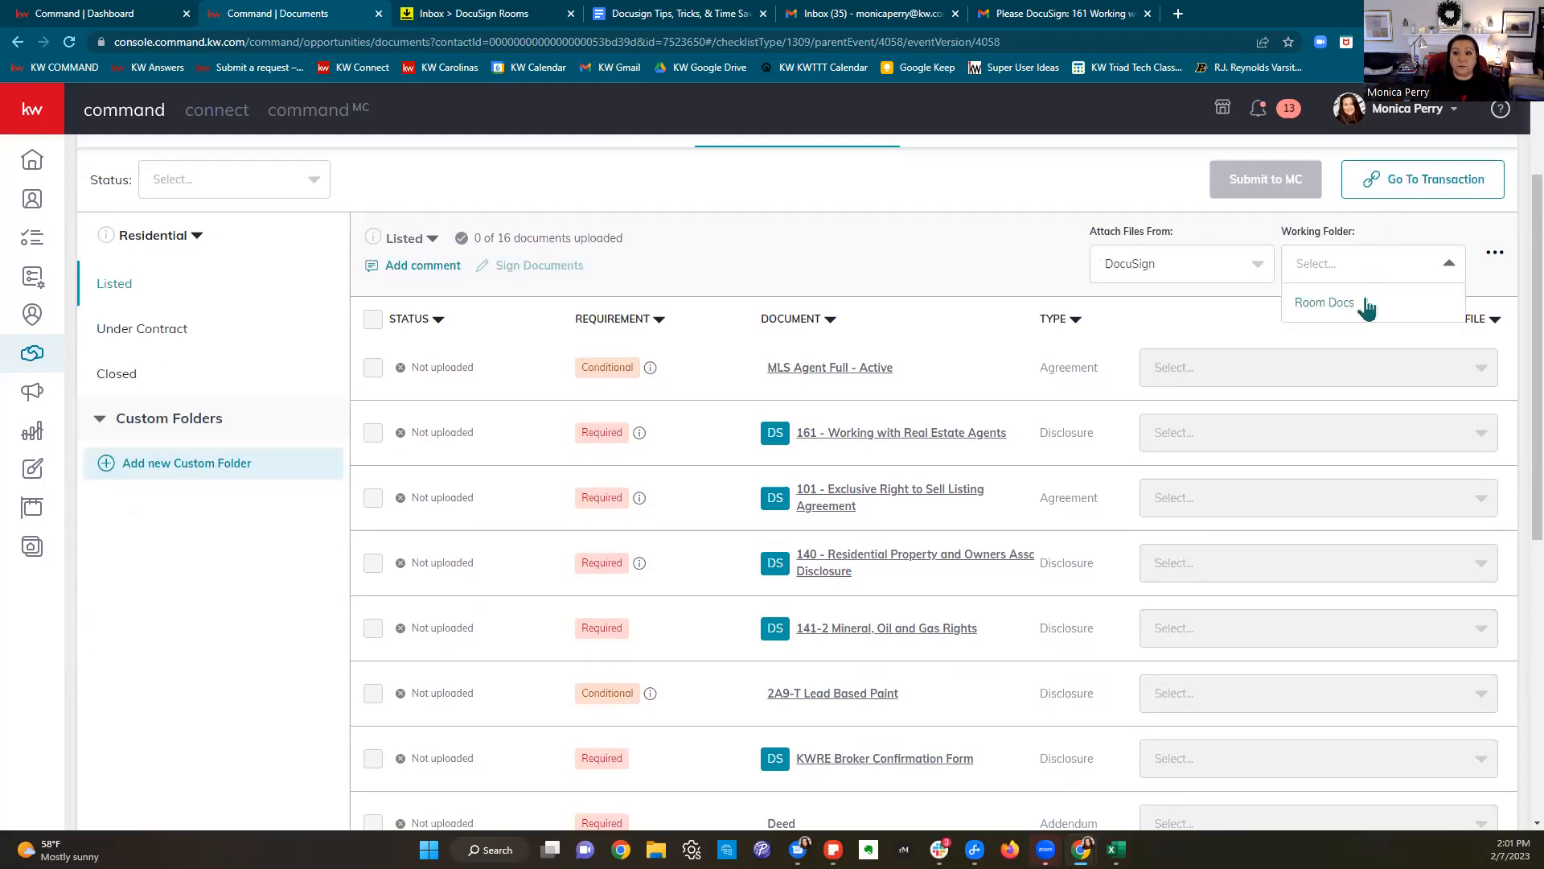
pyautogui.click(1353, 307)
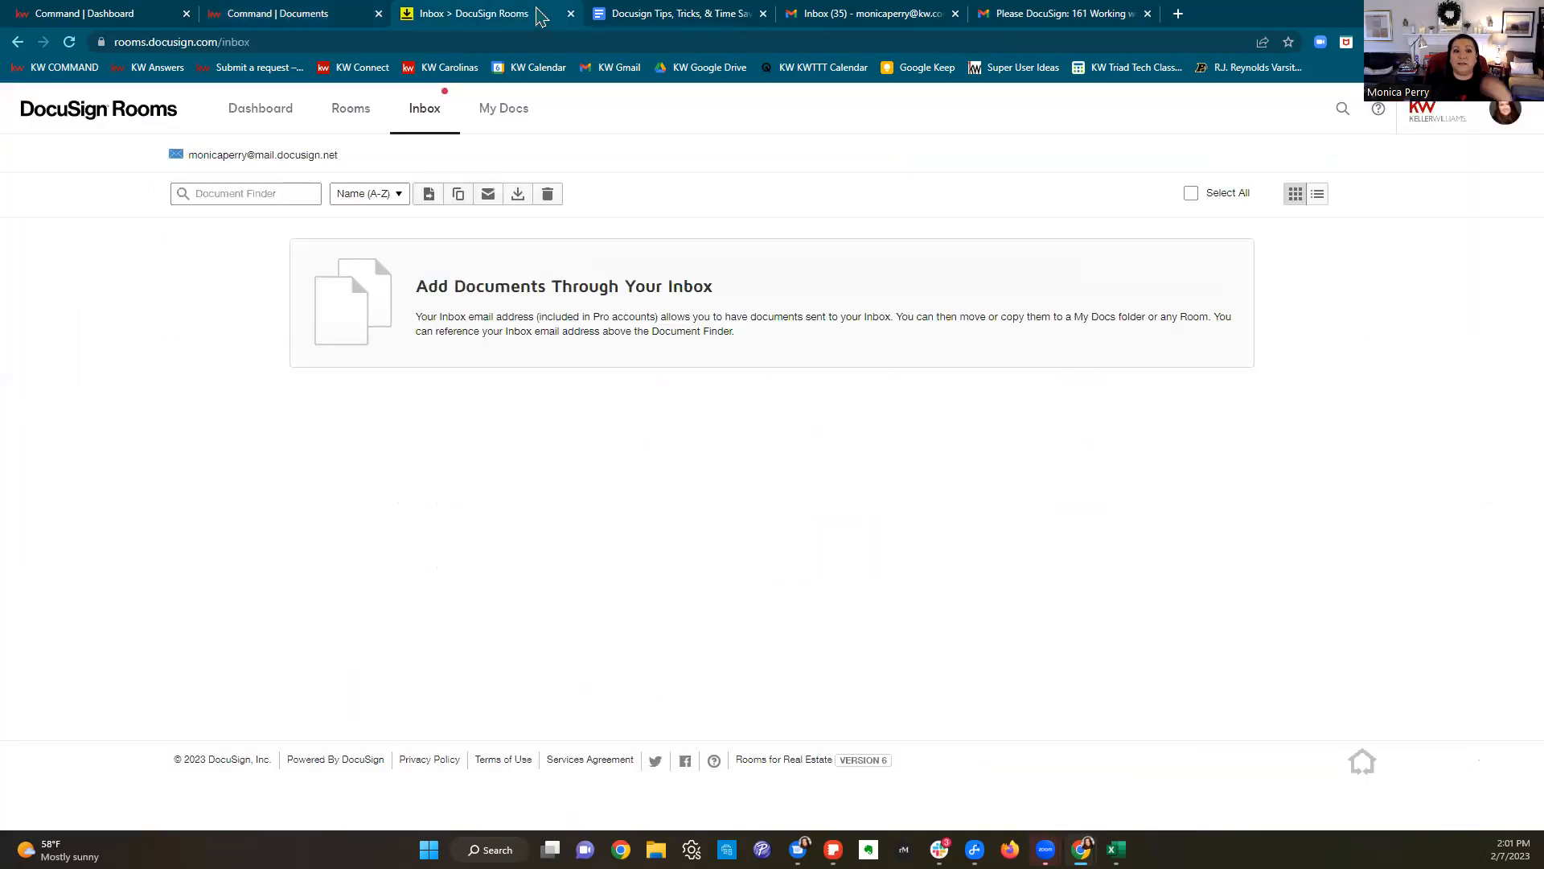
pyautogui.click(307, 16)
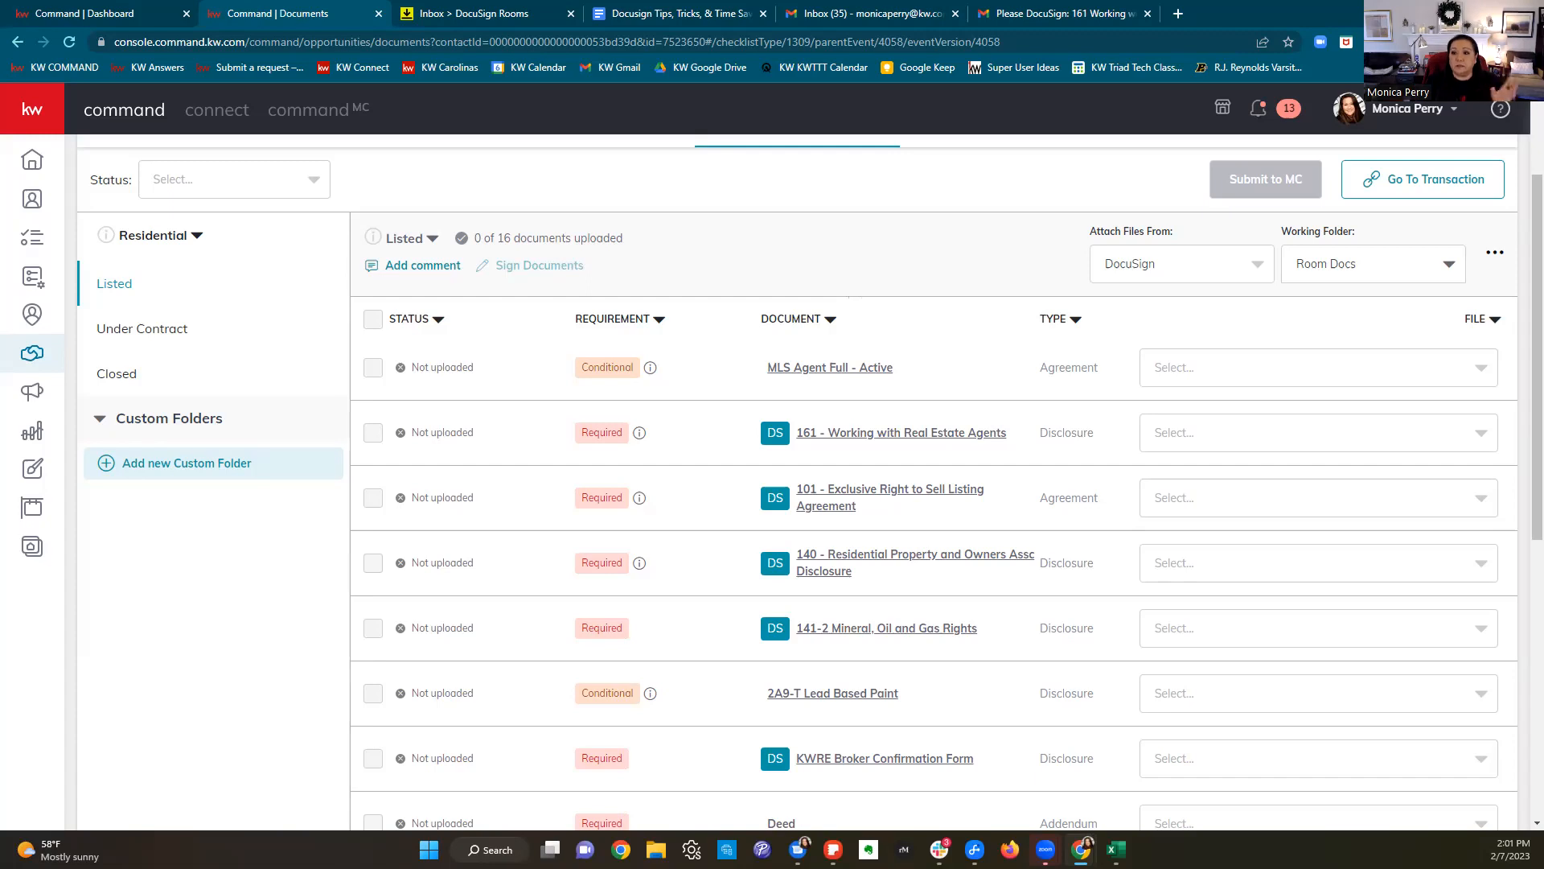
pyautogui.moveTo(1281, 232); pyautogui.dragTo(1368, 234)
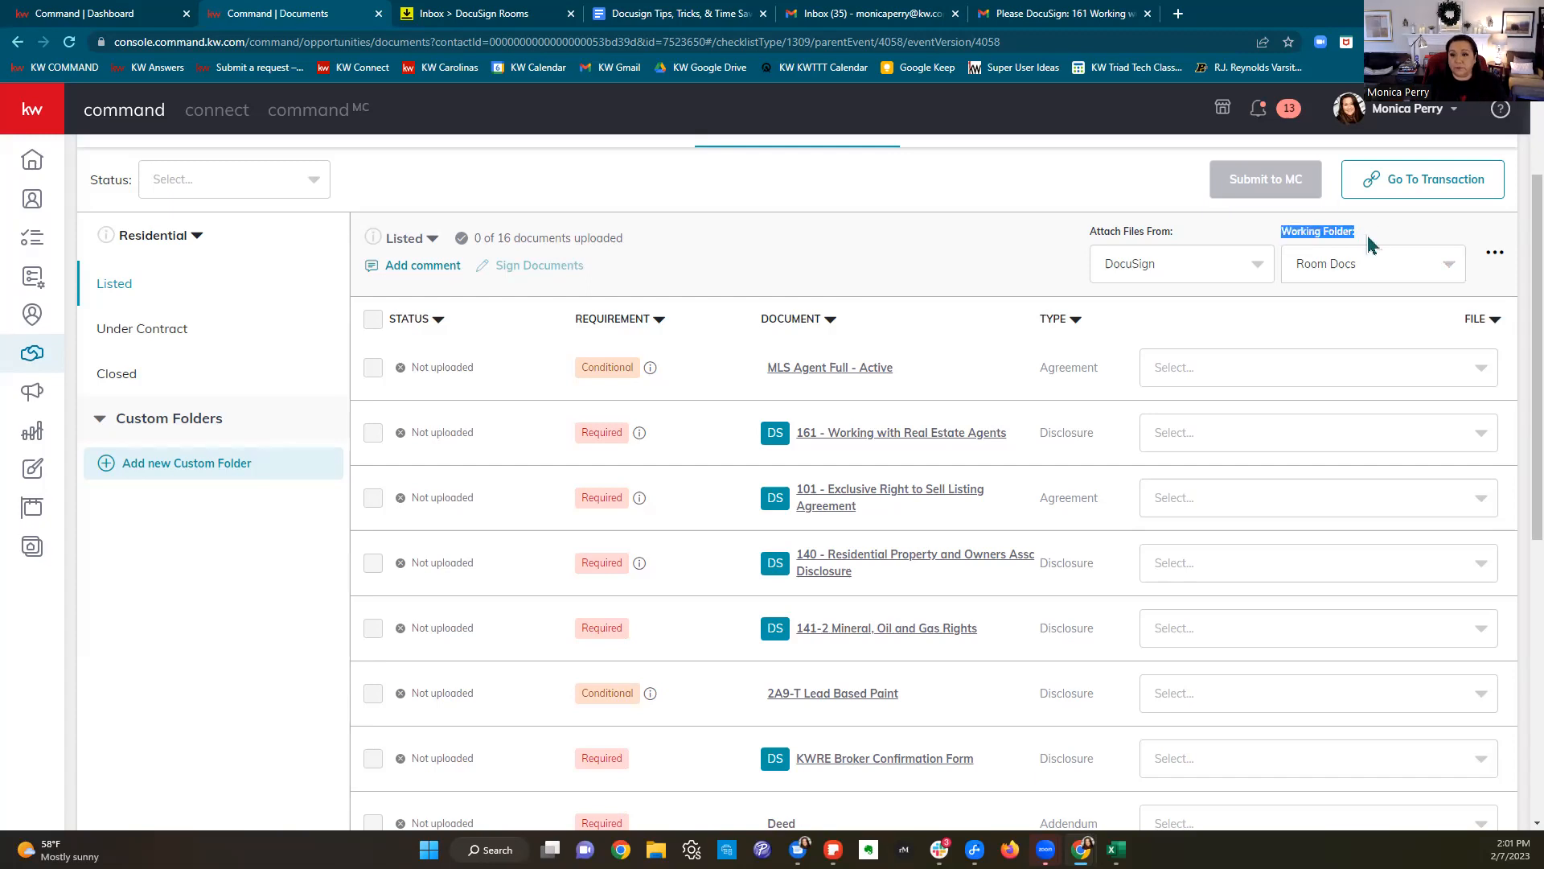
pyautogui.click(1309, 436)
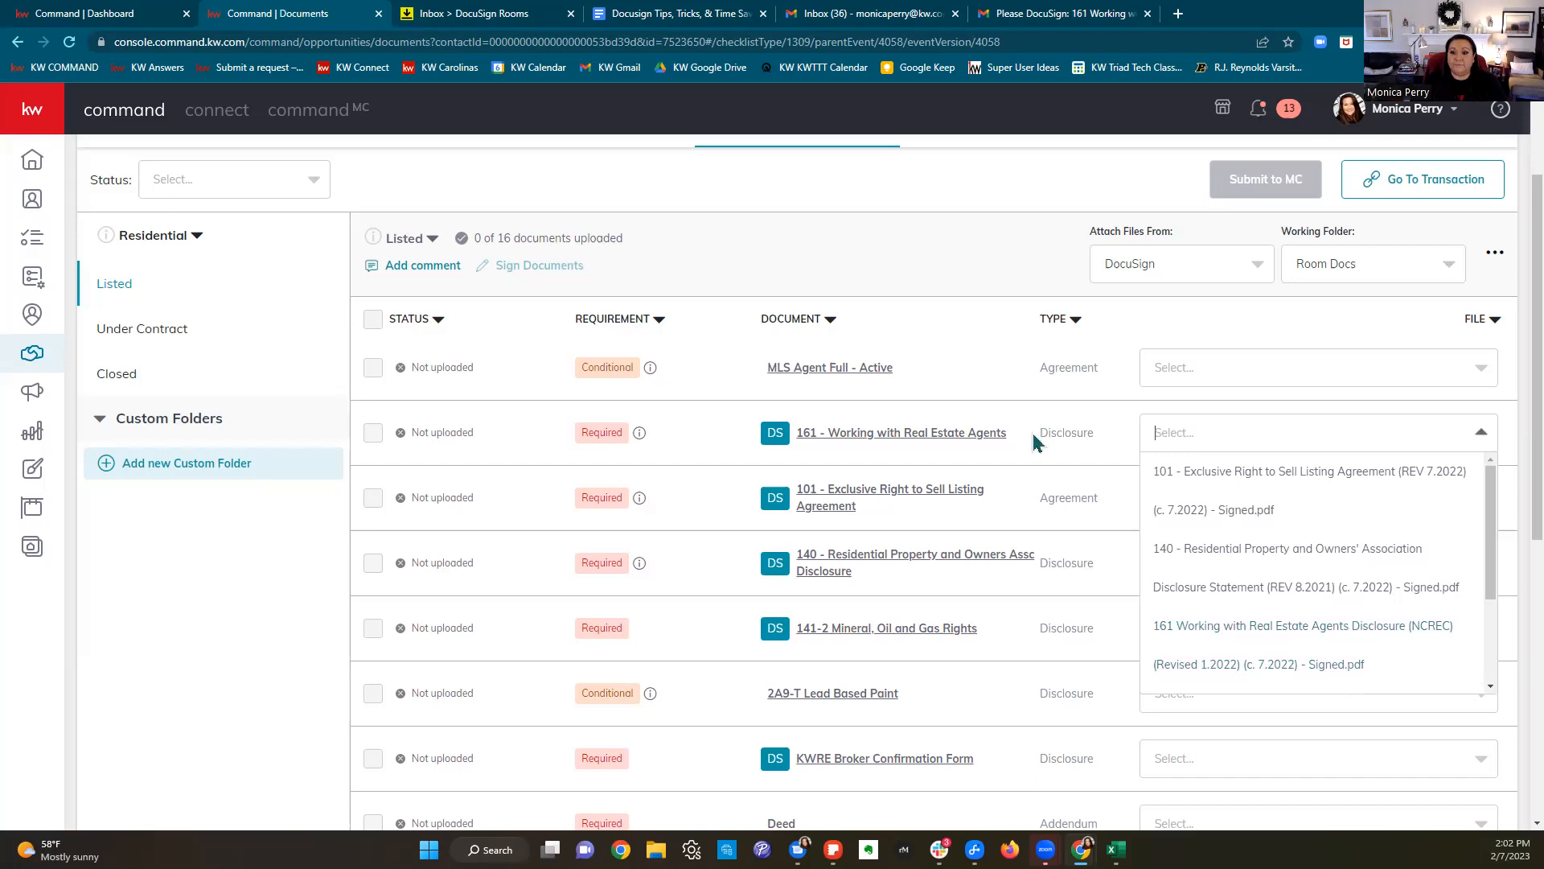
# Step: Attach the signed 161 Working with Real Estate Agents PDF to checklist item 140
pyautogui.click(1021, 347)
pyautogui.click(1220, 434)
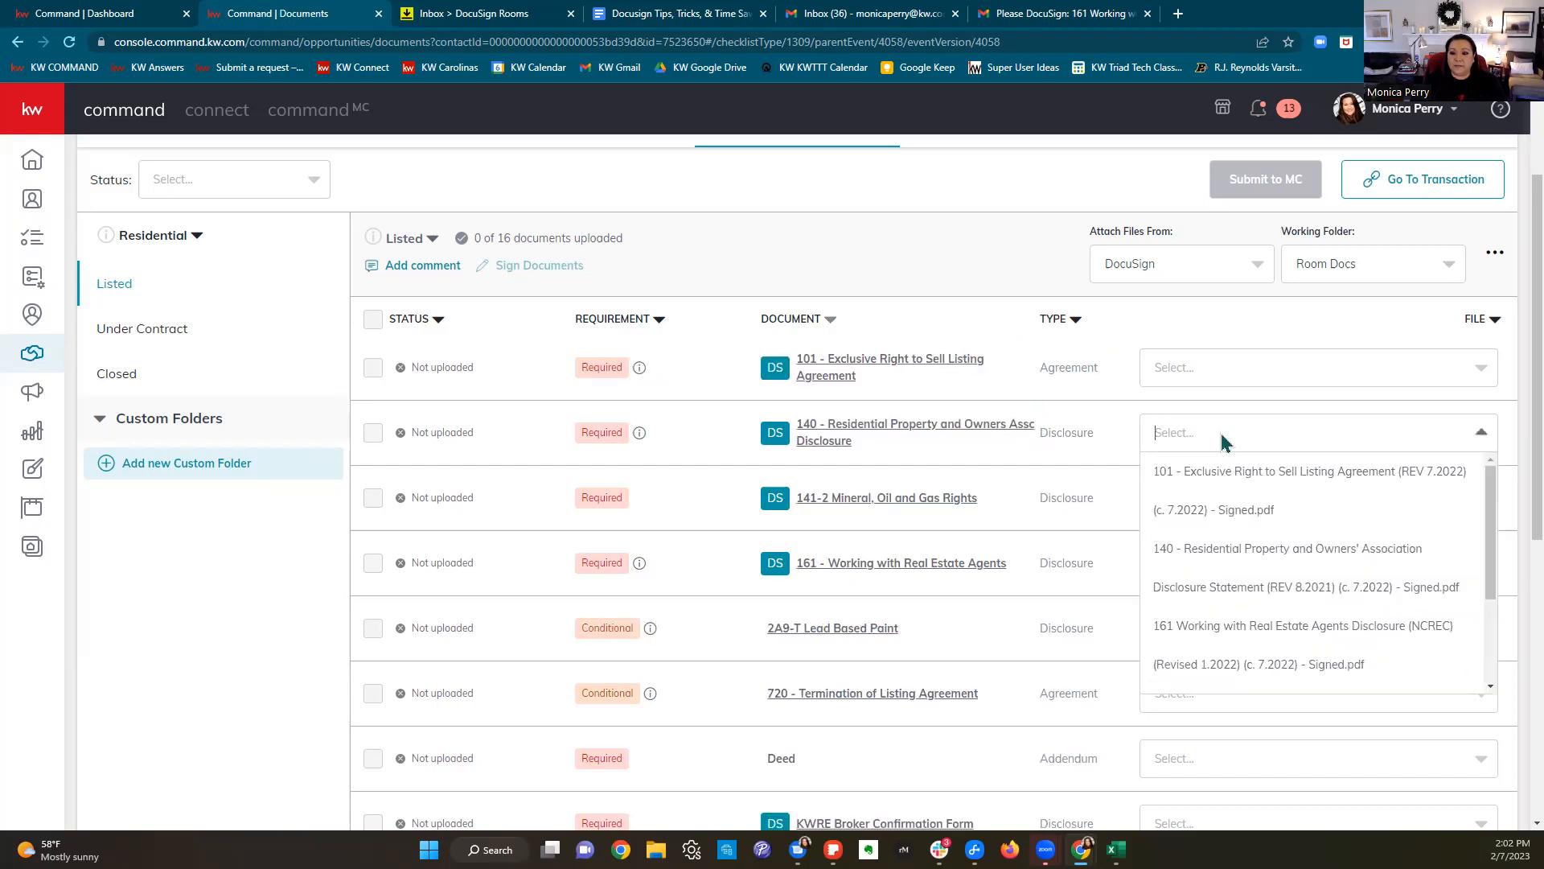
pyautogui.click(1269, 655)
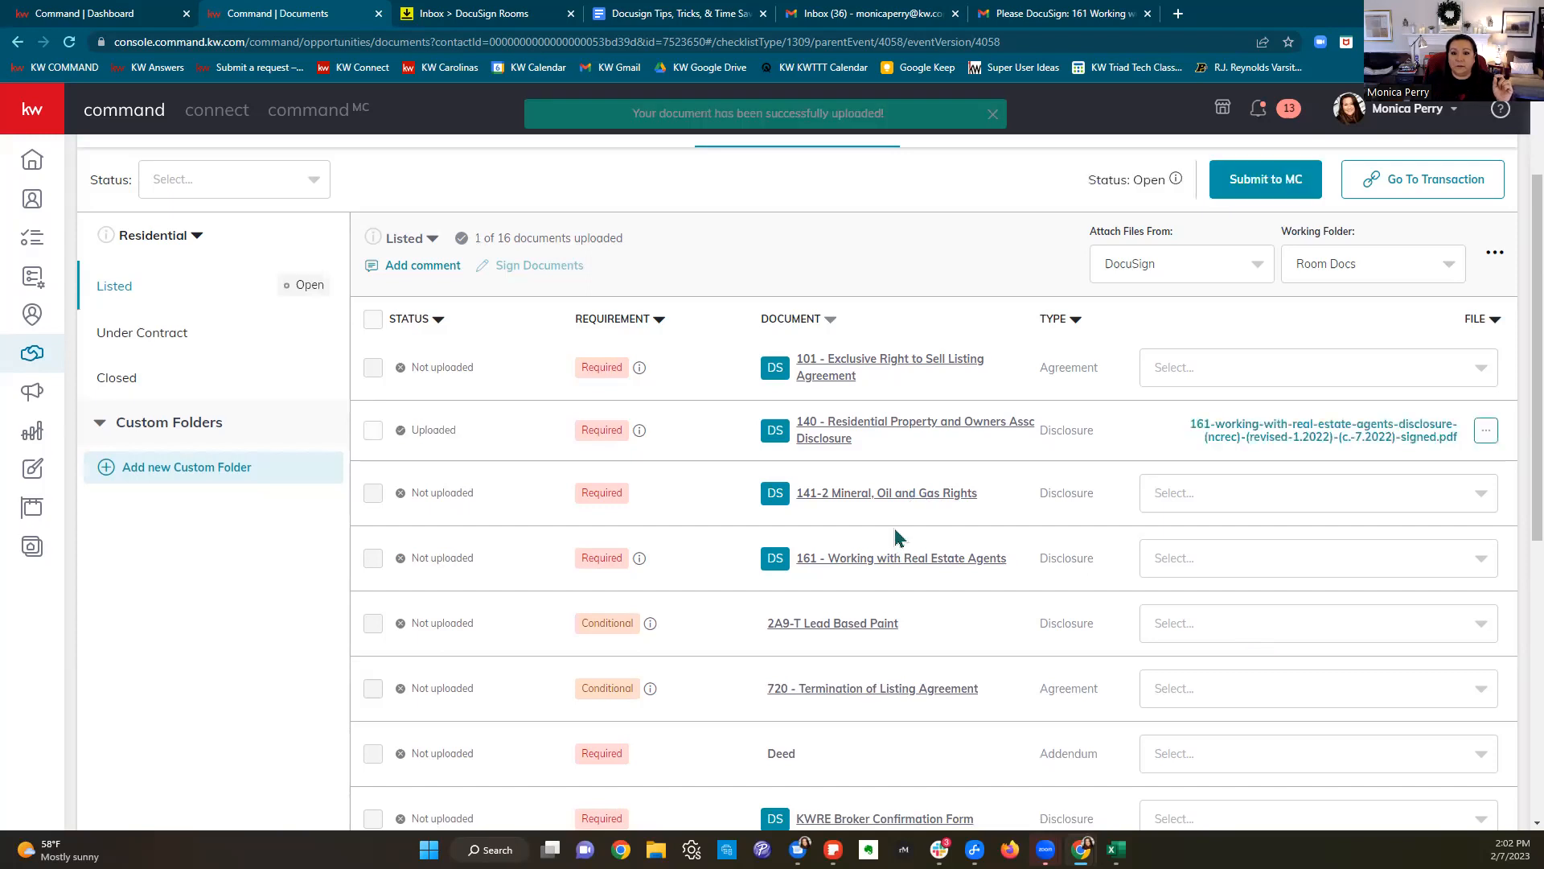
# Step: Attach the signed 101 Exclusive Right to Sell PDF to item 101 and review the checklist
pyautogui.click(1274, 383)
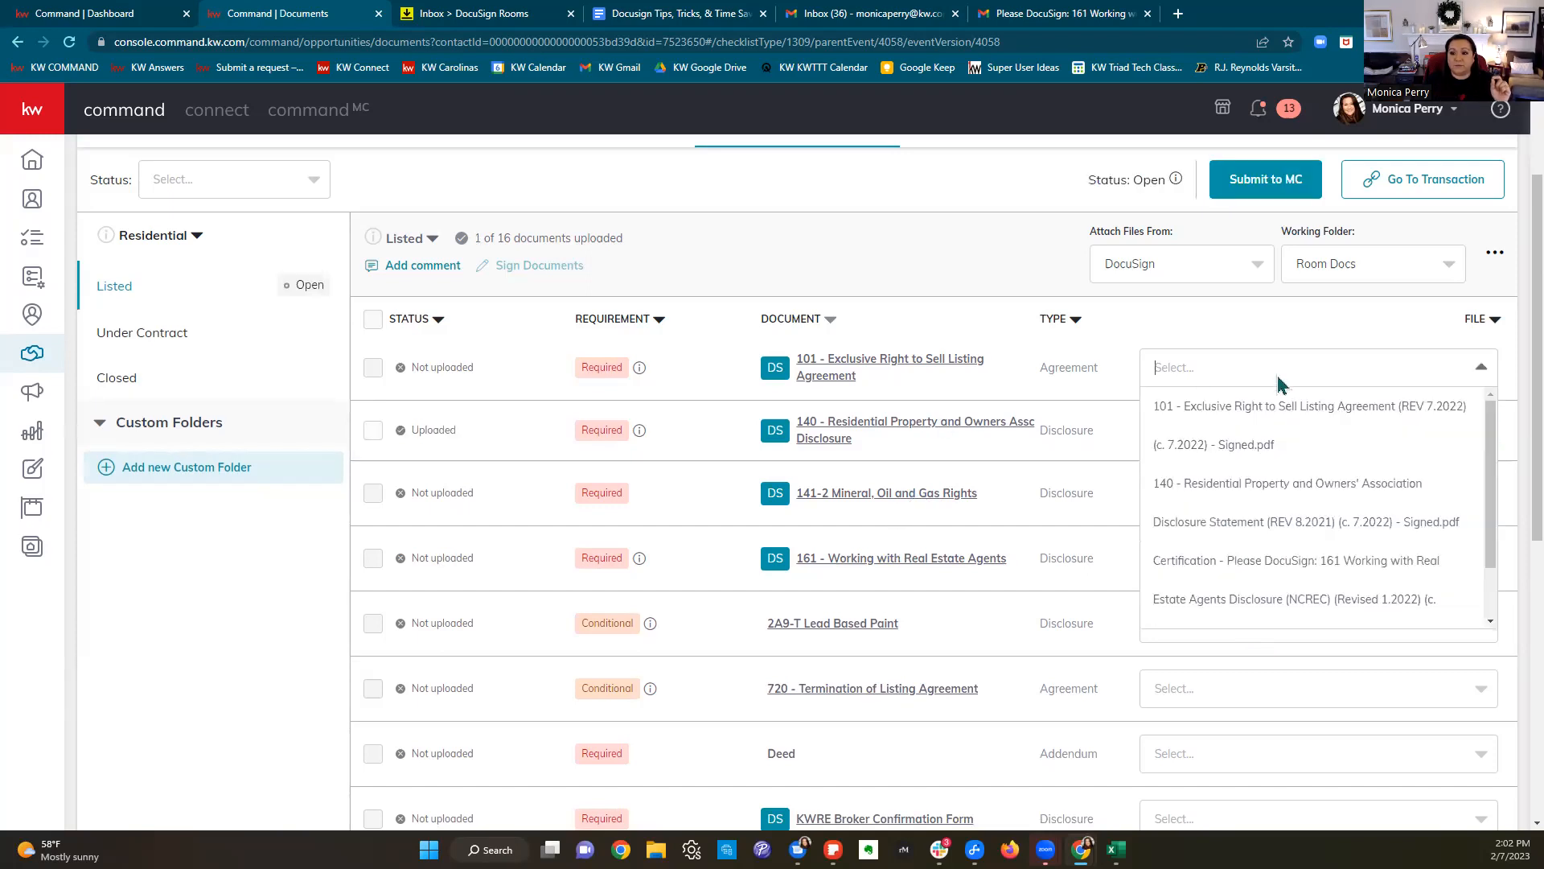
pyautogui.click(1270, 424)
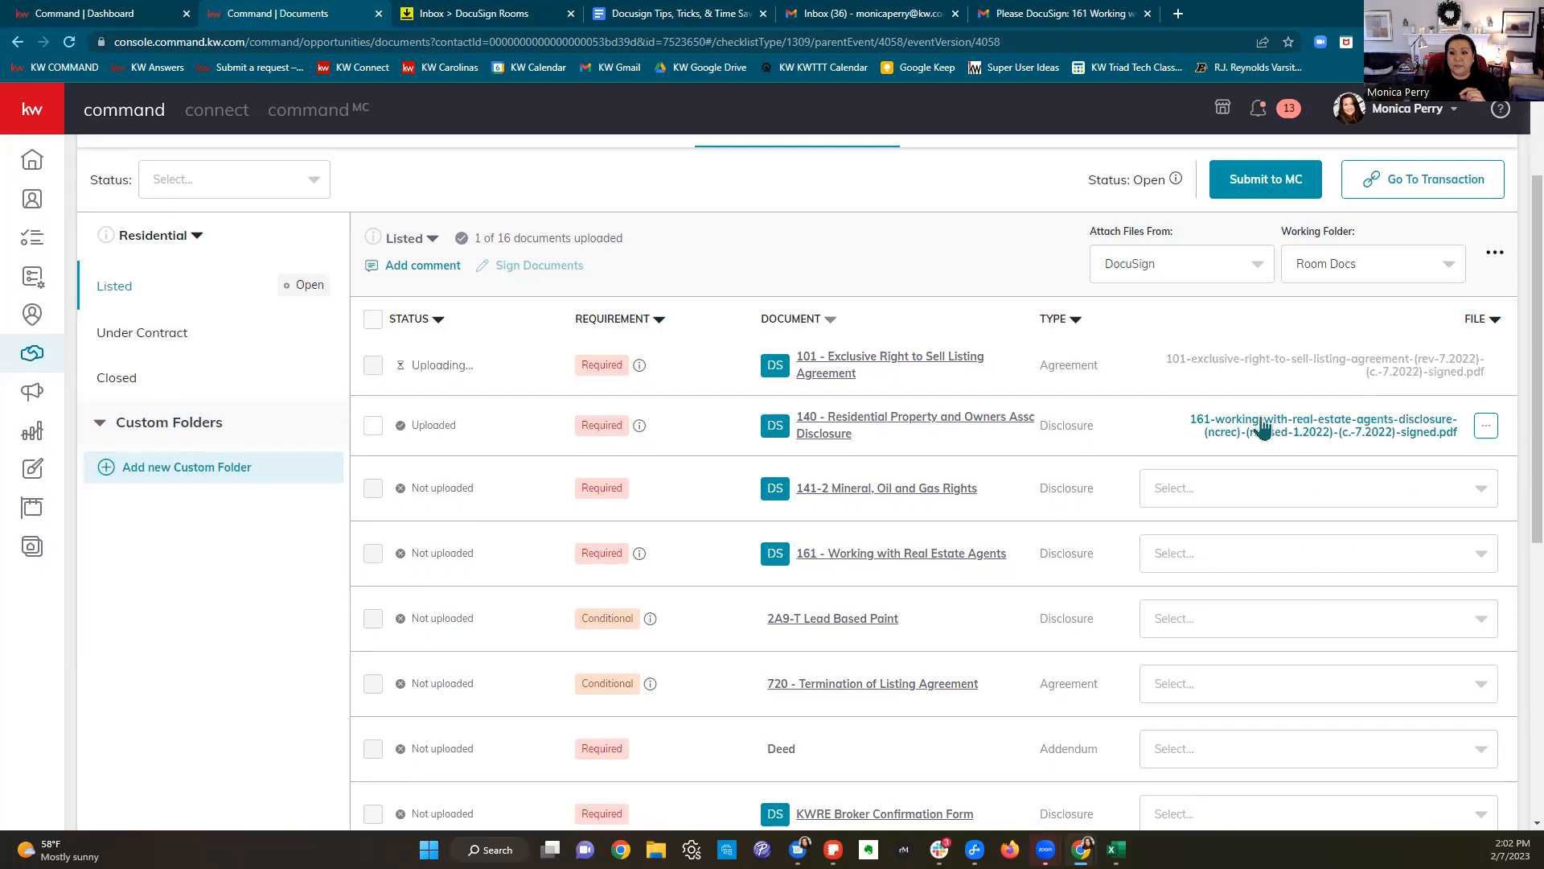
pyautogui.scroll(-2, 1327, 571)
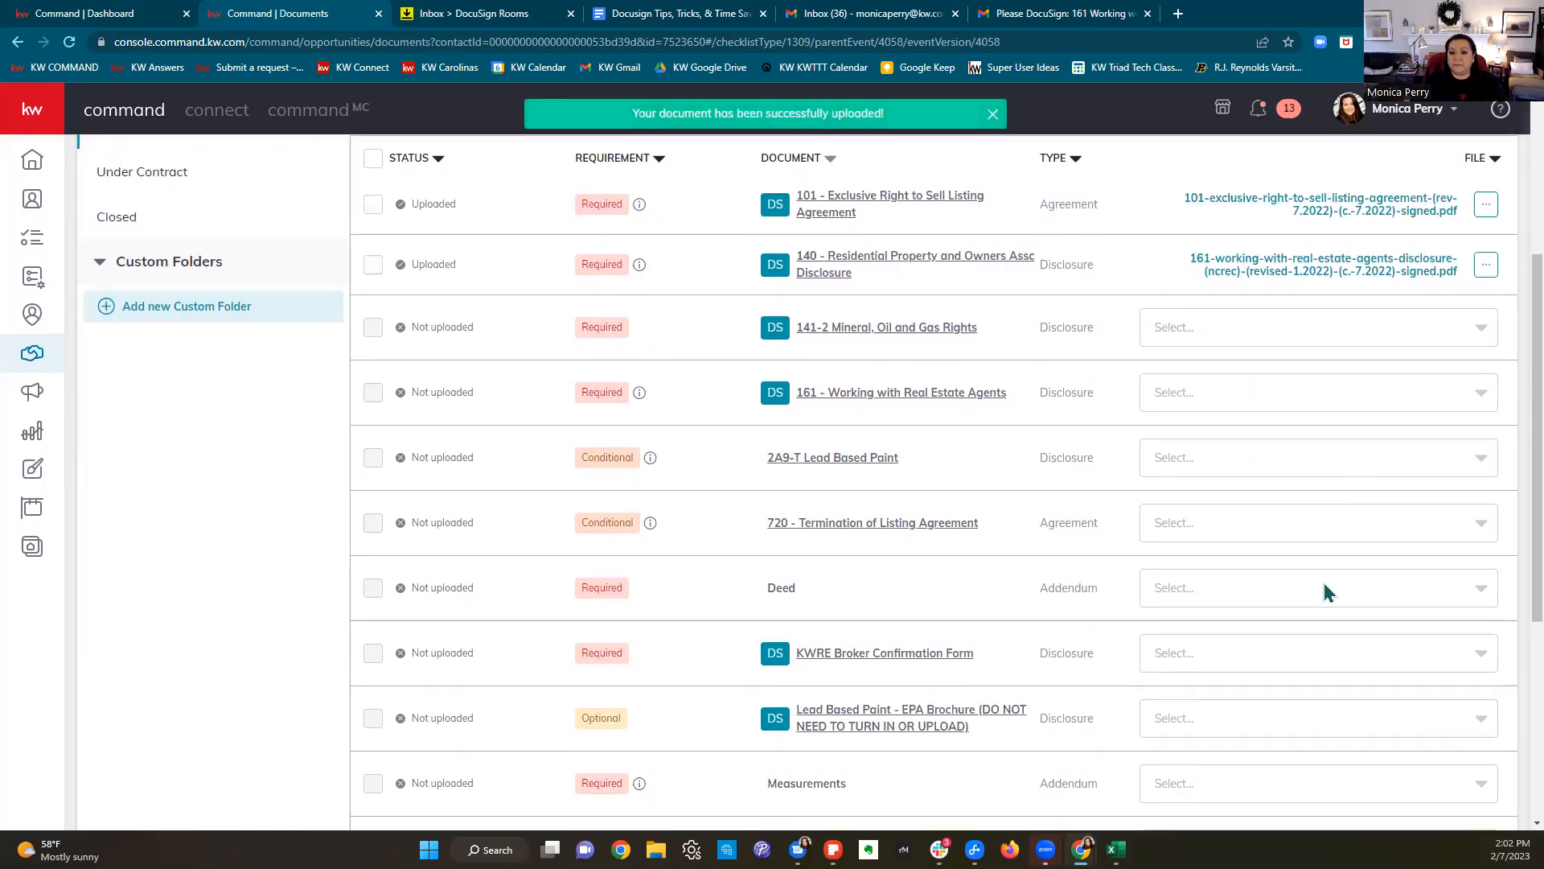
pyautogui.scroll(3, 1327, 592)
pyautogui.scroll(-3, 1281, 563)
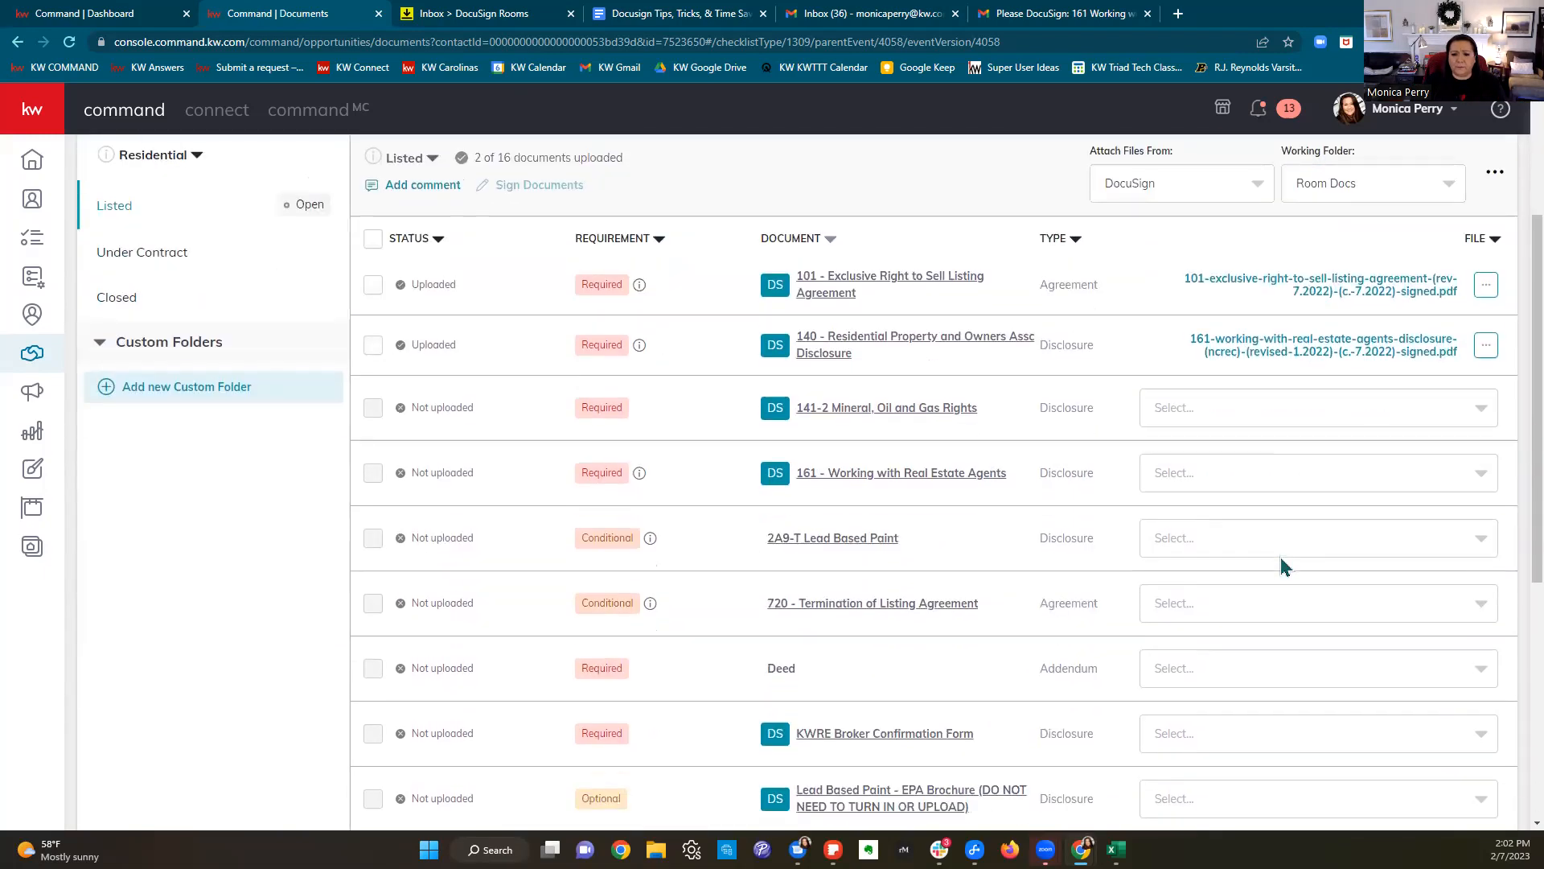
pyautogui.scroll(-2, 1281, 558)
pyautogui.scroll(5, 1142, 519)
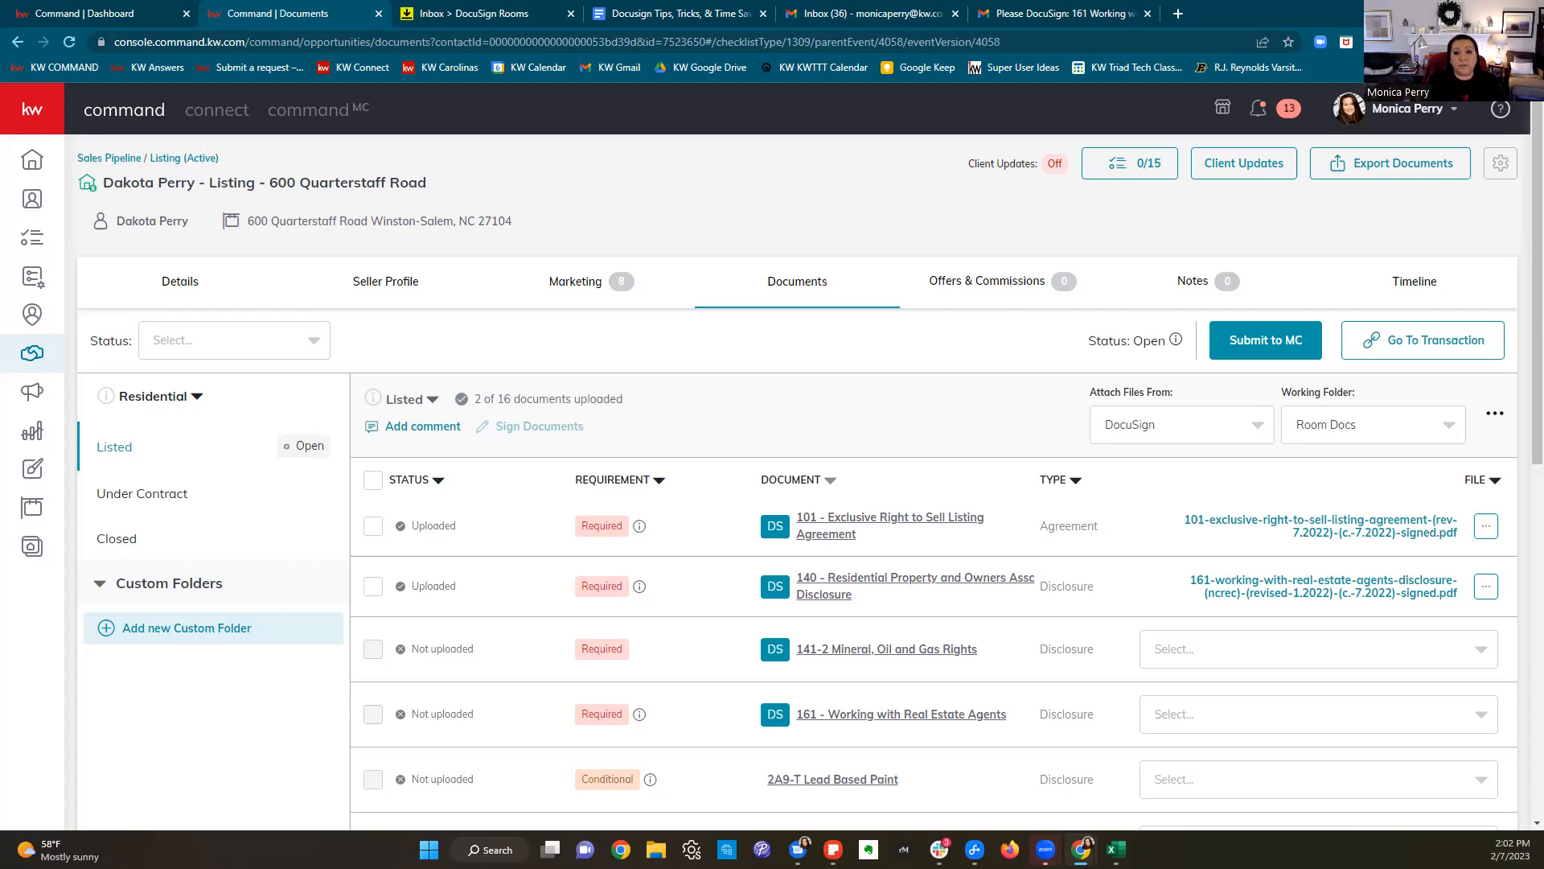
# Step: Load kwtechcoach.com in a new tab and scroll through the Command Boot Camp home page
pyautogui.click(1178, 14)
pyautogui.write('ketecvh')
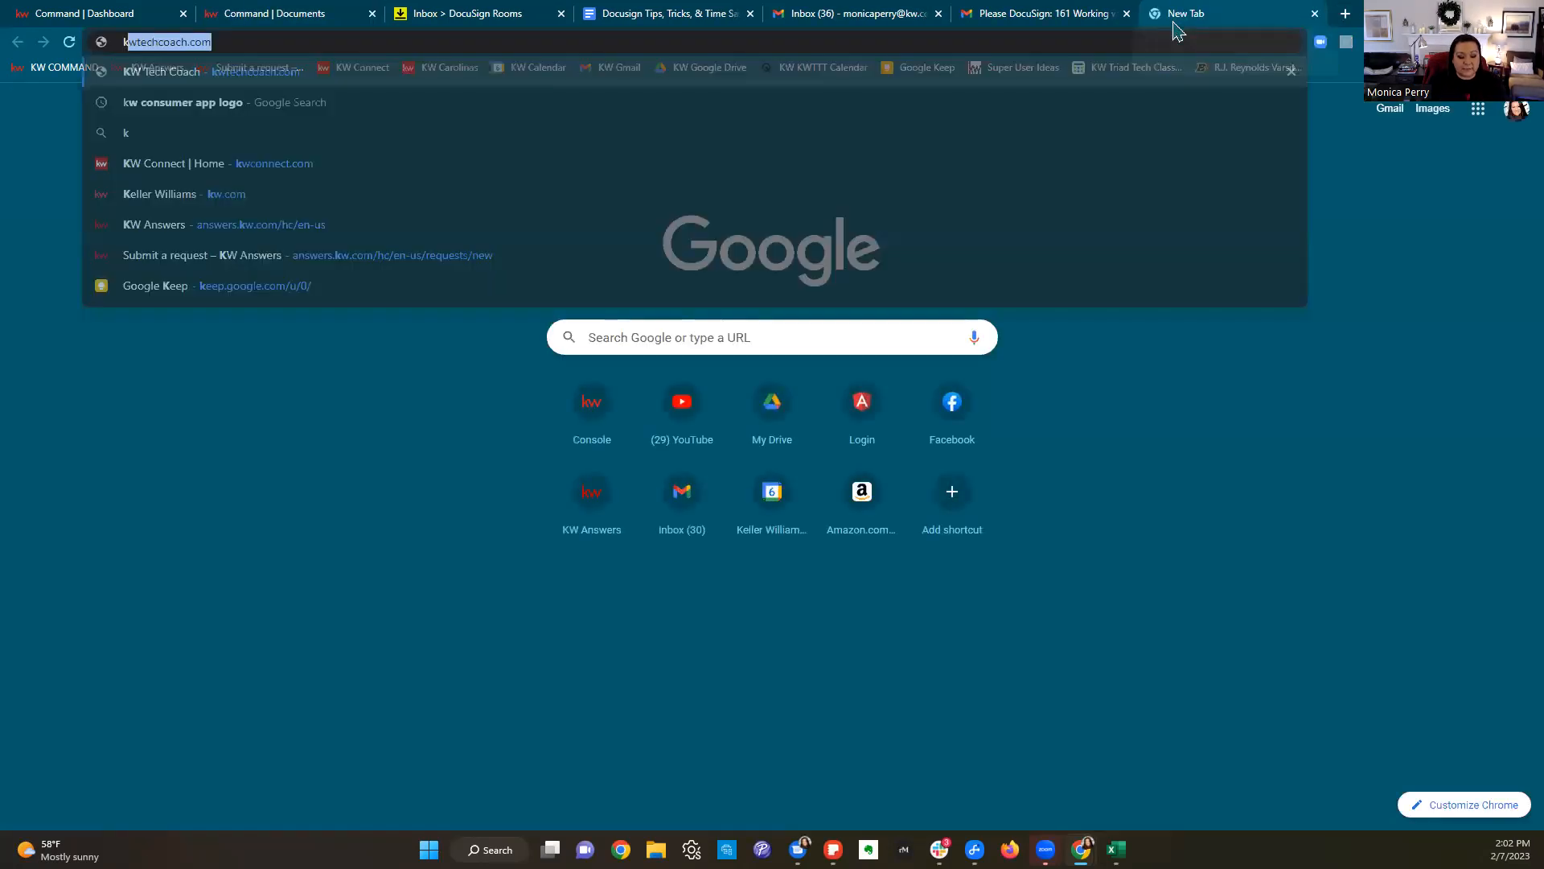
pyautogui.press('BackSpace')
pyautogui.press('BackSpace')
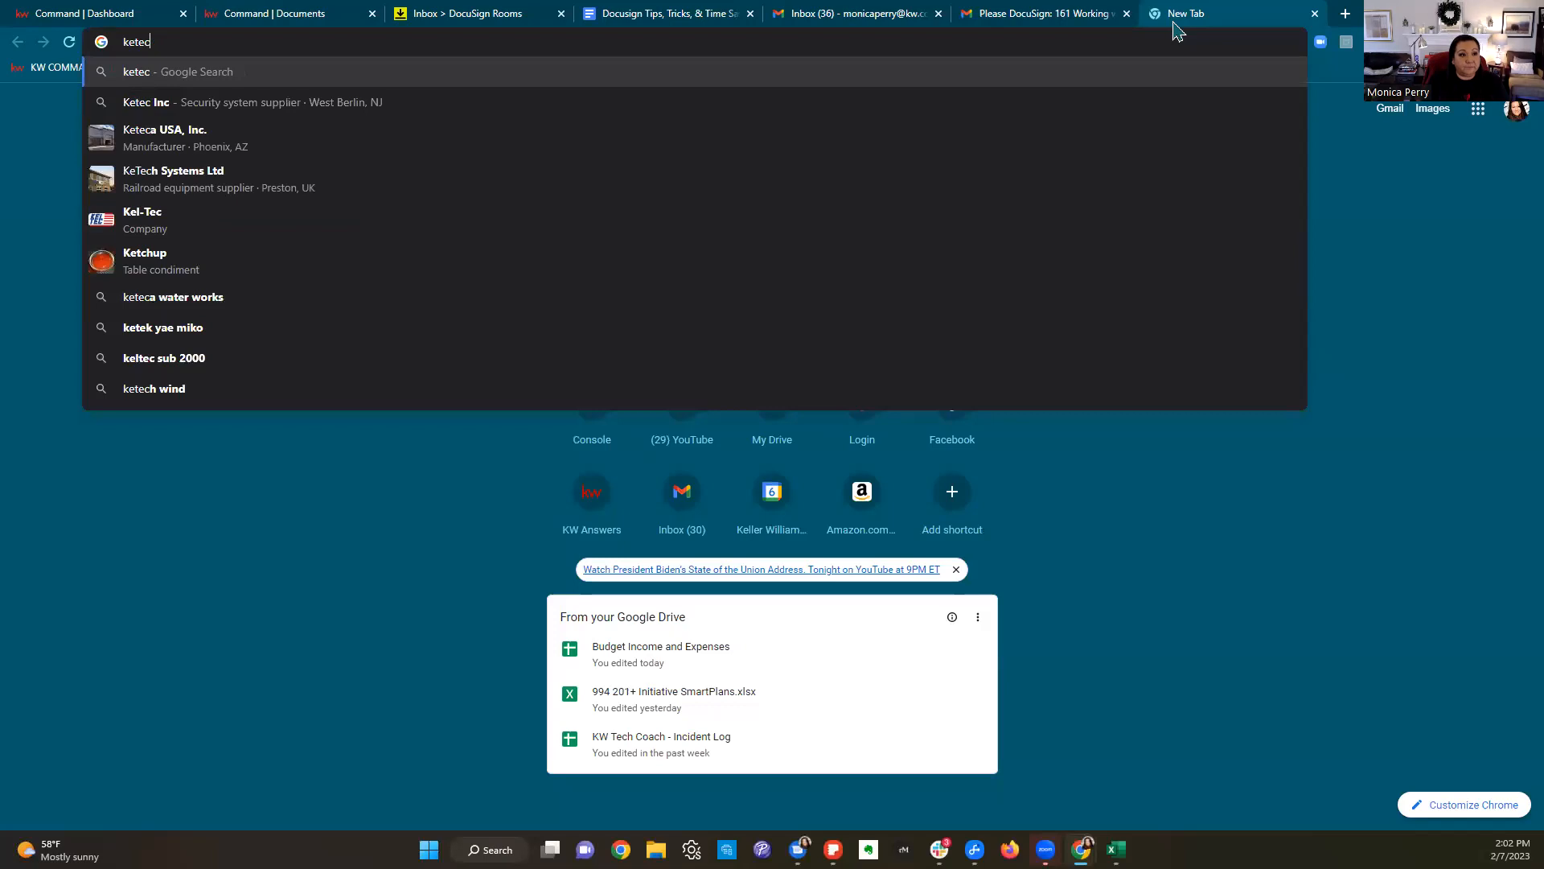
pyautogui.write('h.com')
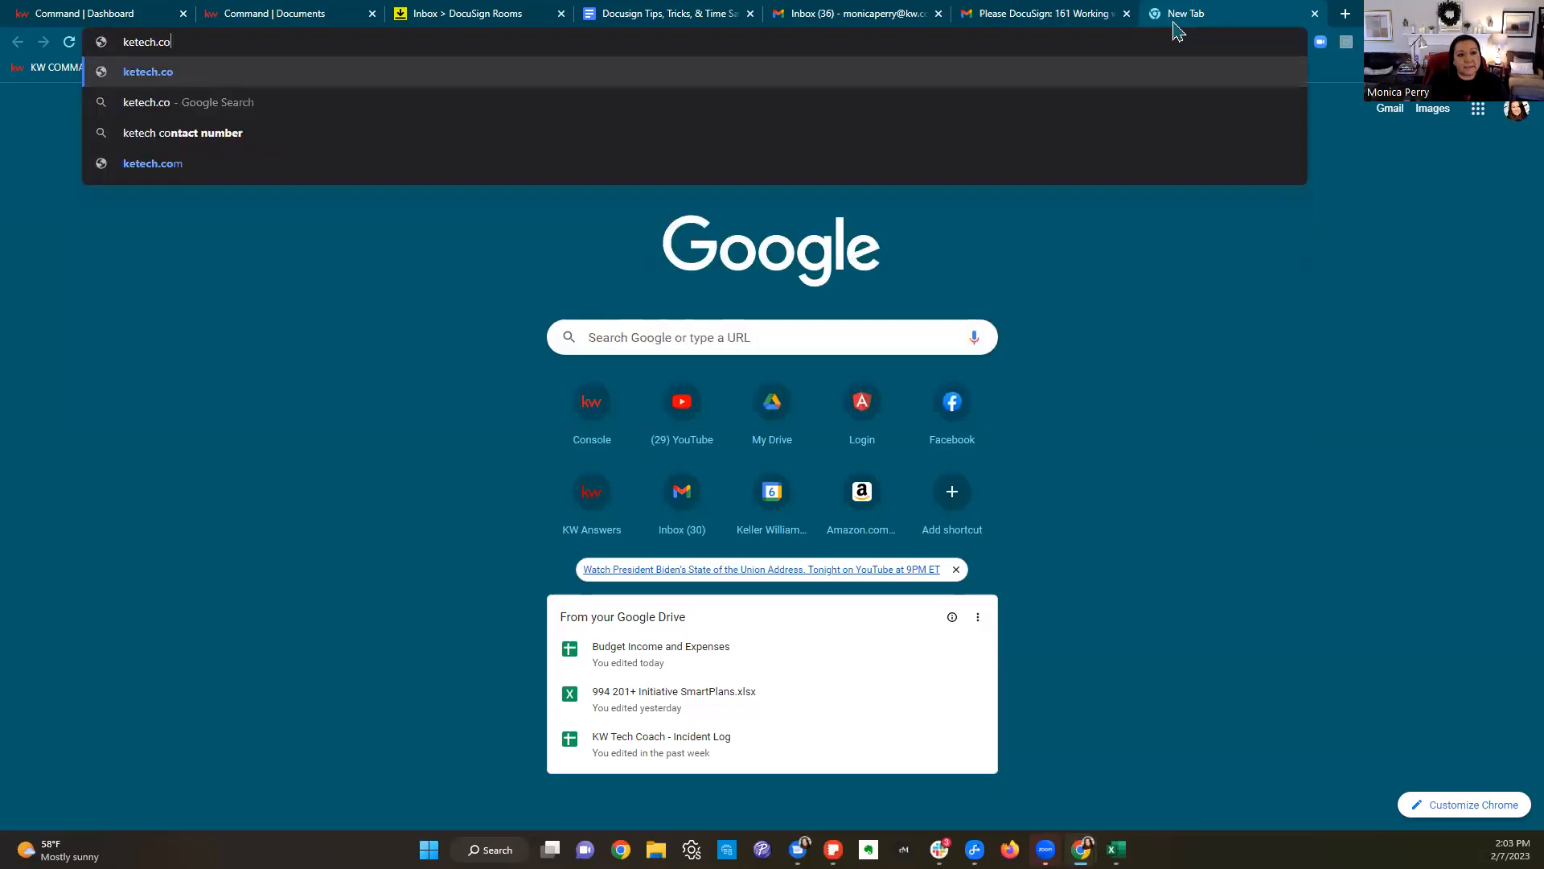
pyautogui.press('BackSpace')
pyautogui.press('BackSpace')
pyautogui.press('BackSpace')
pyautogui.press('BackSpace')
pyautogui.press('BackSpace')
pyautogui.press('BackSpace')
pyautogui.press('BackSpace')
pyautogui.press('BackSpace')
pyautogui.press('BackSpace')
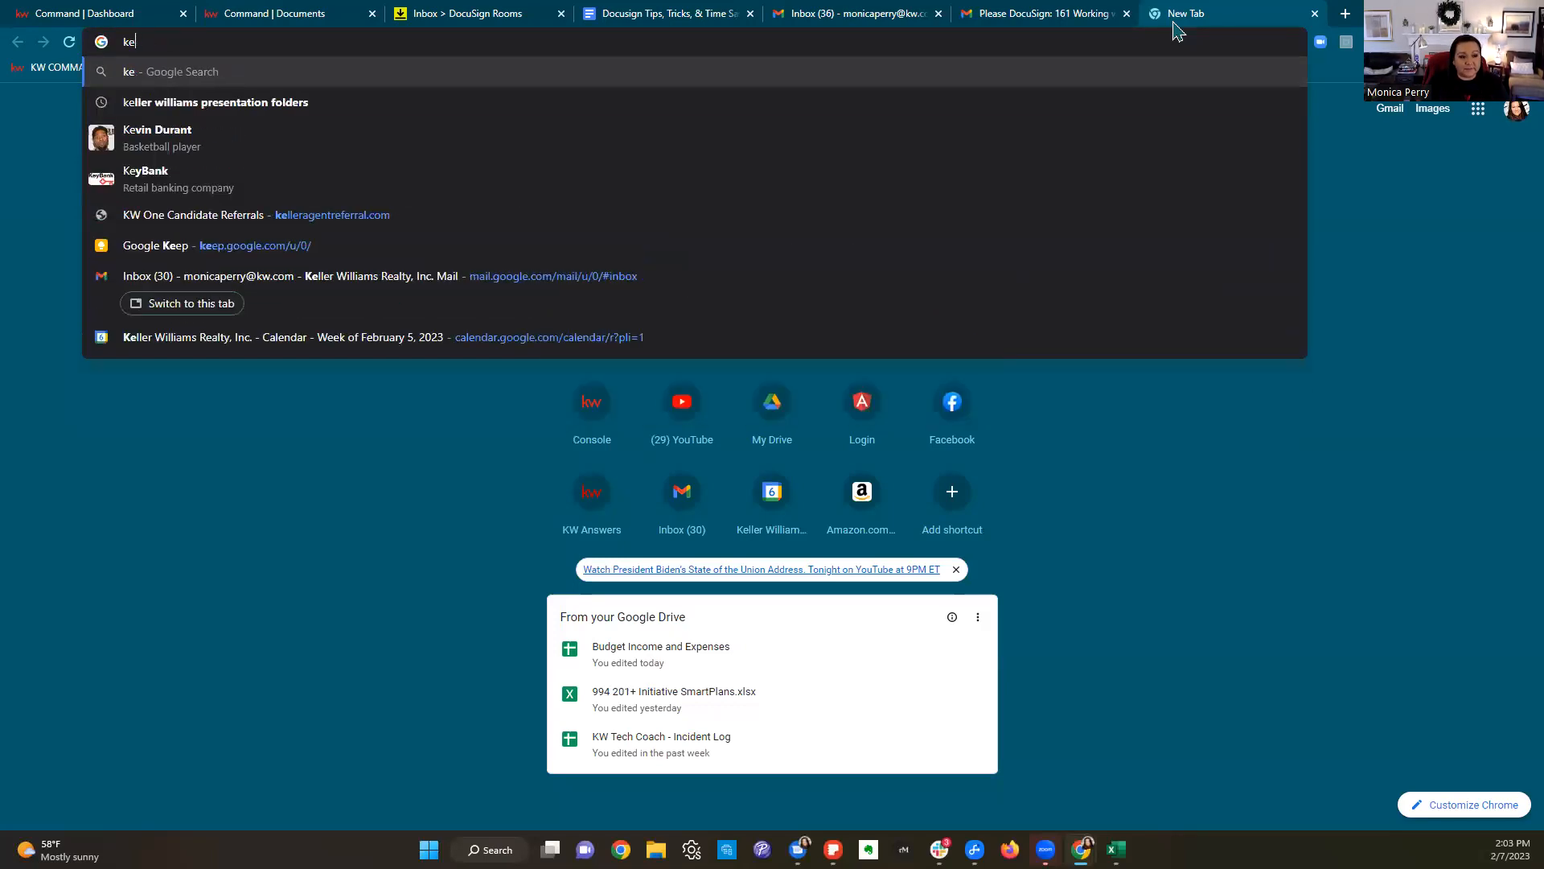
pyautogui.write('wtechc')
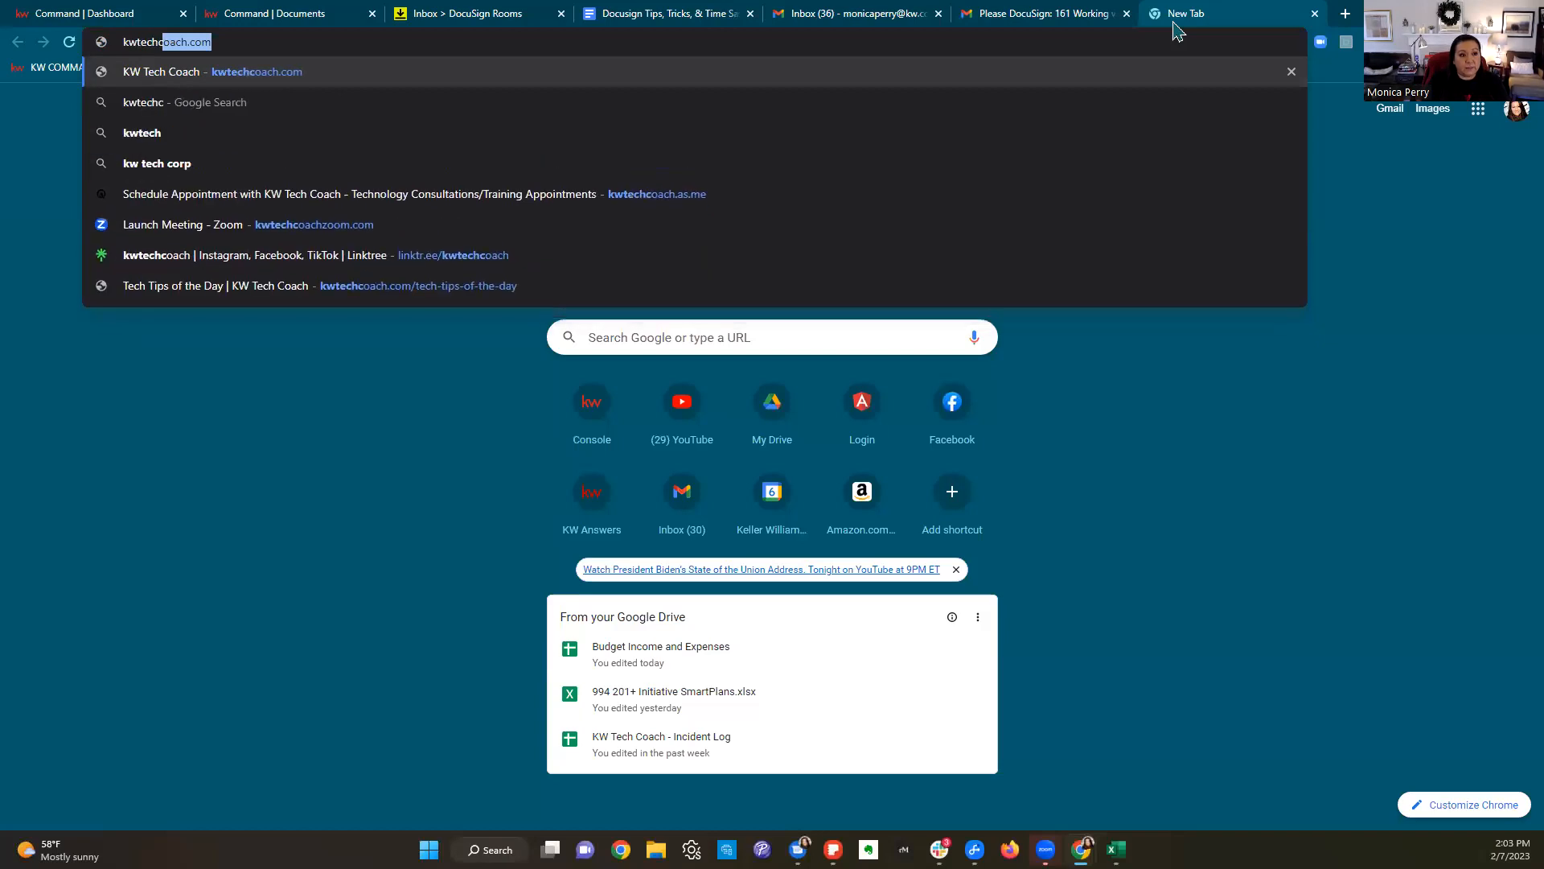
pyautogui.press('Return')
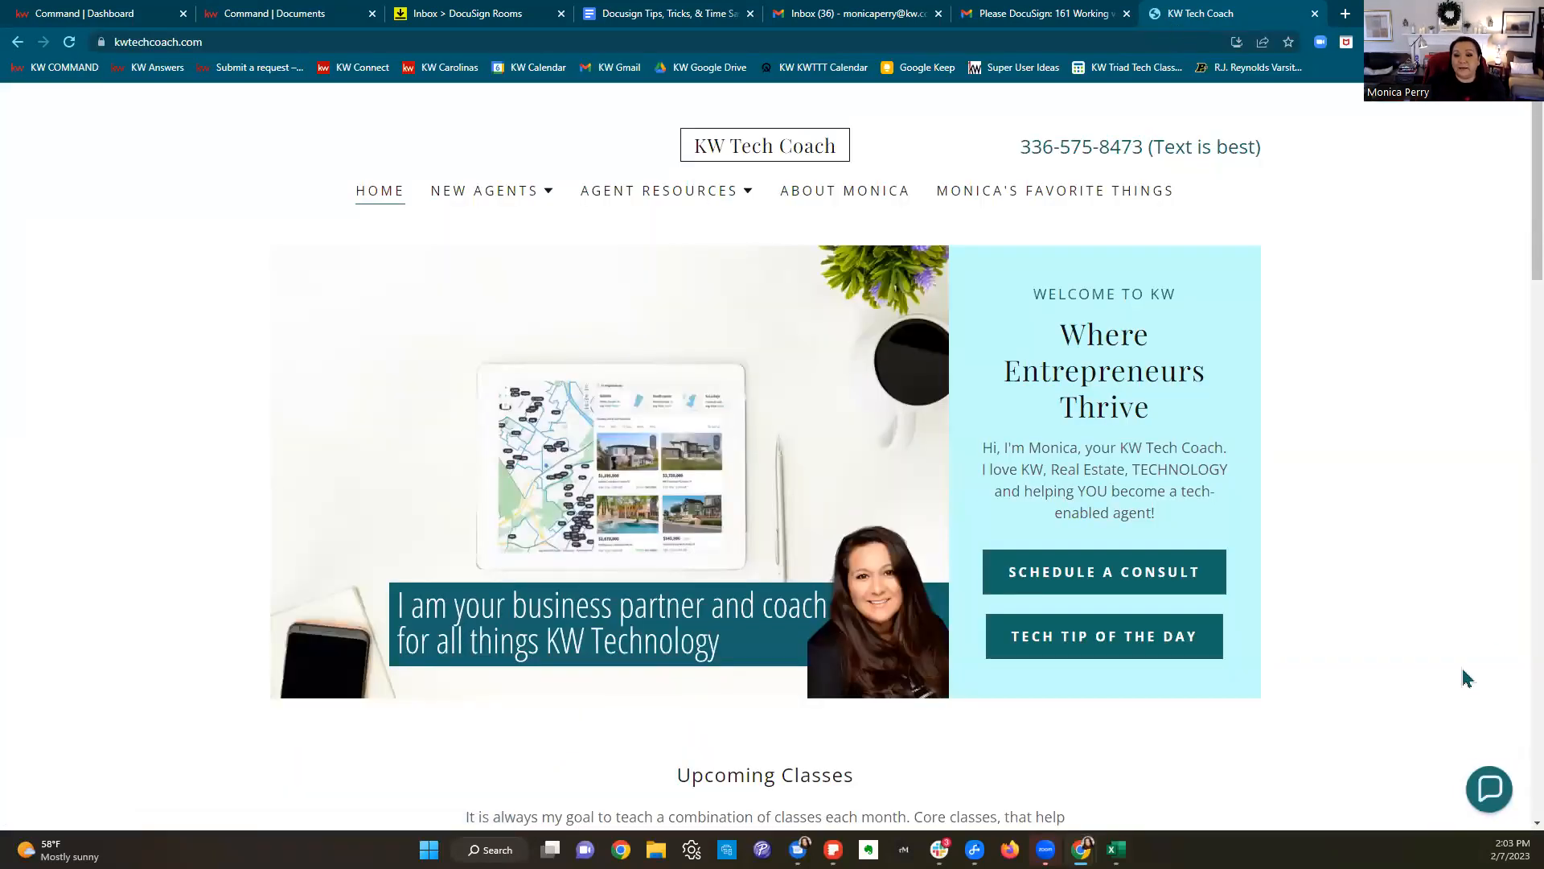
pyautogui.scroll(-3, 1259, 555)
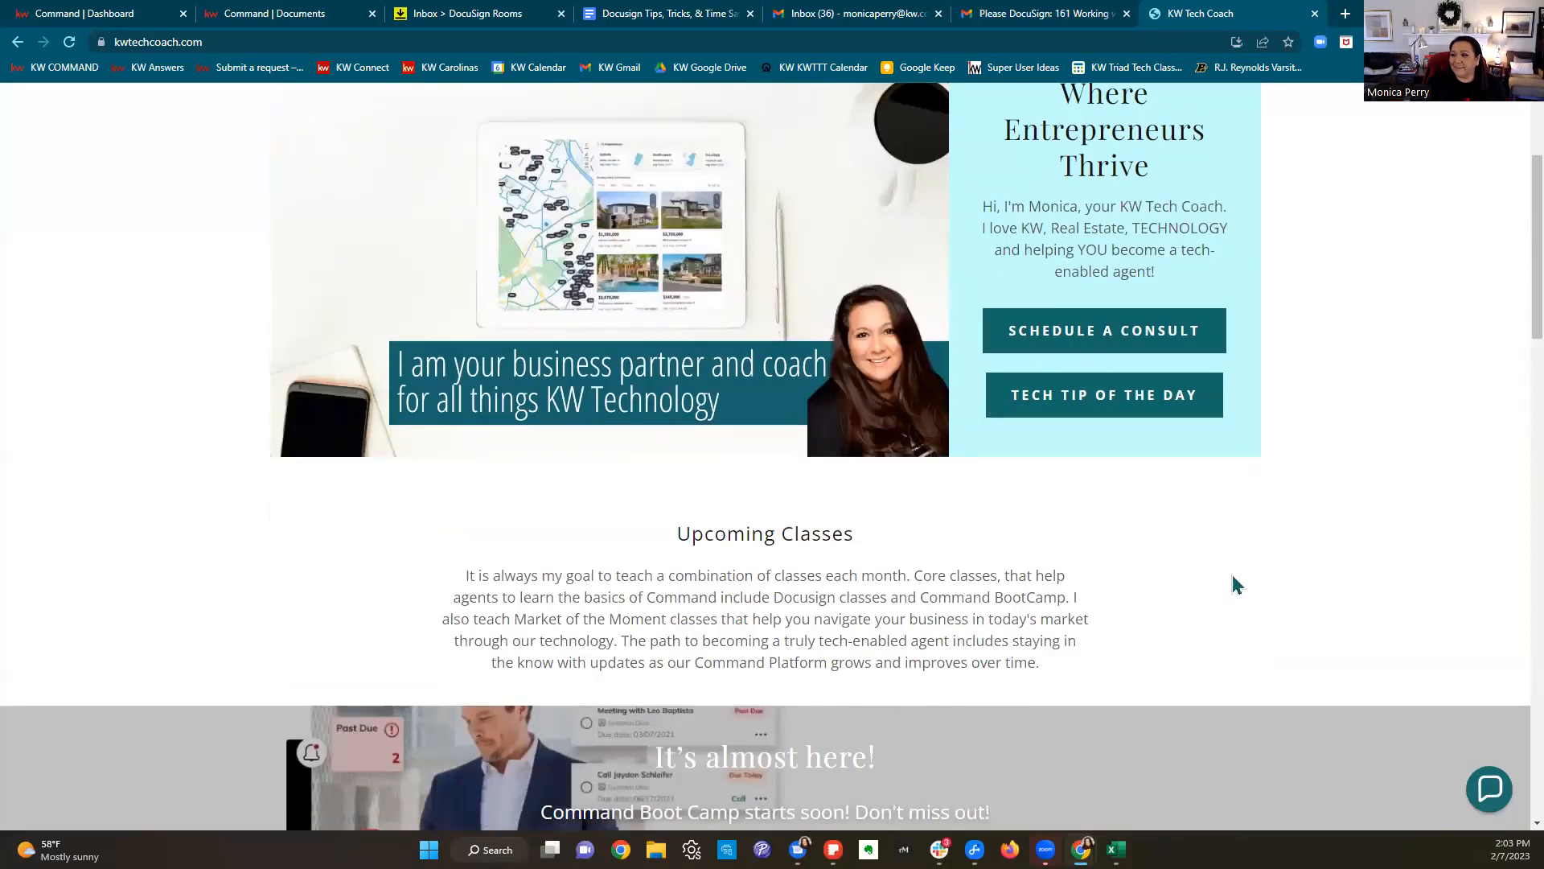
pyautogui.scroll(3, 1340, 636)
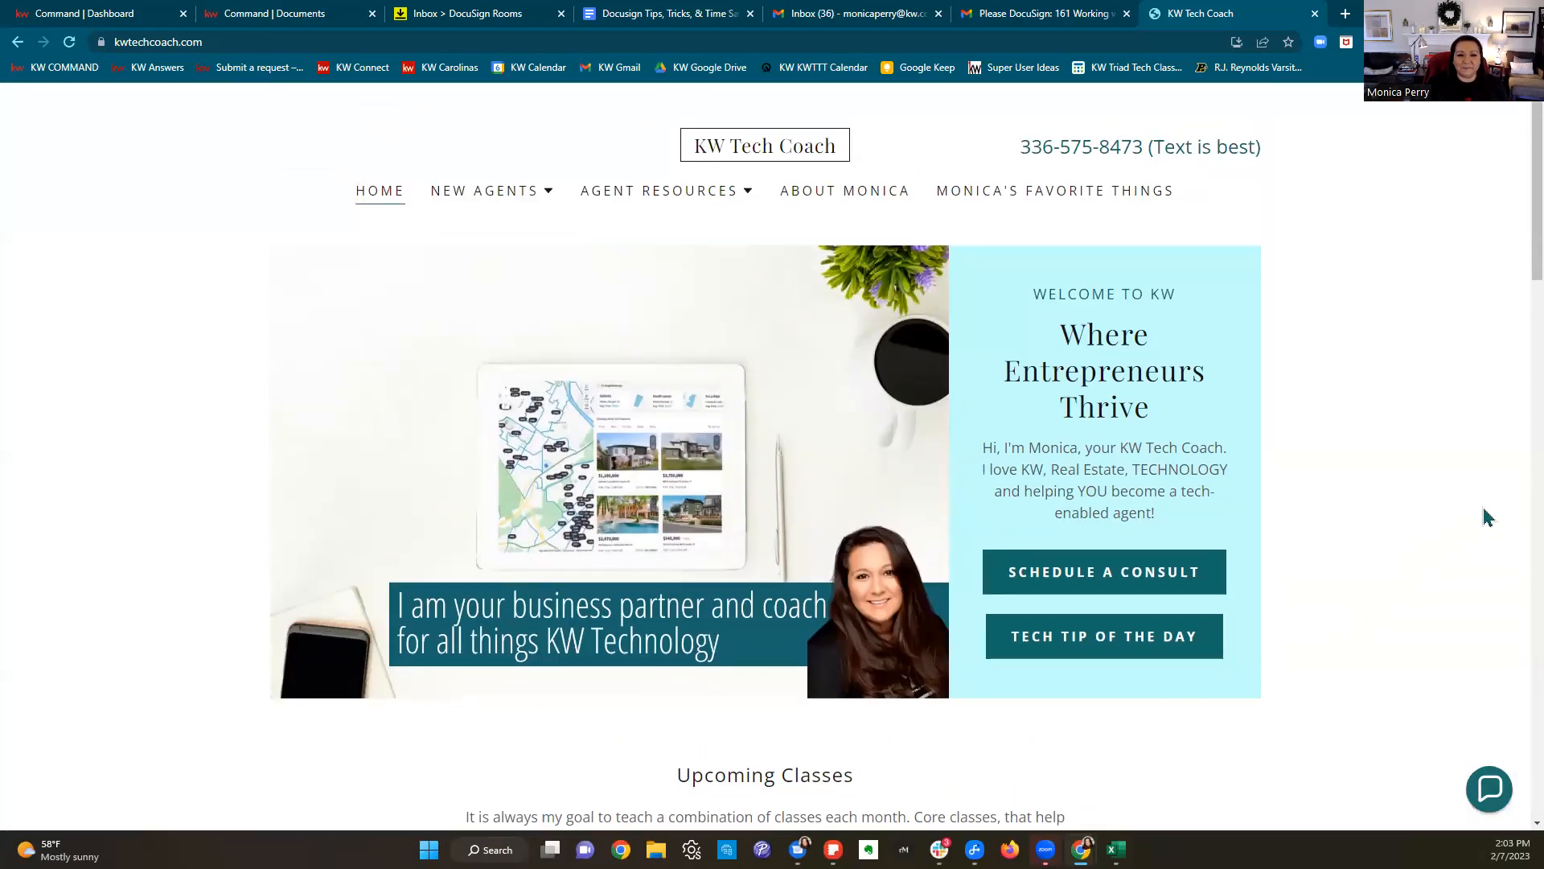
pyautogui.scroll(-10, 1485, 514)
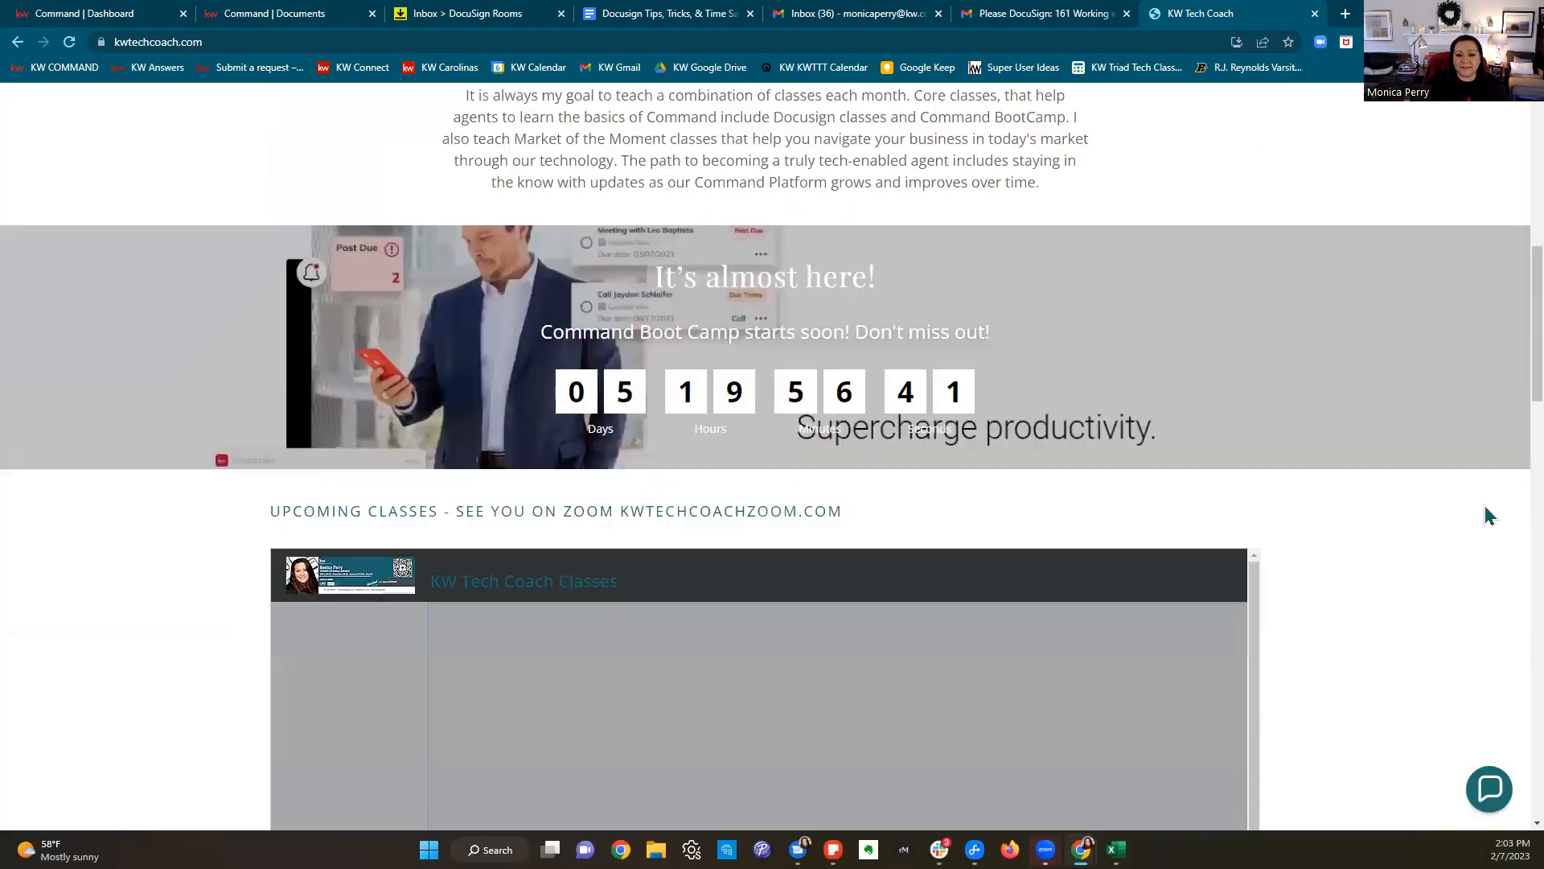